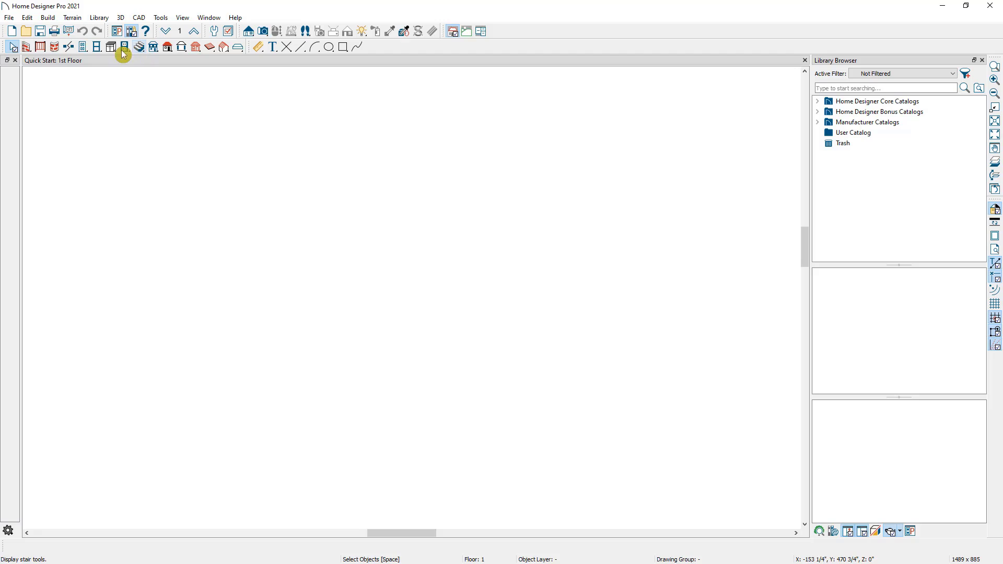
click(47, 18)
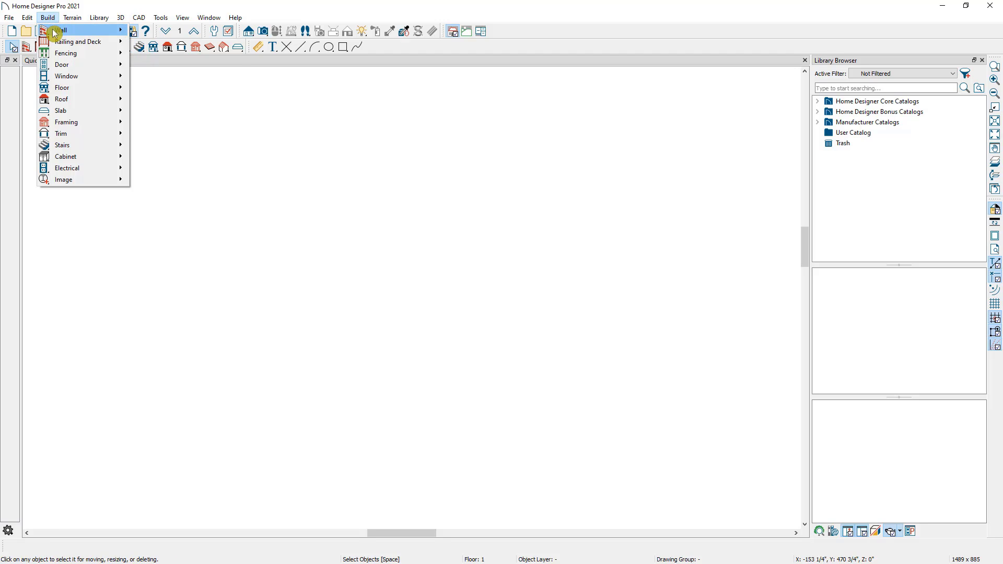
mouse_move(54, 33)
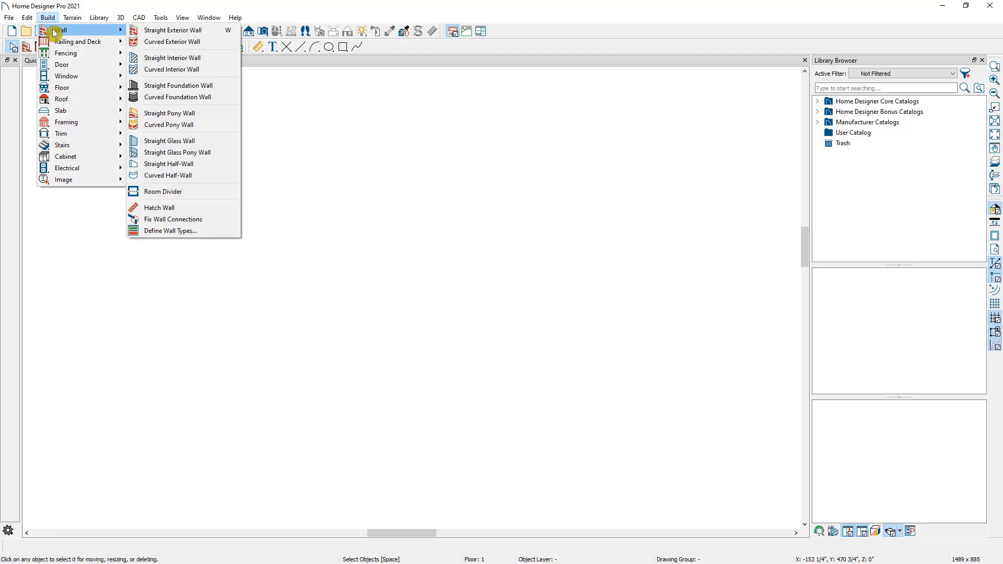
click(435, 119)
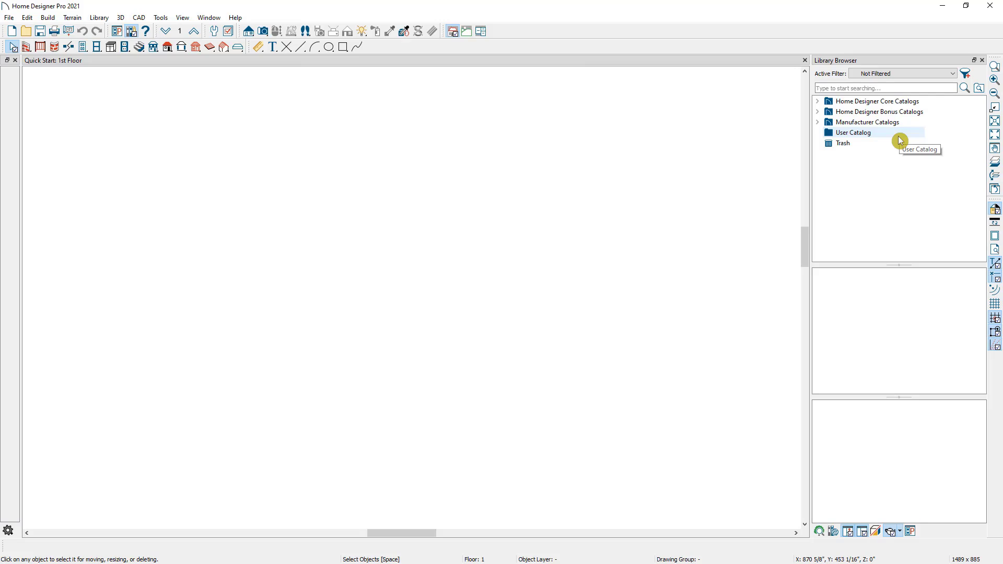
Step: Close the Library Browser and draw a closed straight exterior wall outline about 26'-7" by 33'-10" with a recess in the front
click(983, 61)
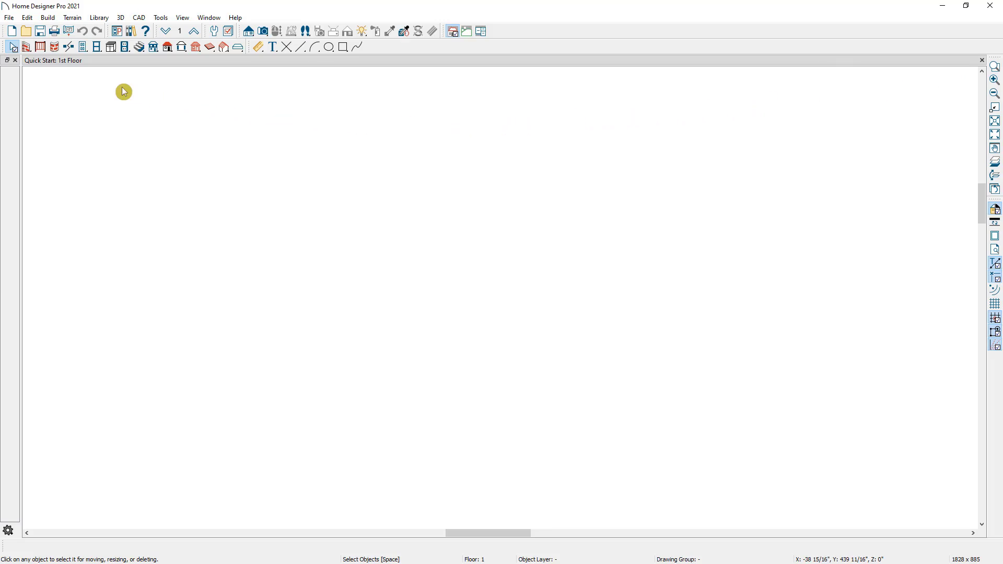
click(26, 48)
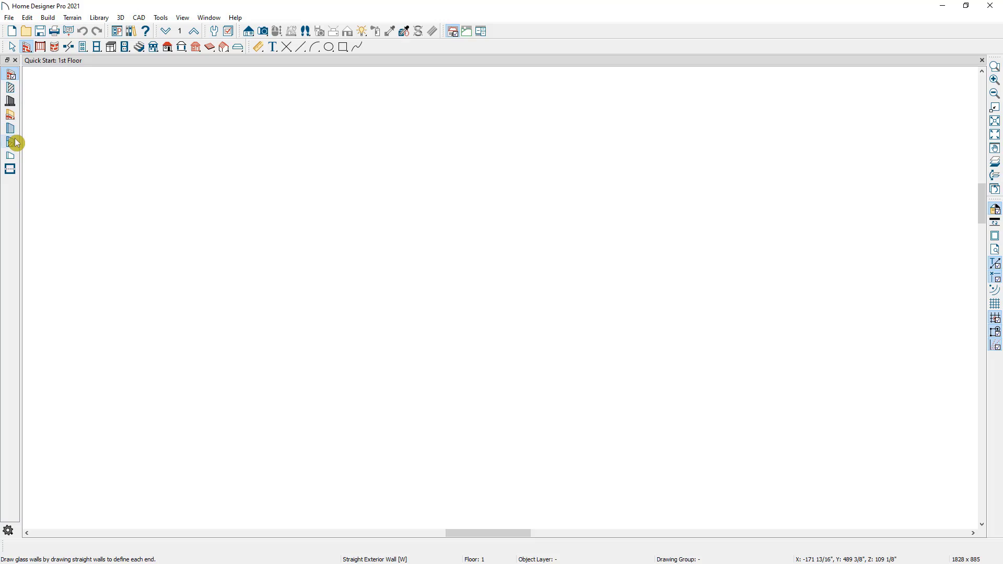
click(14, 75)
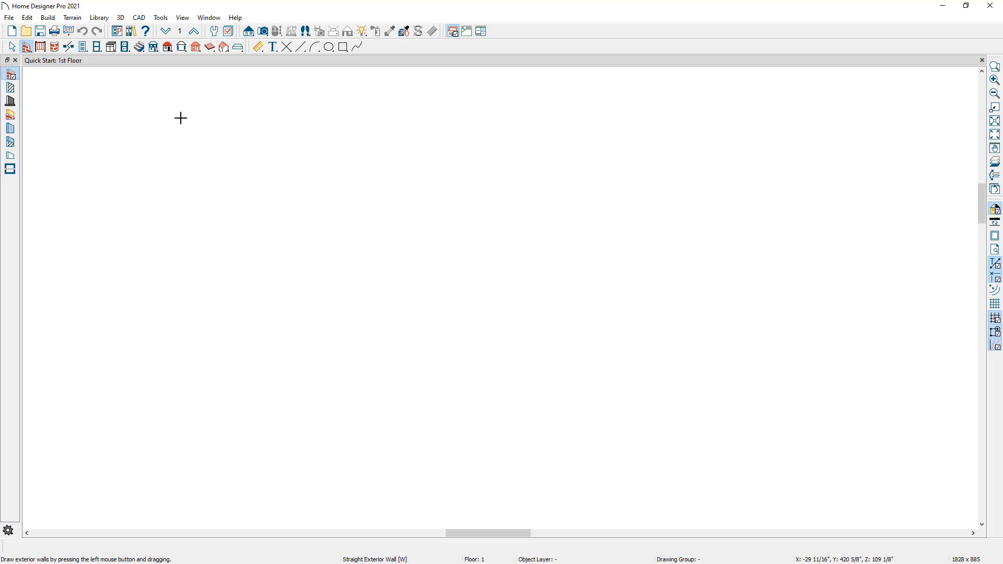
drag(235, 120, 434, 491)
drag(439, 456, 312, 429)
drag(312, 428, 235, 448)
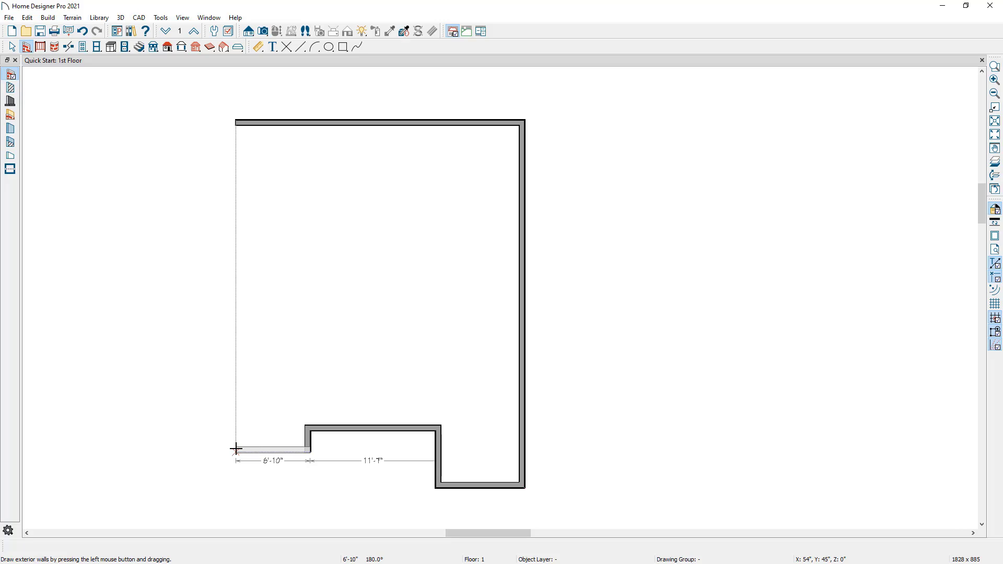
drag(235, 448, 238, 126)
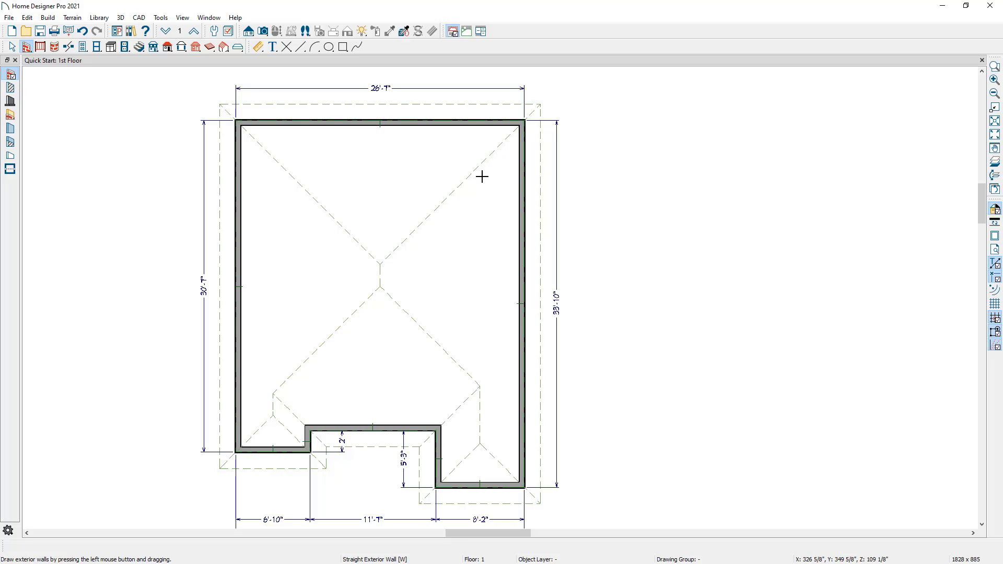
Step: Examine the house from several sides in a Perspective Full Overview and close that view
click(122, 18)
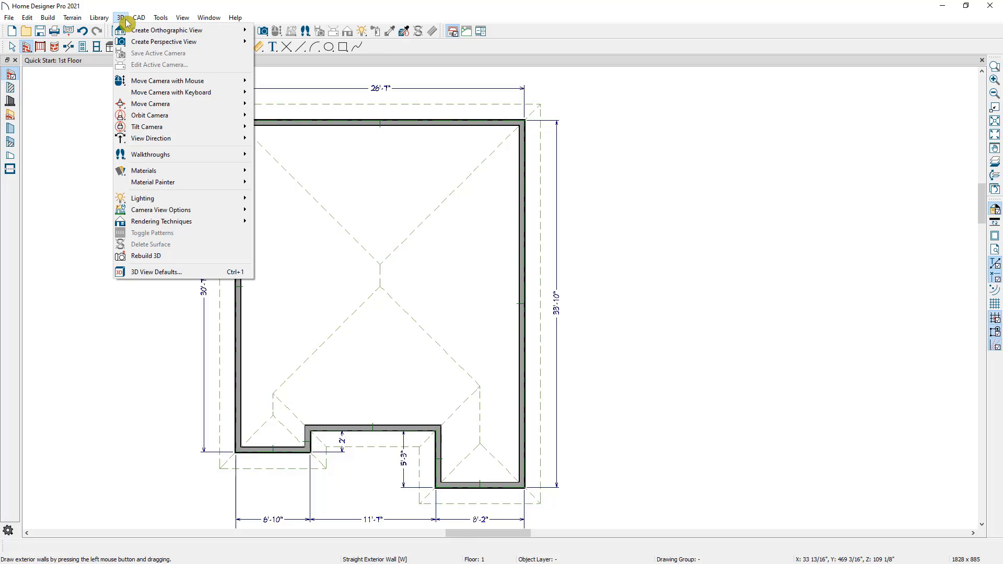
mouse_move(128, 44)
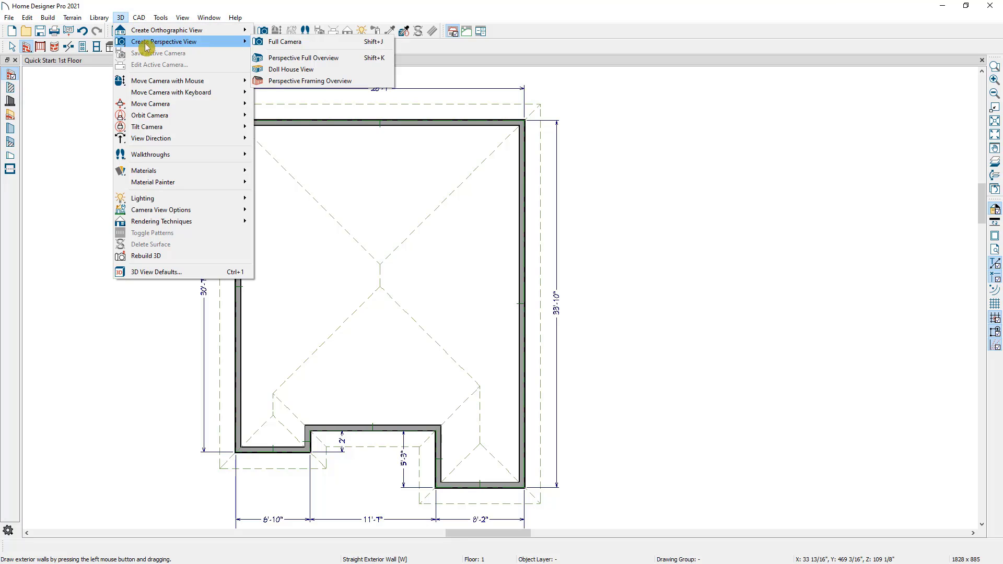
click(357, 58)
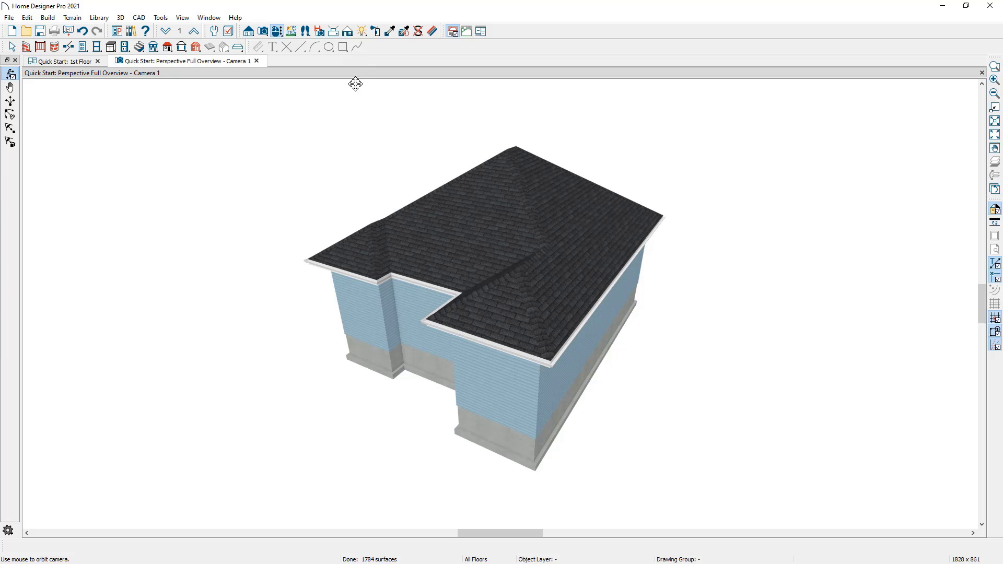
drag(402, 243, 530, 254)
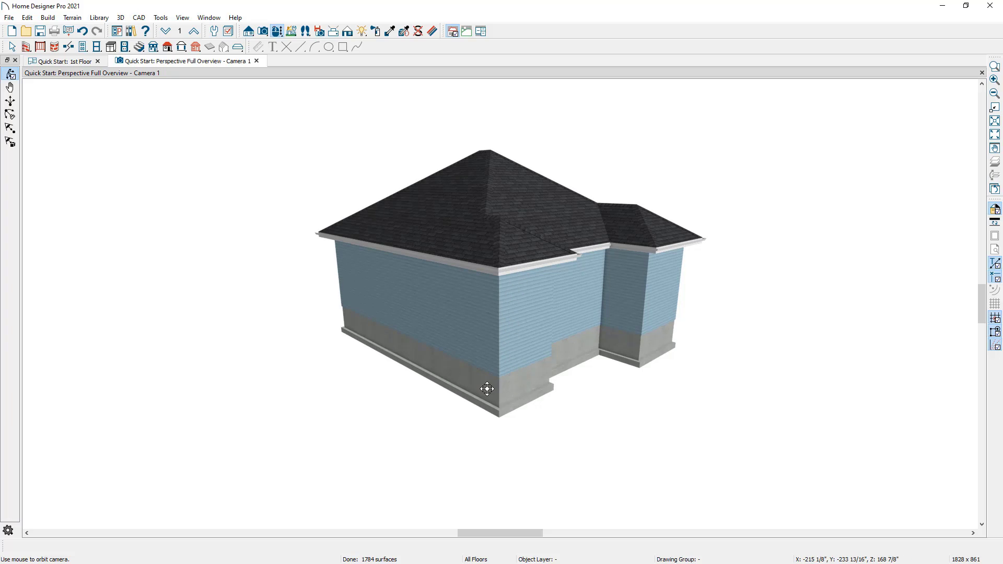
click(279, 33)
drag(566, 228, 473, 257)
middle_drag(483, 252, 455, 247)
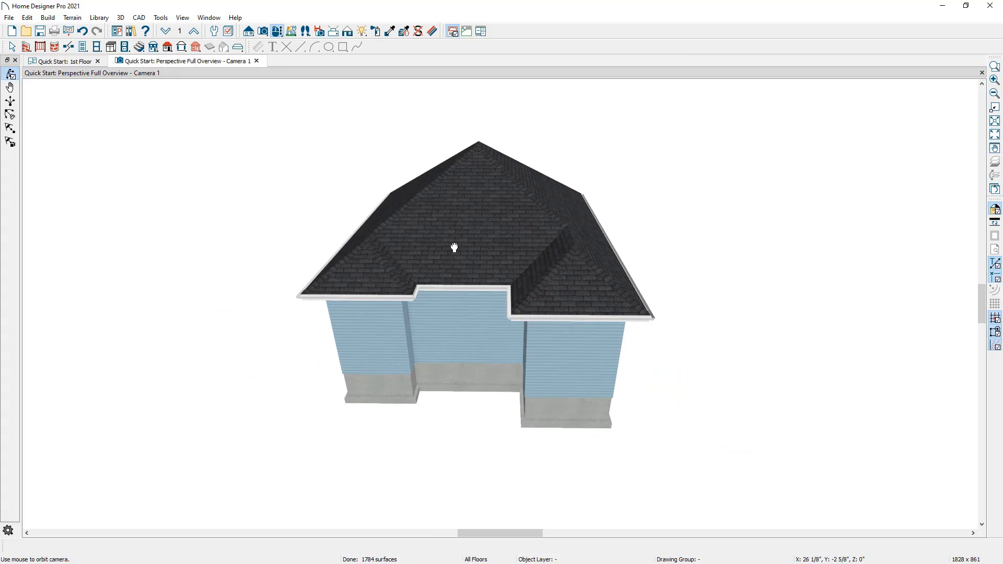
mouse_move(455, 247)
mouse_down()
mouse_move(472, 268)
mouse_move(448, 269)
mouse_move(529, 264)
mouse_move(443, 261)
mouse_up()
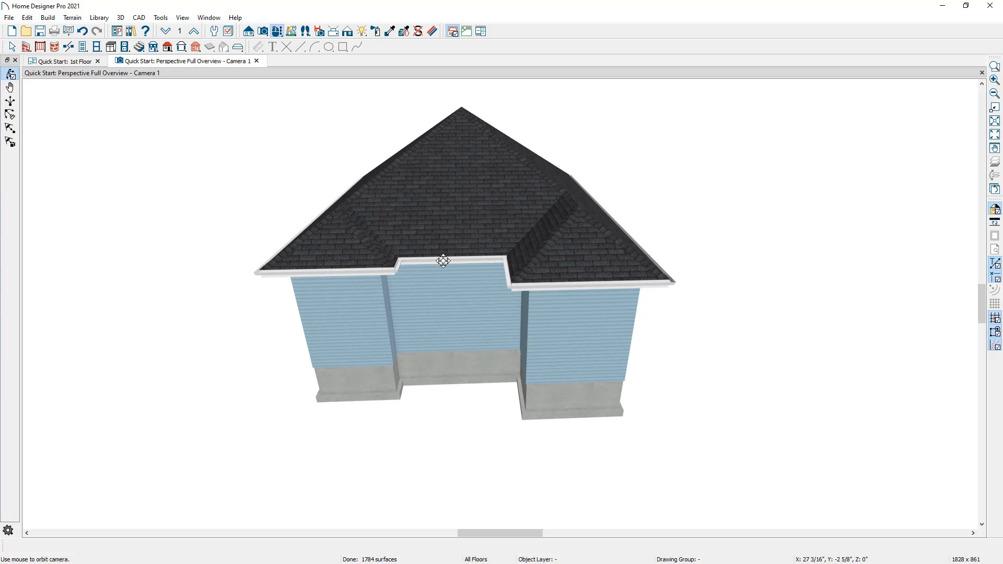
click(259, 61)
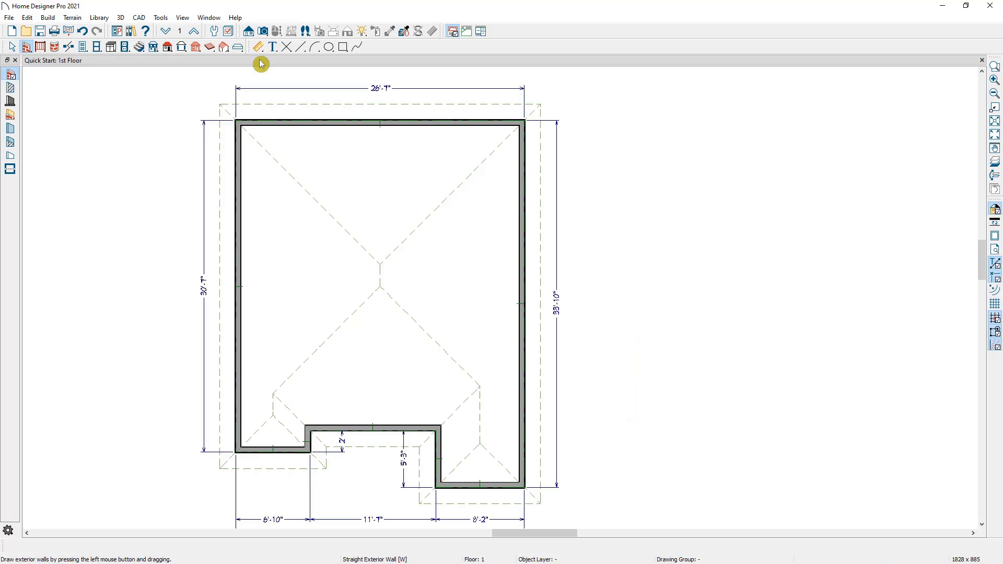
Step: Create a Doll House View seen from almost directly above and place it side by side with the floor plan
click(268, 33)
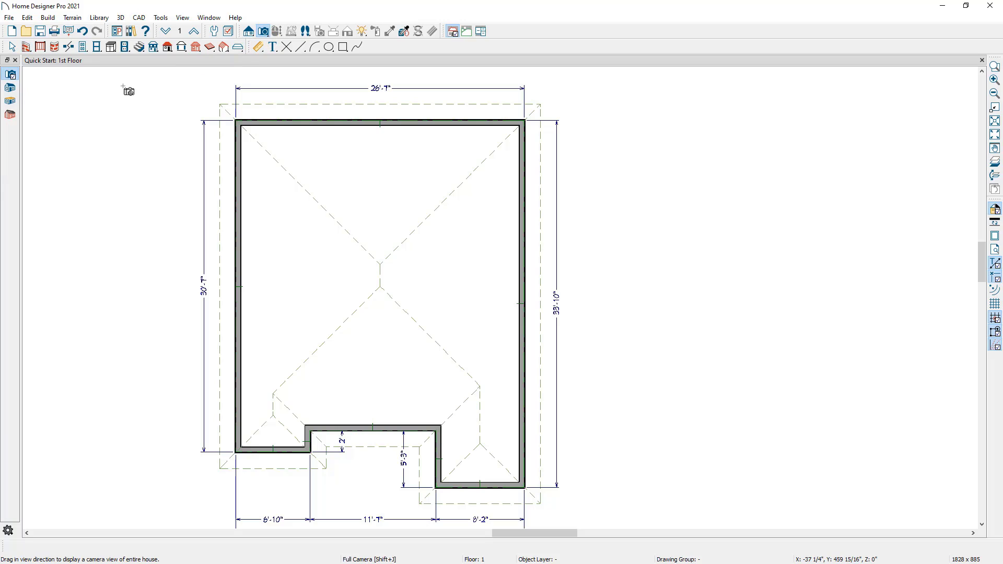
click(15, 102)
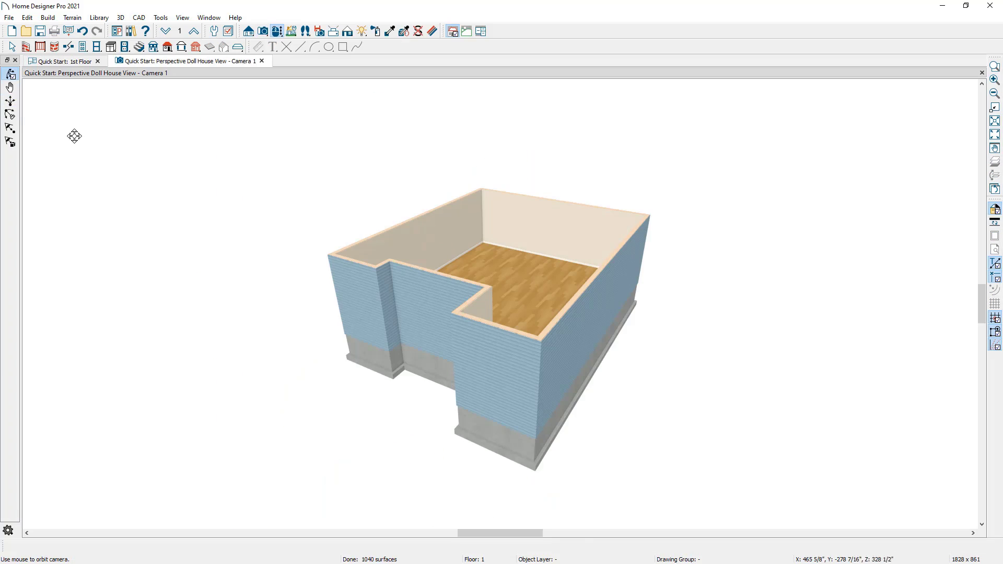
drag(229, 209, 265, 282)
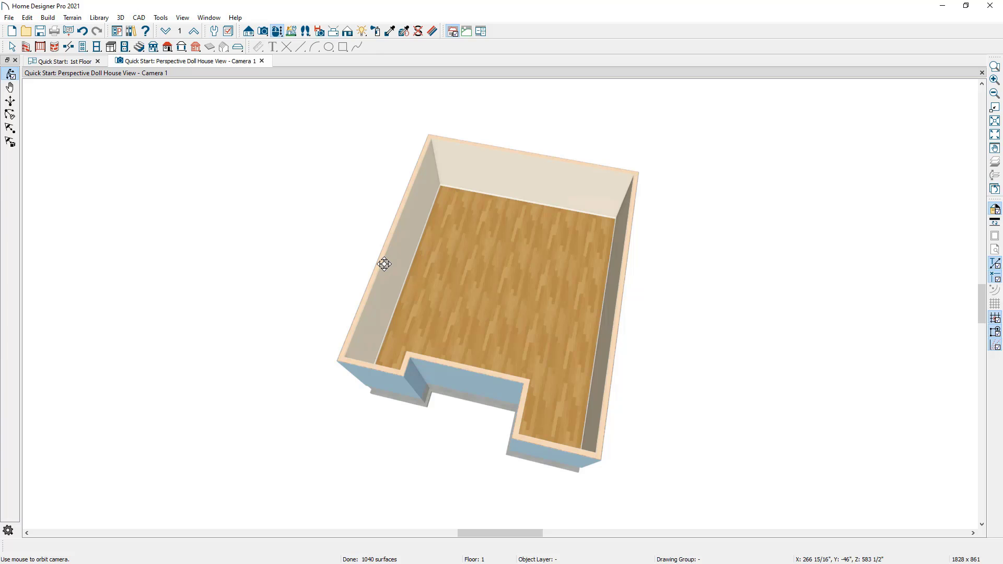
drag(384, 264, 410, 299)
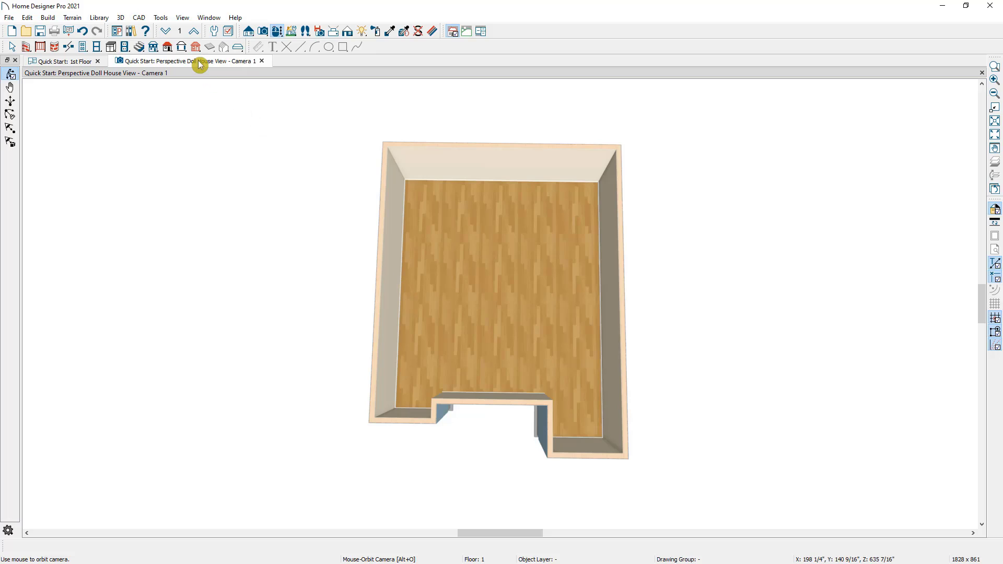
drag(200, 64, 842, 206)
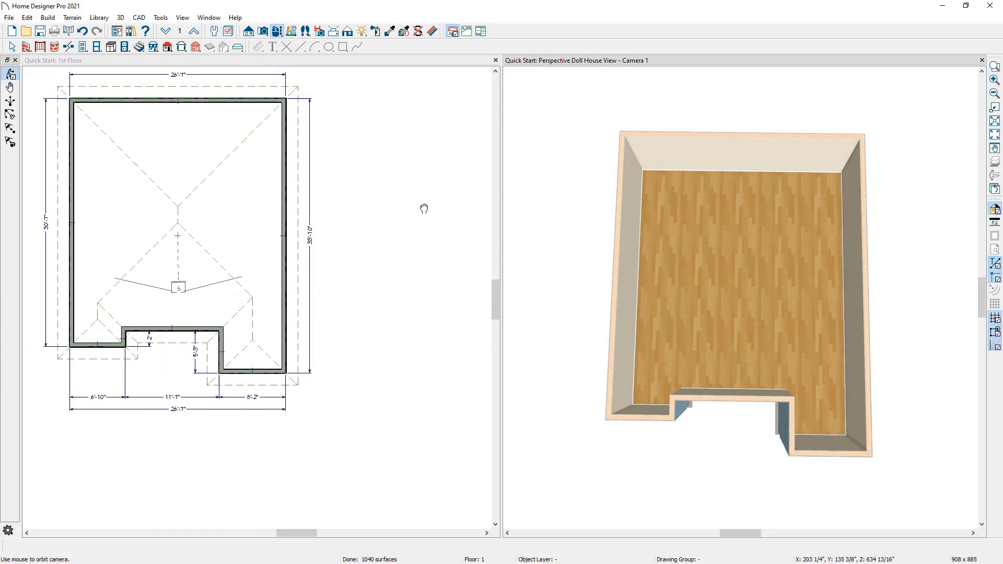
click(191, 21)
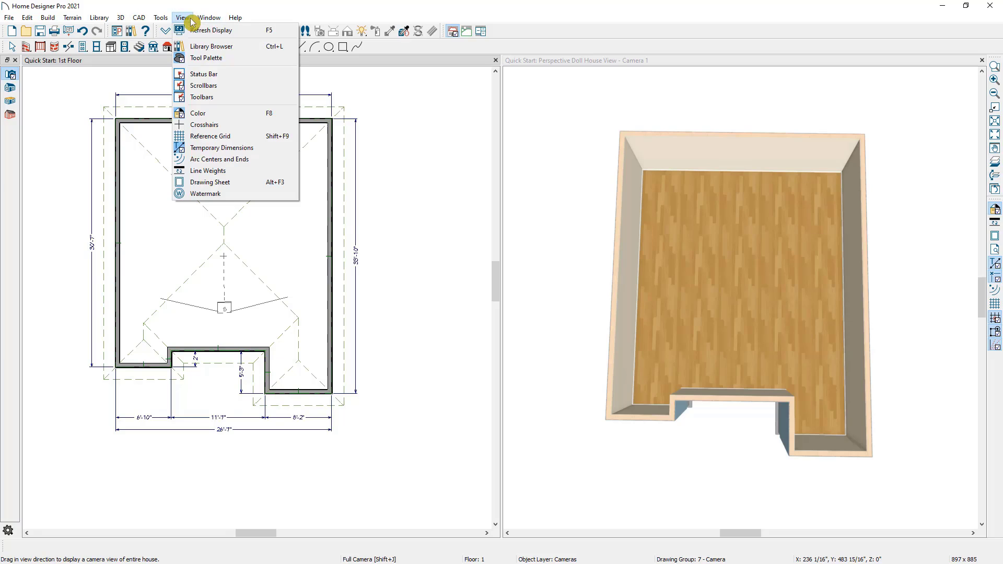
mouse_move(209, 17)
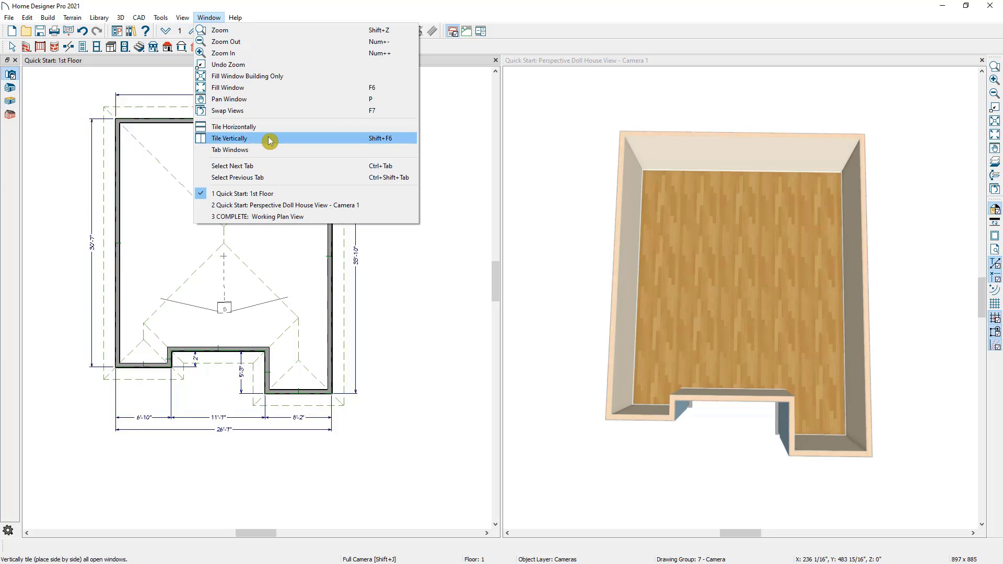
click(401, 253)
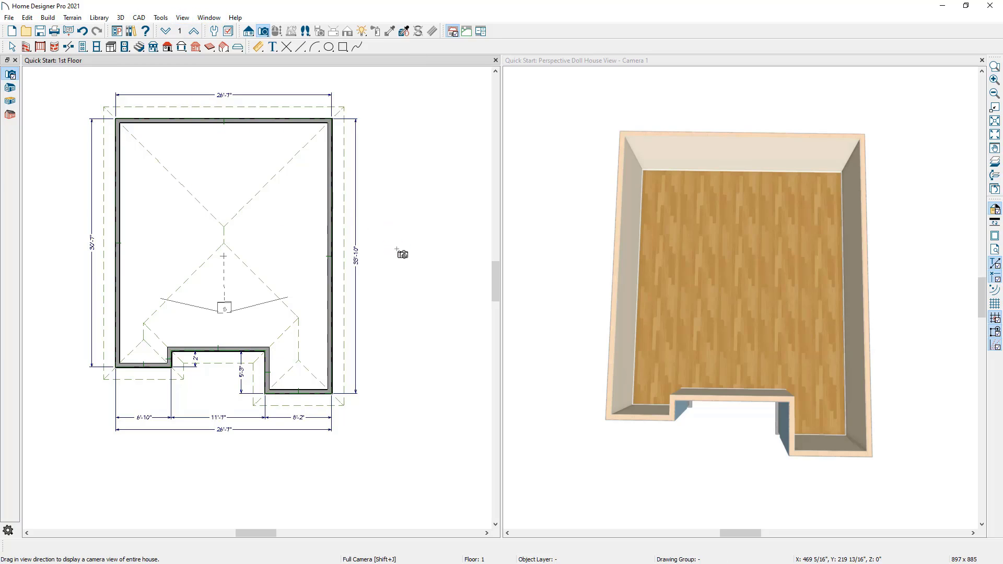
Step: Move the right exterior wall in the floor plan to make the house's overall width 43'
key(space)
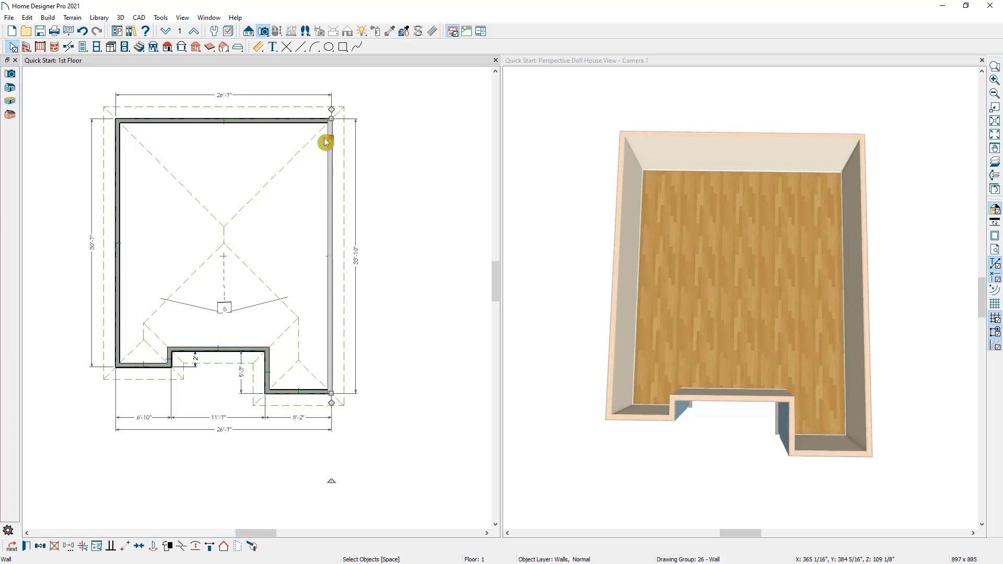
click(241, 101)
text(43)
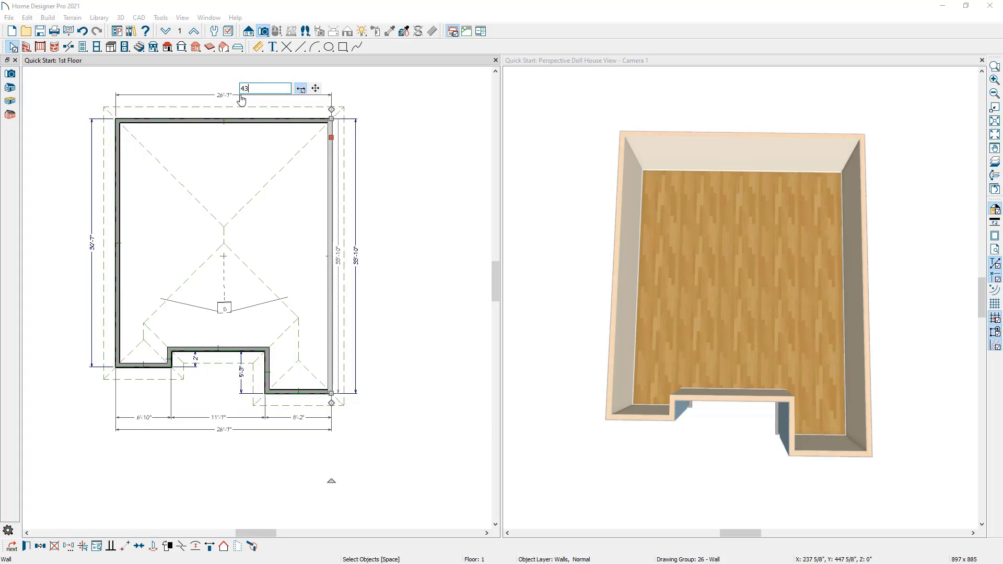
text(')
key(Return)
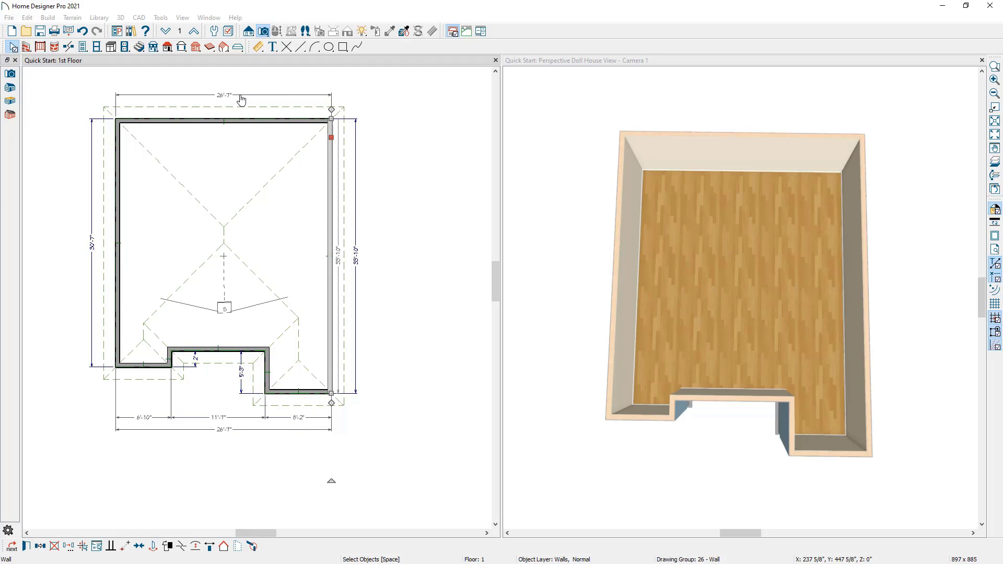
scroll(408, 125, down, 3)
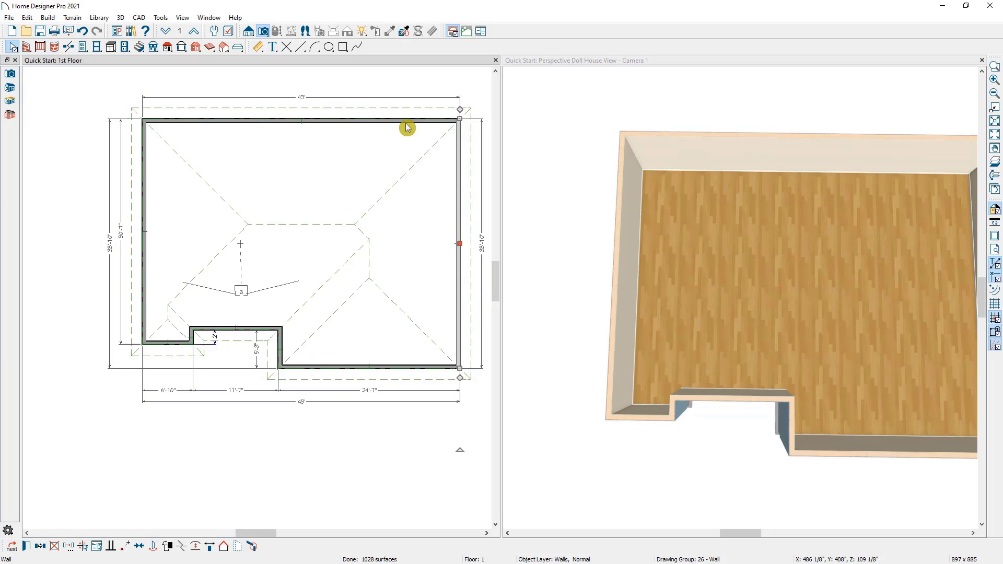
click(719, 213)
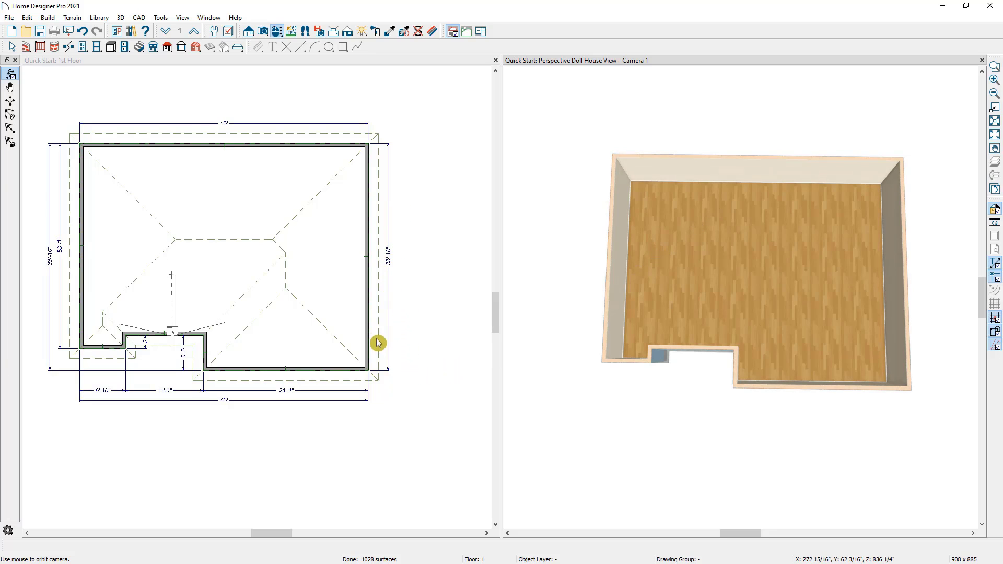
Step: Move the front wall of the right-hand projection to make the house's overall depth 45'
click(350, 374)
click(396, 265)
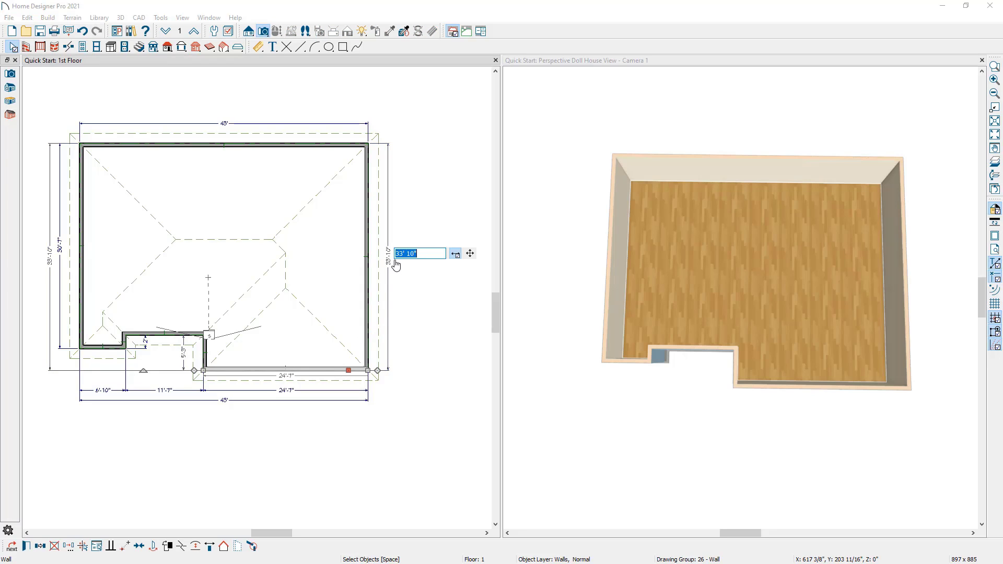
text(45)
key(Return)
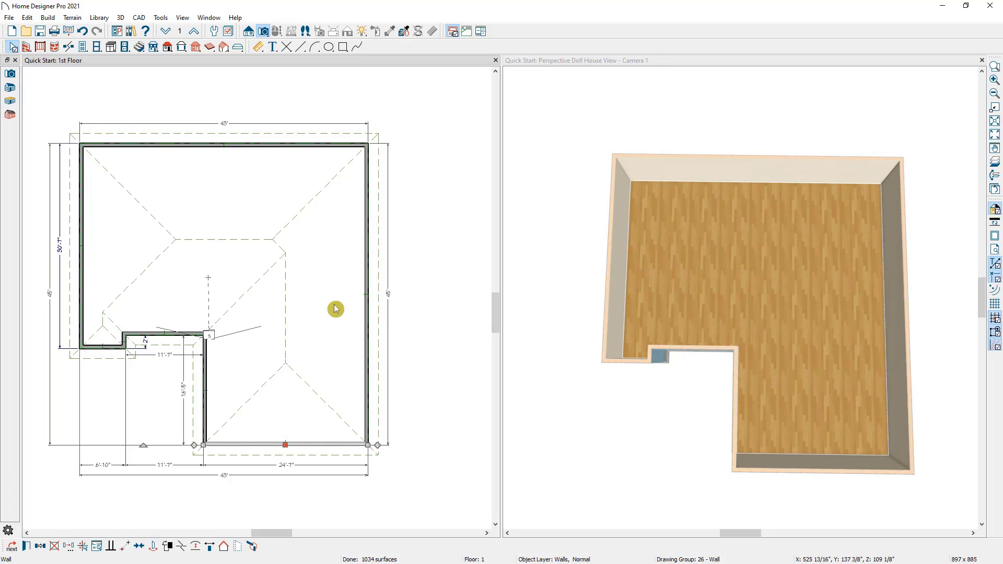
Step: Move the left side wall of the front right projection to make the projection 13' wide
click(208, 402)
click(289, 465)
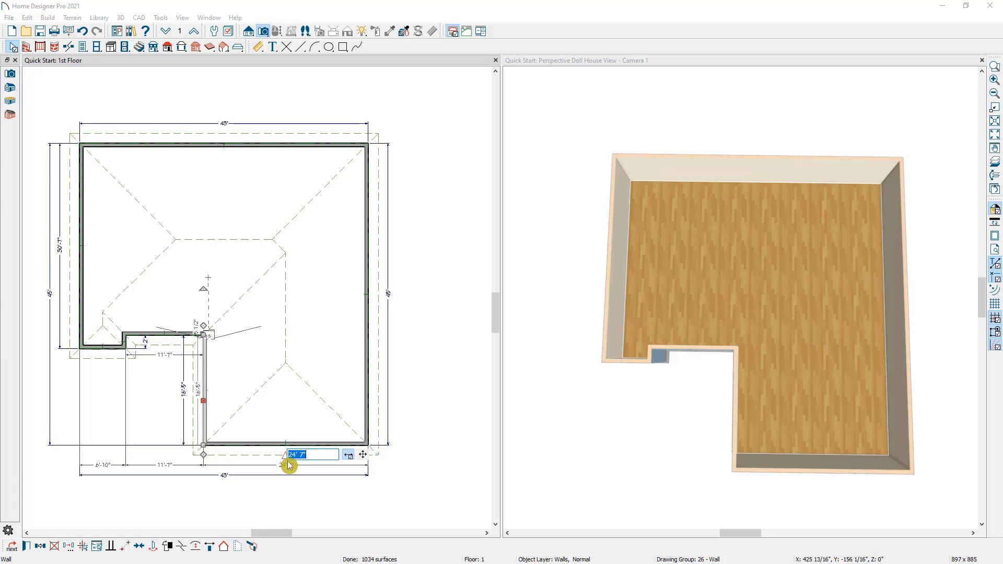
text(13)
key(Return)
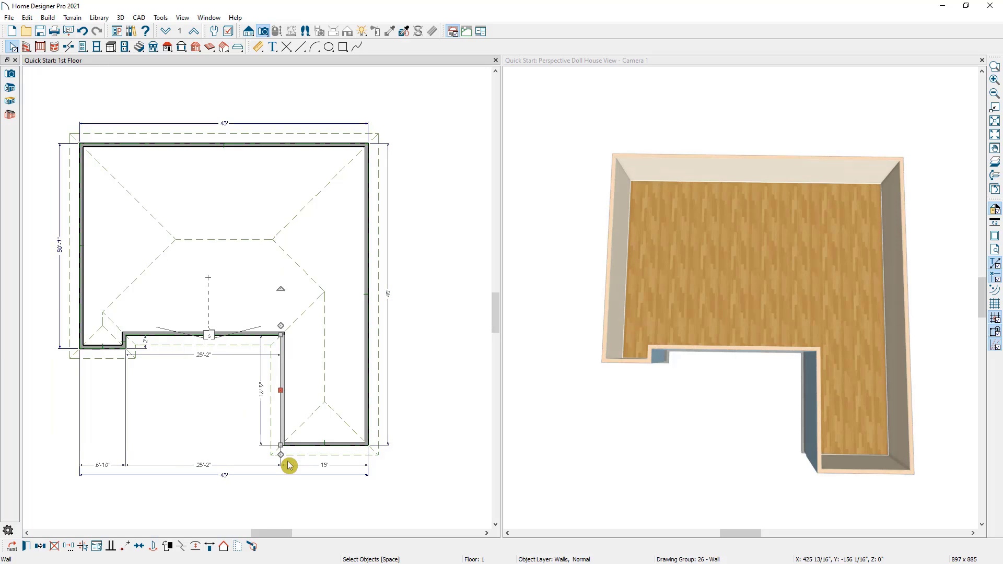
Step: Move the recessed front wall so the right-hand section projects 7' beyond it
click(253, 340)
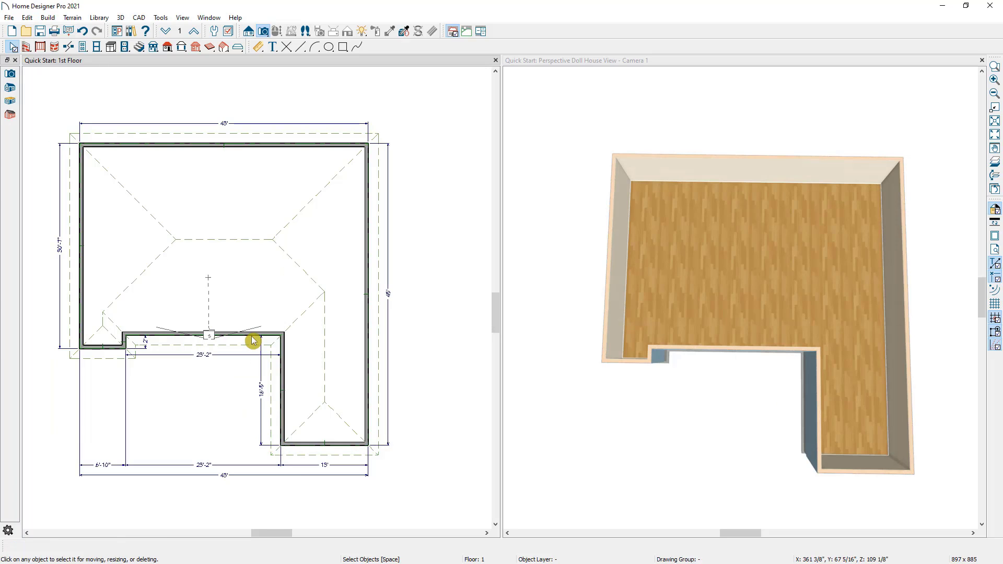
click(262, 387)
text(7)
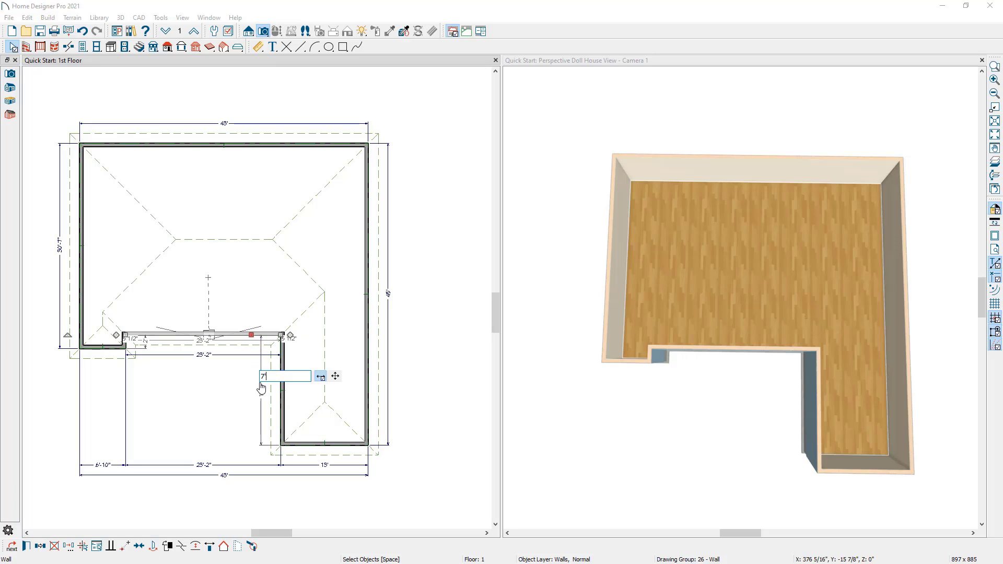
key(Return)
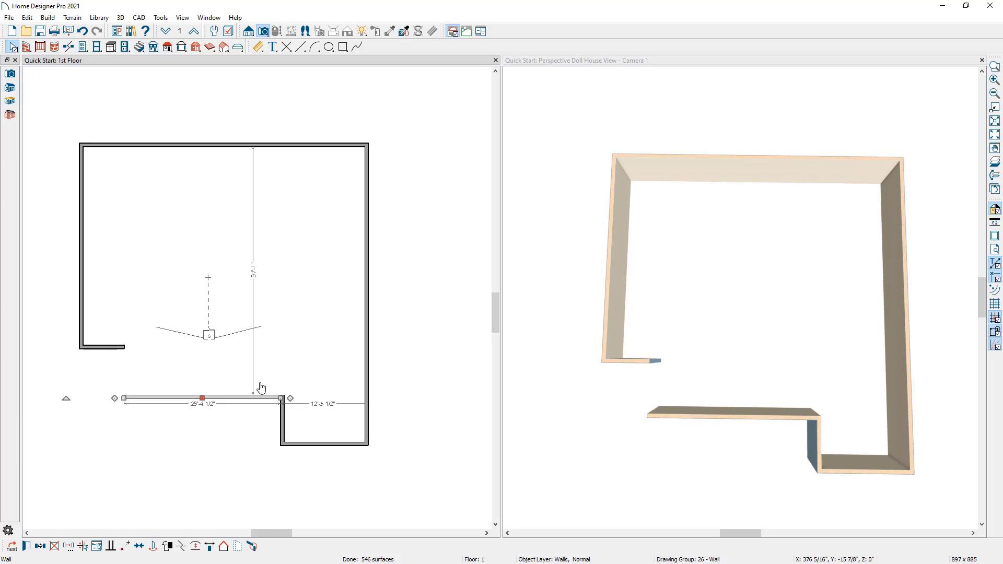
Step: Move the left front wall forward and close the house outline with a new wall connecting it to the recessed front wall
click(115, 348)
drag(114, 349, 114, 435)
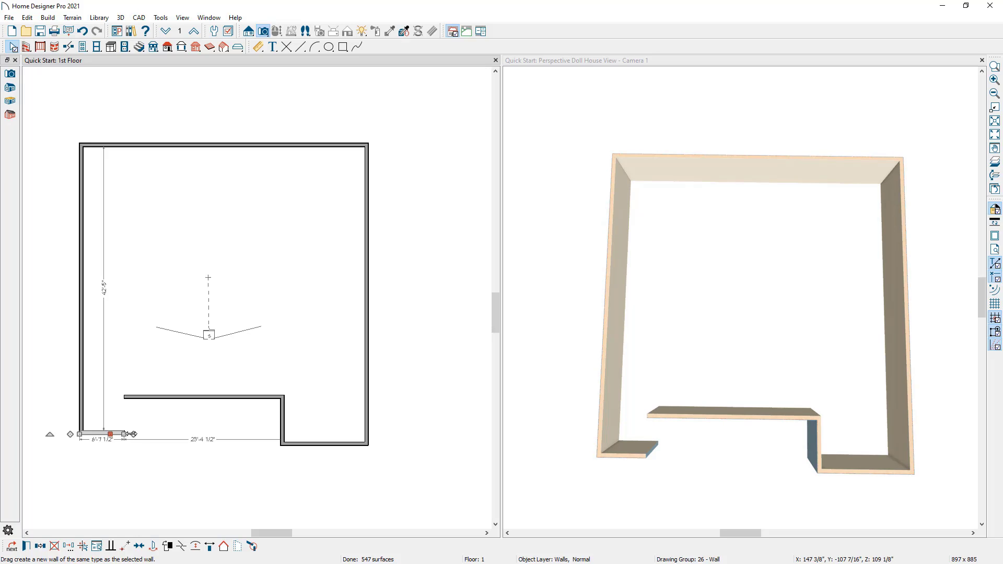
drag(134, 435, 125, 401)
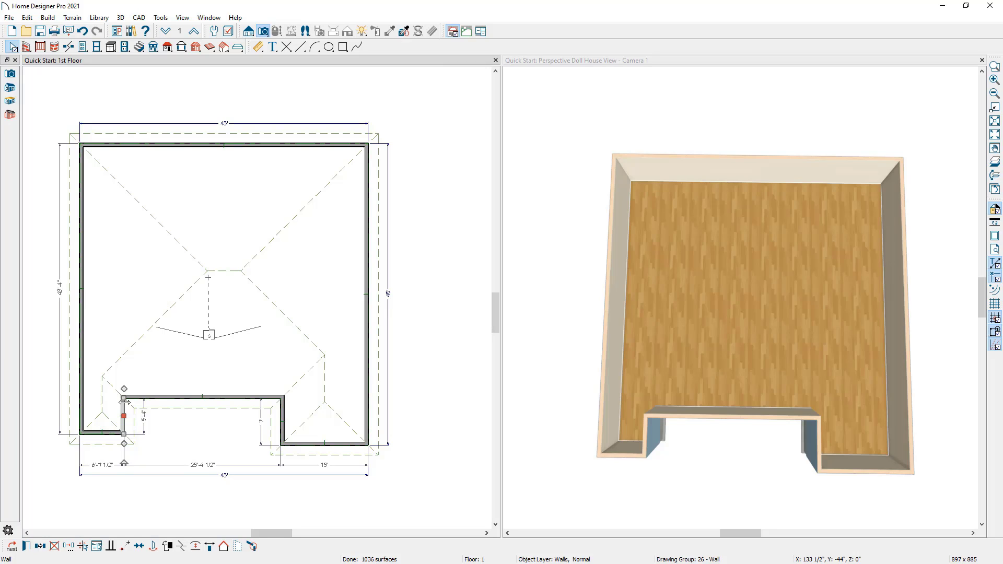
Step: Make the left front section 20' wide and set its projection beyond the recessed front wall to 2'
drag(124, 416, 213, 416)
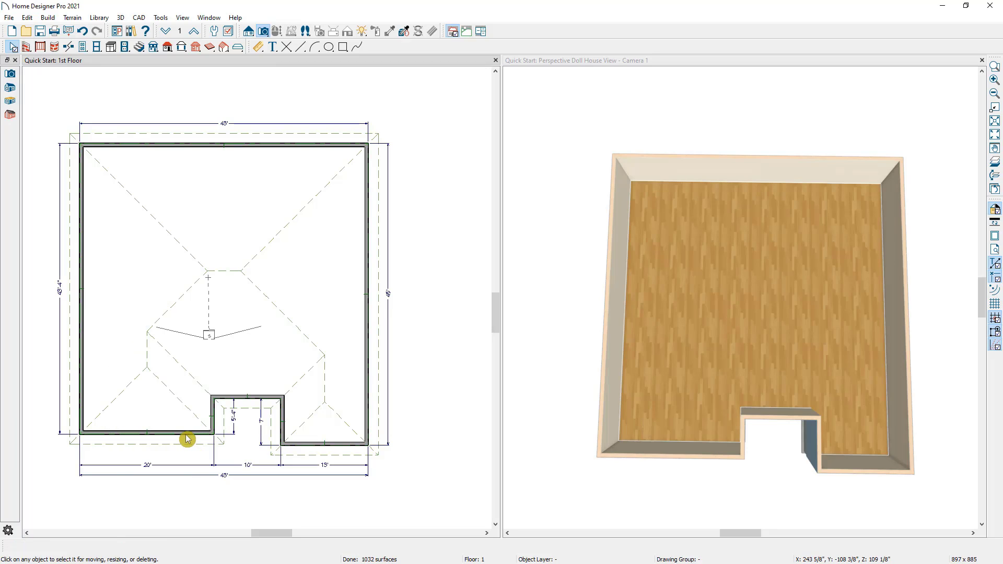
click(187, 436)
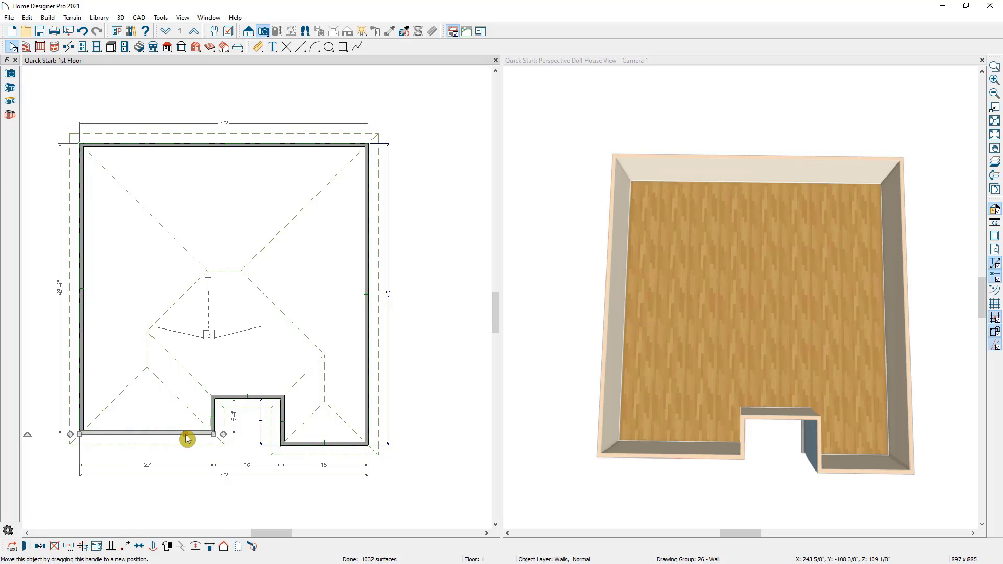
click(230, 416)
text(2)
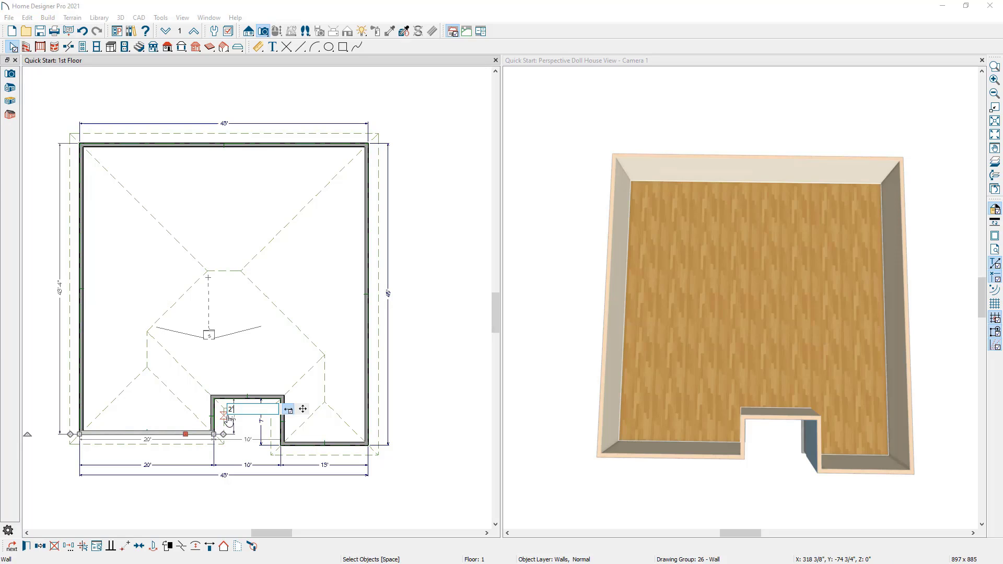
key(Return)
click(314, 385)
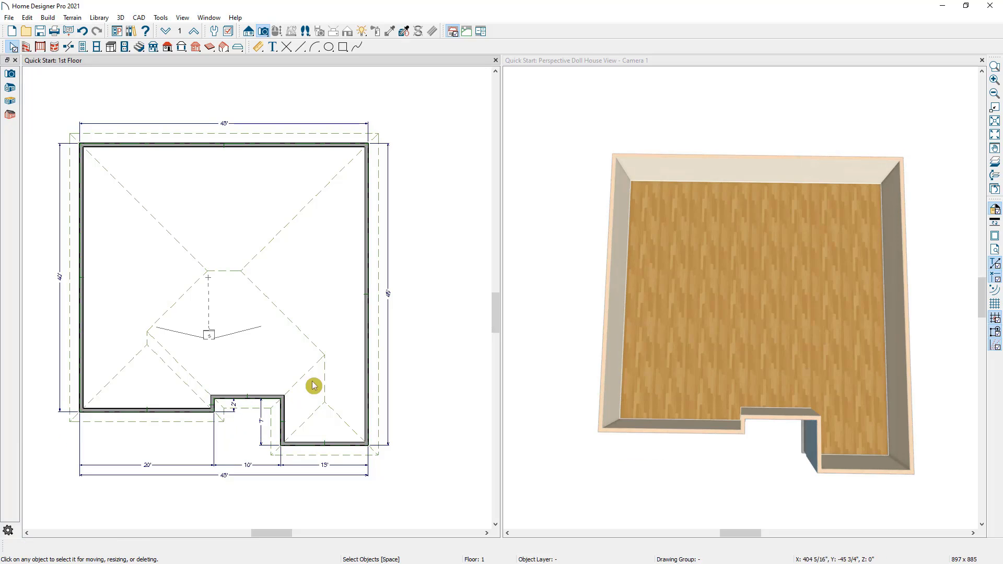
Step: Orbit the Doll House View to show the front exterior walls and check the reference picture of the finished house front in Photos
click(553, 230)
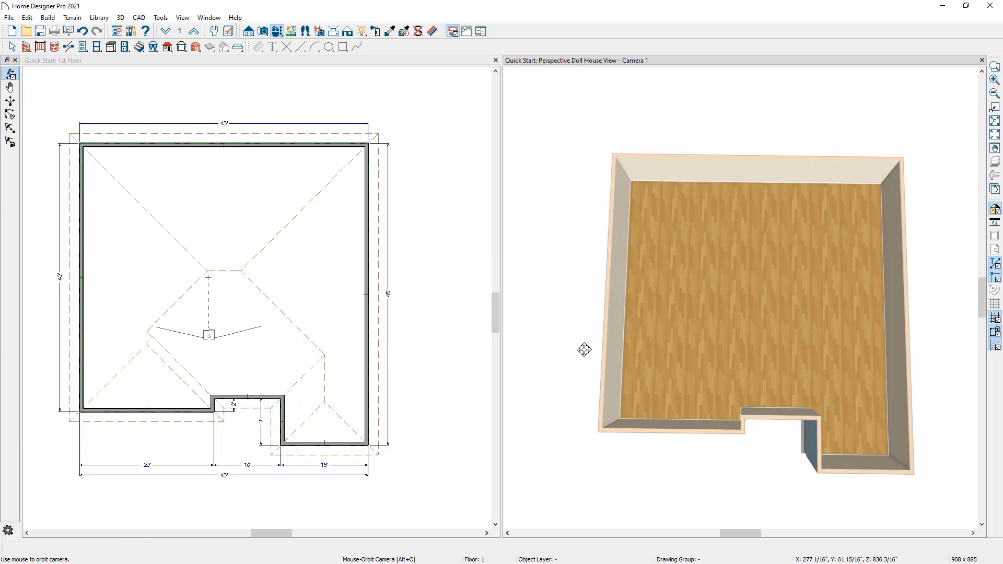
drag(585, 350, 864, 333)
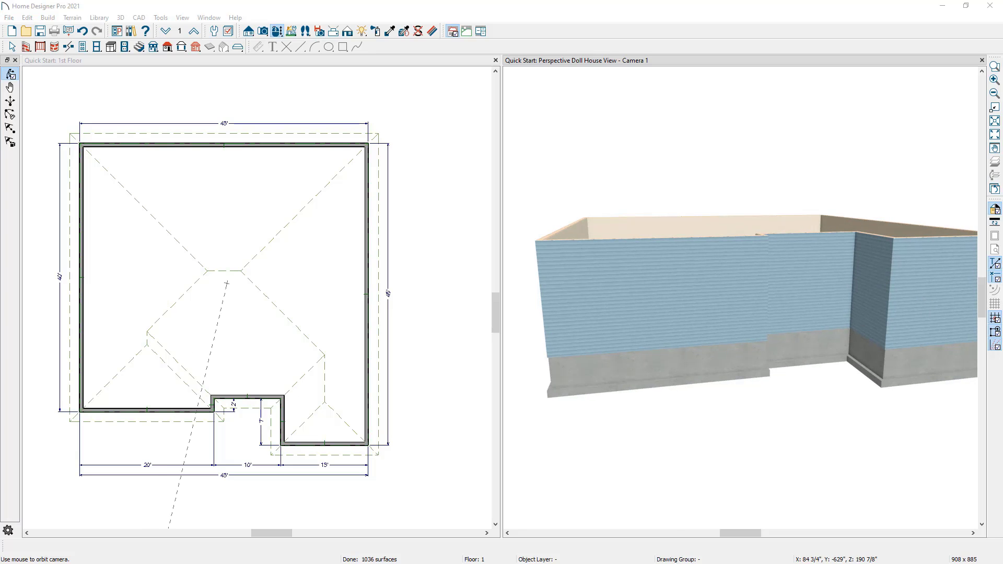
drag(1002, 42, 281, 44)
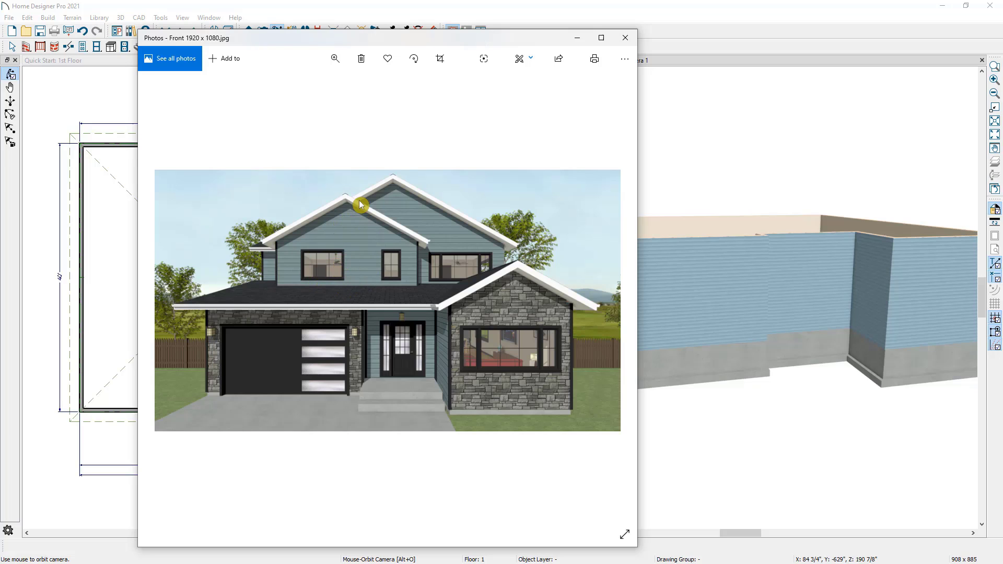
drag(396, 41, 1002, 39)
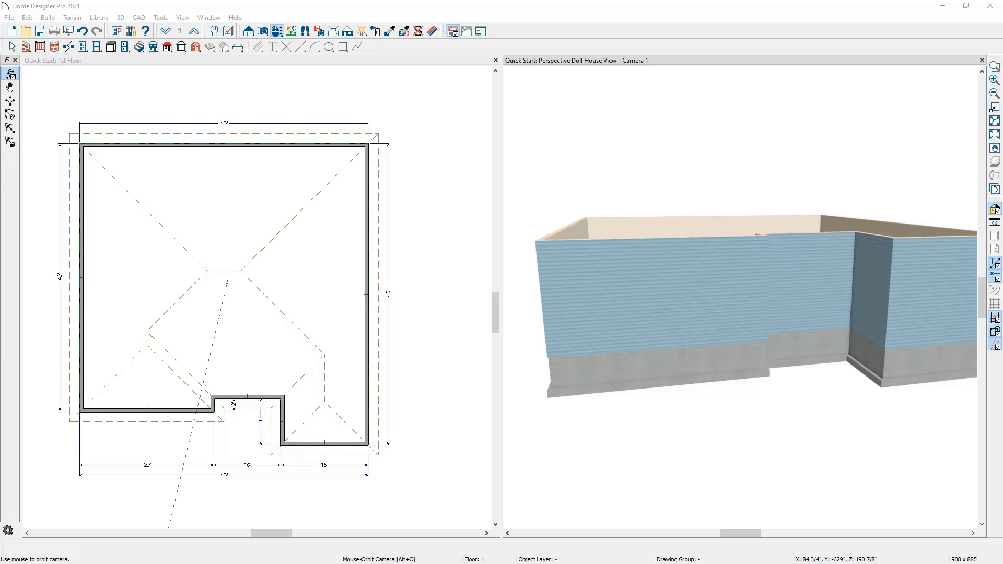
Step: Select all exterior walls of the house in the floor plan and open their Wall Specification
click(441, 191)
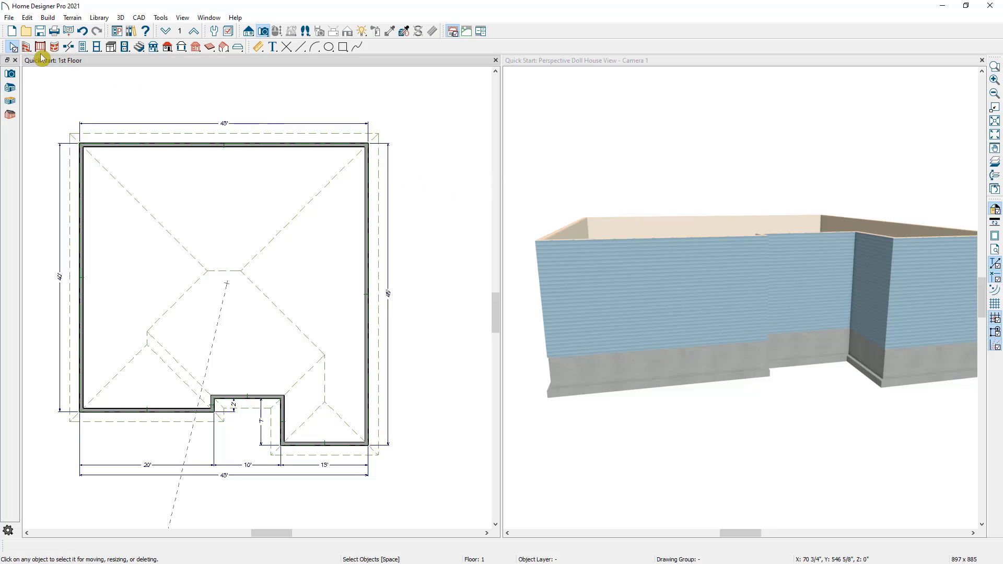
click(25, 47)
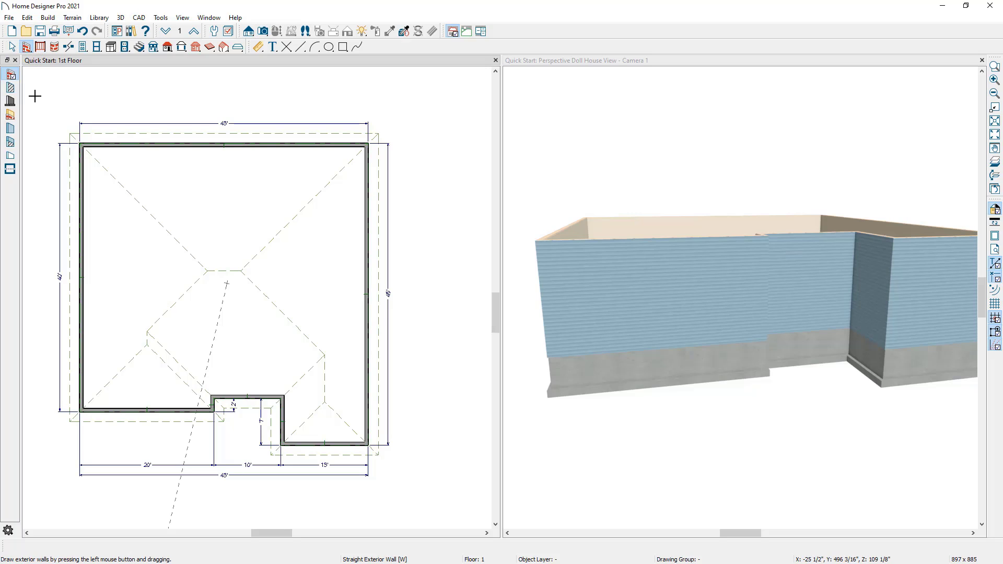
drag(35, 97, 433, 500)
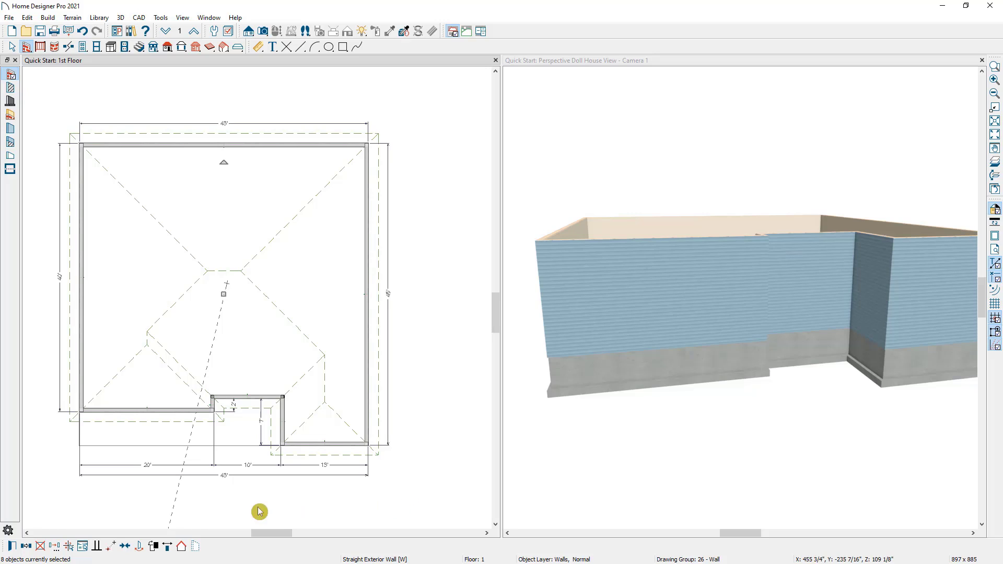
click(11, 547)
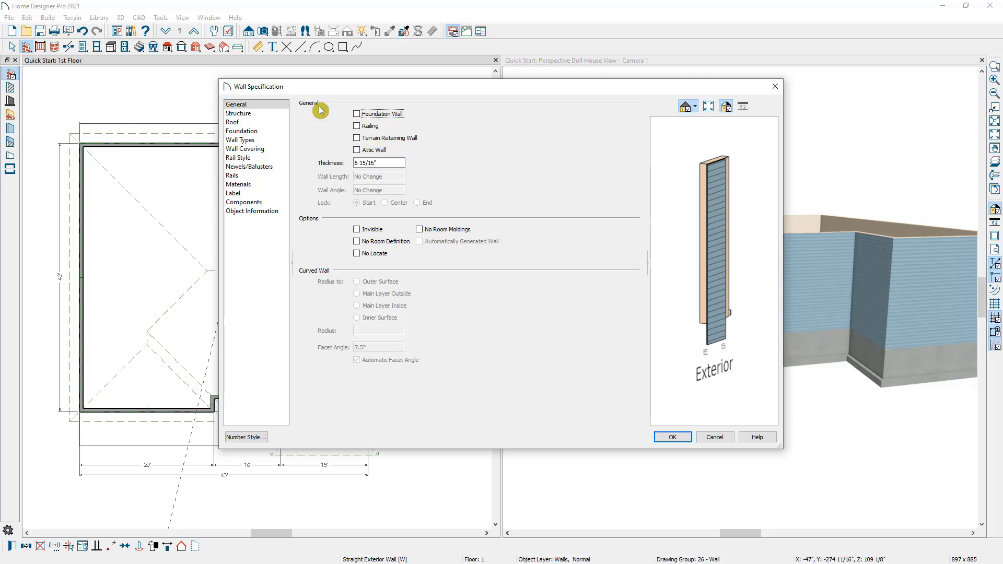
Step: Review the Structure, Roof, Foundation, Wall Types and Wall Covering settings of the selected exterior walls
click(288, 117)
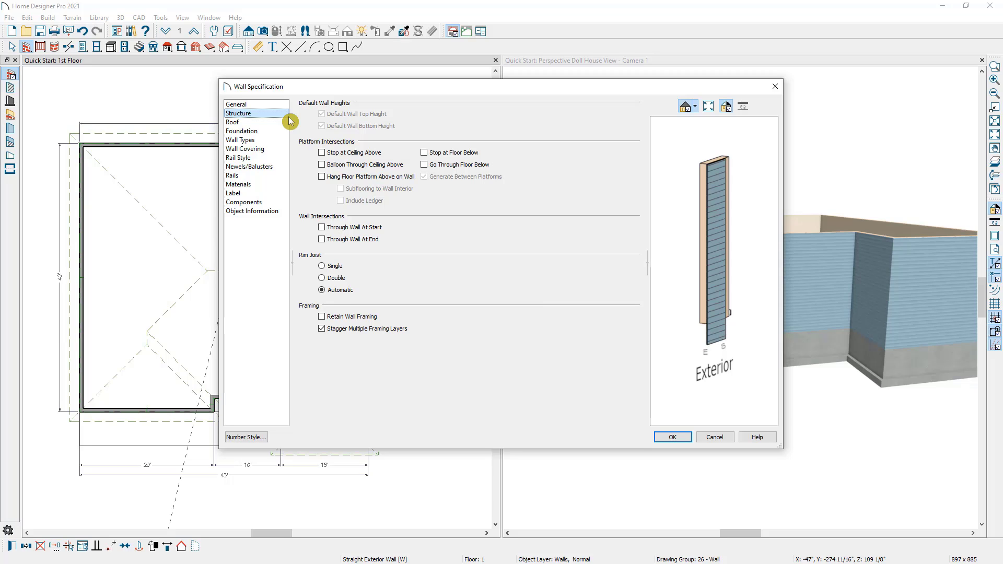
click(275, 124)
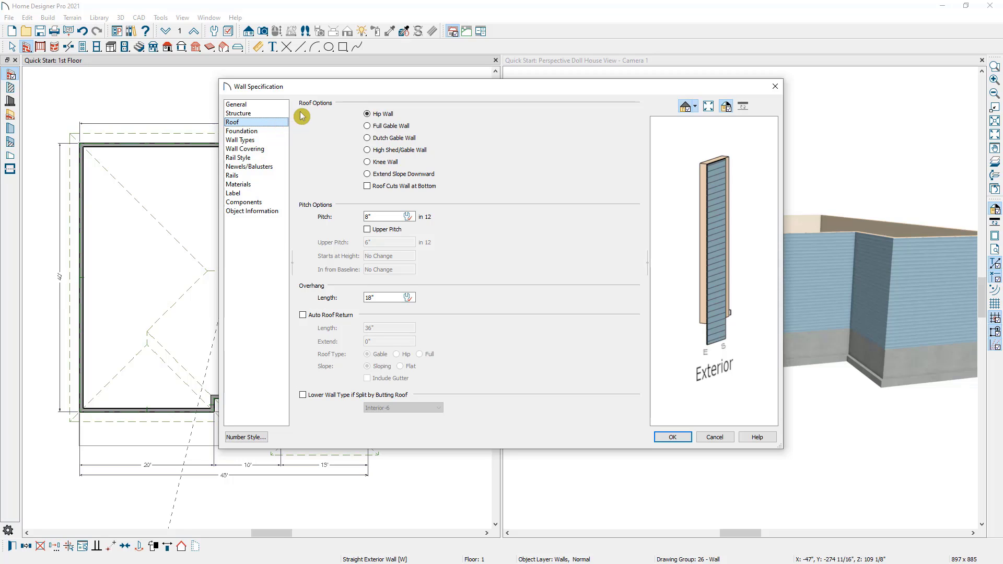
click(282, 132)
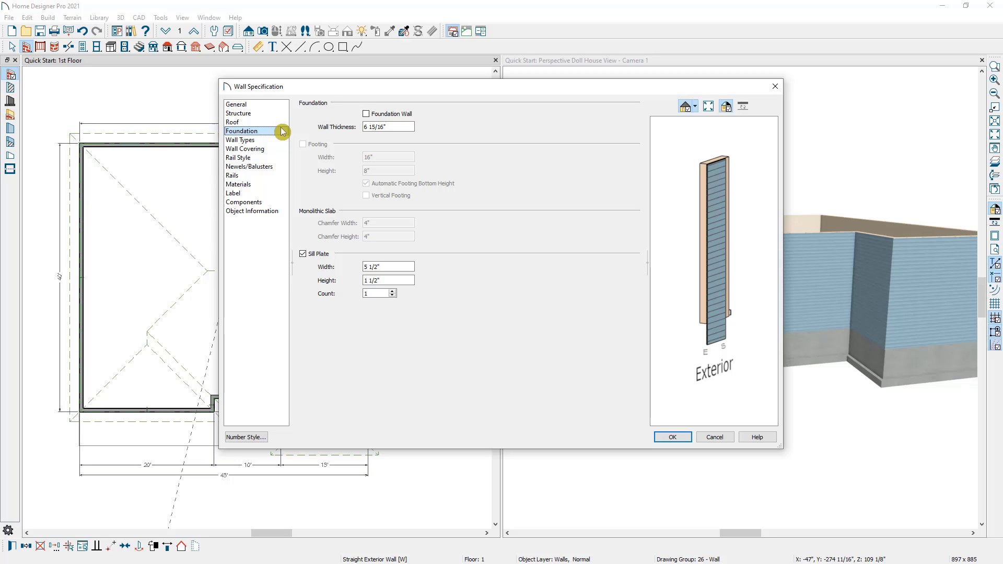
click(282, 141)
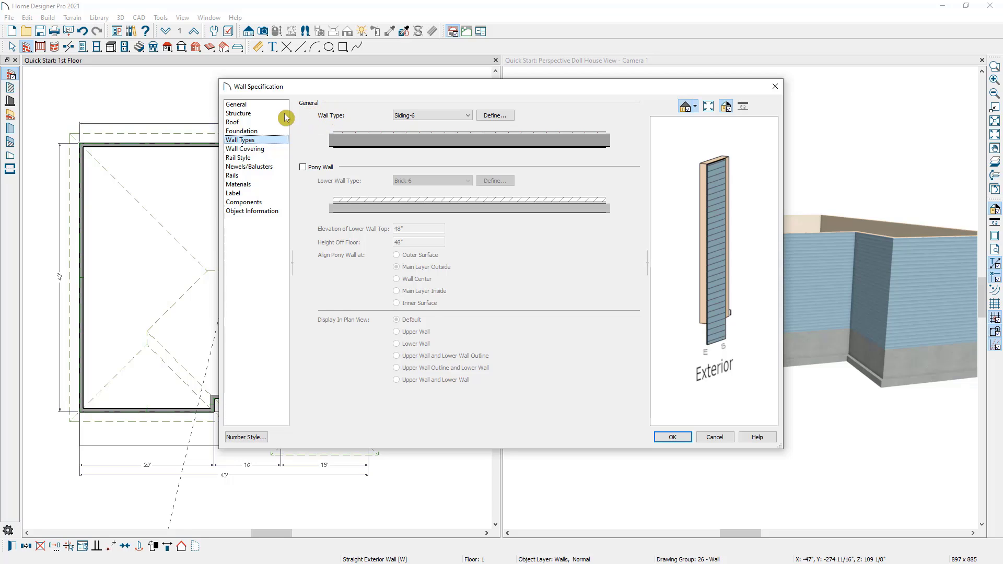
click(270, 150)
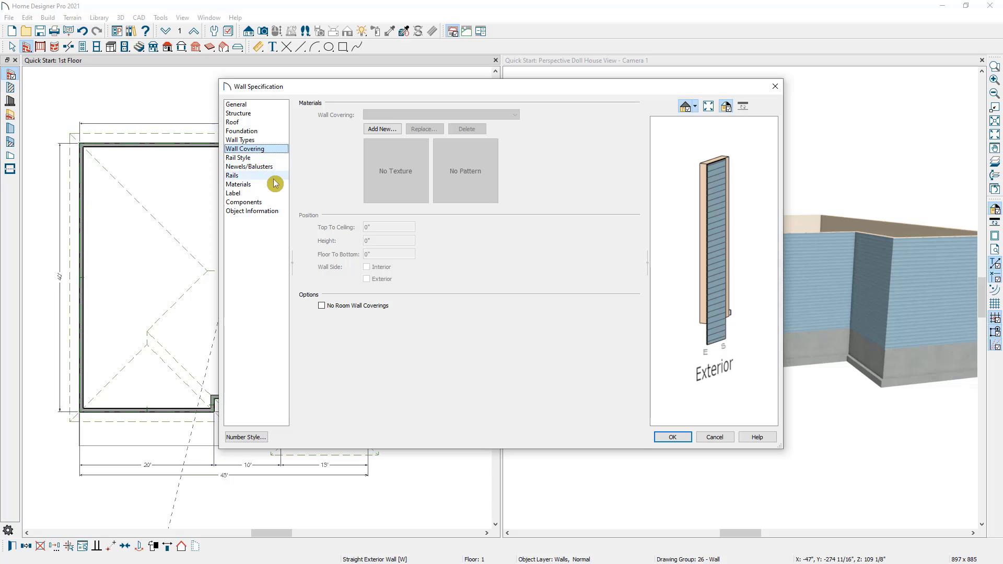
Step: Review the available wall types, open the definition of Siding-6 and examine its layers in the enlarged preview
click(264, 140)
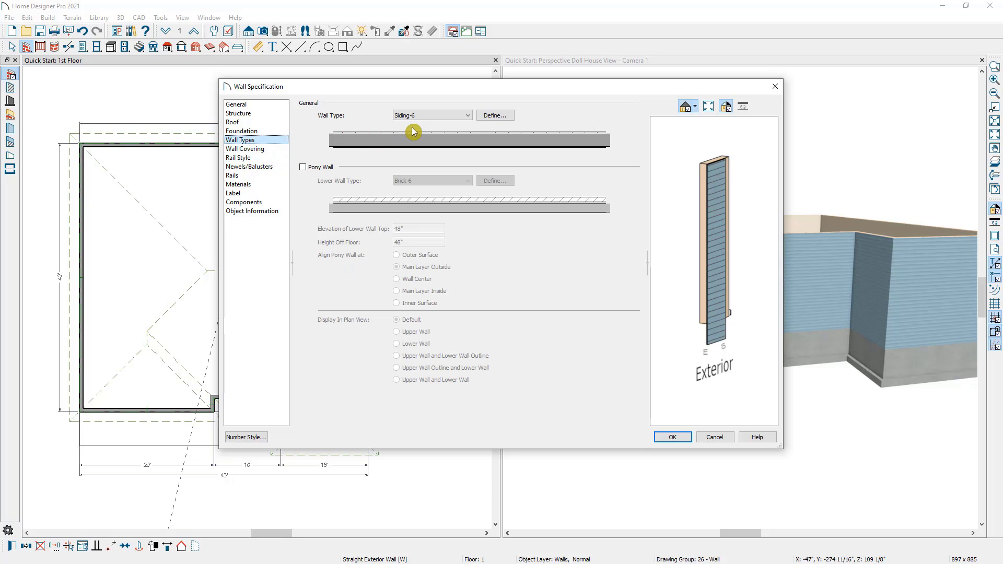
click(460, 117)
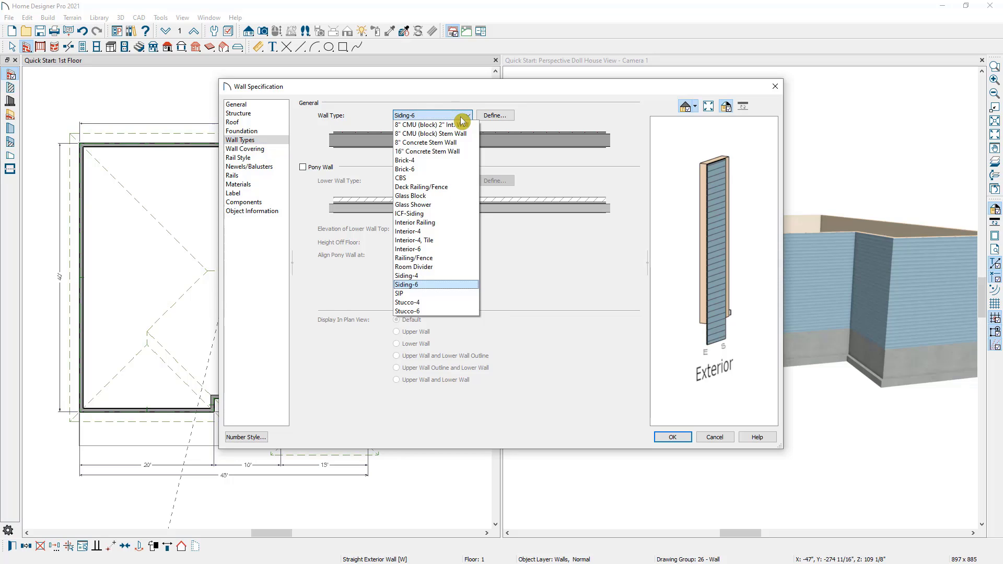
click(500, 130)
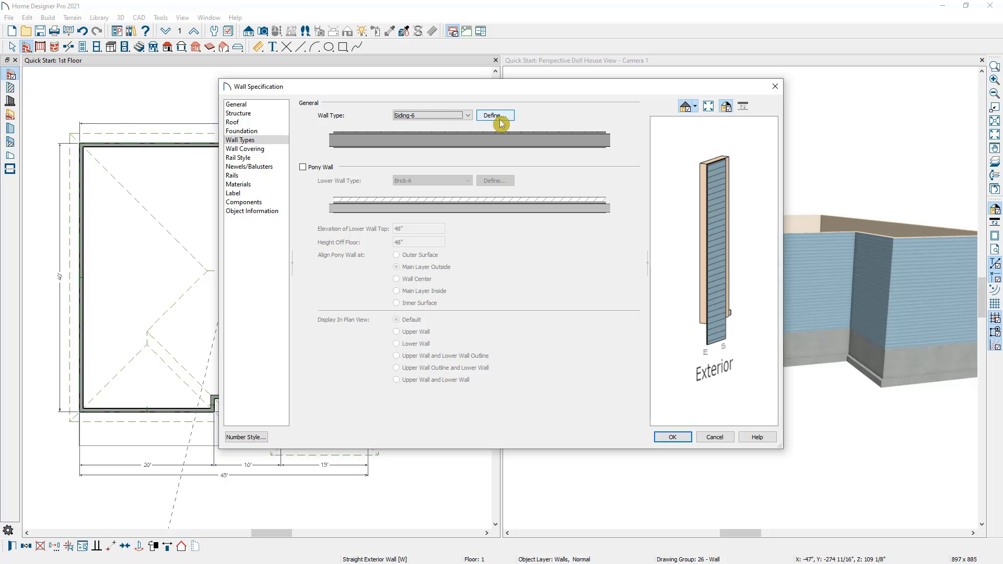
click(502, 124)
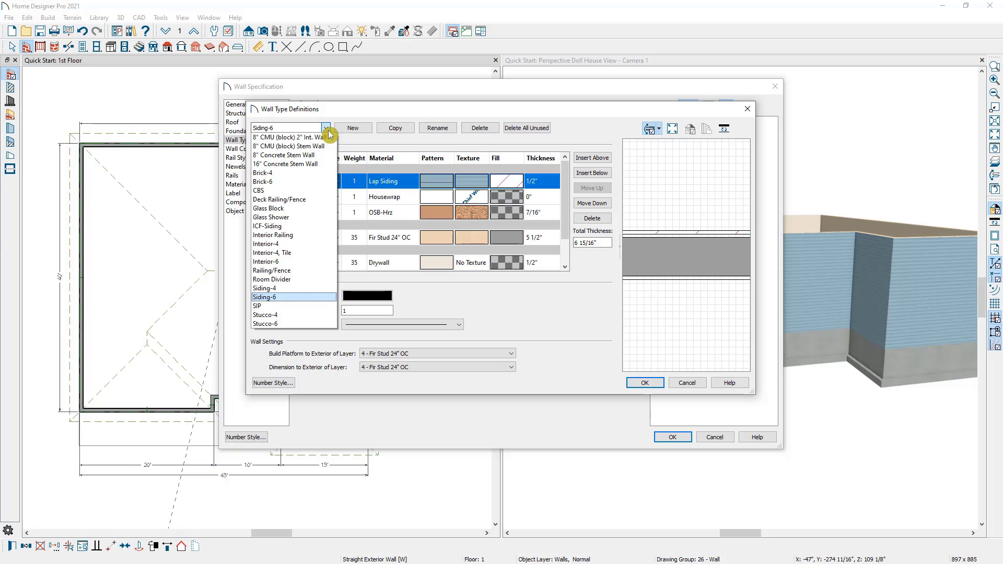
click(359, 145)
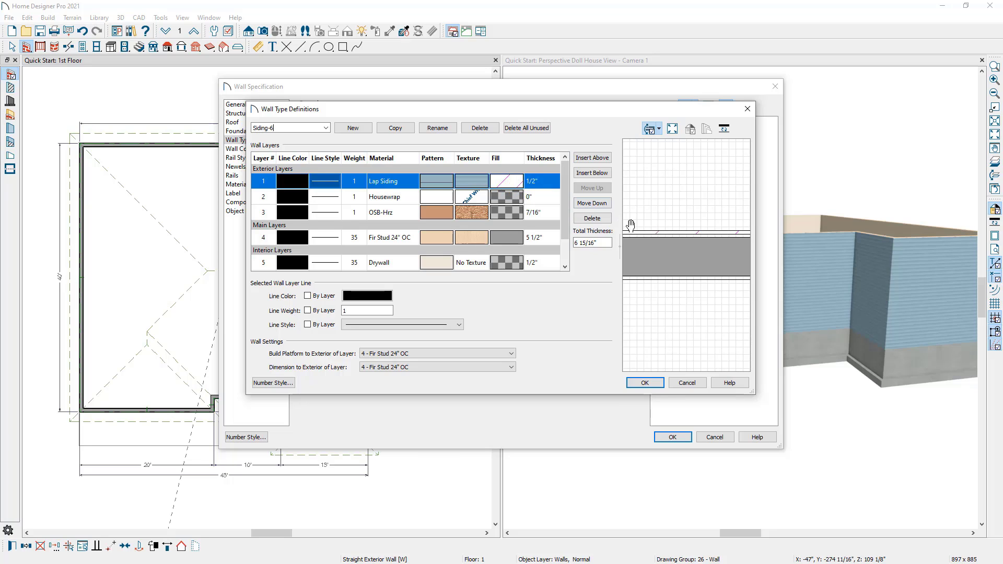
scroll(673, 237, up, 3)
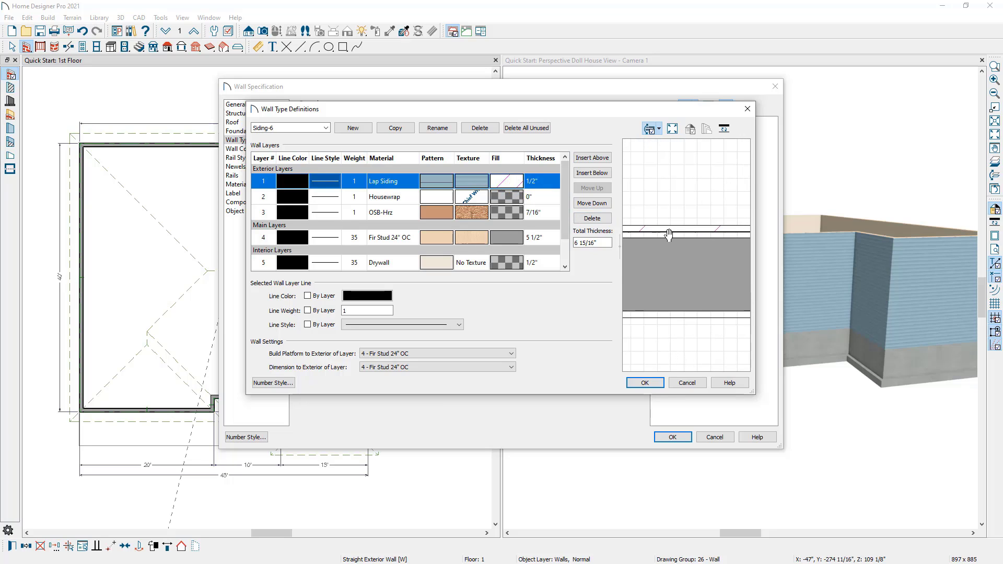
Step: Open the material selection for the outermost Lap Siding layer of Siding-6 and enlarge its window
click(399, 183)
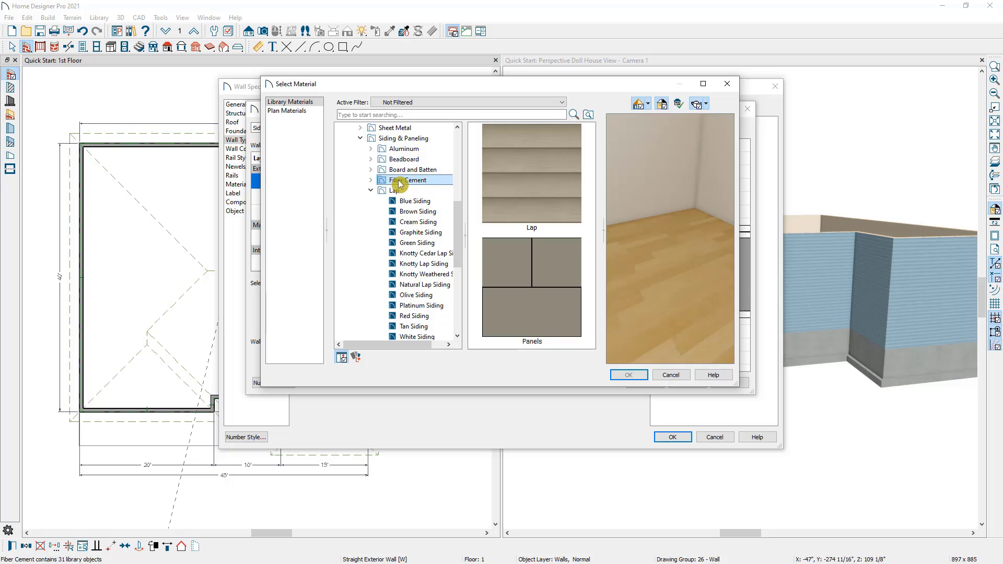
drag(424, 87, 356, 26)
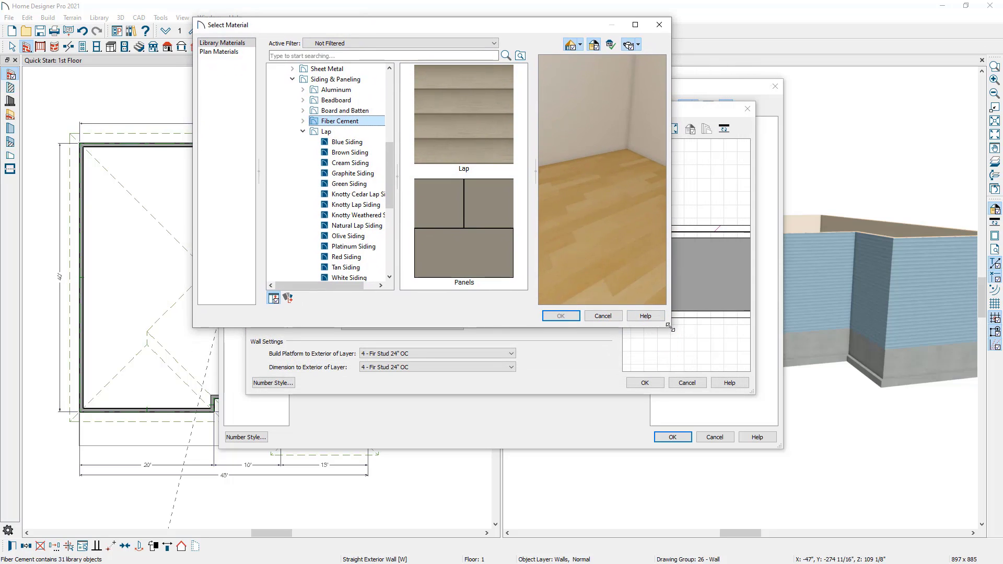
drag(669, 326, 805, 450)
scroll(295, 256, down, 3)
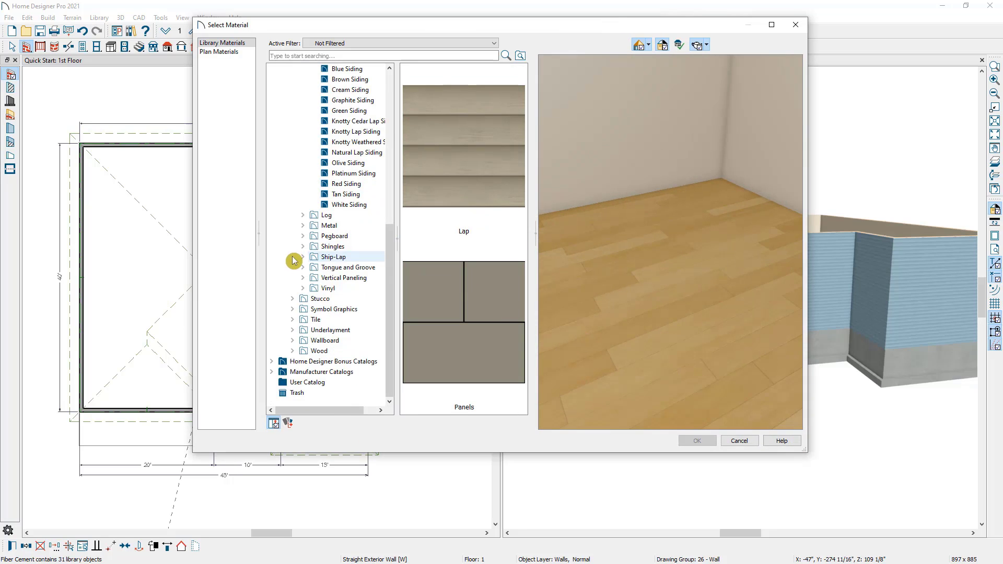
Step: Display the Beaded Cedarmill colors of the HardiePlank lap siding from the James Hardie Eastern Canada manufacturer catalog
click(272, 370)
scroll(287, 350, down, 10)
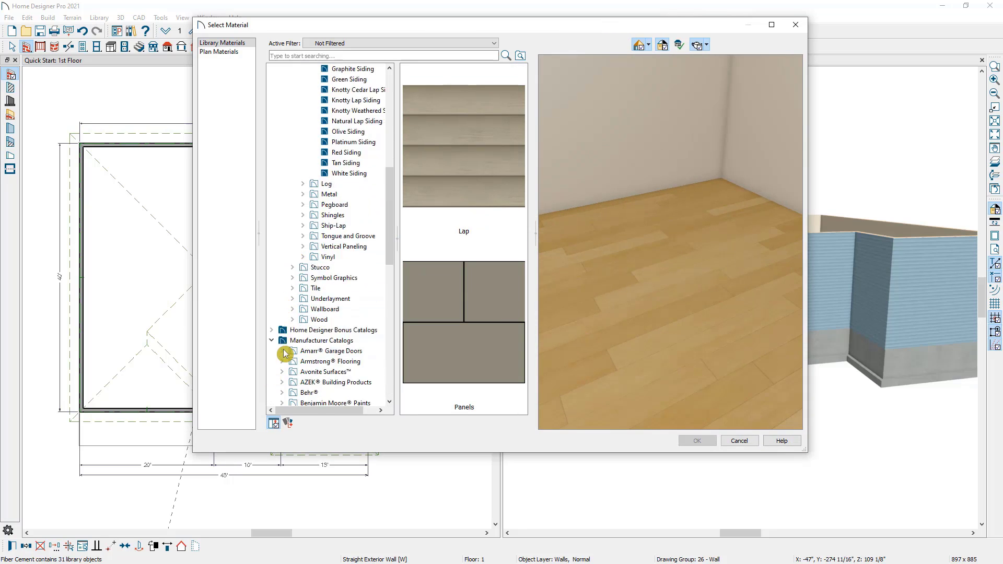
scroll(287, 345, down, 2)
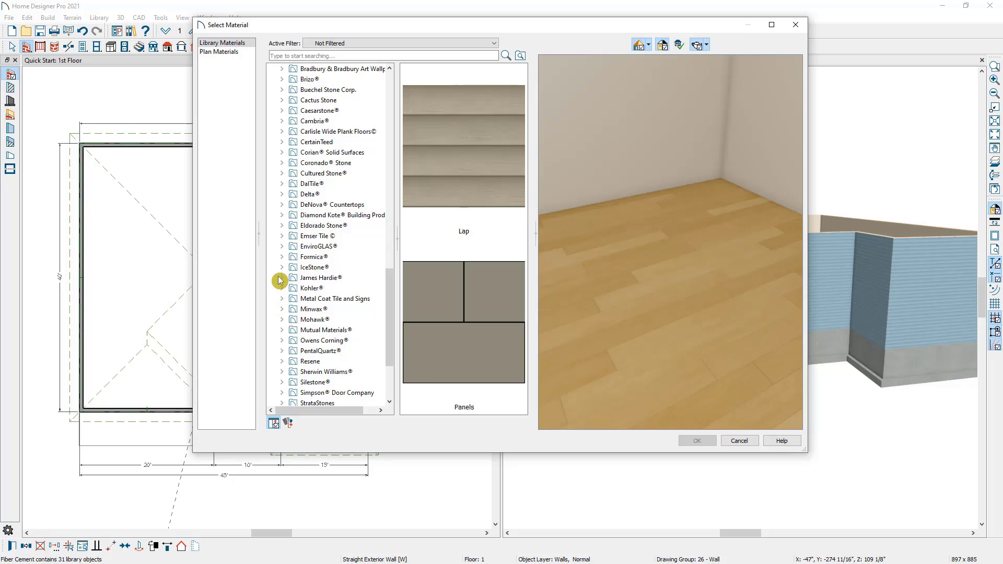
click(285, 279)
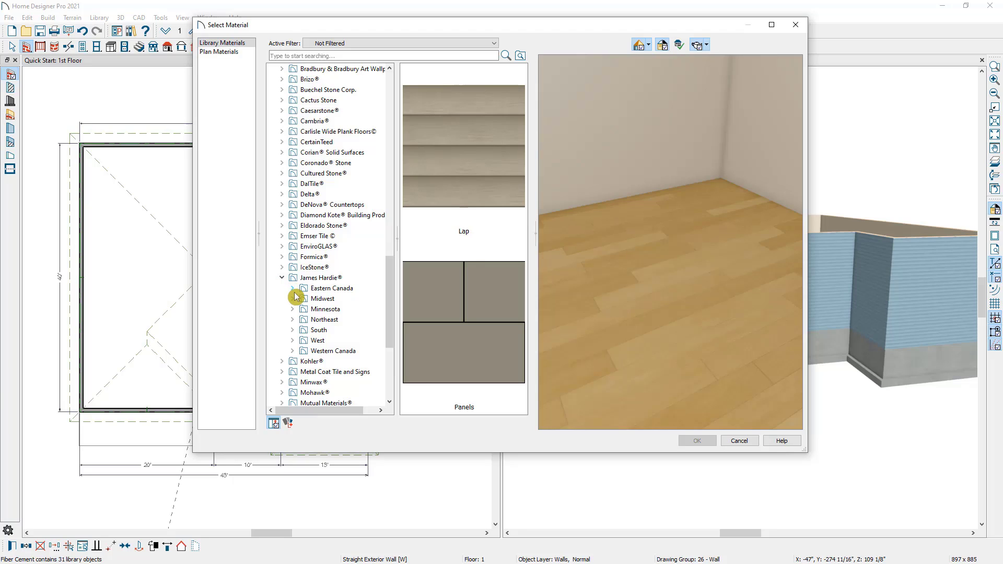
click(292, 288)
click(303, 299)
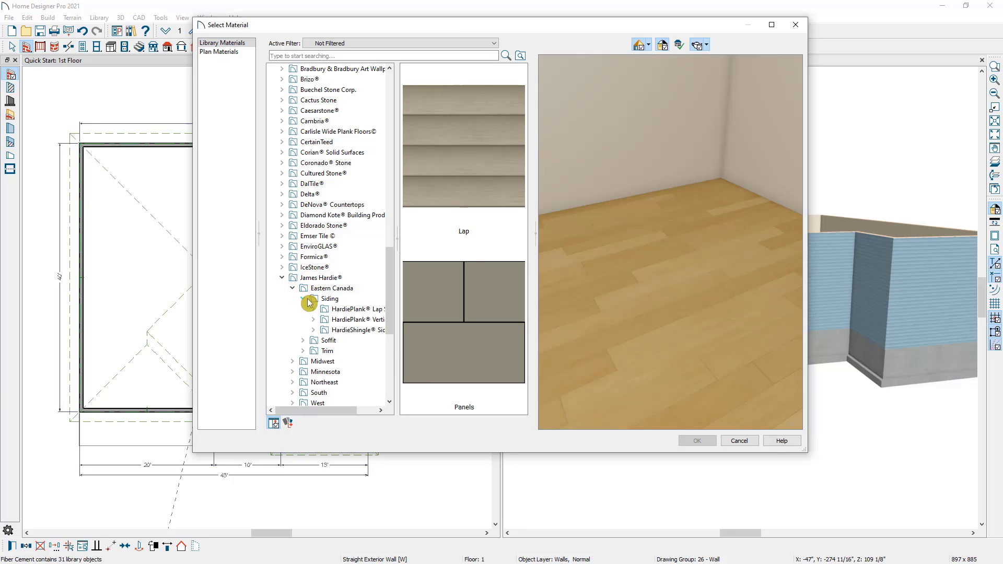
click(315, 309)
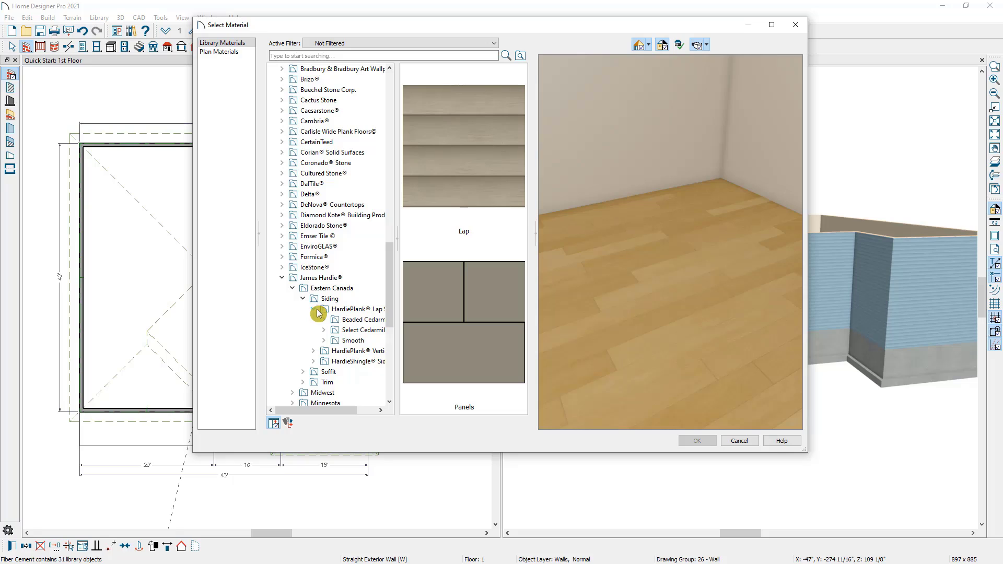
click(324, 321)
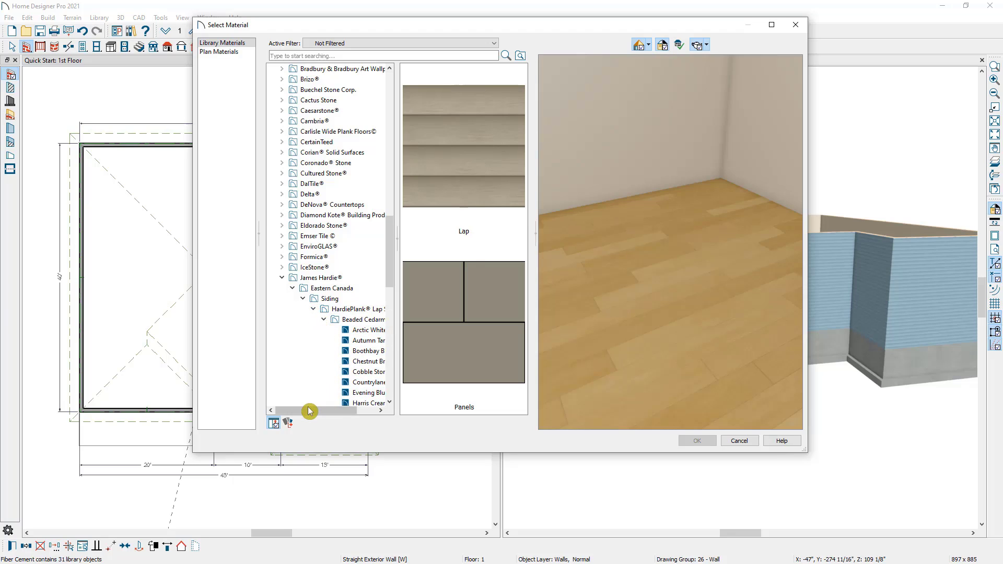
drag(320, 410, 340, 415)
click(359, 321)
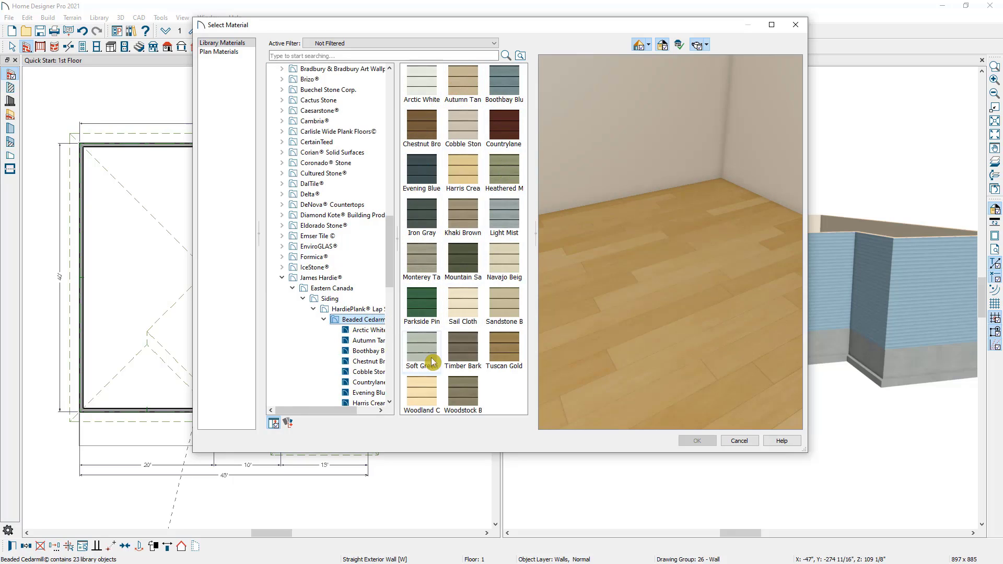
Step: Assign Boothbay Blue to the outermost layer of Siding-6 and accept the wall type definition and wall specification
click(518, 91)
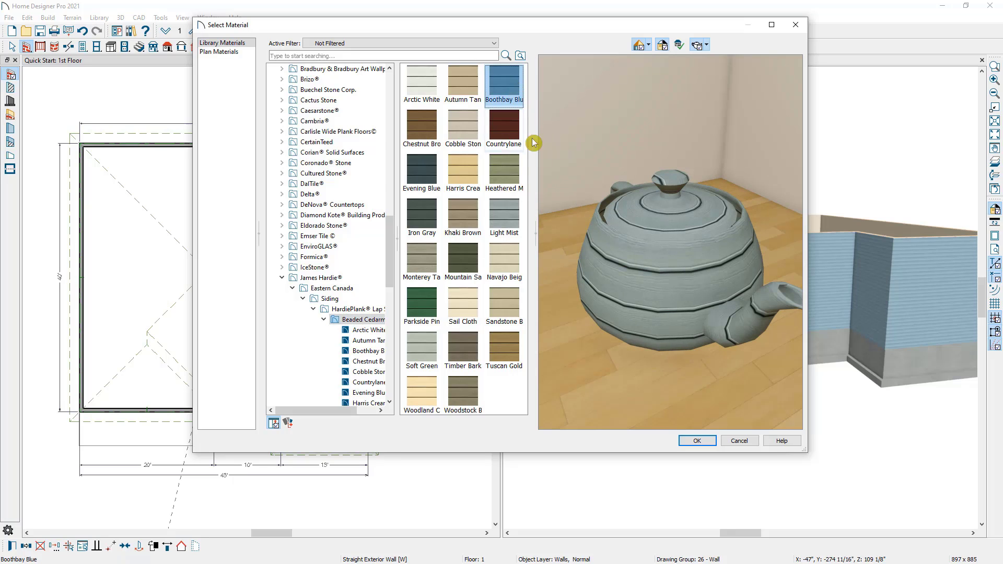
click(703, 443)
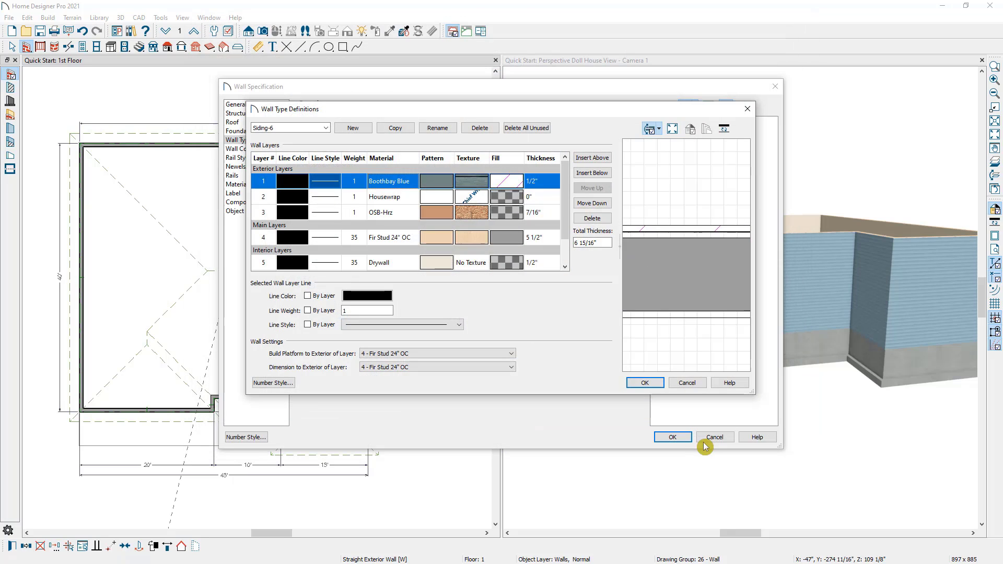
click(648, 383)
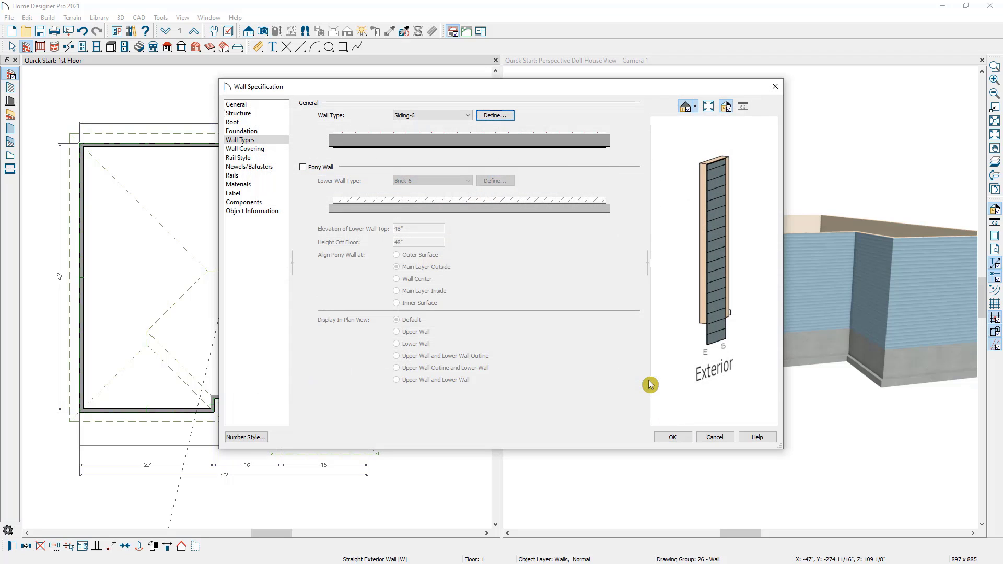
click(672, 437)
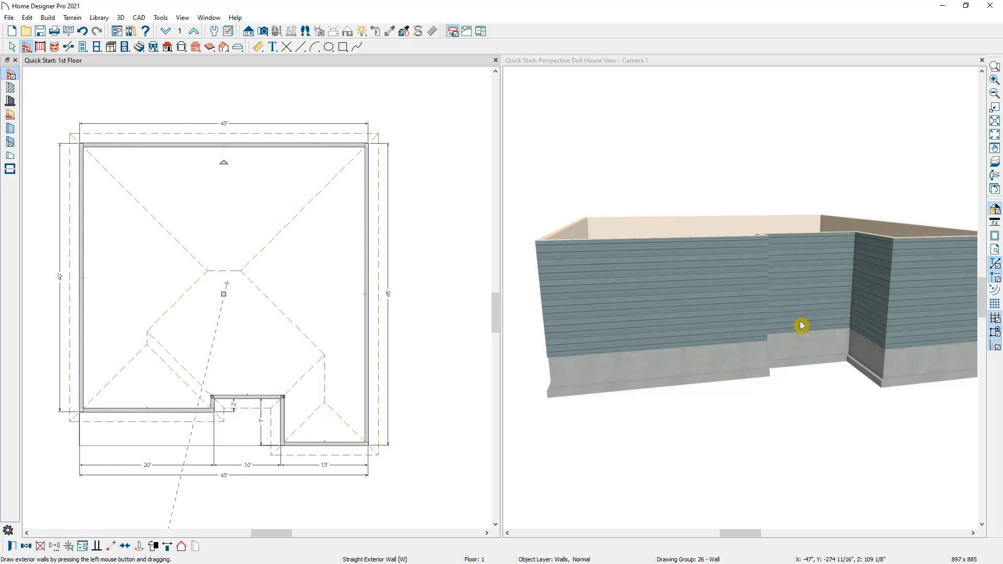
Step: Open the material library beside the camera view and select Echo Ridge from the Cultured Stone Country Ledgestone manufacturer catalog
click(591, 107)
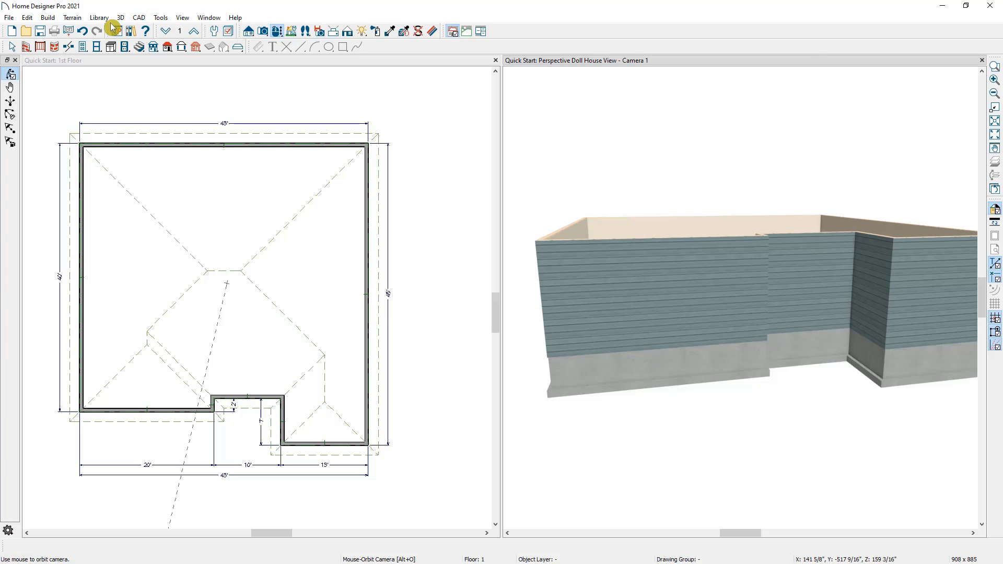
click(130, 32)
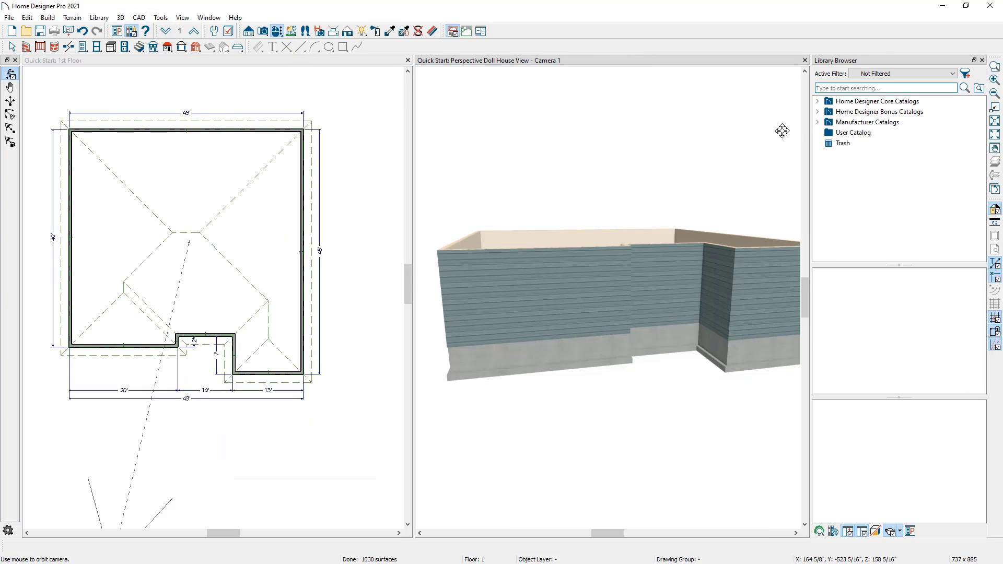
click(819, 124)
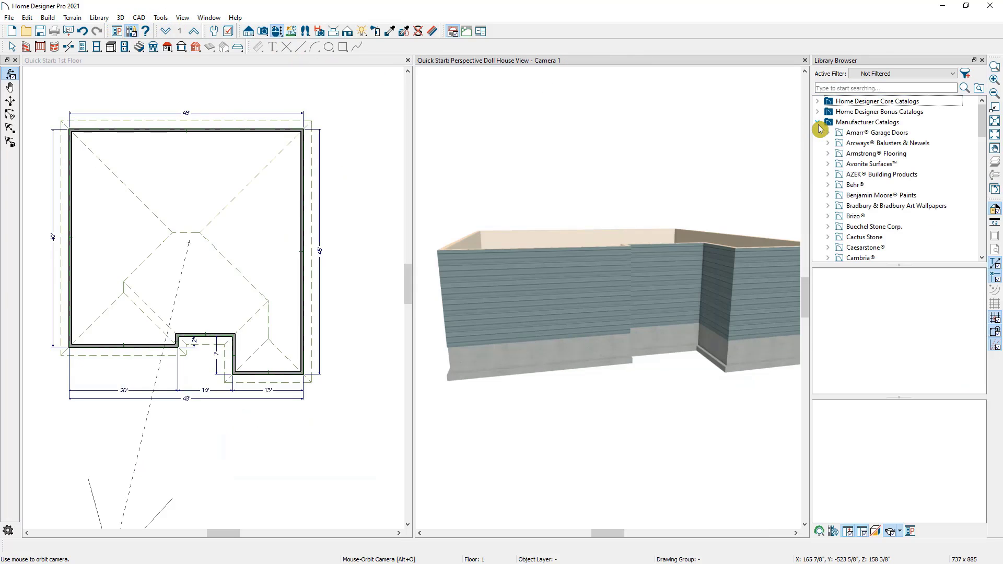
scroll(820, 131, down, 3)
click(831, 217)
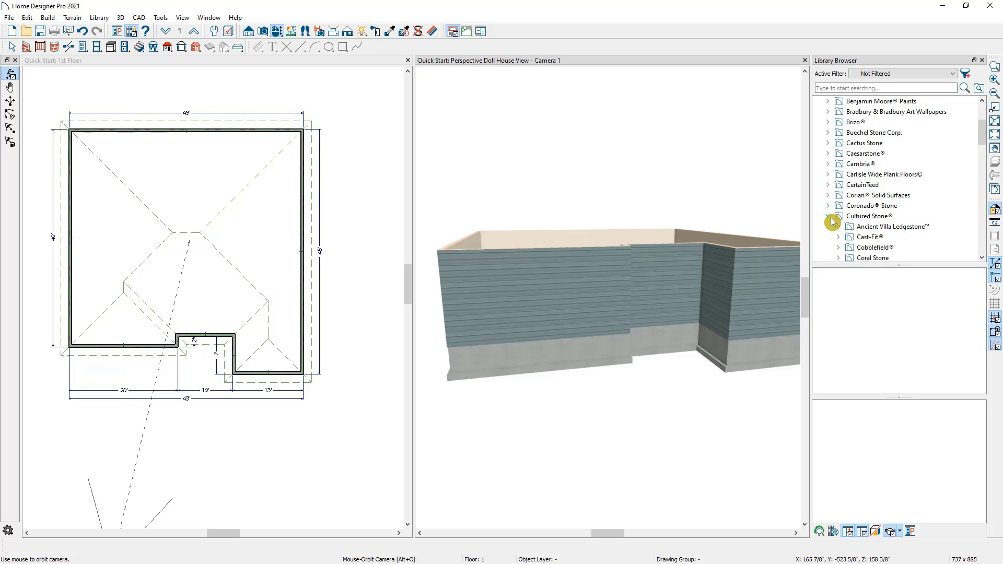
scroll(832, 222, down, 3)
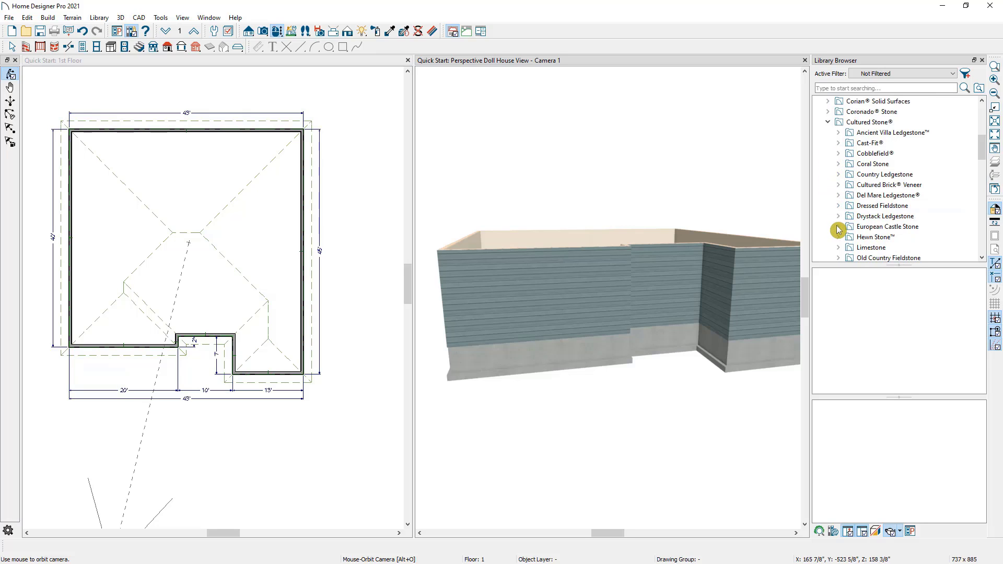
click(839, 185)
click(841, 187)
click(839, 176)
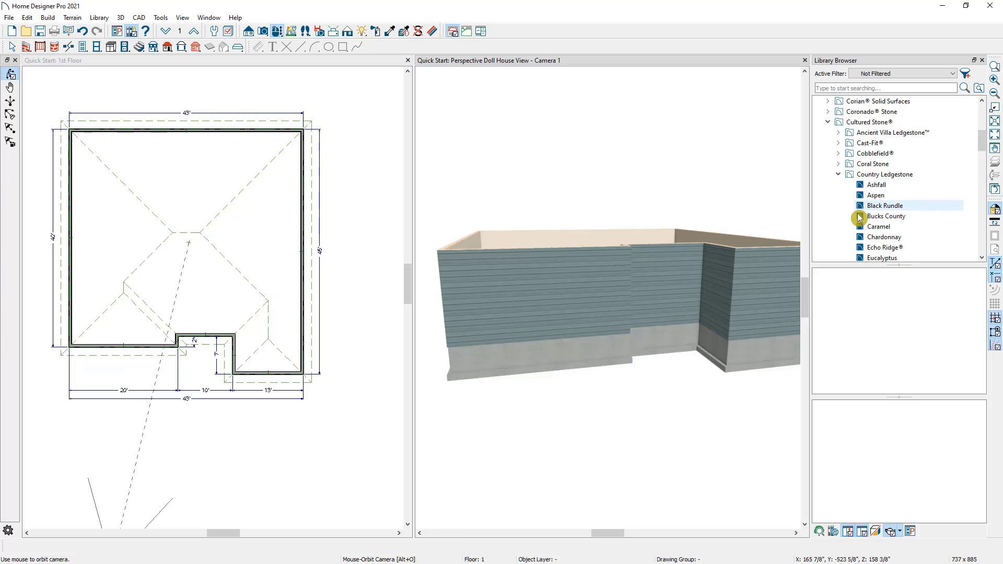
click(874, 248)
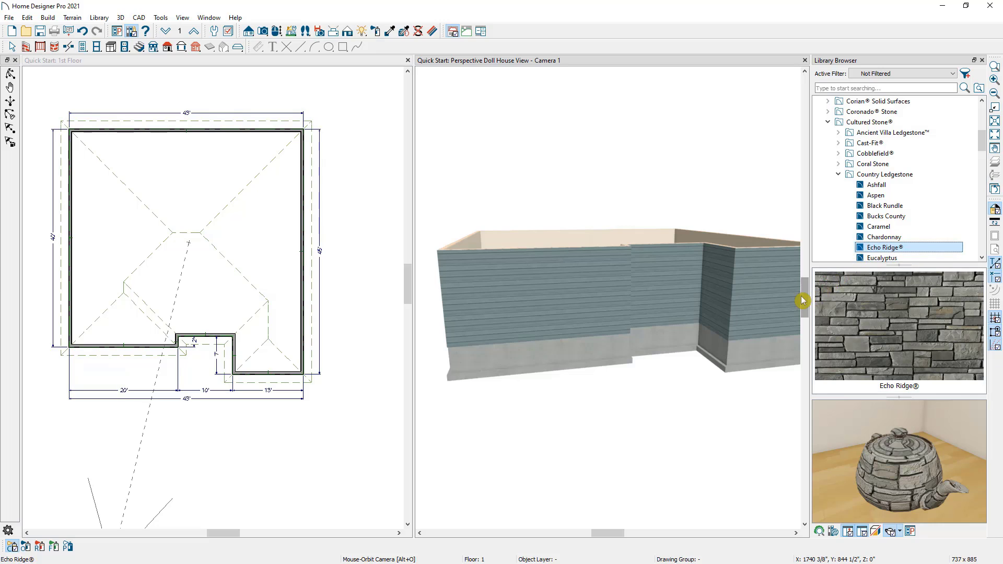
Step: Paint the two projecting front walls on either side of the entry recess with Echo Ridge stone and close the library
click(769, 300)
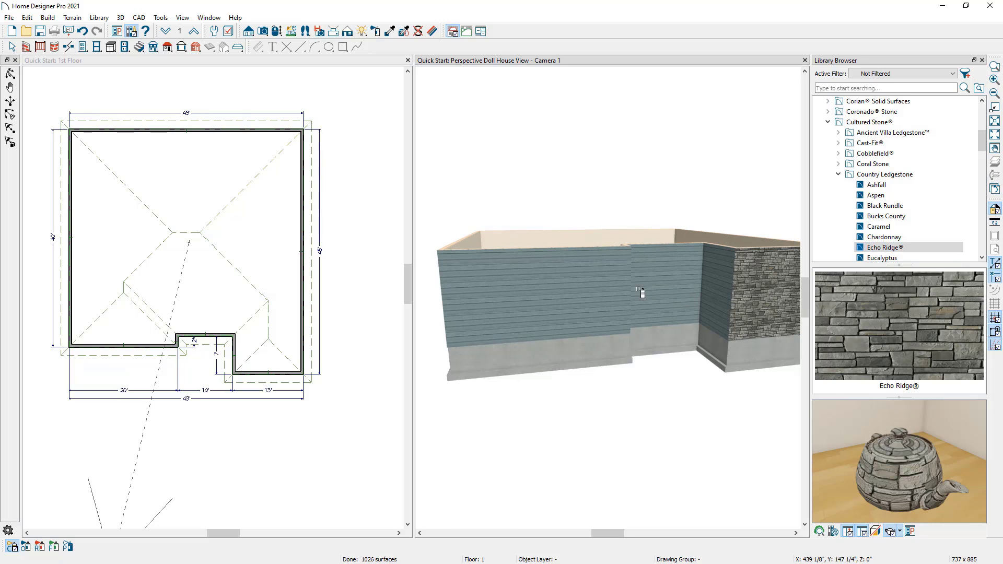
click(569, 287)
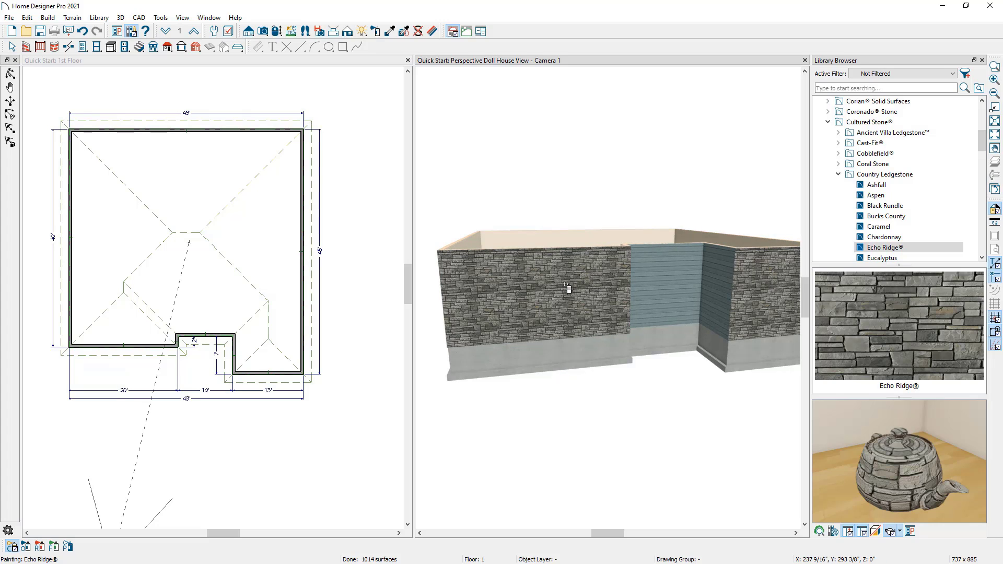
key(space)
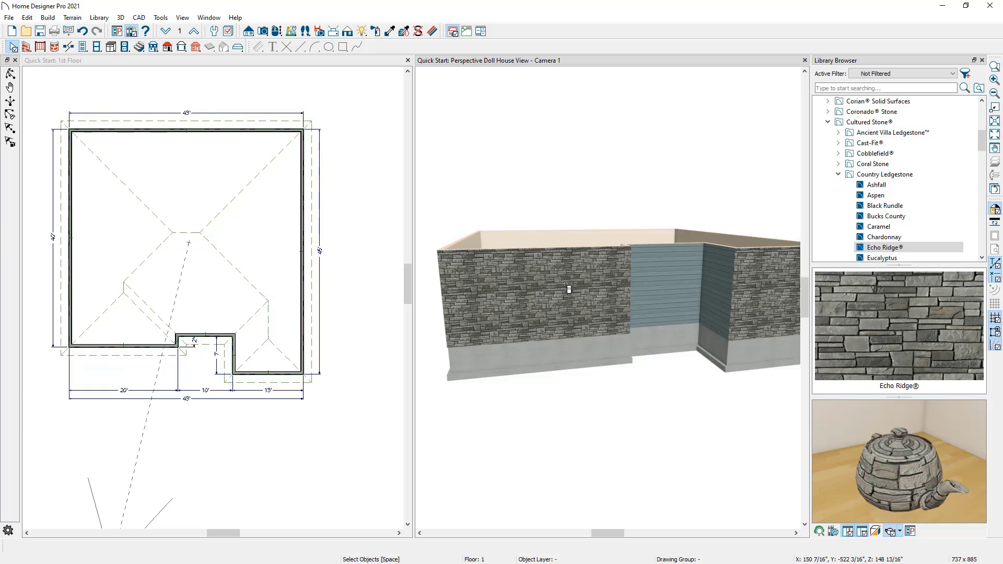
click(983, 60)
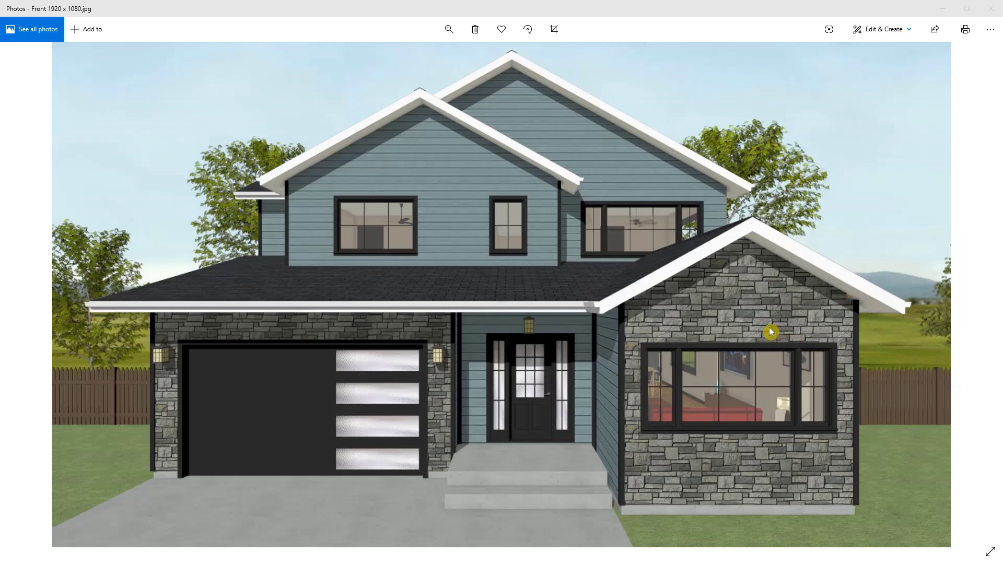
Step: Draw an interior wall about 24'-6" long from the entry recess's garage-side corner toward the rear wall and turn off temporary dimensions
drag(661, 14, 1002, 52)
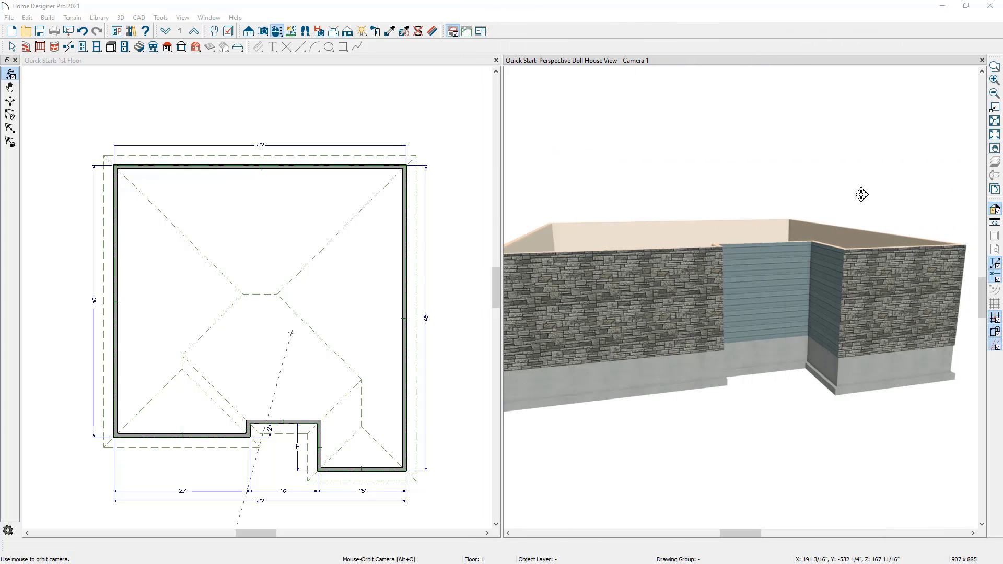
drag(876, 172, 832, 276)
click(443, 317)
scroll(392, 334, up, 2)
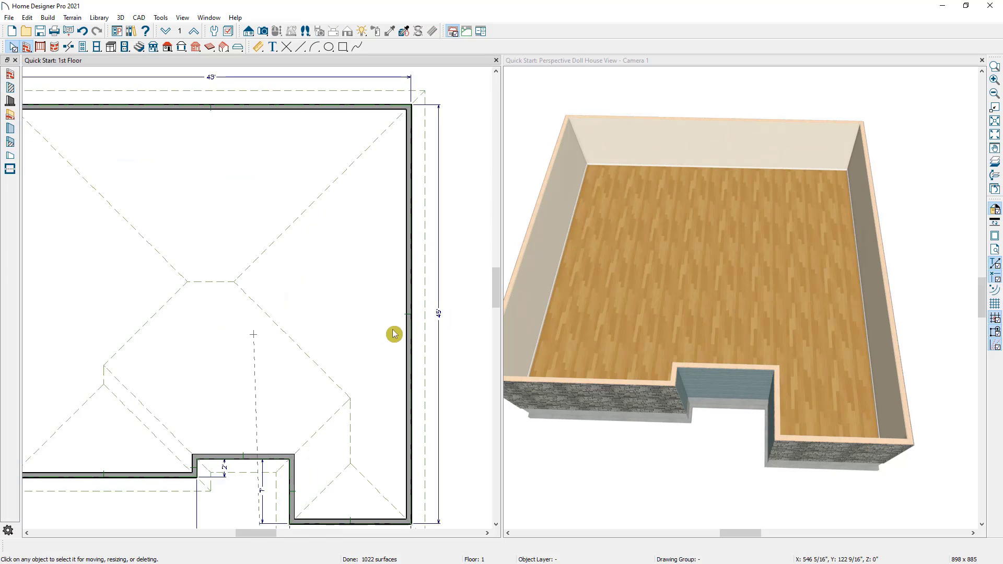
scroll(392, 334, down, 1)
middle_drag(399, 304, 400, 303)
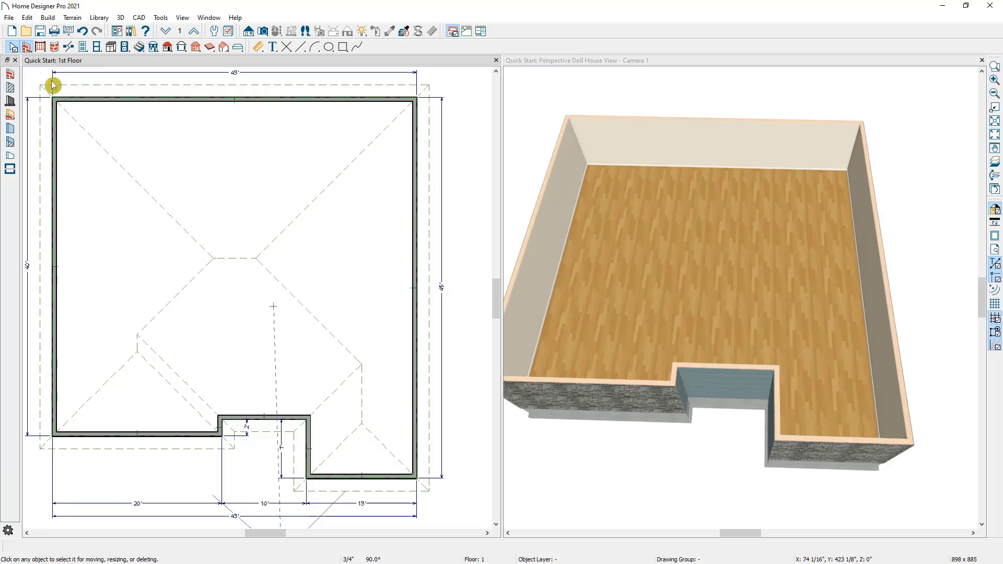
click(29, 50)
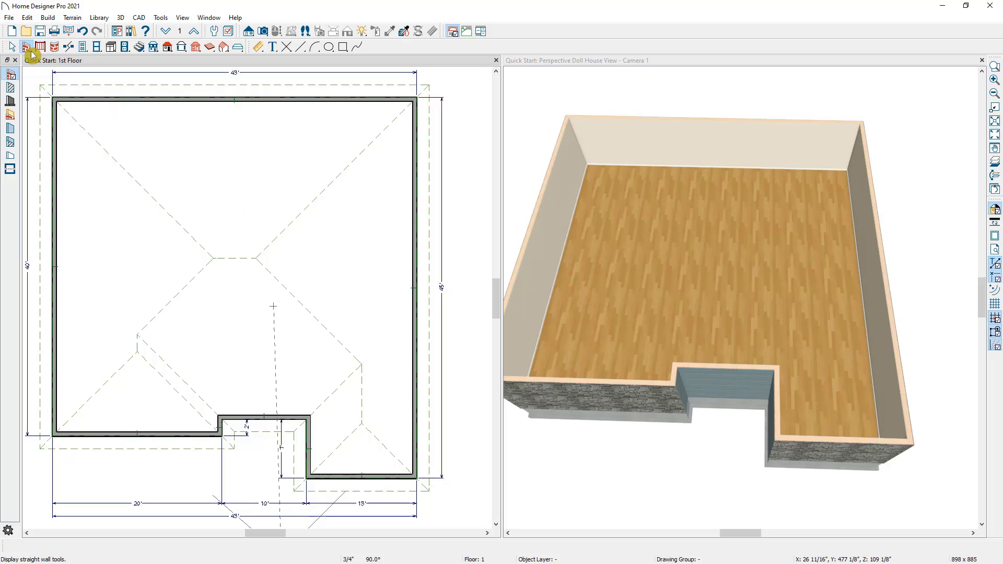
click(10, 89)
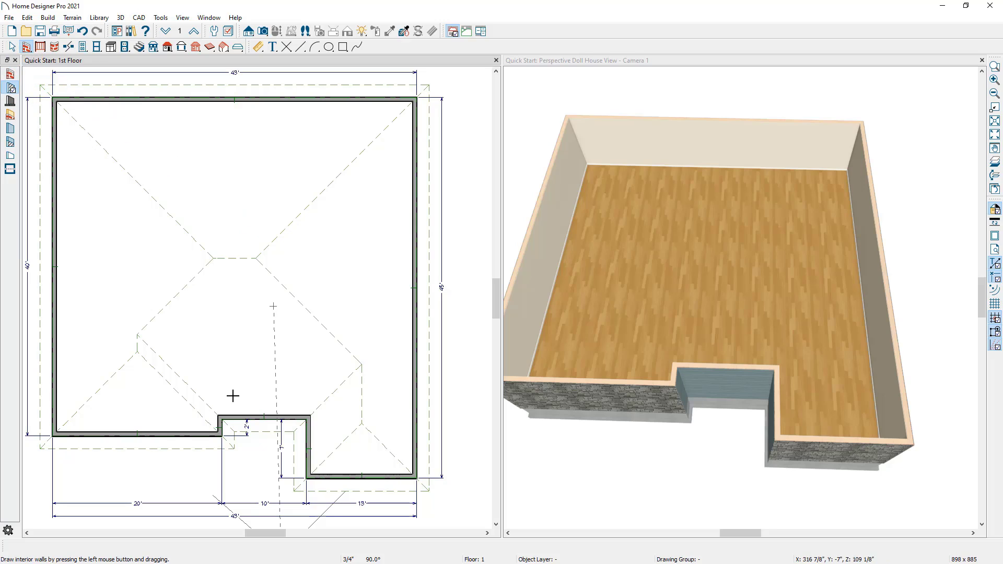
drag(218, 417, 207, 210)
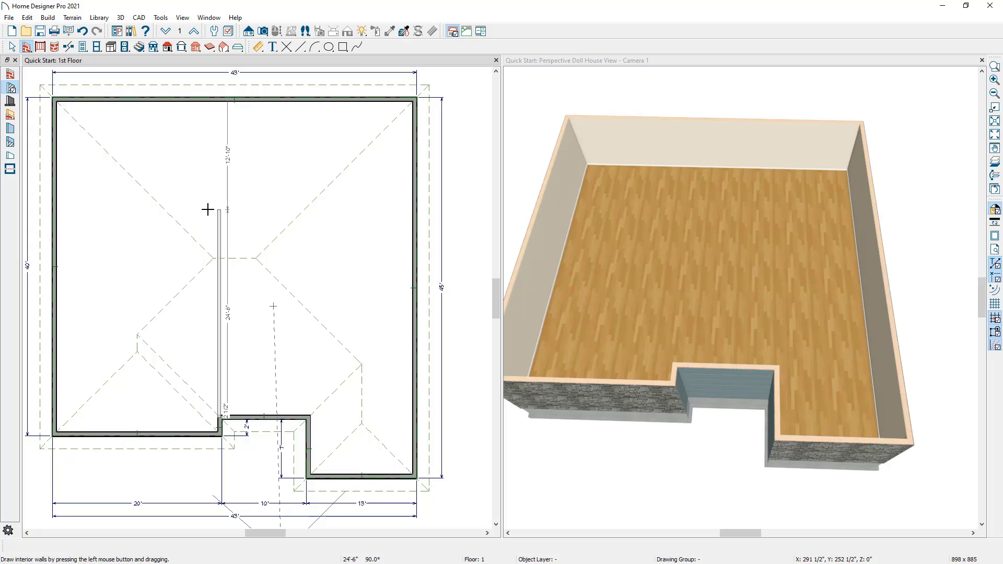
drag(207, 210, 207, 210)
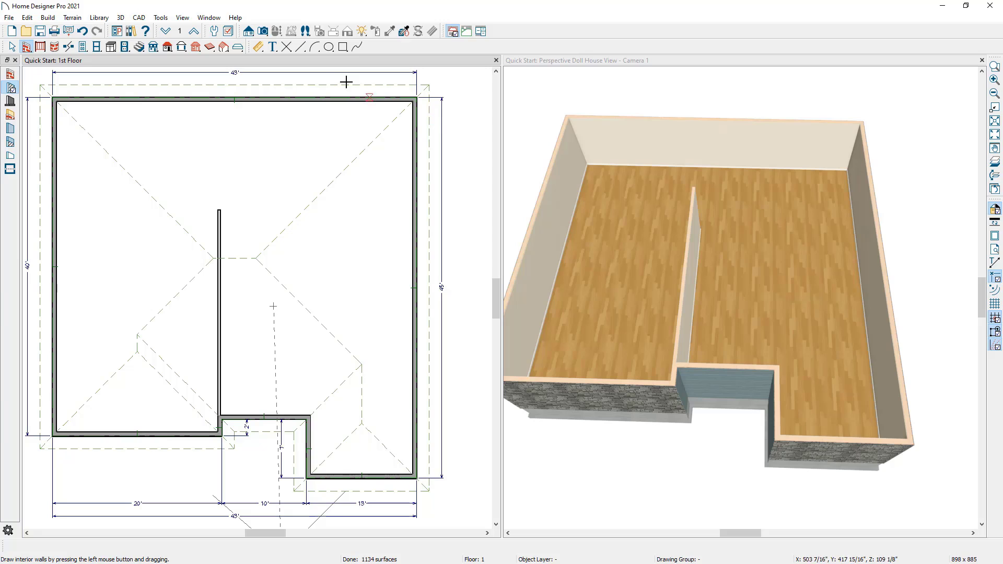
click(184, 18)
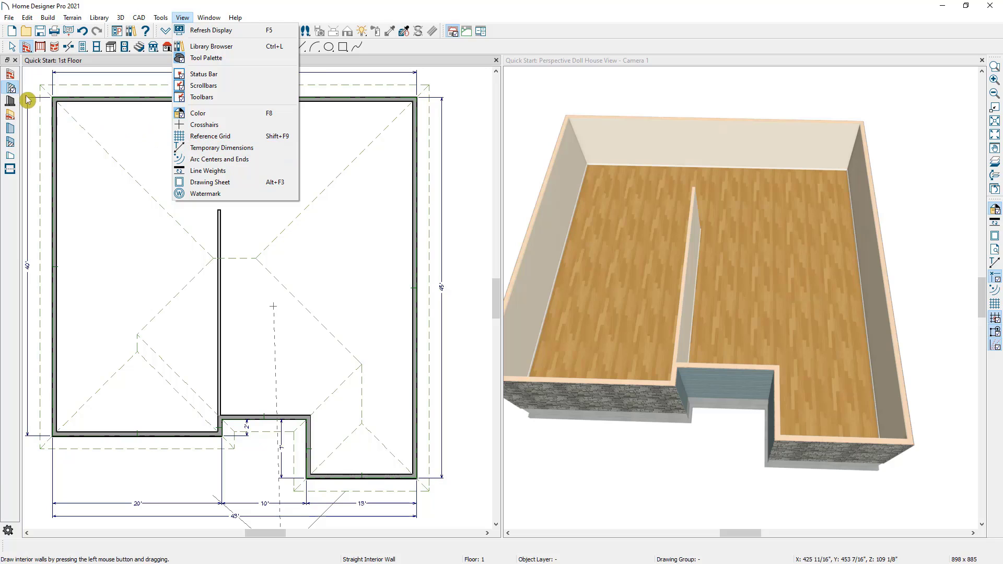
Step: Draw interior walls enclosing a block about 11'-9" wide against the rear wall and partition off two small rooms inside it
click(10, 87)
drag(160, 100, 260, 210)
drag(260, 210, 257, 105)
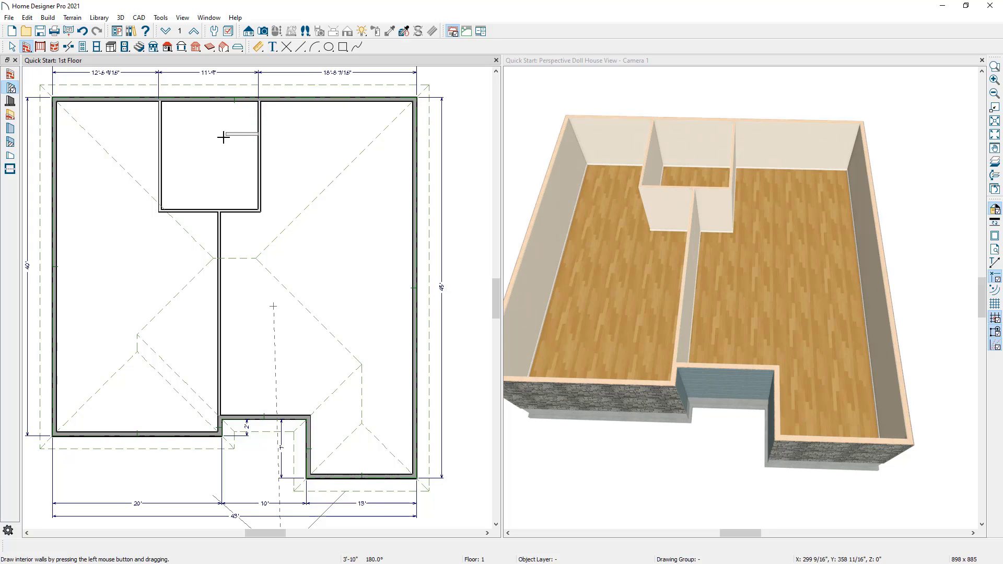
drag(223, 137, 219, 101)
drag(219, 117, 159, 119)
Step: Move the two front partitions of the small rear rooms forward, making the rooms about 4'-2" and 6'-11" deep
key(space)
click(243, 135)
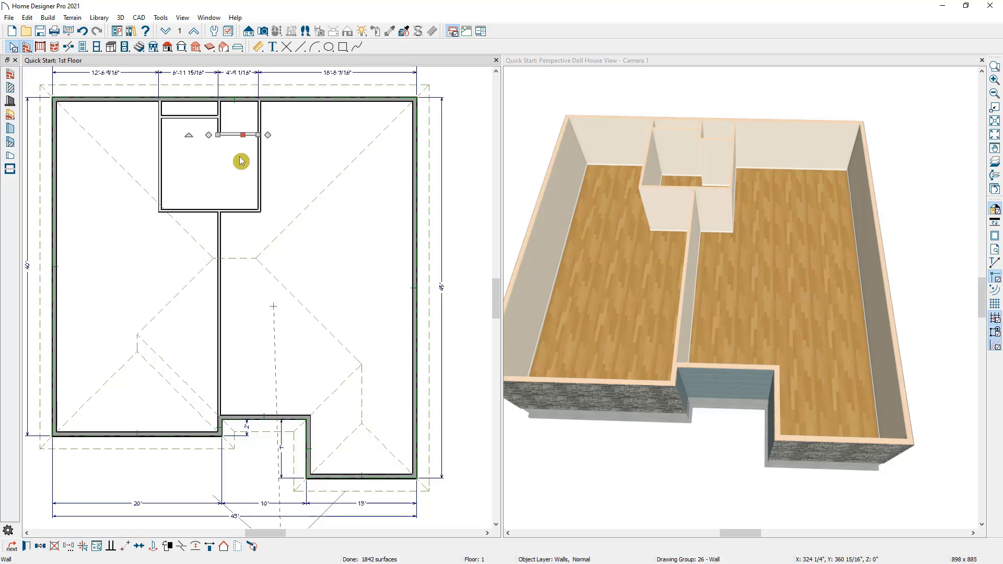
key(Escape)
click(240, 135)
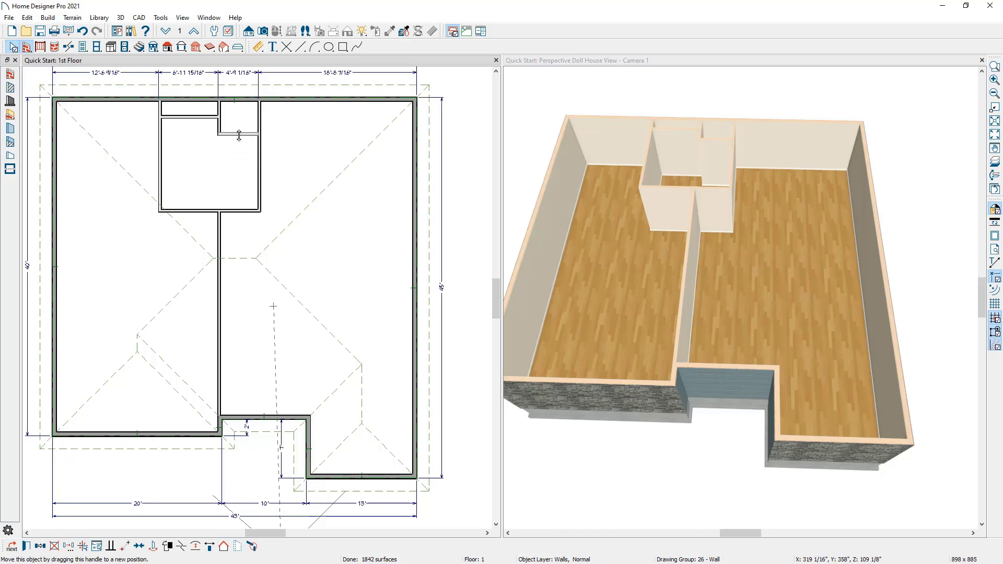
drag(238, 136, 233, 161)
click(202, 117)
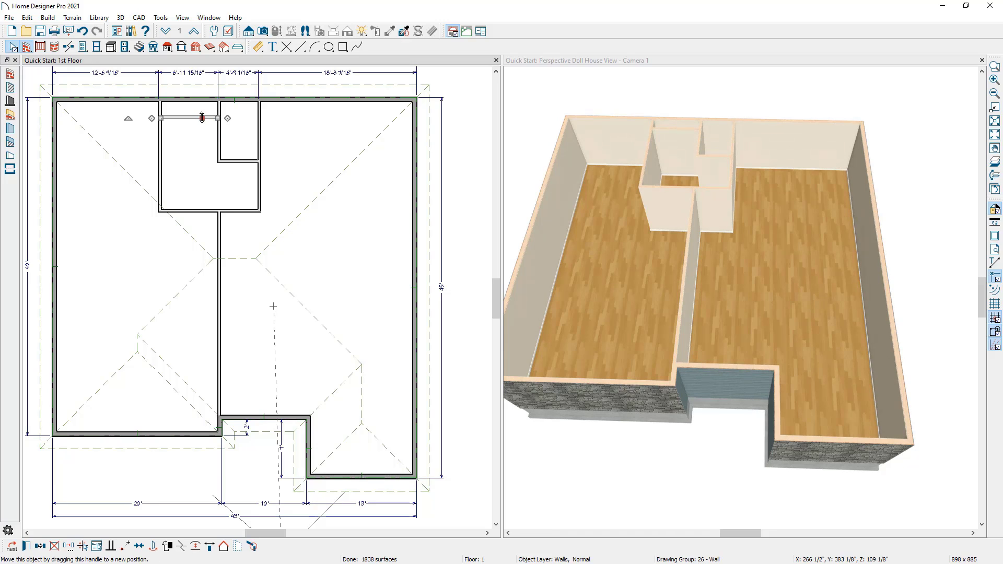
drag(202, 117, 203, 139)
Step: Add interior dimension lines through the partitioned rear rooms, two measuring their depths and one measuring their widths
scroll(194, 108, up, 1)
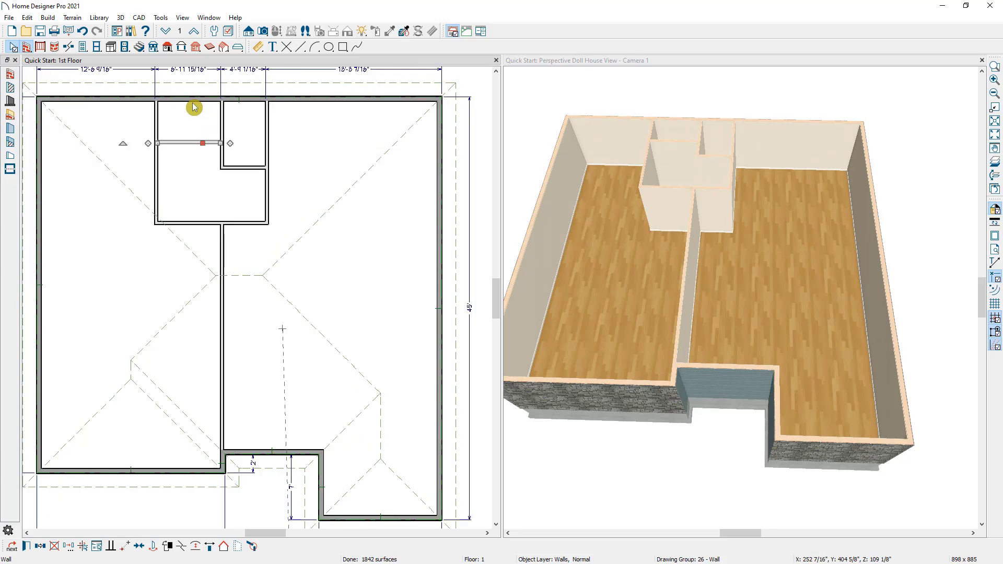
scroll(194, 107, up, 5)
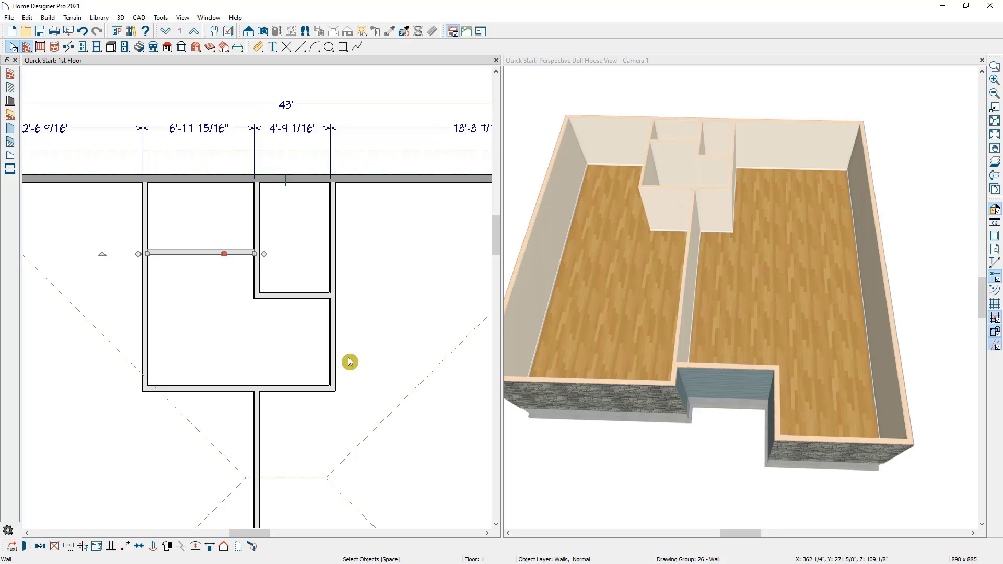
click(257, 52)
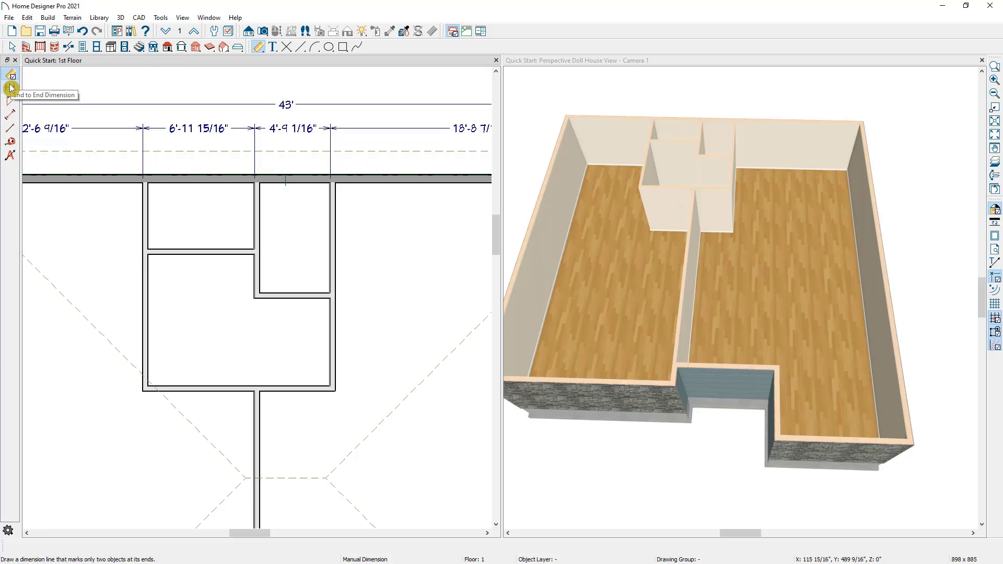
click(13, 118)
drag(168, 161, 139, 426)
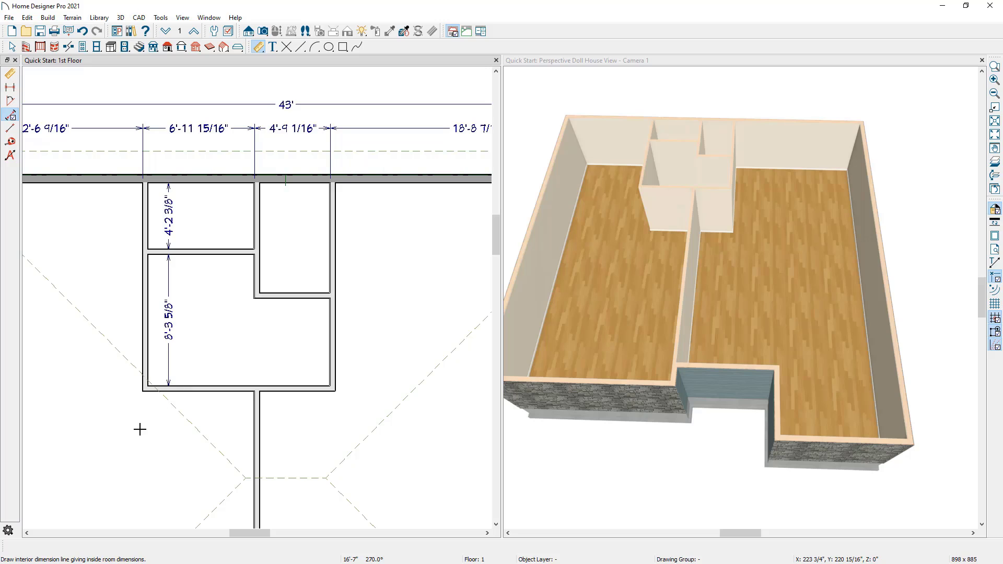
drag(278, 178, 269, 415)
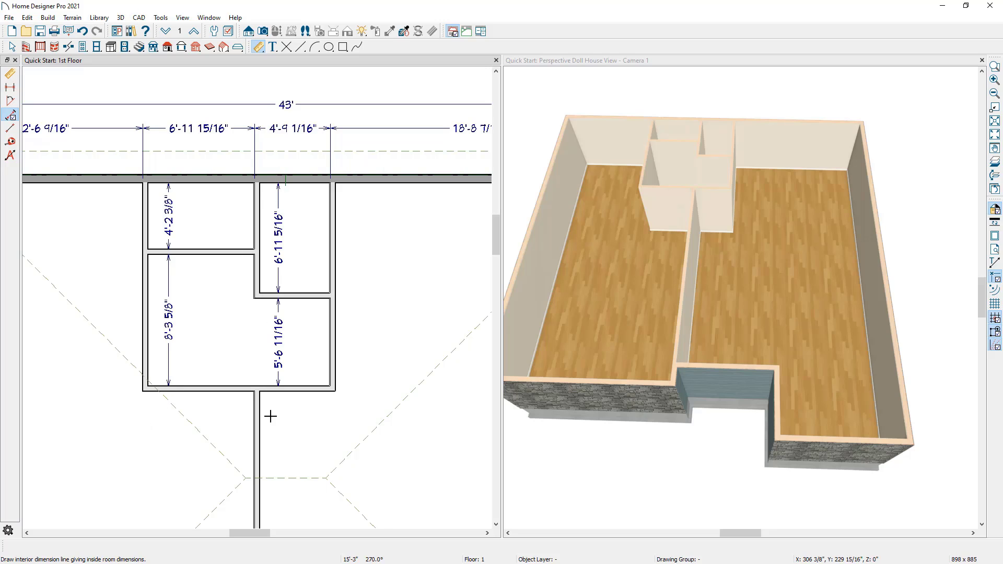
drag(242, 187, 369, 184)
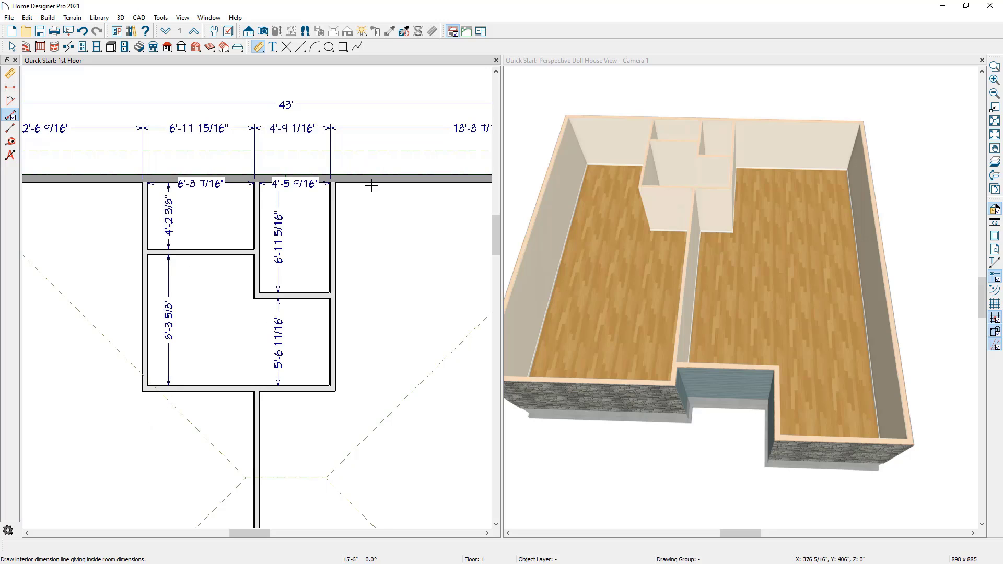
scroll(292, 345, up, 4)
scroll(300, 360, up, 2)
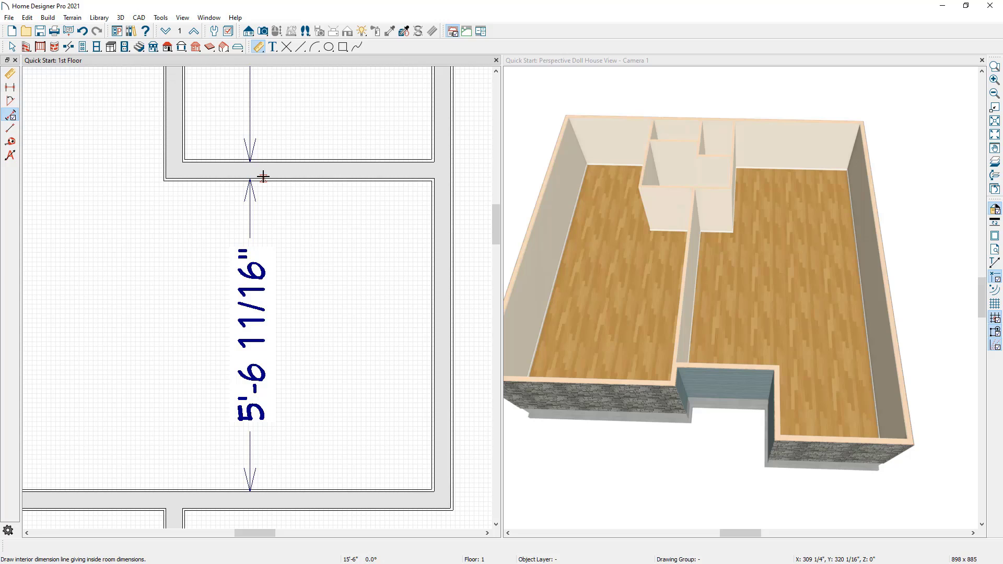
scroll(274, 403, down, 4)
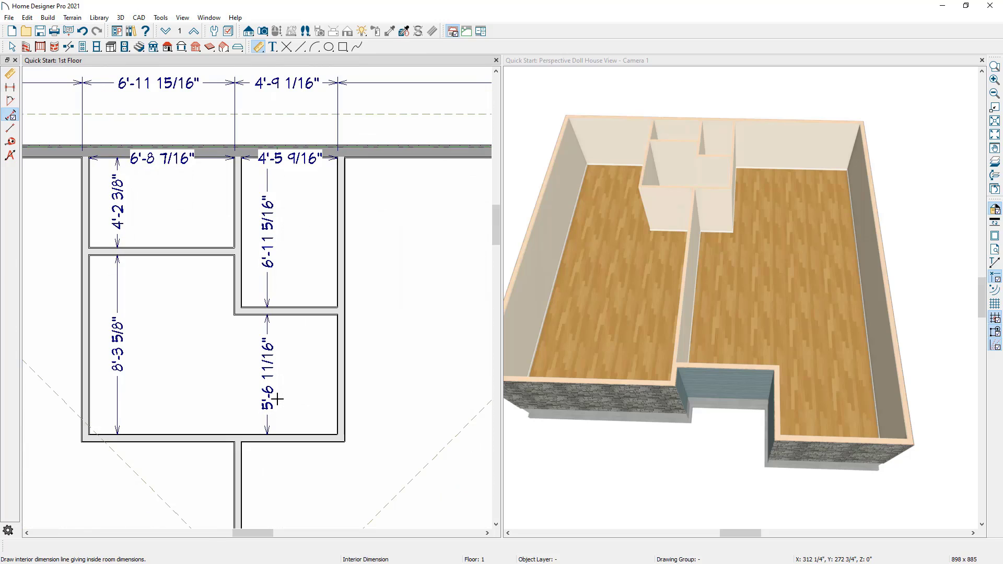
Step: Move the block's outer side wall to set the narrow rear room's inside width to 36"
key(space)
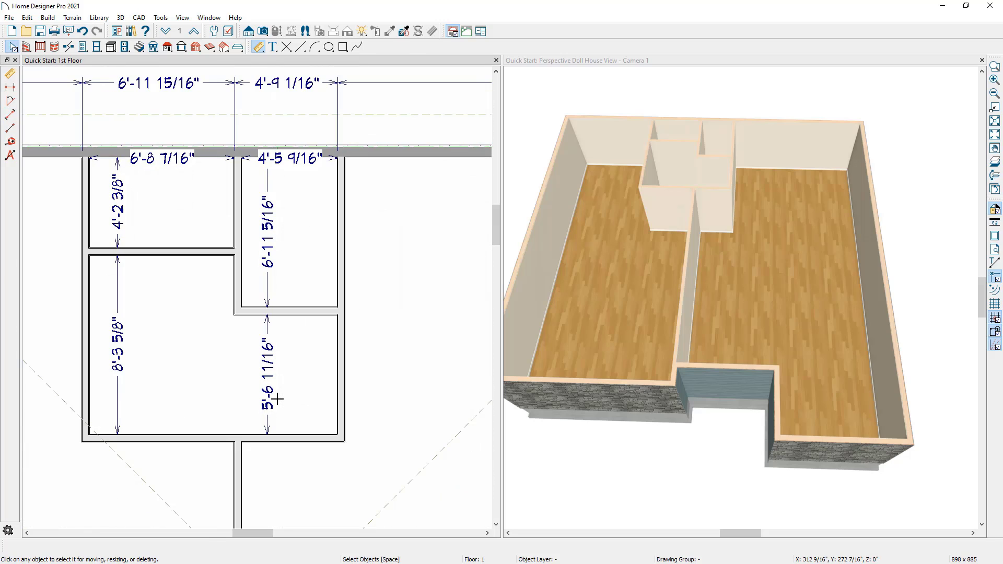
click(348, 280)
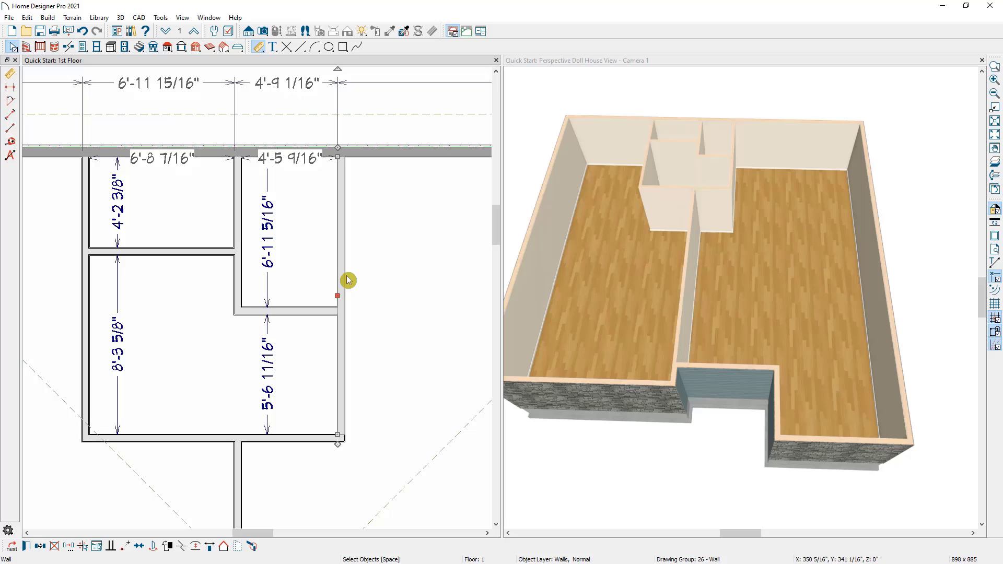
click(311, 165)
text(36)
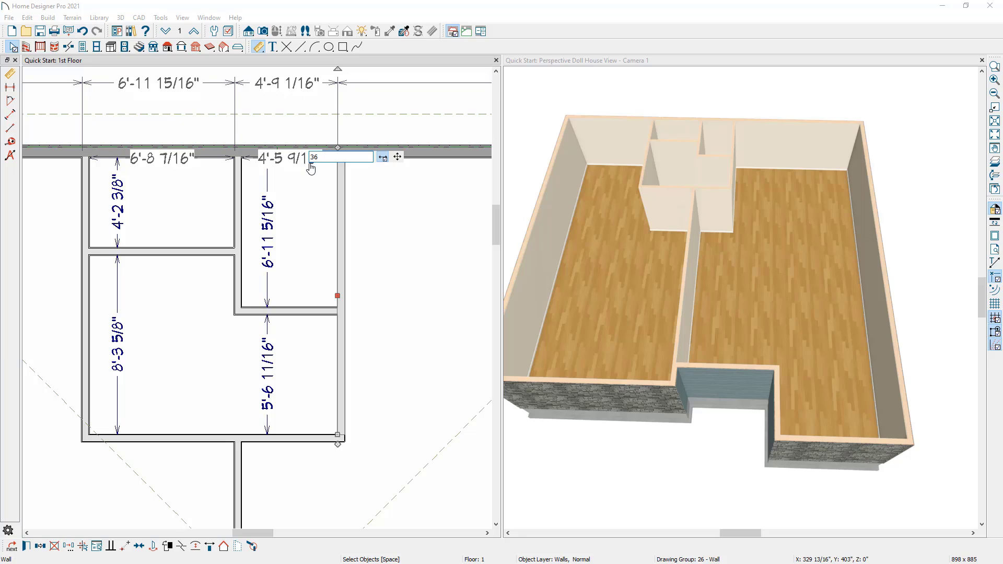
key(Return)
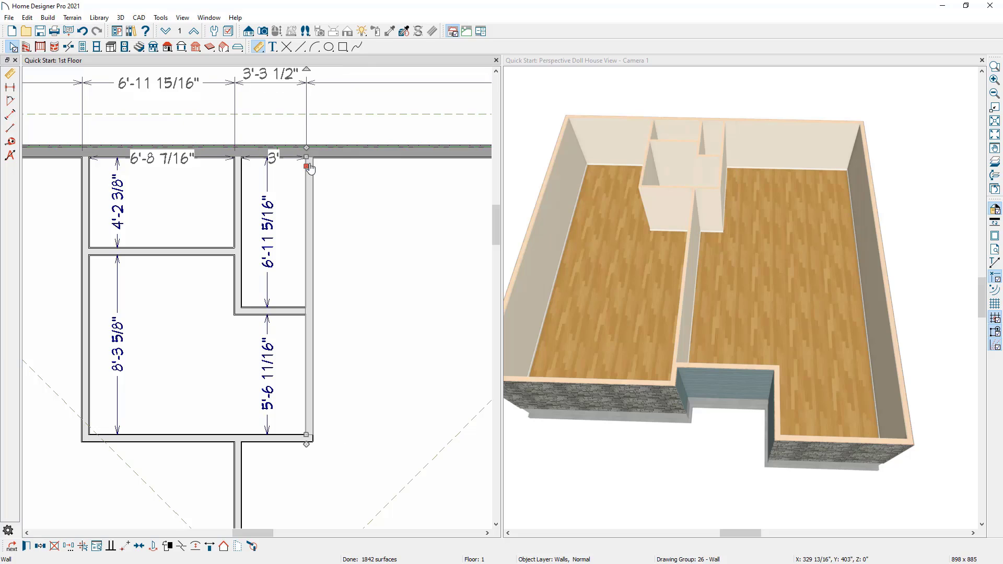
Step: Move the block's opposite side wall to set the wider rear room's inside width to 8'-3"
click(86, 191)
click(152, 167)
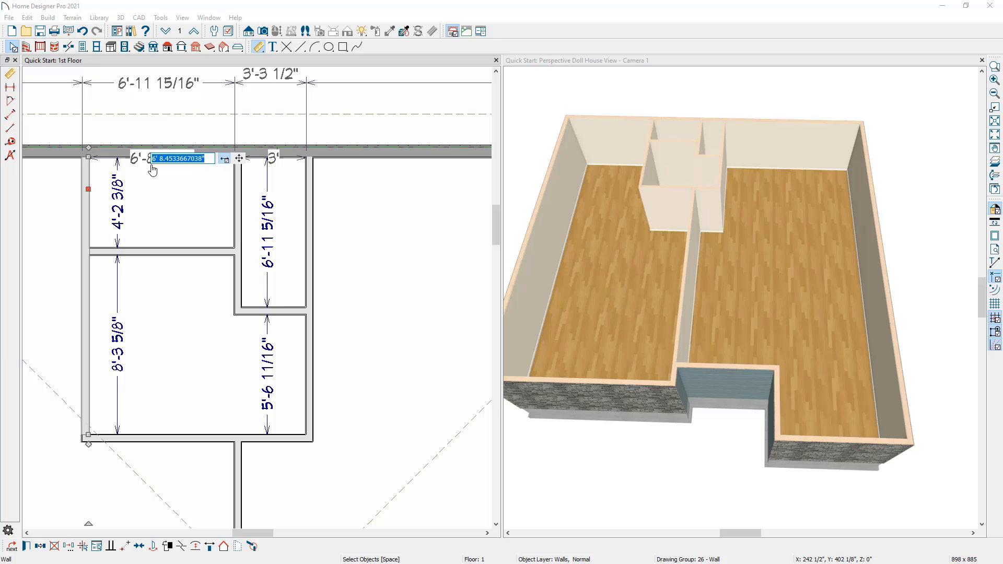
text(8'3)
key(Return)
Step: Move the wider rear room's front partition to set that room's depth to 60"
click(153, 253)
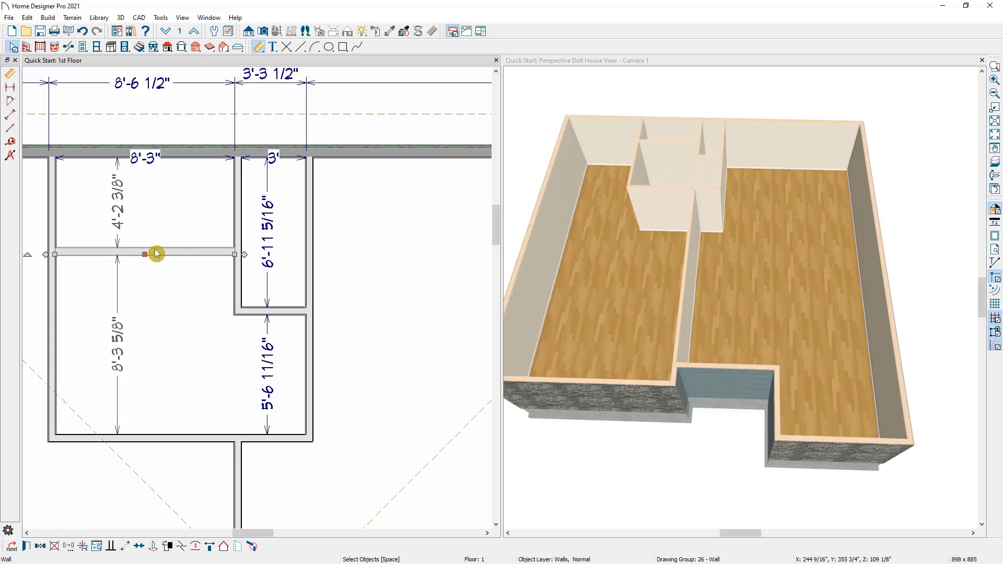
click(120, 221)
text(60)
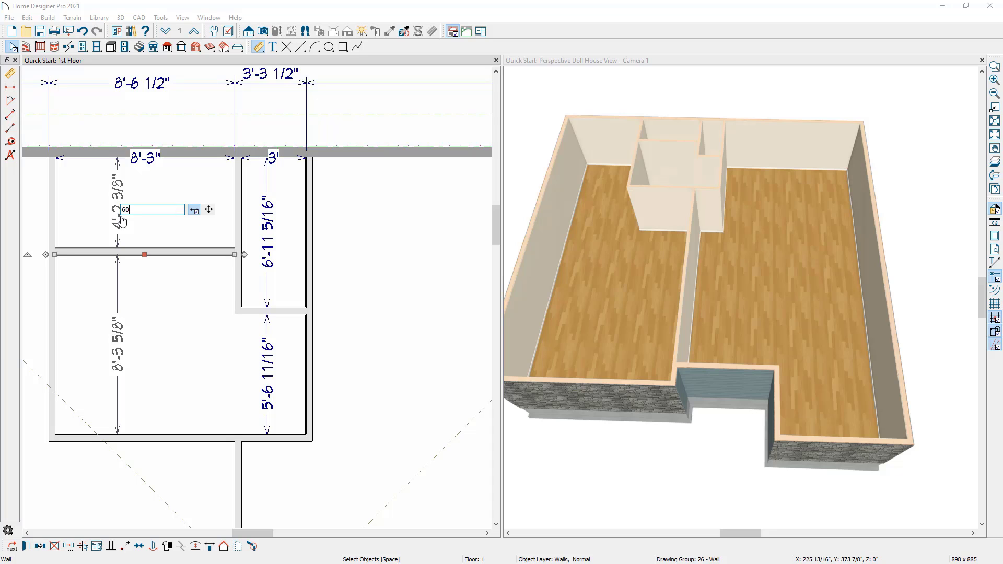
key(Return)
key(Escape)
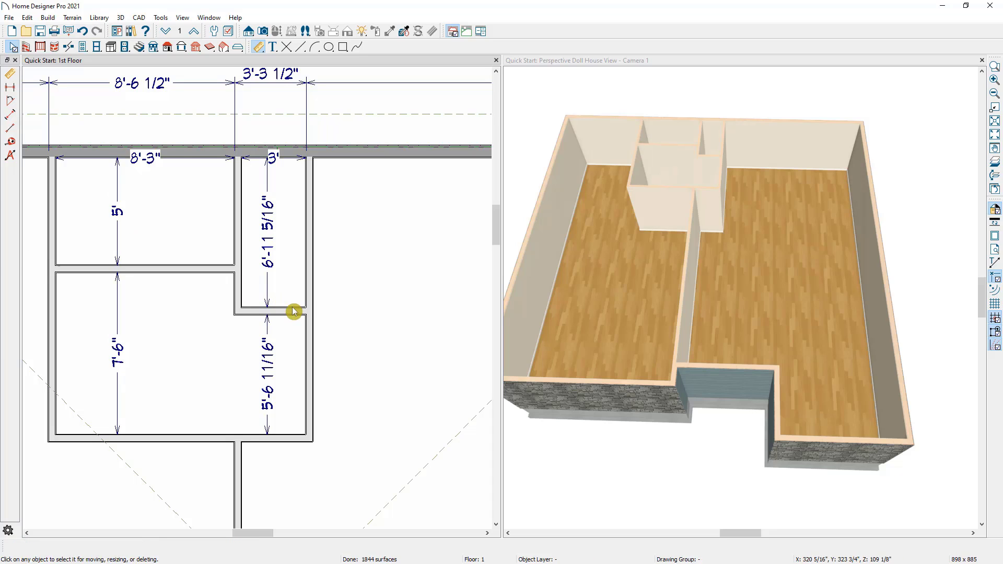
Step: Move the narrow rear room's front partition to set that room's depth to 6'-11"
click(293, 312)
click(271, 260)
text(6)
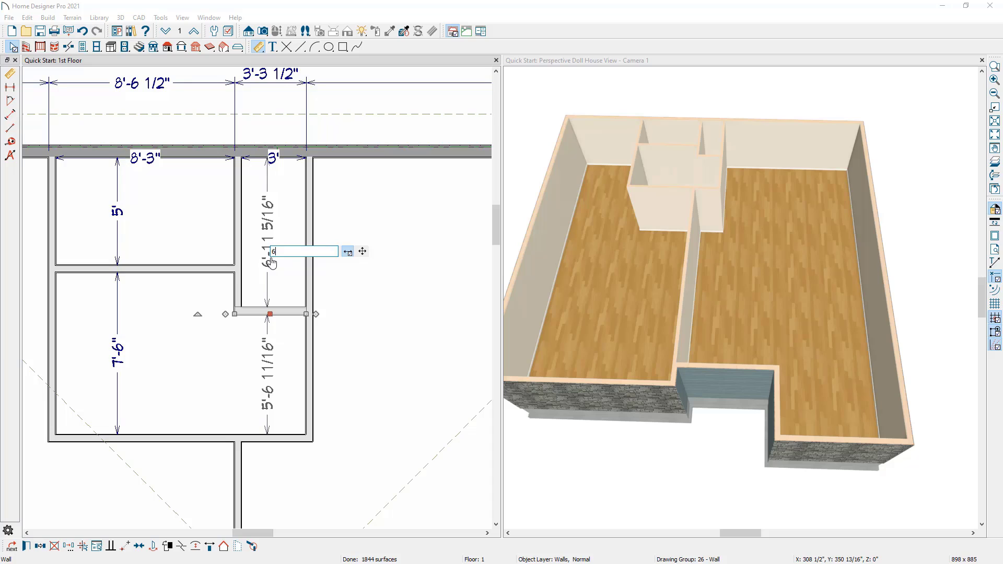
text('-11)
key(Return)
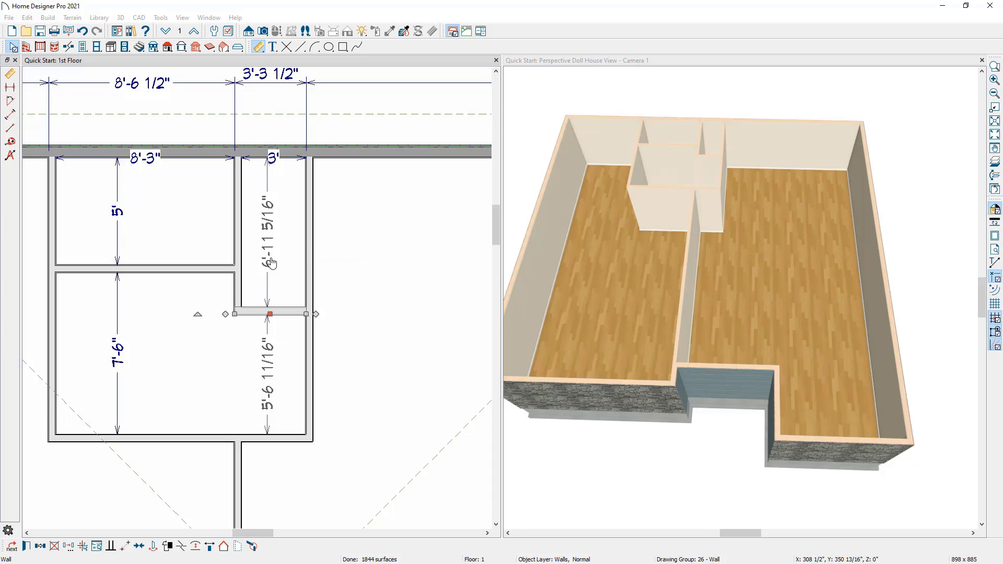
key(Escape)
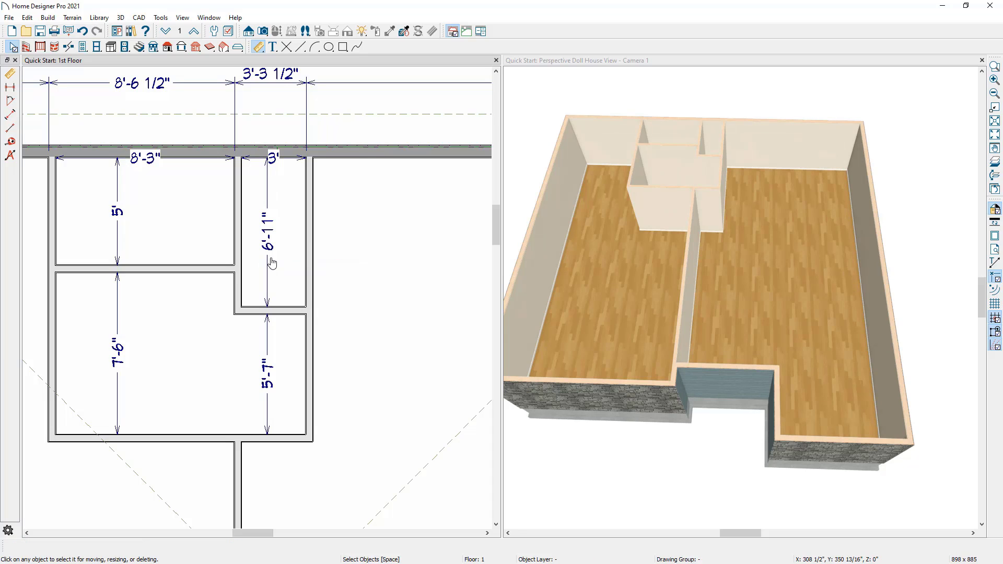
Step: Display the foundation level in both the floor plan and the dollhouse view
scroll(272, 262, down, 6)
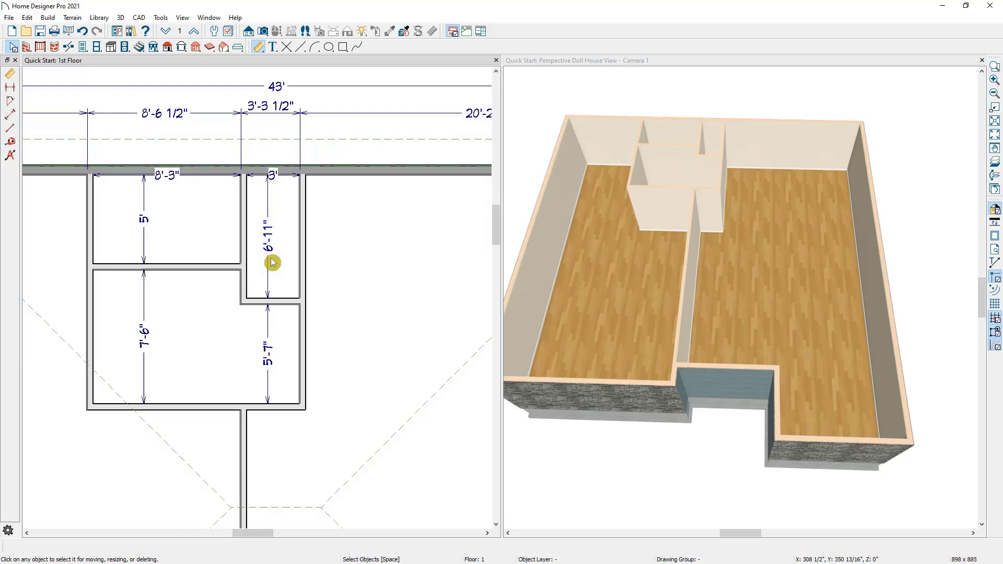
scroll(303, 302, up, 4)
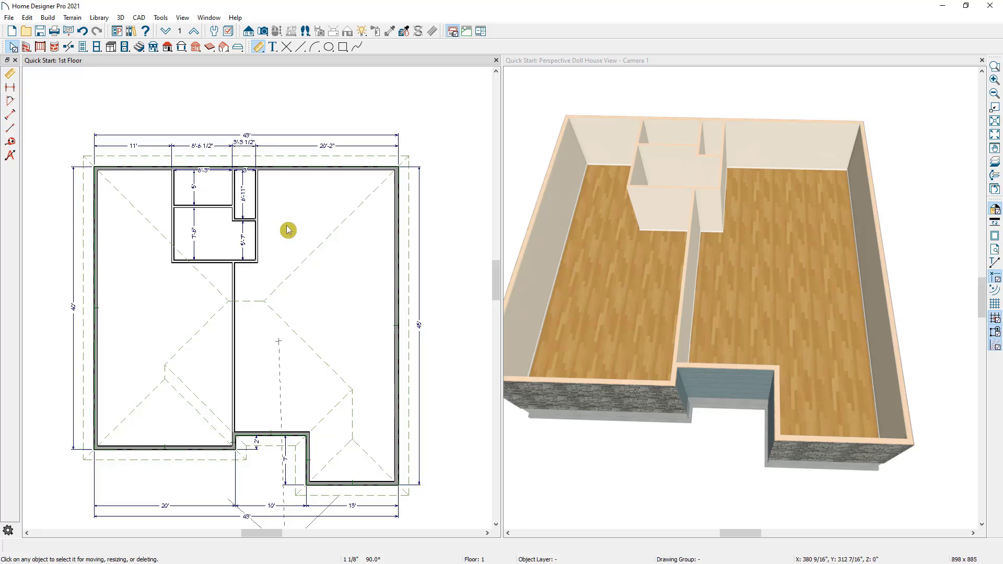
click(167, 31)
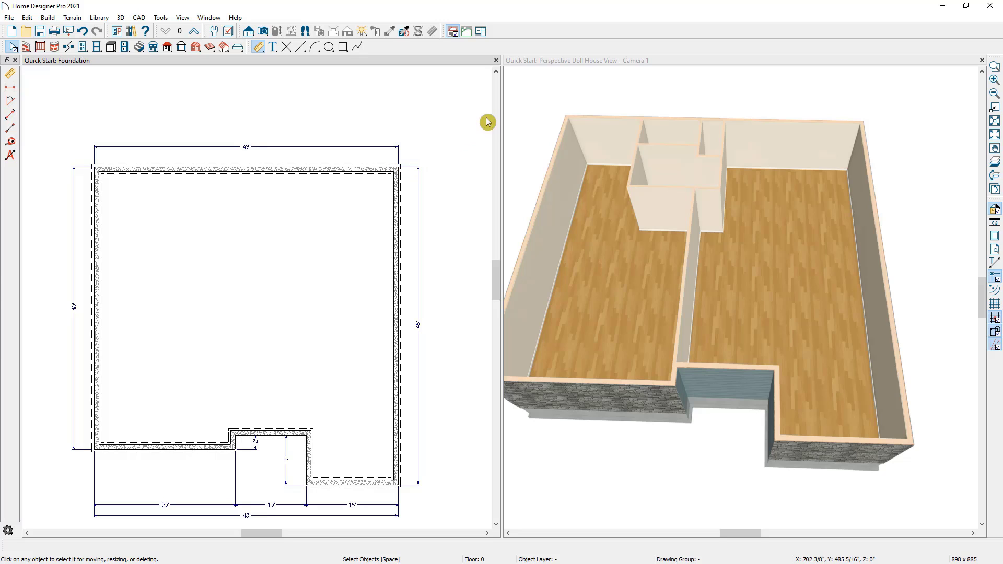
click(553, 63)
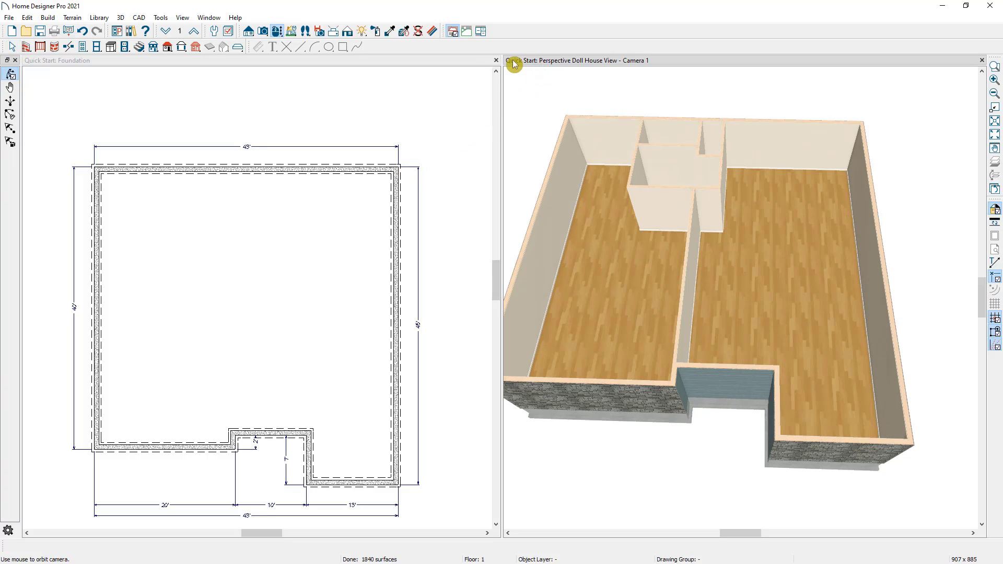
click(171, 35)
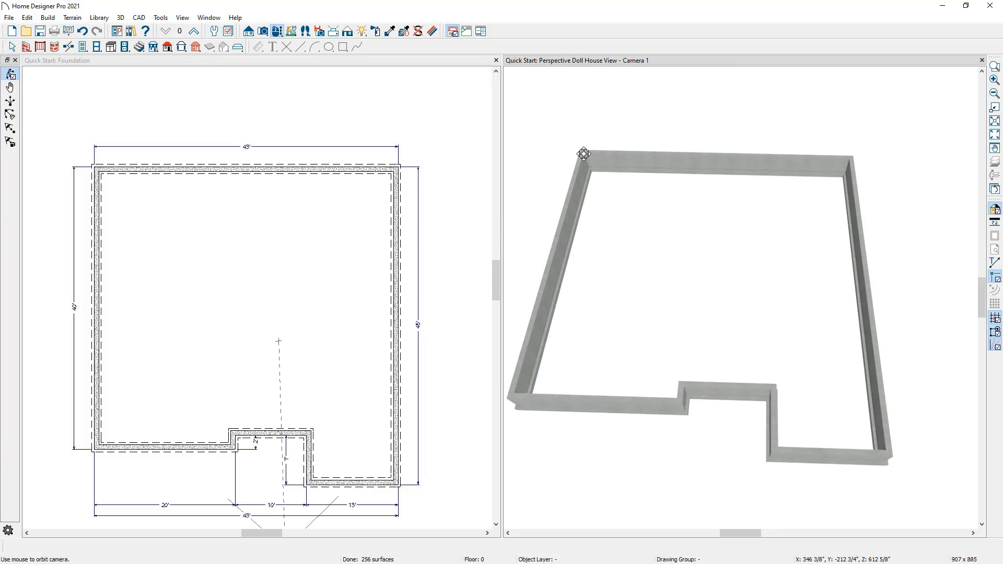
Step: Review the Build Foundation settings without changing them and look over the foundation wall tools
click(47, 17)
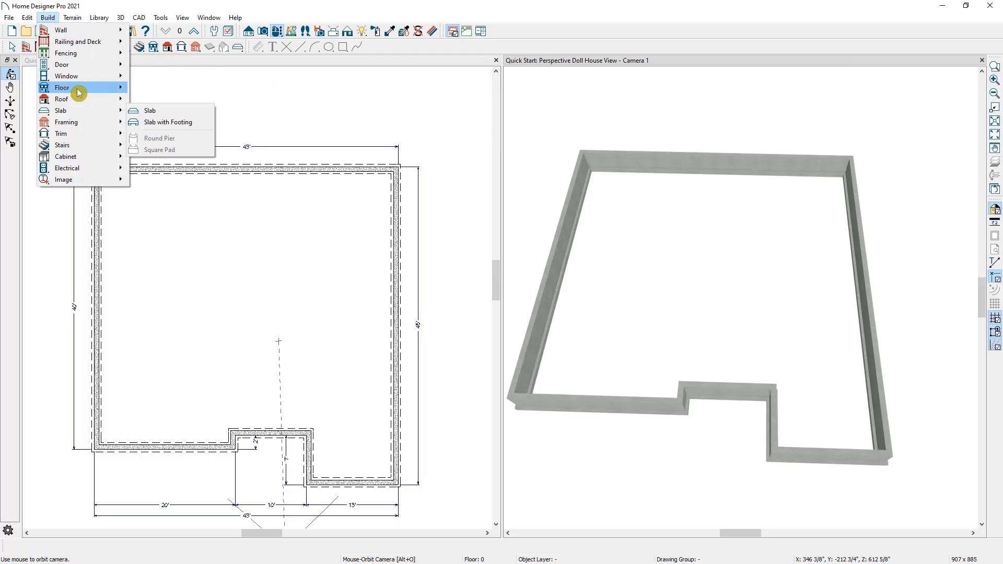
mouse_move(78, 87)
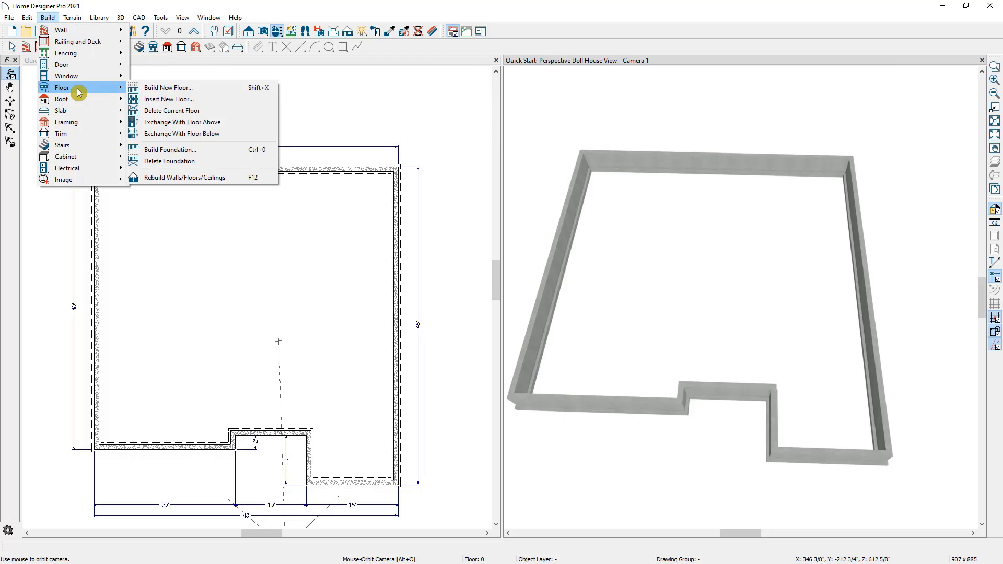
click(203, 150)
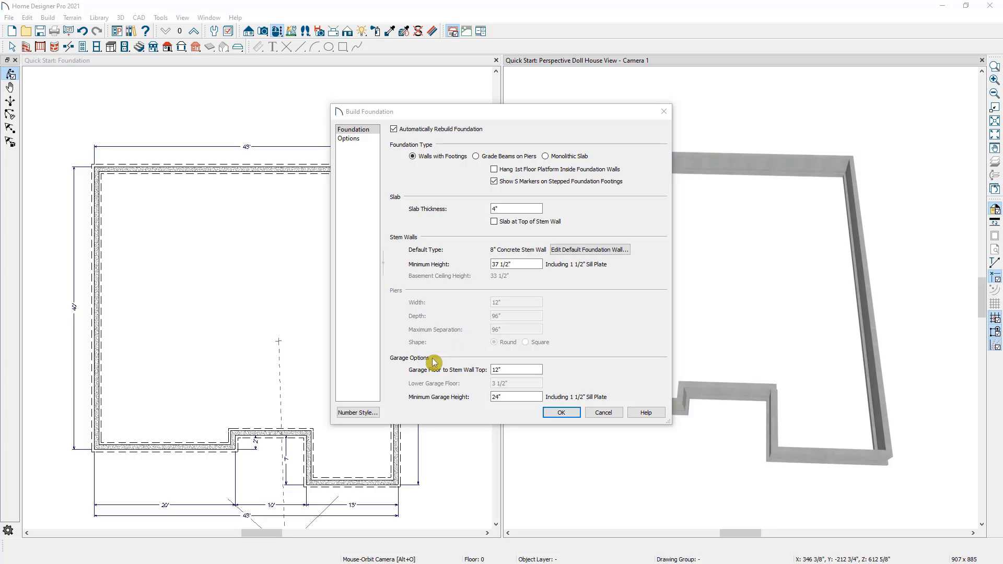
click(598, 414)
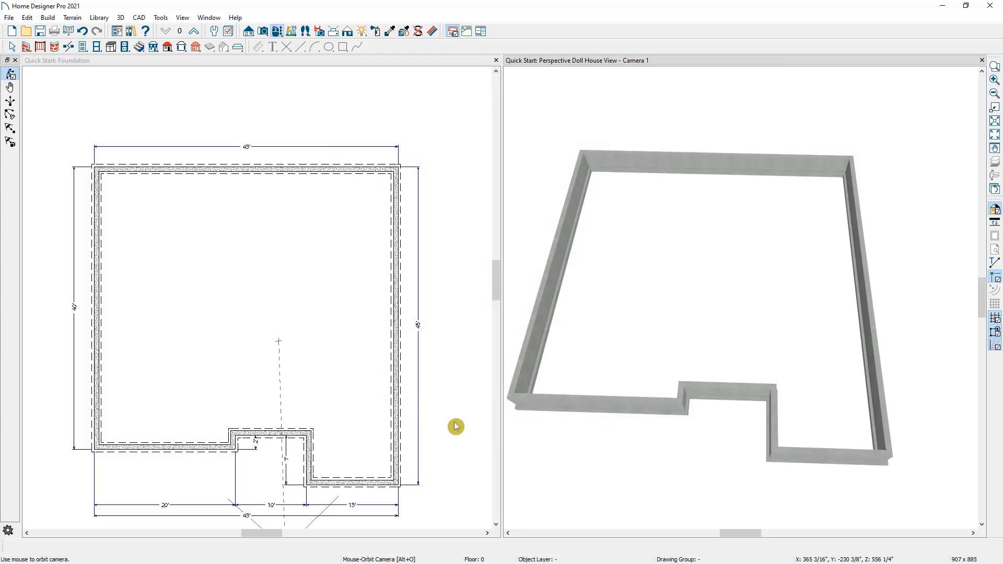
click(233, 442)
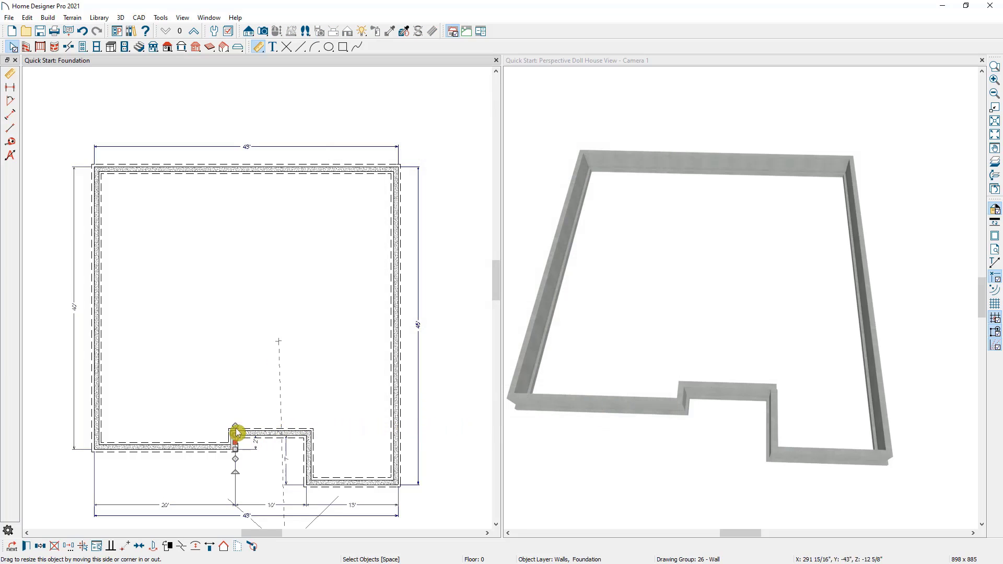
click(26, 47)
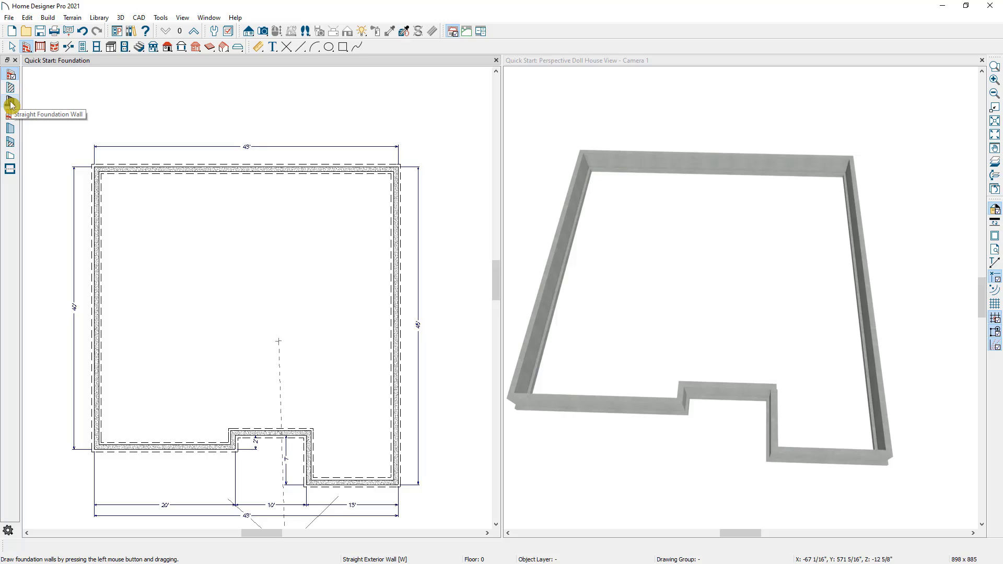
Step: Return both views to the first floor and enlarge the dollhouse view to fill the workspace
click(194, 32)
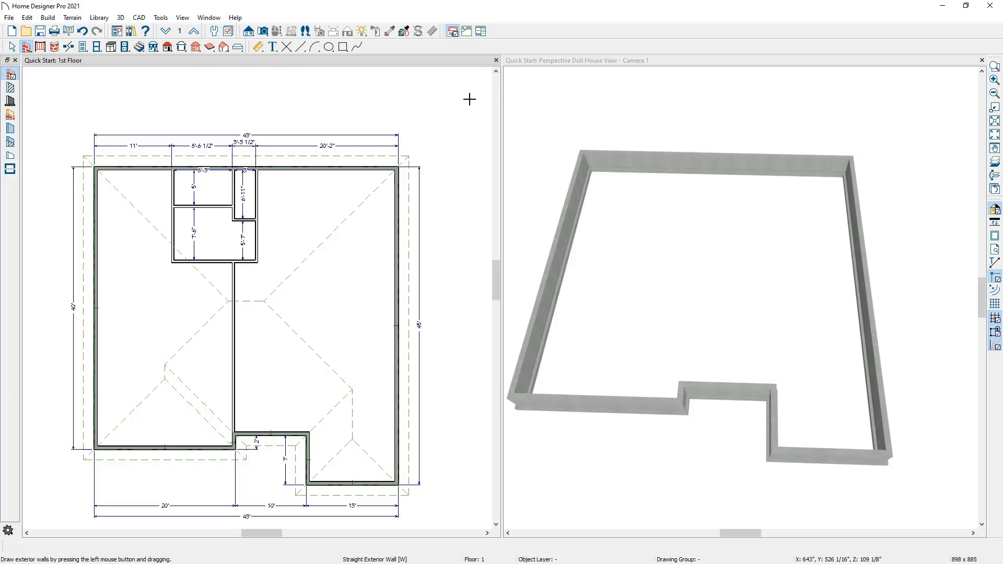
click(538, 96)
click(195, 35)
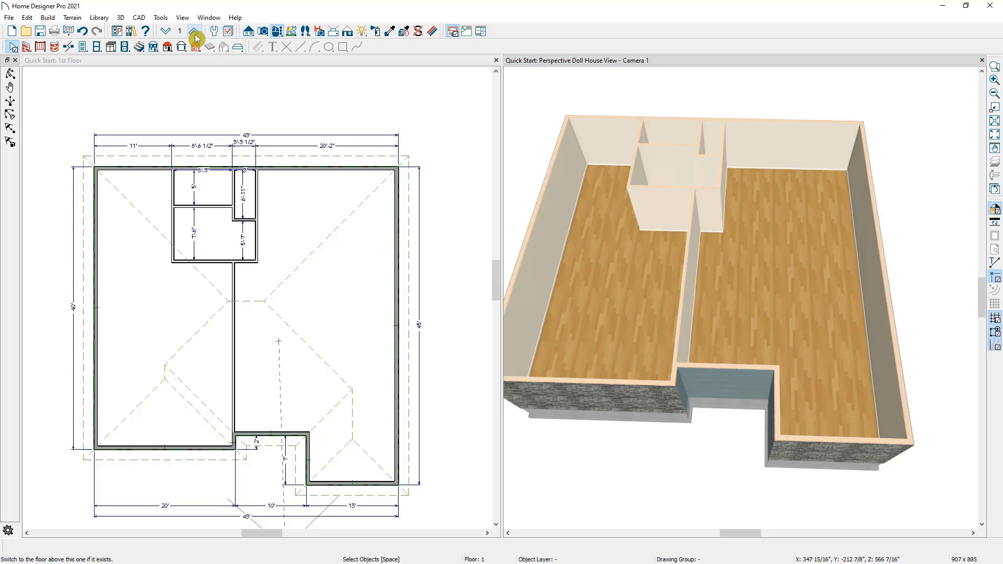
drag(549, 61, 470, 230)
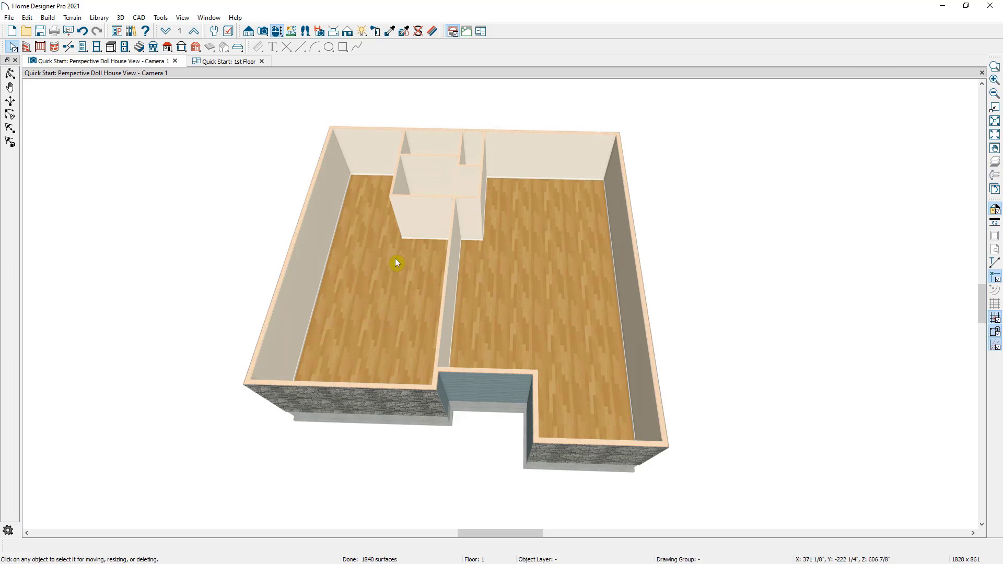
Step: Set the room type of the large room left of the long interior wall to Garage
click(407, 297)
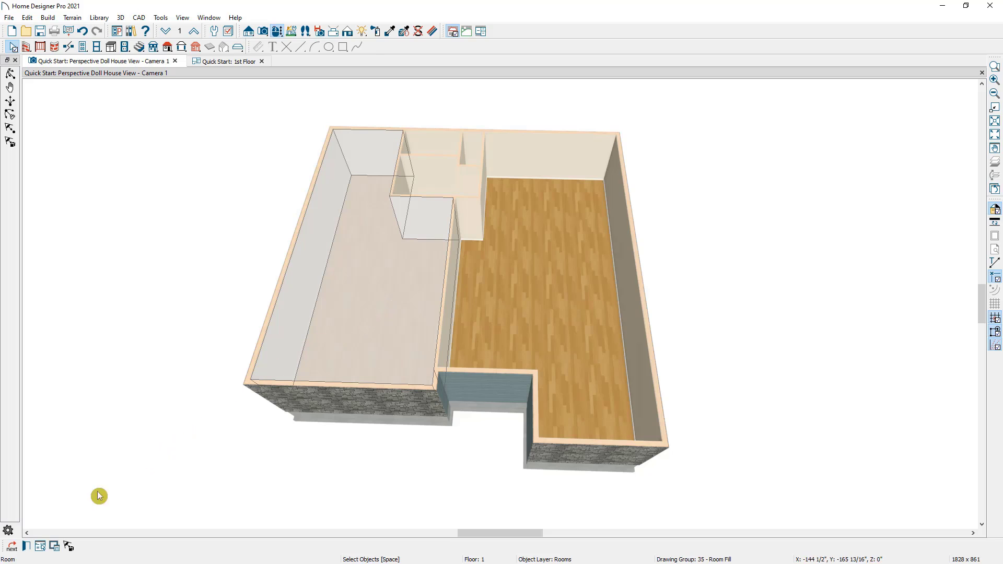
click(29, 548)
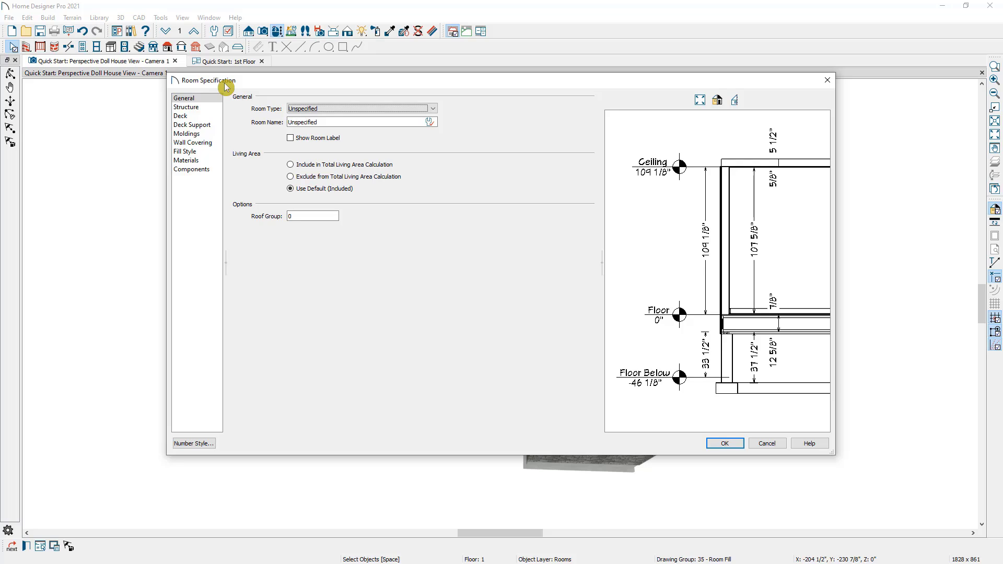
click(317, 110)
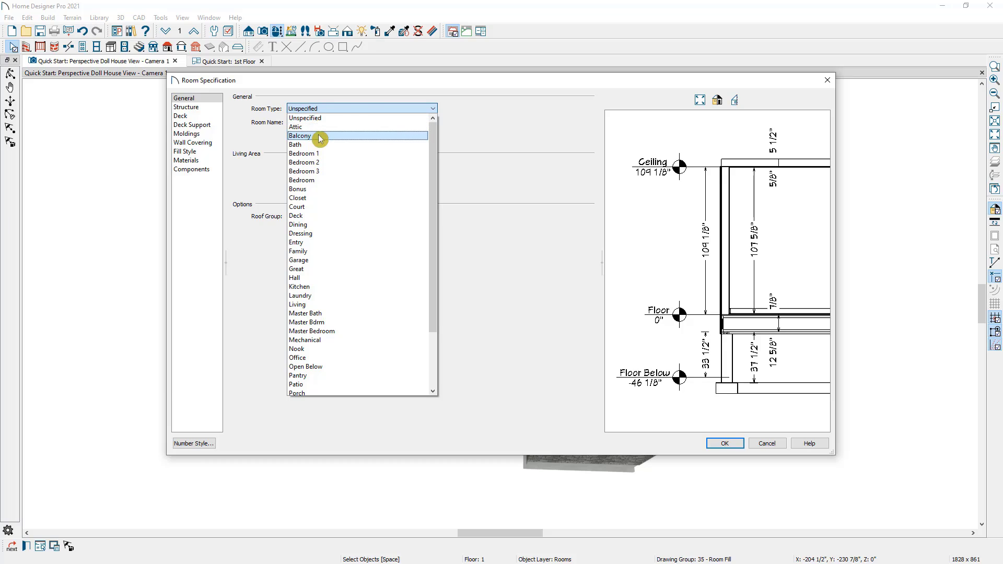
click(321, 260)
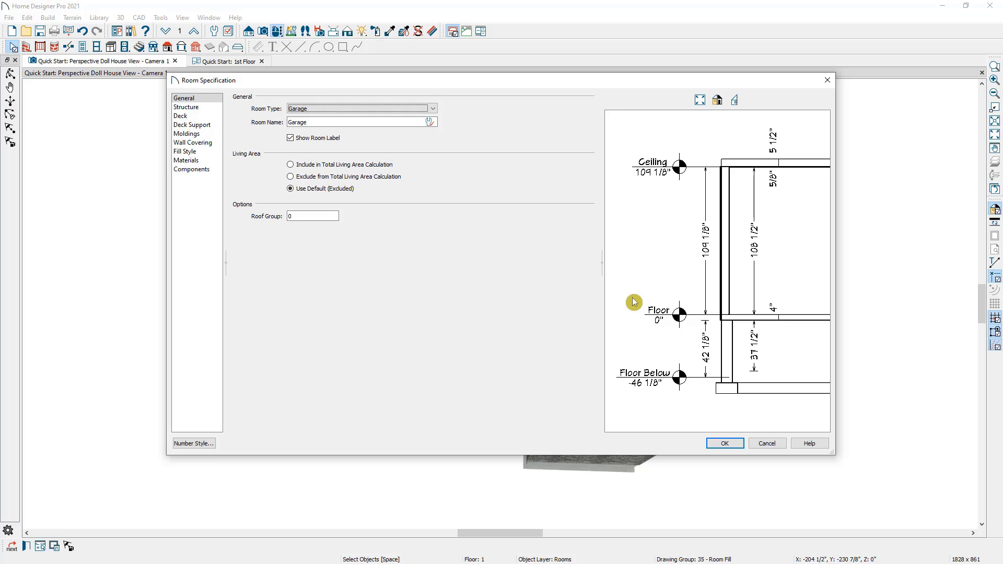
Step: Review the garage's structure, deck, molding and wall covering settings, and apply the room specification
click(212, 110)
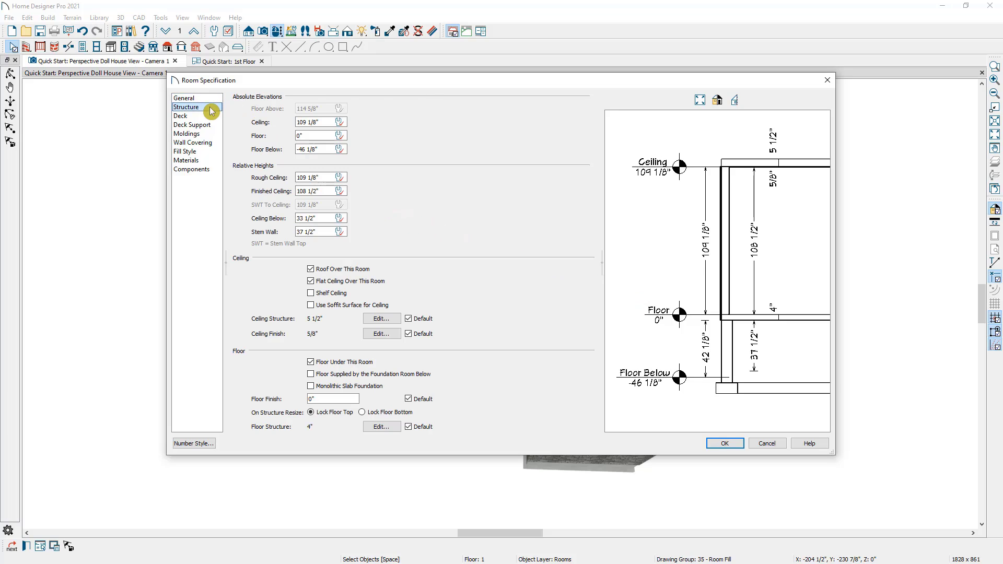
click(320, 192)
click(210, 117)
click(209, 124)
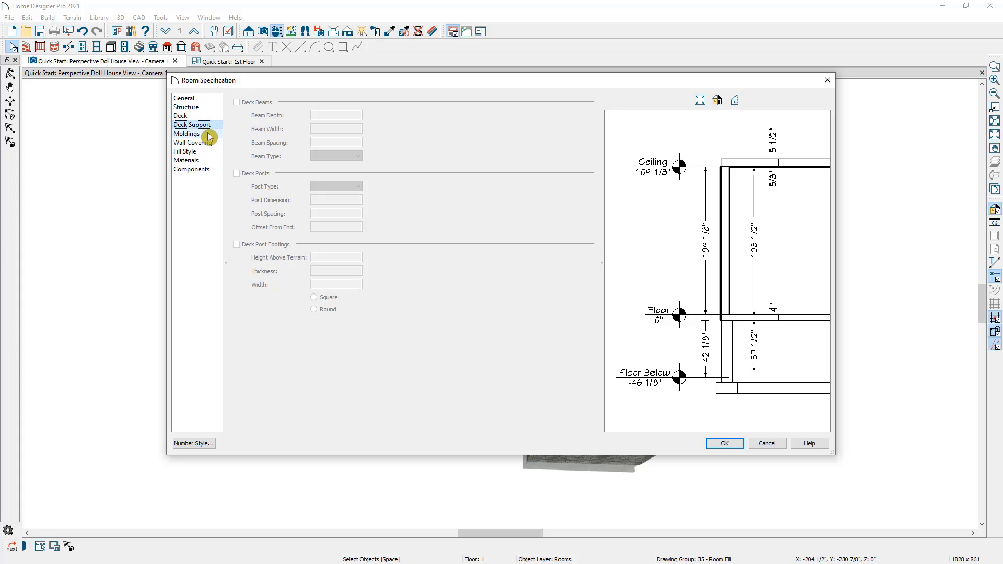
click(210, 134)
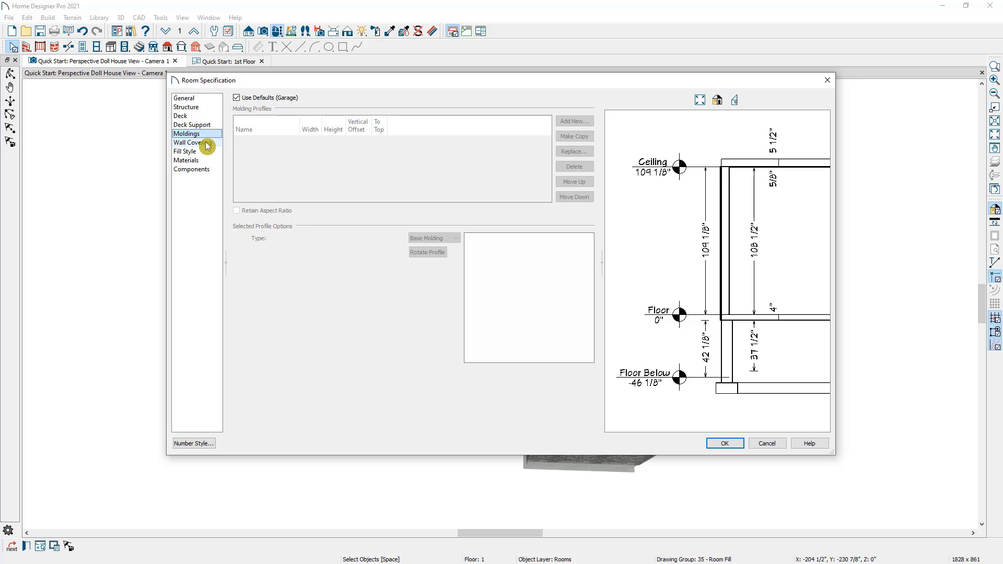
click(208, 144)
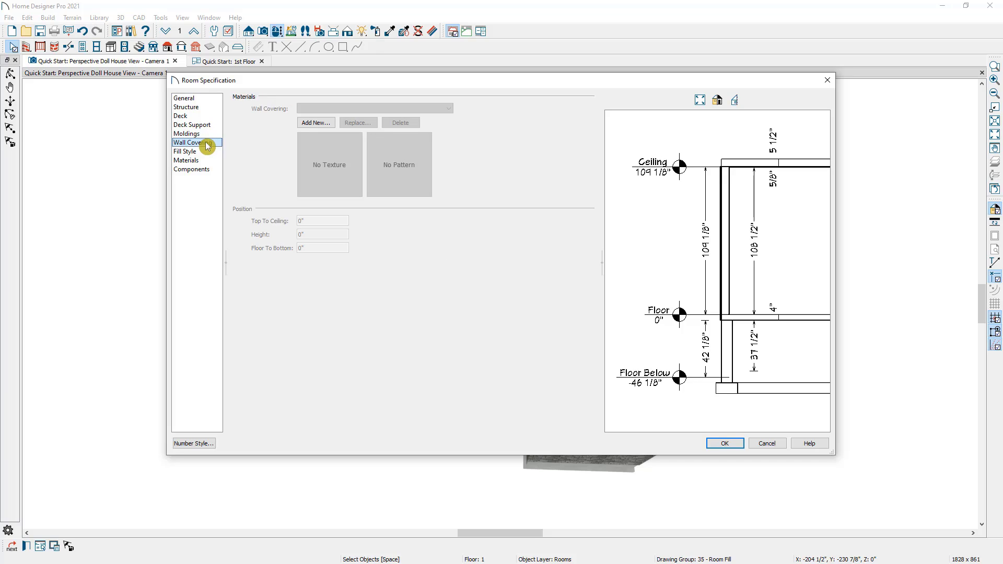
click(208, 99)
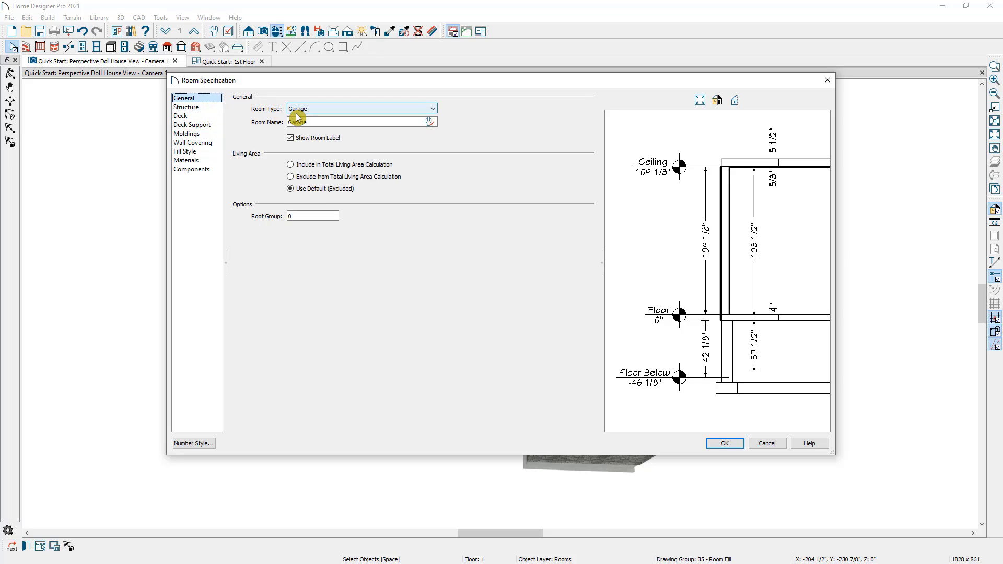
click(714, 443)
click(453, 422)
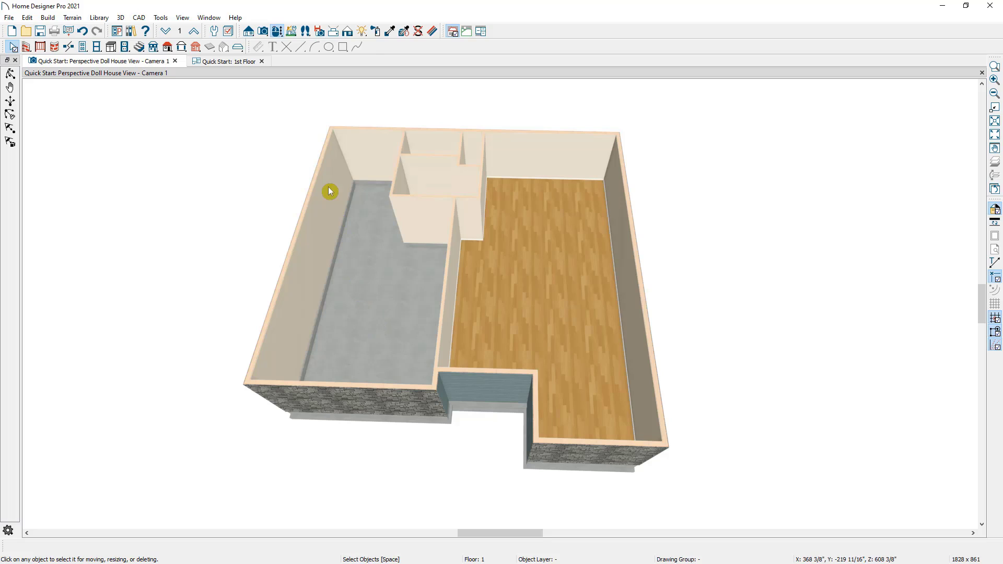
Step: On the first floor plan, set the room type of the large room right of the long interior wall to Kitchen
click(229, 61)
scroll(287, 318, down, 2)
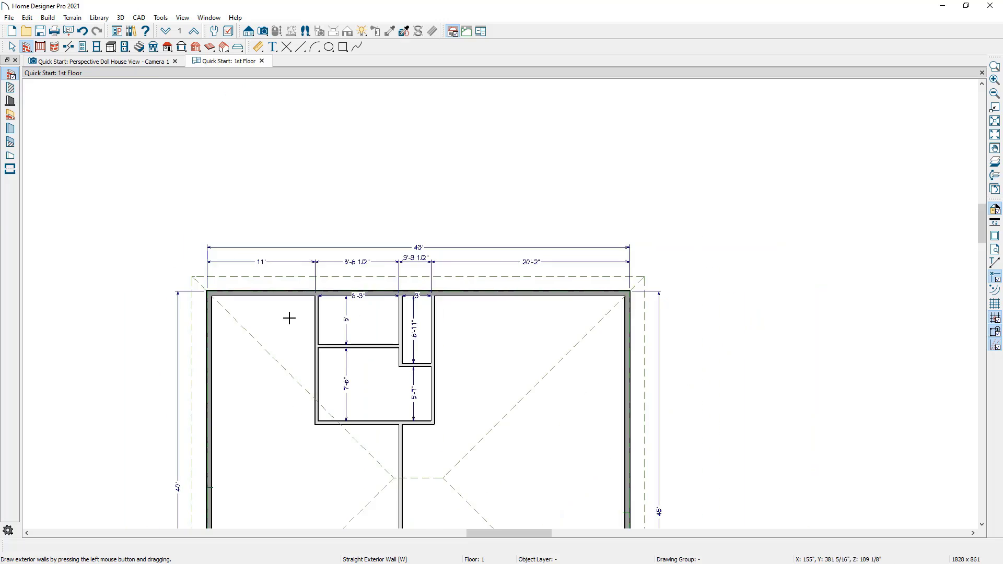
scroll(352, 251, down, 1)
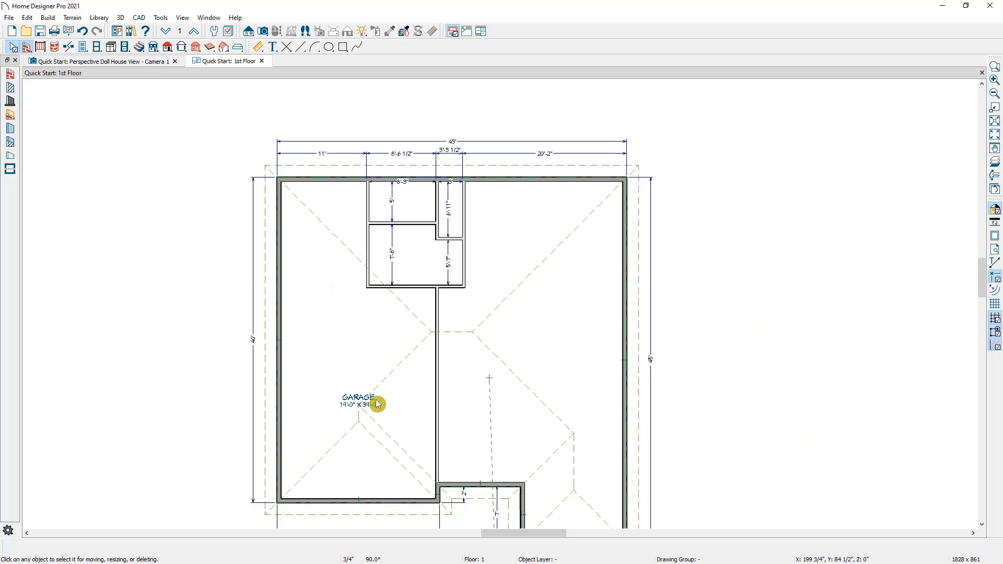
click(542, 329)
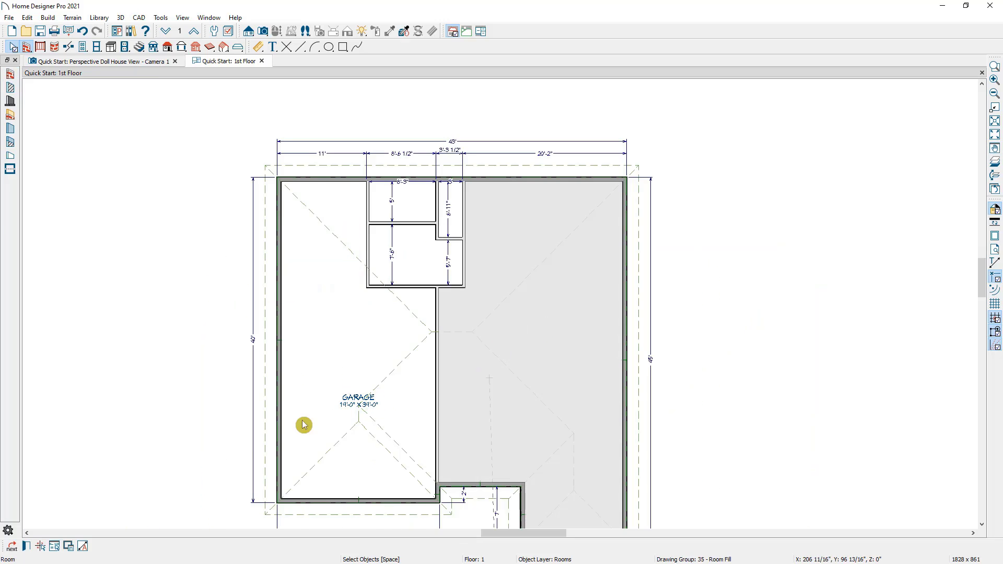
click(27, 546)
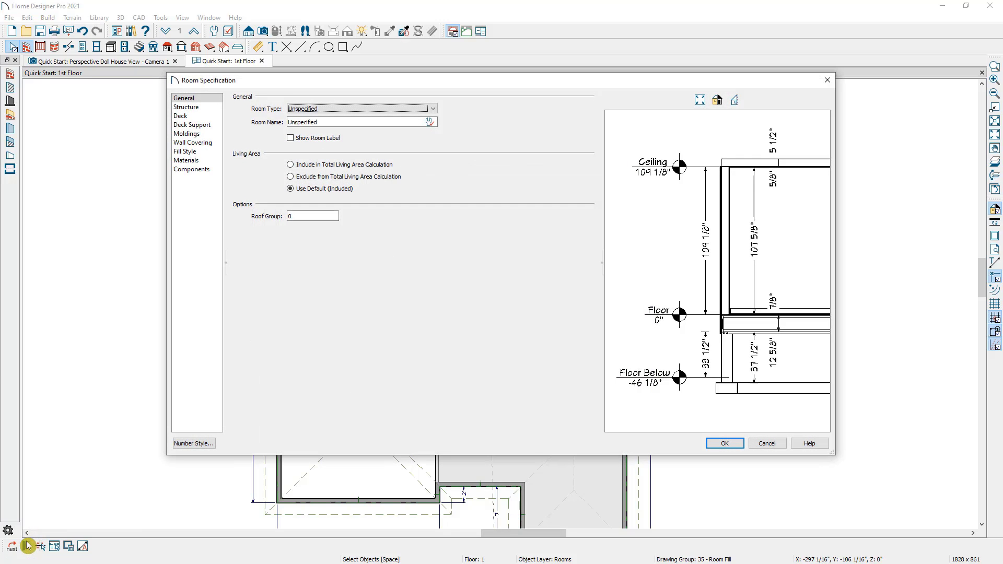
click(349, 110)
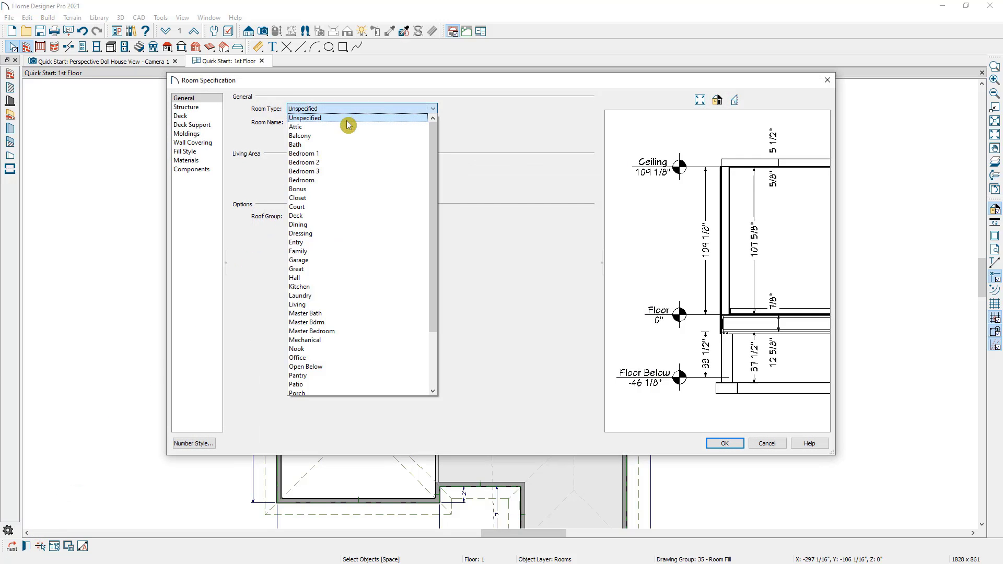
key(Escape)
key(k)
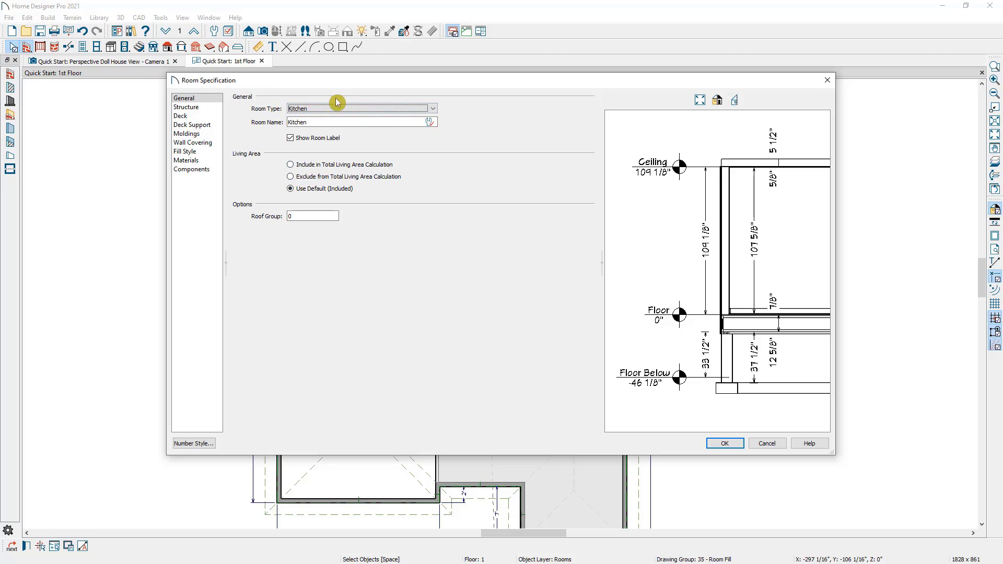
Step: Name the kitchen room Kitchen-Dining, apply the specification, and move its label up near the room's back wall
click(326, 120)
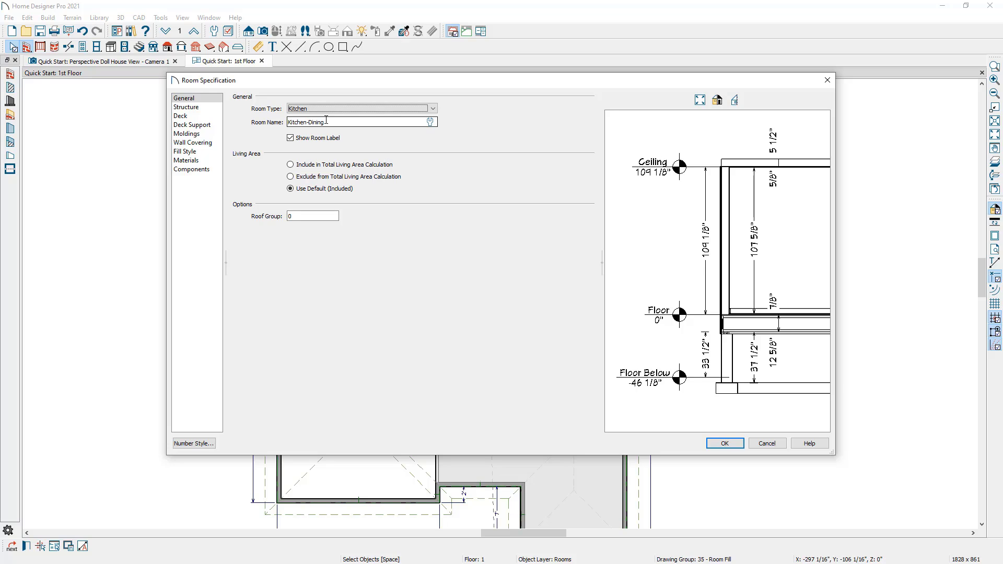
text(-Dining)
click(722, 444)
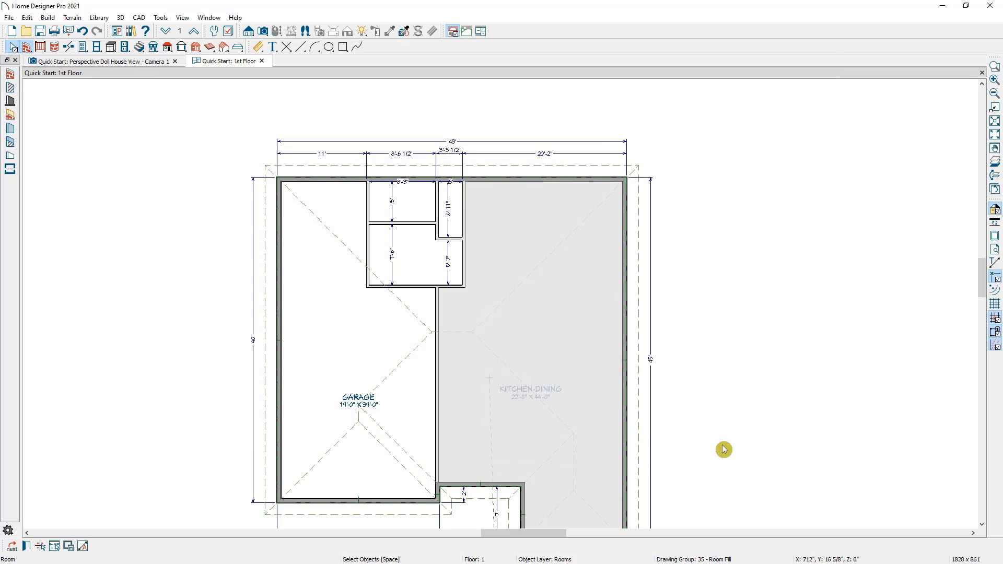
click(538, 397)
drag(537, 396, 560, 216)
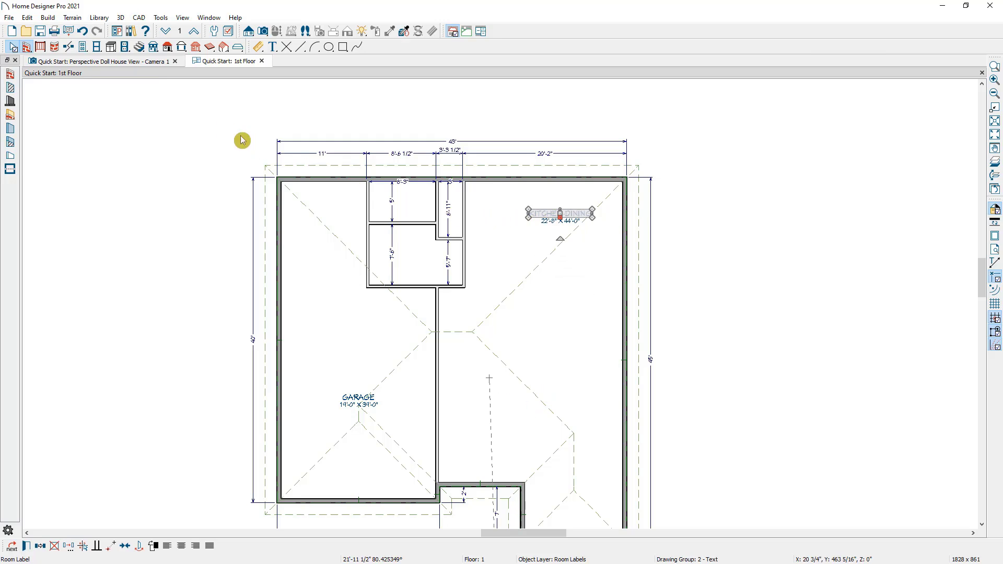
Step: In the dollhouse view, copy the wood flooring from the small interior room onto the Kitchen-Dining floor with the Material Eyedropper
click(139, 63)
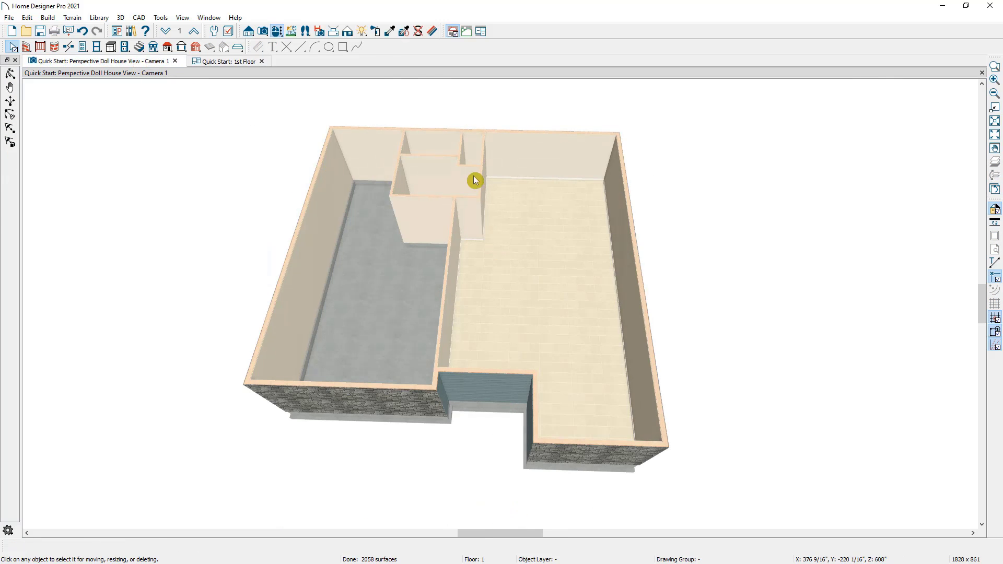
click(281, 32)
drag(332, 130, 418, 227)
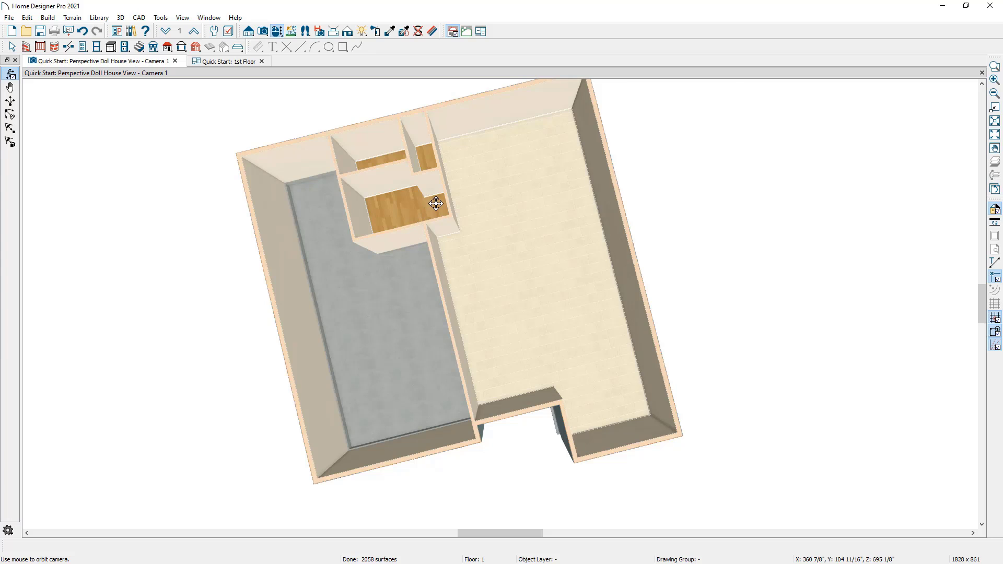
scroll(435, 204, up, 3)
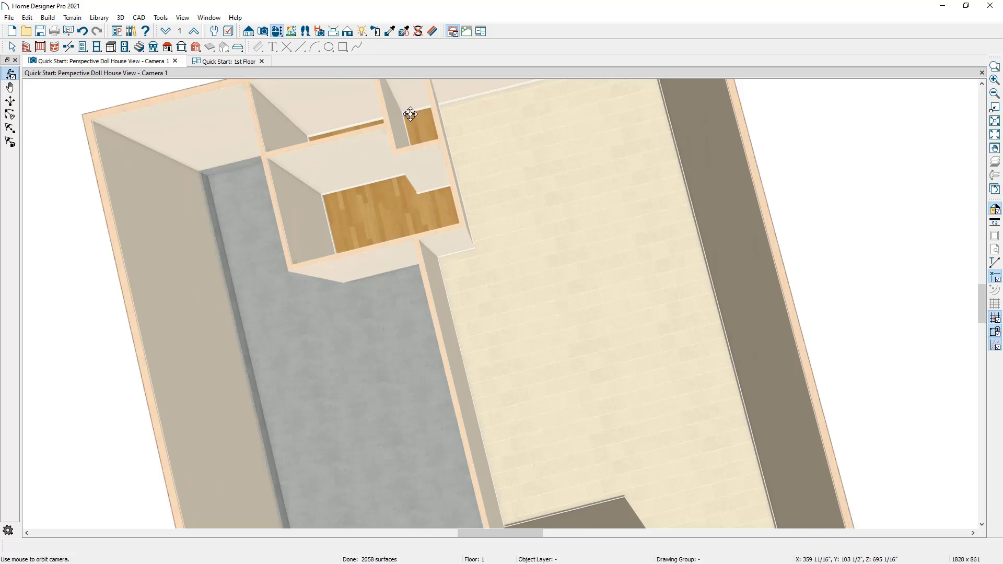
click(389, 32)
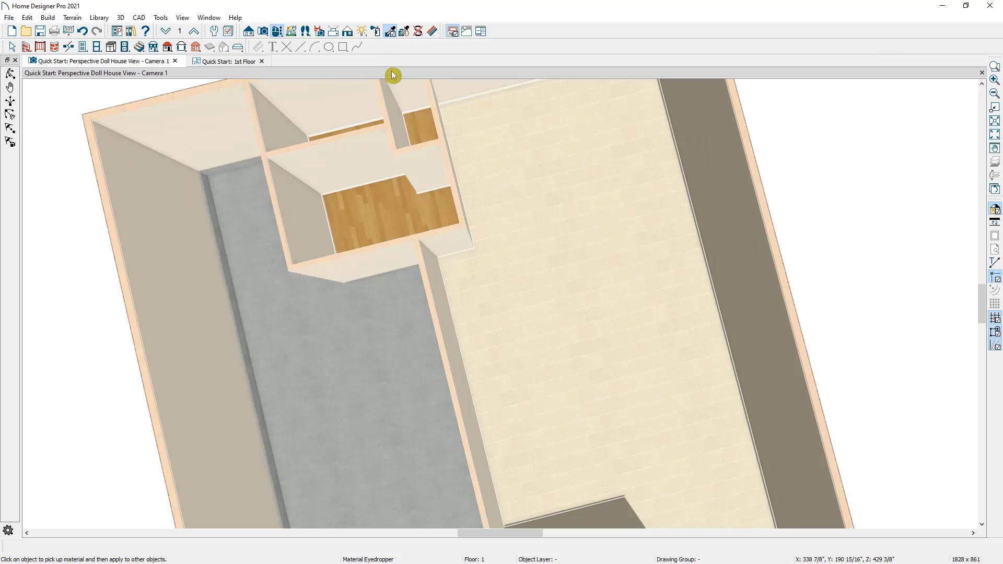
click(376, 195)
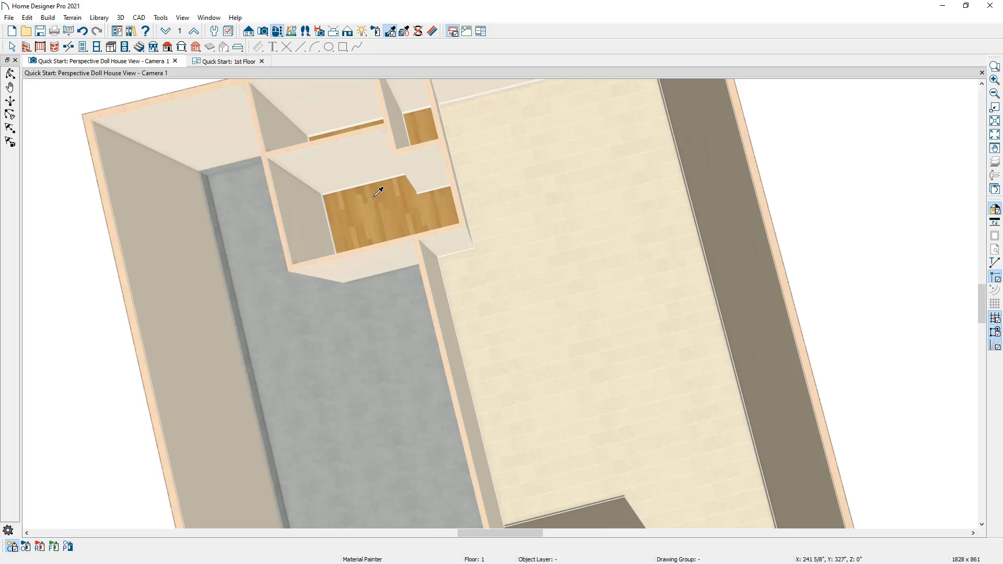
click(495, 208)
key(space)
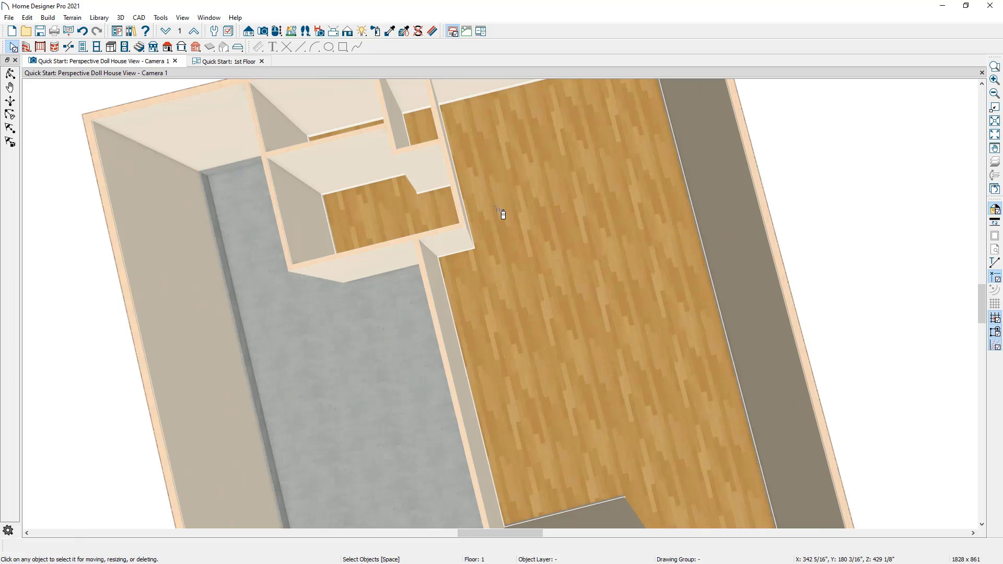
Step: Place a hinged door in the middle of the recessed blue-sided wall at the front of the house
click(277, 33)
scroll(529, 360, down, 5)
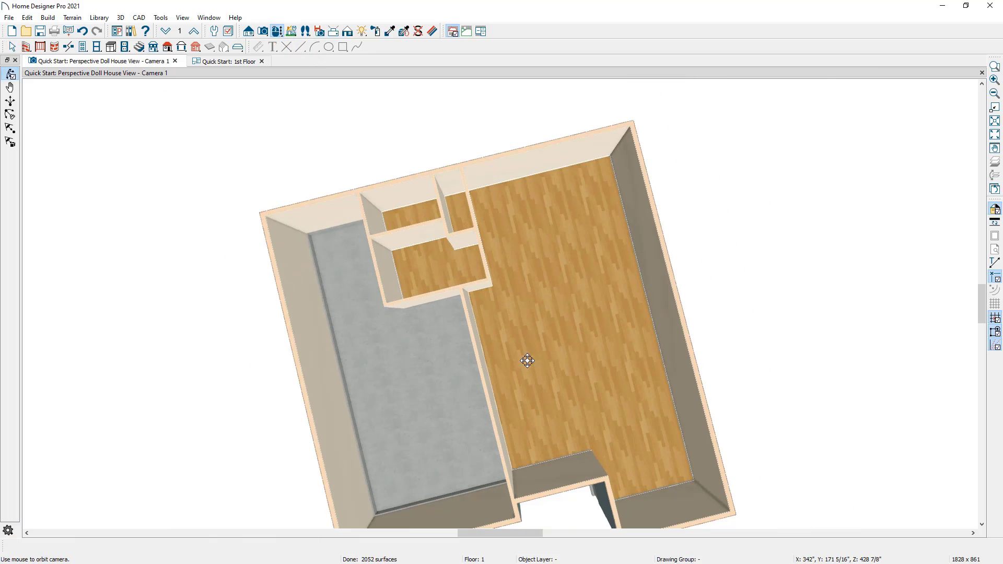
drag(528, 360, 632, 256)
scroll(579, 321, up, 2)
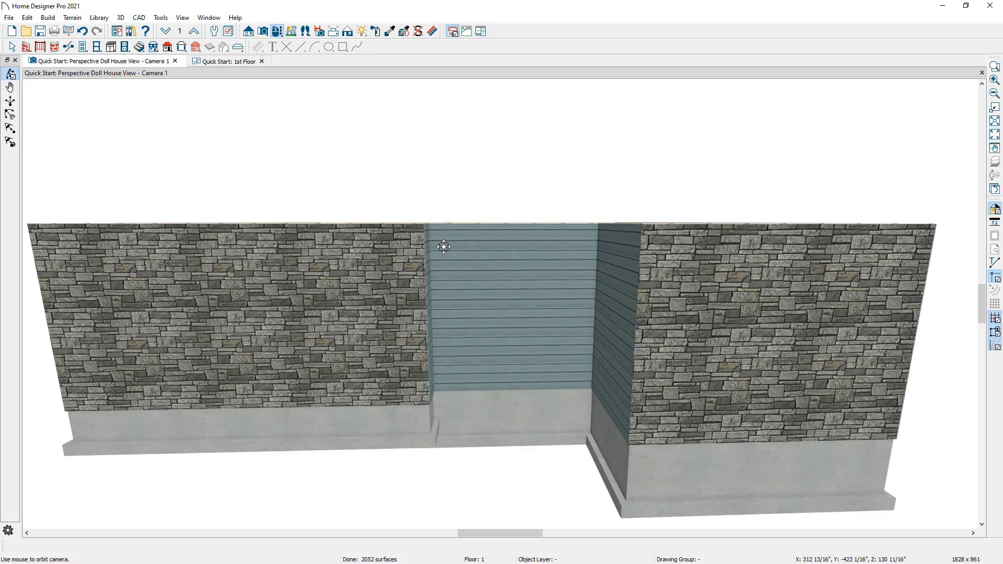
click(84, 49)
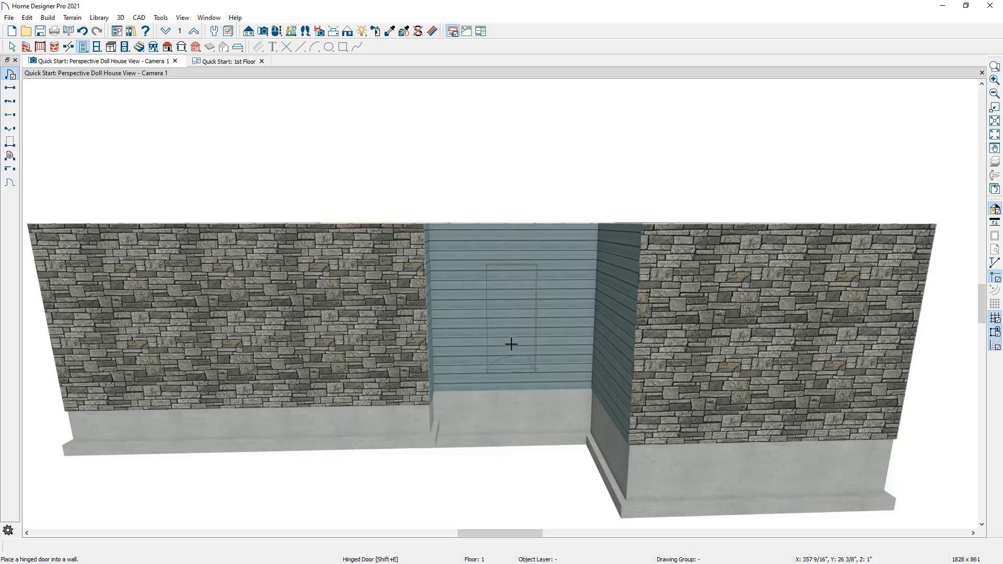
click(511, 344)
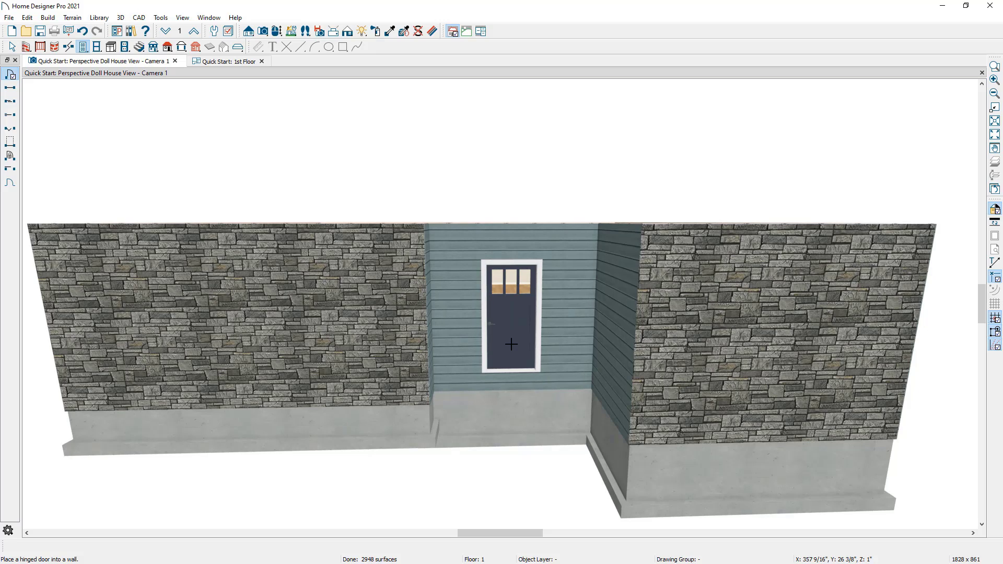
Step: Check the new front door's placement and dimensions on the first floor plan
click(238, 66)
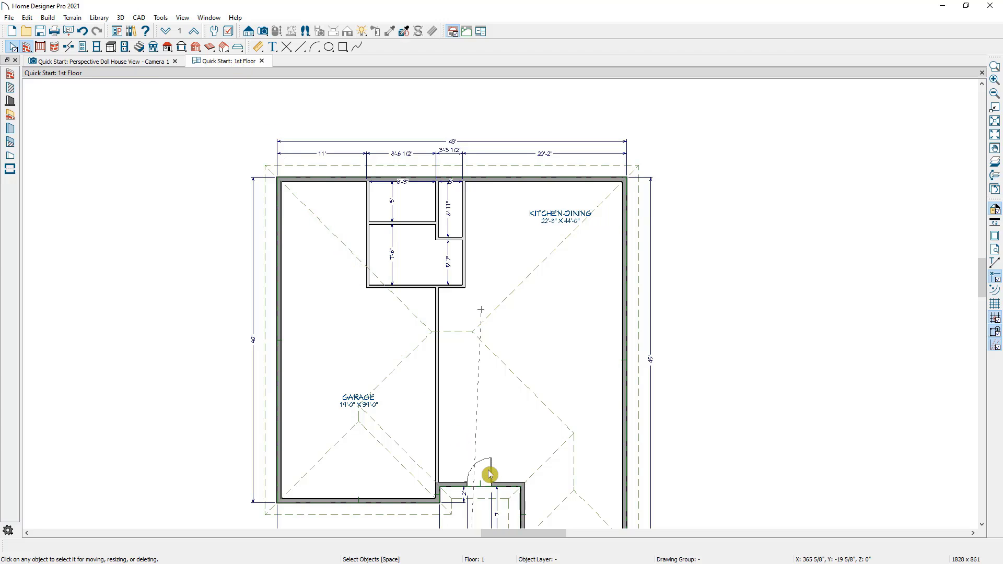
scroll(488, 378, up, 1)
middle_drag(488, 472, 488, 322)
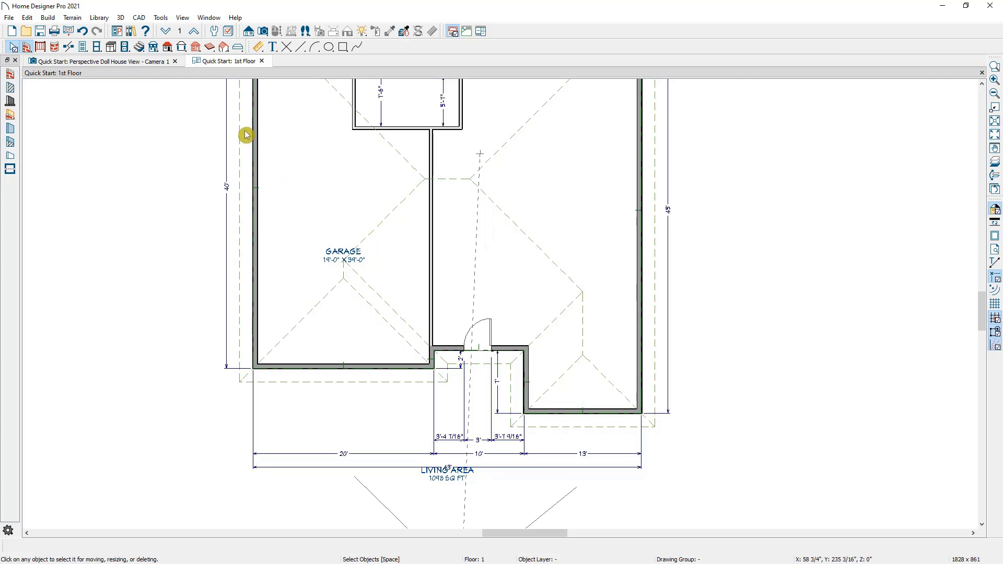
Step: Open the front door's specification from the dollhouse view and review its style, type, options and casing settings
click(138, 62)
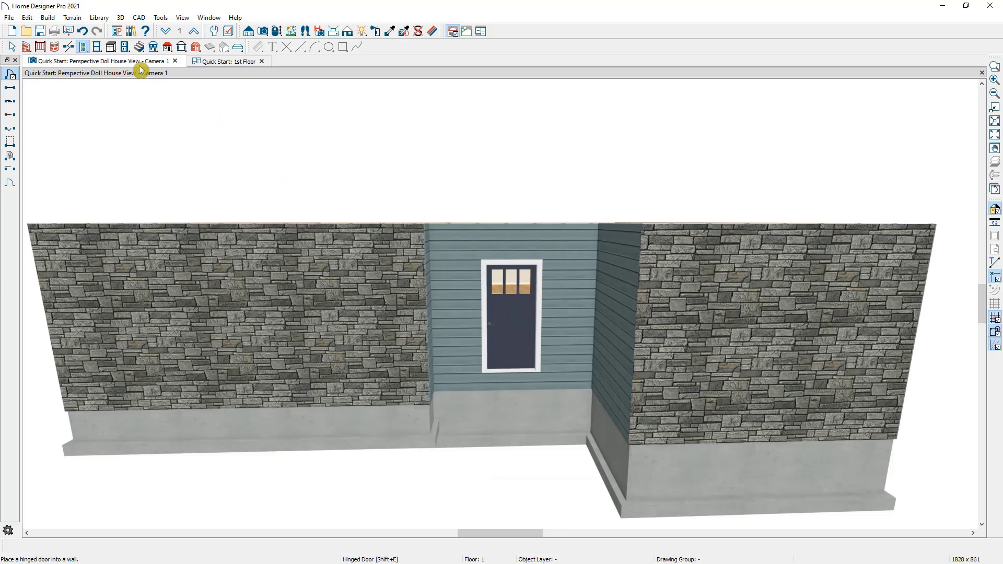
key(space)
double_click(506, 320)
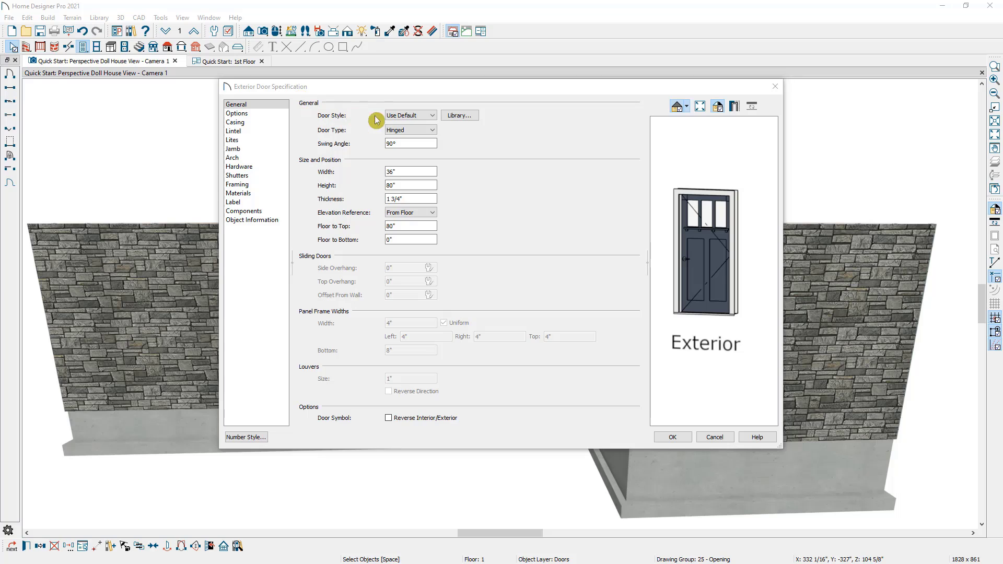
click(412, 116)
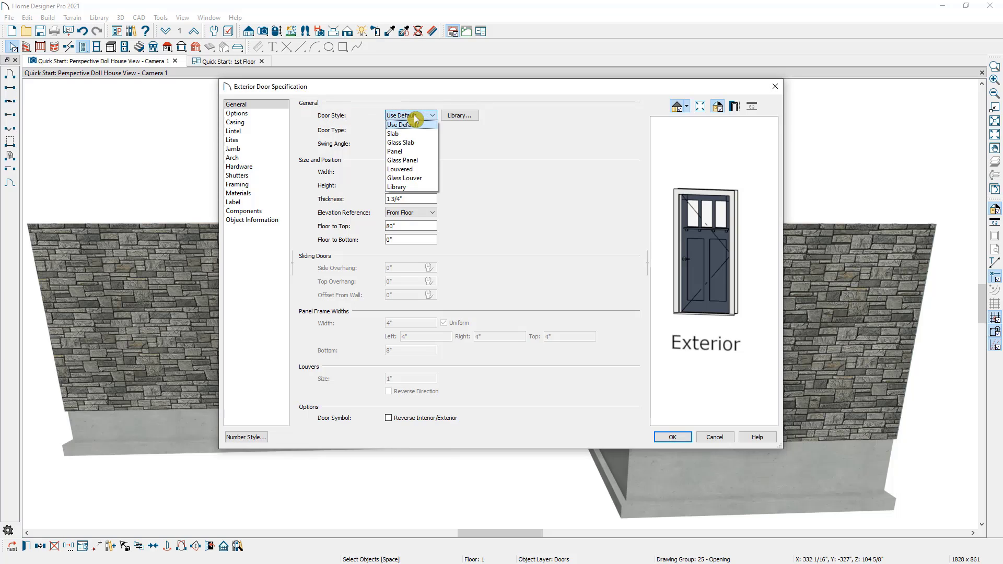
click(424, 124)
click(428, 131)
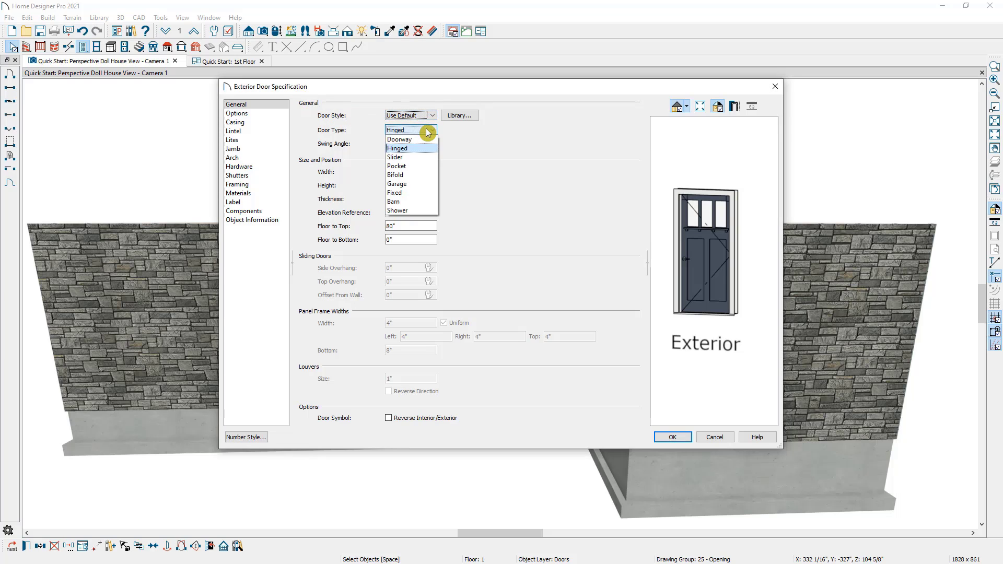
click(428, 132)
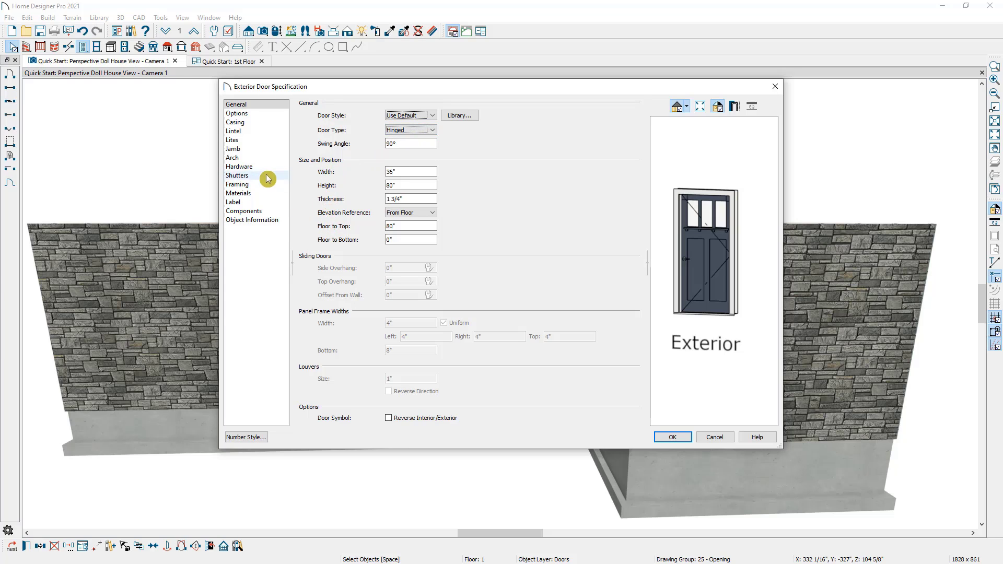
click(254, 118)
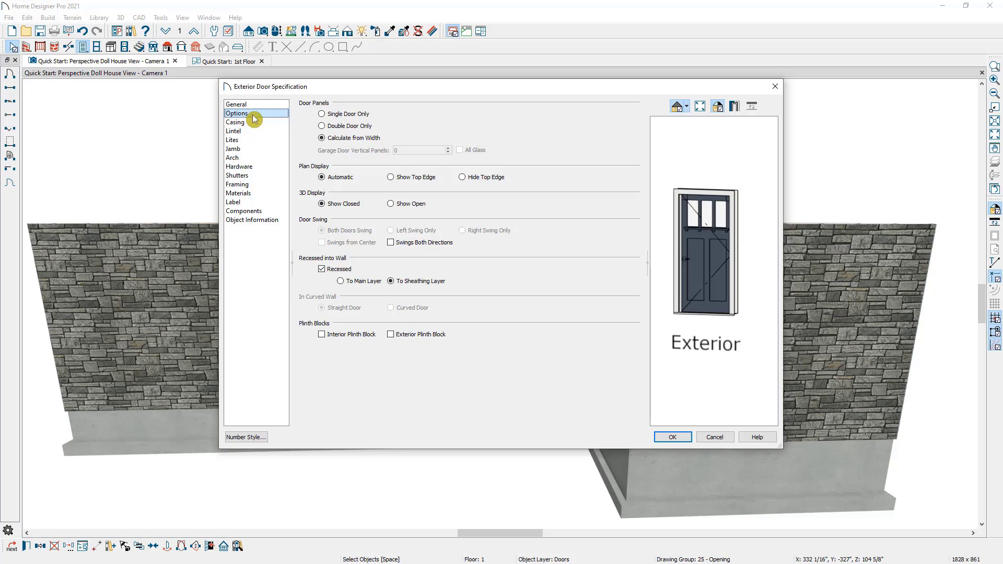
click(252, 123)
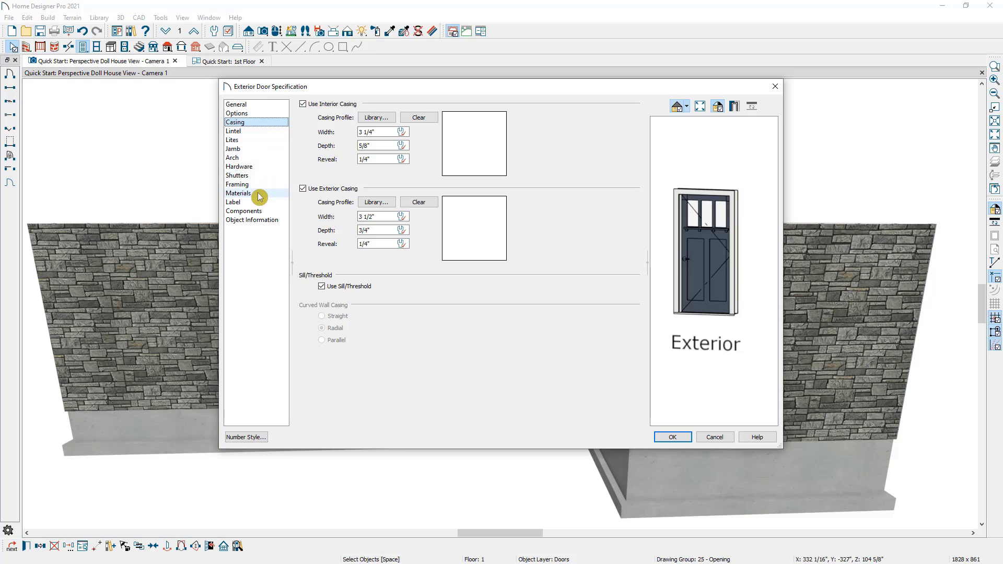
click(256, 107)
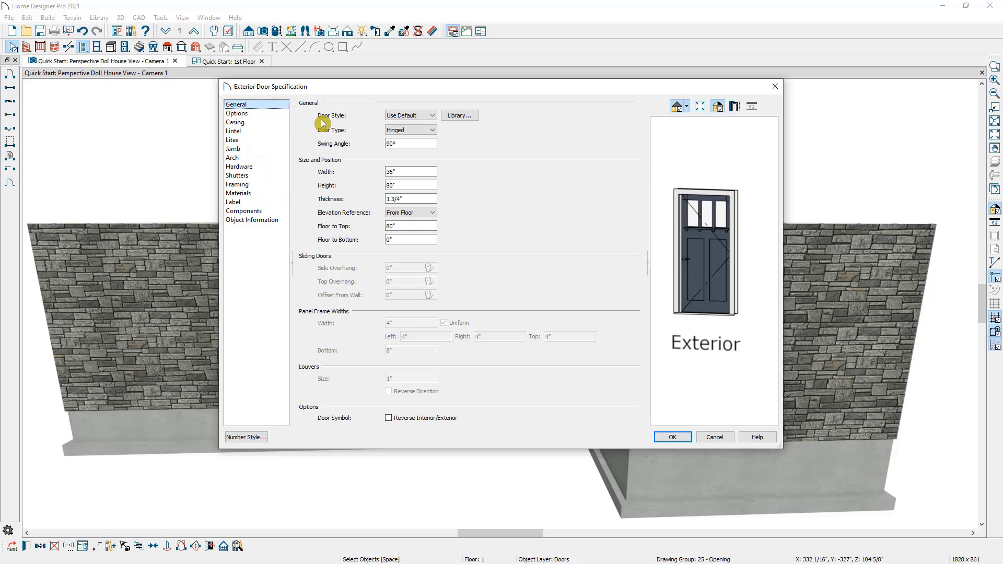
Step: Assign the front door the library style CCV05012XN-RG Granite from the Therma-Tru Classic-Craft Canvas manufacturer catalog
click(460, 116)
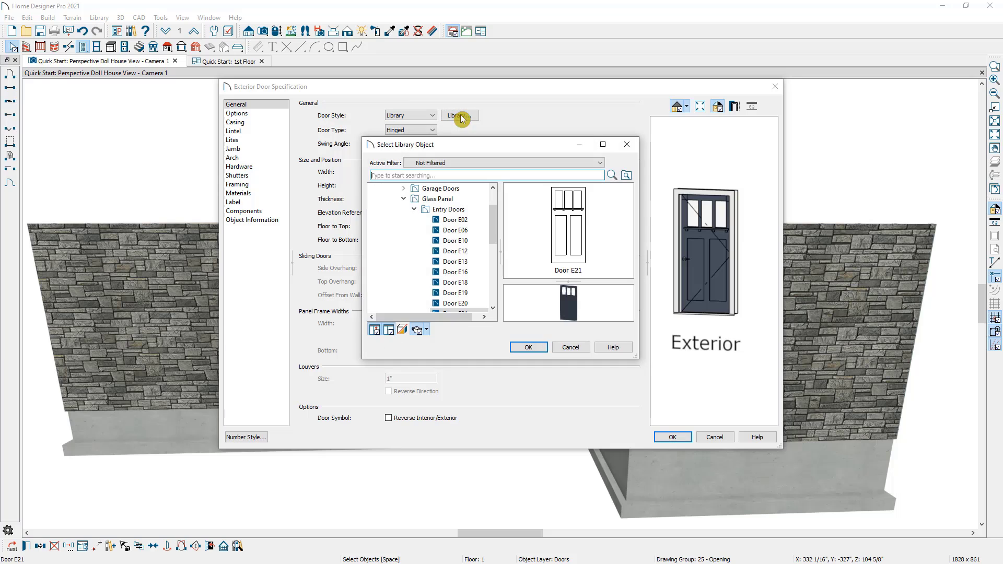
drag(470, 151, 400, 70)
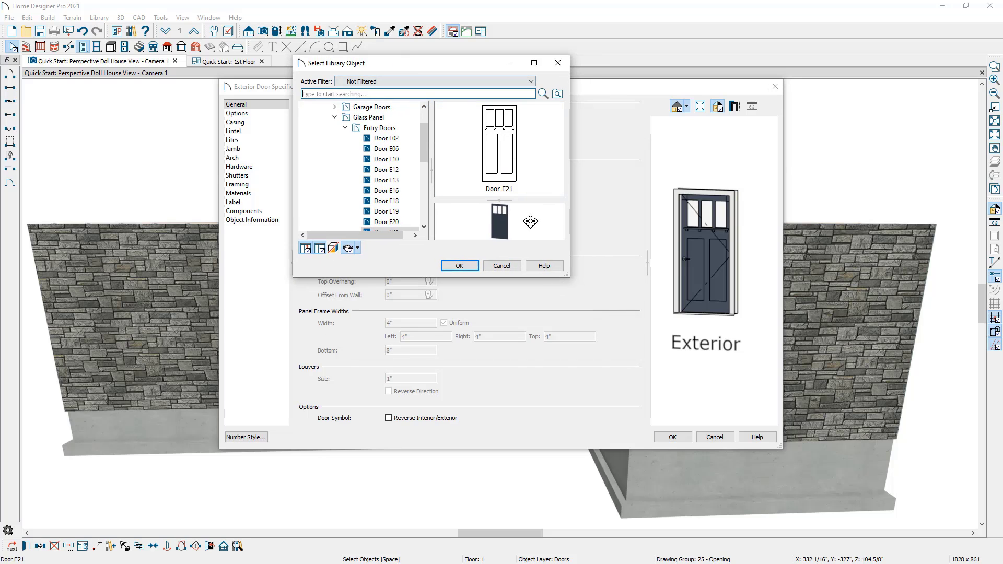
drag(567, 274, 870, 465)
scroll(406, 311, up, 1)
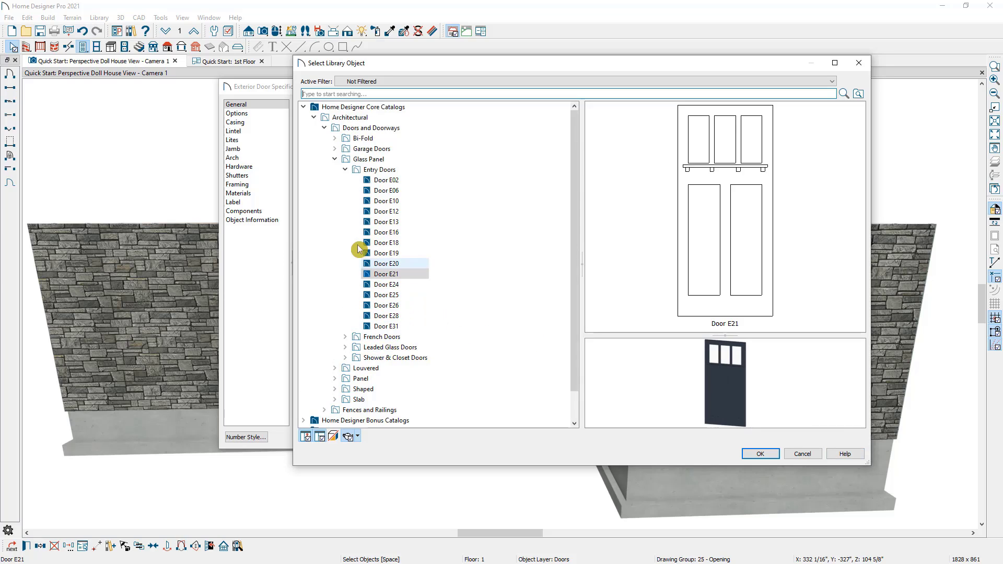
click(304, 107)
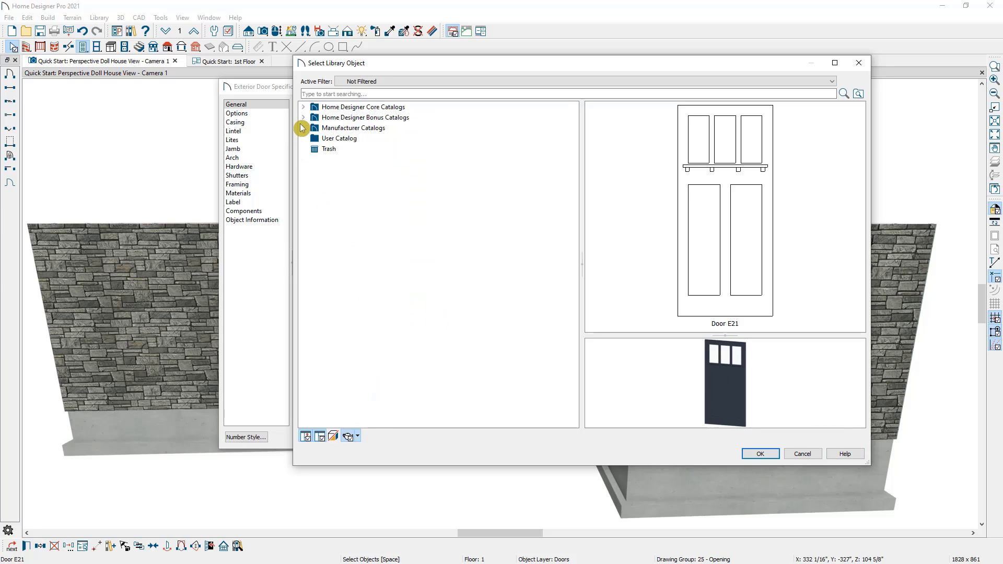
click(303, 128)
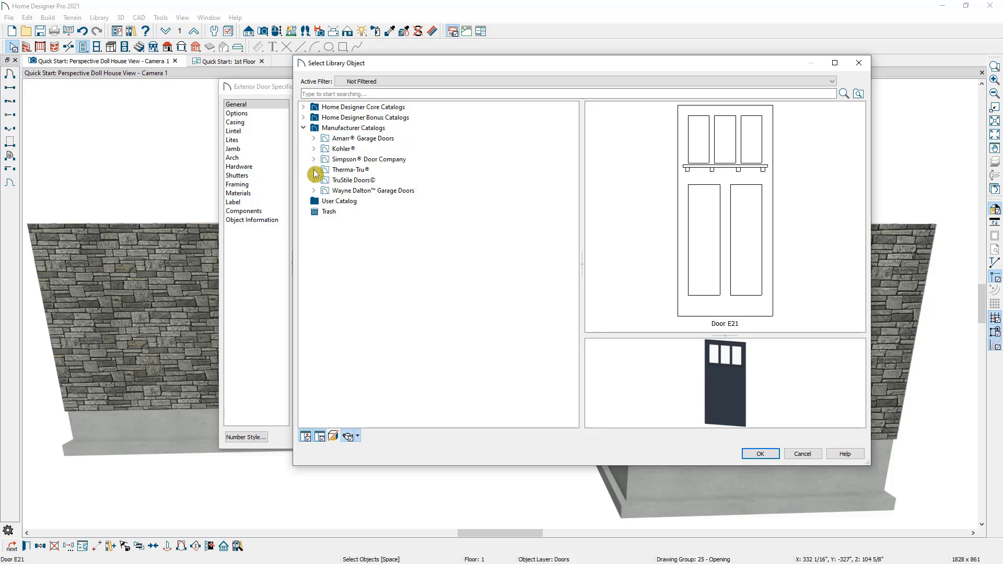
click(314, 169)
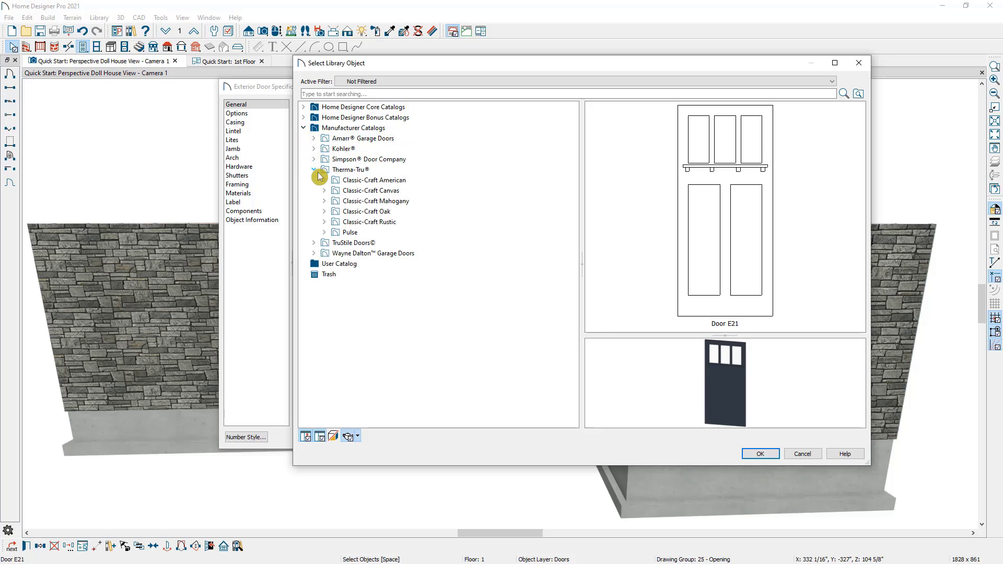
click(324, 190)
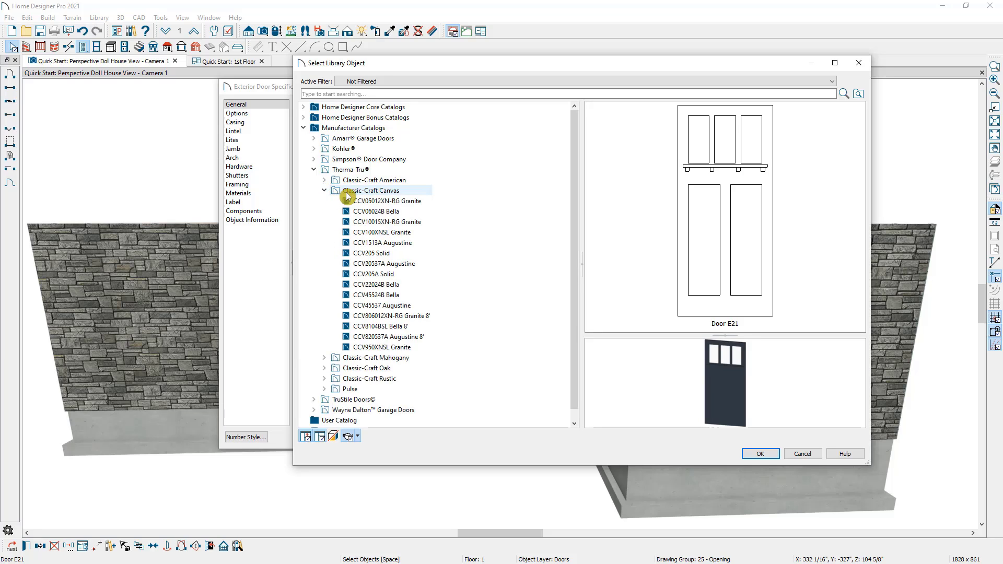
click(369, 203)
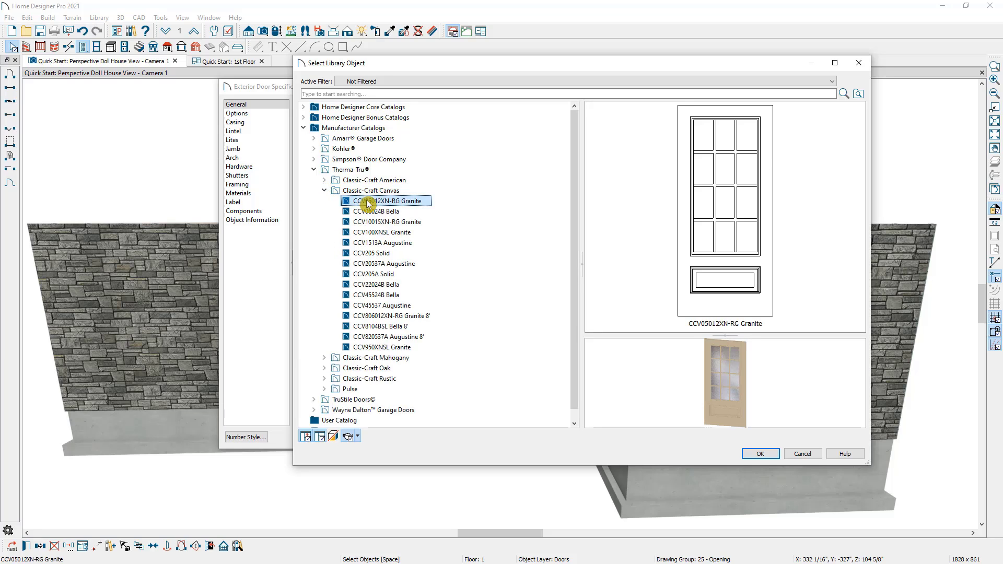
click(760, 454)
click(672, 438)
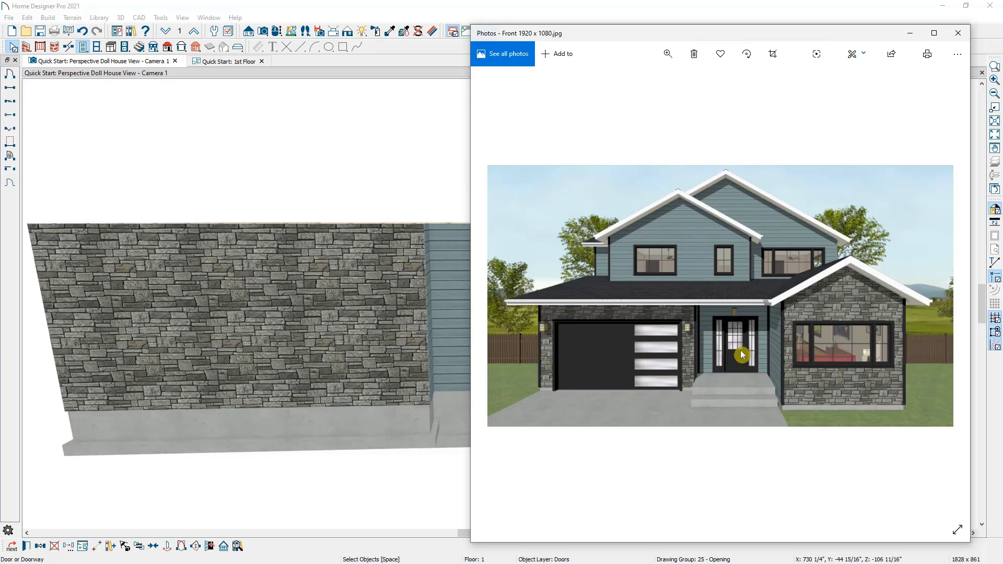
Step: Place a fixed door as a sidelite between the front door and the garage wall, and move it against the front door
drag(773, 33, 1002, 33)
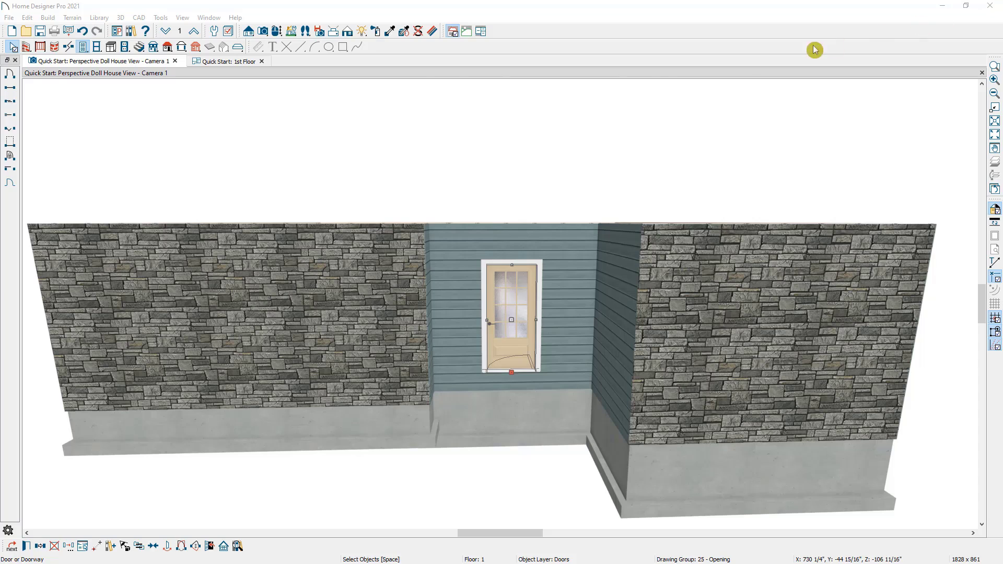
click(82, 47)
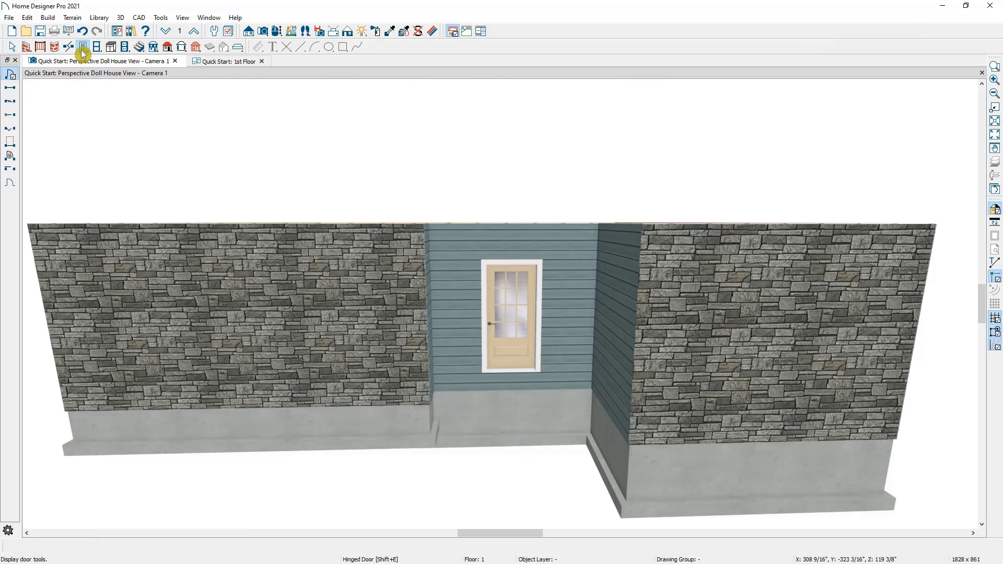
click(14, 155)
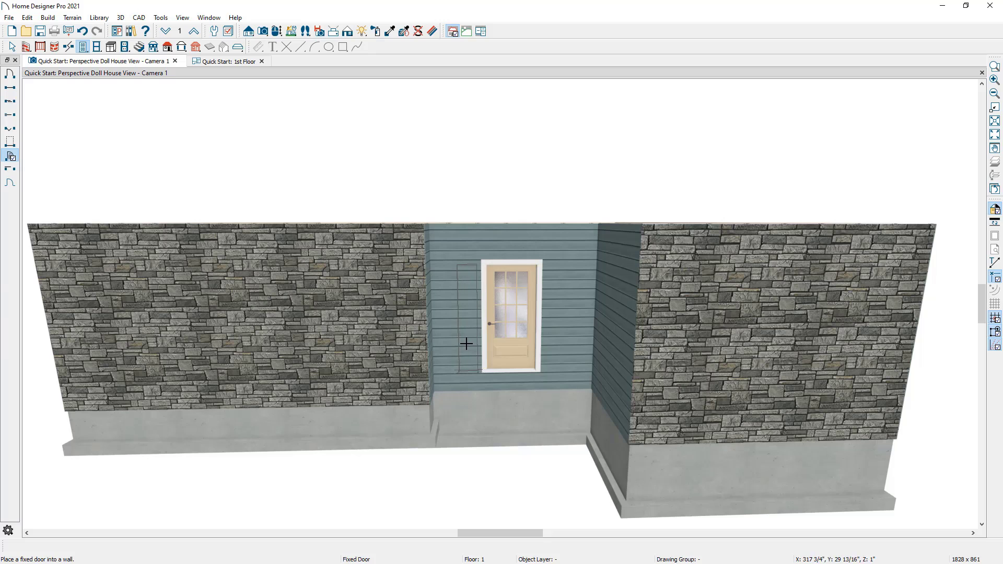
click(464, 341)
click(464, 339)
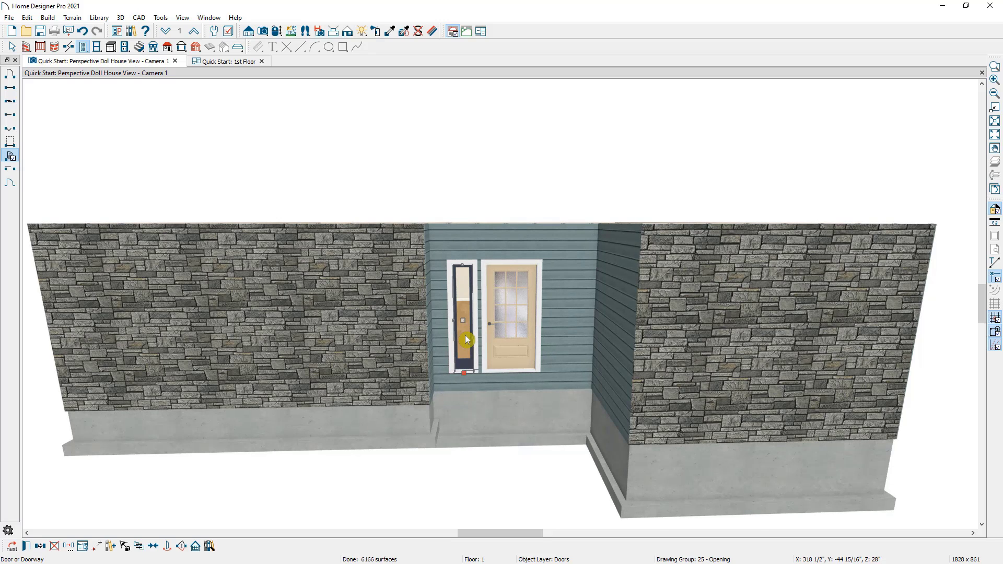
drag(466, 322, 483, 320)
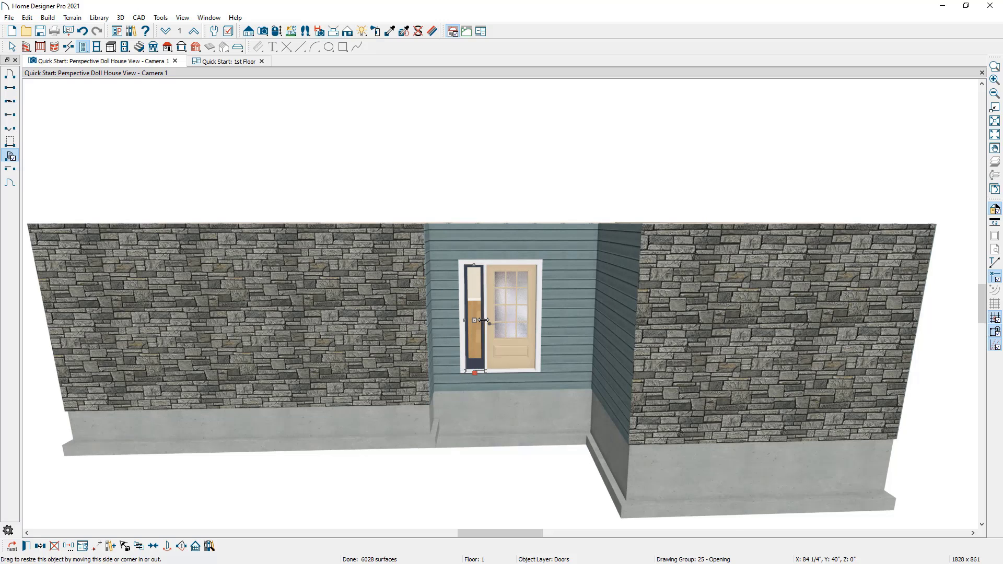
Step: Set the fixed sidelite's lites to 2 across and 3 vertical, using the front elevation photo as reference
drag(1002, 58, 858, 54)
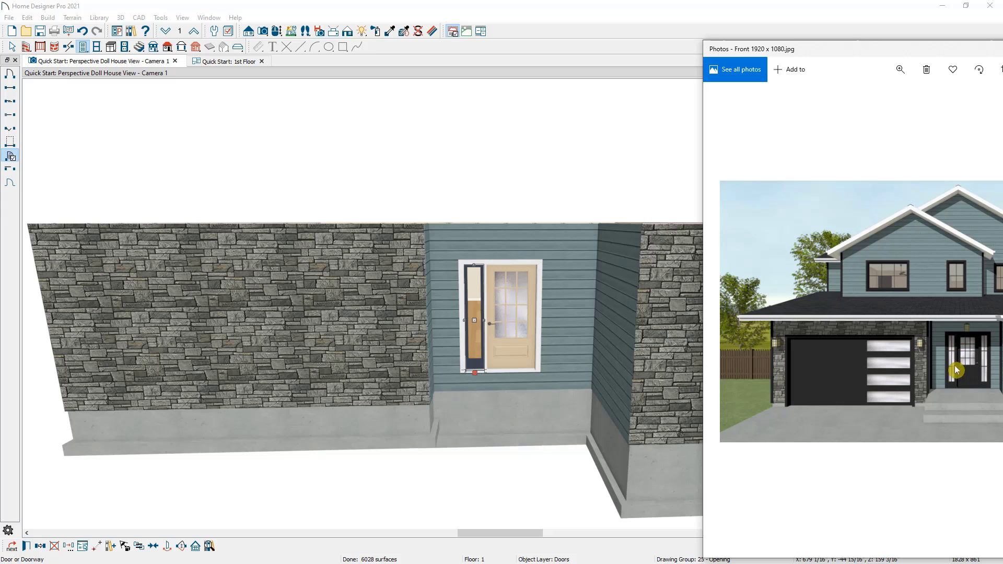
click(473, 308)
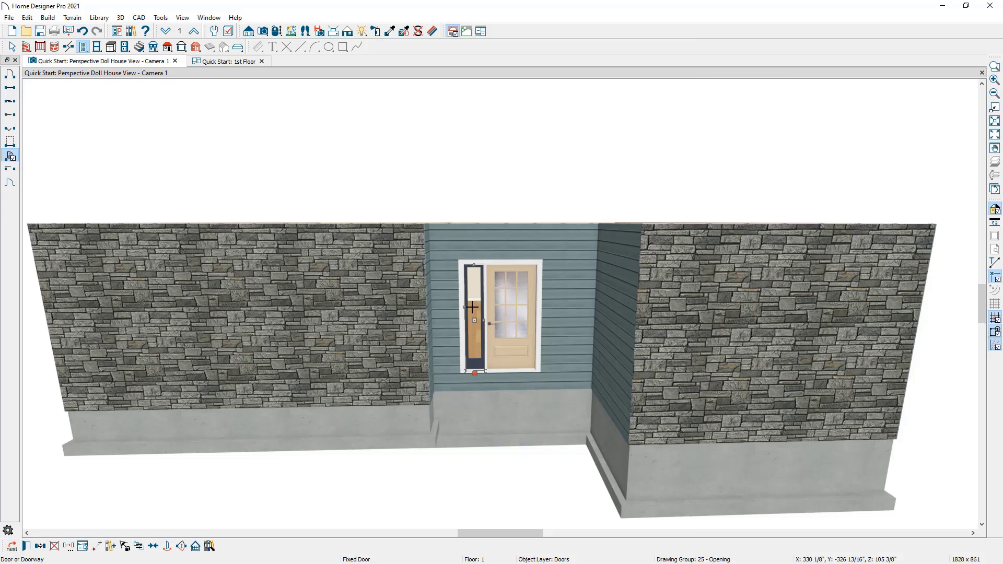
double_click(472, 308)
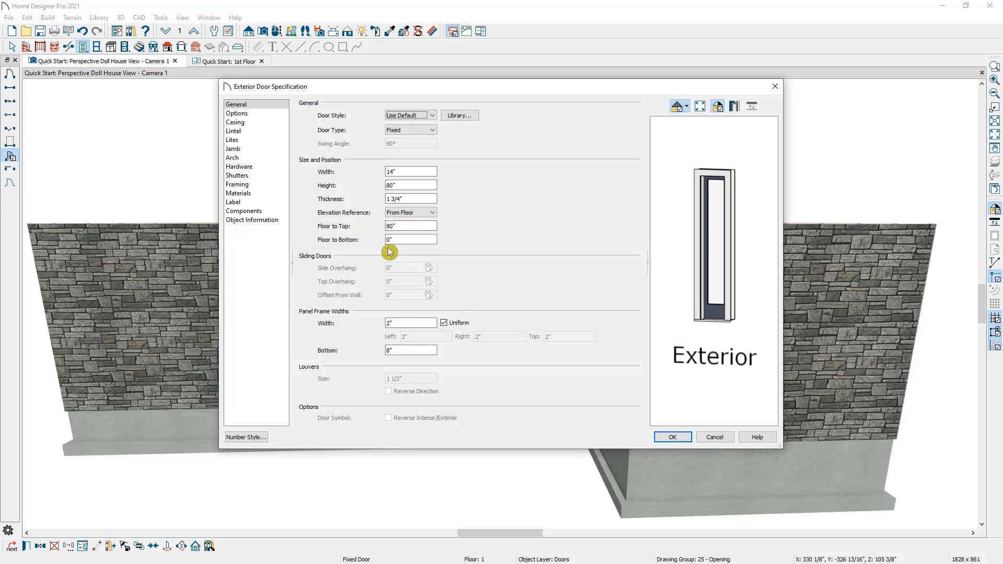
click(265, 140)
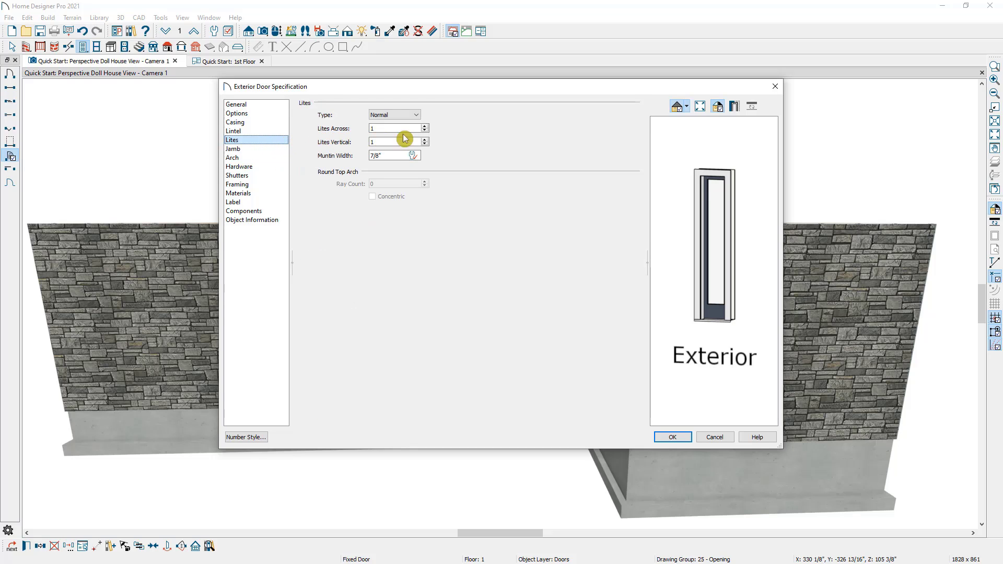
click(425, 127)
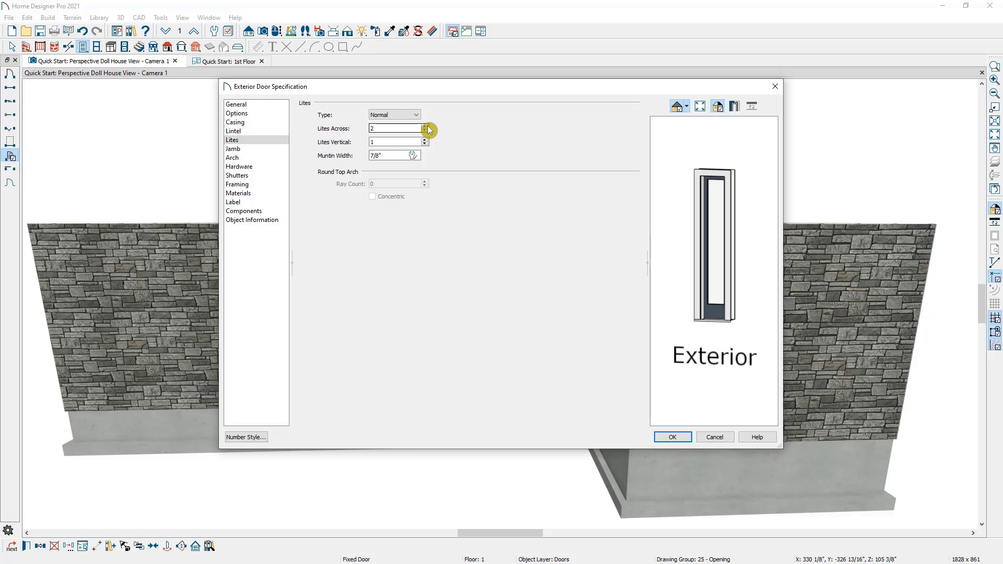
click(425, 139)
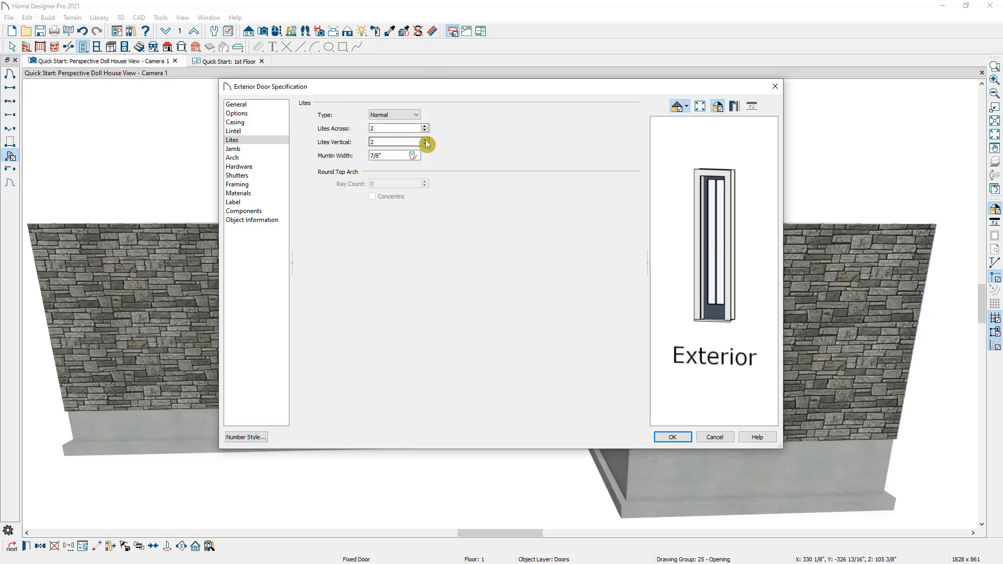
click(425, 140)
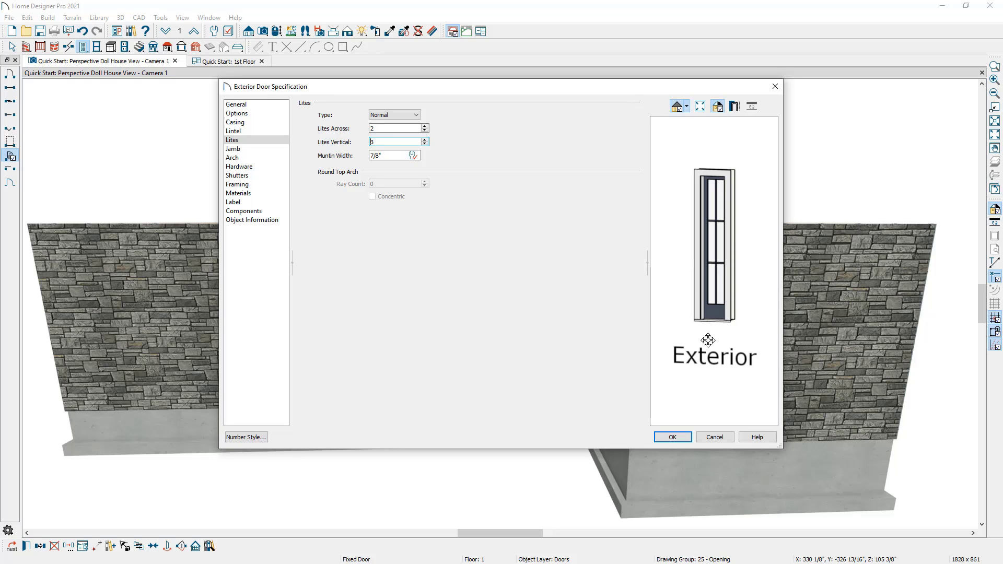
click(674, 437)
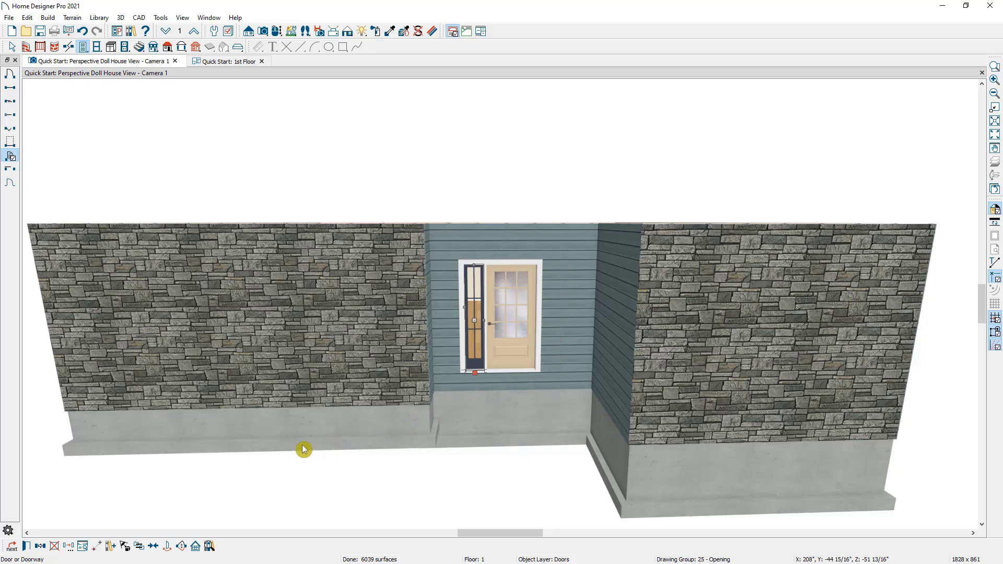
Step: Copy the sidelite to the opposite side of the front door by reflecting it about the door
click(42, 546)
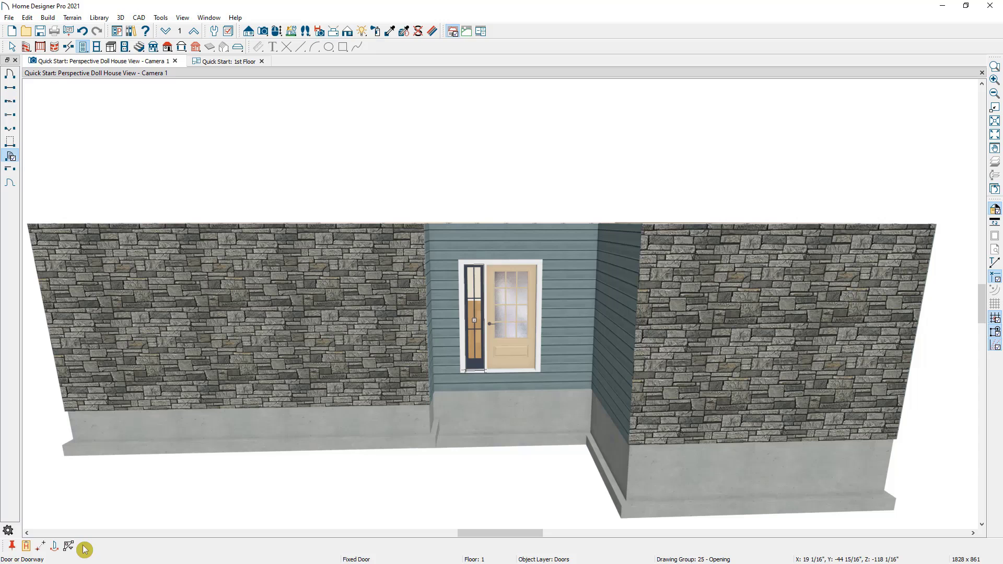
click(55, 546)
mouse_move(157, 523)
mouse_down()
mouse_move(400, 444)
mouse_move(493, 379)
mouse_up()
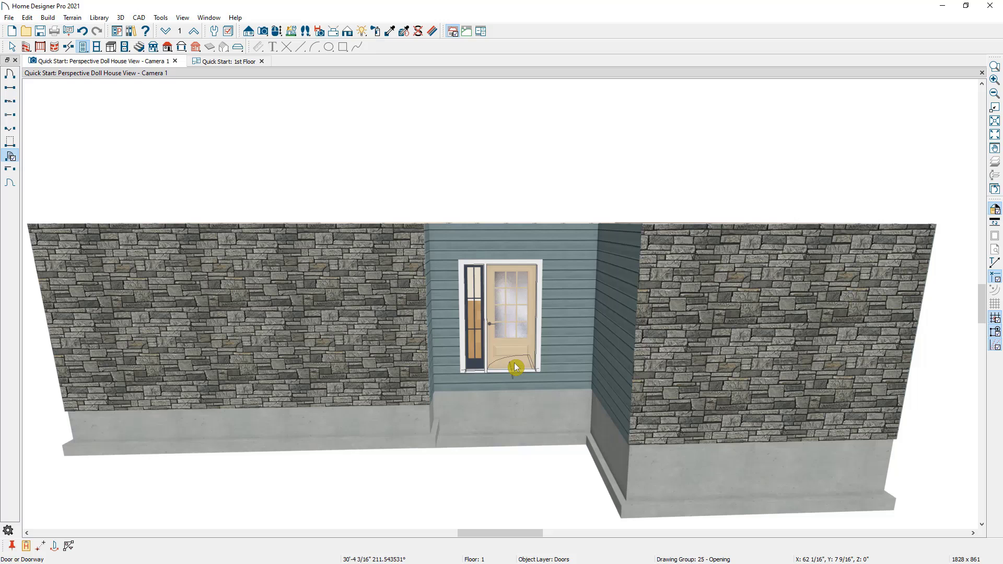
click(515, 367)
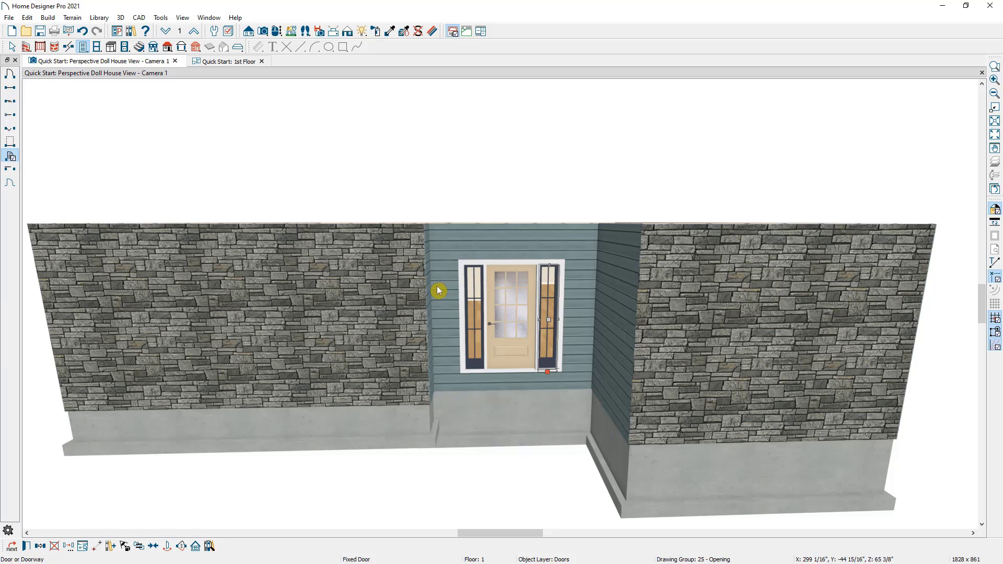
Step: Center the front door and both sidelites together as a group on the recessed blue-sided wall
shift+click(528, 351)
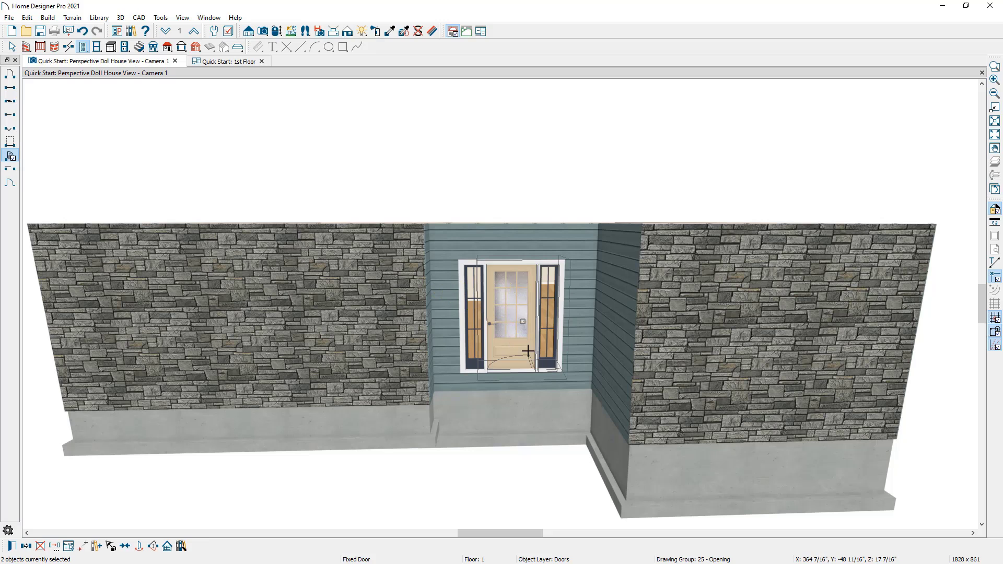
shift+click(472, 350)
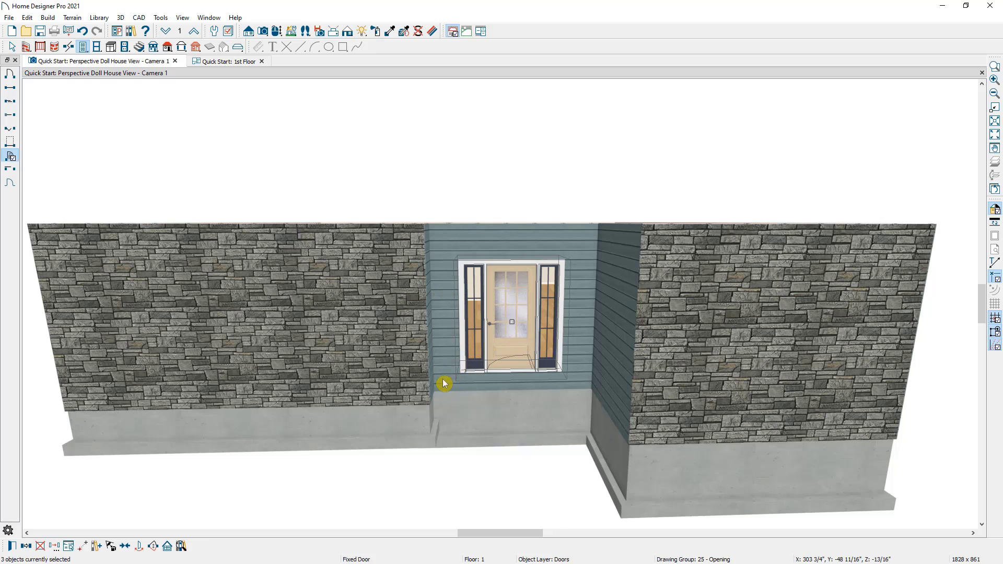
click(130, 547)
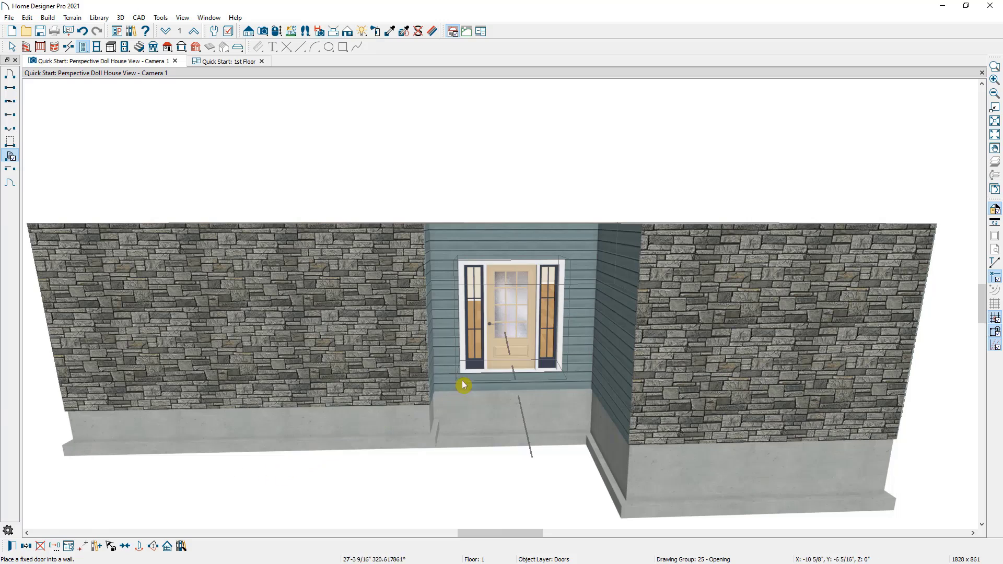
click(494, 377)
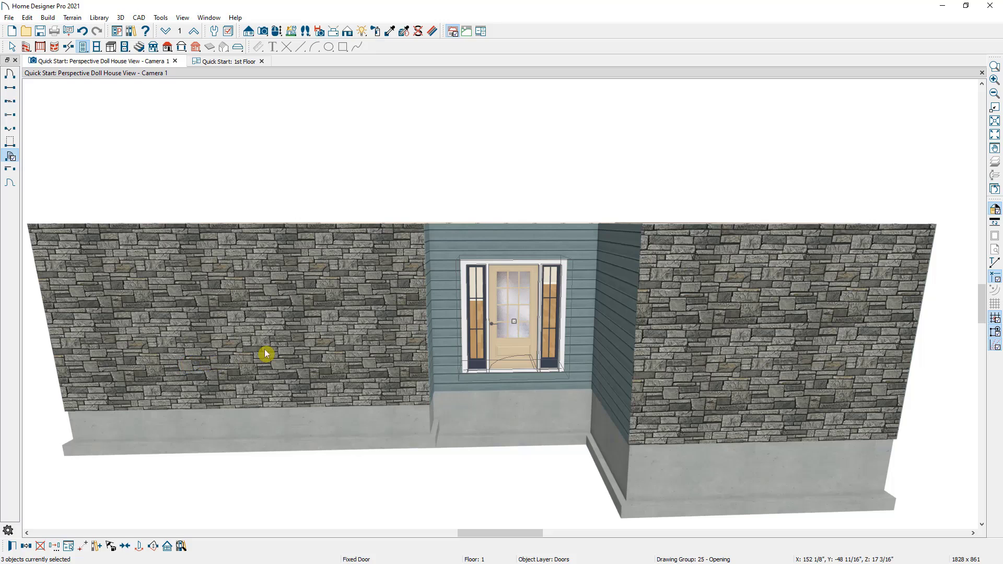
Step: Place a garage door in the stone-clad garage wall beside the entry and set its width to 16'
click(10, 142)
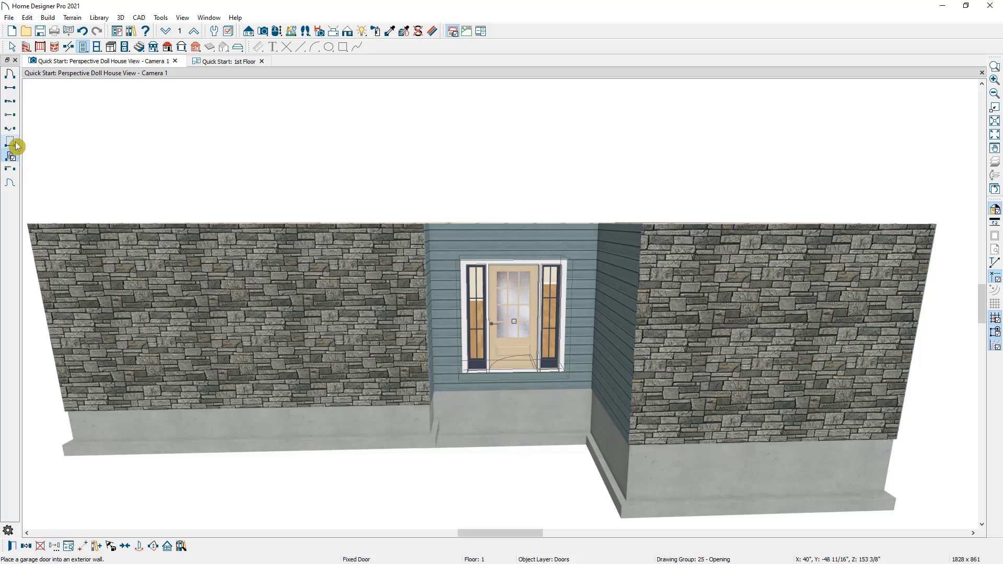
click(222, 350)
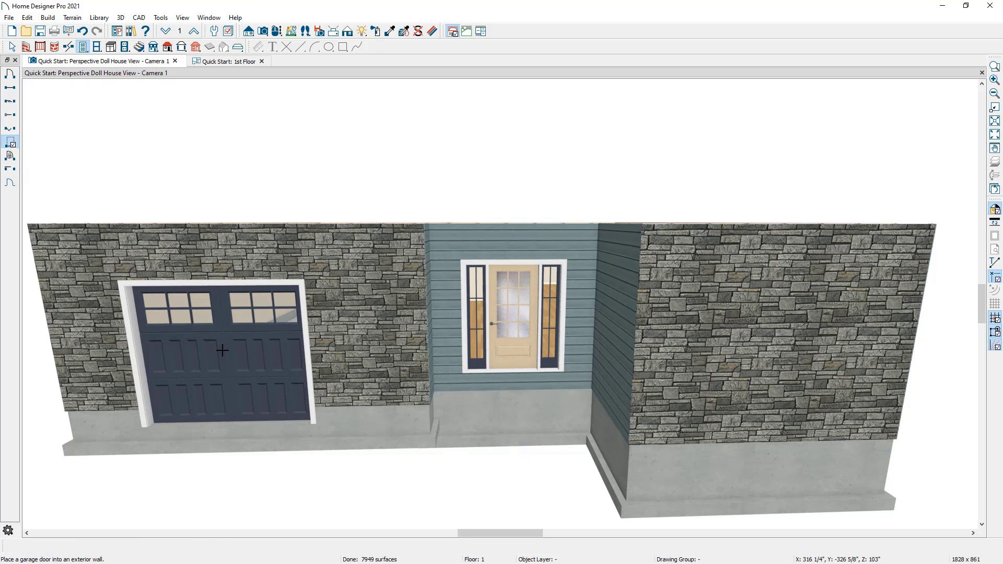
double_click(222, 350)
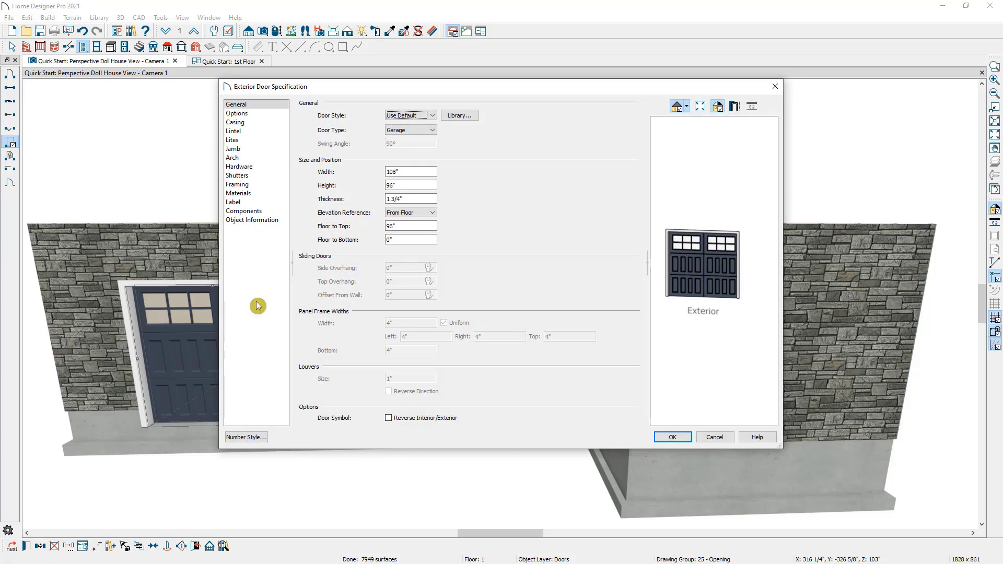
double_click(393, 171)
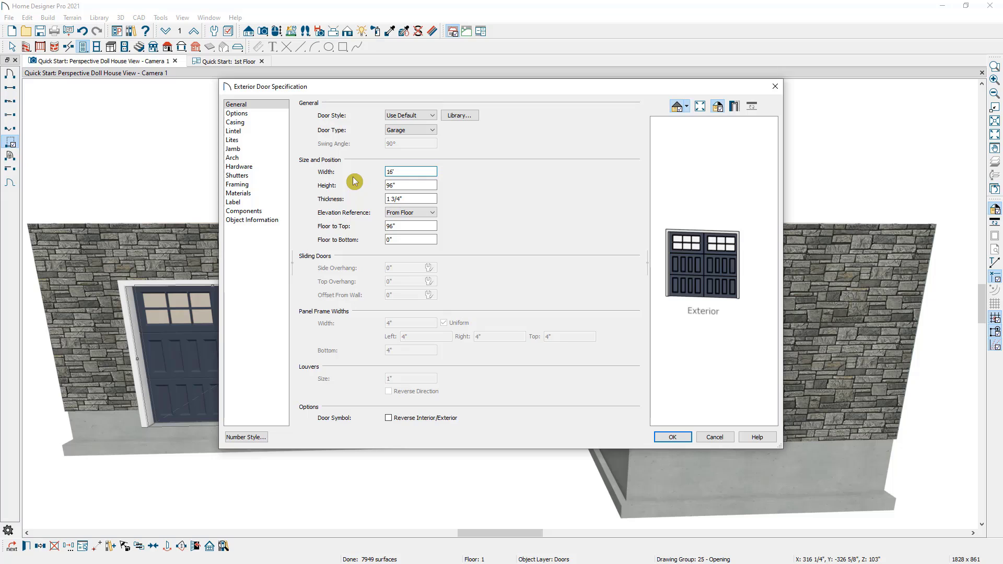
key(Tab)
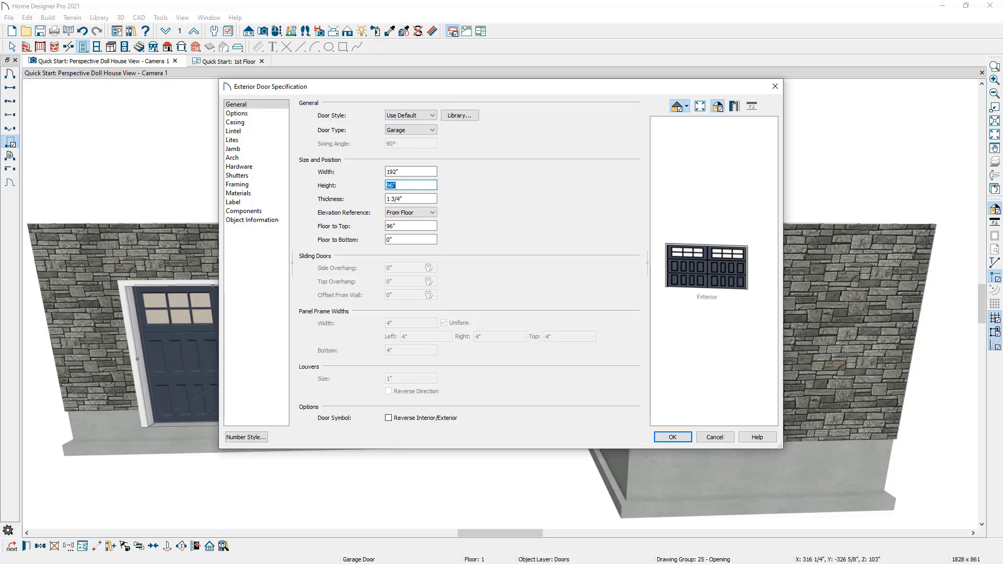
key(Return)
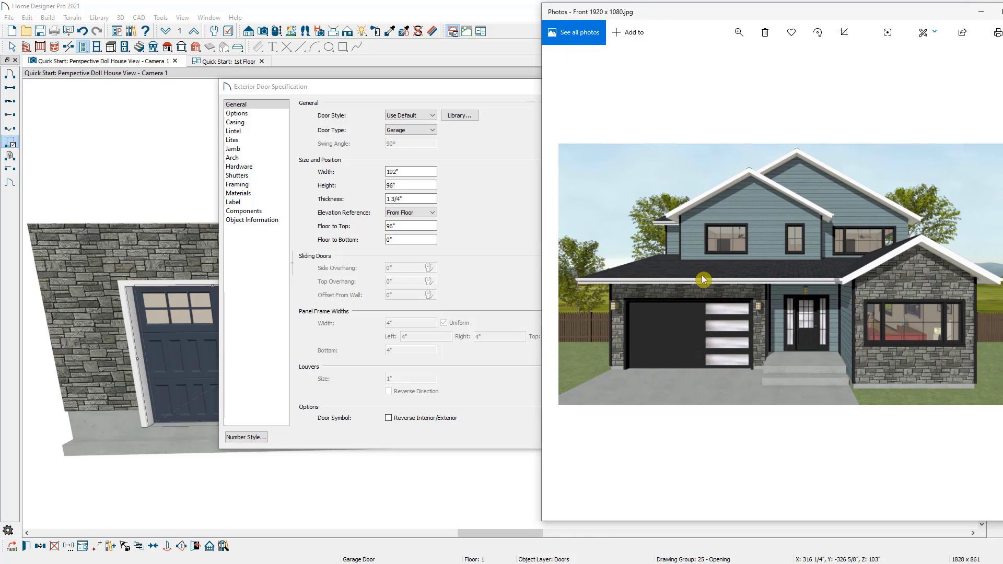
Step: Change the garage door's style to Glass Panel and give it four vertical panels, matching the front elevation photo
drag(649, 18, 986, 37)
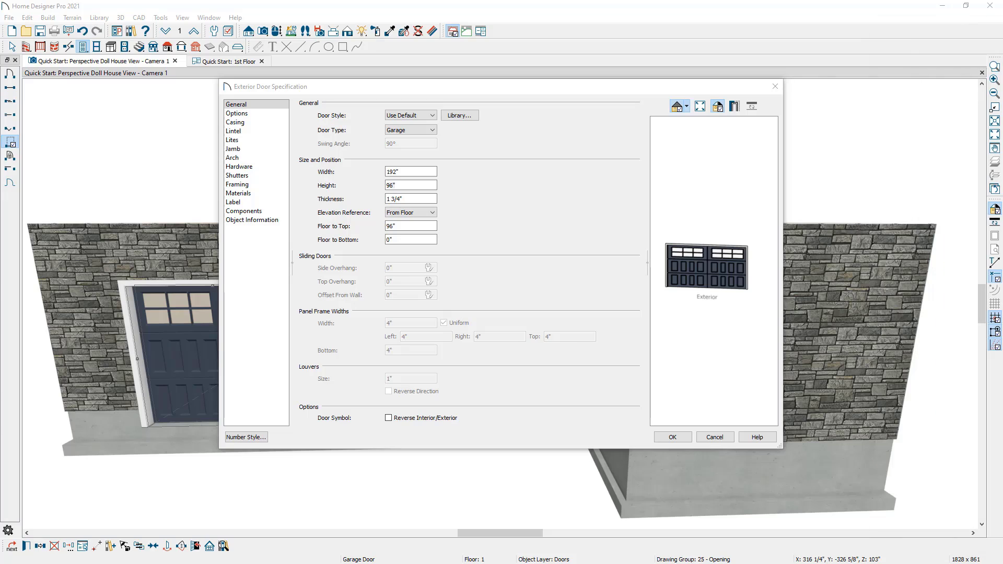
click(406, 116)
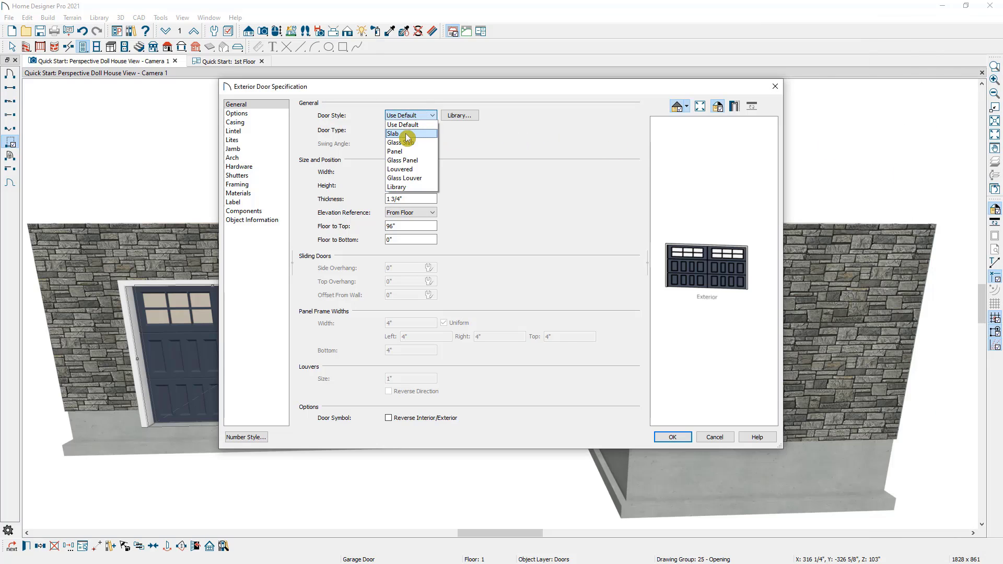
click(407, 165)
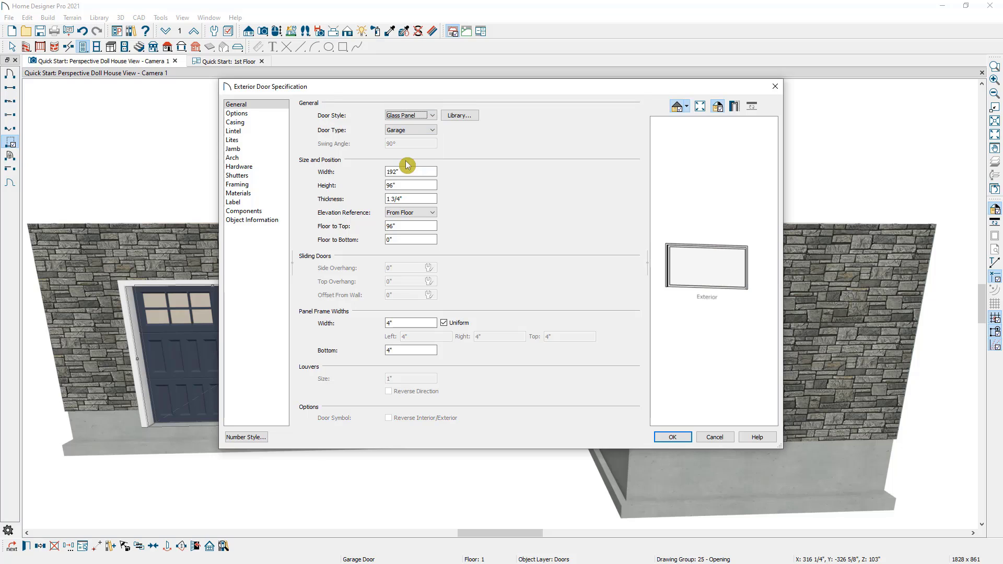
click(264, 114)
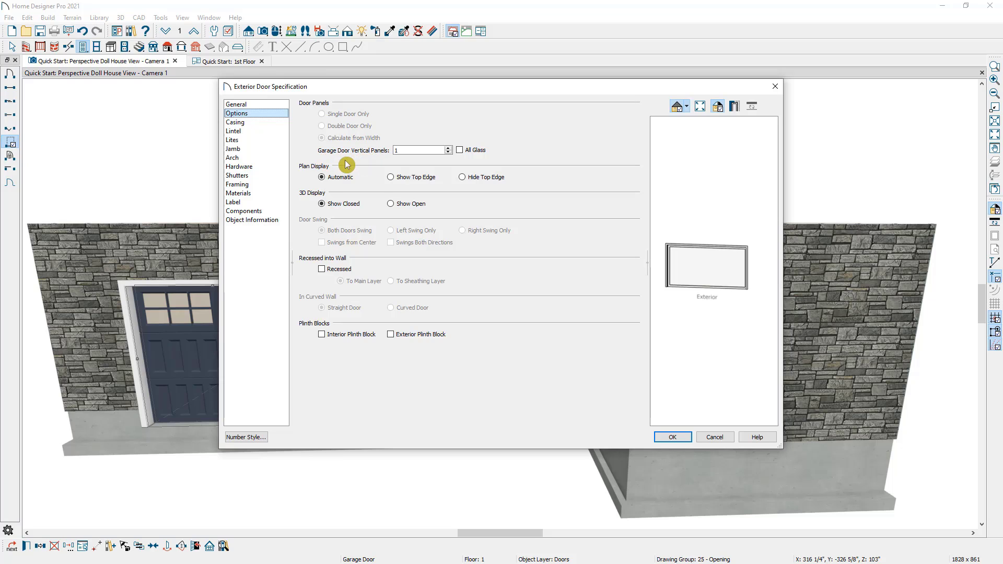
click(449, 148)
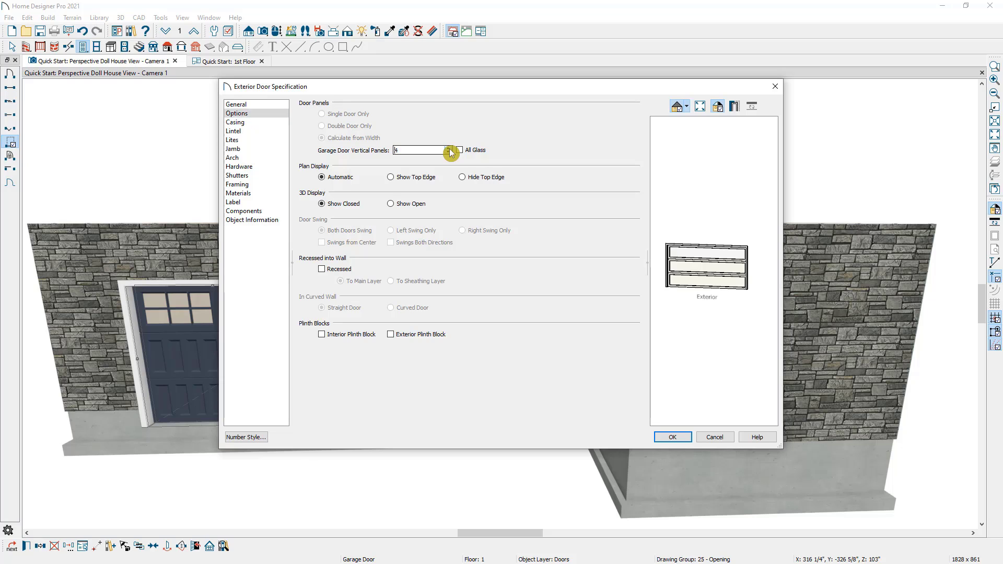
click(449, 149)
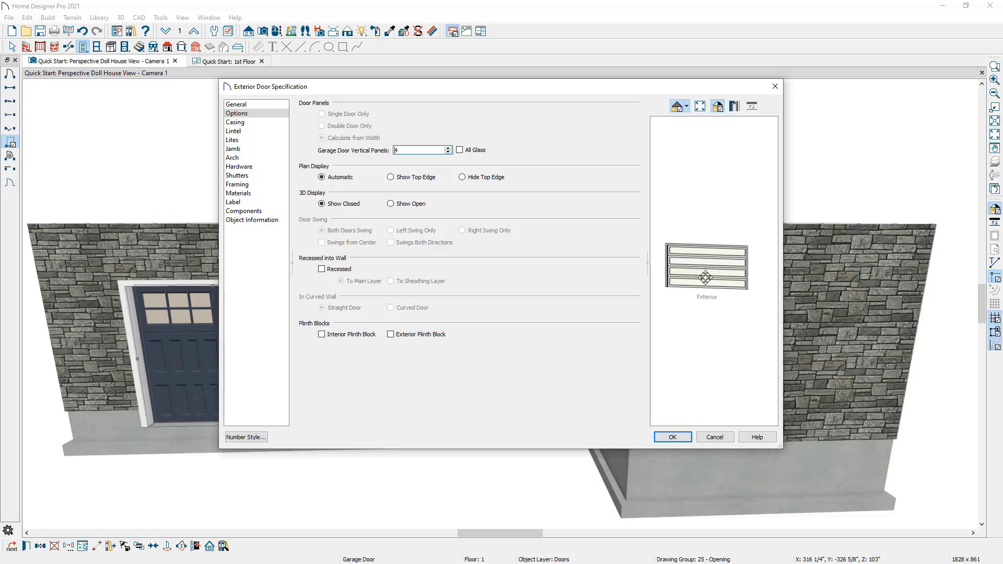
click(476, 154)
Step: Turn off uniform panel frame widths for the garage door and set the left frame width to 120"
click(277, 106)
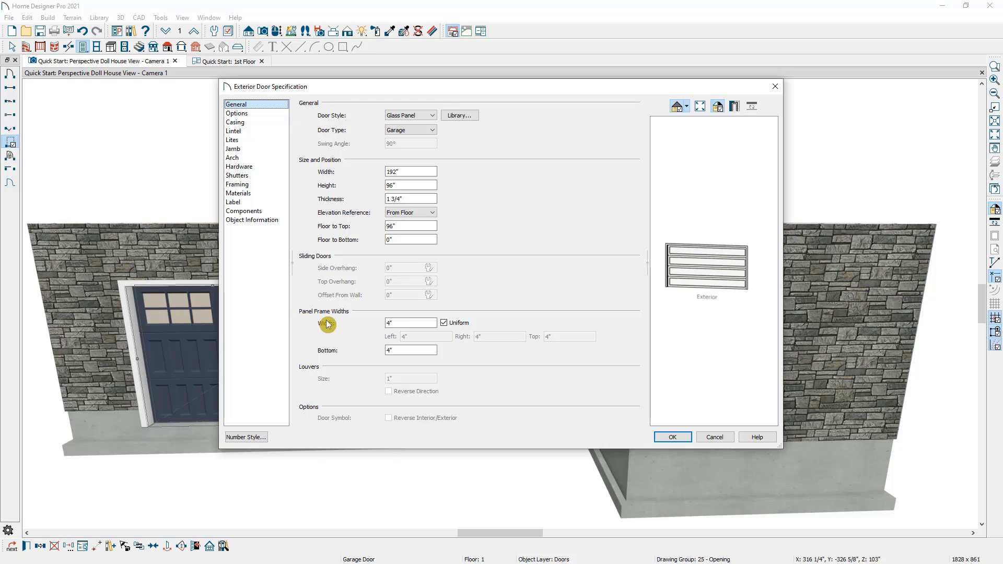
click(456, 324)
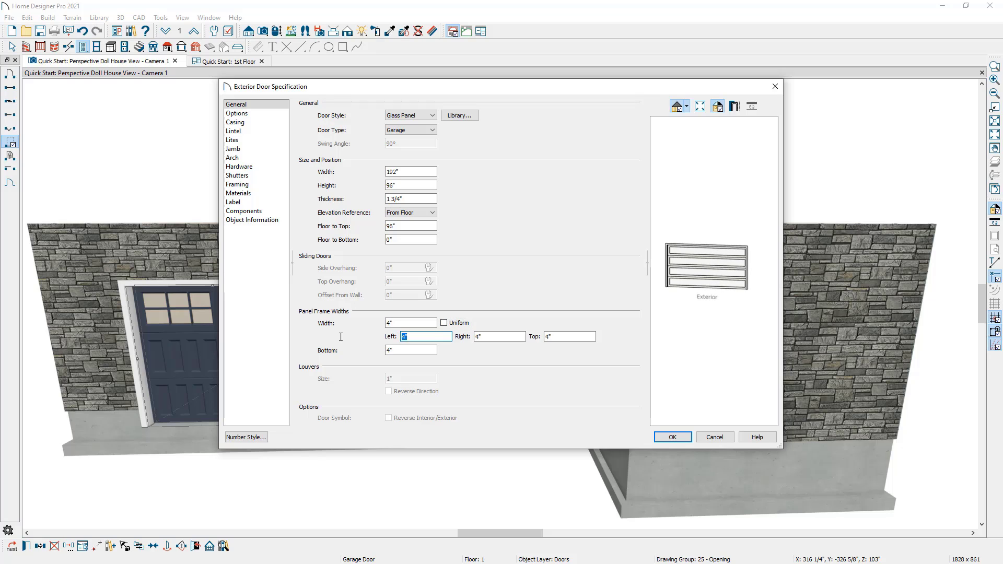
key(Tab)
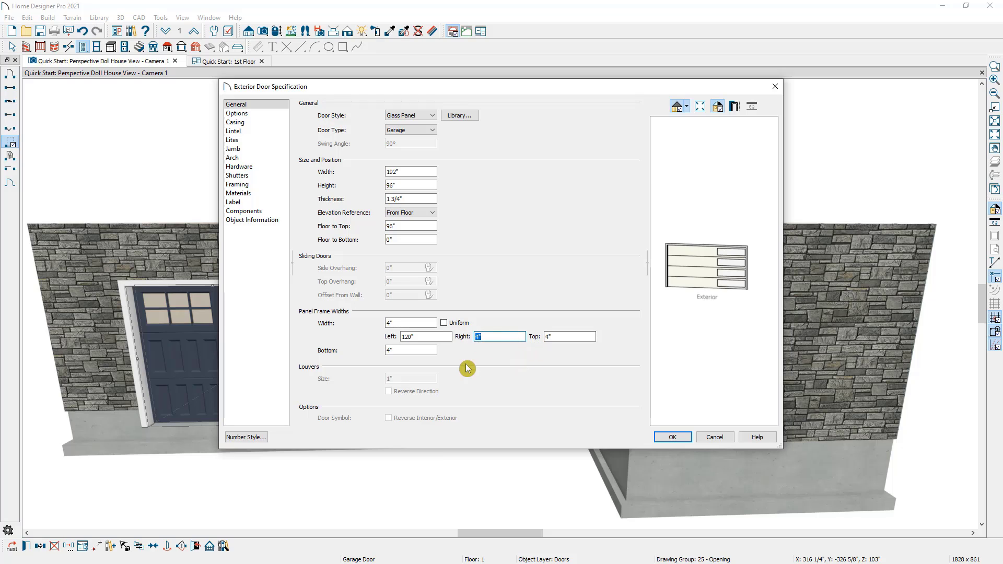
click(669, 438)
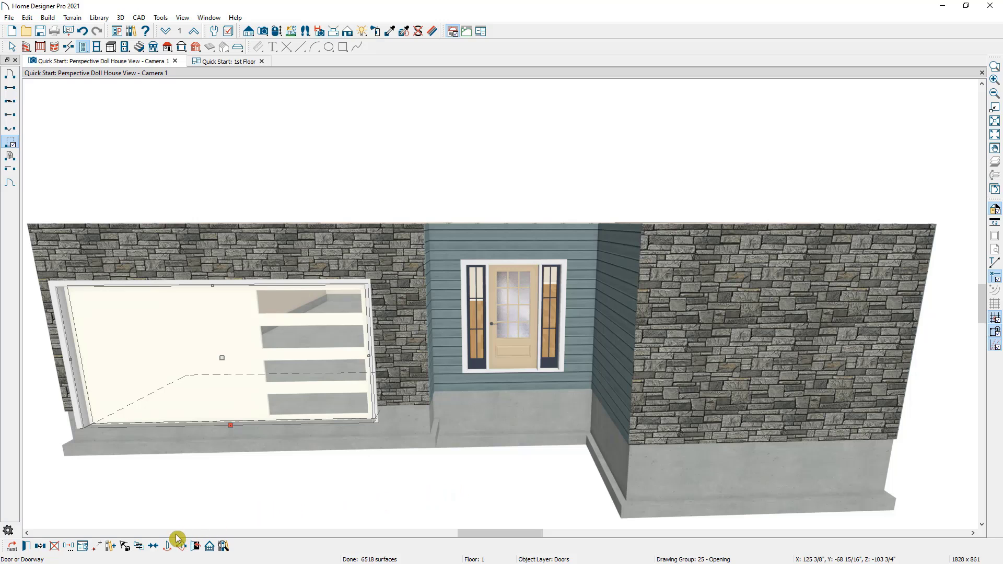
Step: Center the garage door on the stone-clad front wall of the garage
click(277, 31)
drag(361, 97, 356, 151)
key(space)
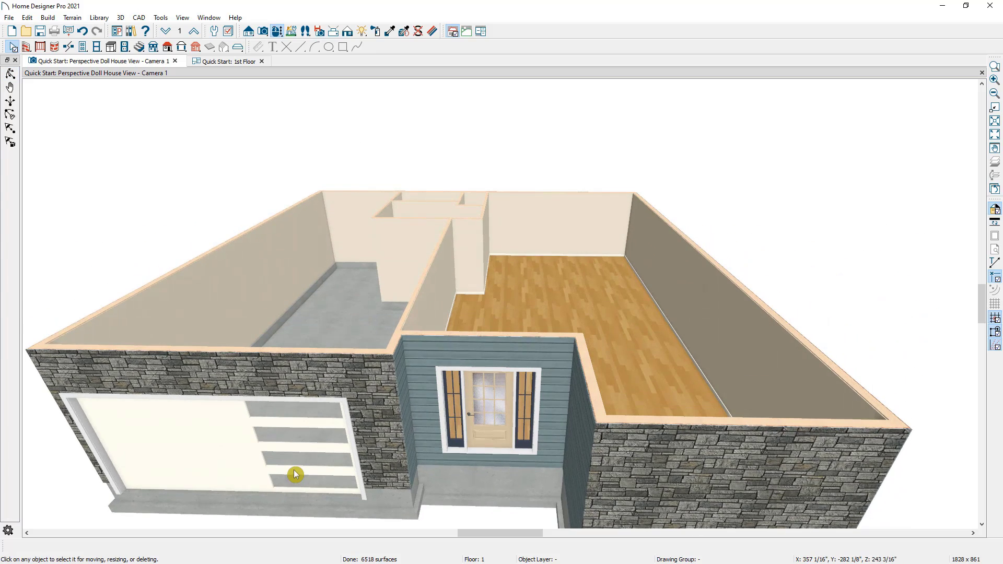
click(295, 474)
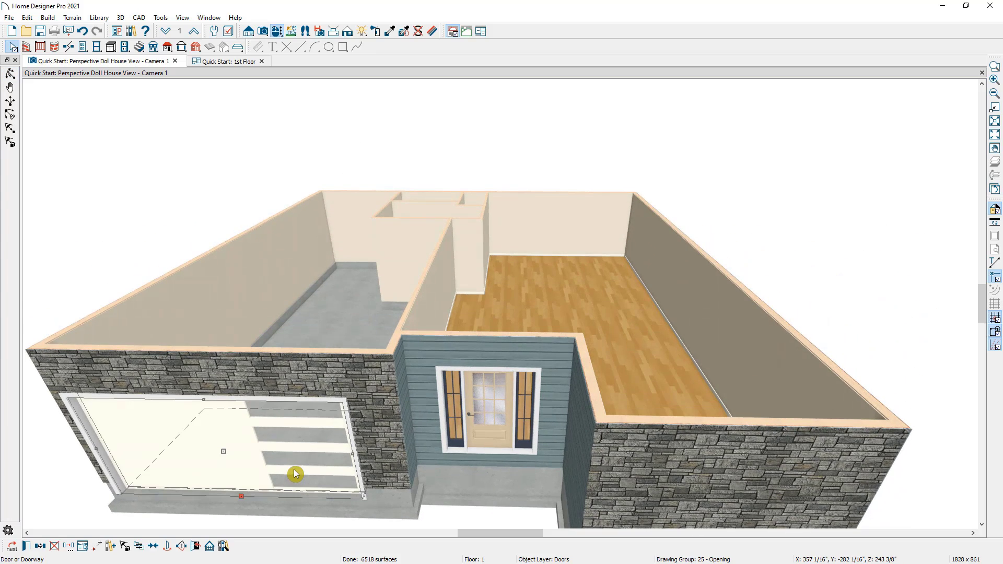
click(155, 548)
click(253, 354)
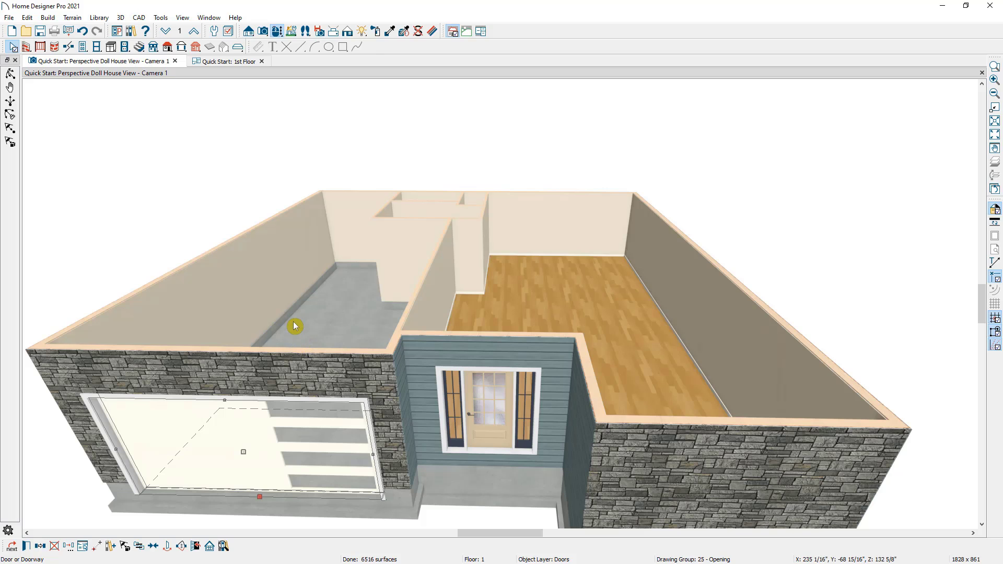
key(Escape)
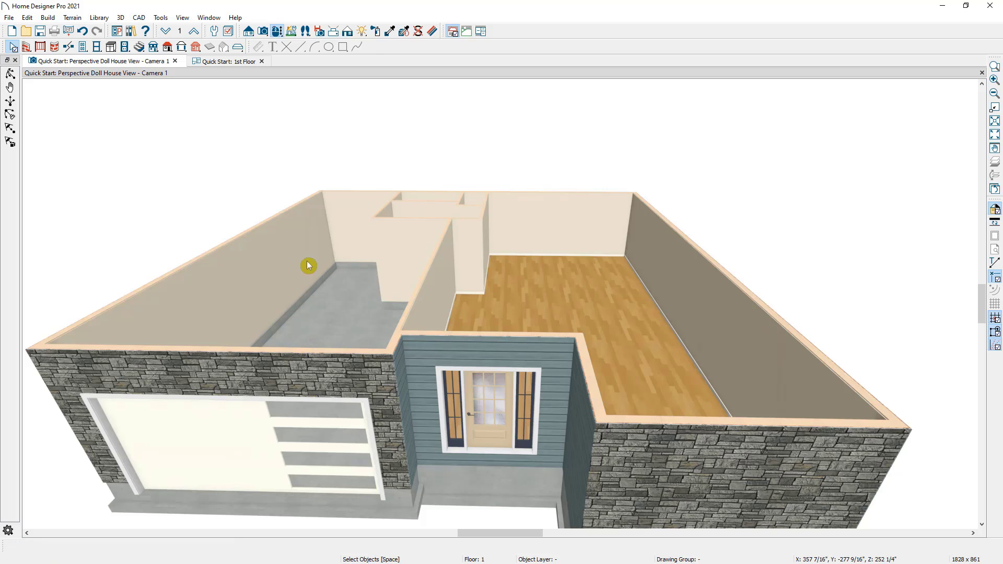
Step: Place a hinged door in the wall between the garage and the small wood-floored room, near the outer corner
drag(287, 92, 448, 410)
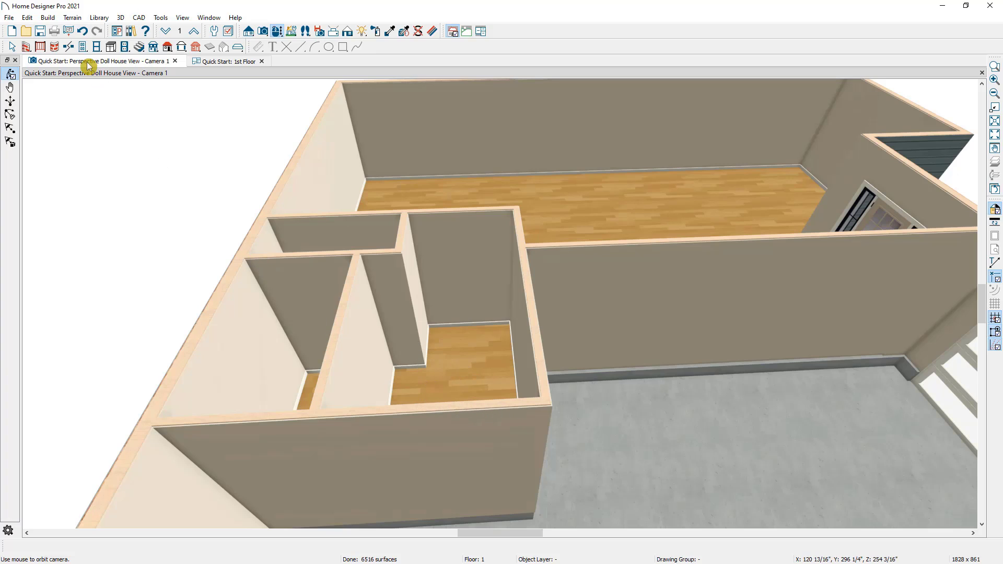
click(83, 47)
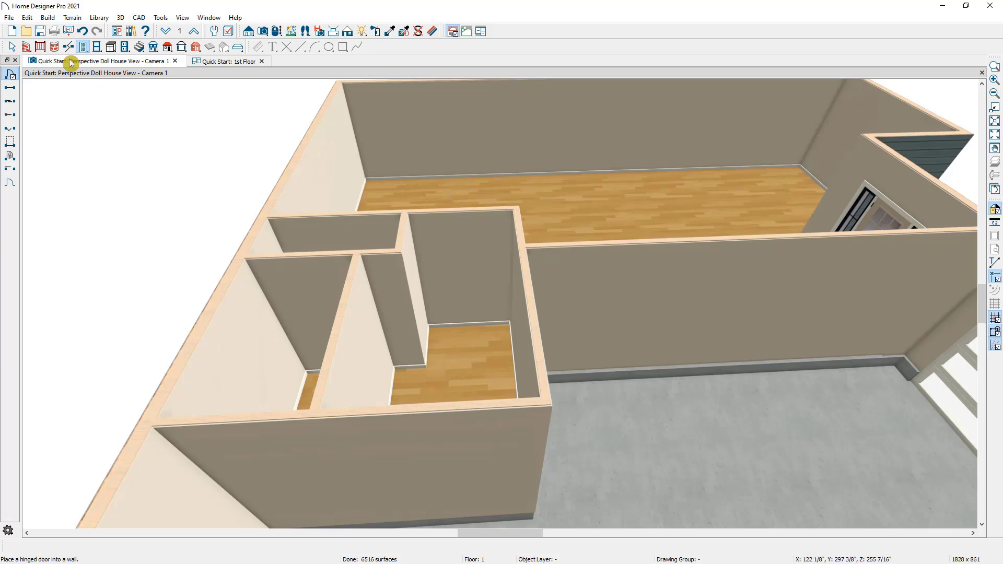
click(11, 78)
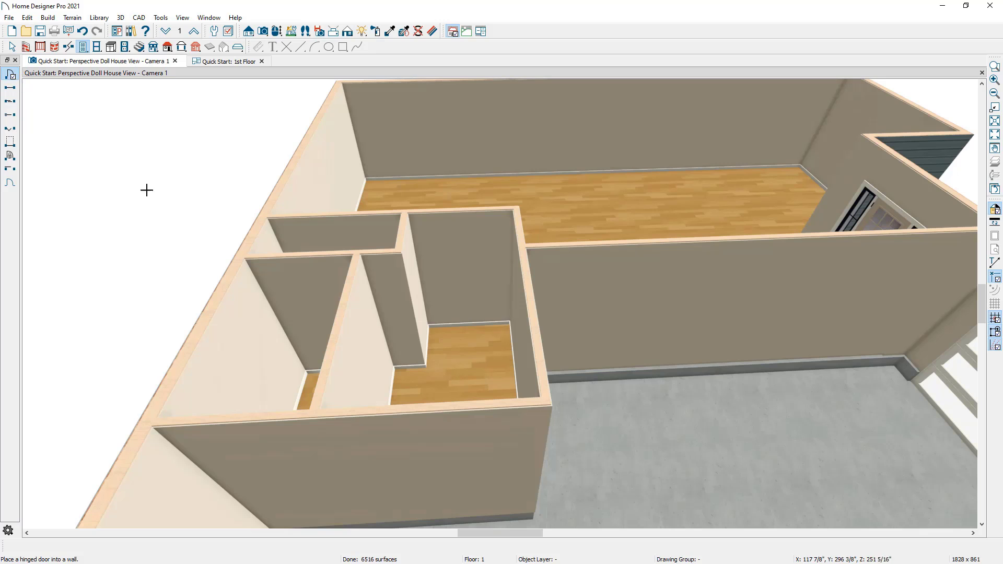
click(476, 419)
middle_drag(476, 418, 462, 367)
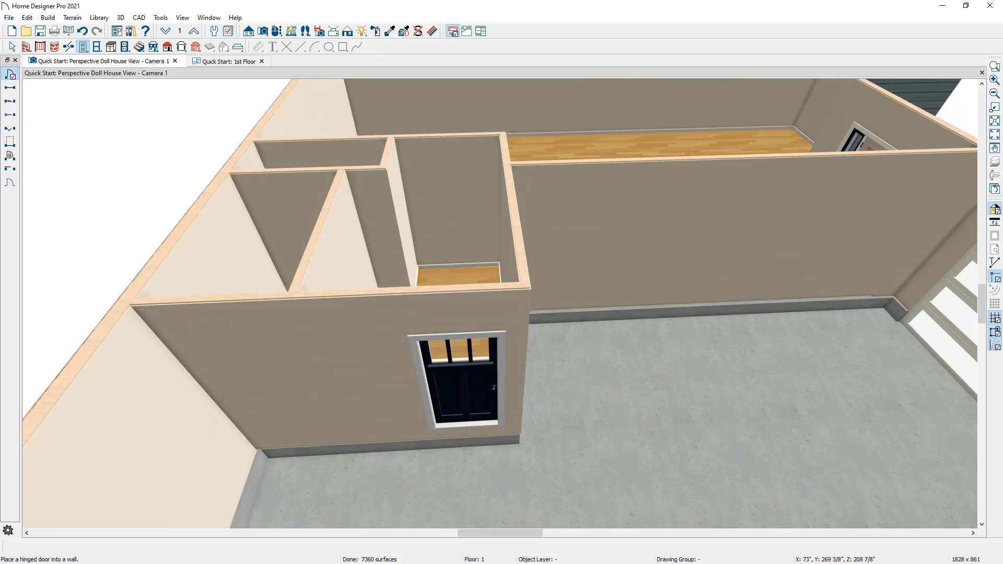
Step: Switch the garage entry door's hinge to the other side of its opening and show the door open
key(space)
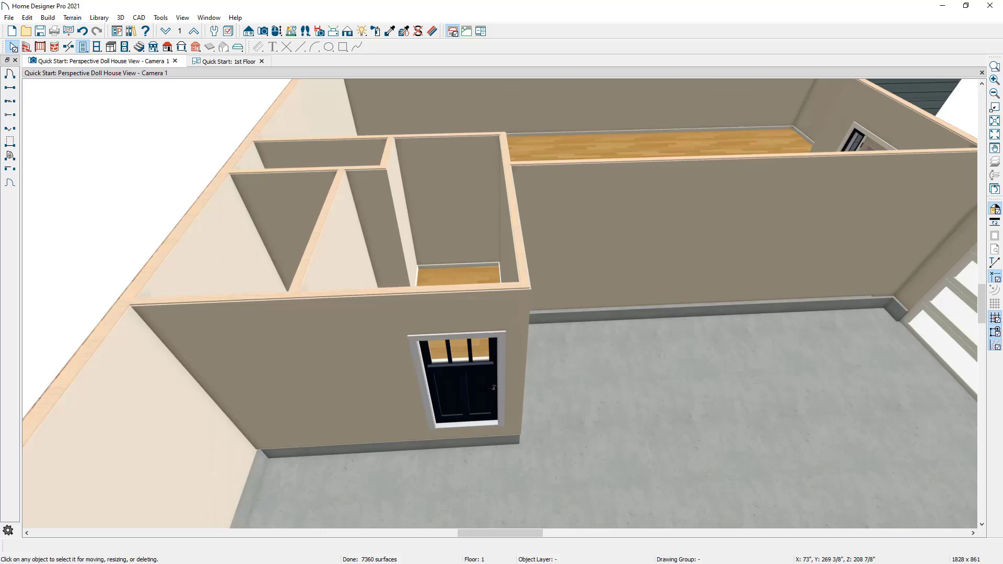
click(487, 394)
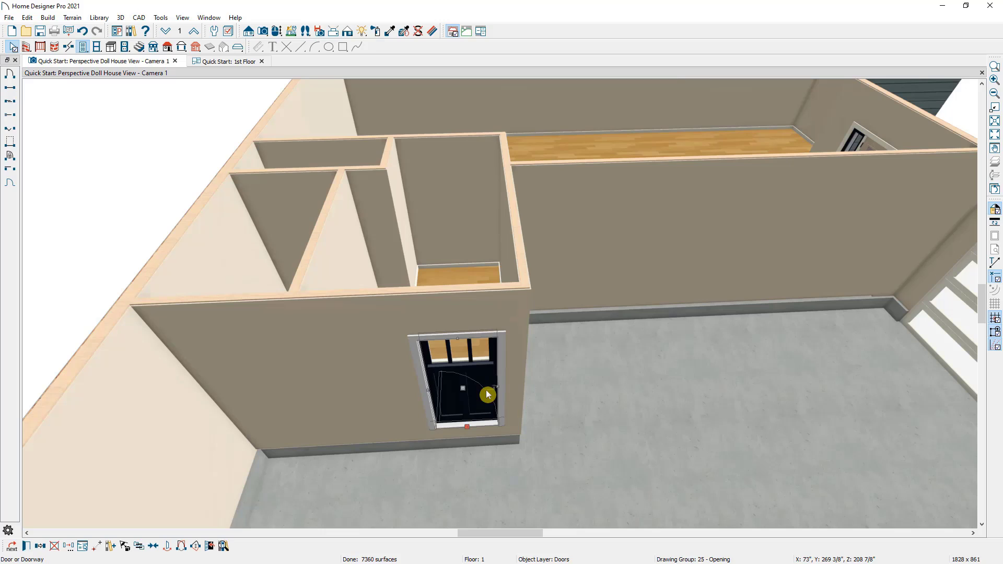
click(183, 547)
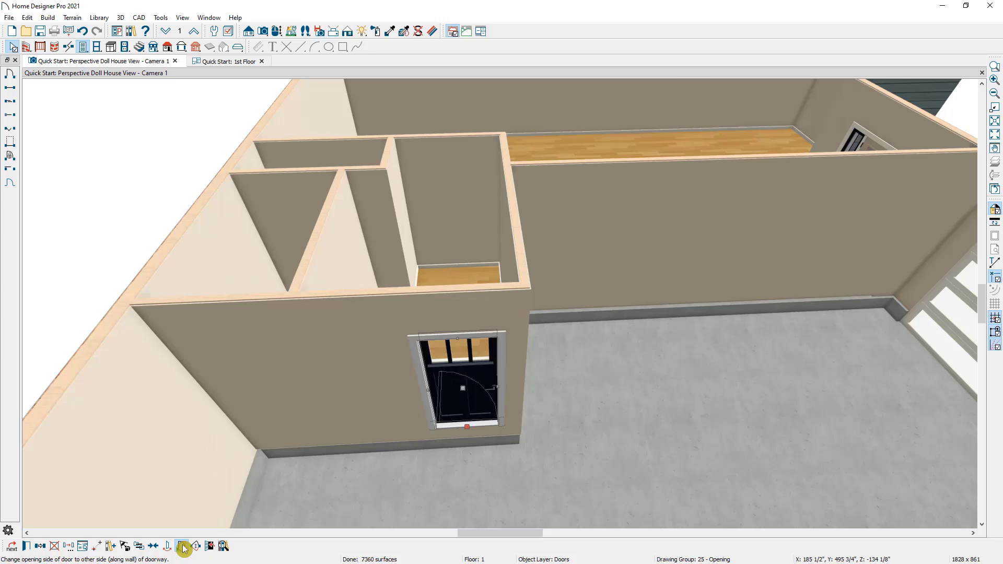
click(211, 547)
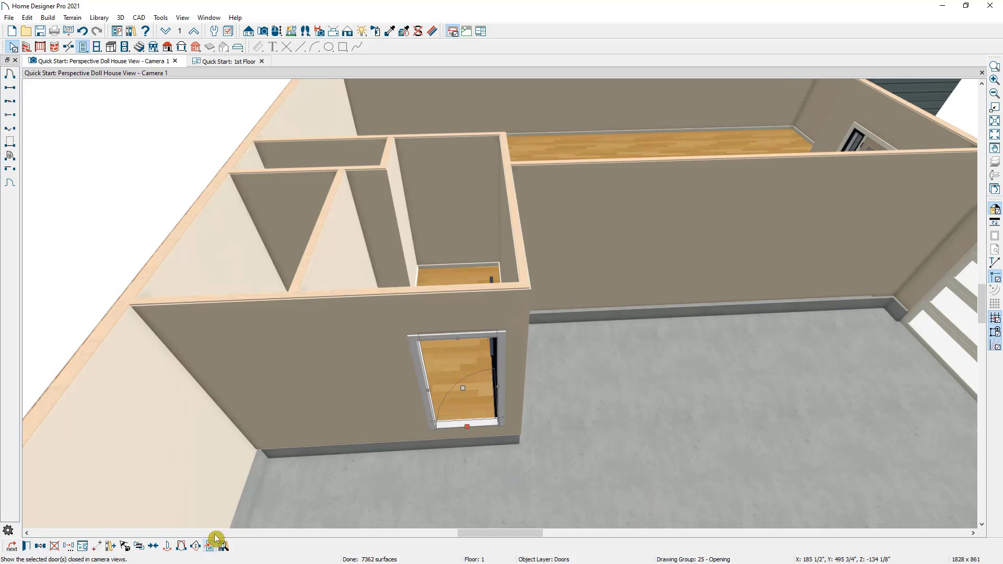
scroll(339, 451, up, 1)
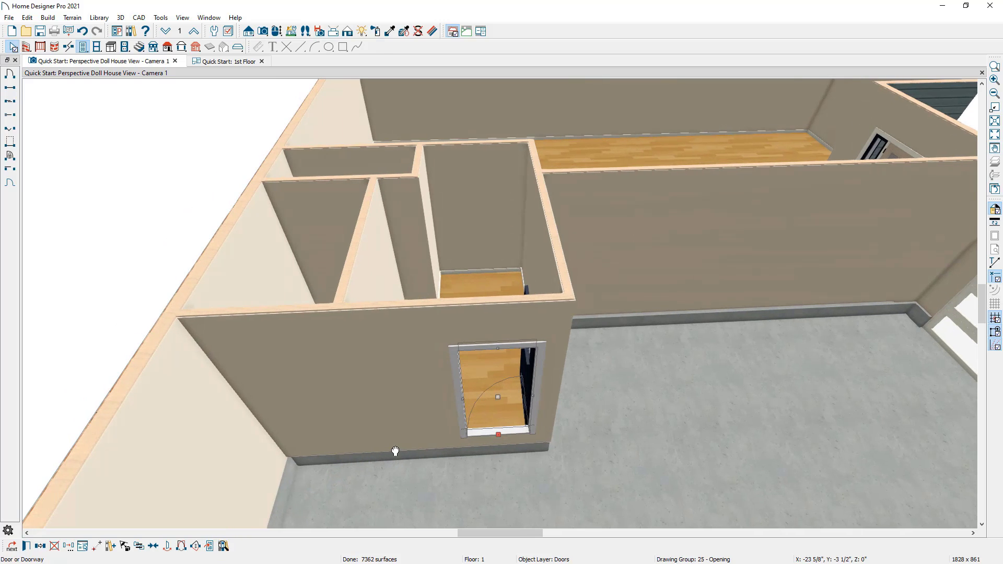
Step: Change the style of the hinged door between the garage and the small room to Slab
click(277, 33)
drag(331, 129, 462, 193)
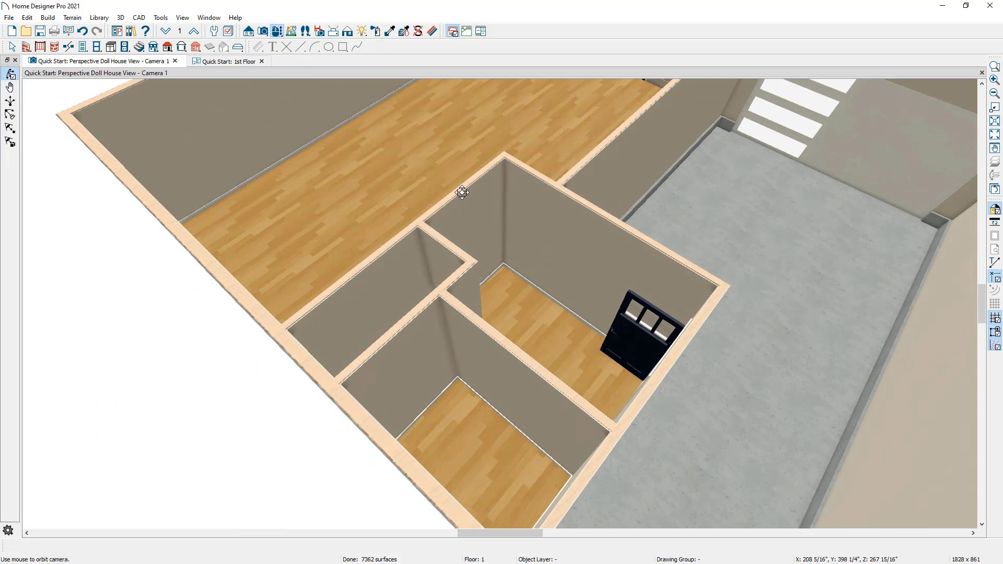
key(space)
click(648, 345)
double_click(648, 349)
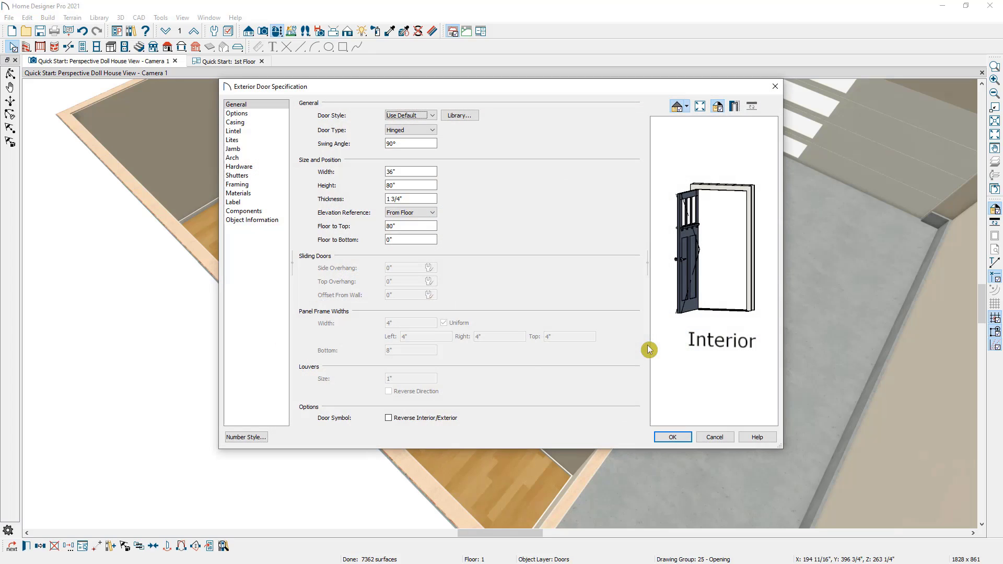
click(408, 116)
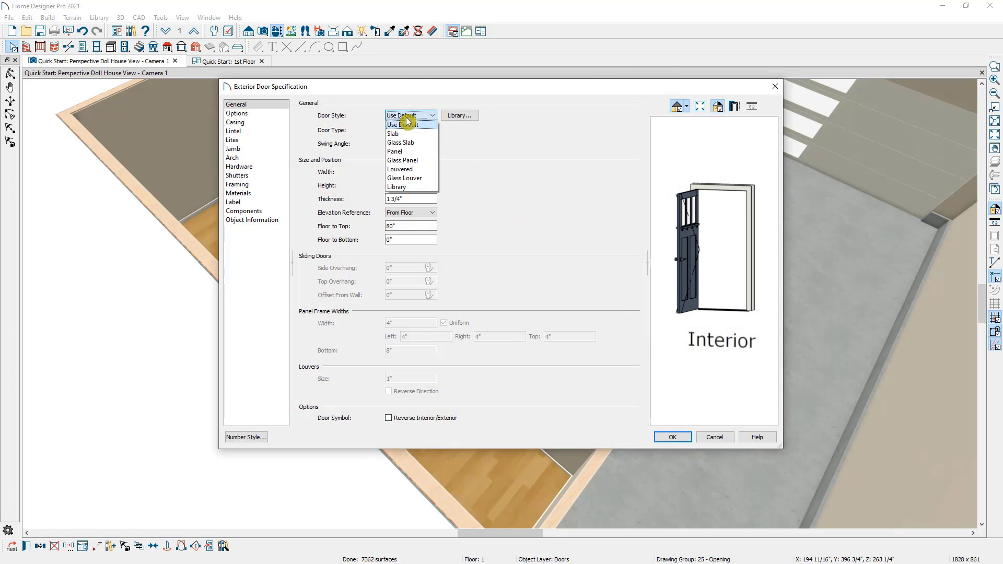
click(409, 134)
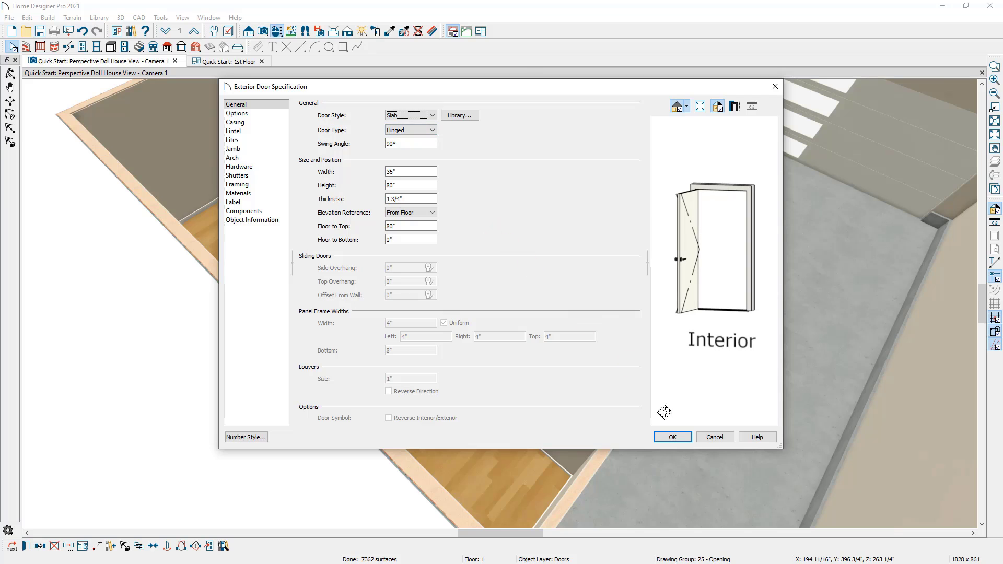
click(673, 437)
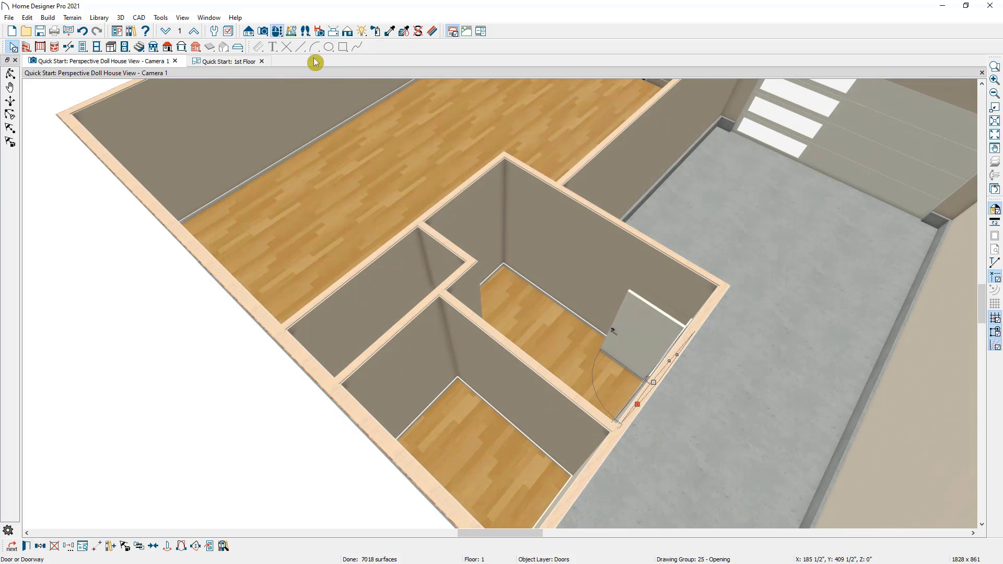
Step: Place a hinged interior door in the partition wall between the two adjoining small rooms, near the closet corner
key(alt+o)
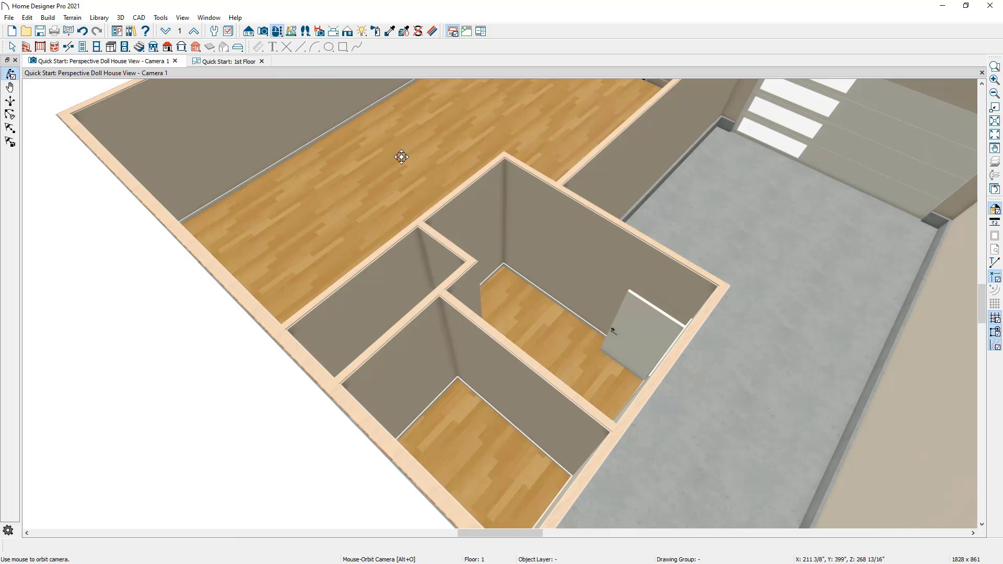
drag(401, 156, 262, 184)
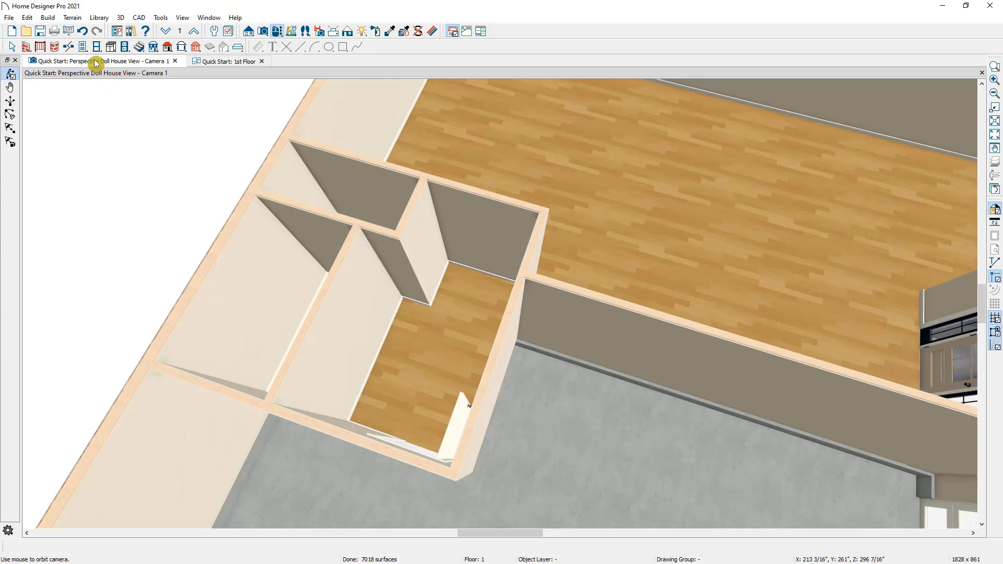
click(83, 46)
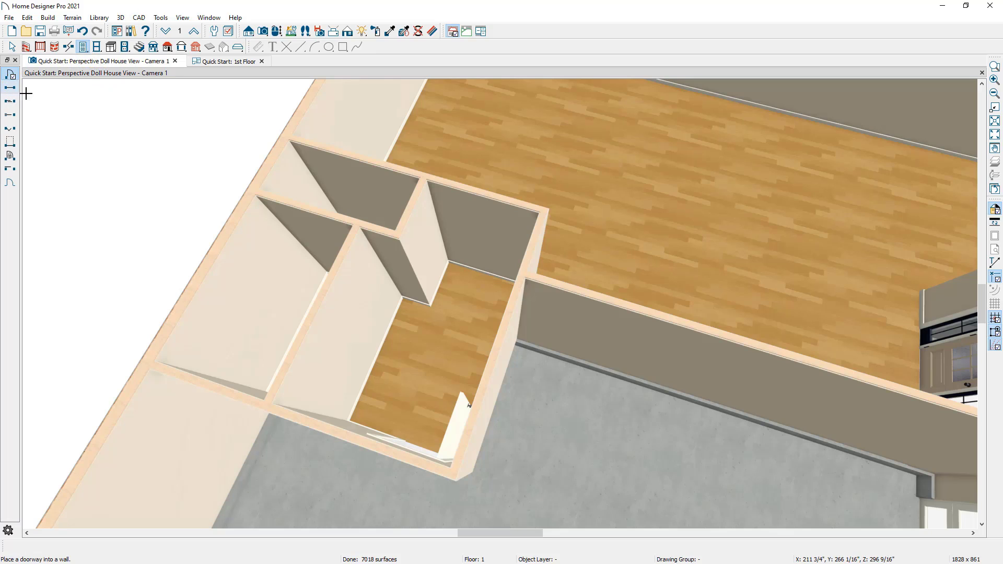
click(347, 270)
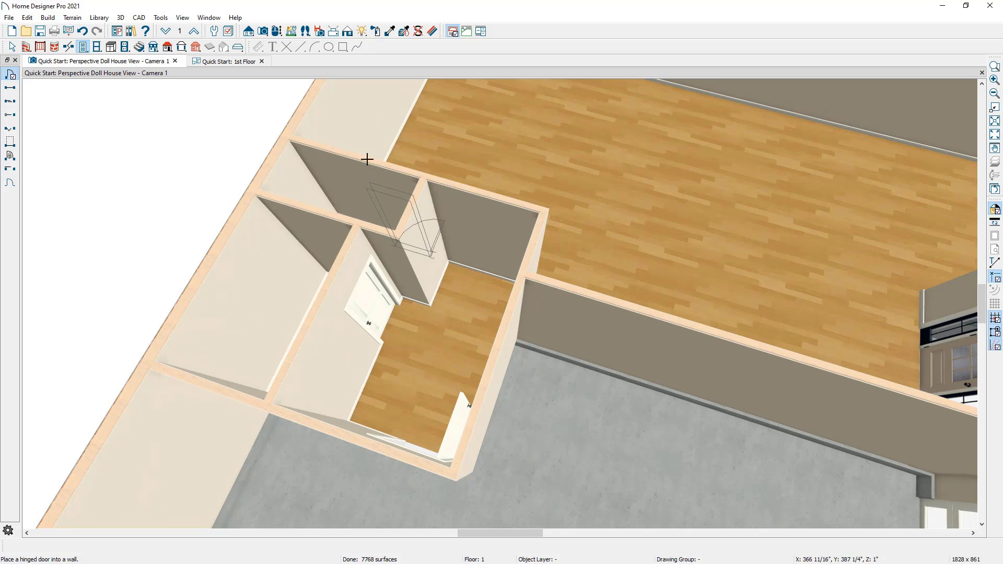
Step: Place a doorway in the wall between the small wood-floored room and the large room, near the garage-side corner
click(277, 31)
drag(283, 183, 393, 220)
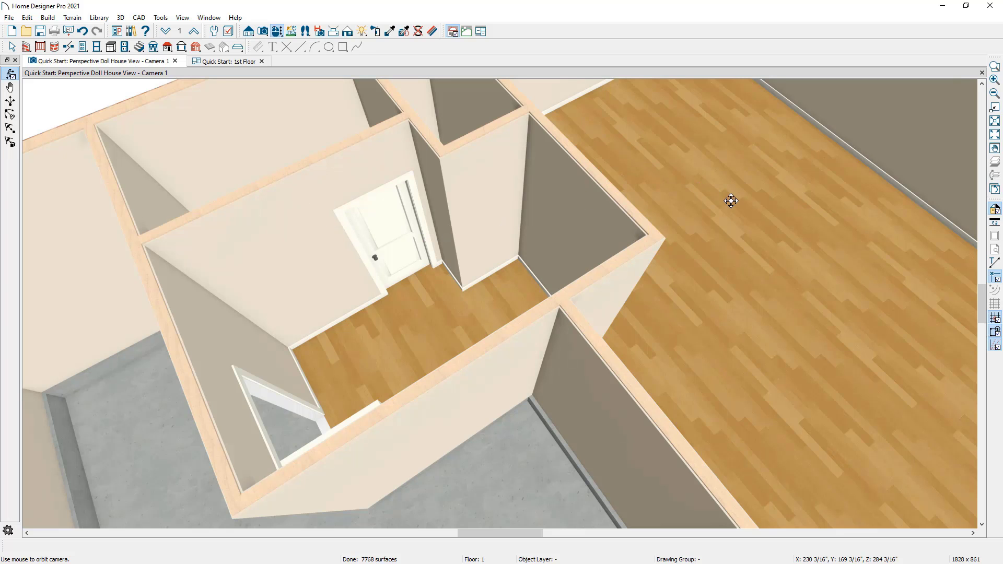
drag(731, 201, 537, 190)
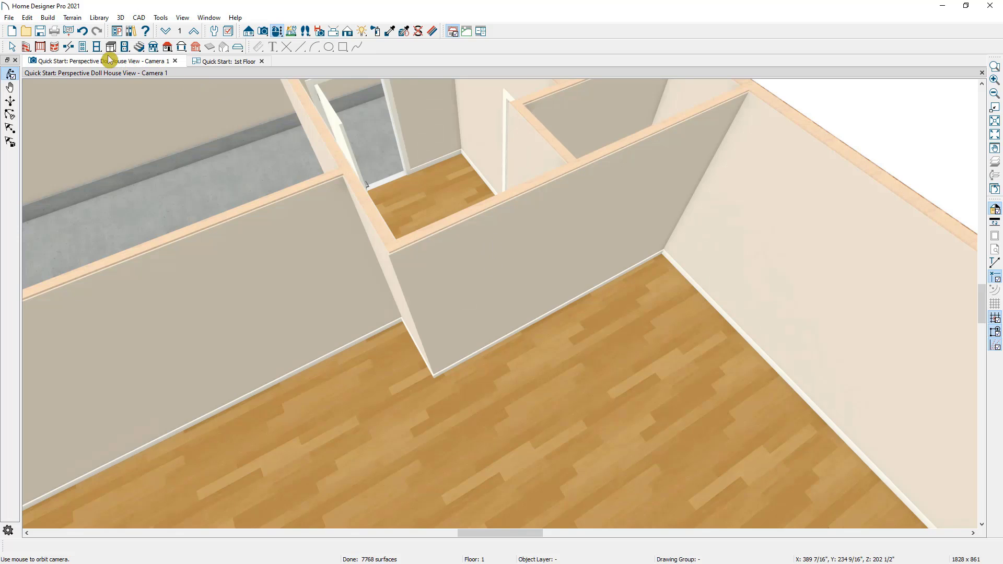
click(83, 46)
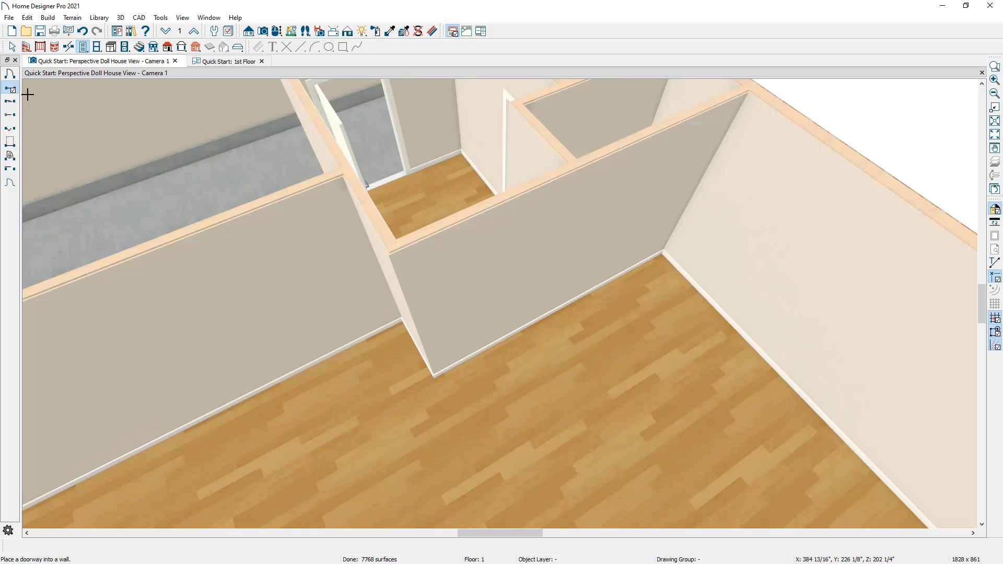
click(491, 273)
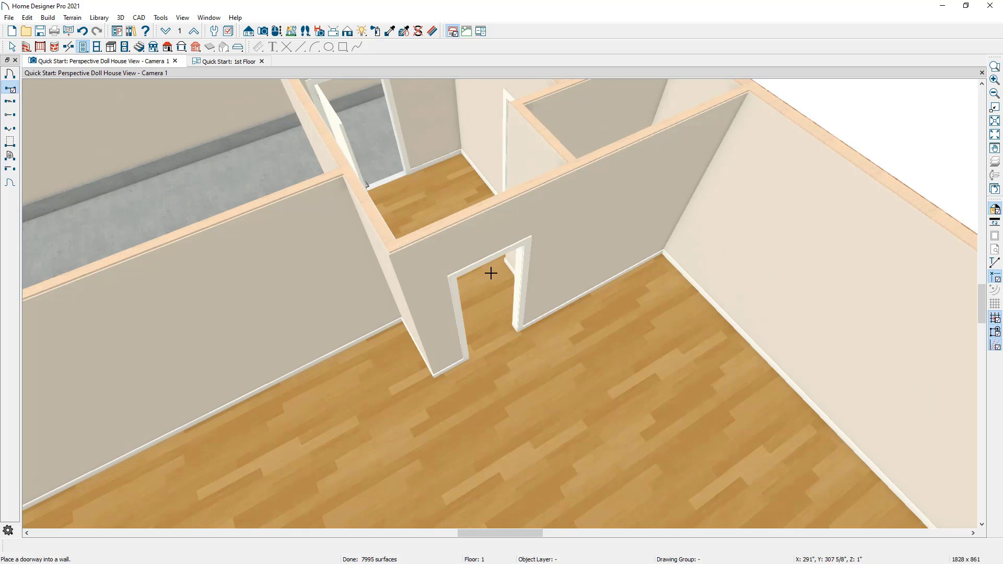
Step: Shift the new doorway and the small room's garage-side wall slightly toward the exterior wall
middle_drag(491, 274, 493, 358)
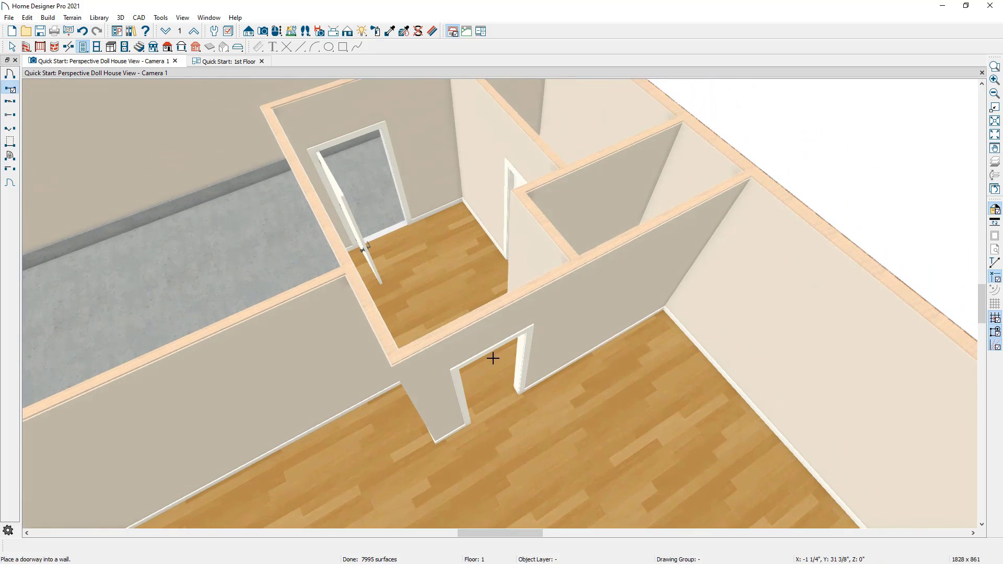
key(space)
click(520, 366)
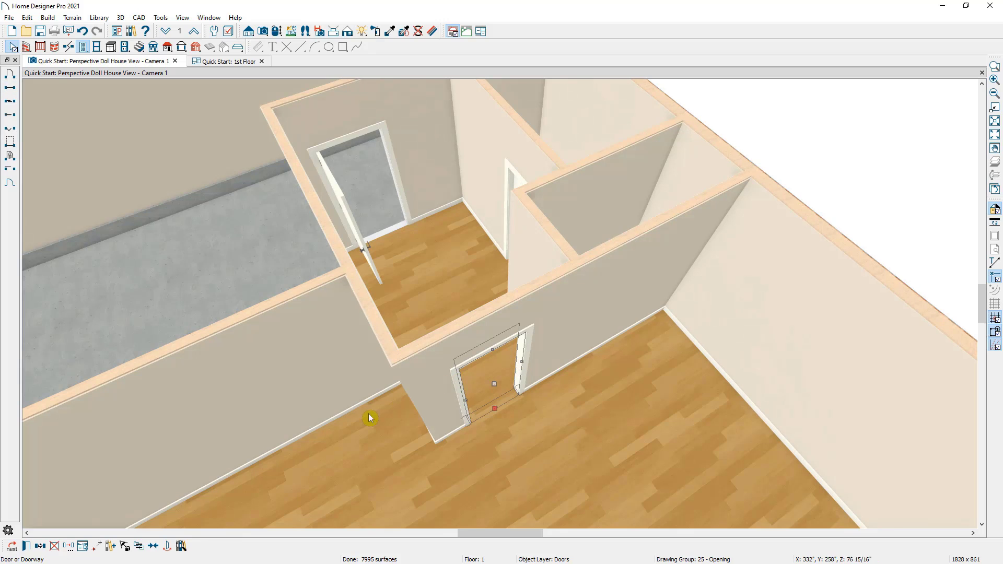
click(169, 543)
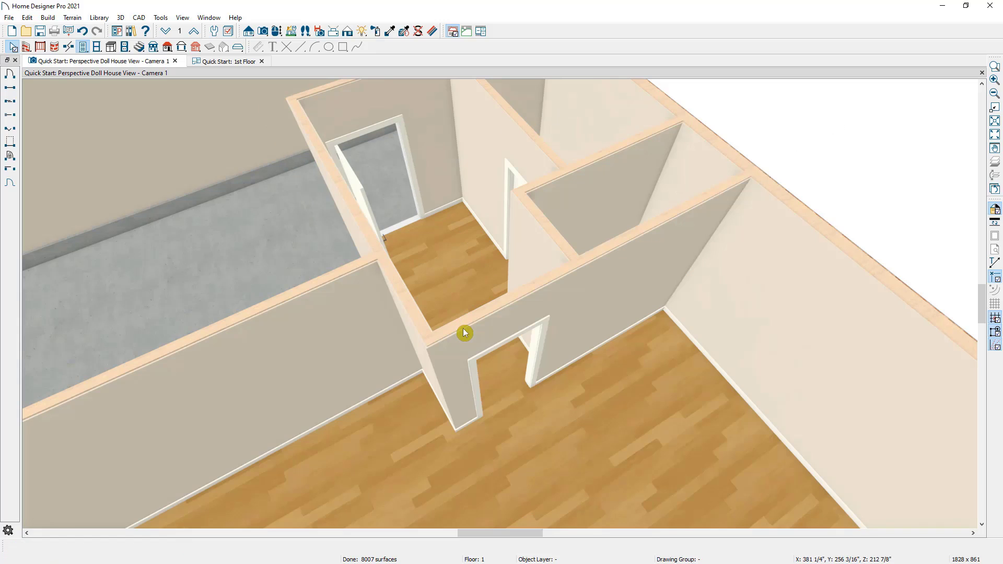
Step: Place a barn door in the same wall of the large room, between the doorway and the exterior wall
click(277, 31)
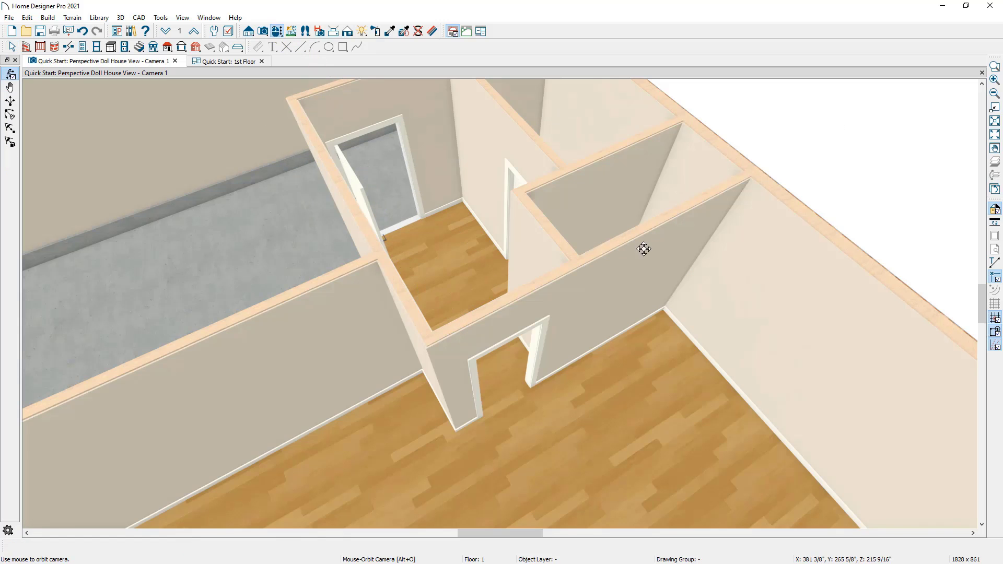
drag(645, 251, 617, 209)
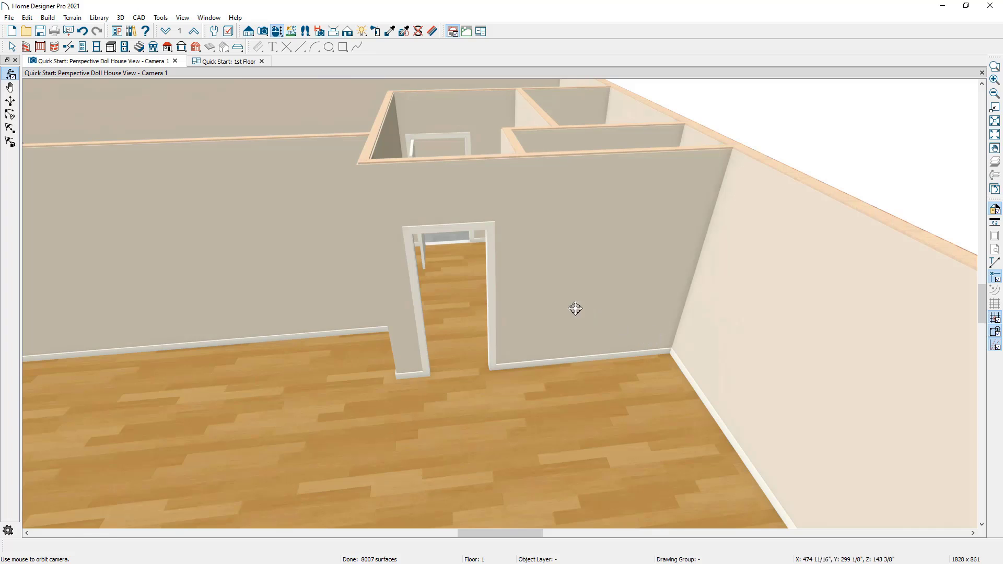
click(82, 47)
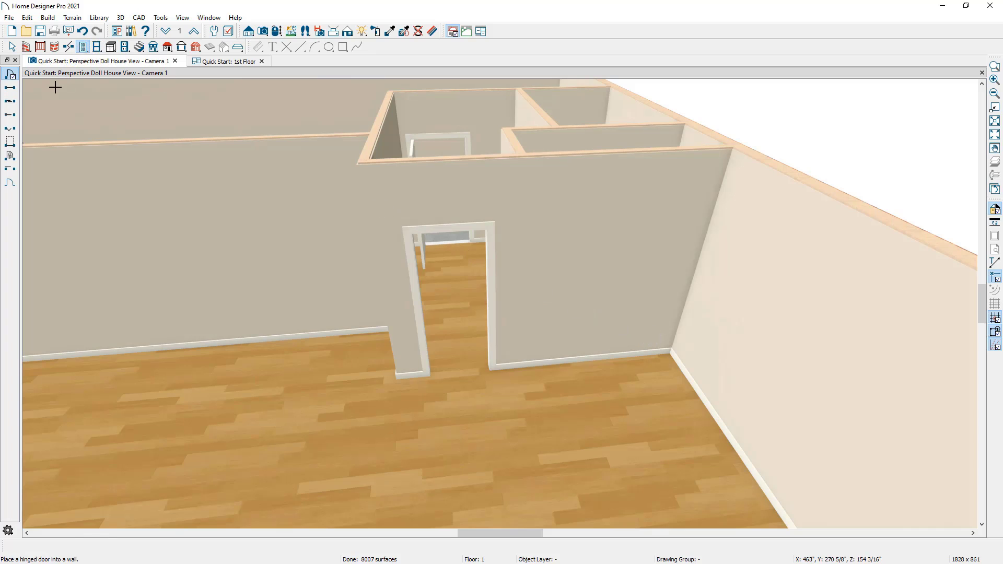
click(10, 169)
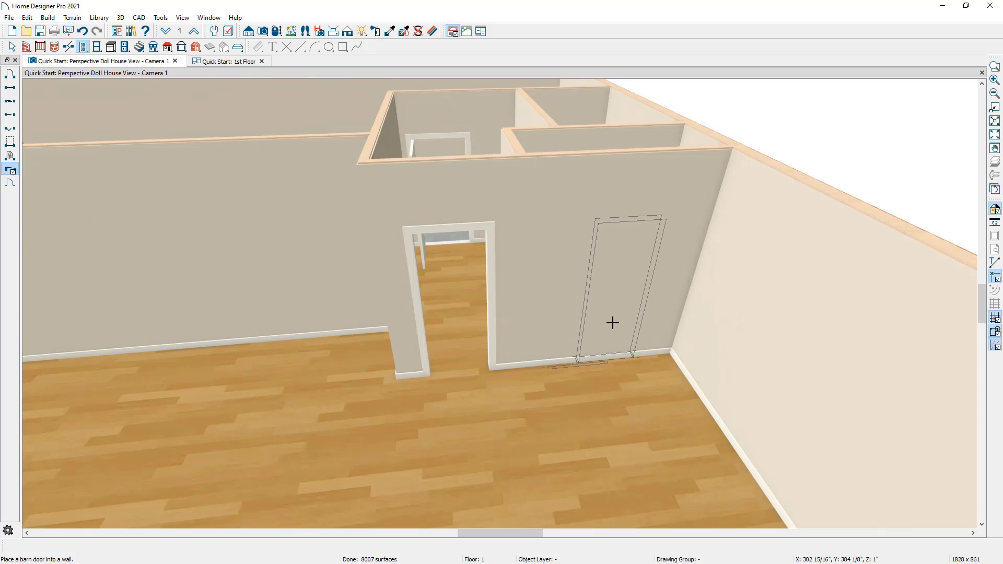
click(613, 323)
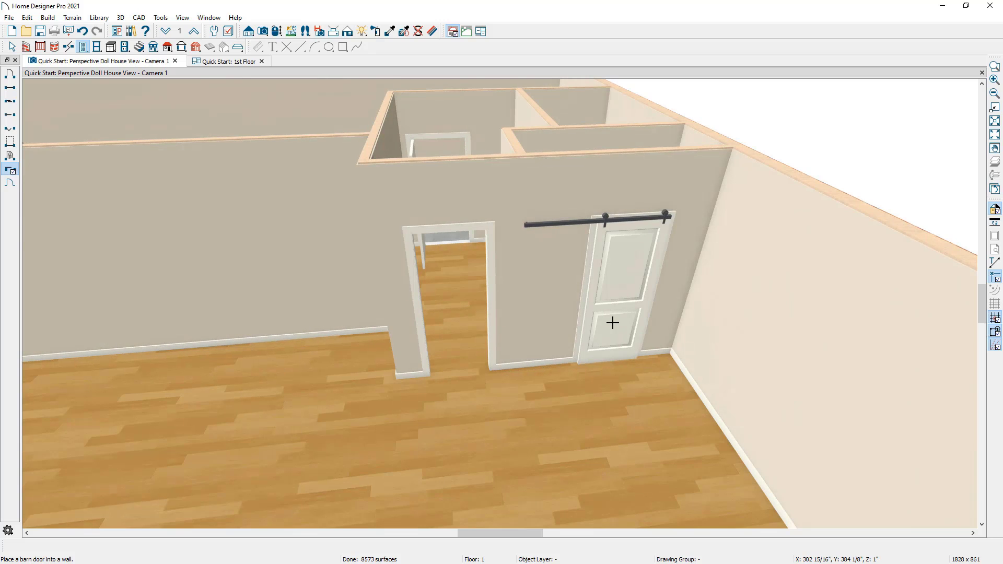
key(space)
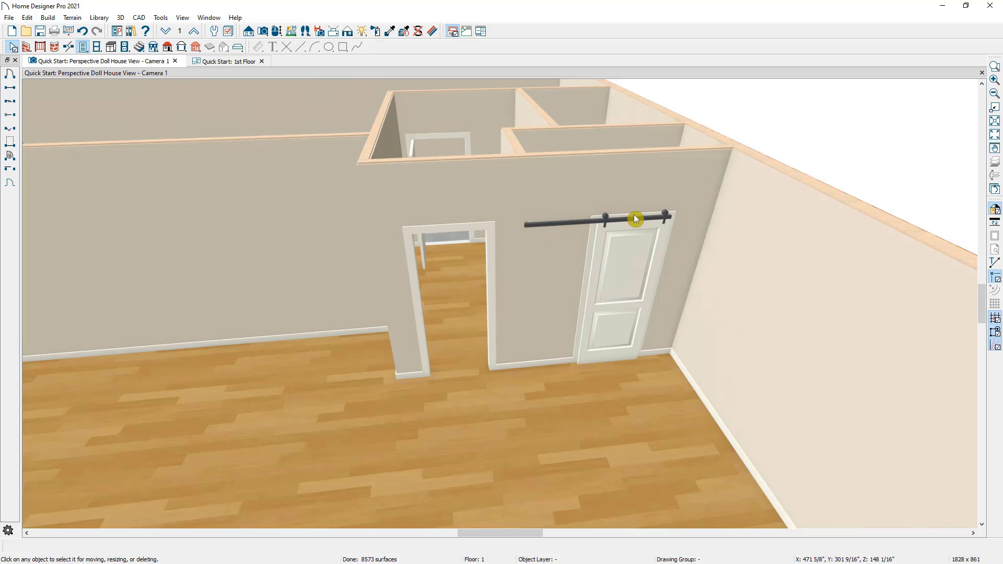
Step: Open the library's Home Designer Bonus Catalogs and expand the Hardware folder of Doors No.1 Sliding Barn
click(130, 33)
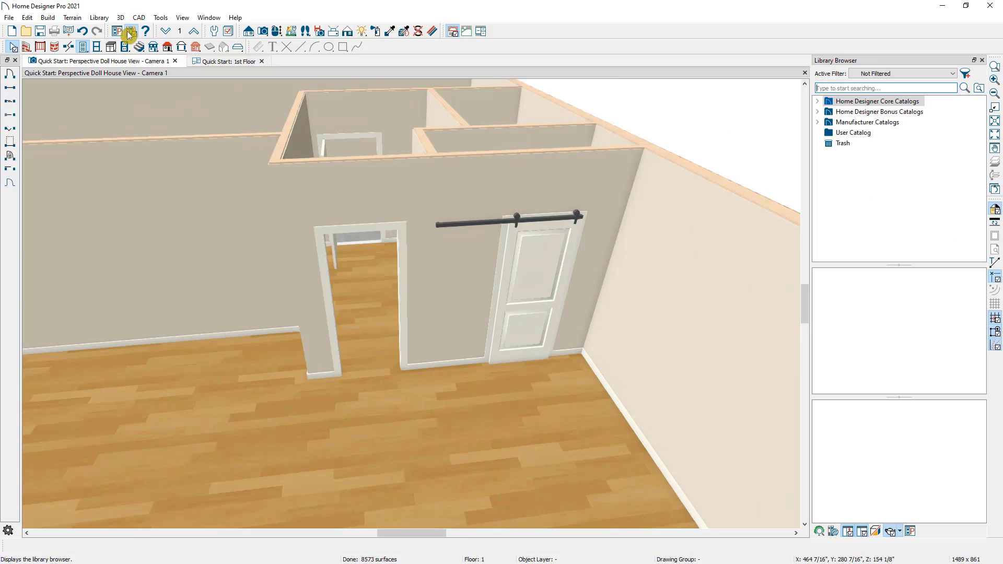
click(826, 114)
double_click(824, 114)
scroll(858, 187, down, 5)
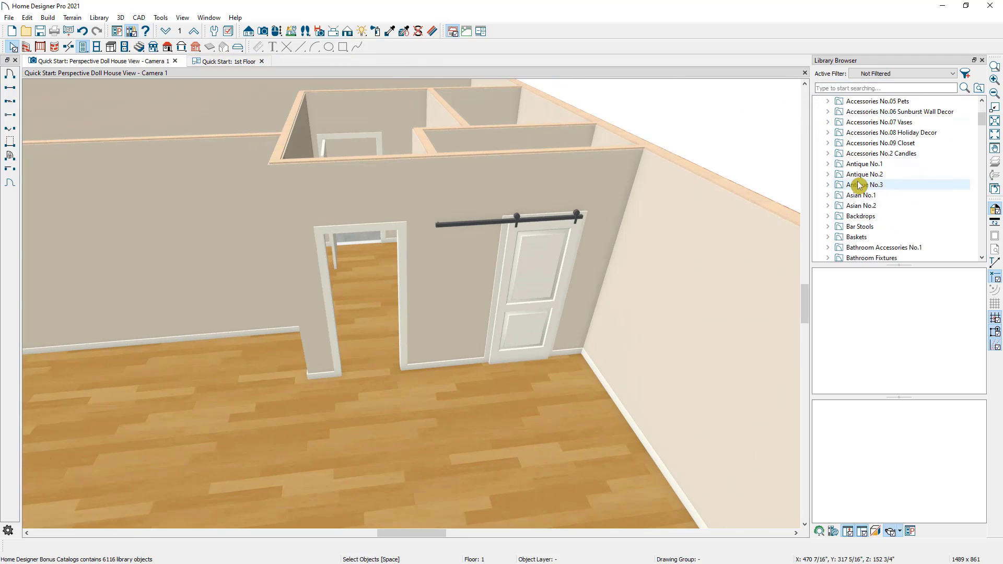
scroll(859, 188, down, 8)
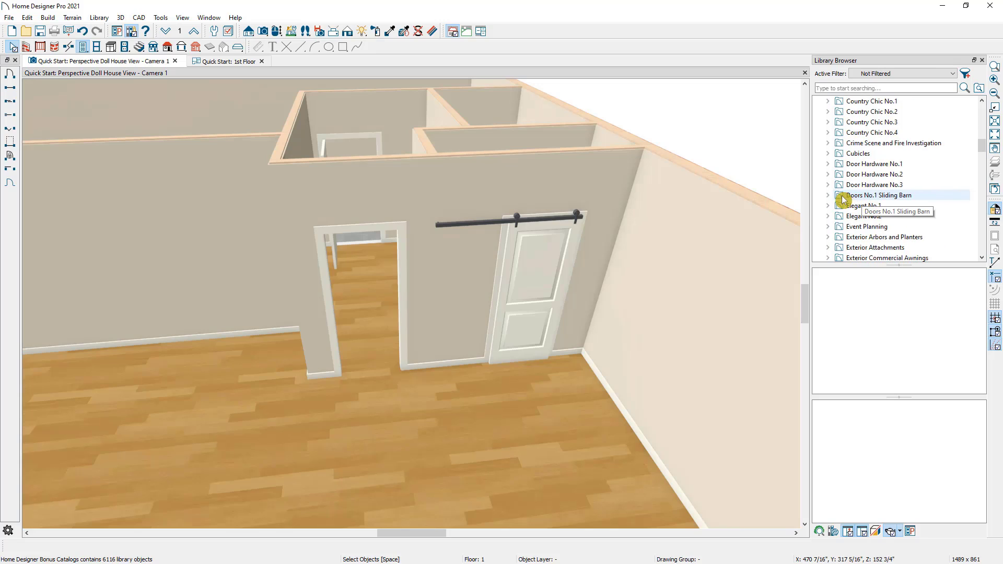
double_click(843, 199)
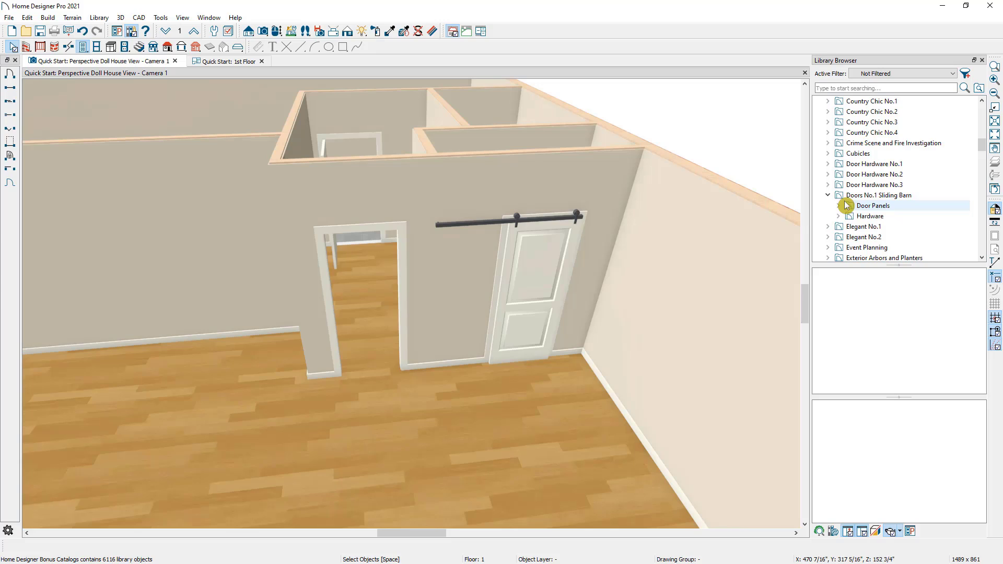
click(840, 215)
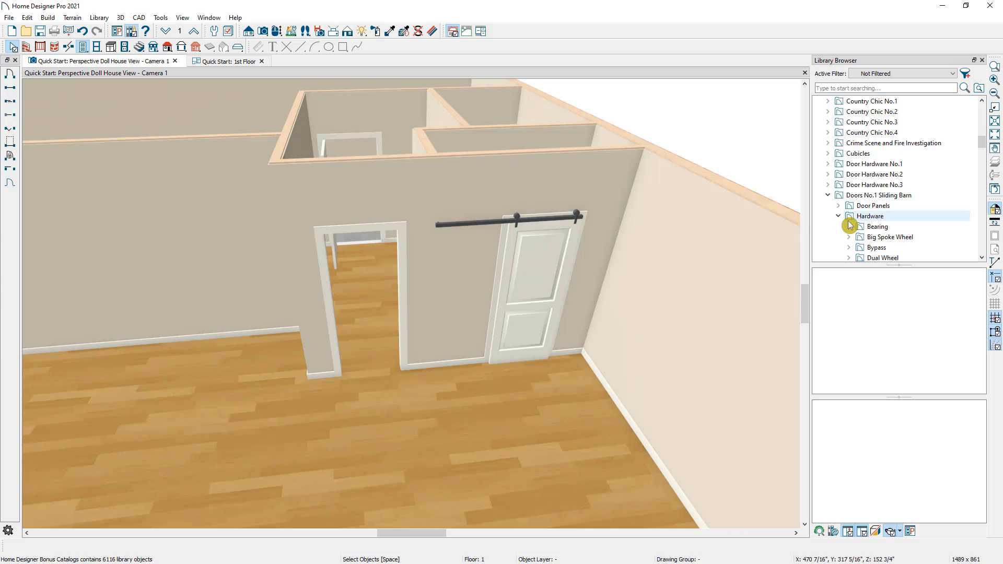
scroll(850, 225, down, 1)
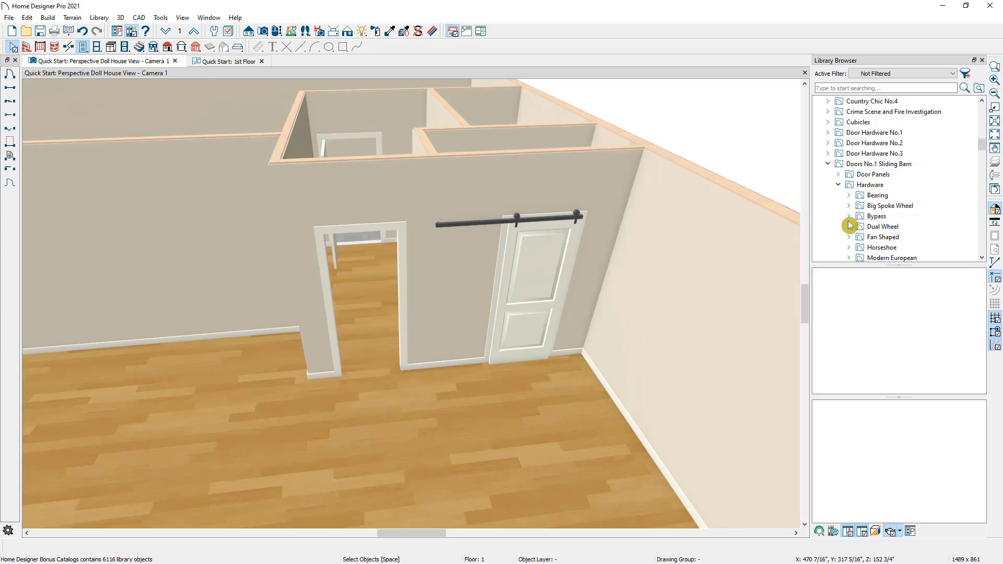
Step: Replace the barn door's hardware with the Big Spoke Wheel Track and the Big Spoke Wheel Roller
click(848, 206)
click(888, 205)
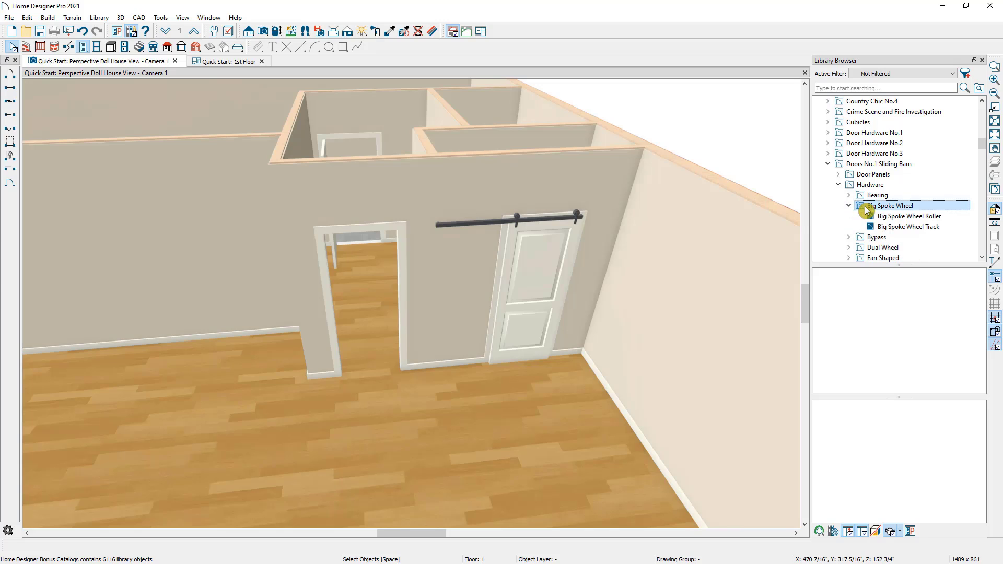
click(885, 227)
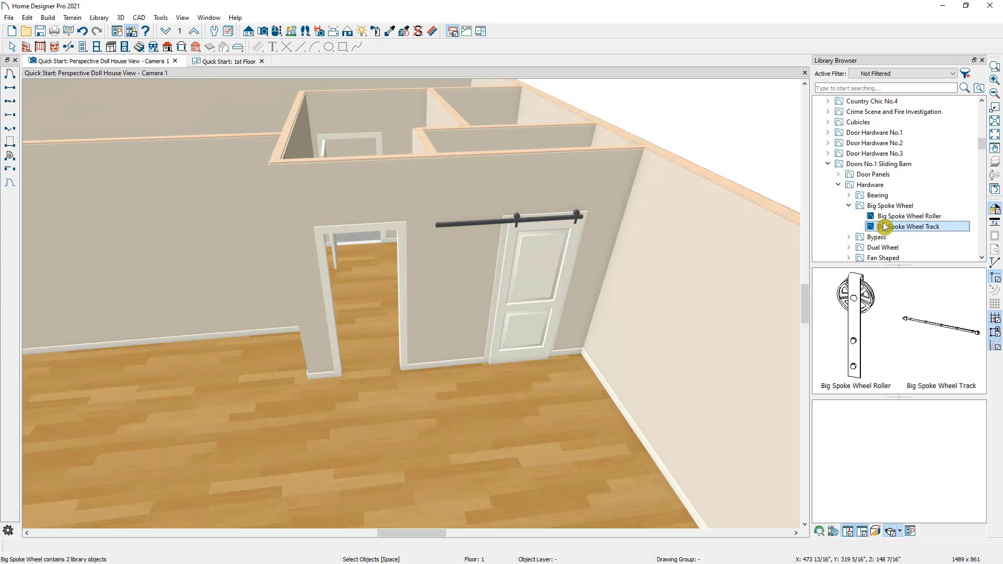
click(501, 230)
click(914, 216)
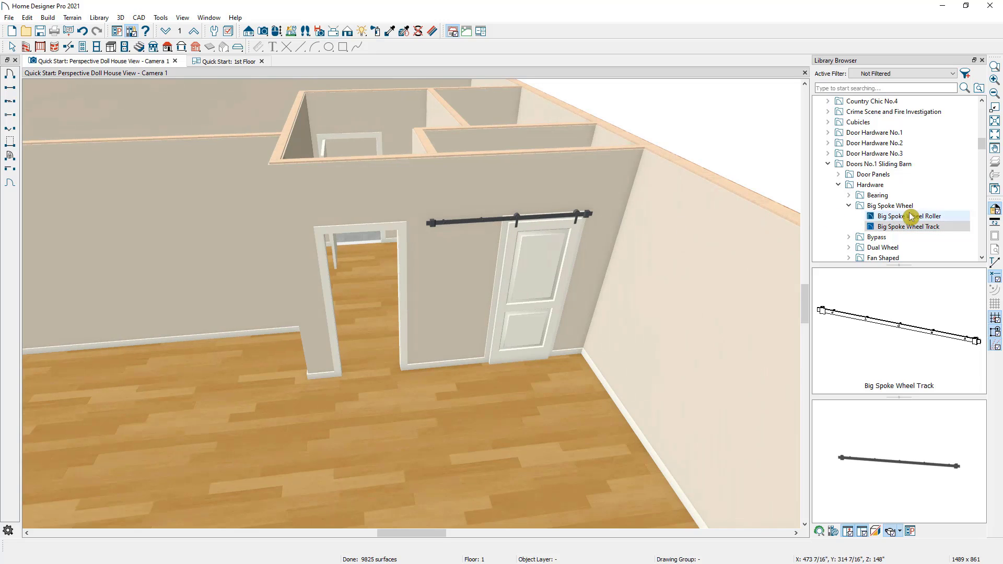
click(586, 218)
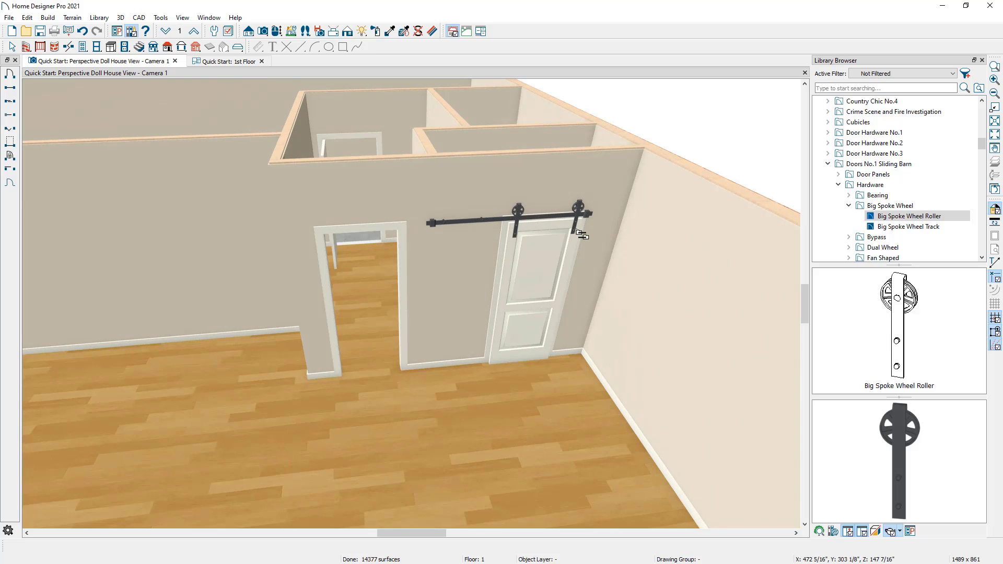
Step: Replace the barn door's panel with the wooden X-Brace door from the sliding barn Door Panels folder
click(838, 174)
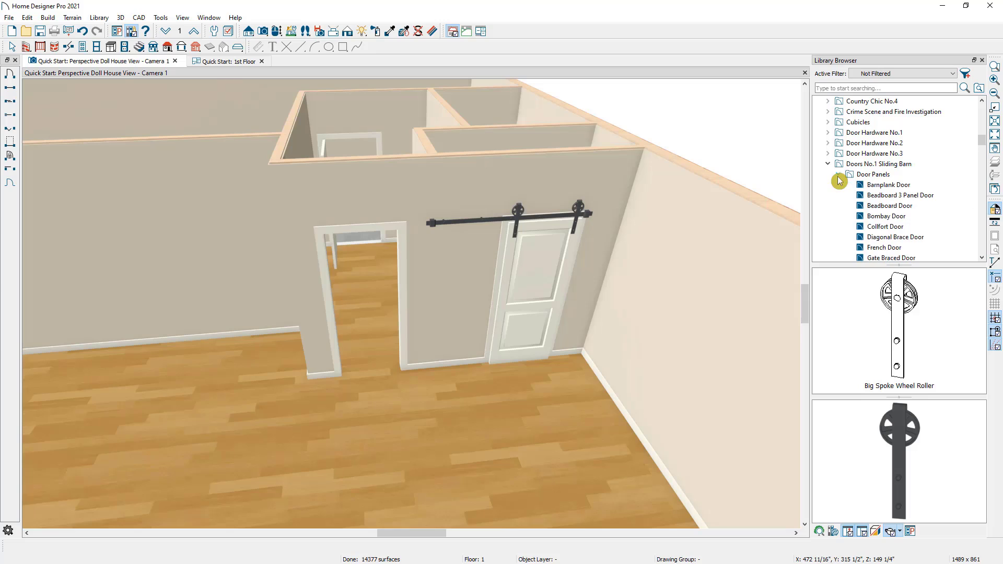
click(850, 179)
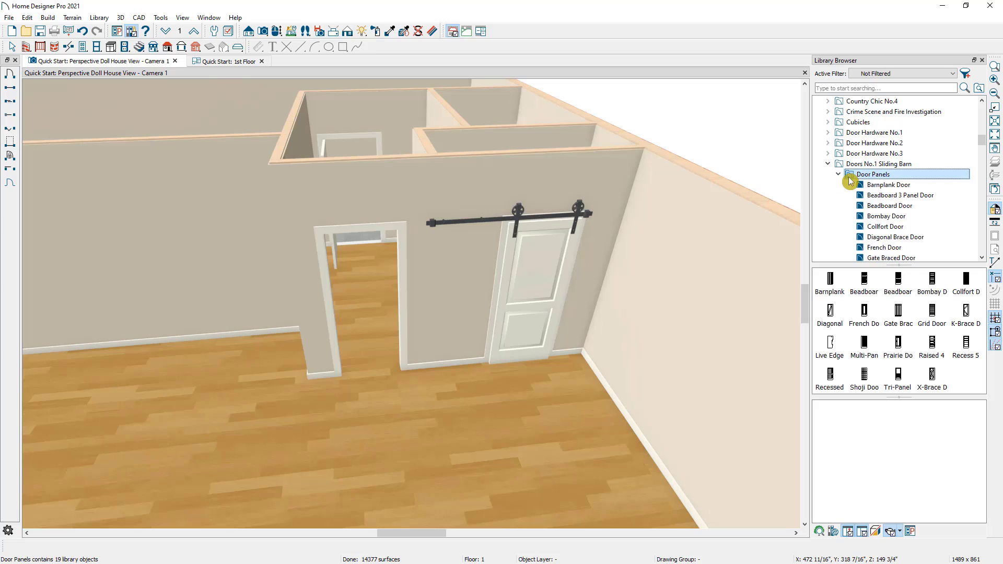
click(933, 374)
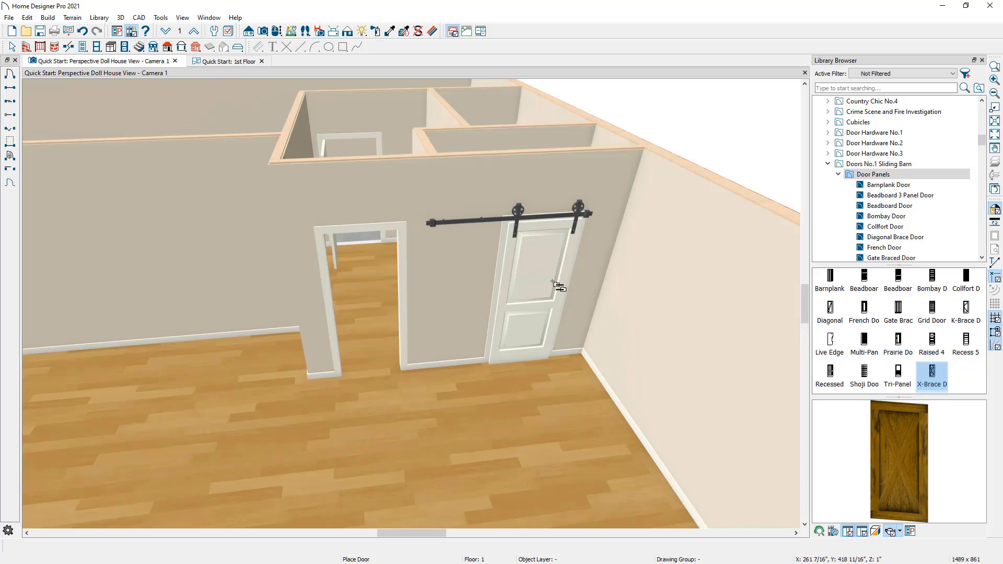
click(559, 286)
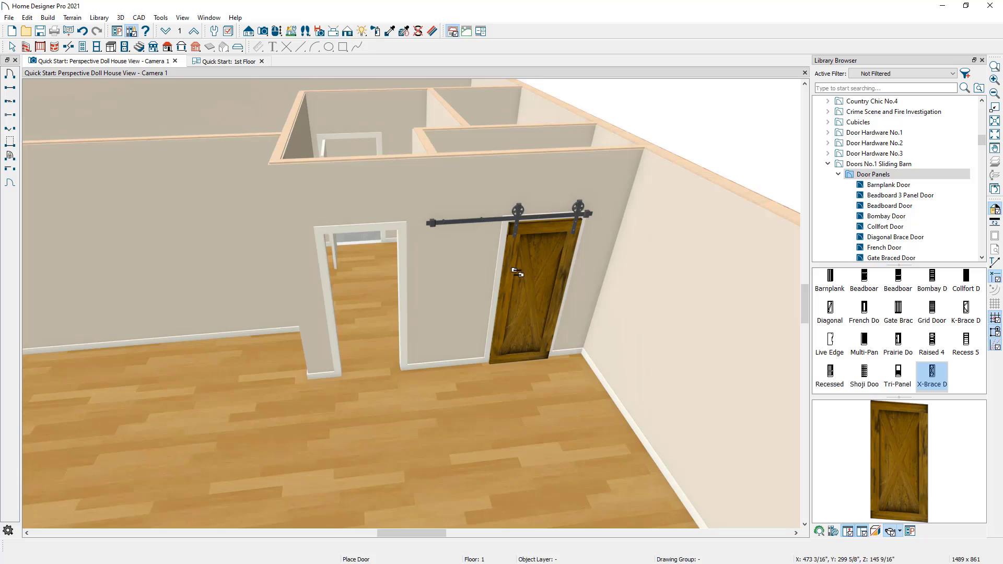
Step: Place a hinged door in the large room's exterior wall, close to the corner beside the barn door
click(277, 31)
drag(363, 159, 540, 246)
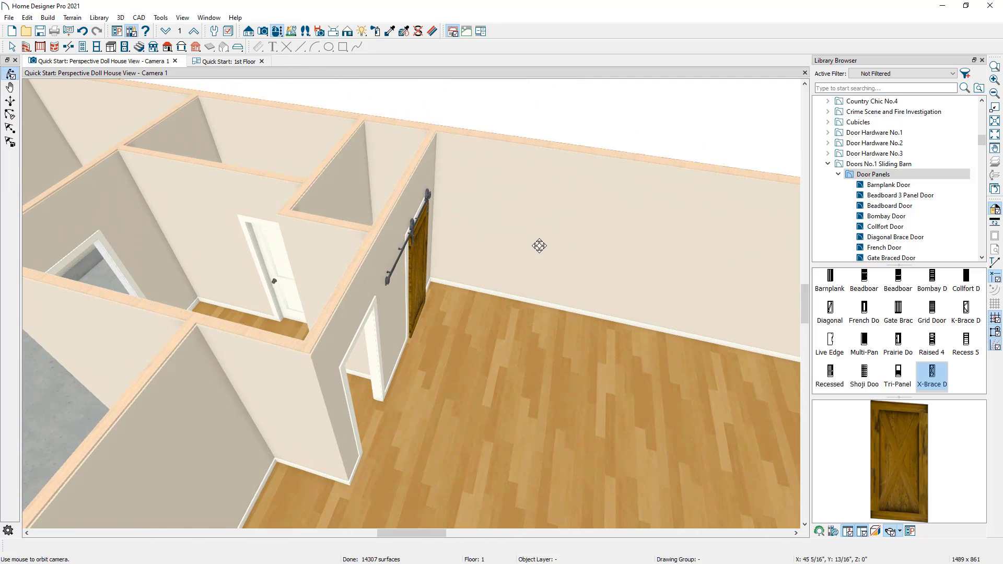
click(84, 47)
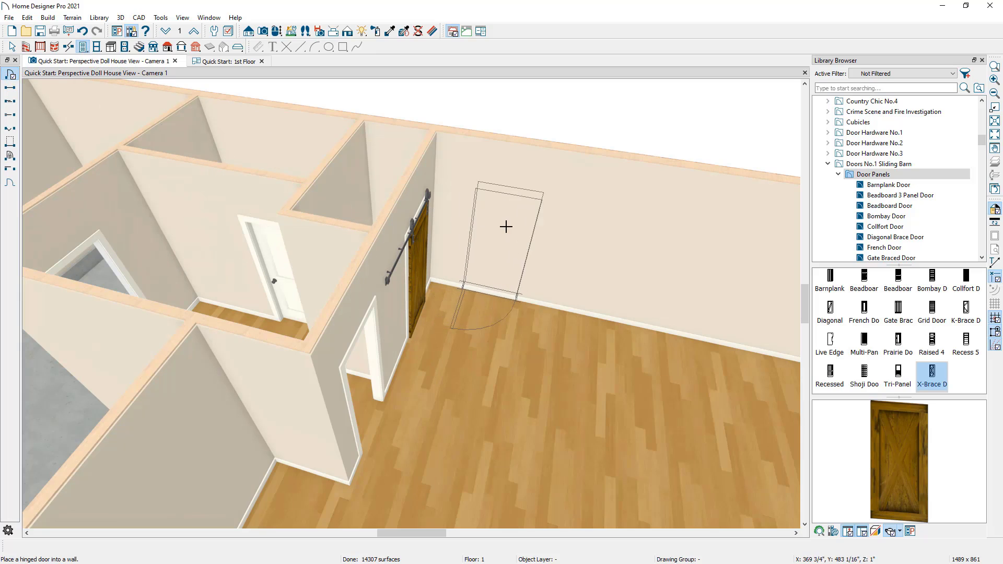
click(508, 228)
scroll(527, 239, up, 3)
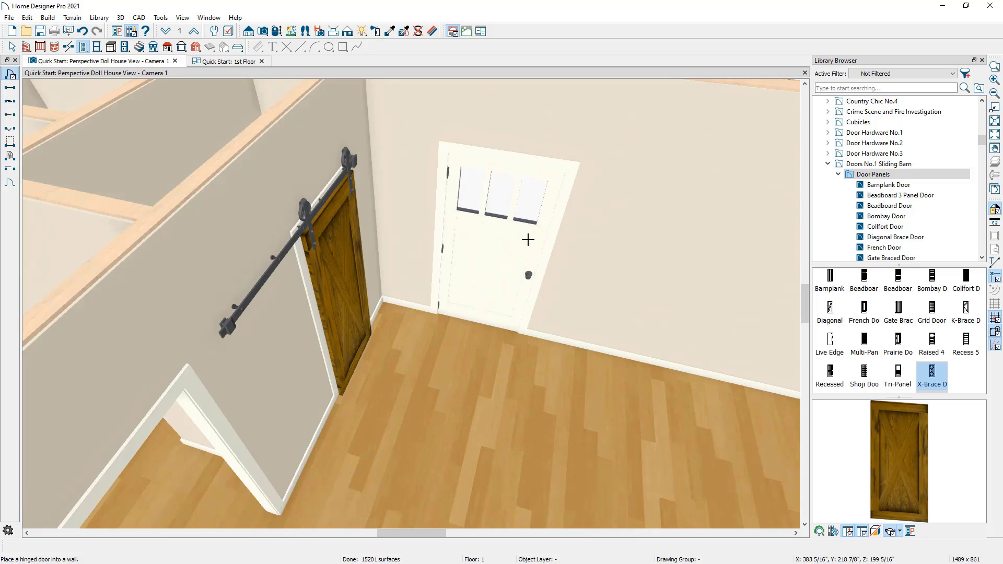
Step: Change the style of the new exterior hinged door to Glass Panel
double_click(528, 239)
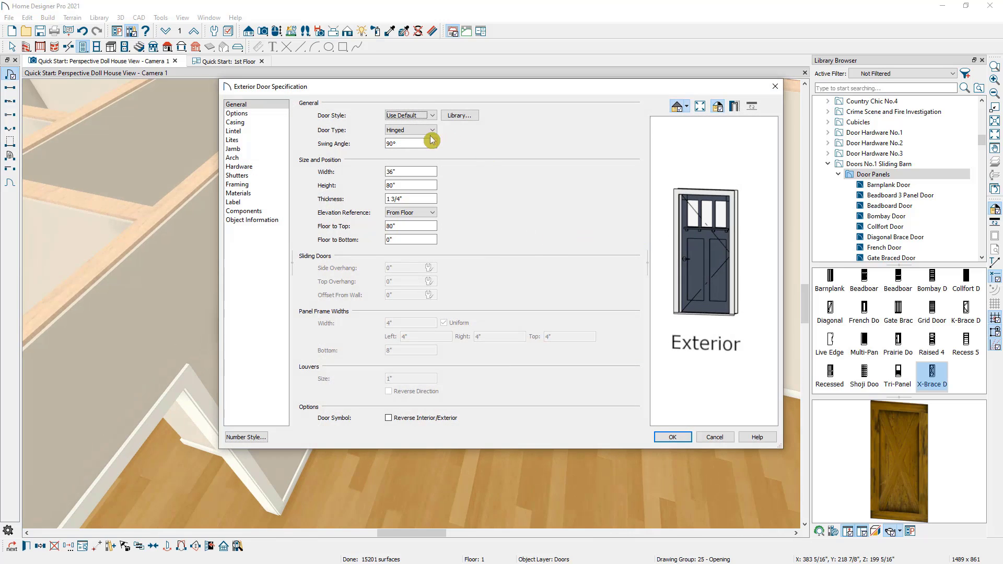
click(411, 116)
click(414, 162)
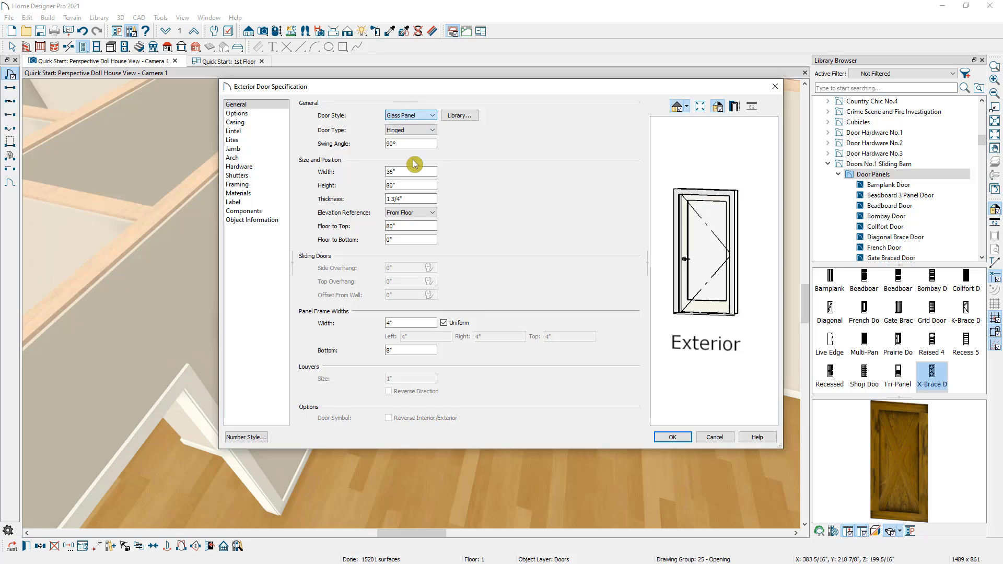
click(688, 439)
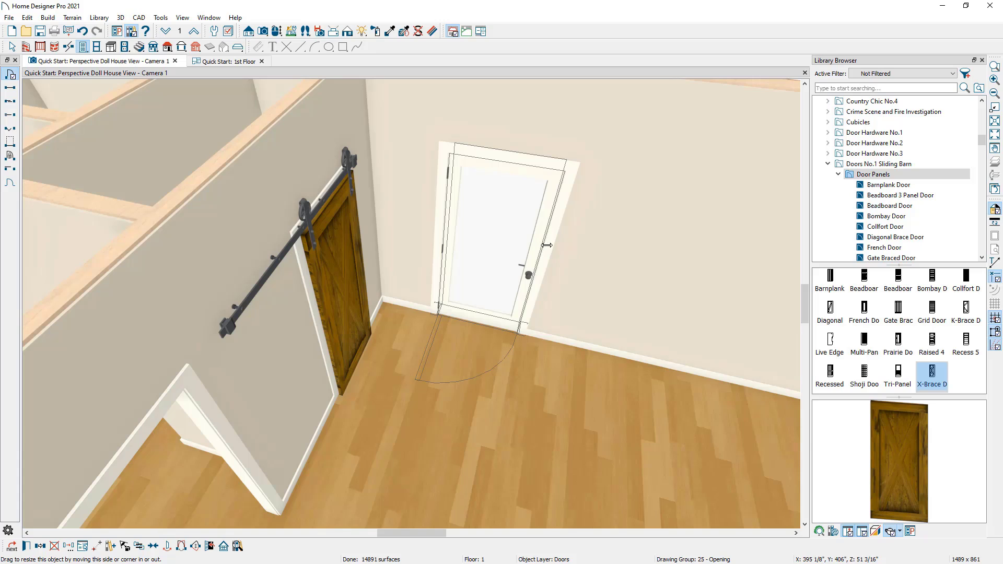
Step: Widen the glass-panel exterior door beside the barn door into a double door and set its width to 60 inches
drag(547, 245, 588, 256)
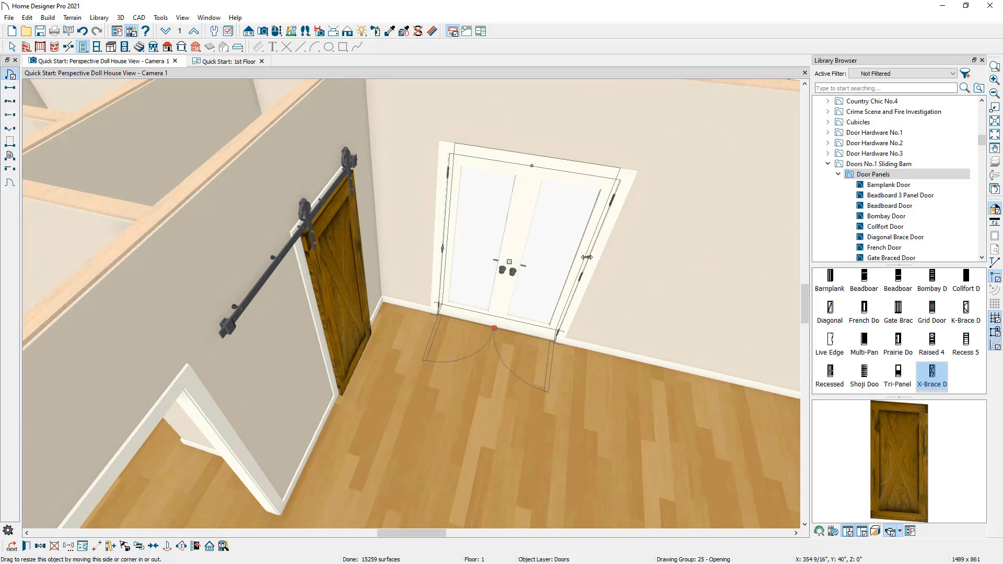
double_click(567, 313)
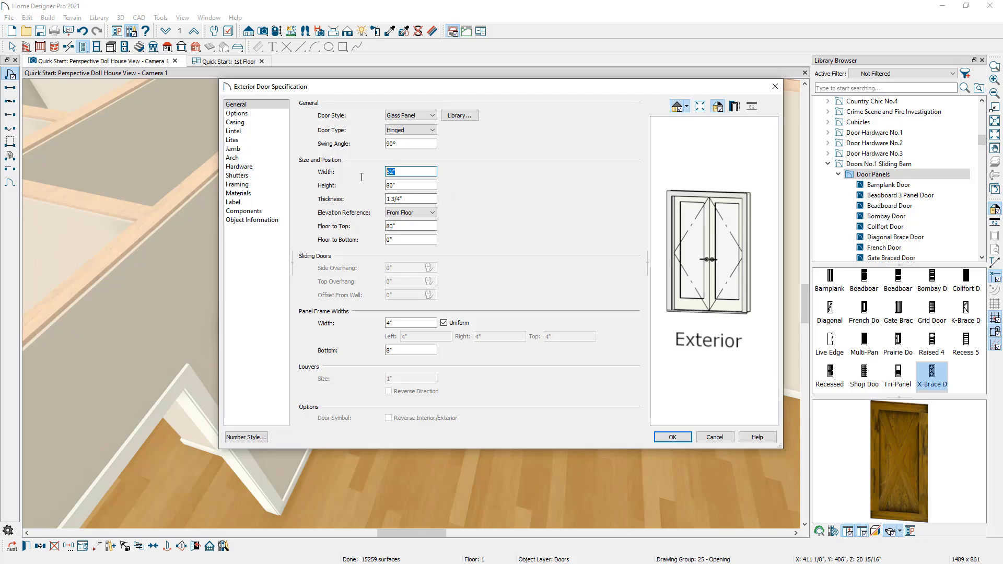
text(60)
key(Return)
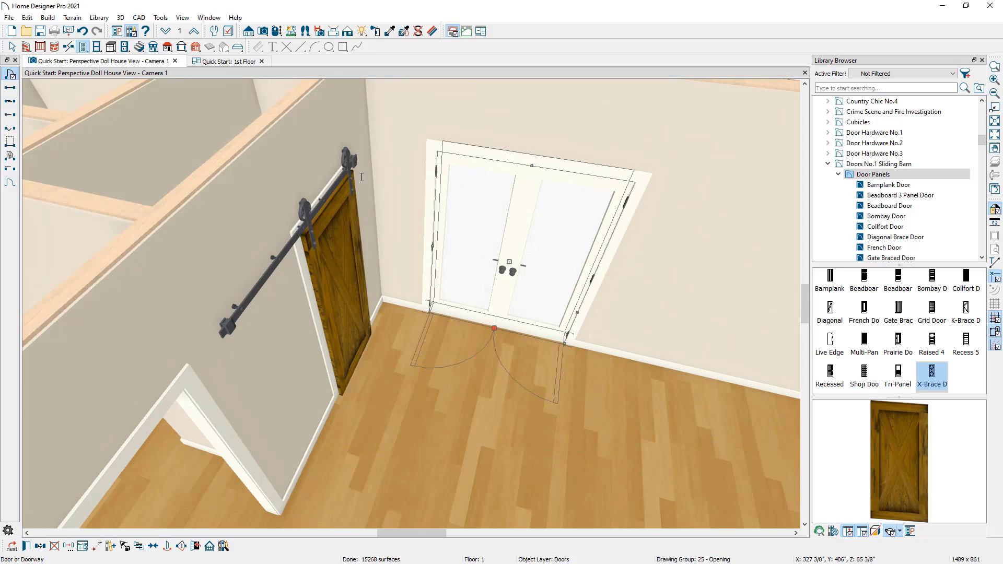
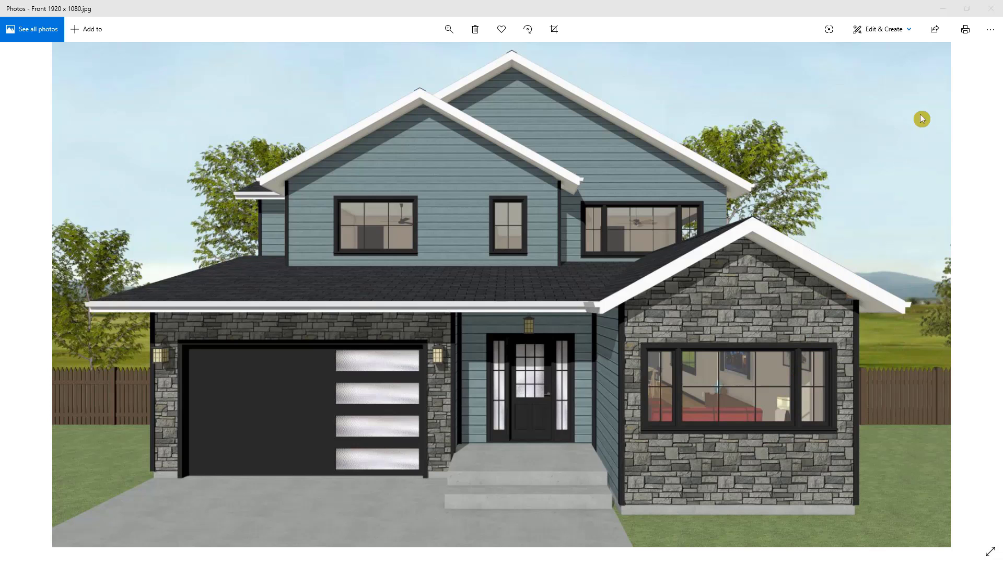
Step: Close the Library Browser and place a standard window in the stone front wall beside the entry
key(ctrl+Tab)
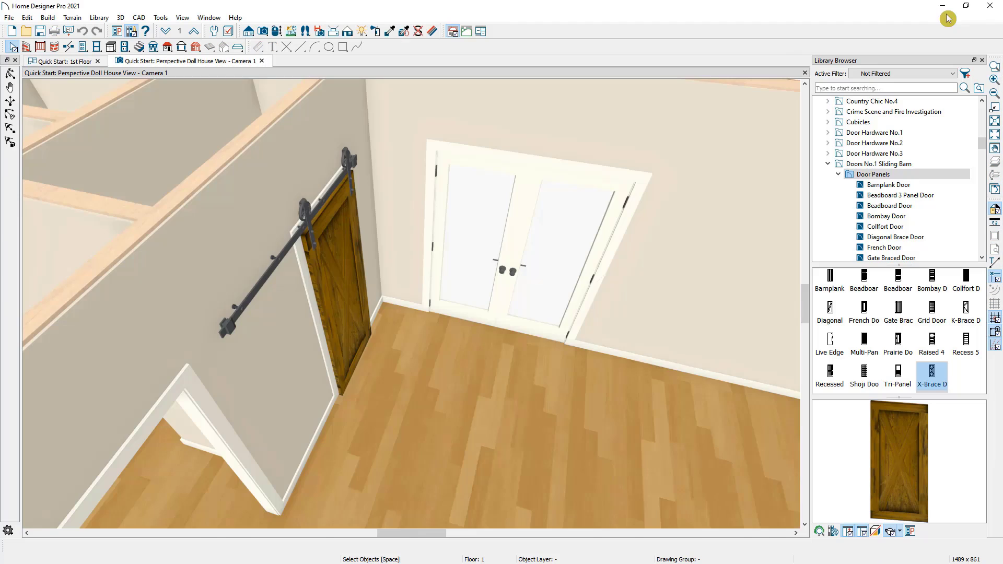
click(983, 61)
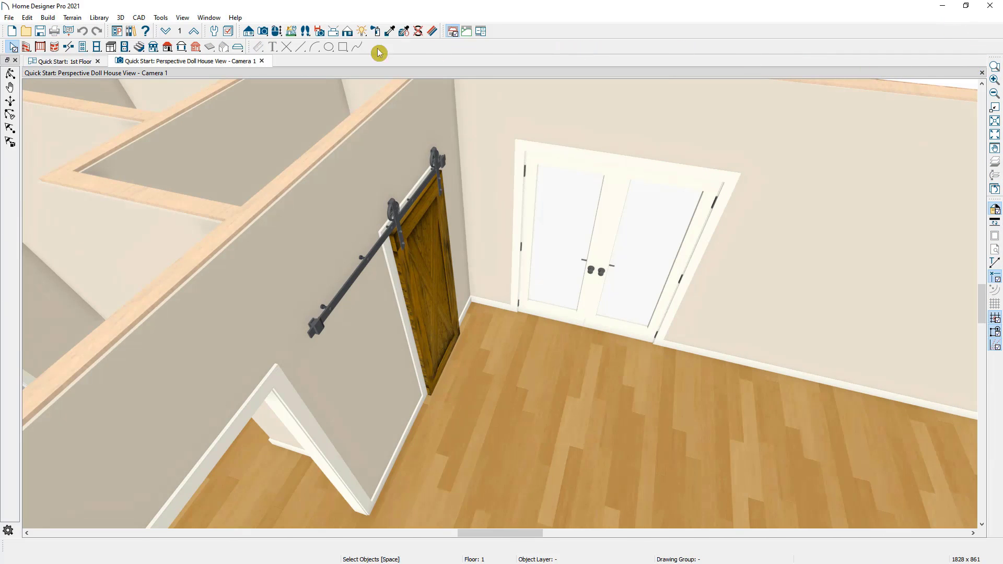
click(276, 31)
drag(517, 193, 563, 216)
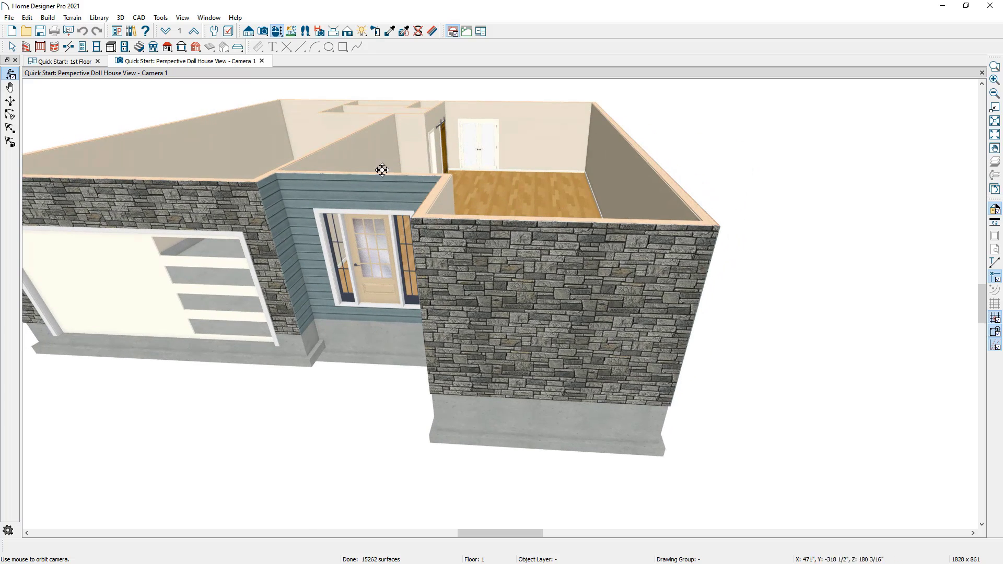
click(103, 47)
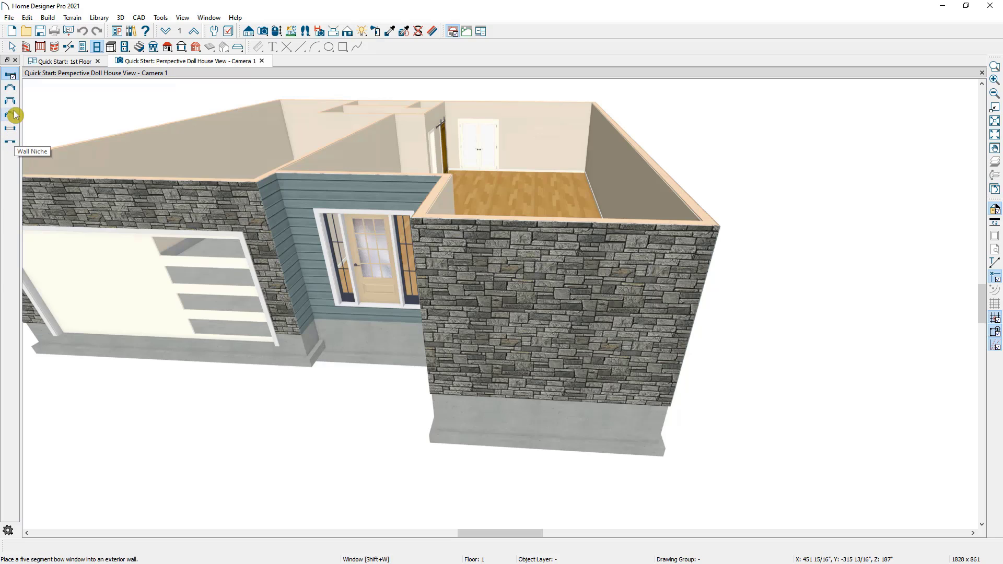
click(12, 78)
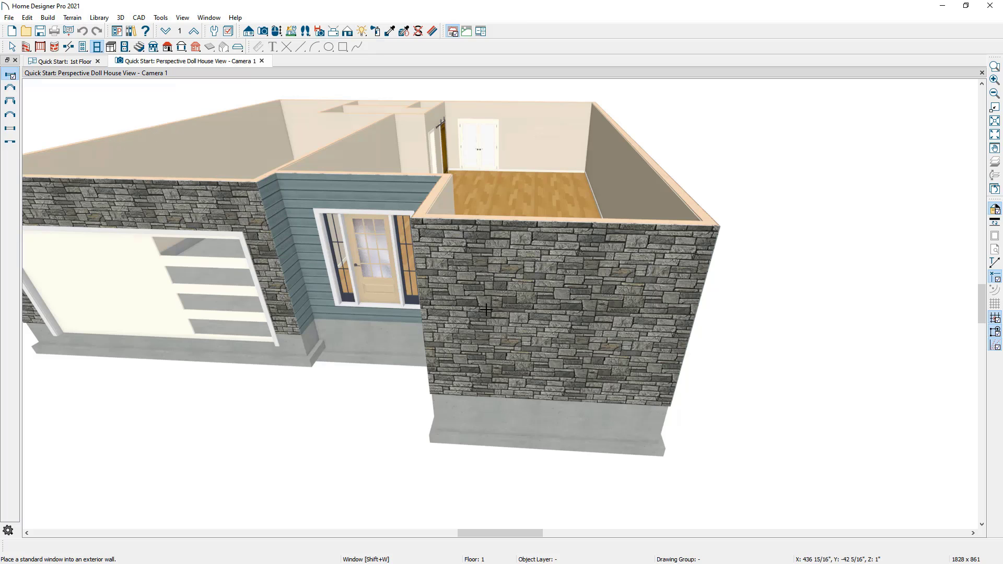
click(549, 310)
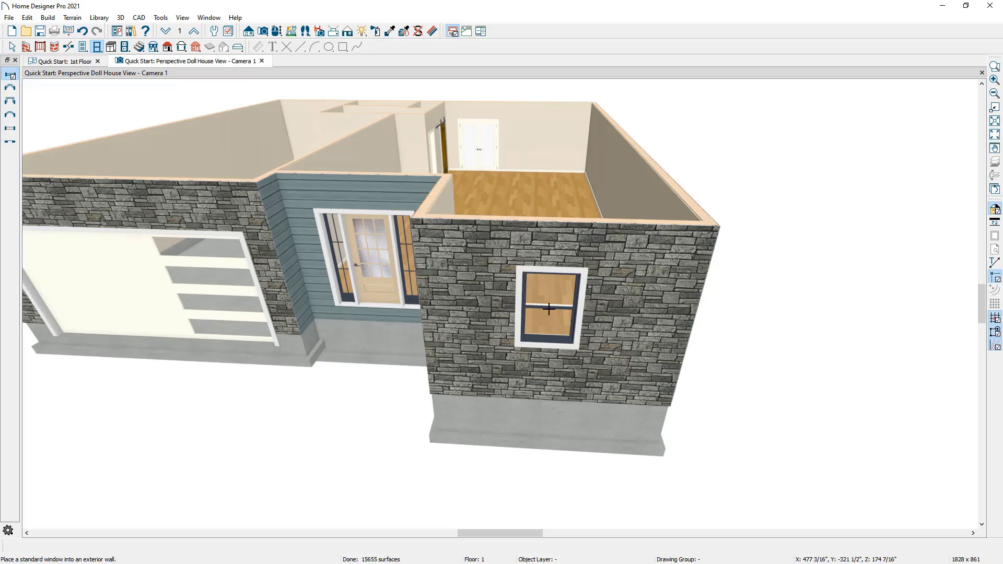
Step: Change the front stone wall's window to Fixed Glass with a width of 78 inches
key(space)
click(550, 311)
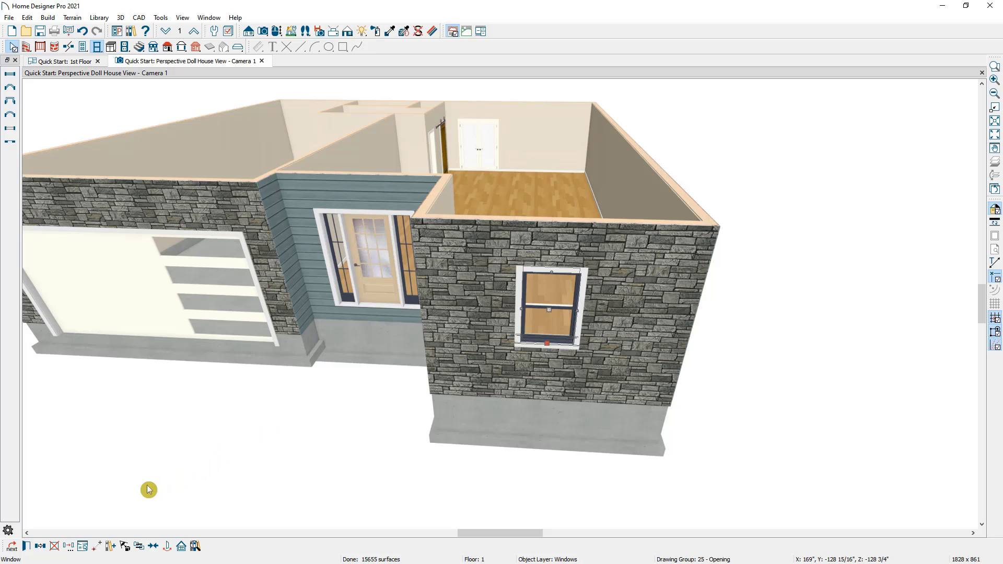
click(27, 547)
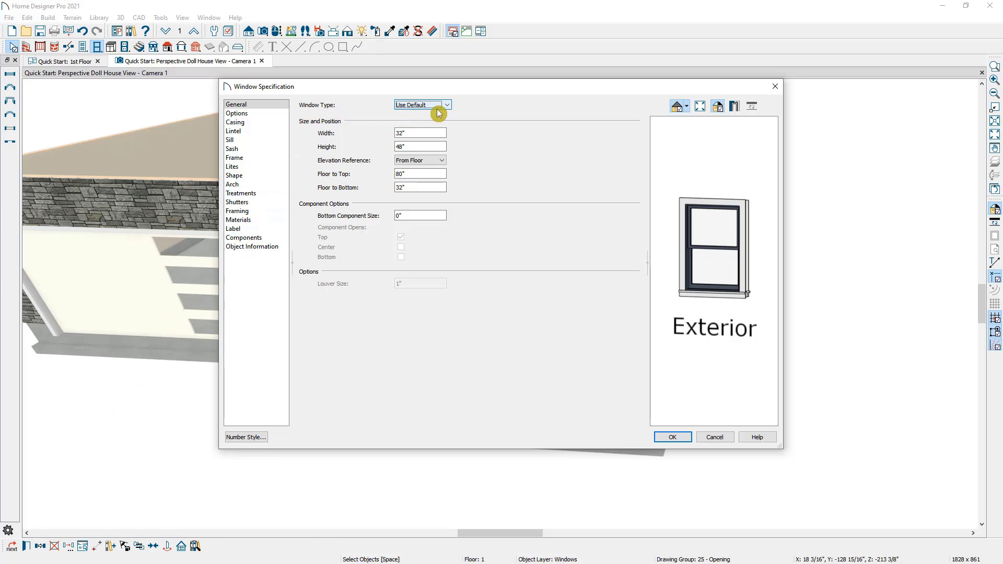
click(438, 108)
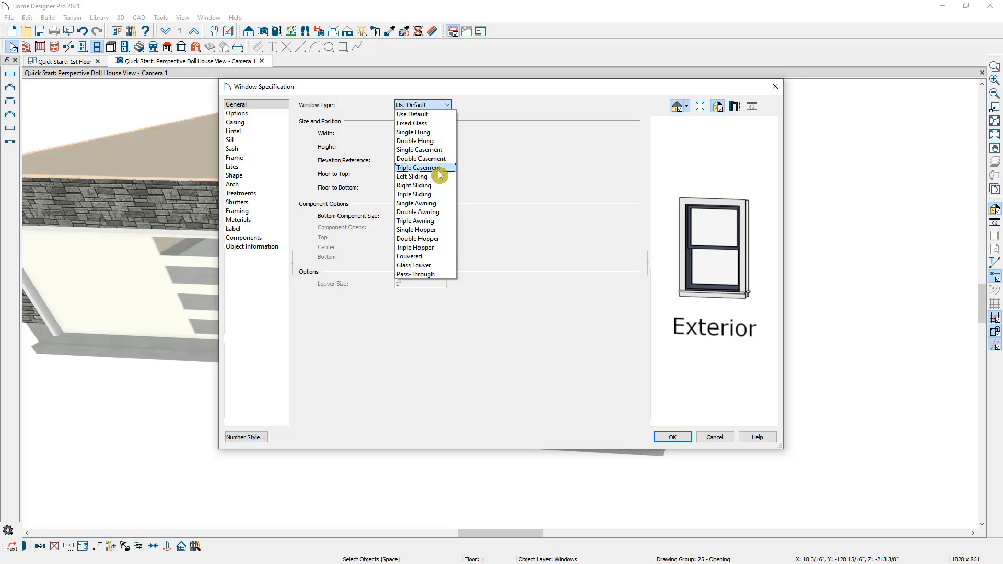
click(432, 124)
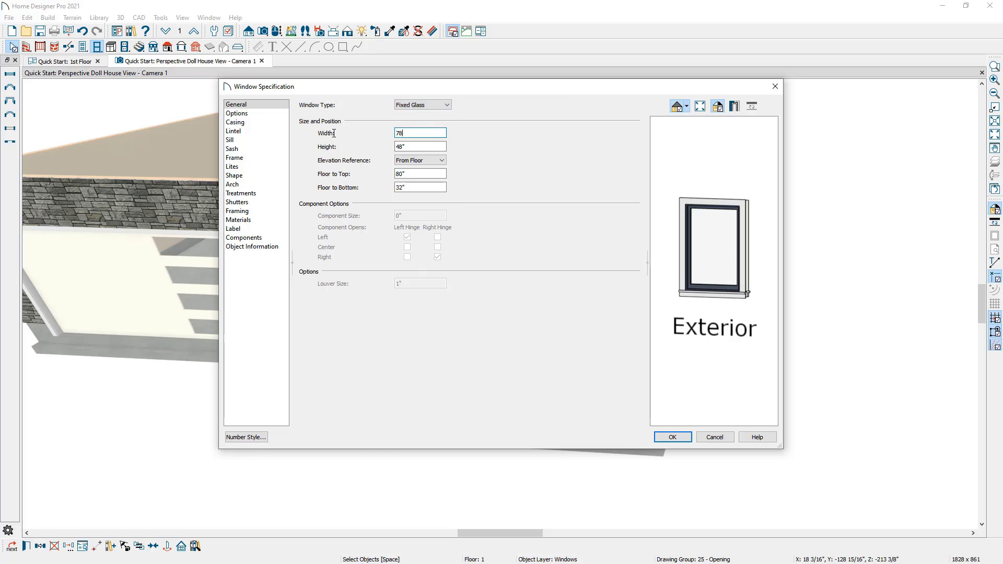
key(Tab)
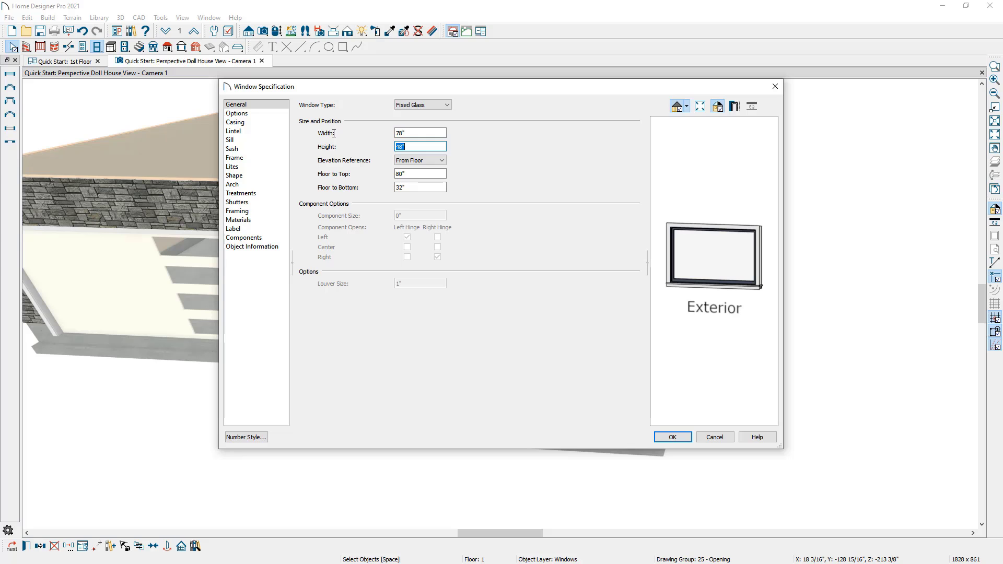
Step: Review the fixed window's recess options and its casing, lintel, sill and sash settings
click(268, 116)
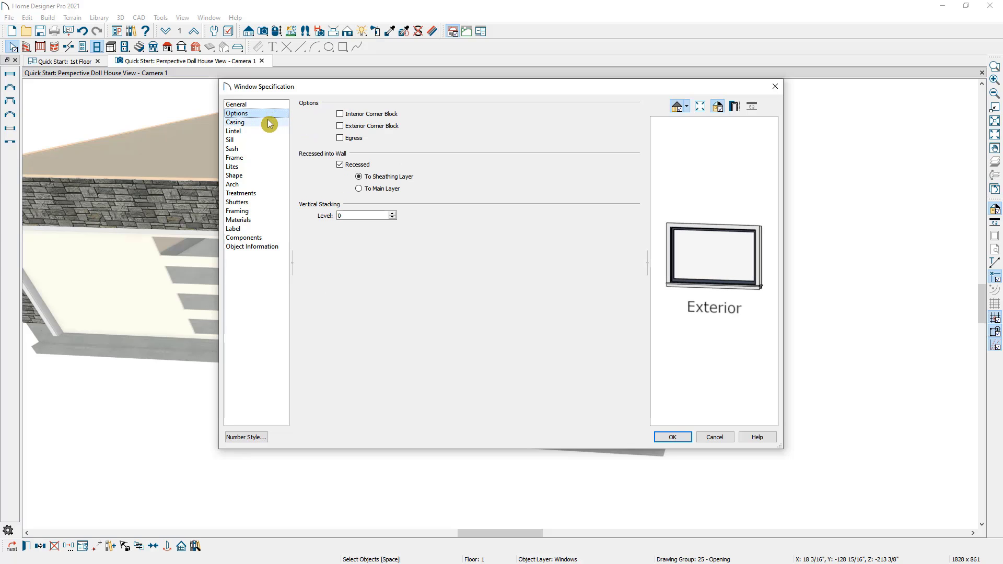
click(267, 126)
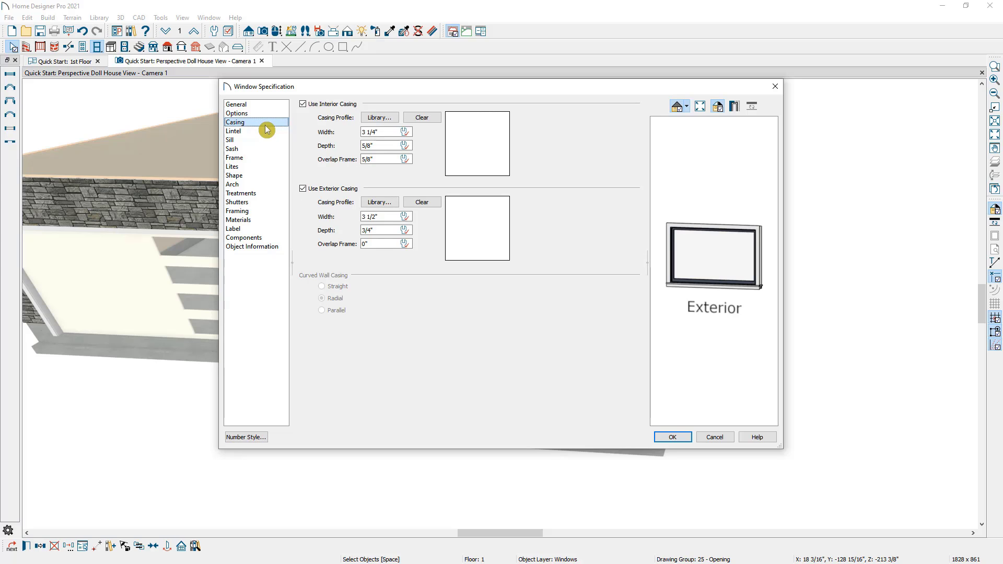
click(264, 132)
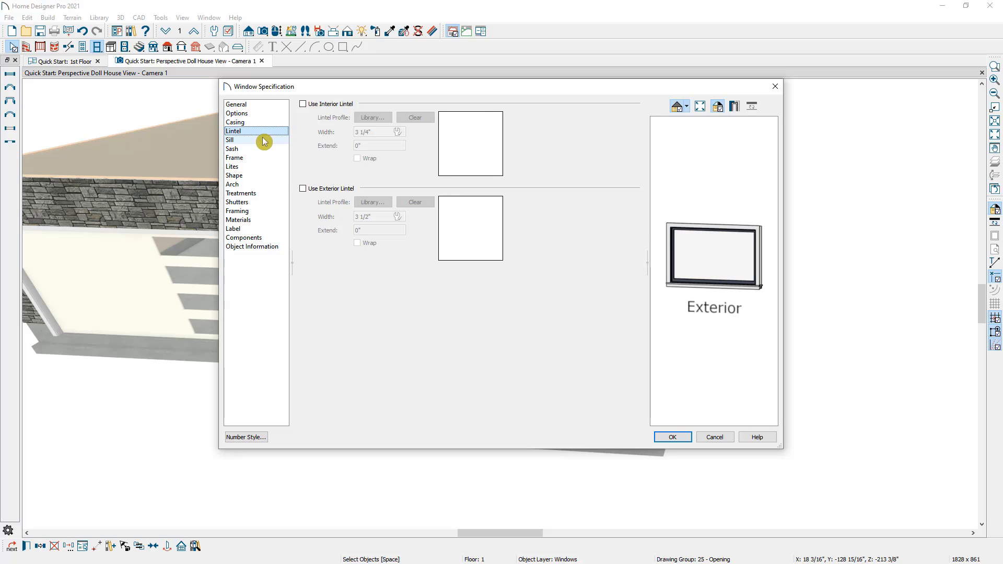
click(264, 141)
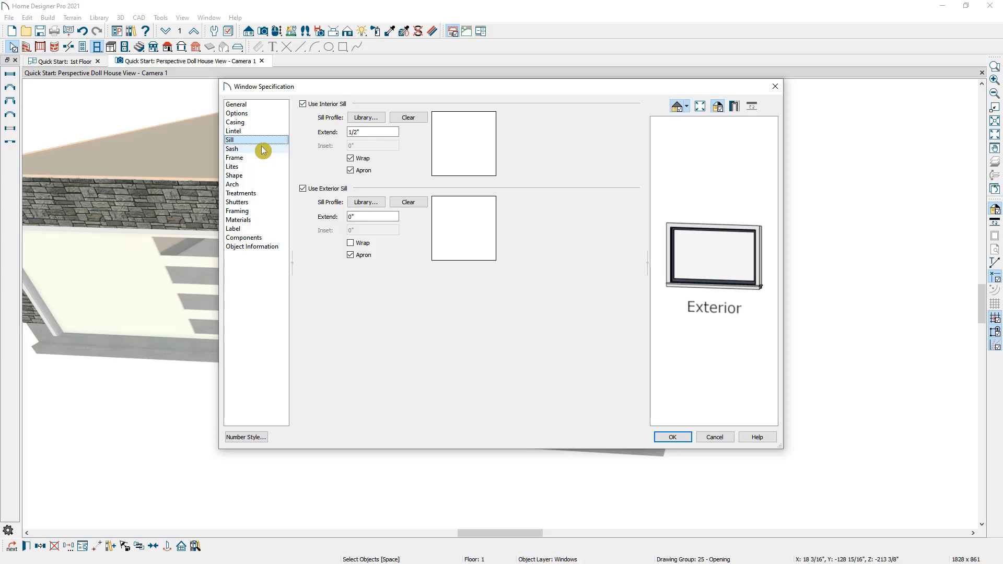
click(264, 150)
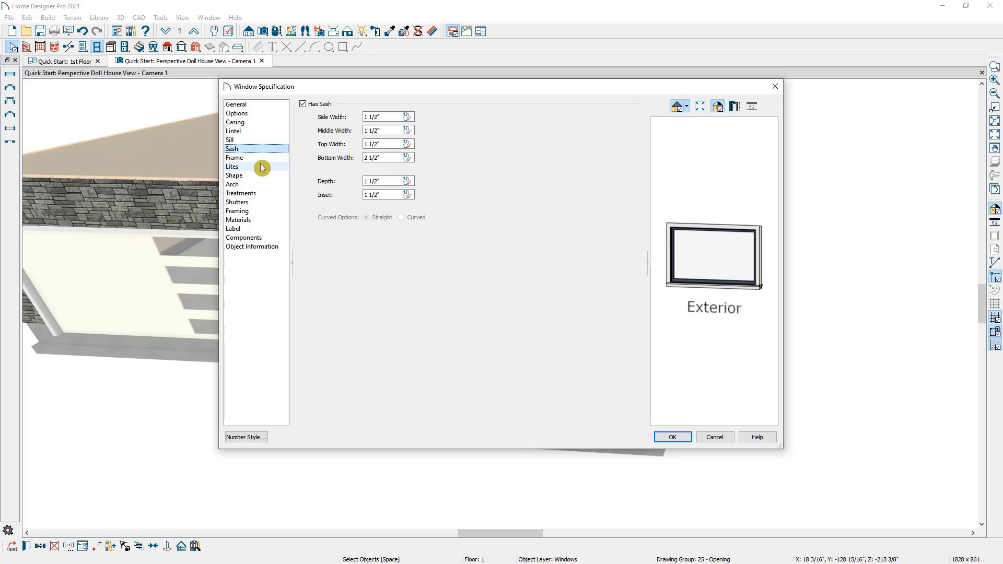
Step: Check the reference house image and give the fixed window 3 lites across and 2 lites vertically
click(261, 166)
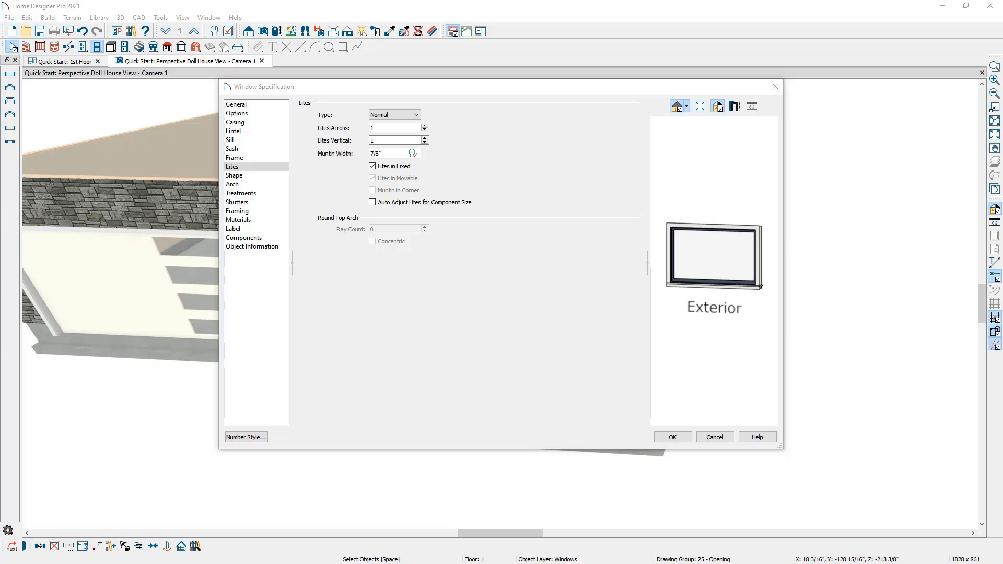
drag(1002, 76, 300, 43)
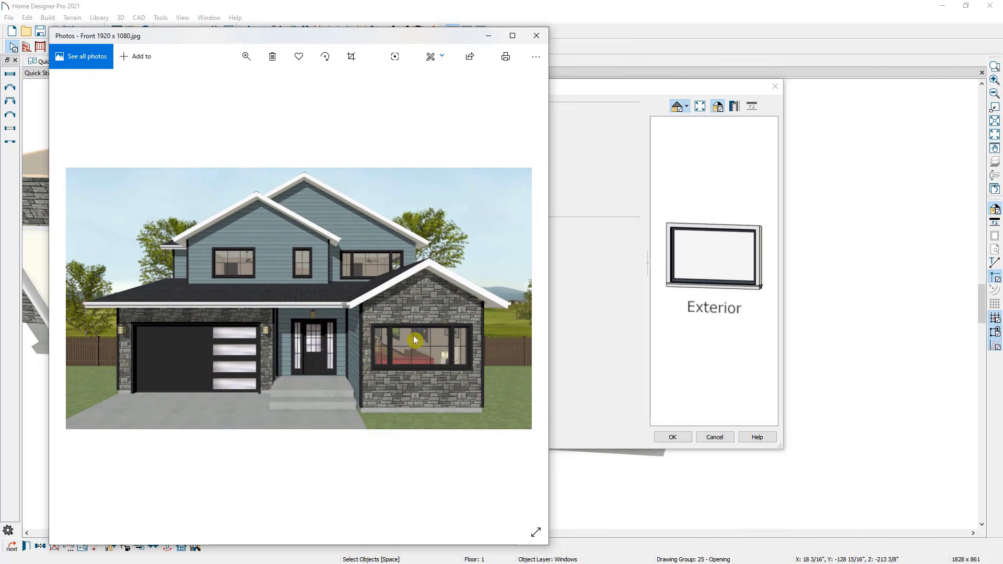
key(alt+Tab)
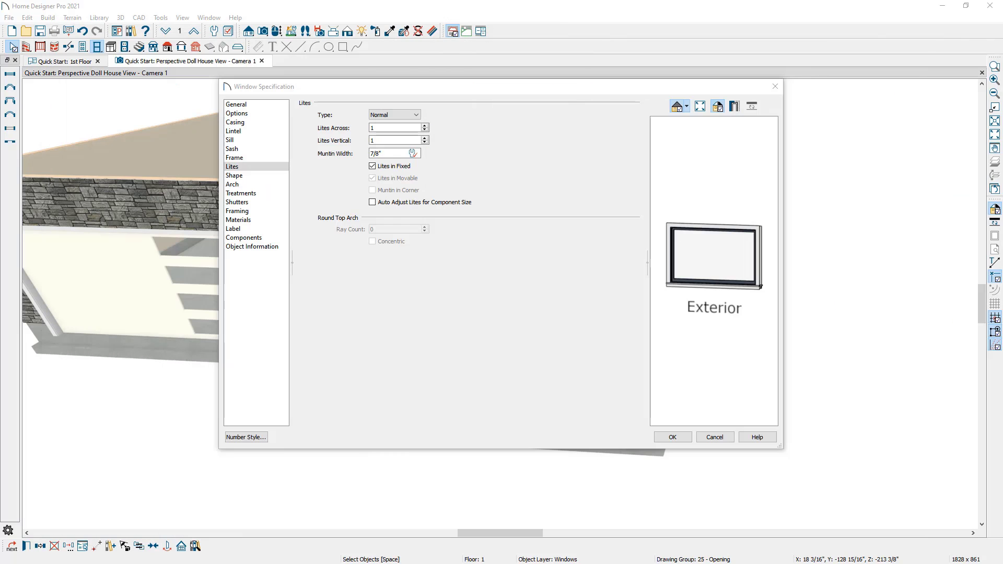
click(426, 126)
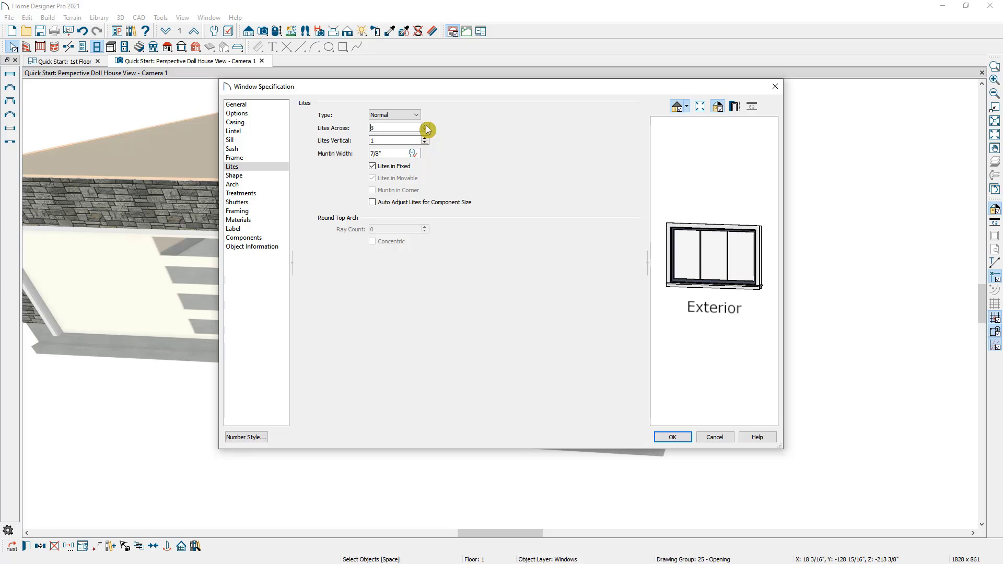
click(425, 138)
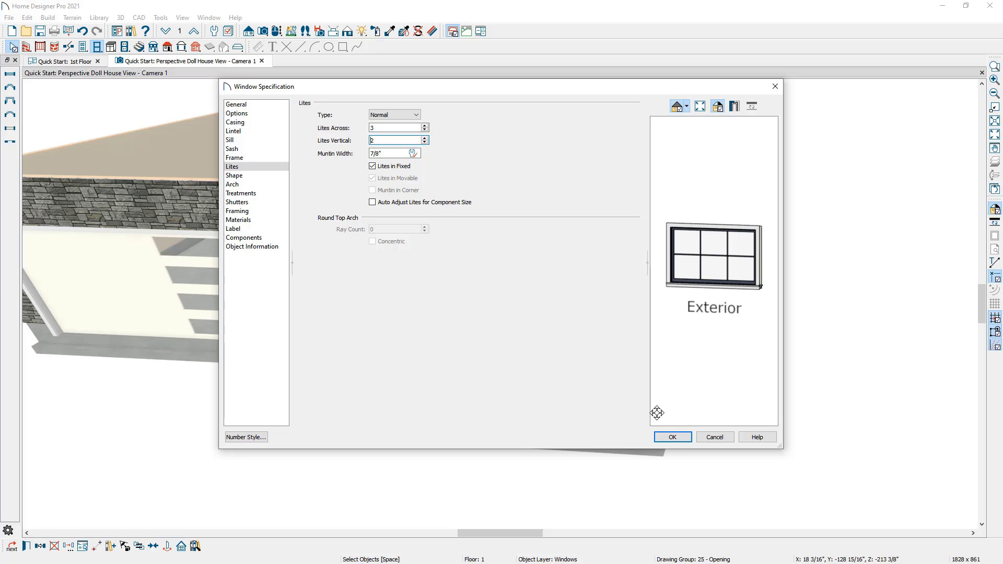
click(671, 438)
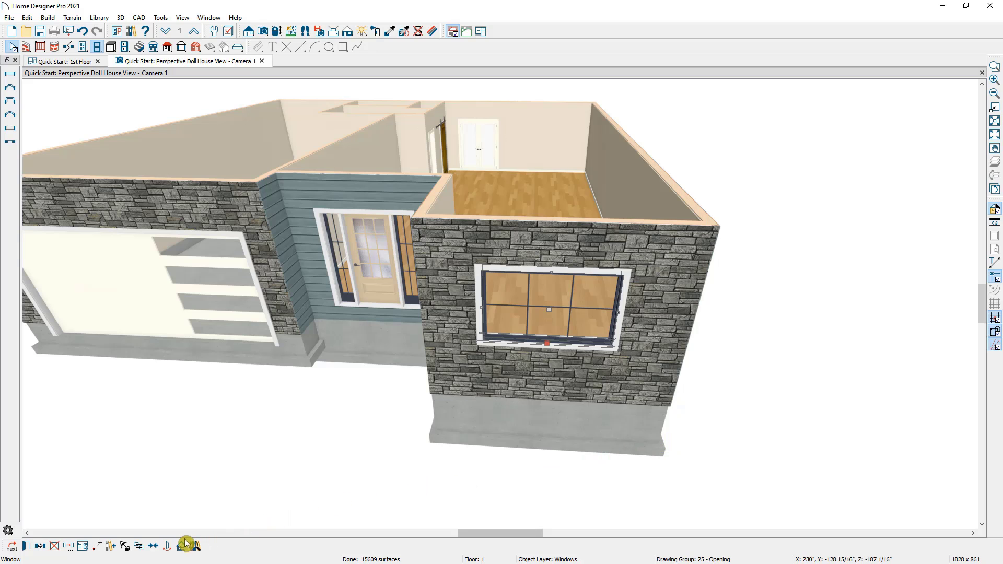
Step: Center the fixed window in the stone front wall and check its spacing in the 1st Floor plan
click(158, 548)
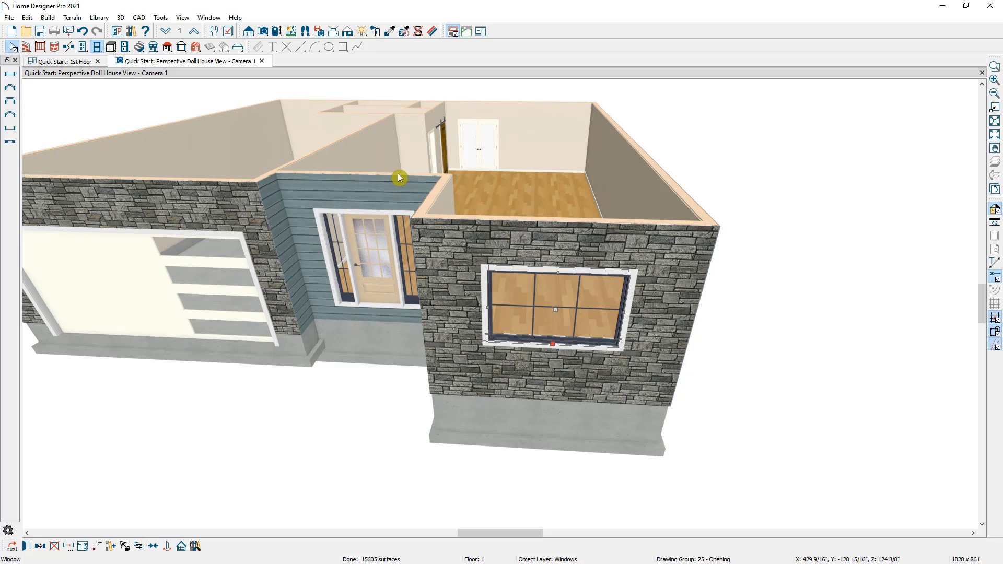
click(76, 62)
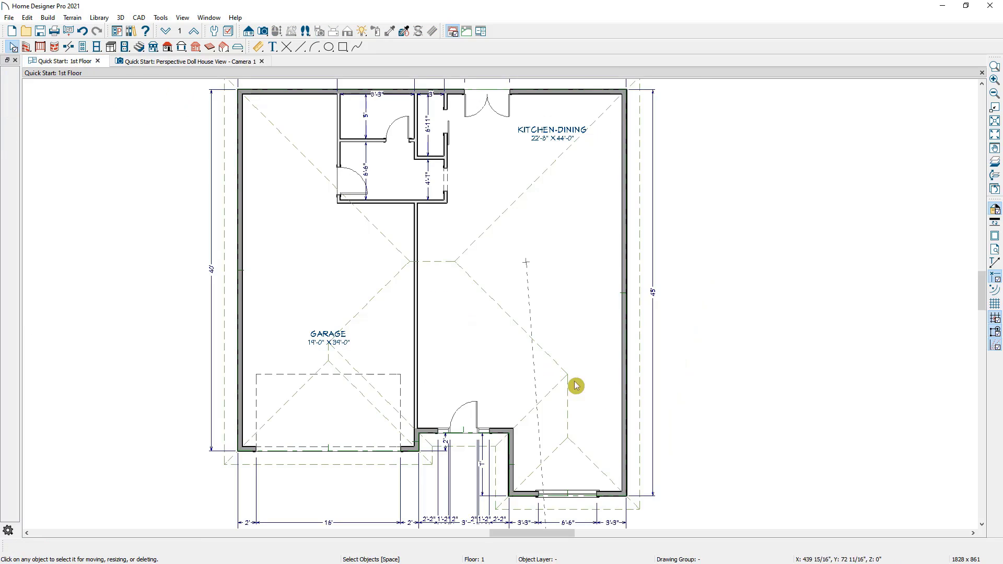
middle_drag(608, 357, 595, 220)
scroll(602, 372, up, 6)
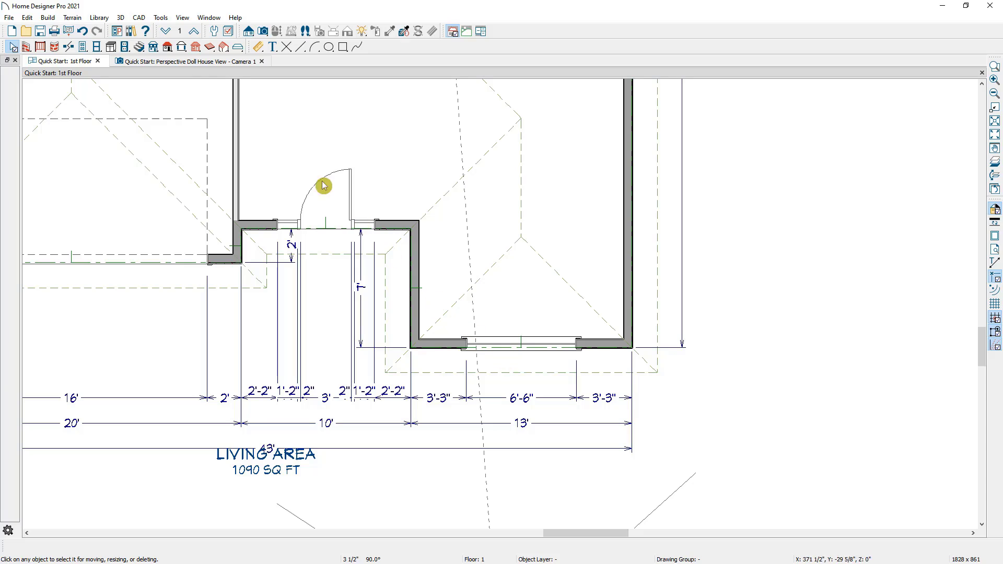
click(205, 62)
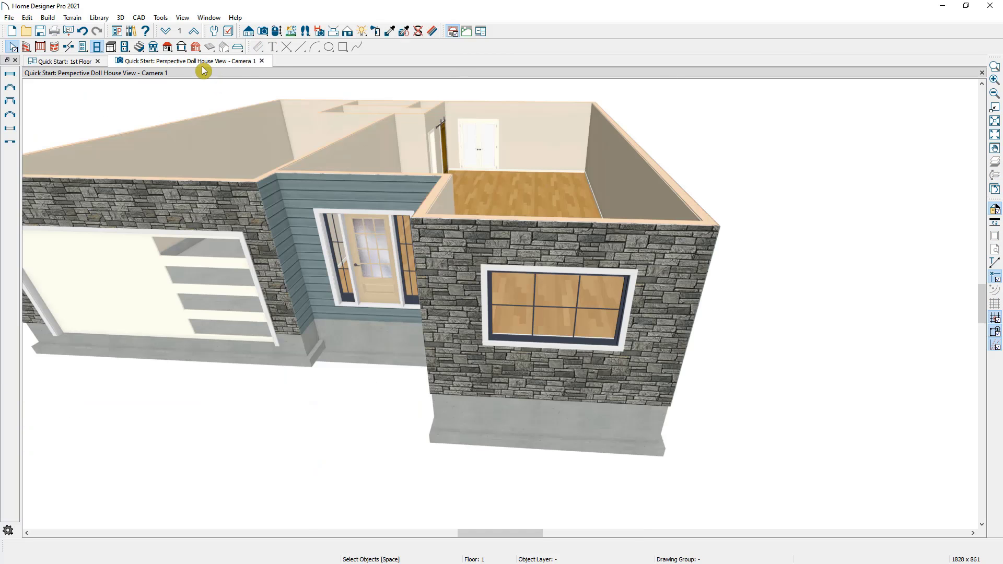
Step: Place a second standard window in the stone wall, directly against the entry side of the fixed window
click(97, 47)
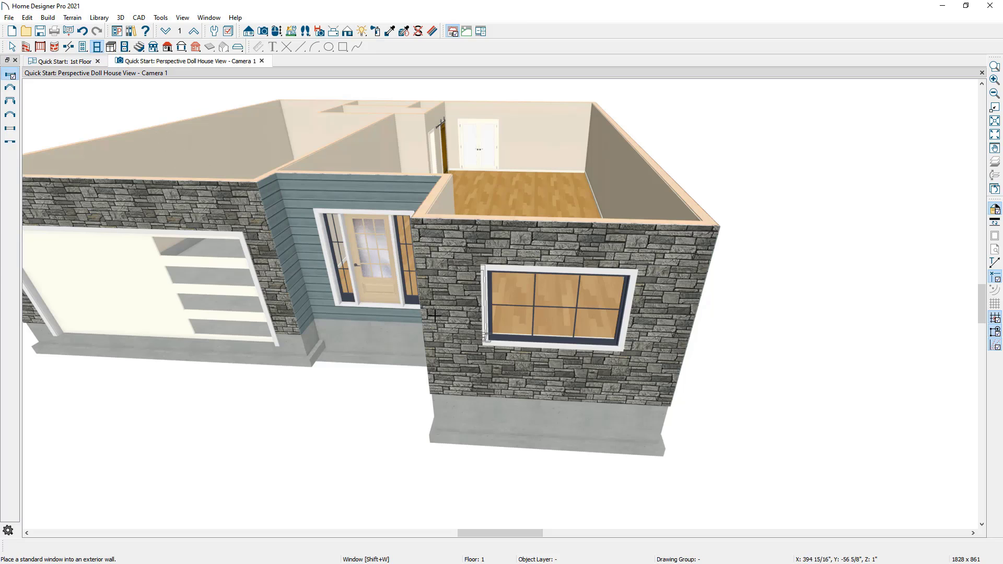
click(466, 317)
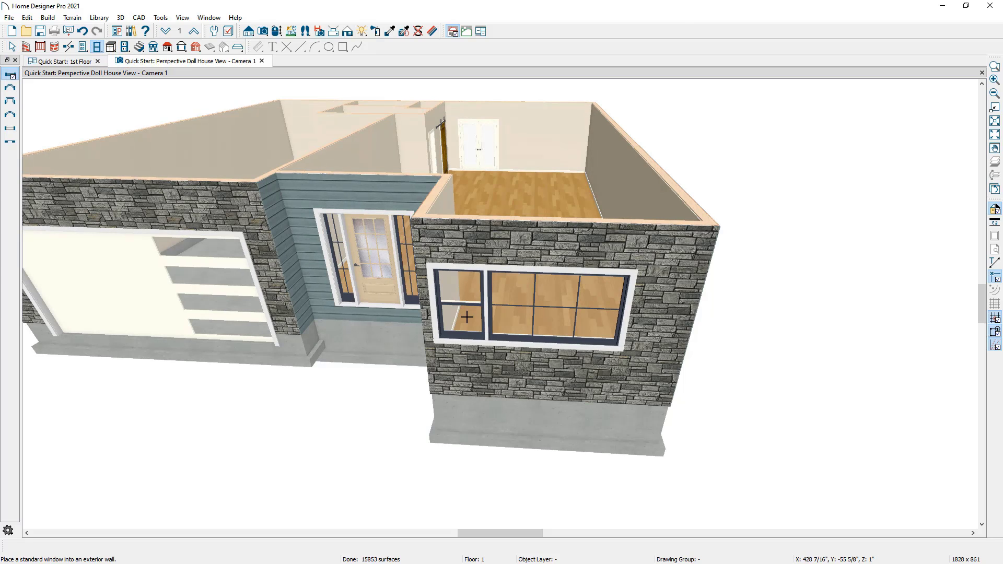
click(467, 317)
Step: Set the new window beside the large fixed window to 21" wide and change its type to Fixed Glass
double_click(466, 317)
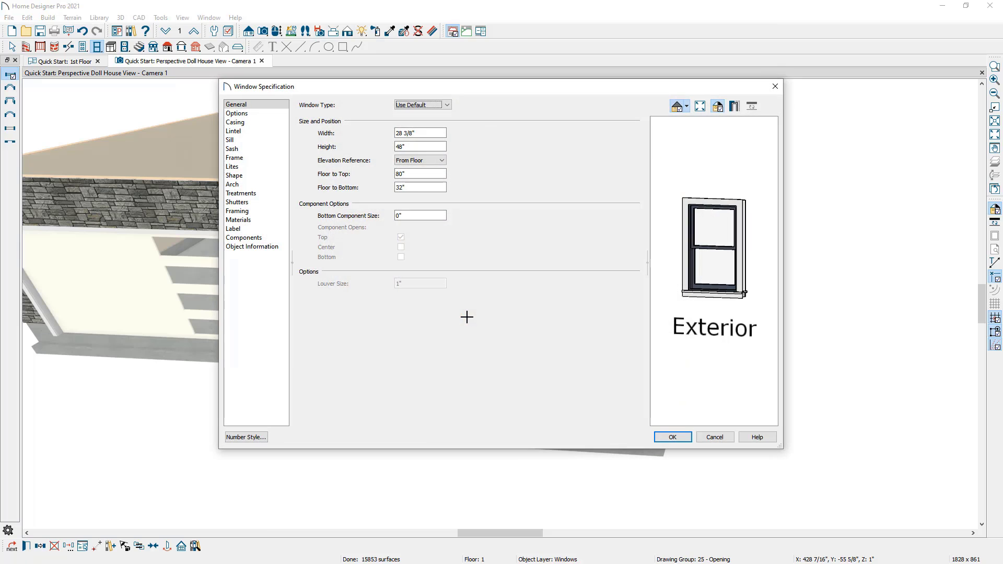
click(424, 135)
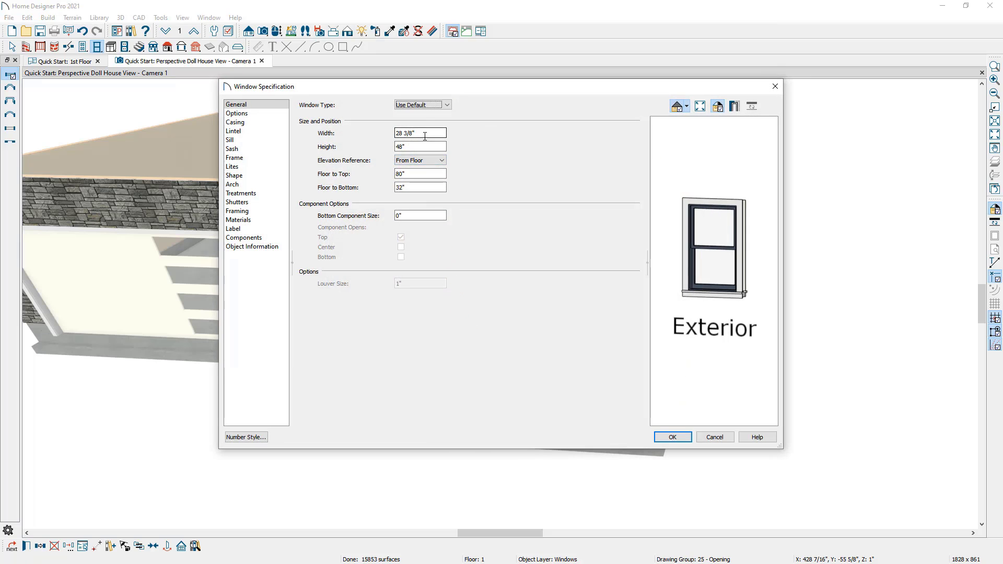
drag(425, 134, 375, 145)
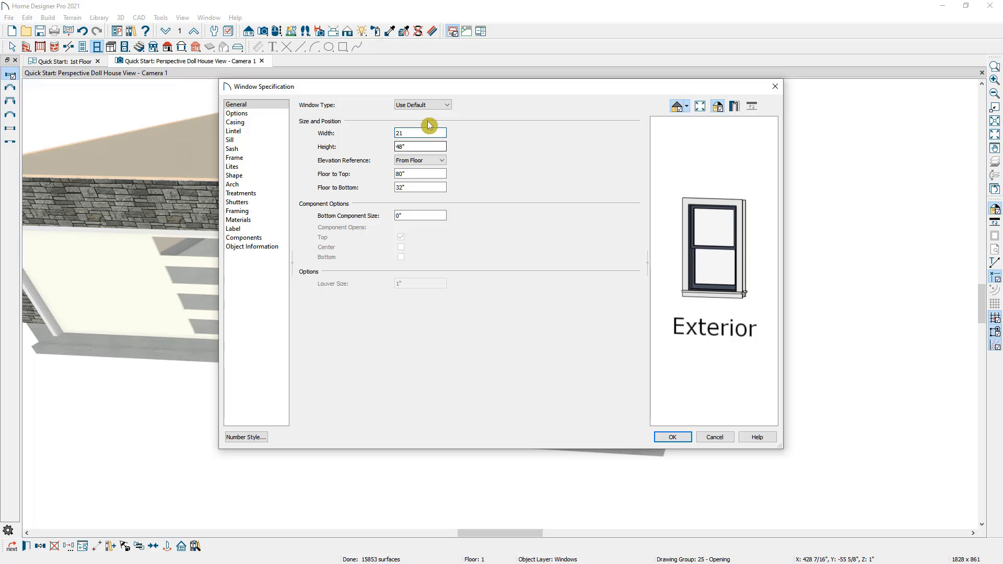
click(438, 106)
click(432, 124)
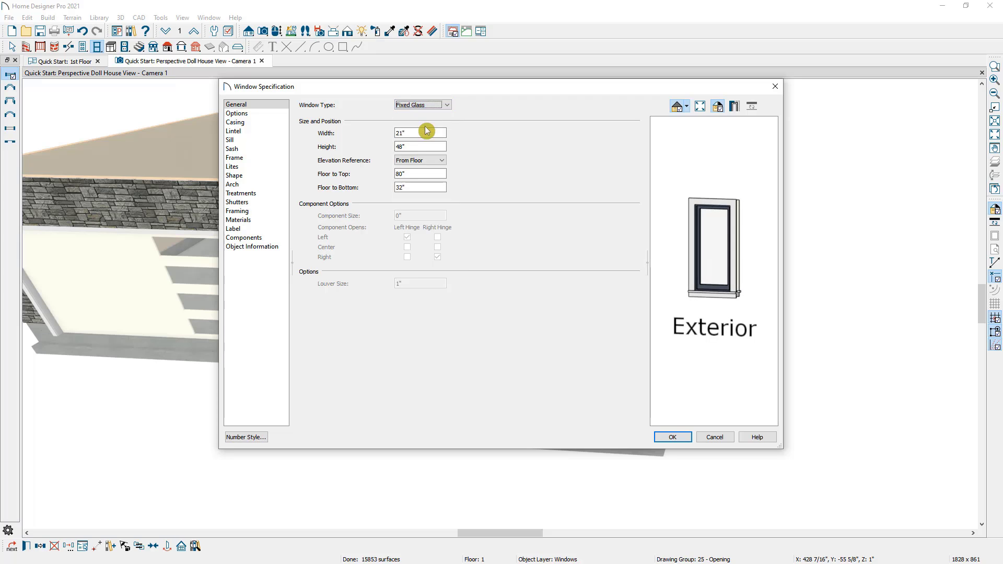
Step: Give the narrow window 2 lites across and 2 vertically, and copy it against the opposite side of the large fixed window
click(264, 167)
click(425, 126)
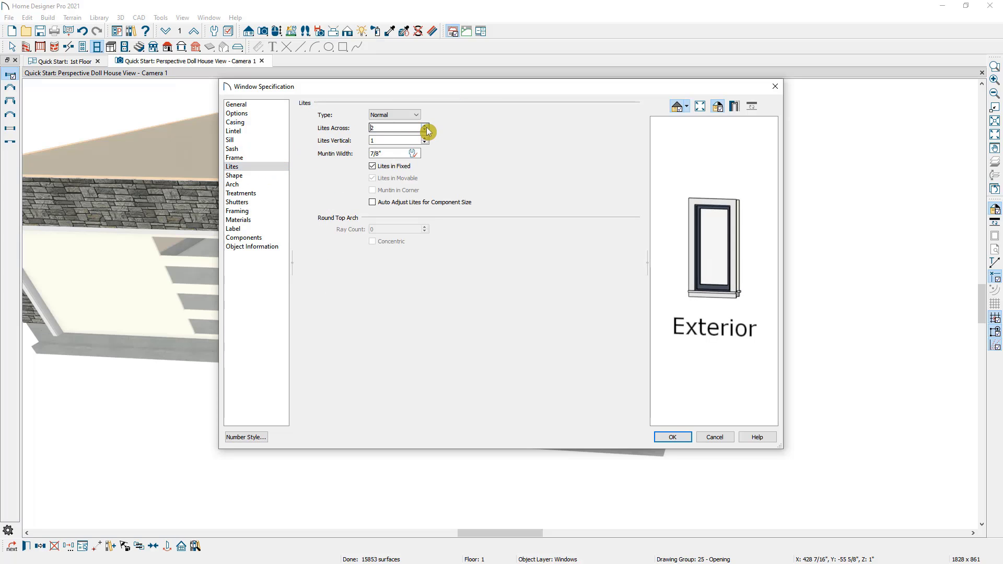
click(425, 138)
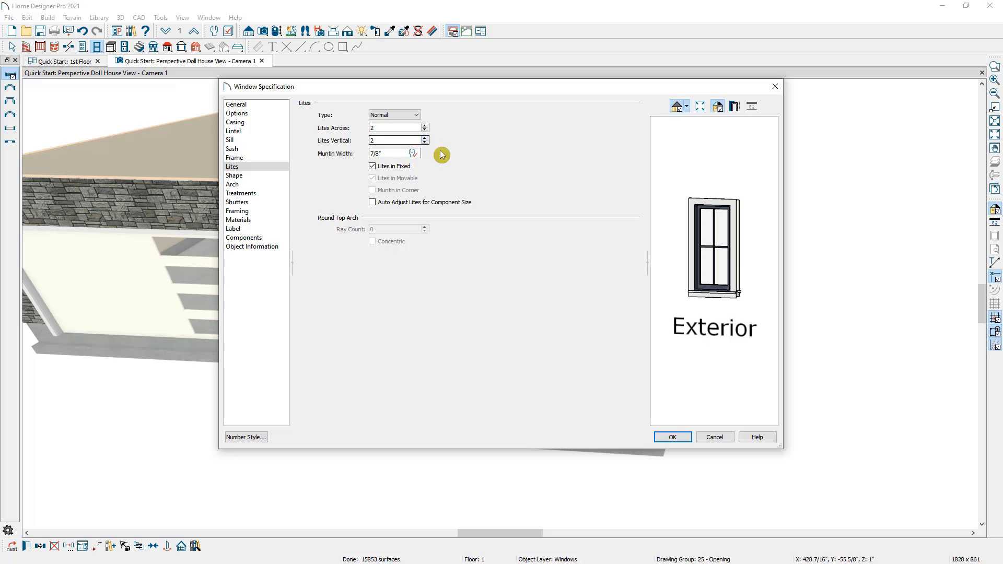
click(673, 437)
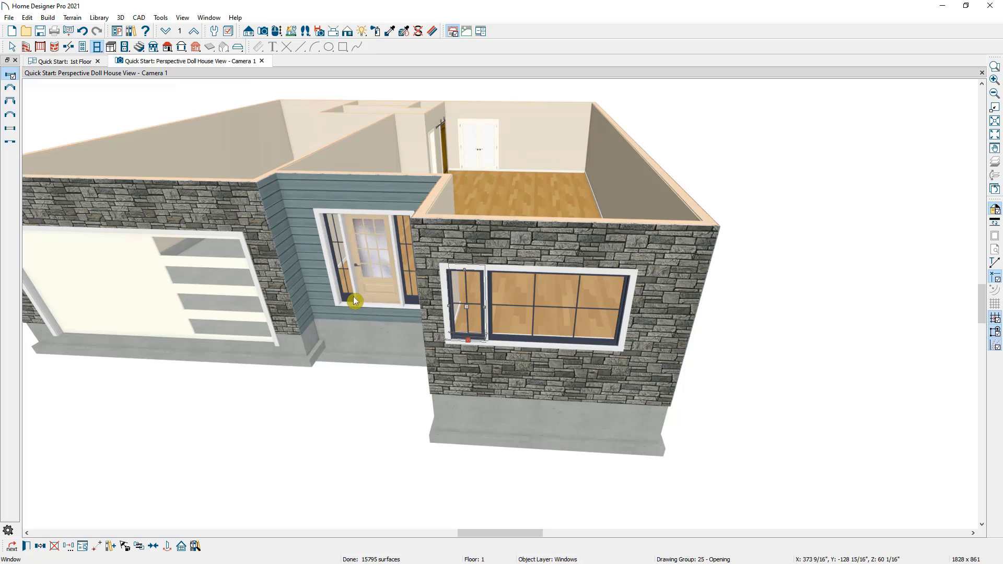
click(39, 551)
click(558, 311)
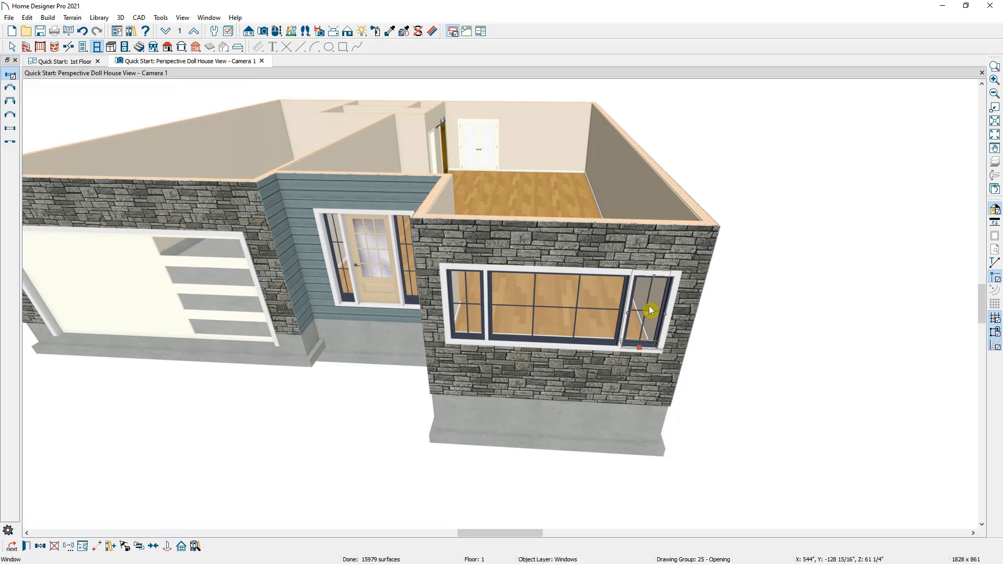
Step: Copy the large fixed window from the stone front wall onto the blue-sided wall of the kitchen-dining room
click(282, 35)
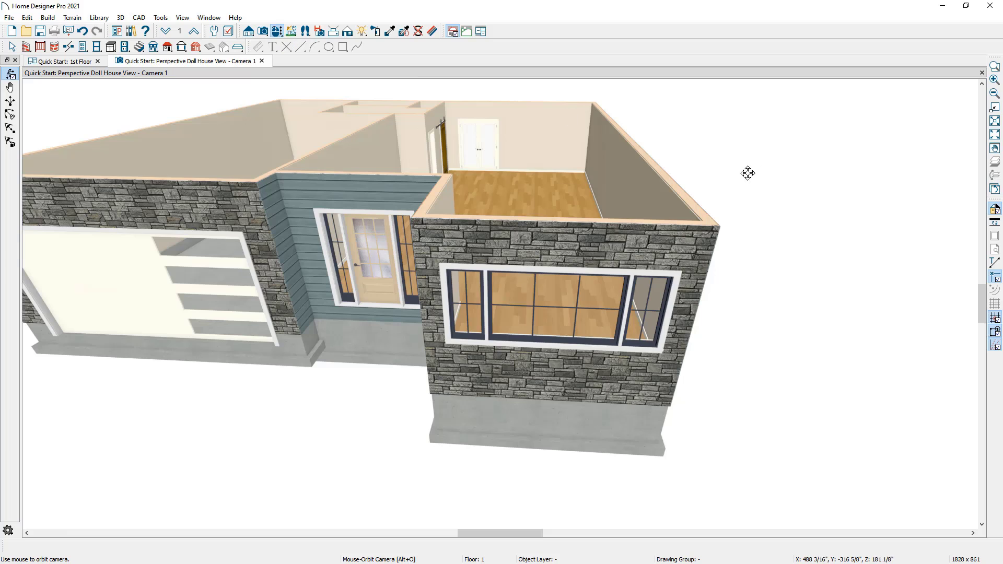
drag(748, 171, 688, 190)
key(space)
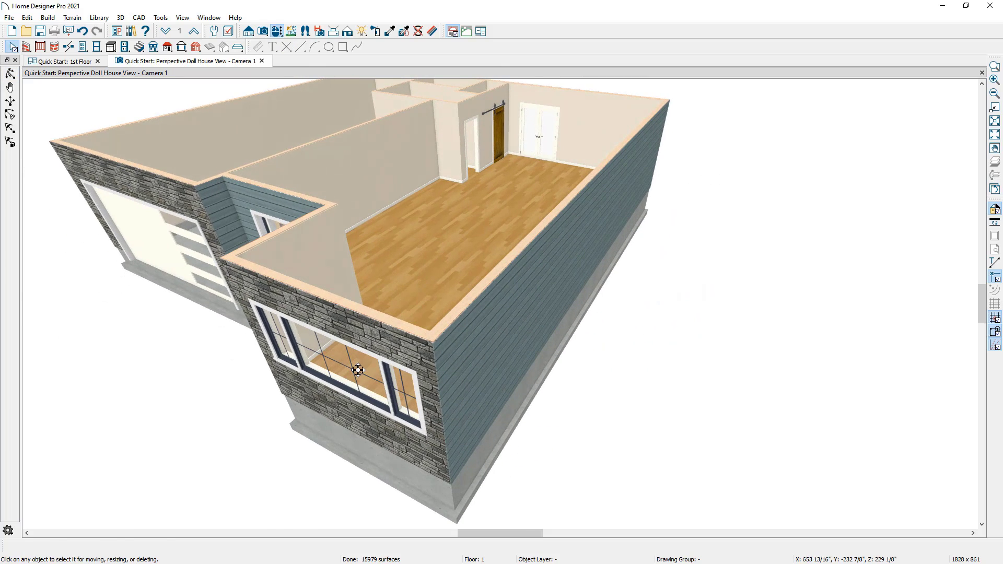
click(358, 370)
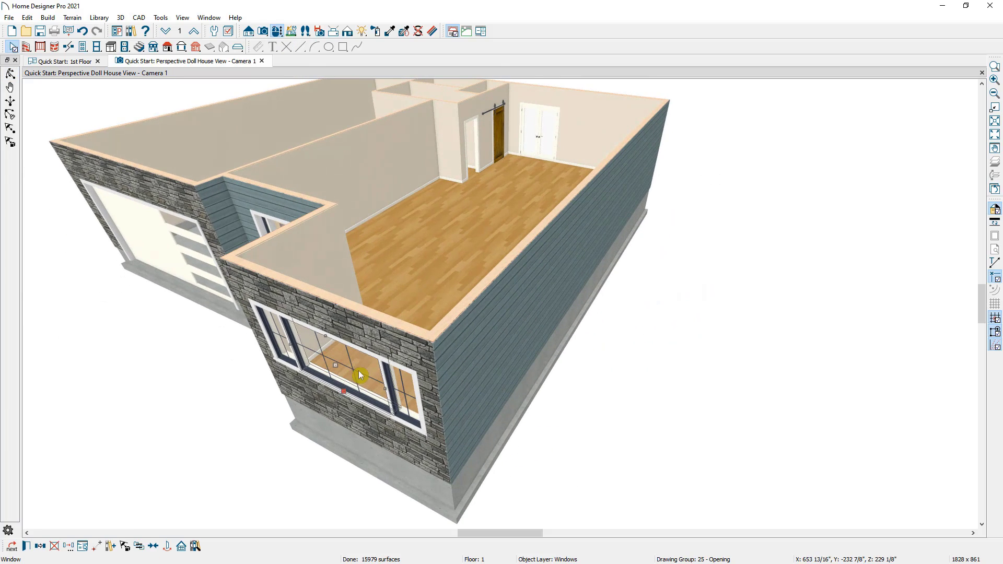
click(53, 548)
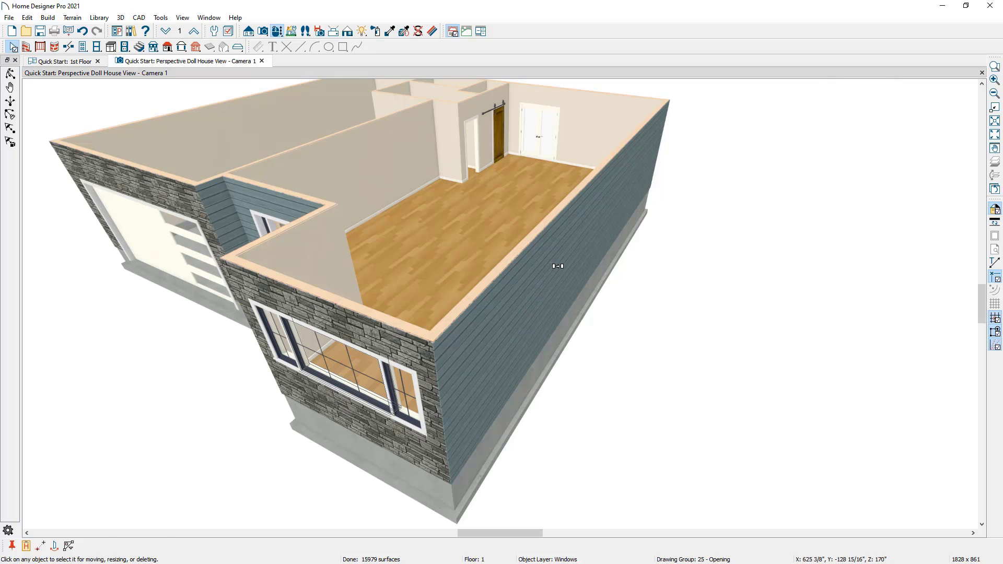
click(548, 283)
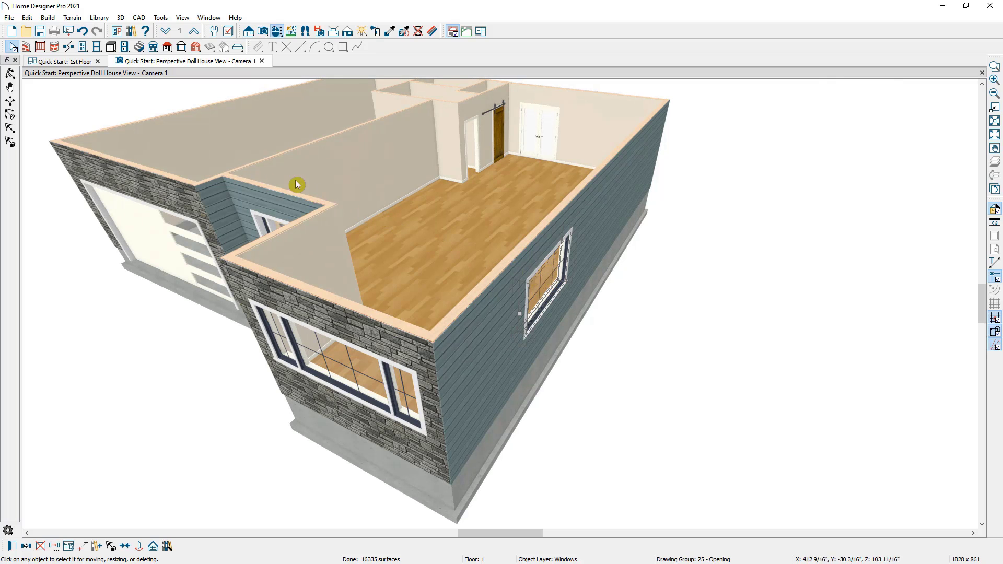
Step: In the 1st Floor plan, position the side-wall window 19' 9" from the front corner of the house
click(82, 63)
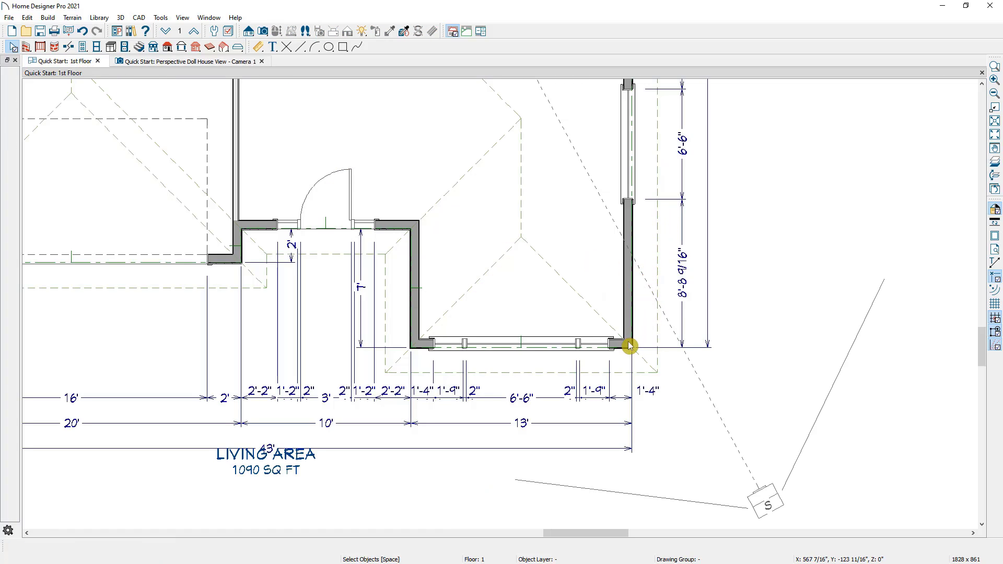
click(633, 166)
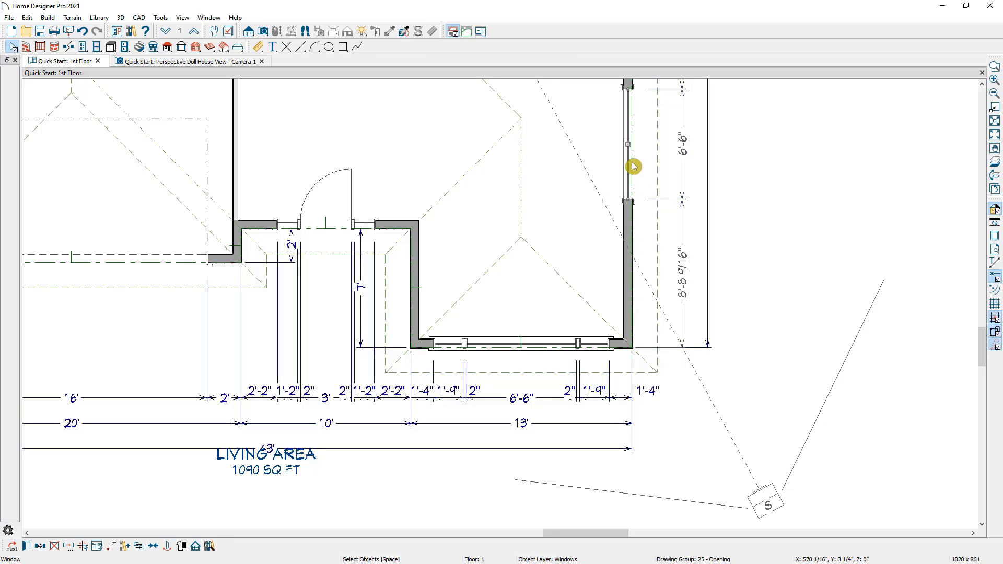
click(689, 273)
text(19)
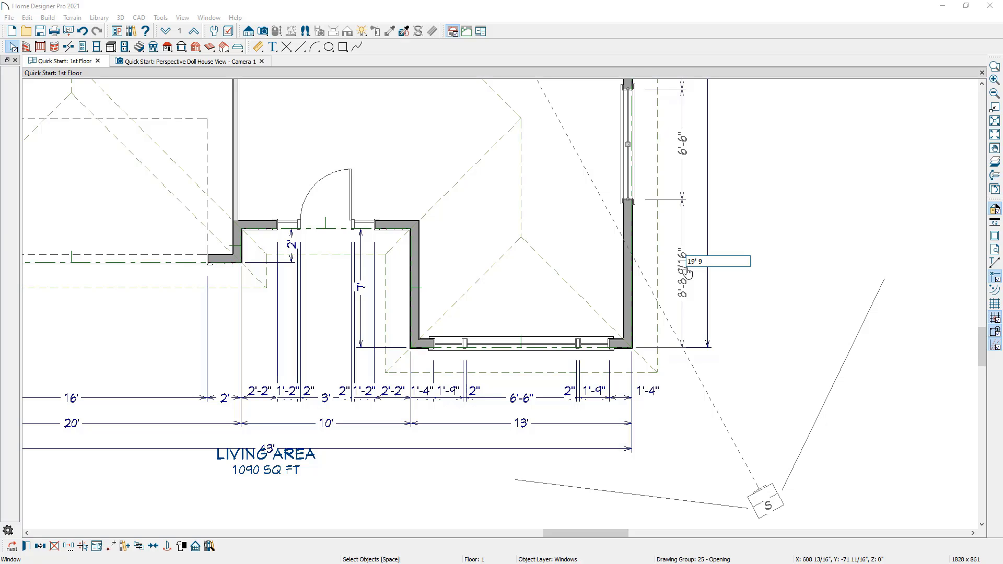
text(' 9)
key(Return)
Step: Copy the side-wall window into the rear kitchen-dining wall, between the double doors and the outer corner
scroll(689, 273, down, 3)
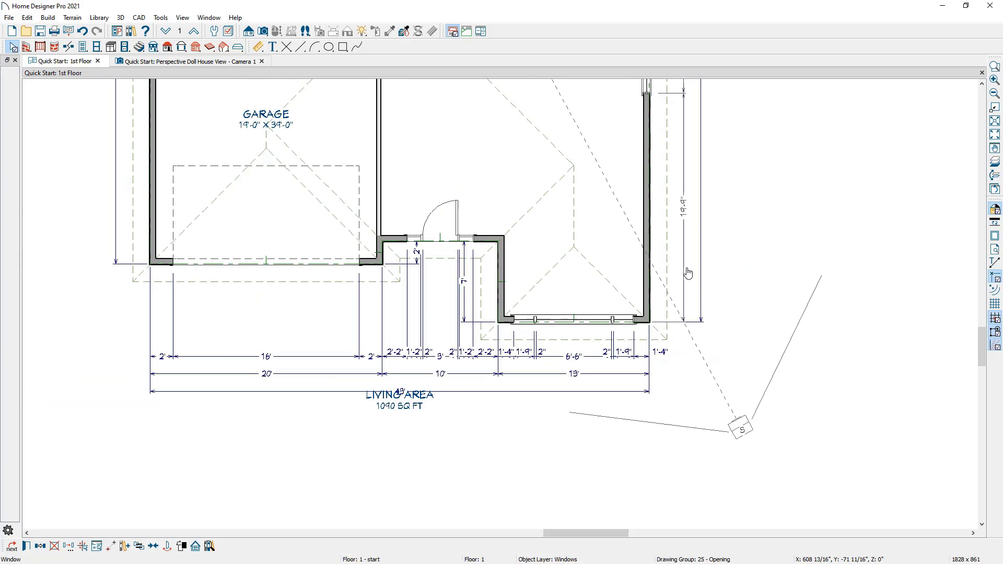
middle_drag(755, 170, 737, 299)
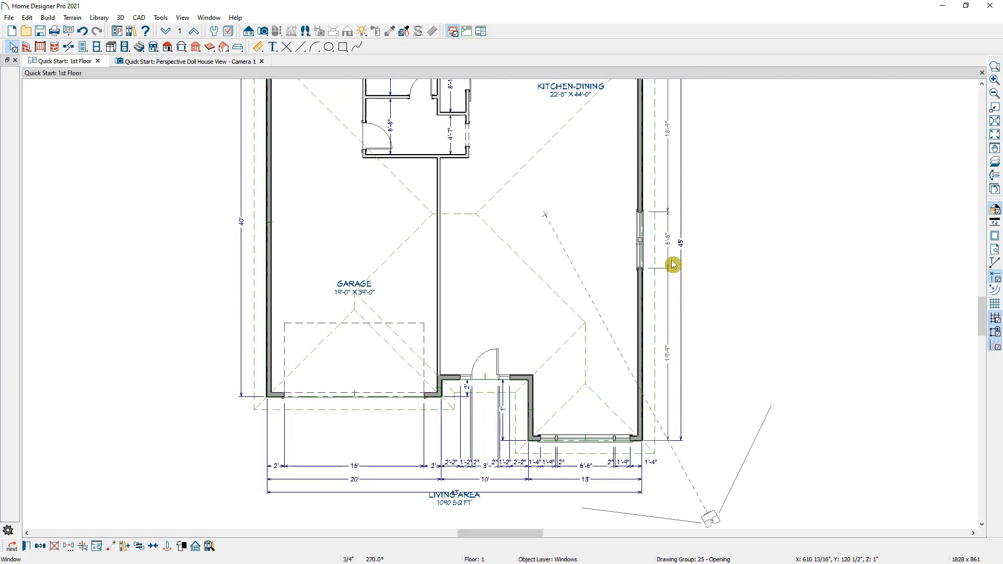
middle_drag(739, 206, 717, 285)
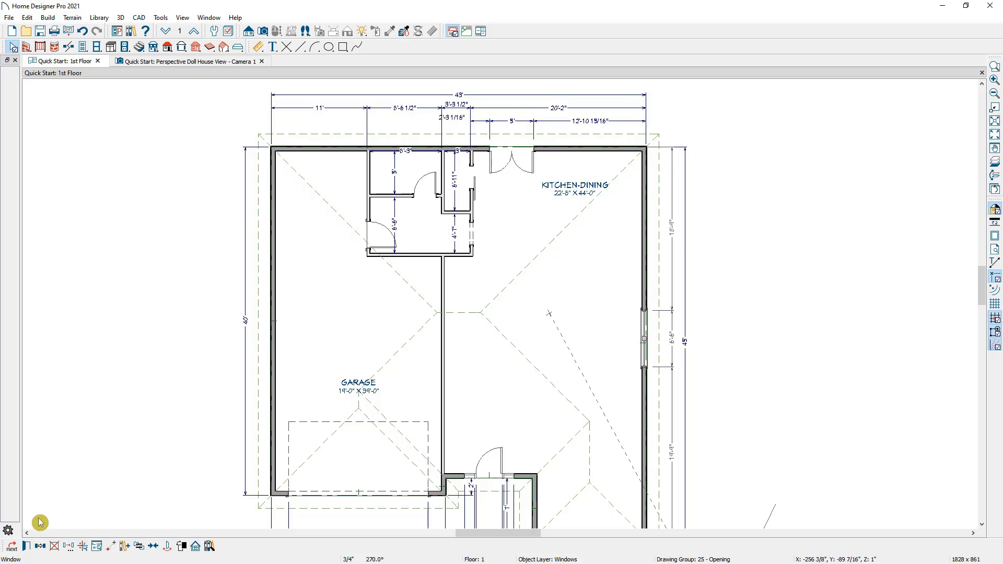
click(38, 547)
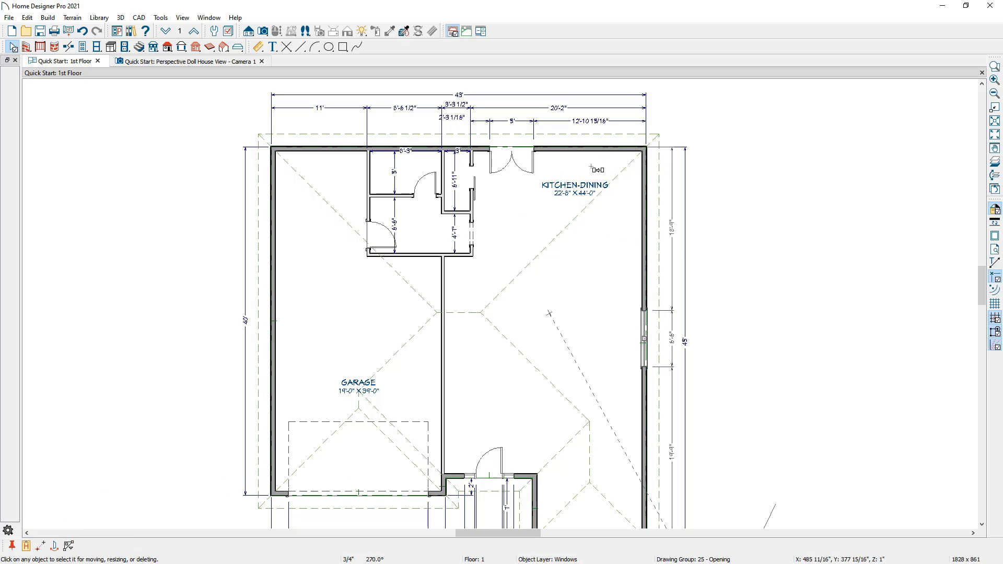
click(587, 149)
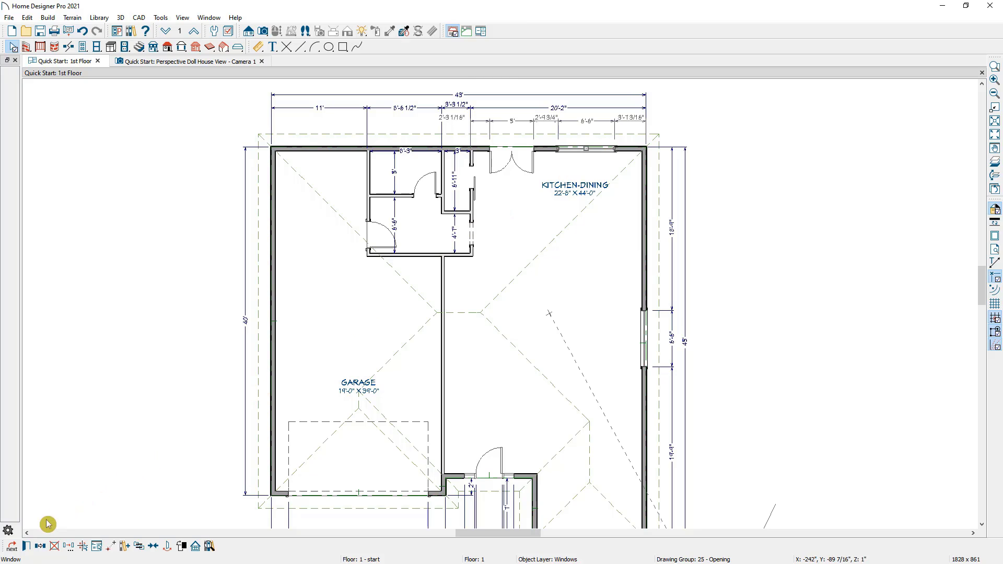
Step: Resize the rear window to 32" wide and 39" high, and reduce it to 2 lites across
click(27, 547)
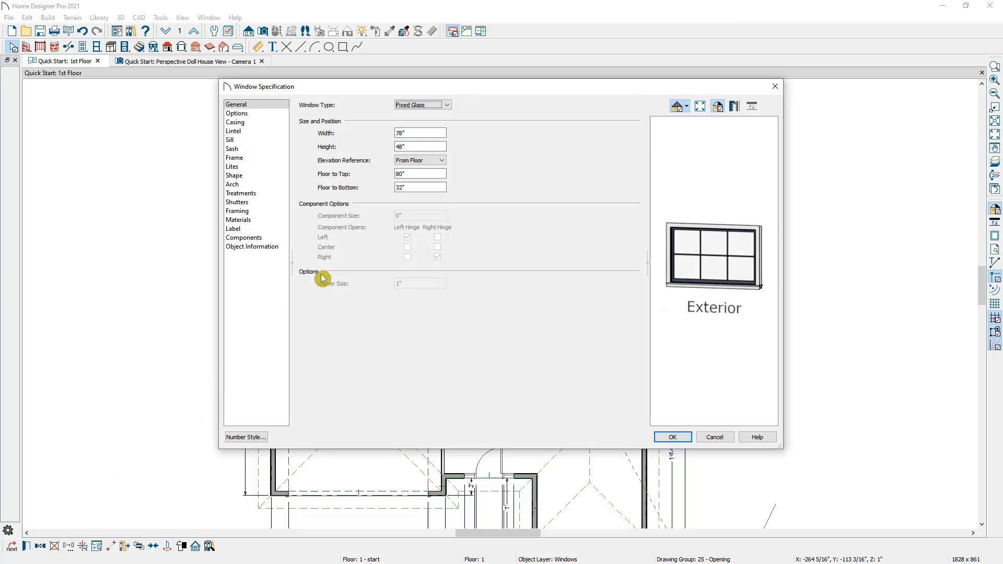
text(3)
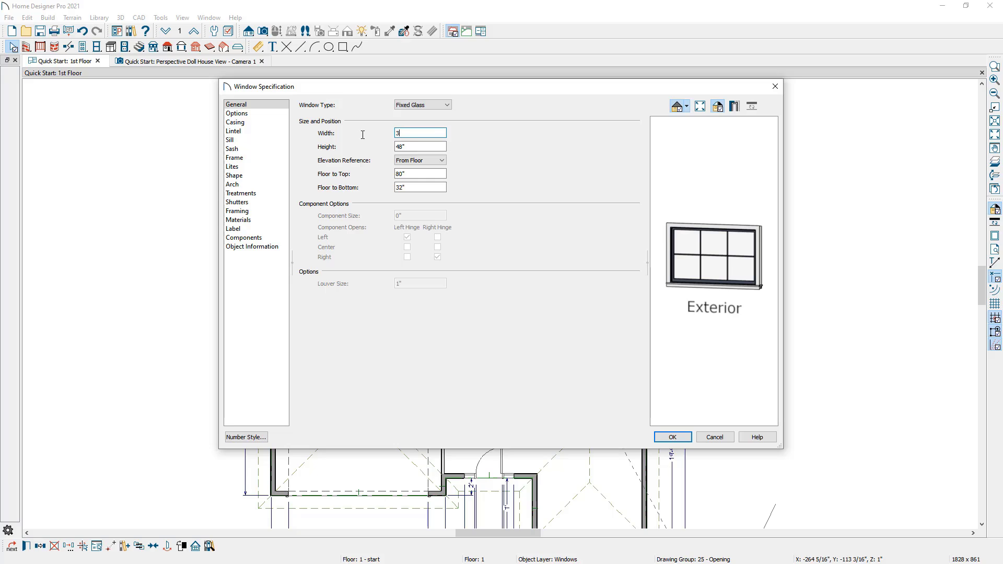
text(2)
key(Tab)
text(3)
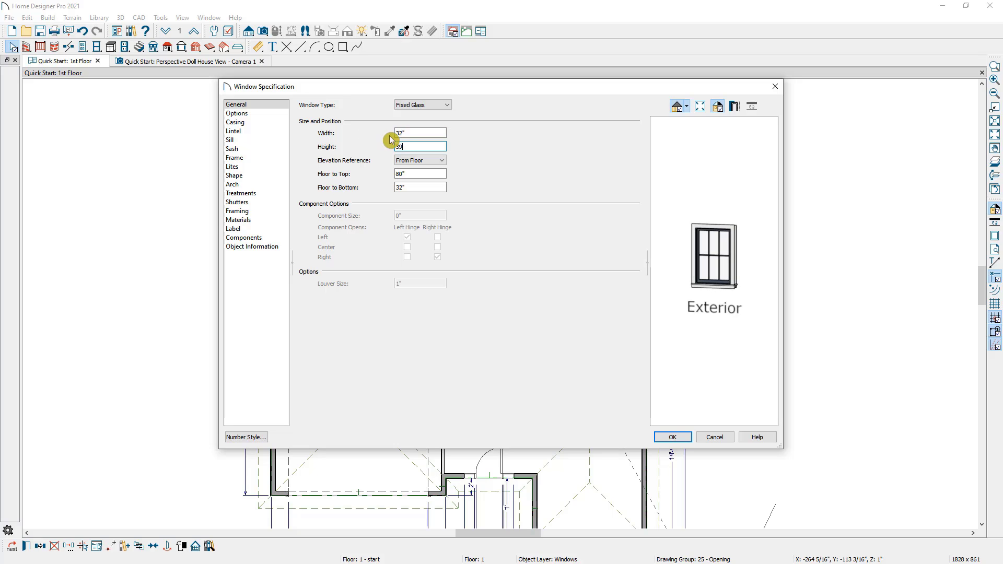
click(277, 167)
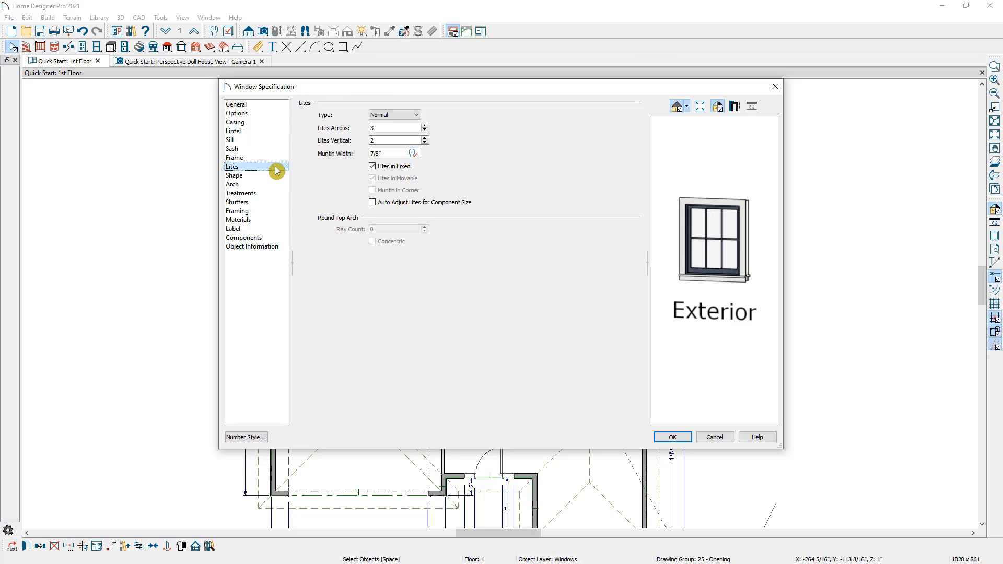
click(426, 131)
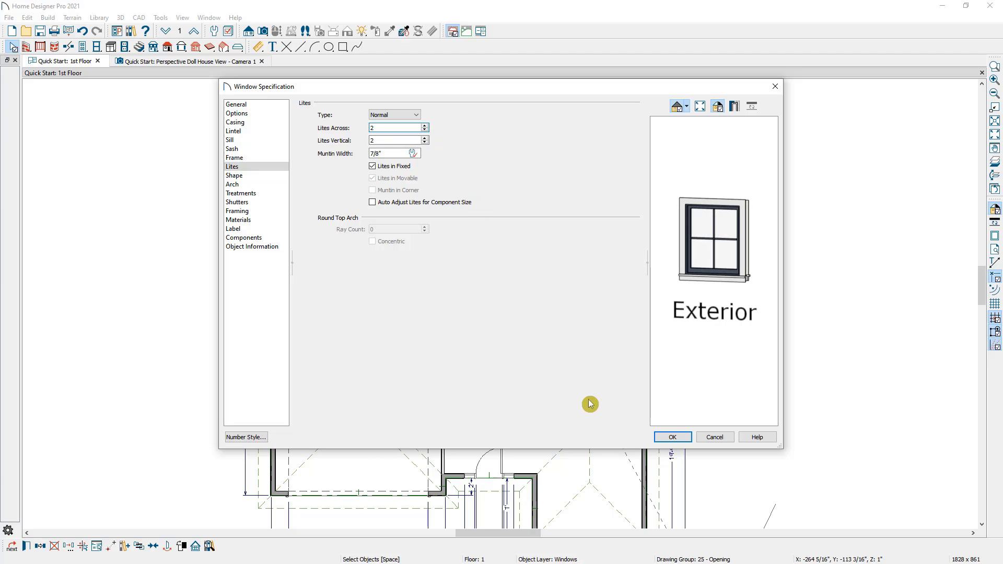
click(671, 442)
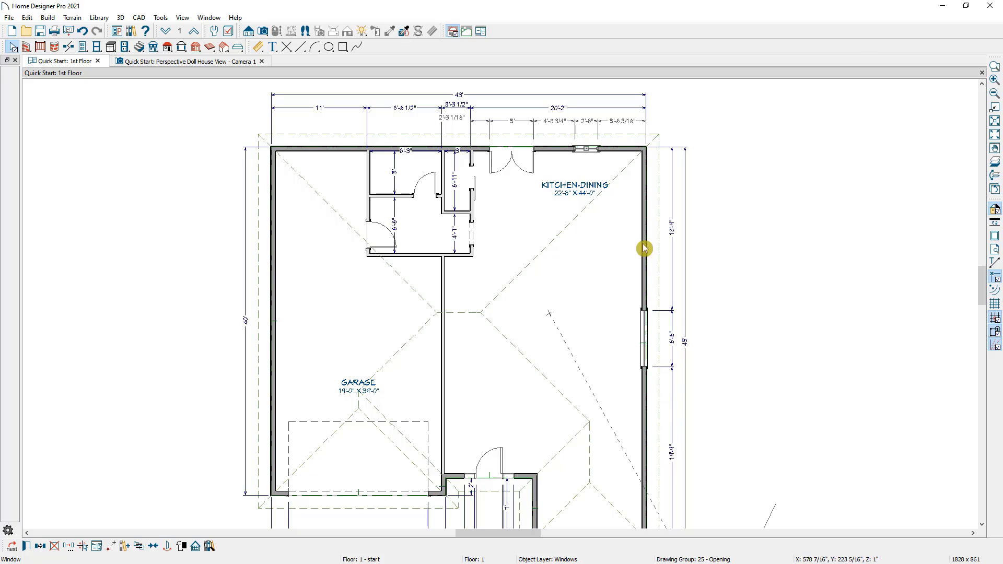
Step: Set the distance between the rear window and the nearest outer corner to 4' 8"
click(624, 124)
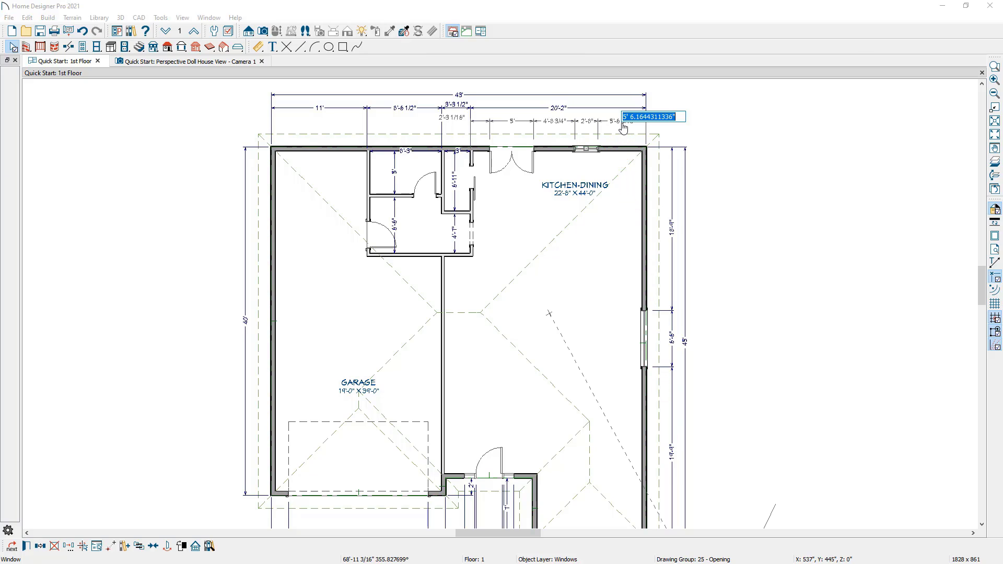
text(4' 8)
key(Return)
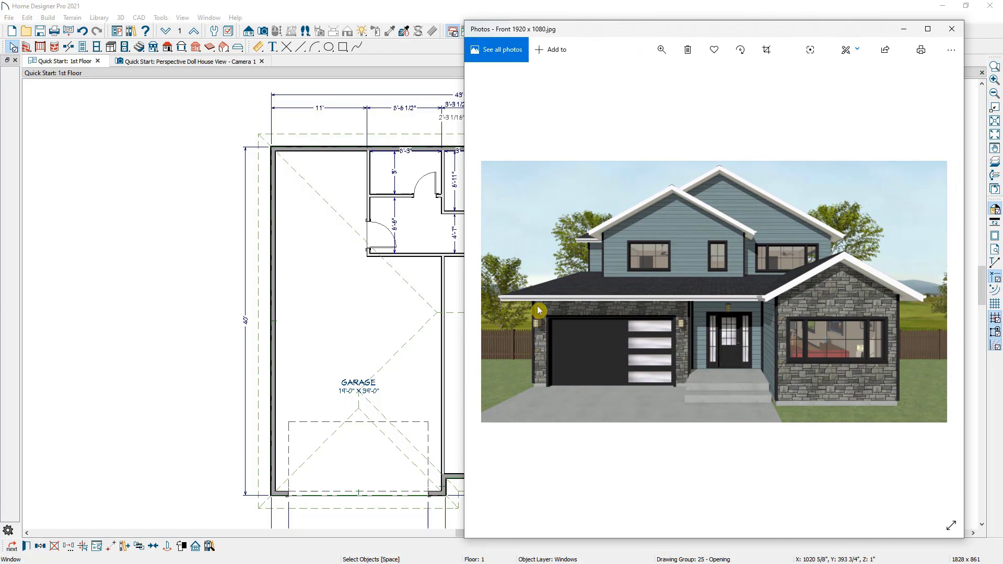
Step: Close the reference house image and automatically place corner boards on the first floor in the doll house view
key(alt+F4)
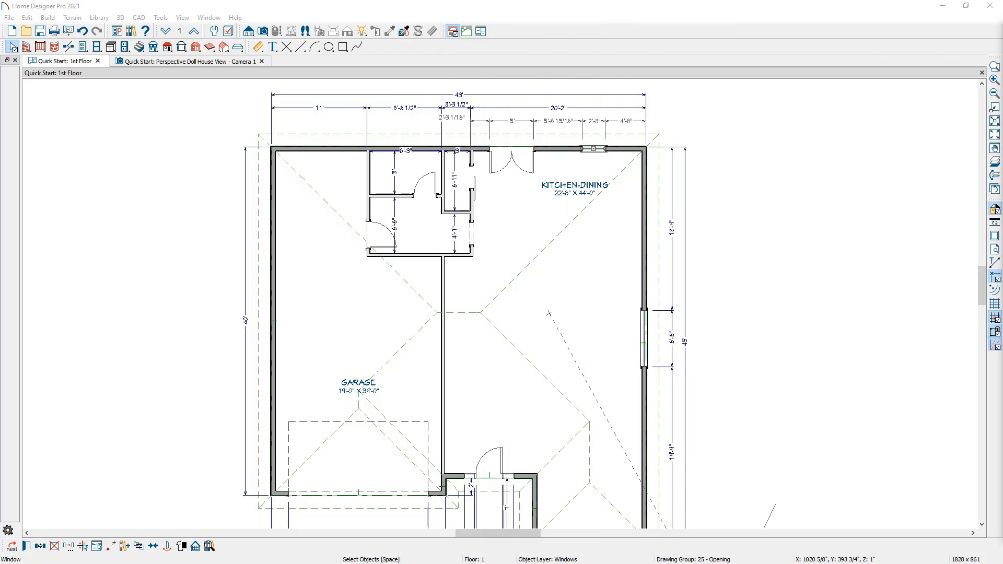
click(220, 61)
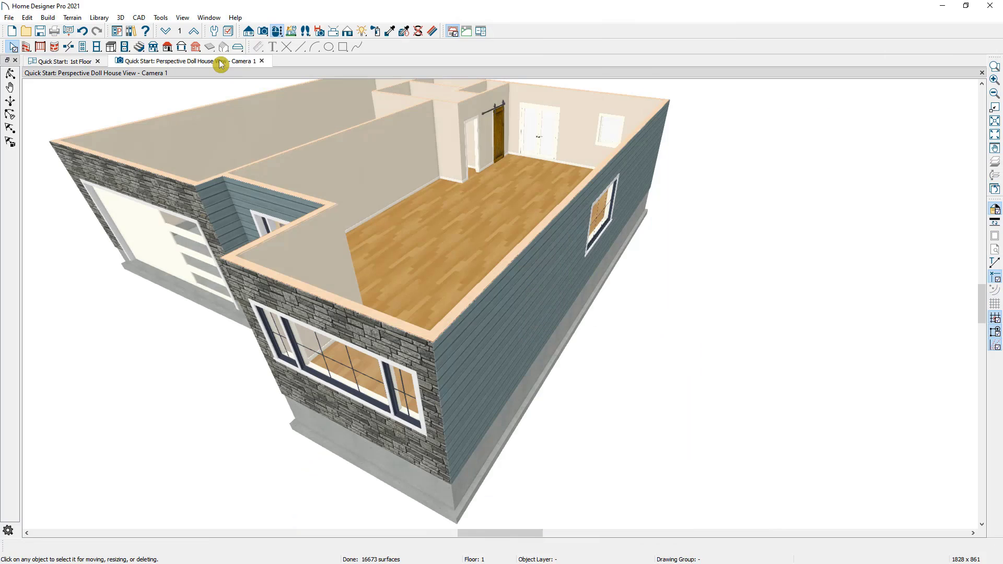
click(277, 32)
drag(230, 157, 310, 202)
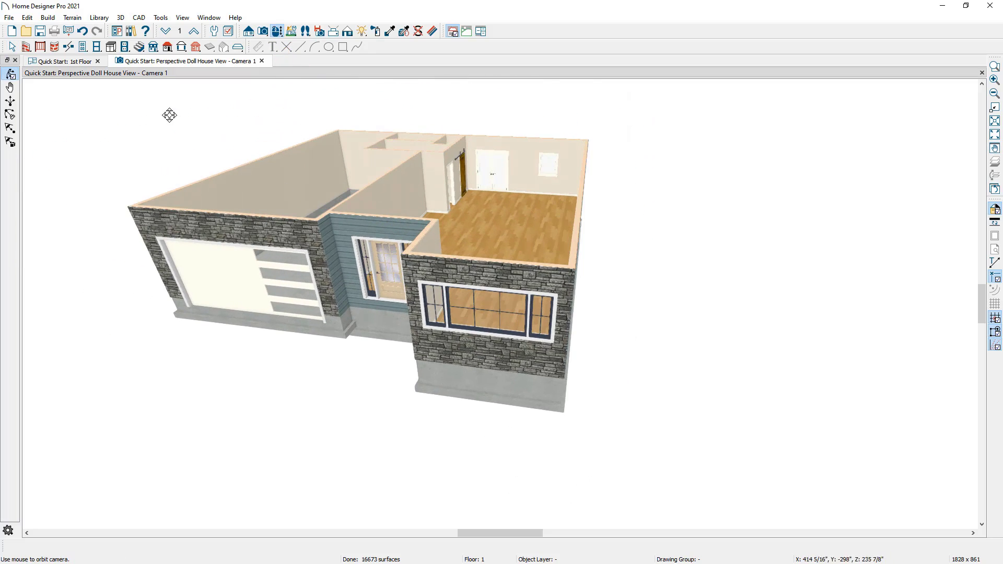
click(52, 20)
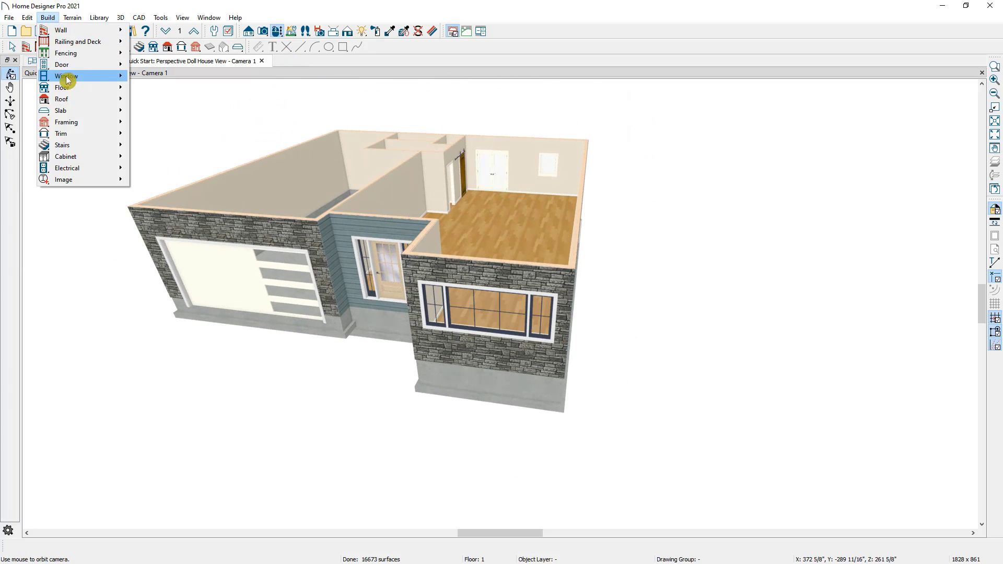
mouse_move(81, 138)
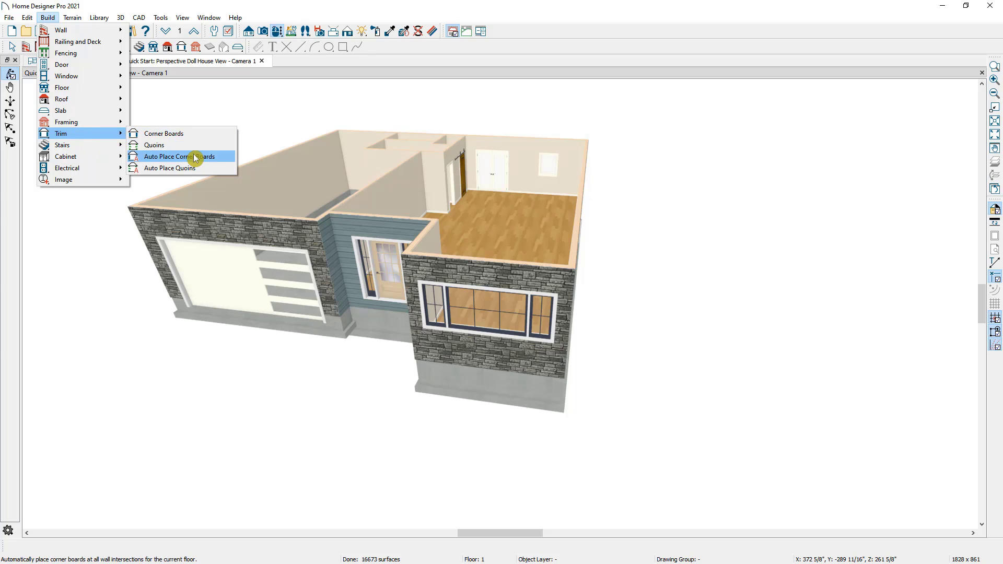
click(224, 156)
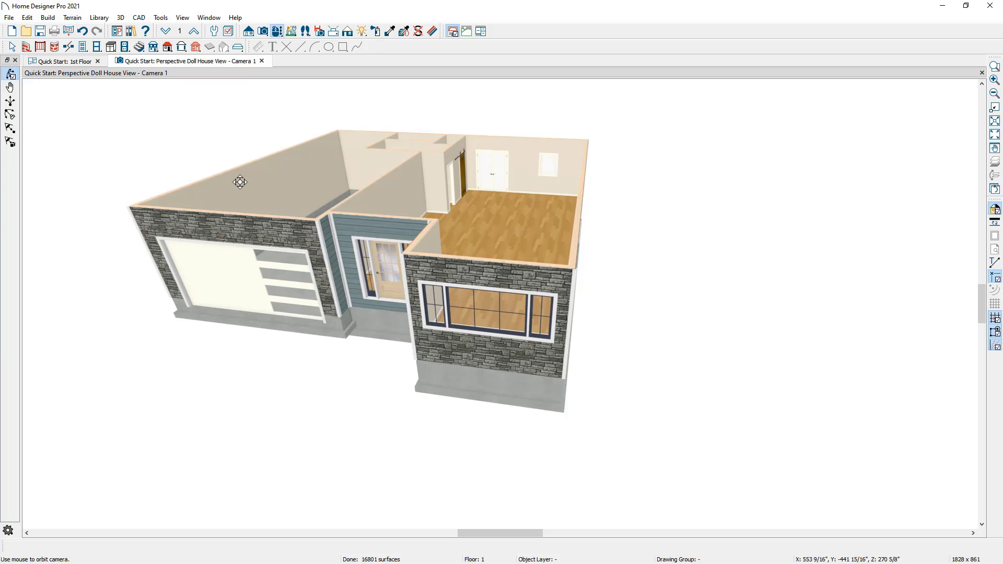
Step: Compare the front of the house in the doll house view with the reference image of the finished exterior
click(52, 18)
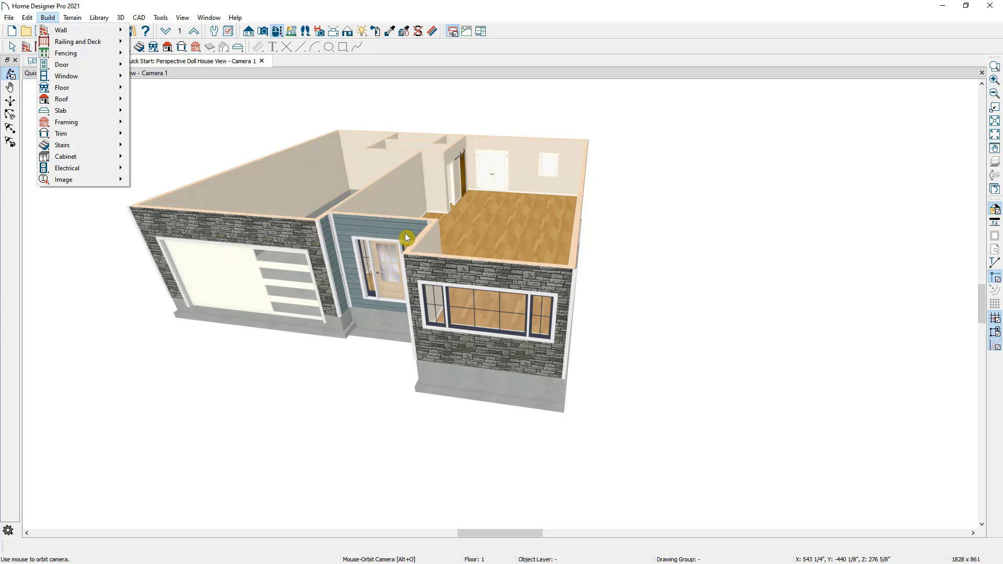
click(416, 267)
drag(532, 268, 606, 254)
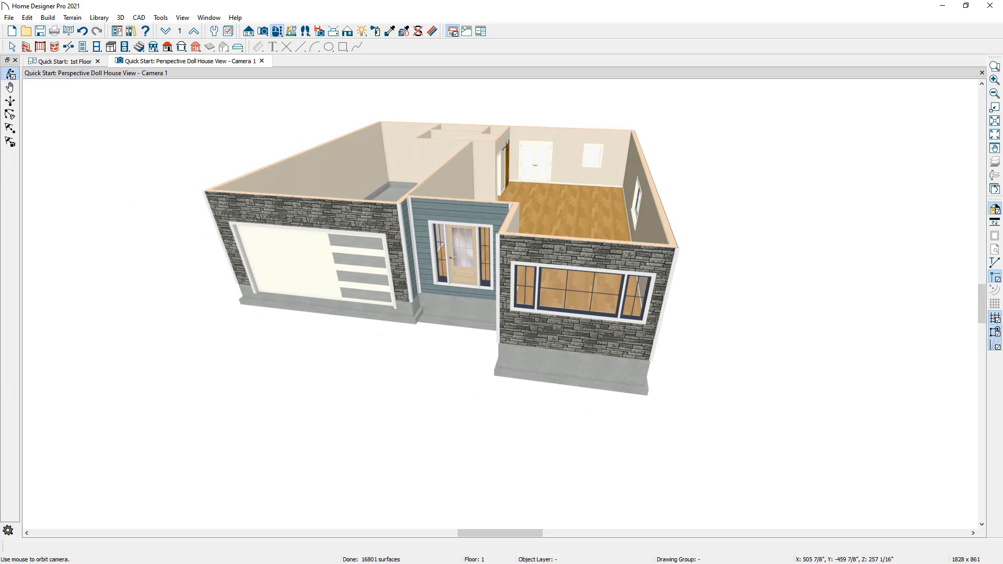
drag(817, 29, 520, 39)
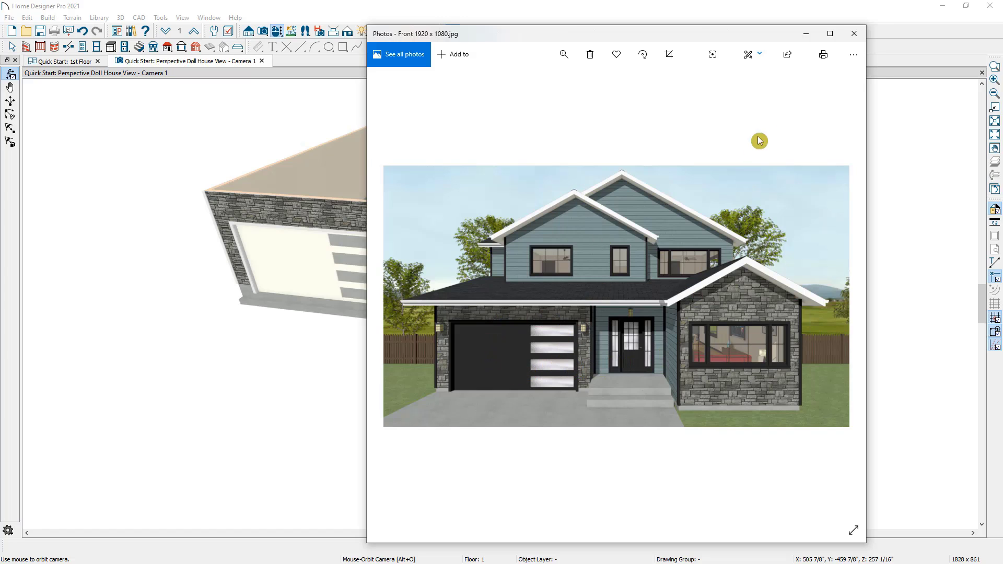
click(807, 35)
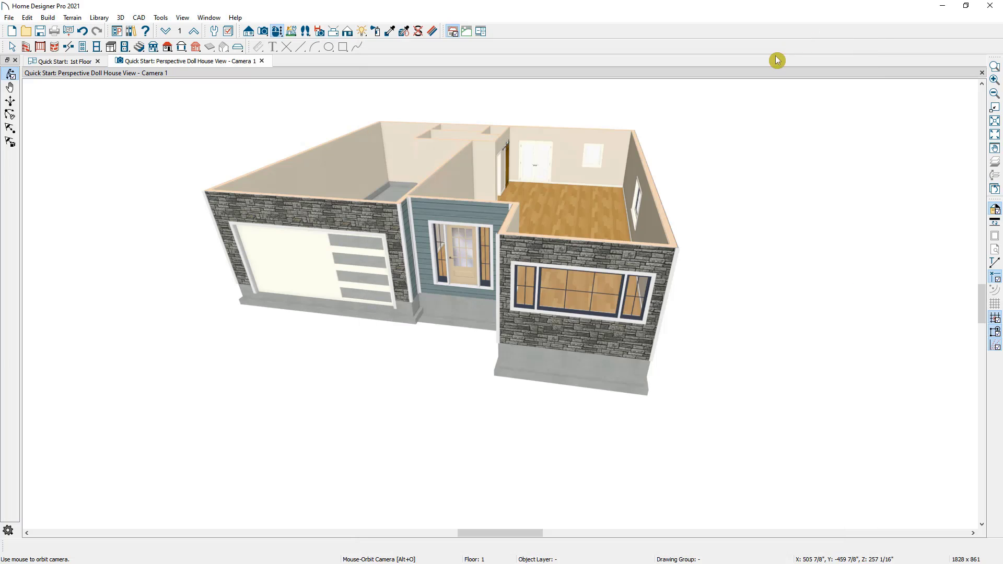
Step: Pick up the front door's Granite Glass material and apply it to both sidelights and the garage door windows
drag(311, 110, 355, 107)
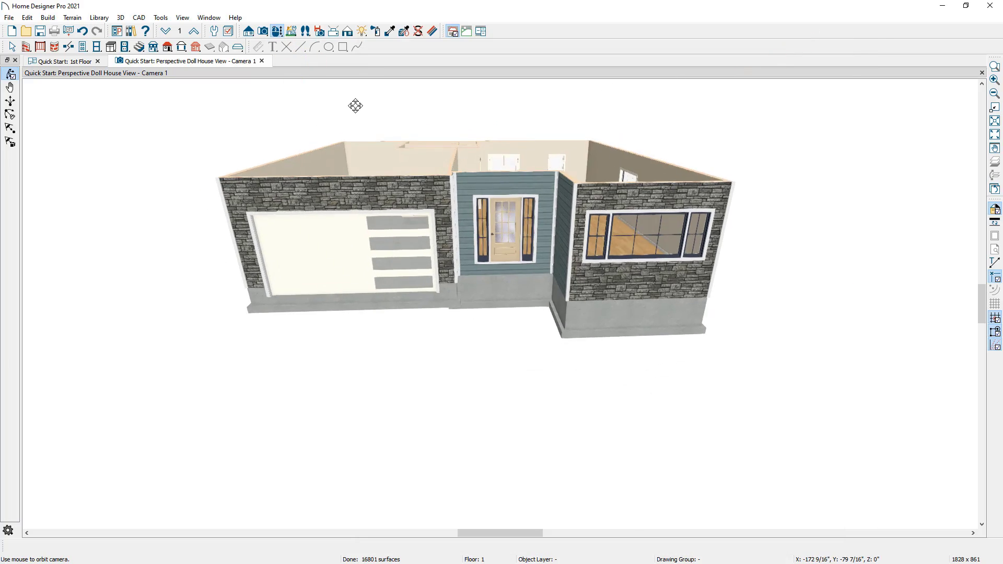
scroll(483, 210, up, 5)
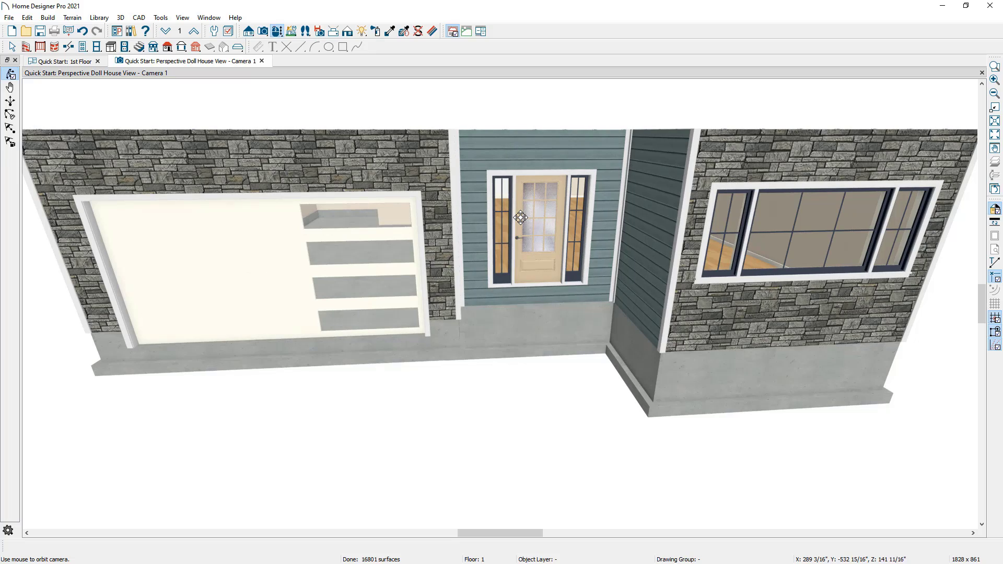
click(392, 34)
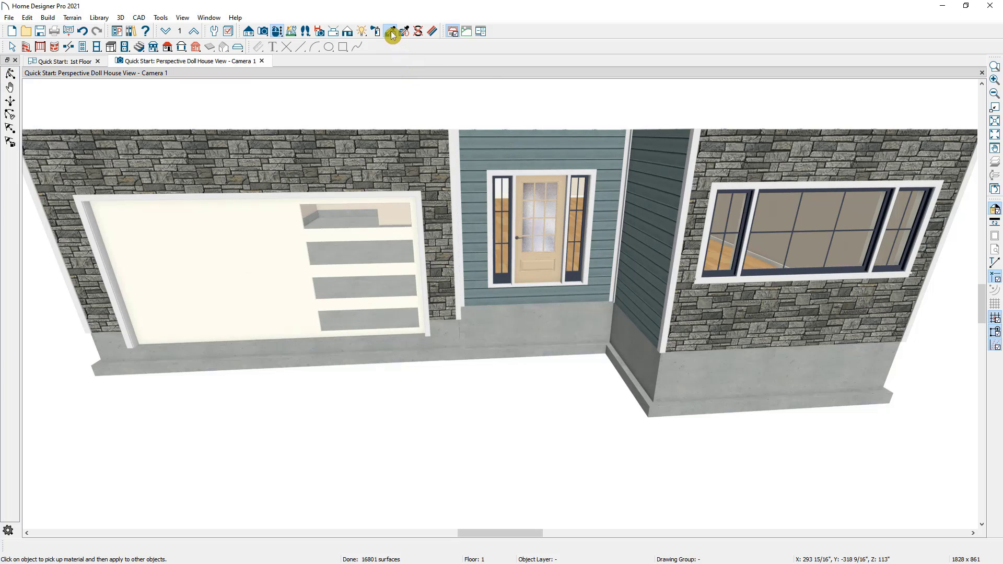
click(541, 225)
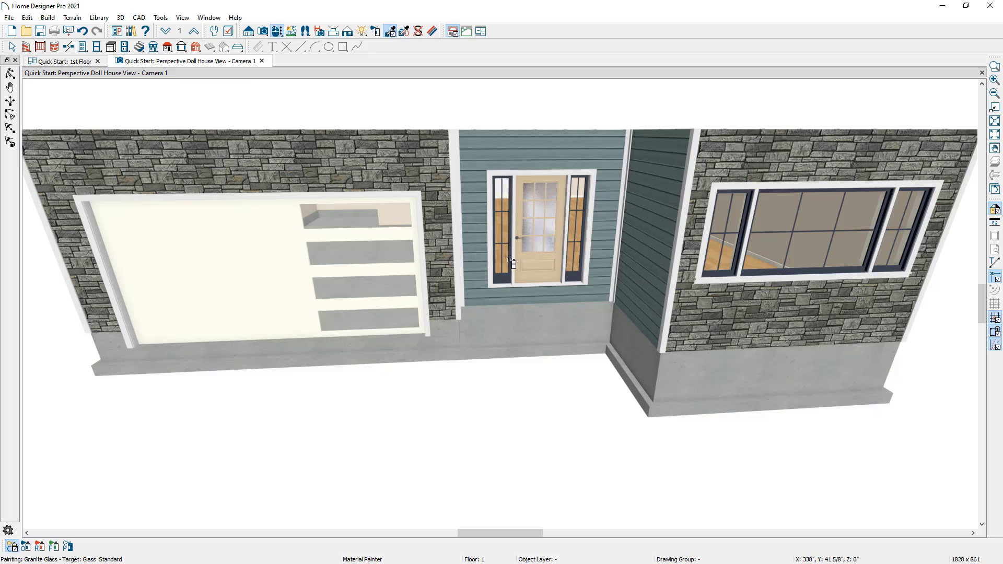
click(512, 264)
click(576, 266)
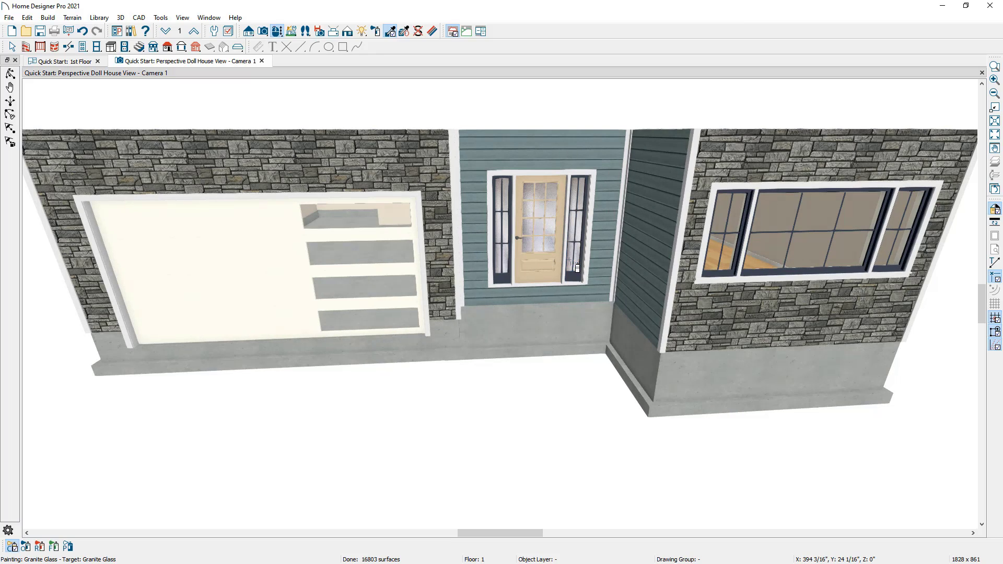
click(394, 320)
key(space)
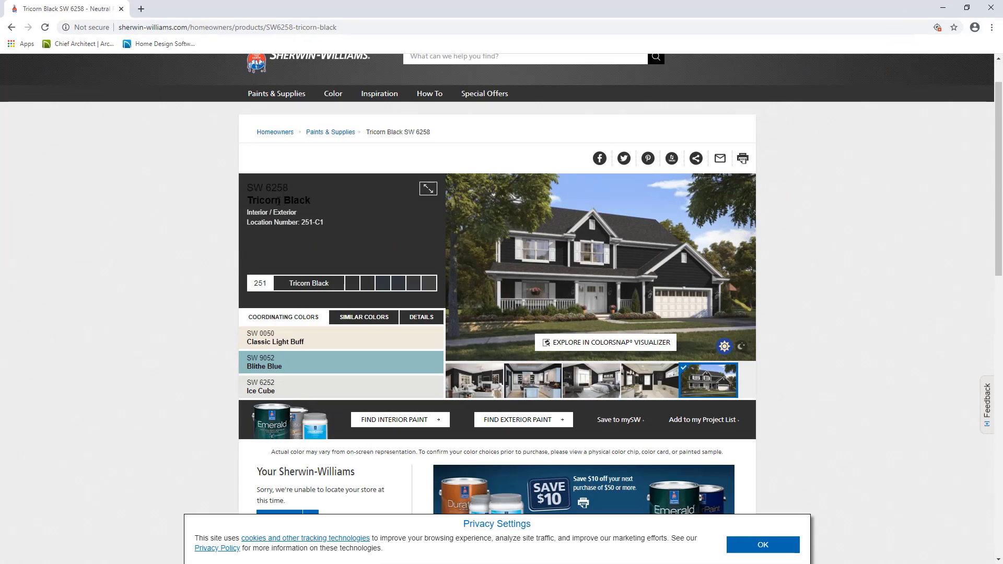
Step: Copy the colour code SW 6258 from the Sherwin-Williams Tricorn Black web page and return to the house model
drag(291, 189, 261, 188)
click(293, 189)
right_click(255, 188)
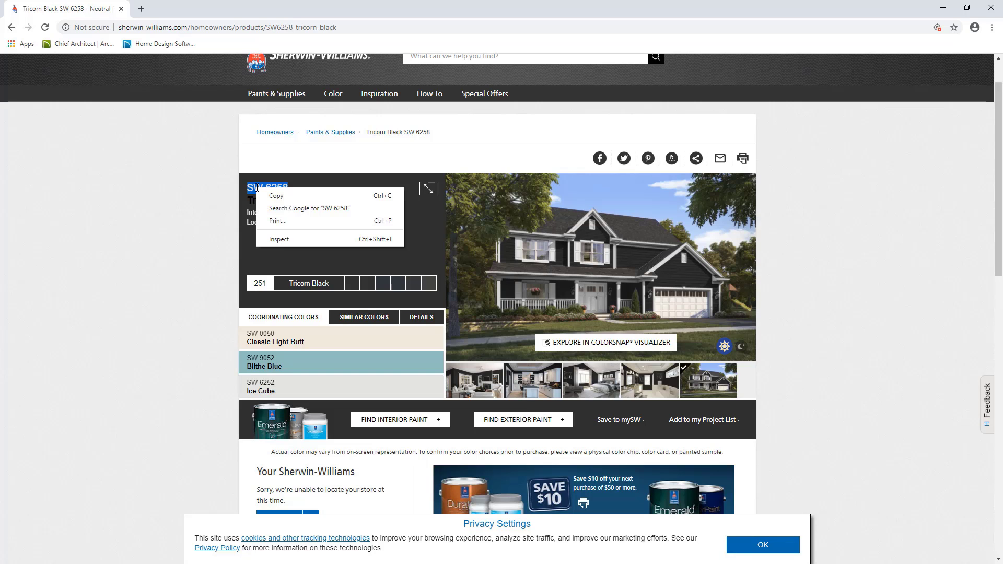
click(273, 196)
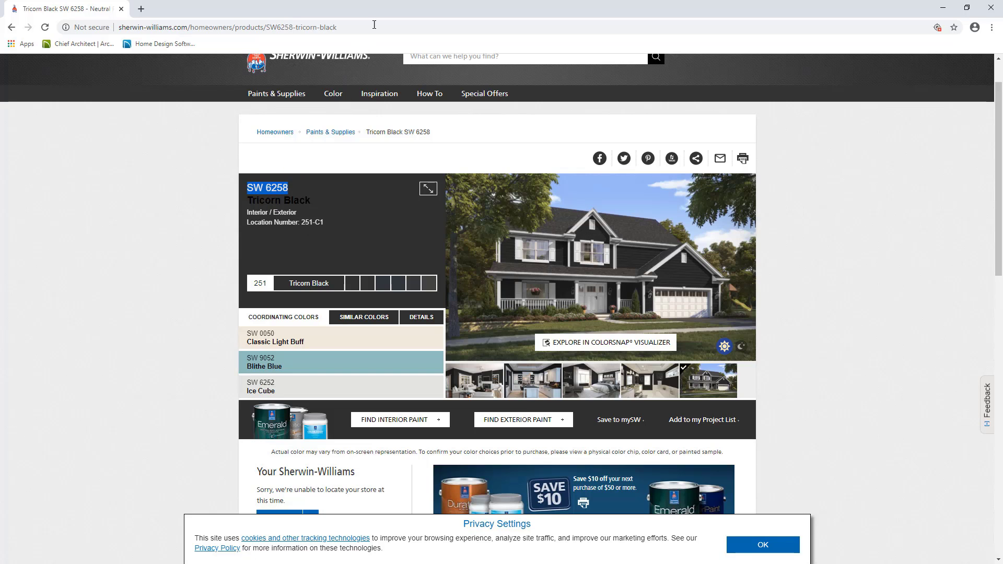
drag(383, 11, 1002, 89)
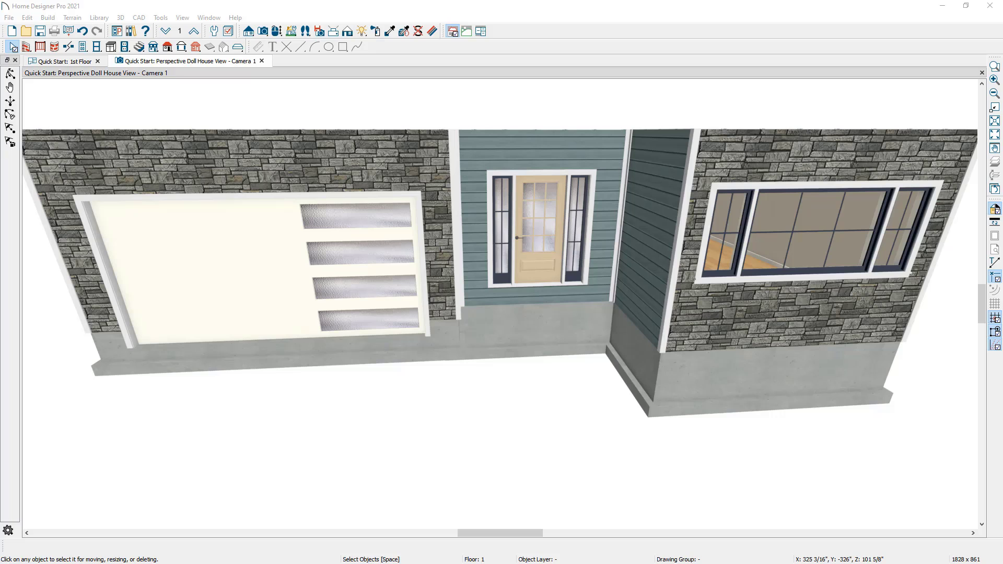
Step: Open the library browser and search it for the copied colour code SW 6258
click(136, 35)
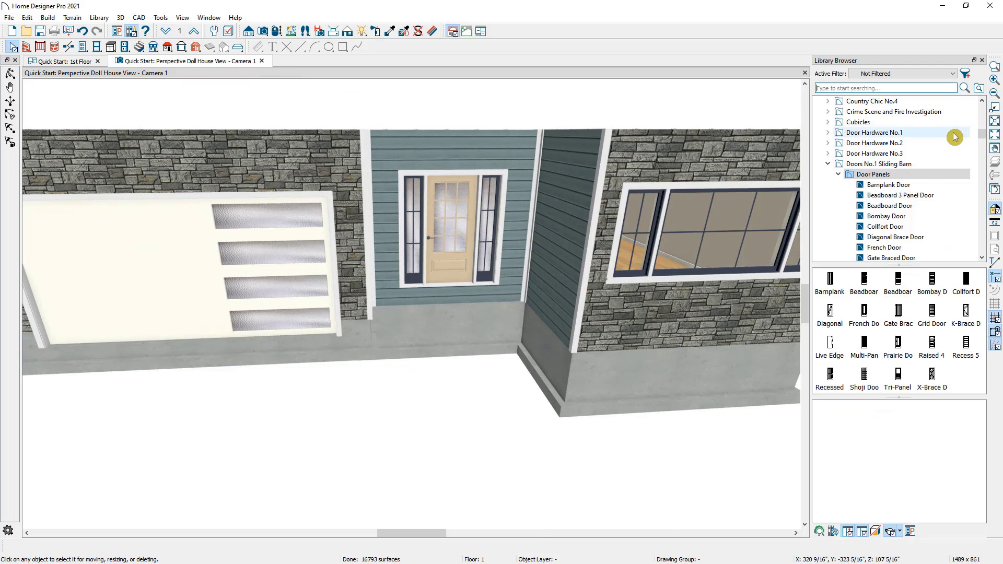
drag(982, 139, 974, 230)
scroll(974, 230, down, 8)
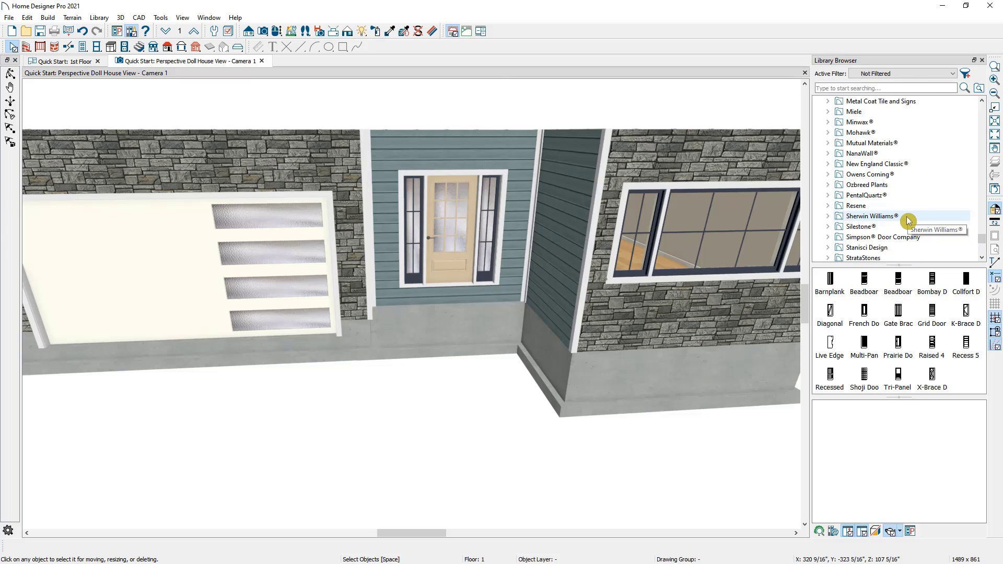
right_click(862, 89)
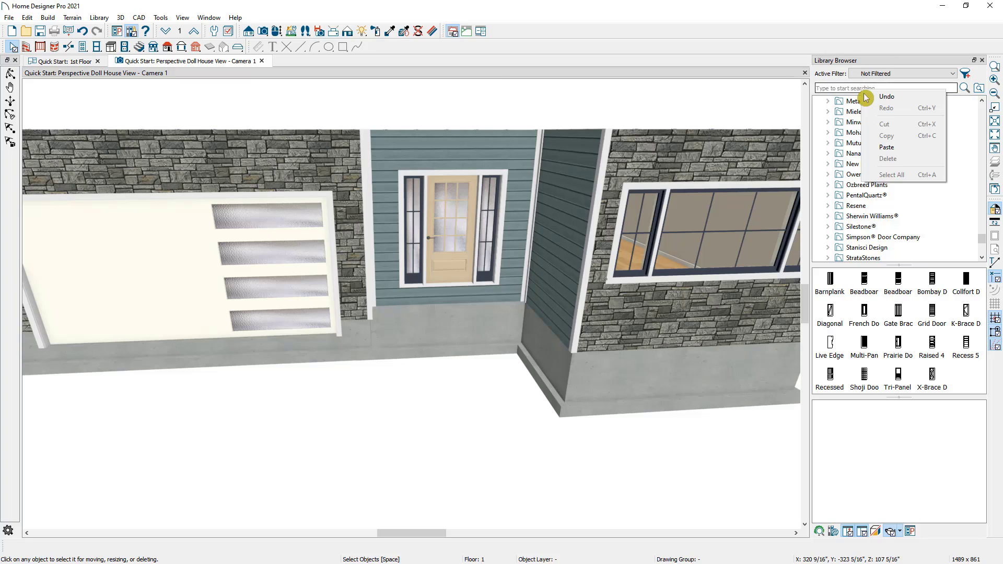
click(891, 150)
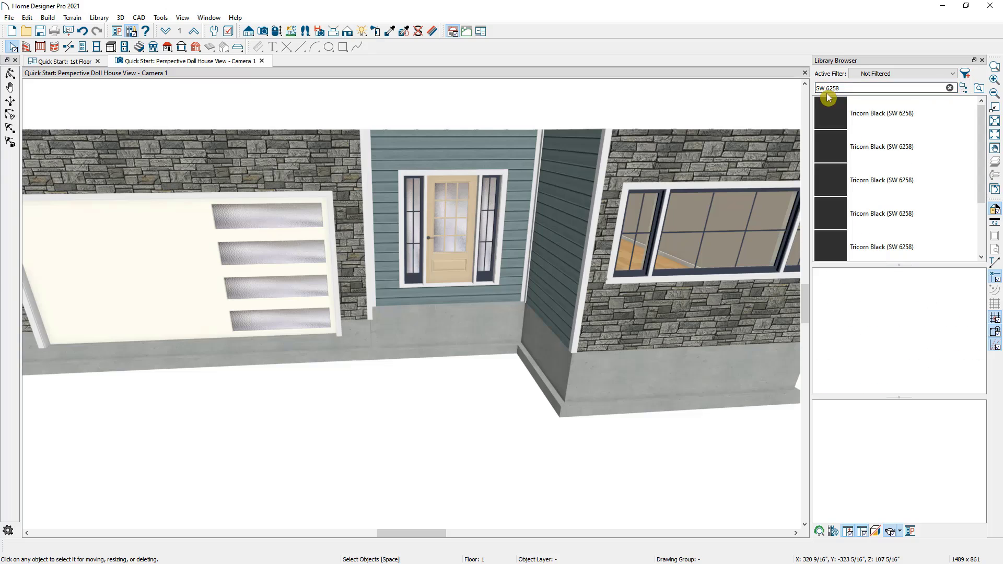
Step: Show the first Tricorn Black (SW 6258) search result in its library folder under Sherwin Williams Neutrals
click(851, 118)
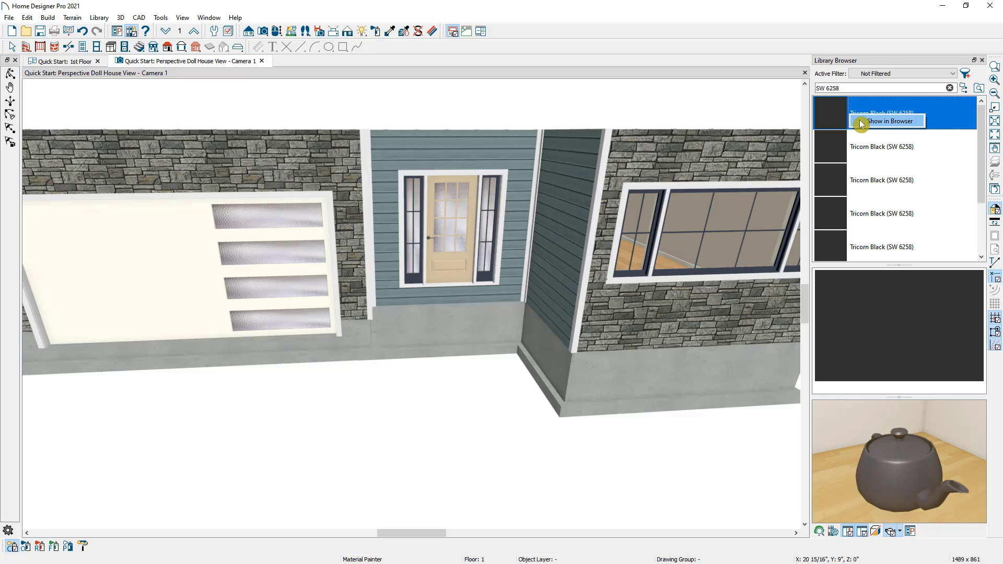
click(869, 122)
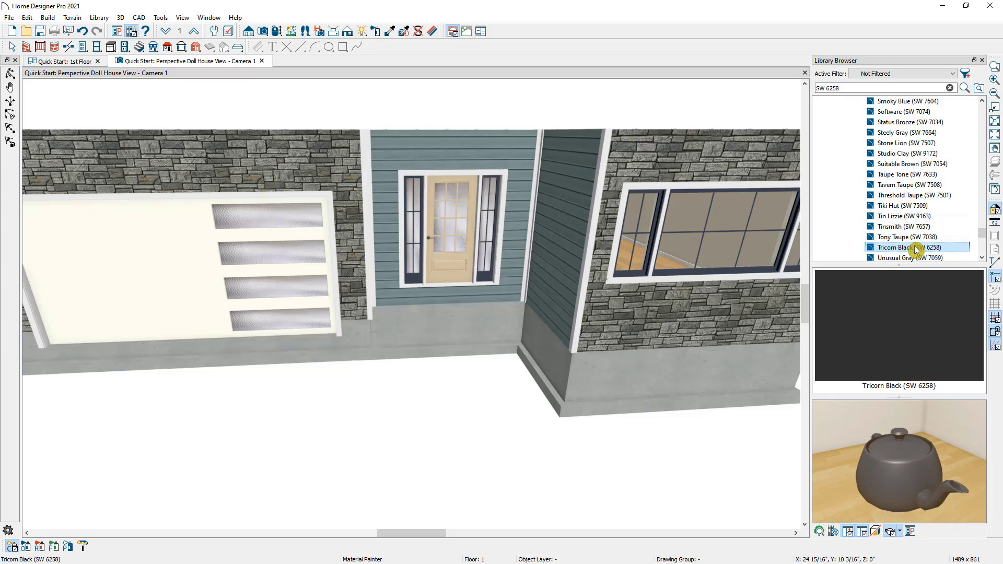
scroll(981, 235, up, 3)
drag(981, 237, 977, 197)
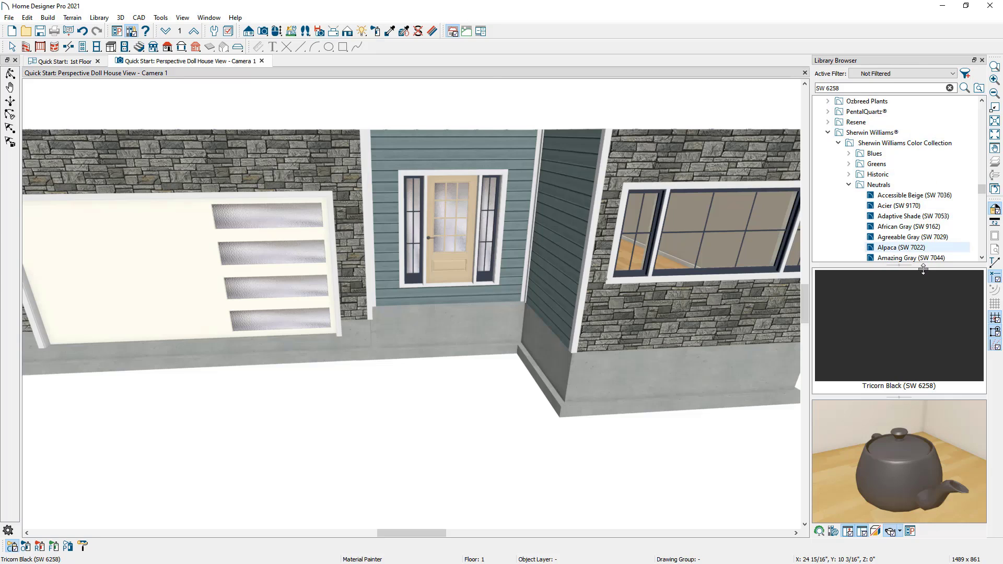
Step: Paint the front door Tricorn Black (SW 6258) with the Material Painter in Component Mode
click(910, 345)
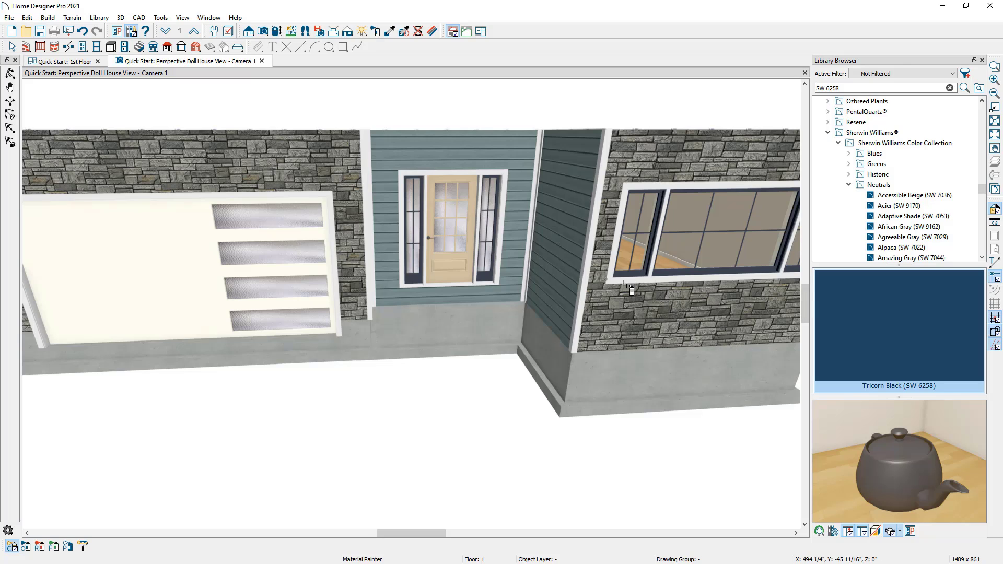
click(17, 548)
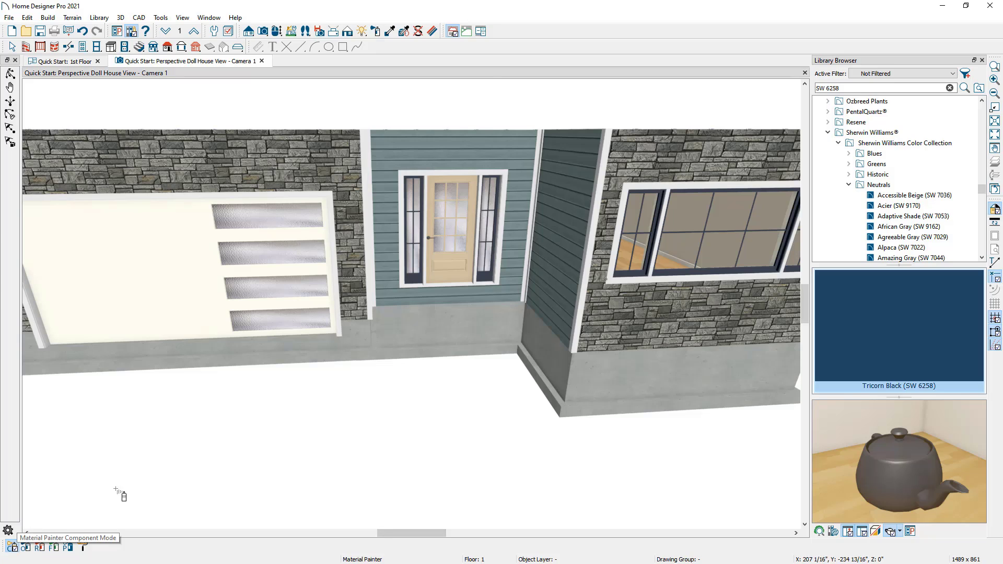
click(444, 274)
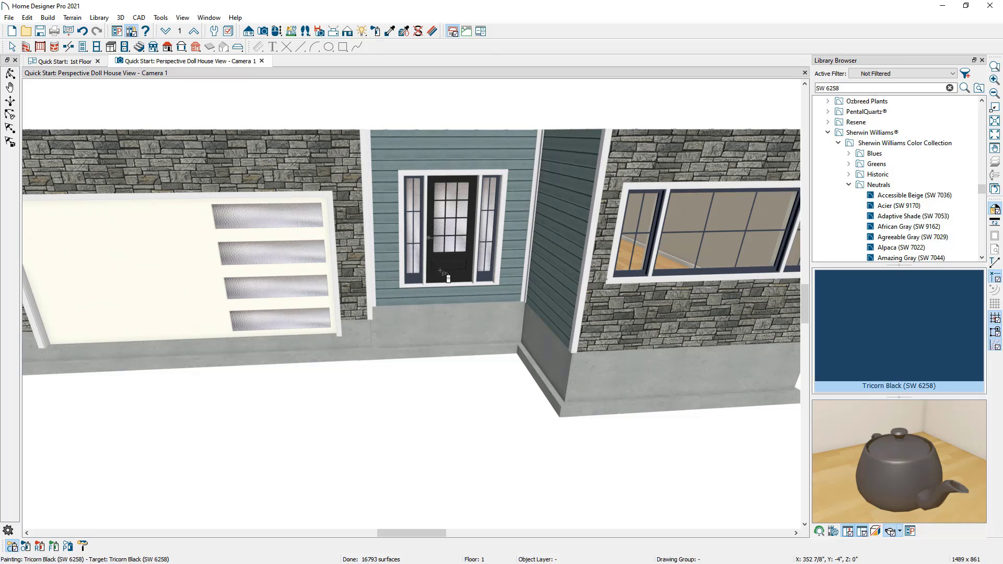
Step: Paint the frame of the large middle front window Tricorn Black (SW 6258) with the Material Painter in object mode
click(27, 547)
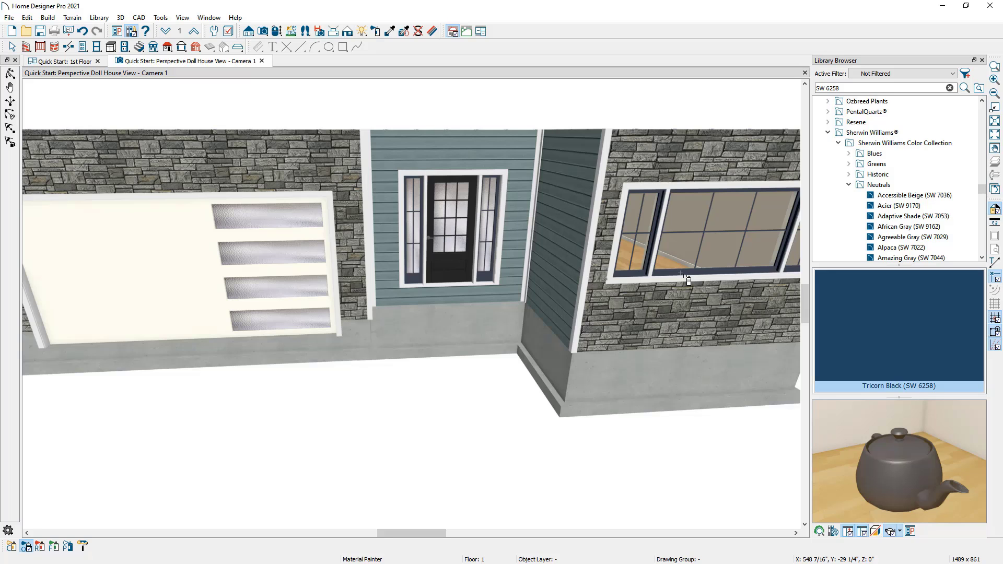
middle_drag(681, 274, 597, 291)
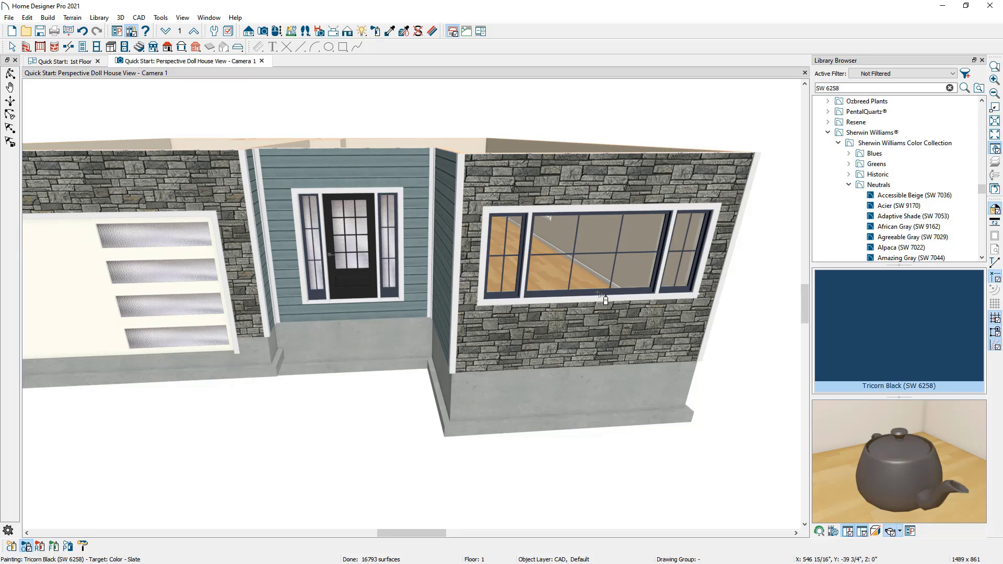
click(560, 295)
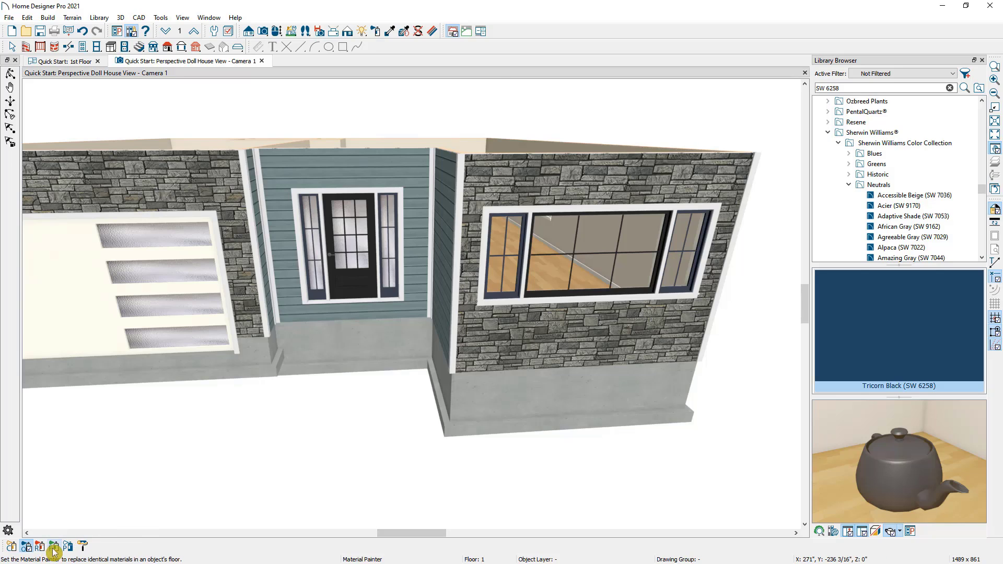
Step: Replace the white trim, remaining slate window and sidelight frames, and garage door colour with Tricorn Black (SW 6258) throughout the plan
click(85, 550)
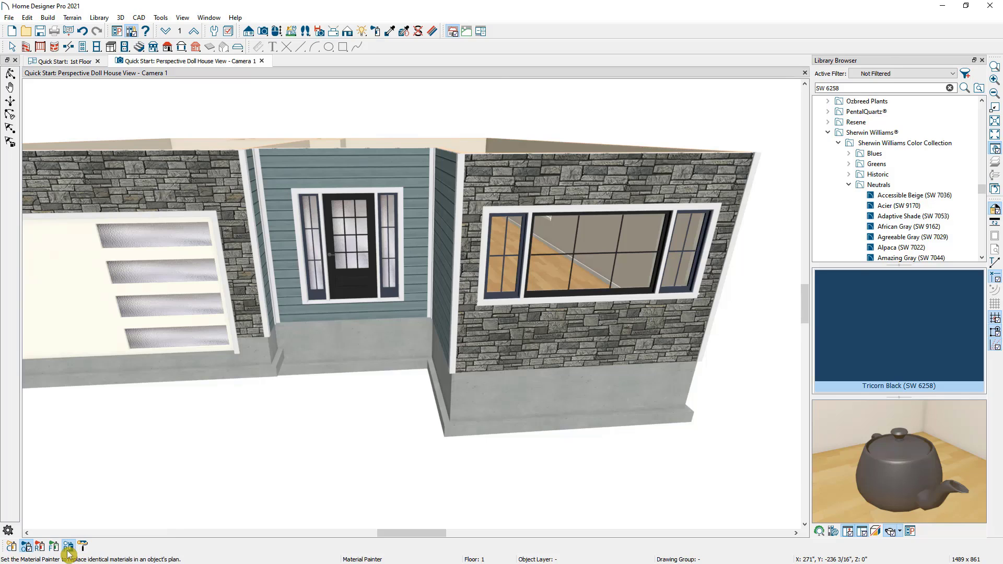
click(69, 547)
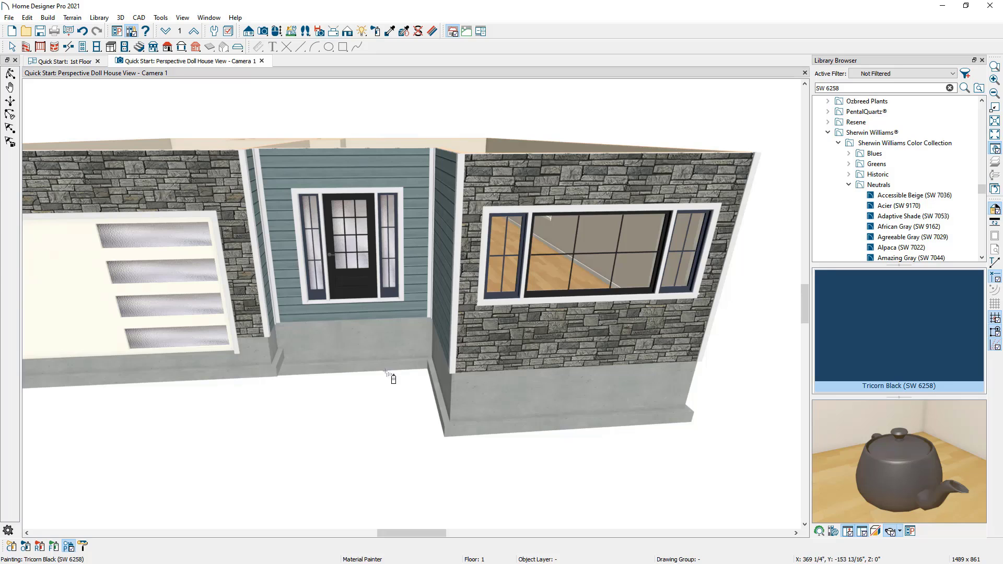
click(457, 331)
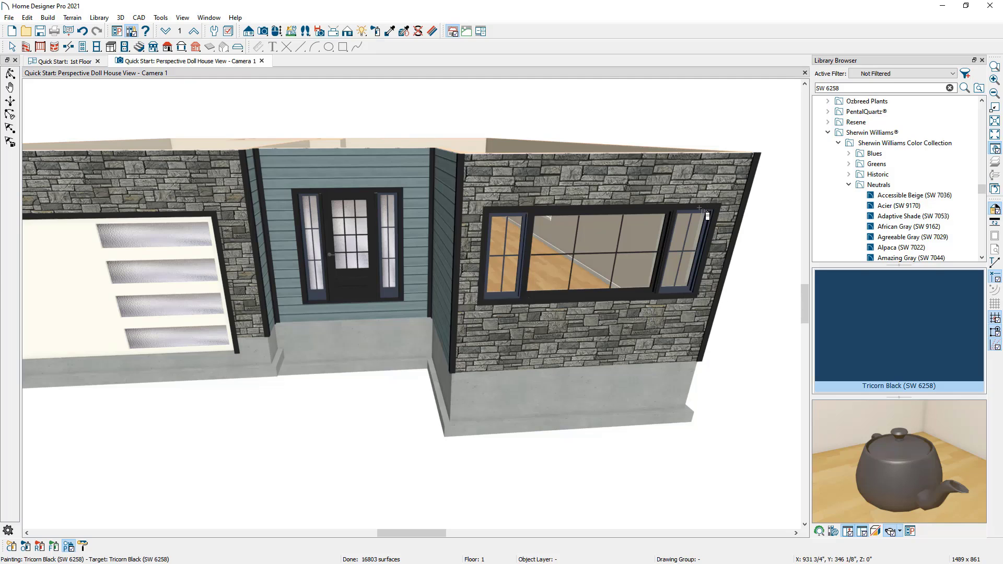
click(510, 296)
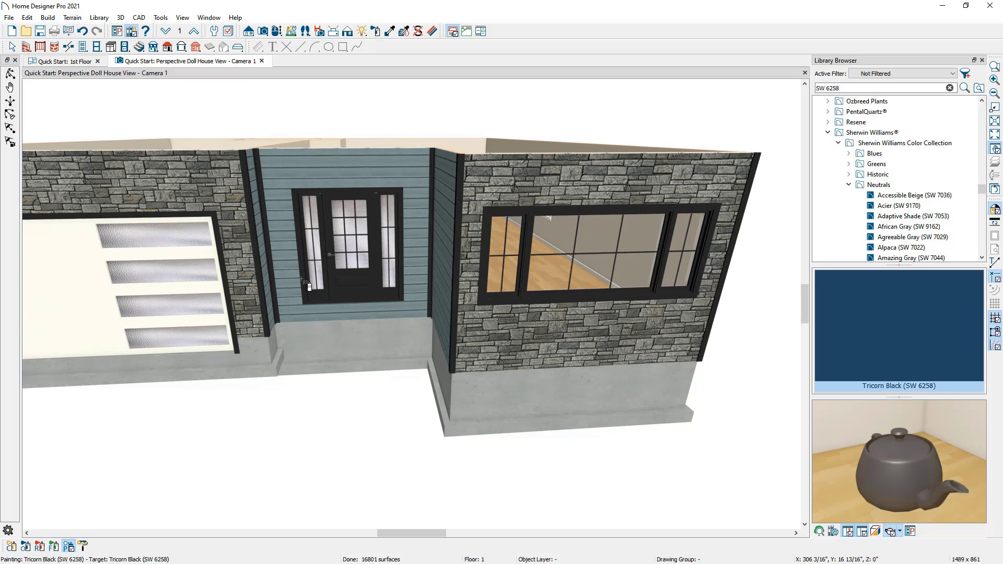
click(91, 302)
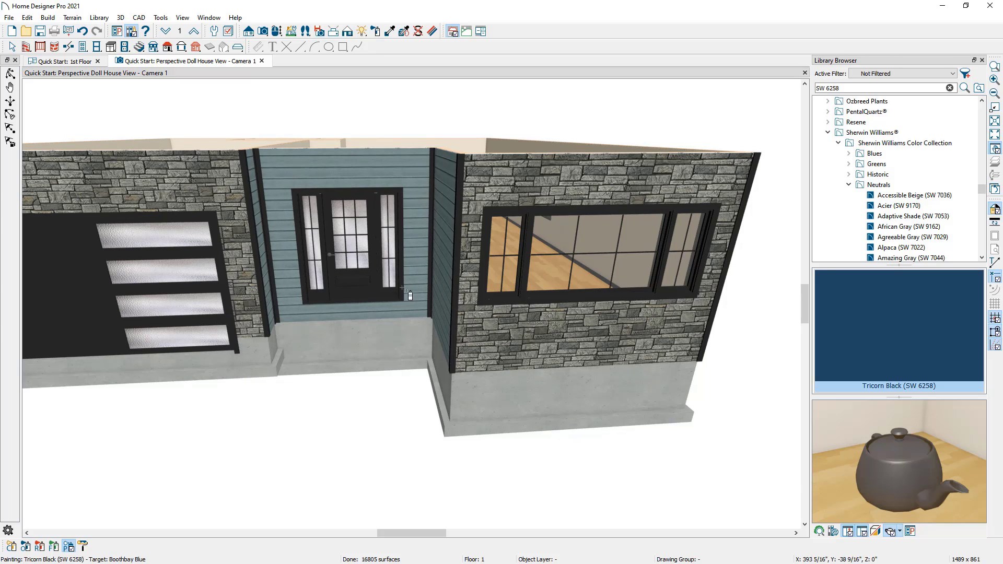
click(277, 30)
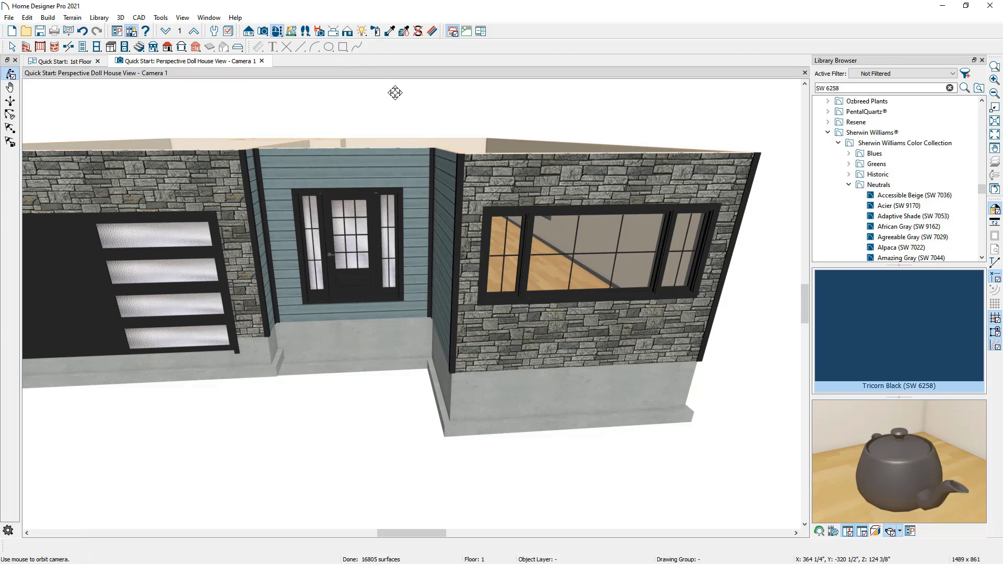
drag(394, 92, 507, 238)
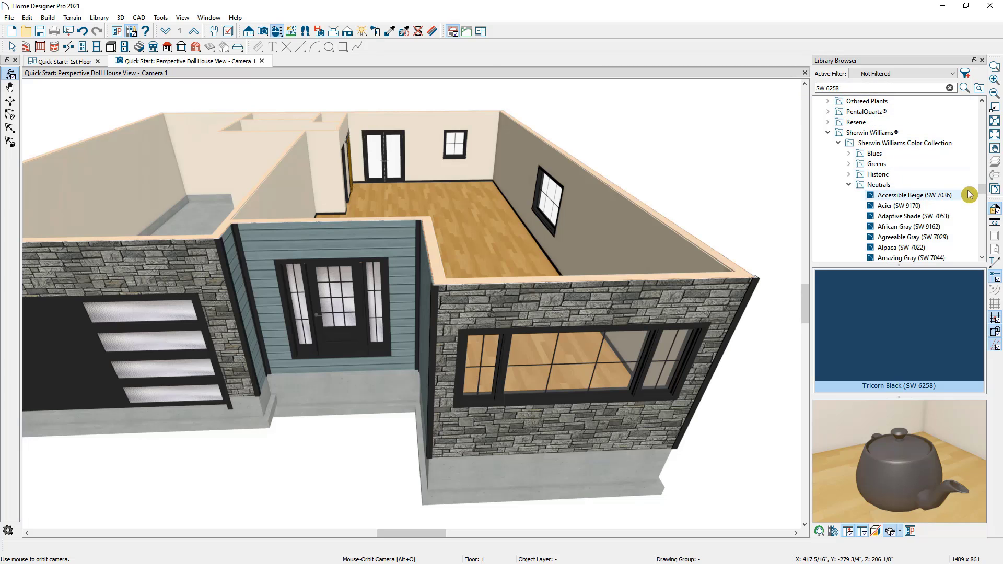
Step: Copy Tricorn Black (SW 6258) from the Sherwin Williams Neutrals folder into the User Catalog
click(981, 203)
drag(981, 203, 979, 239)
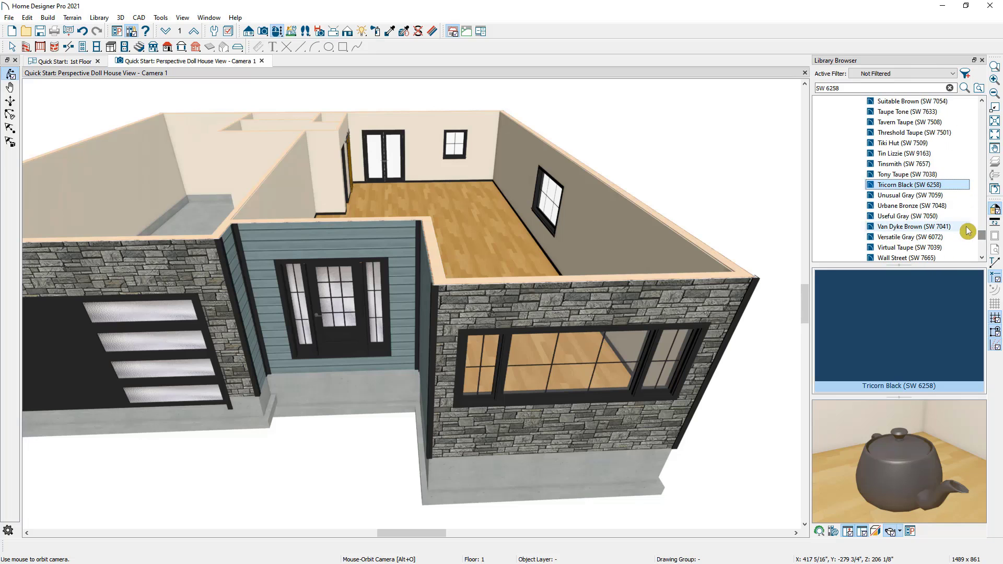
right_click(921, 190)
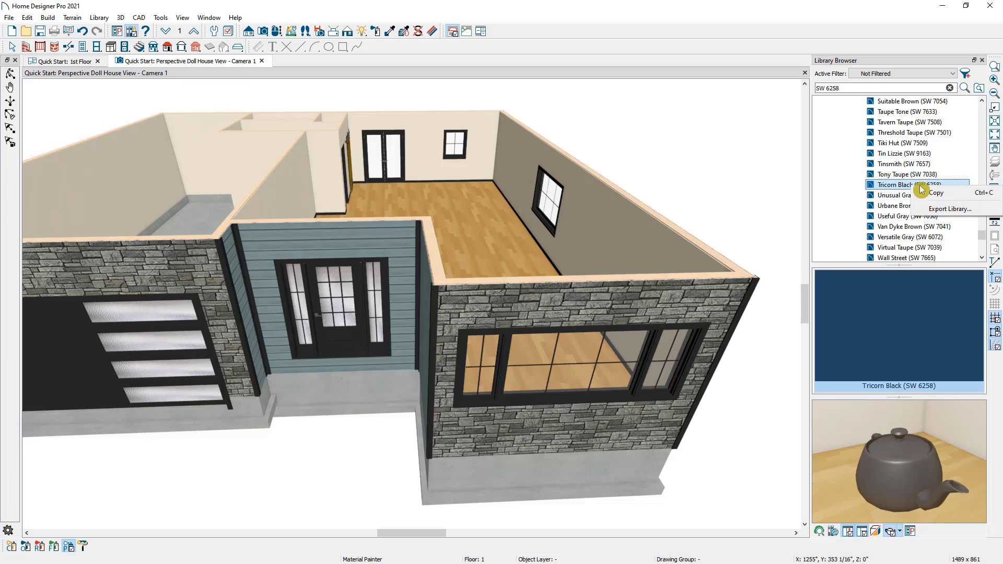
click(962, 197)
scroll(984, 246, down, 3)
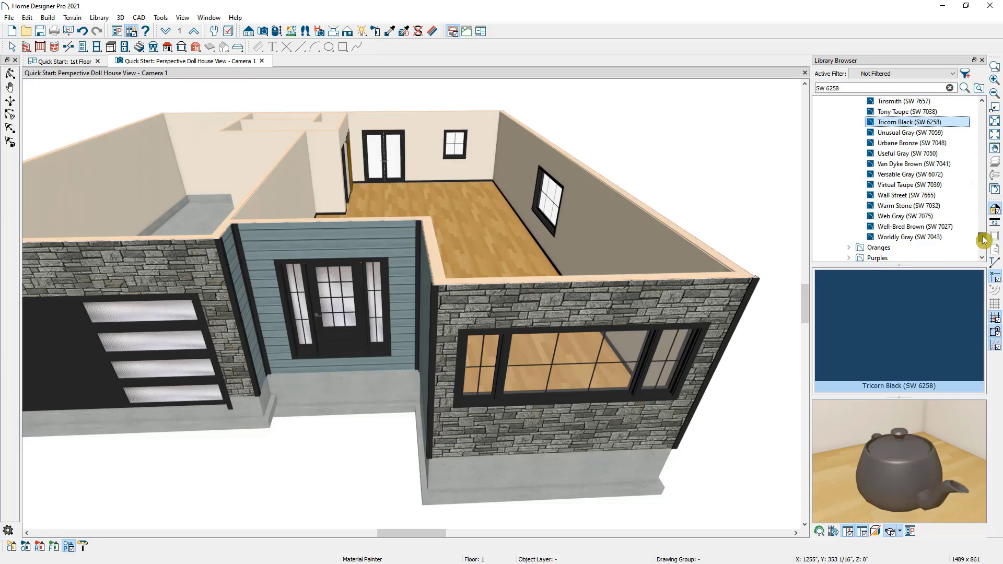
scroll(983, 248, down, 2)
click(876, 237)
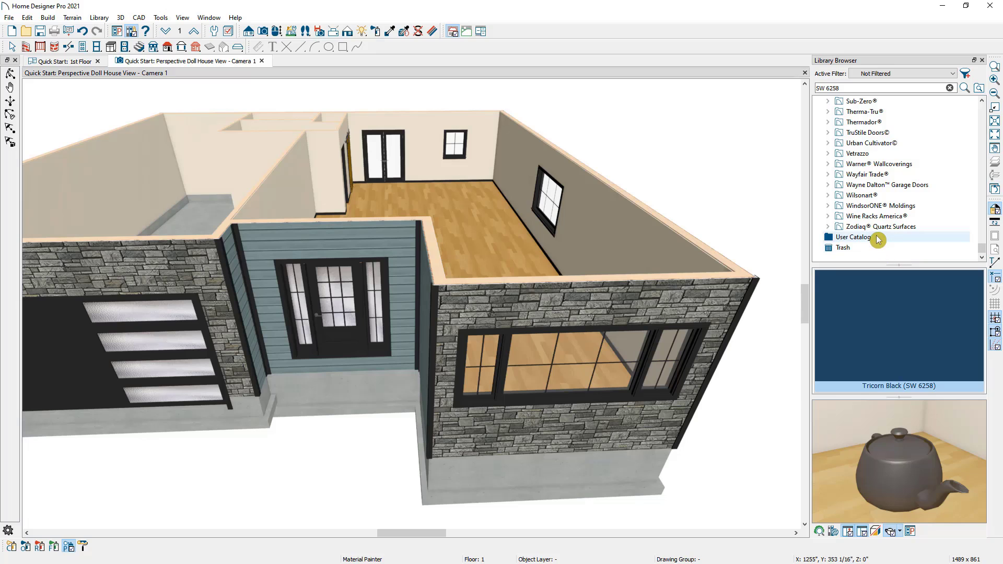
right_click(876, 237)
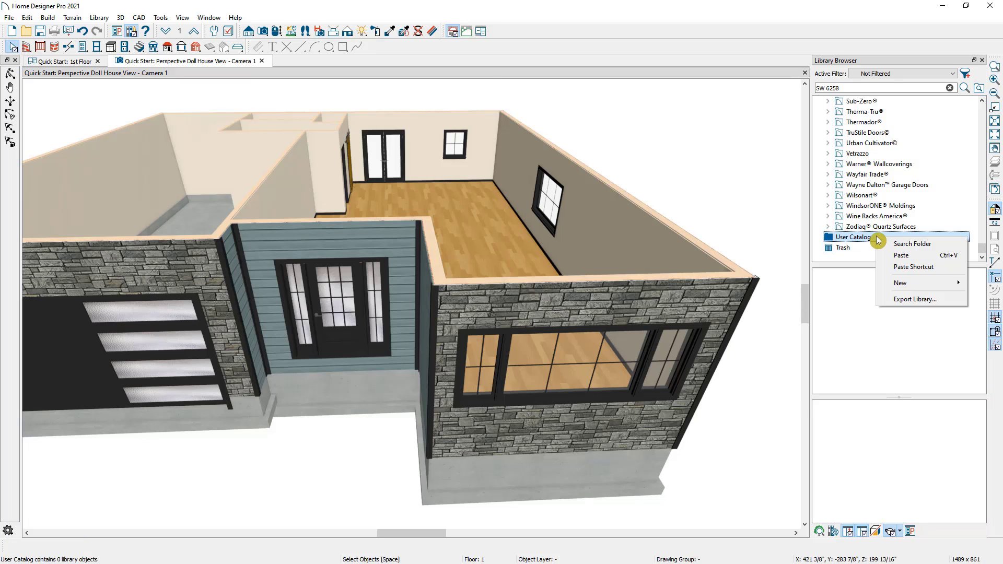
click(893, 254)
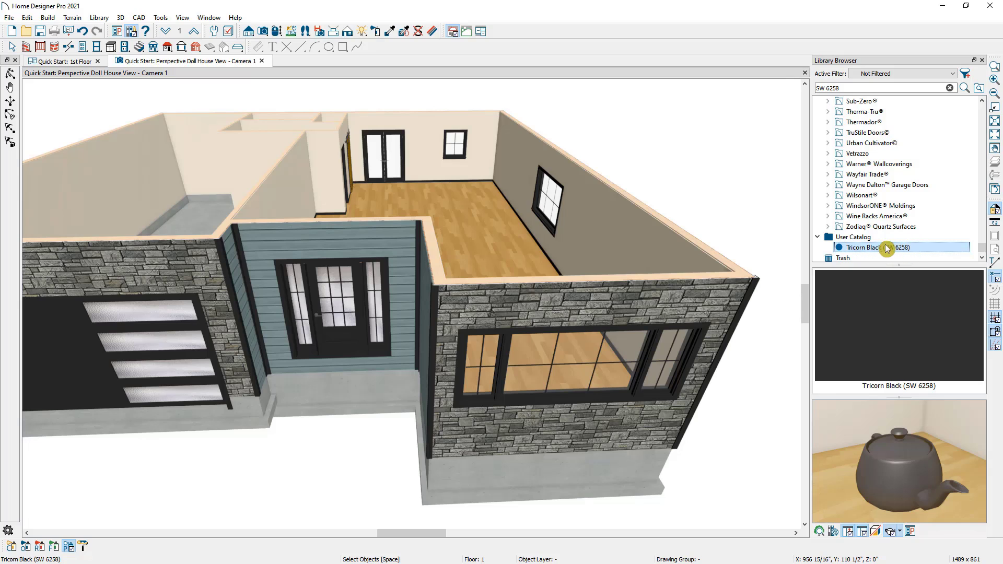
Step: Create a folder named My Materials in the User Catalog and move Tricorn Black (SW 6258) into it
click(867, 237)
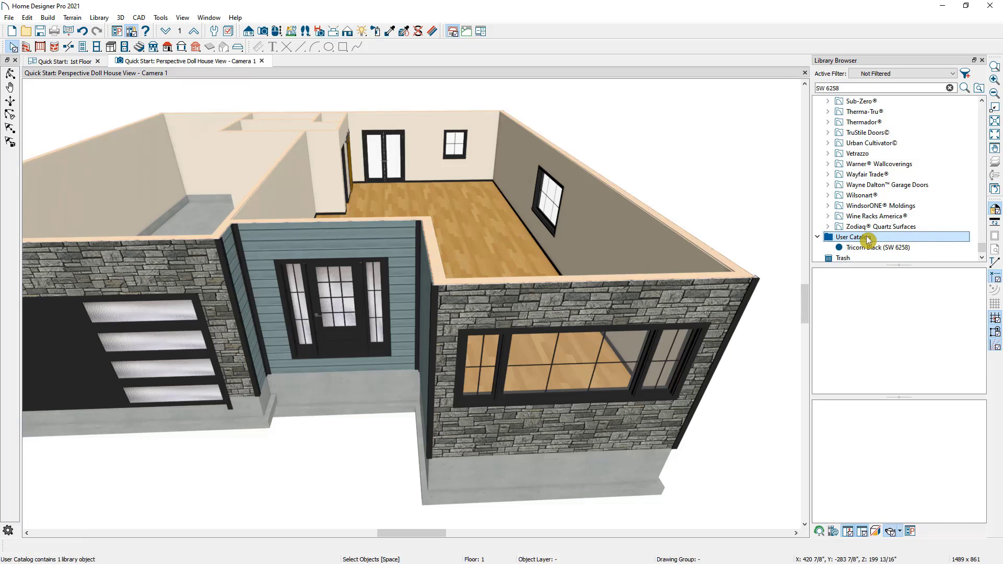
right_click(867, 237)
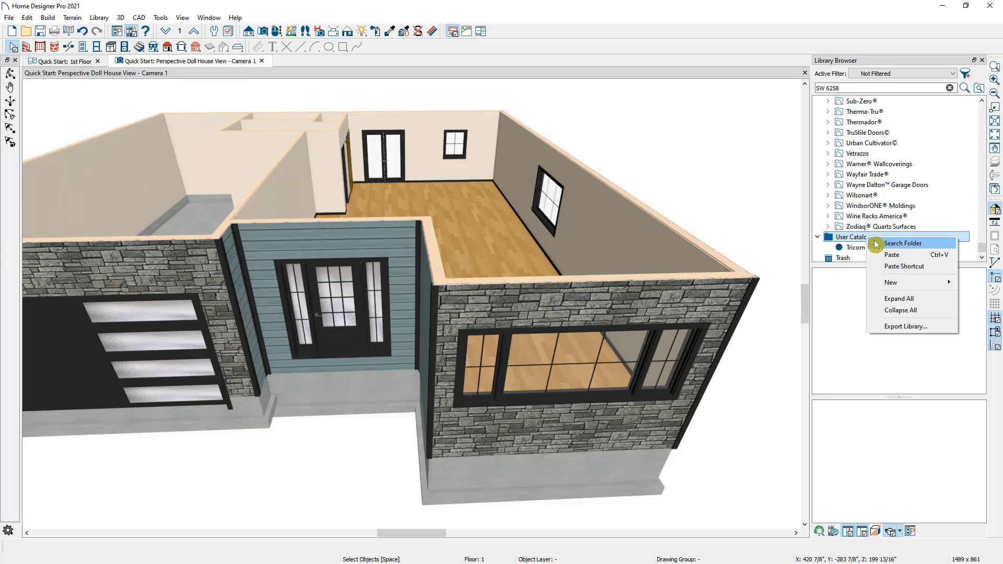
mouse_move(905, 284)
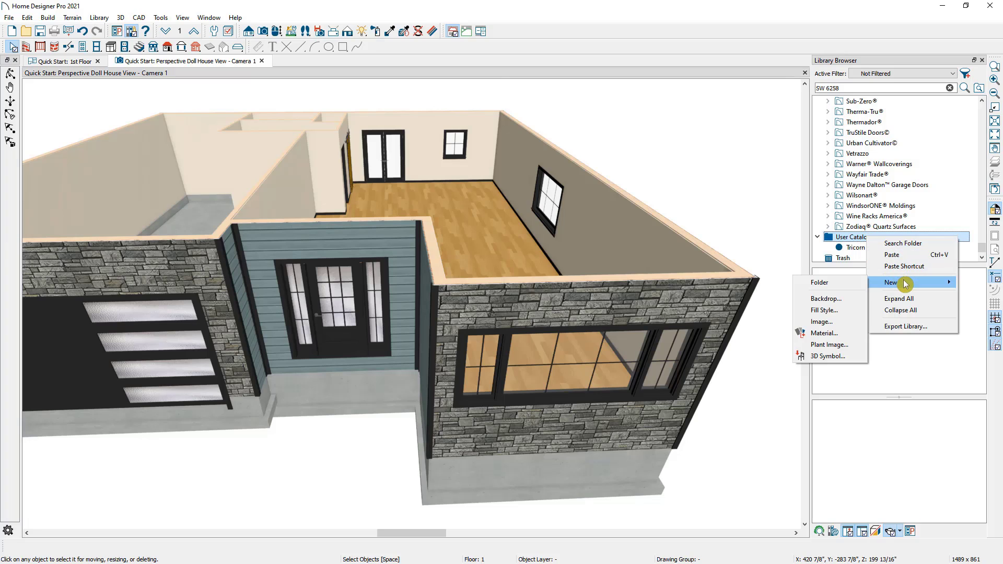
click(861, 283)
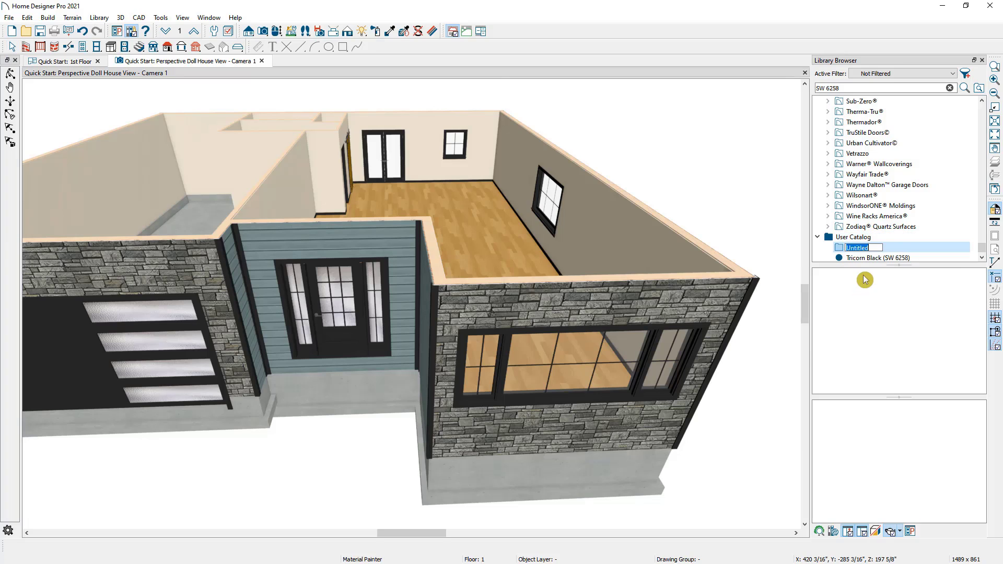
text(My Materials)
drag(887, 259, 882, 233)
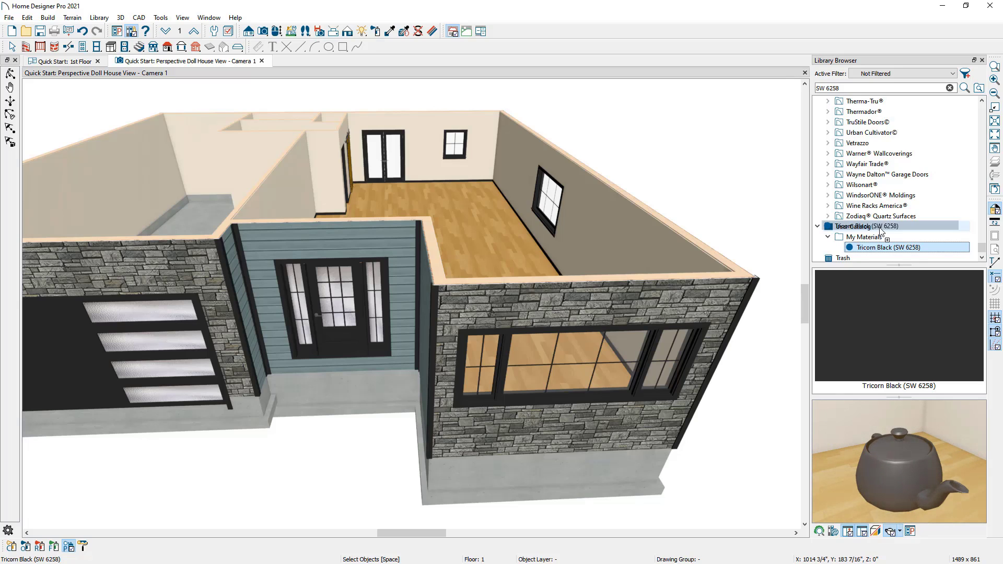
Step: Close the Library Browser and return to the 1st Floor plan to inspect the garage's front corner
click(983, 60)
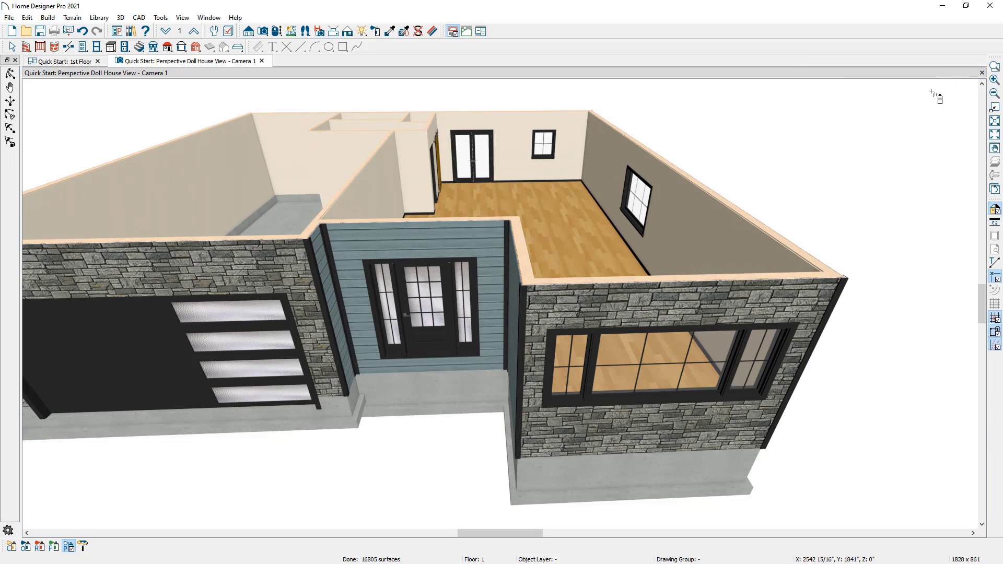
click(73, 62)
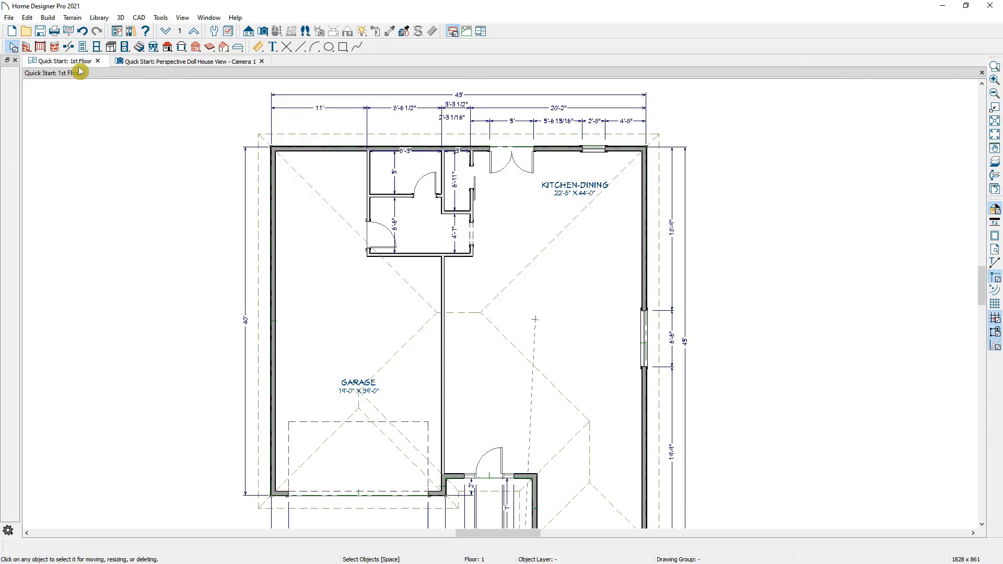
middle_drag(471, 268, 449, 218)
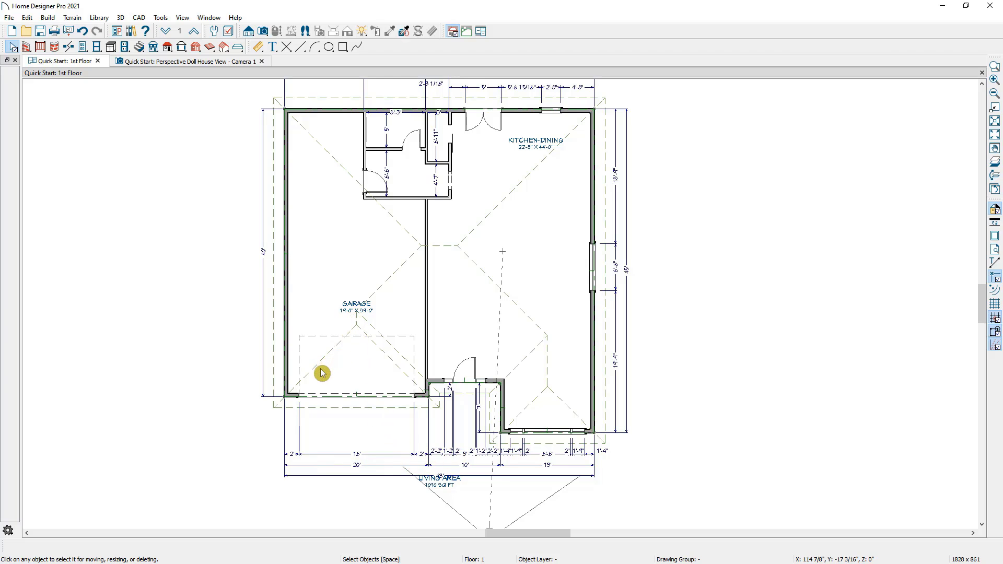
scroll(282, 400, up, 5)
scroll(272, 398, up, 1)
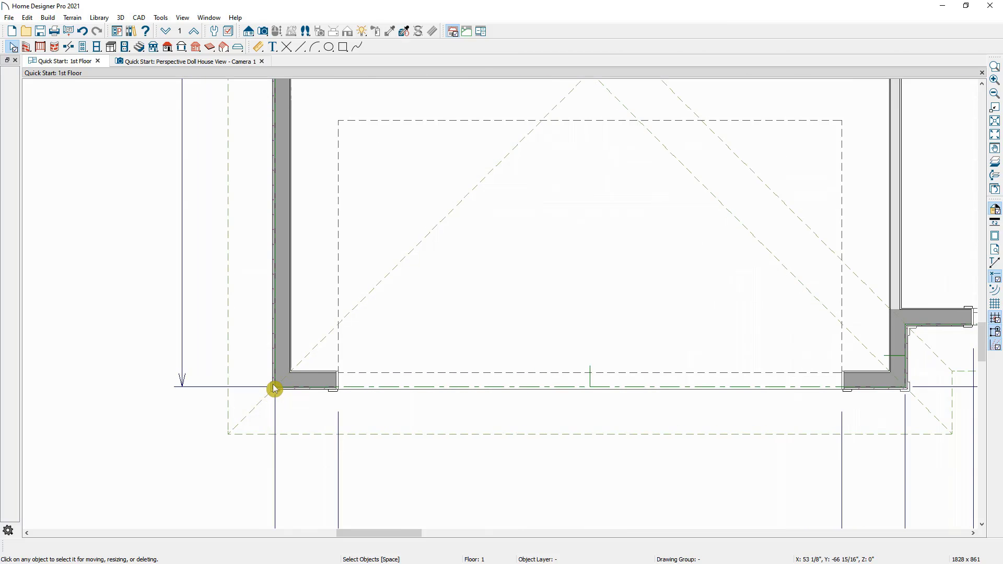
scroll(281, 400, down, 5)
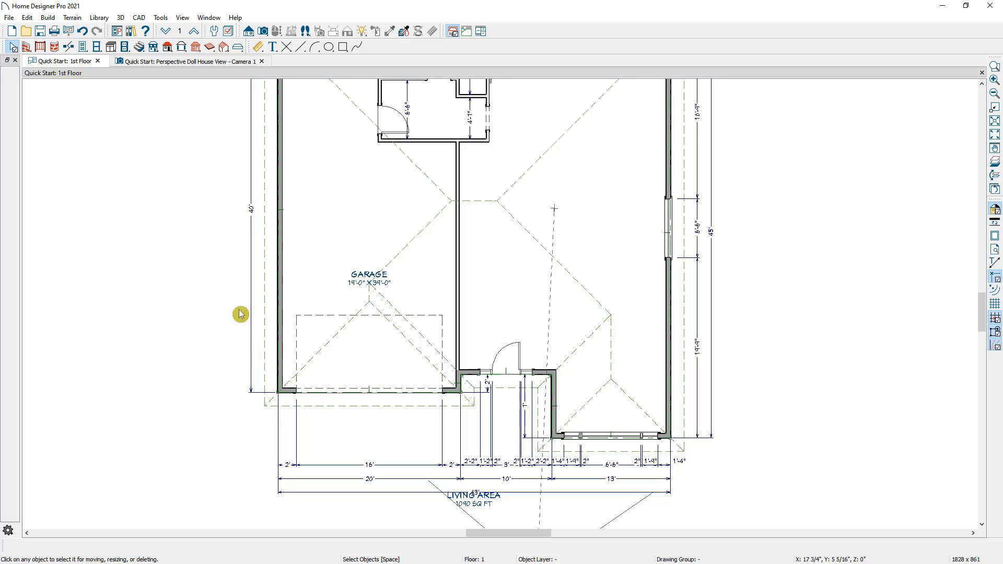
Step: Open an enlarged Layer Display Options list for the floor plan and hide the Corner Boards layer
click(164, 19)
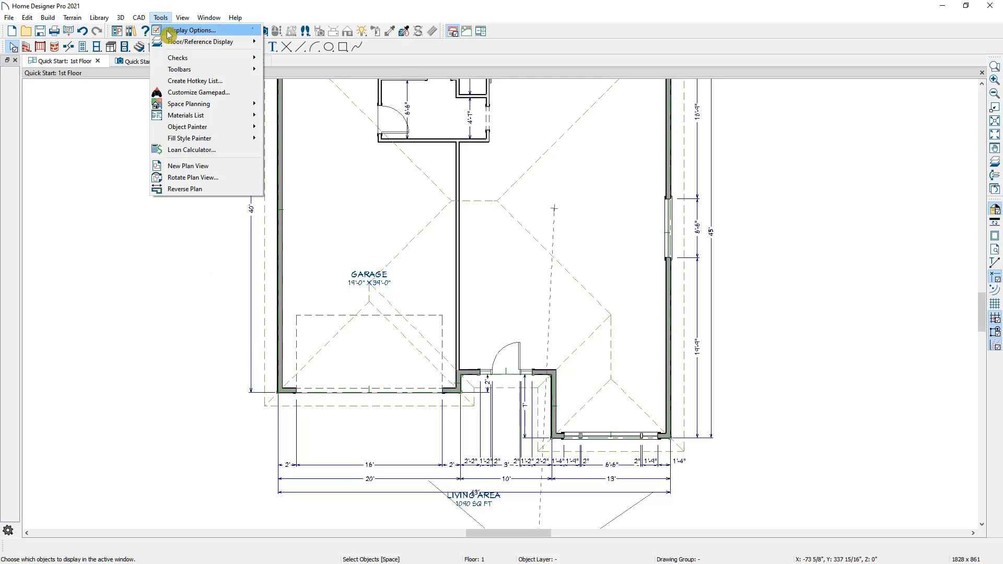
click(273, 12)
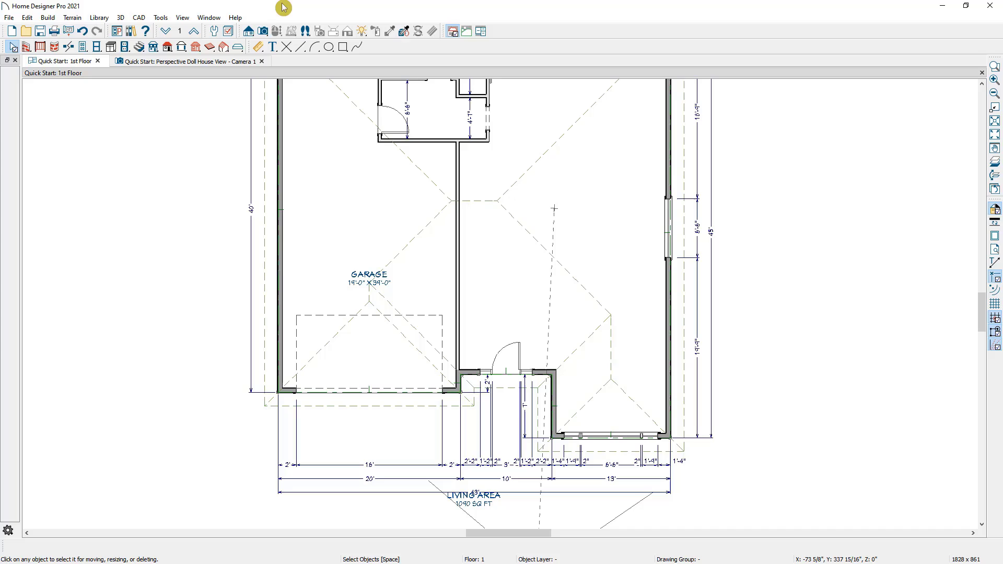
click(231, 32)
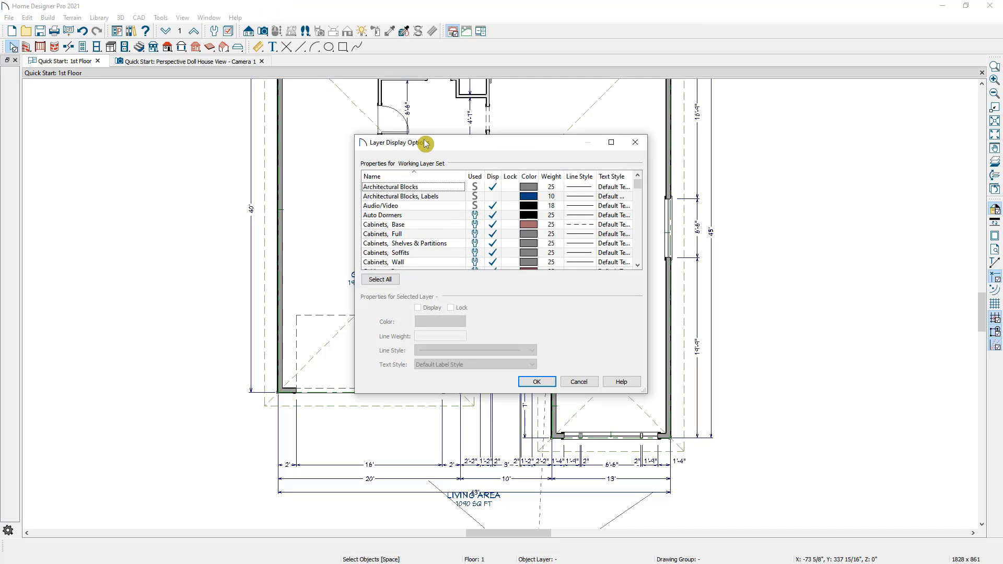
drag(421, 142, 101, 98)
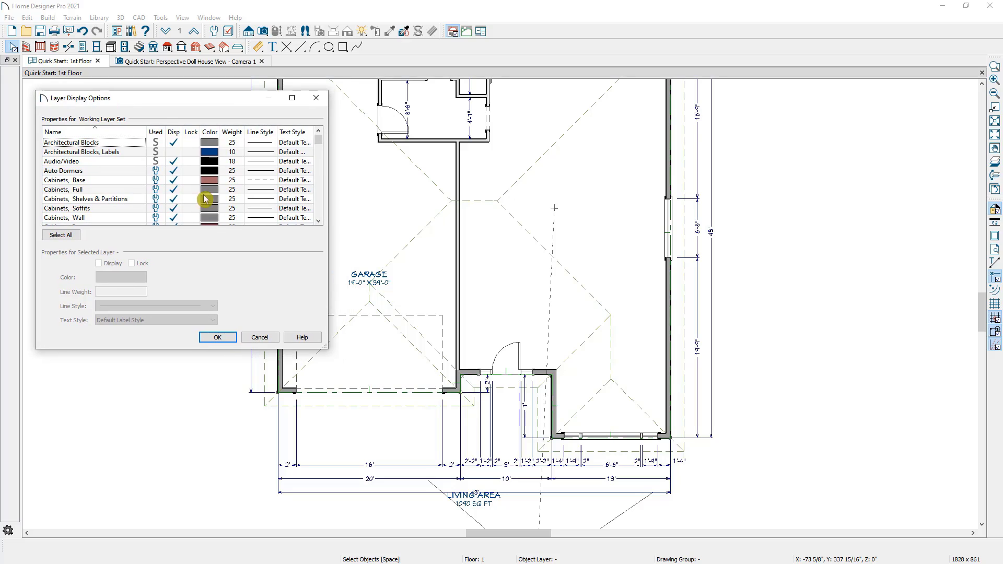
drag(326, 348, 311, 528)
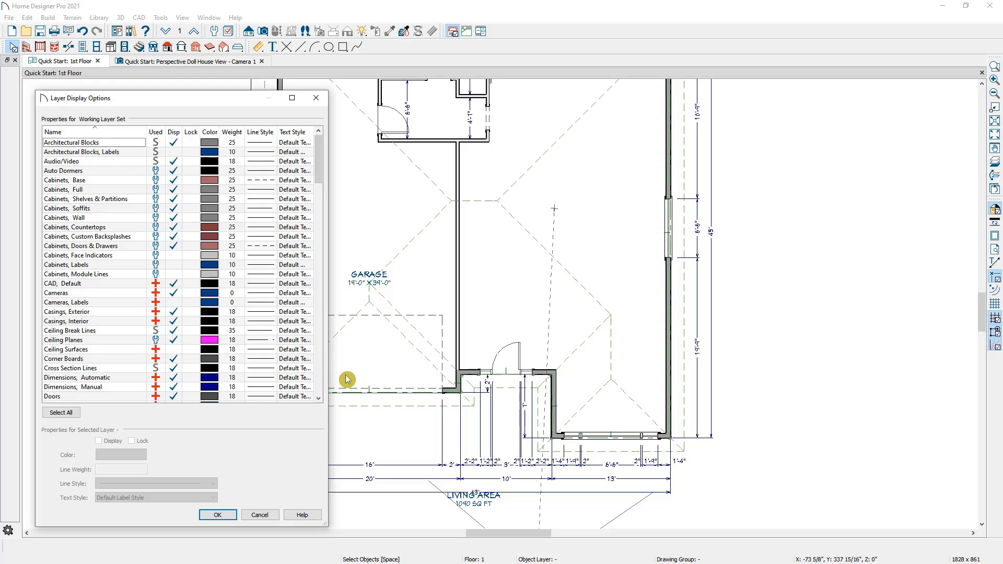
click(135, 361)
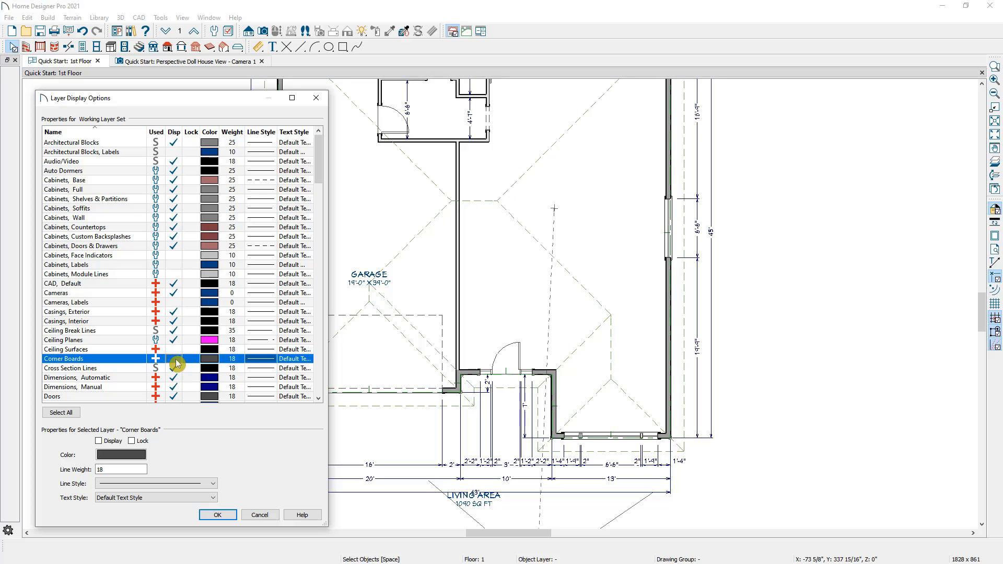
Step: Hide the "Dimensions, Manual" layer while keeping the "Dimensions, Automatic" layer displayed
scroll(177, 364, down, 3)
click(116, 296)
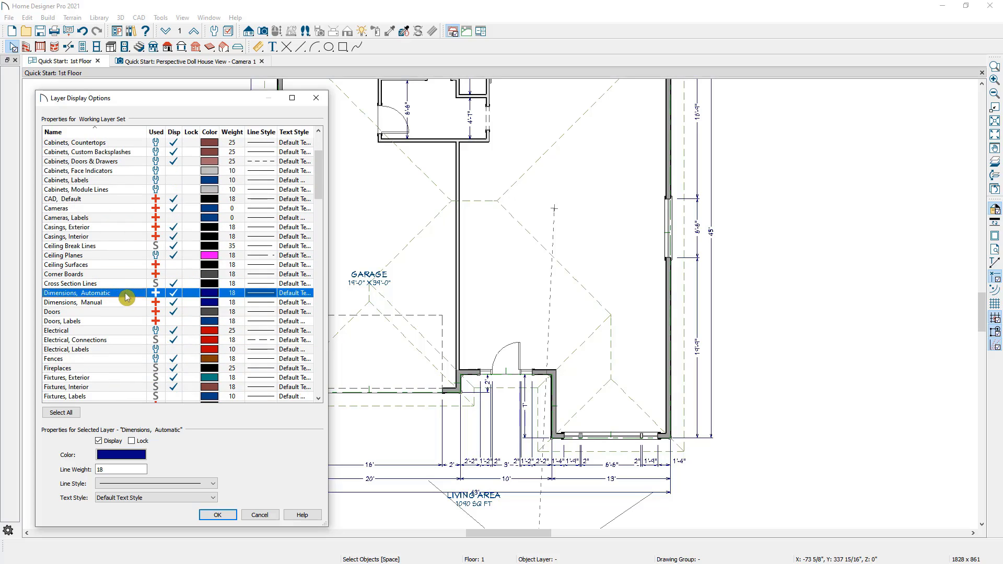
click(174, 303)
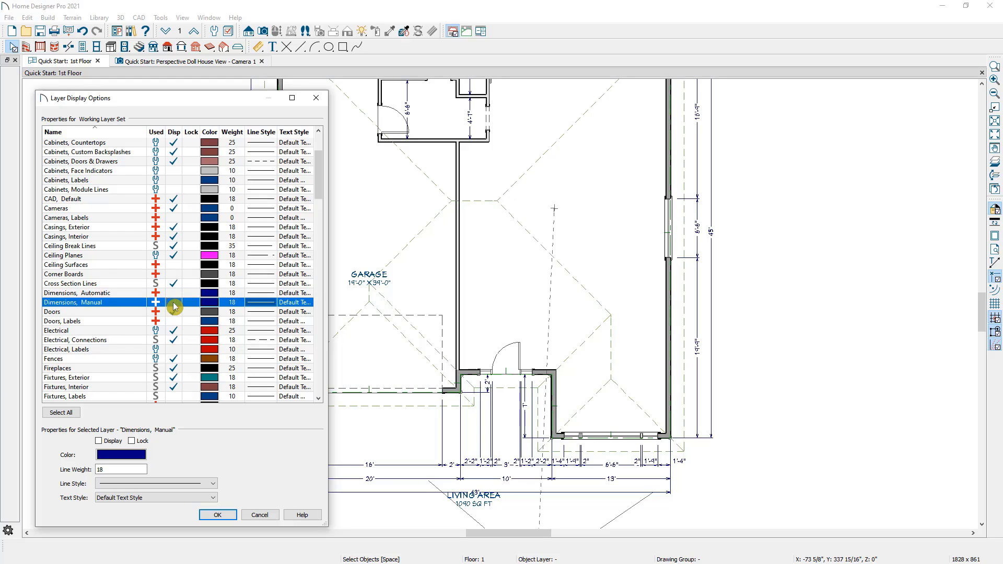
click(175, 294)
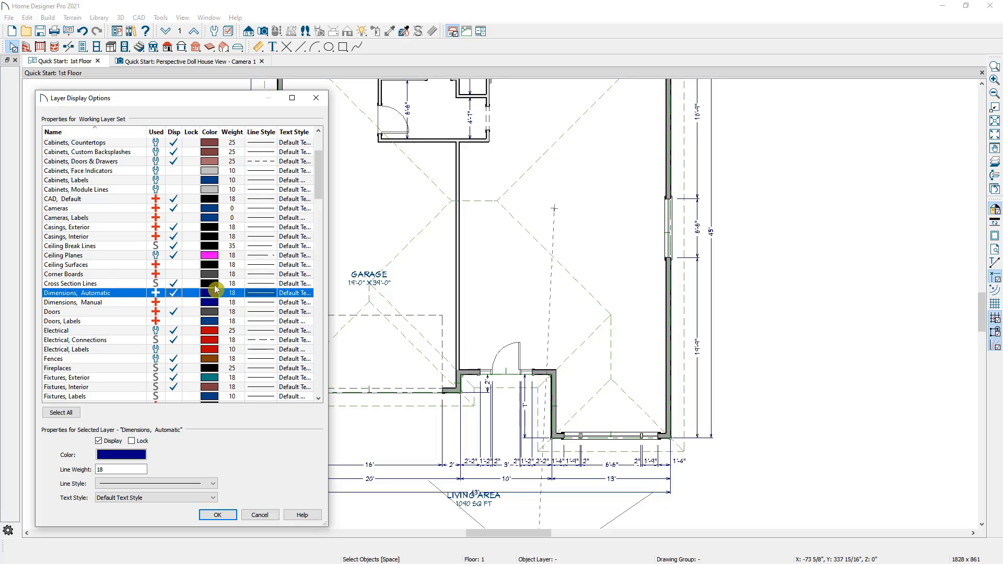
Step: Hide the "Roof Planes" and "Rooms, Interior Dimensions" layers and apply the layer display changes
drag(318, 195, 314, 321)
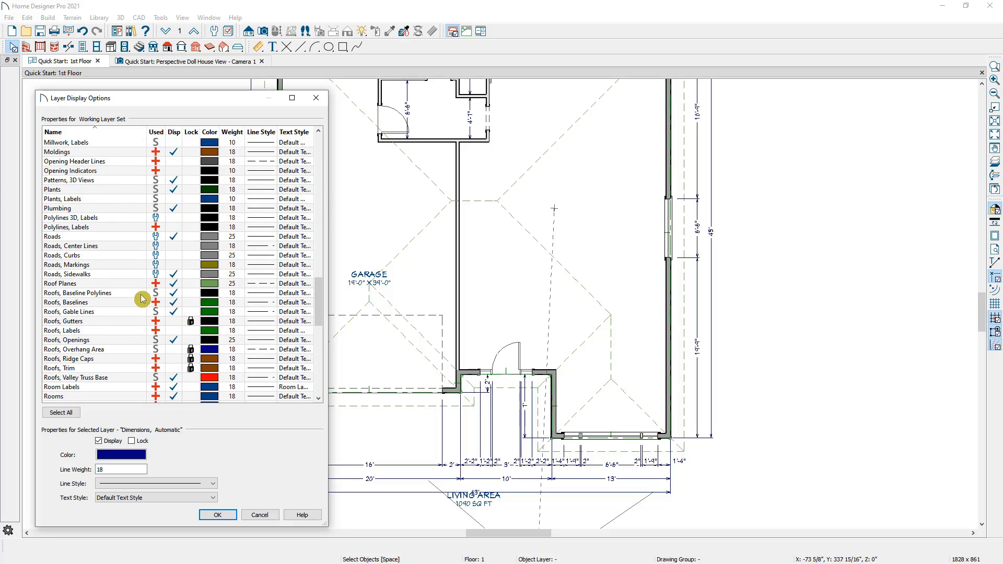
click(173, 284)
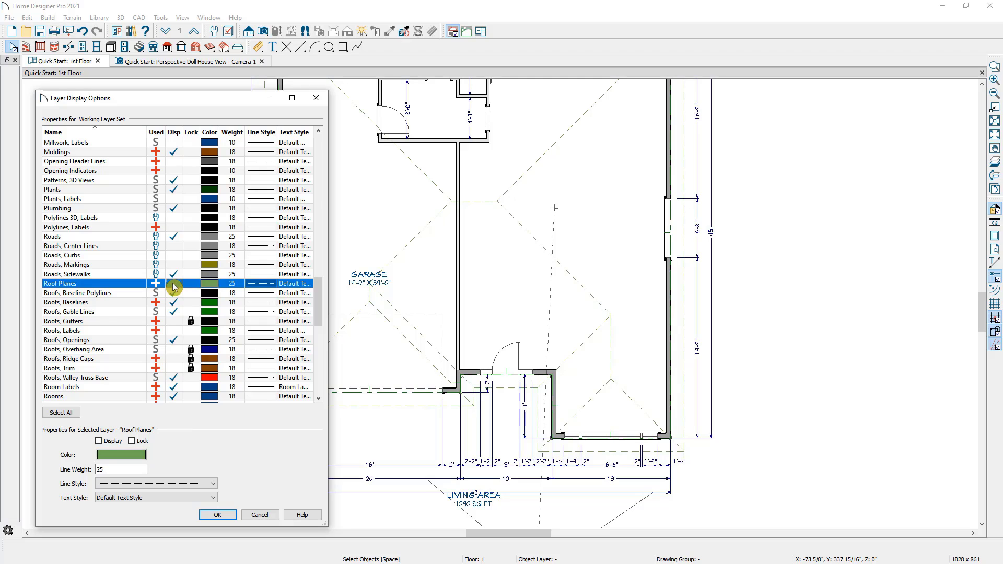
scroll(172, 283, down, 5)
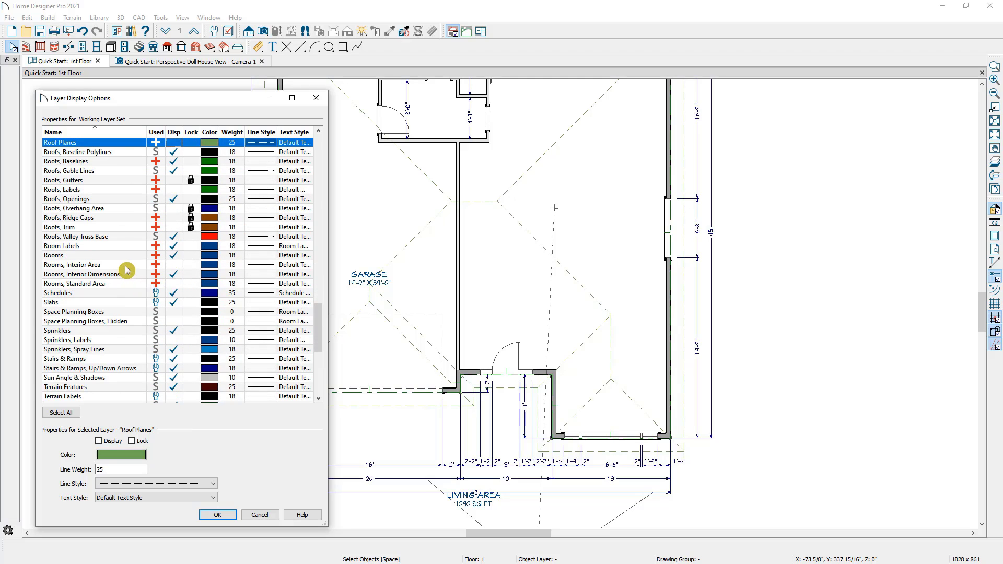
click(174, 274)
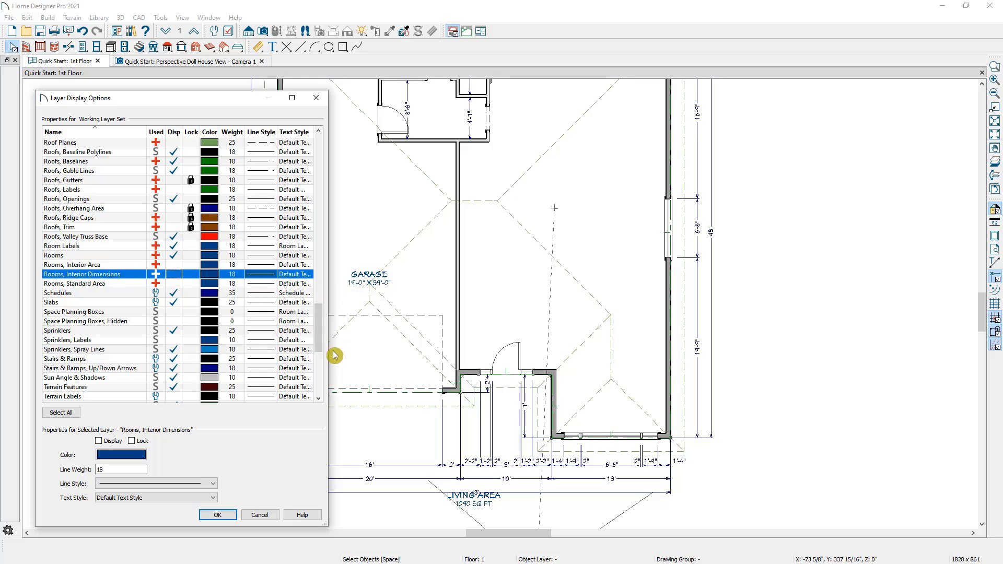
click(223, 516)
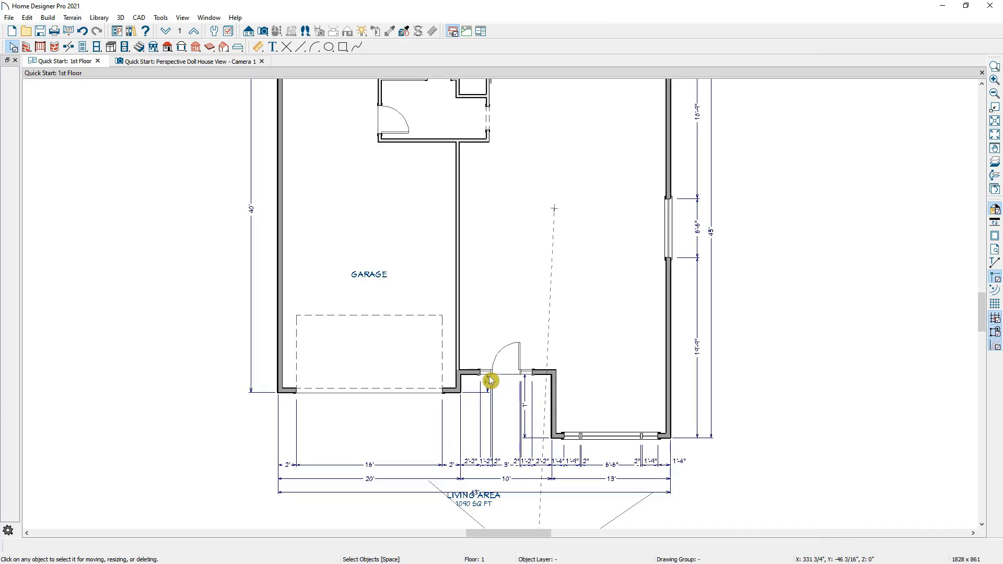
Step: Activate the manual dimension tool and select all the automatic exterior dimension lines around the 1st floor plan
scroll(490, 376, down, 2)
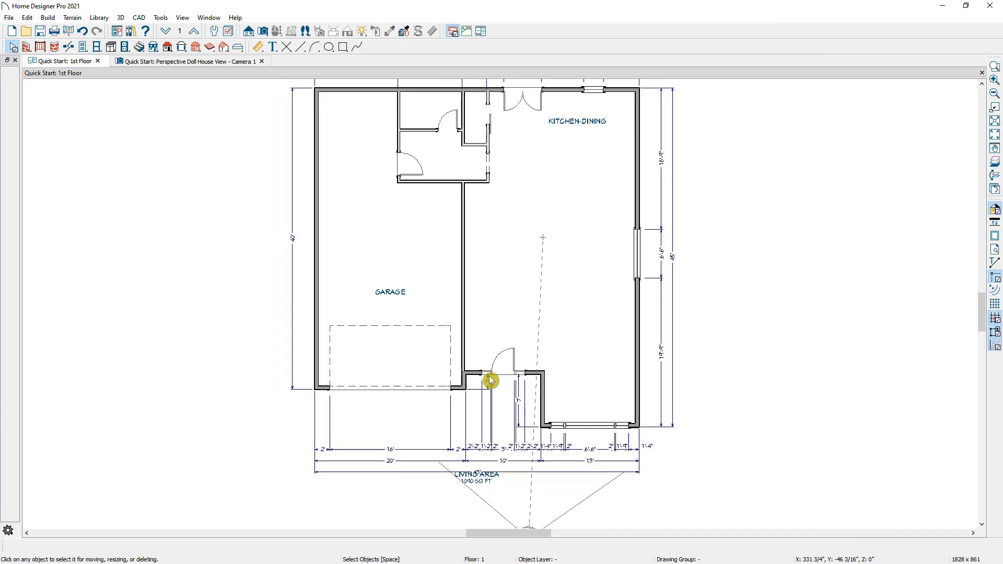
middle_drag(489, 376, 469, 396)
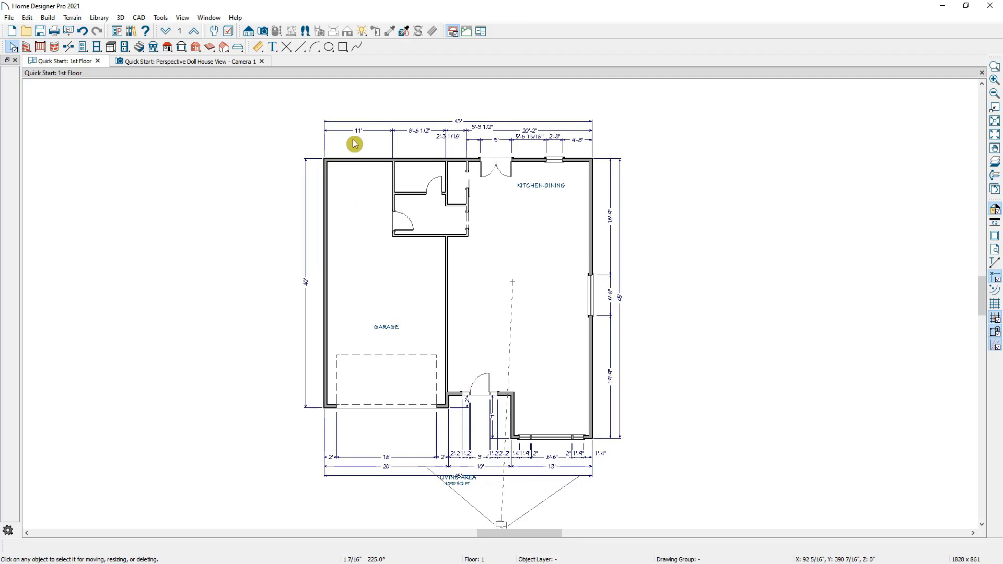
click(259, 48)
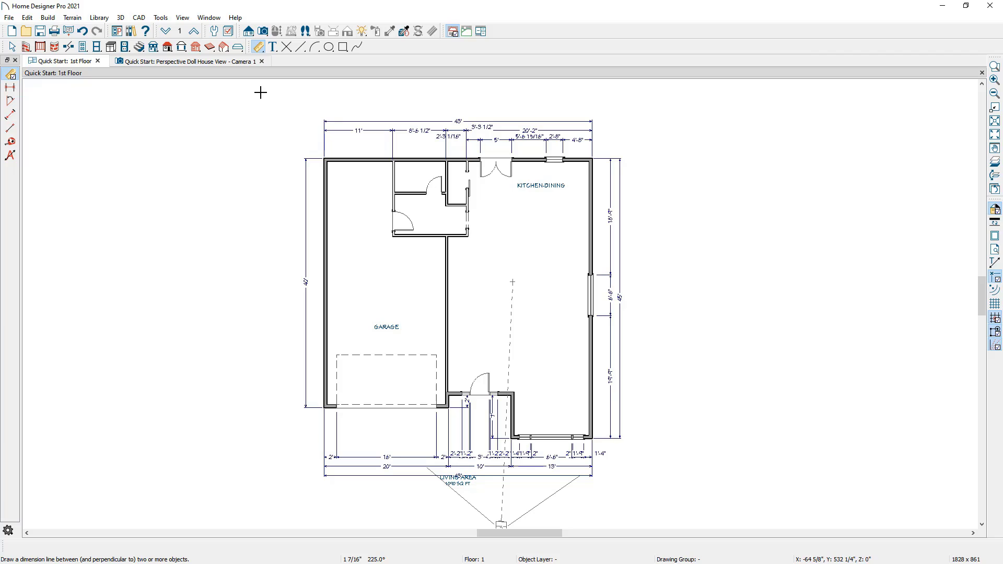
drag(312, 143, 701, 519)
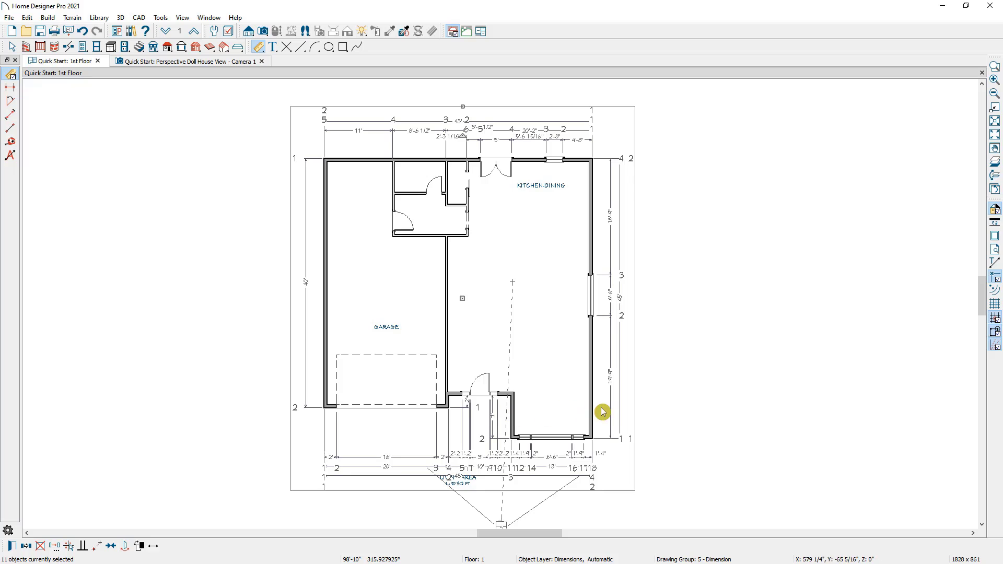
Step: Try to remove one extension line at the front window's left mullion from the inner front dimension line, declining to turn off Auto Refresh Dimensions
scroll(552, 456, up, 2)
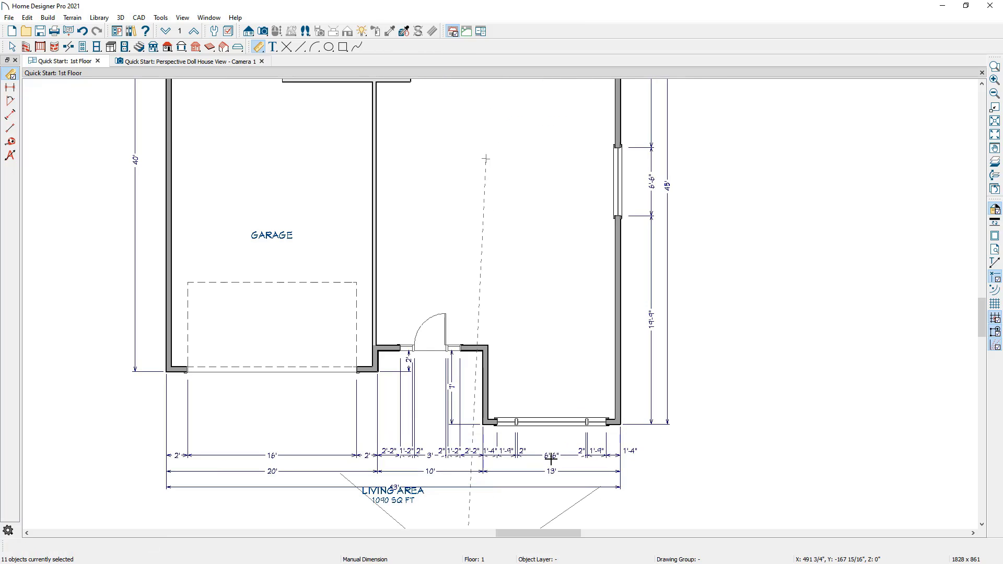
scroll(552, 456, up, 2)
click(552, 454)
scroll(552, 454, up, 2)
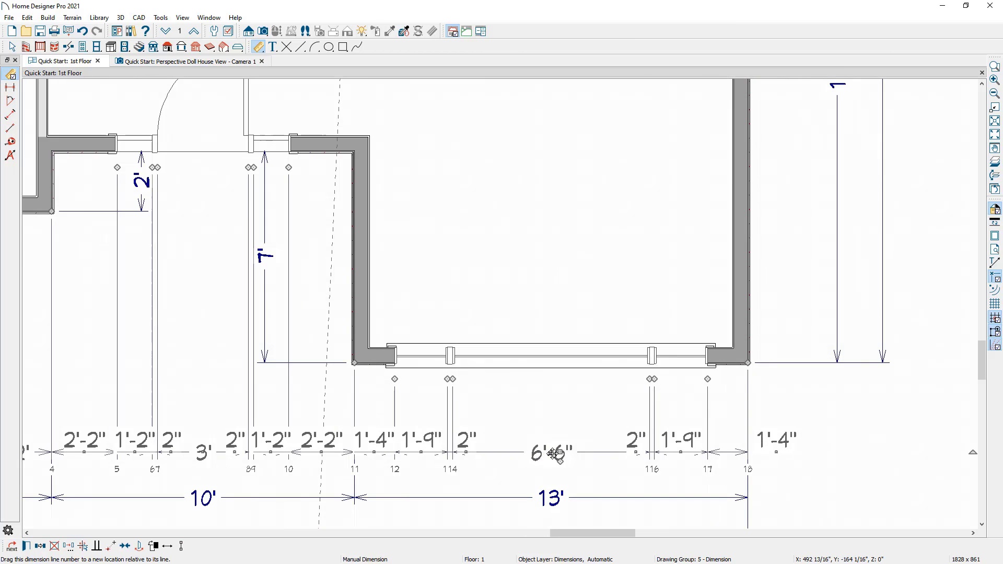
scroll(548, 434, up, 1)
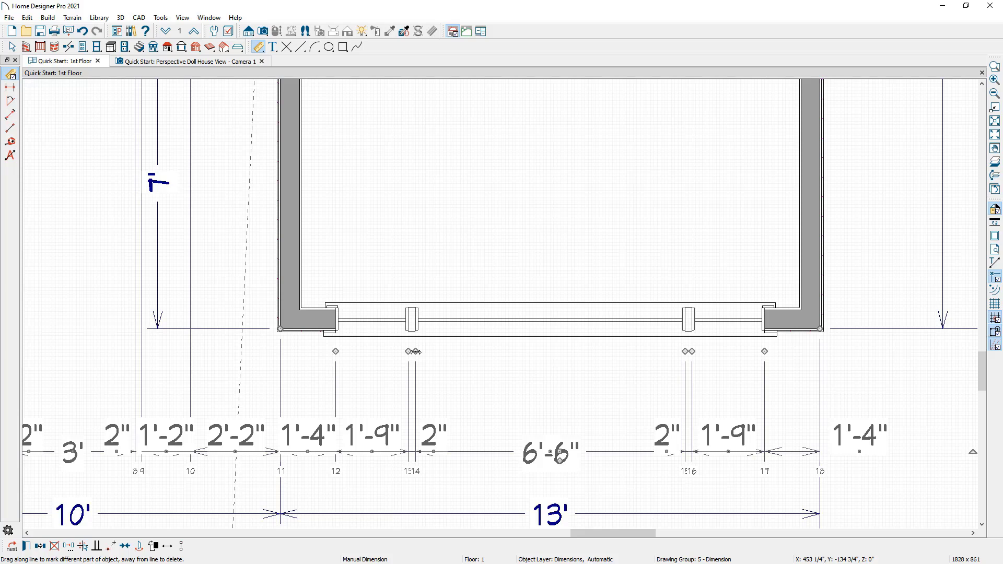
drag(415, 352, 731, 442)
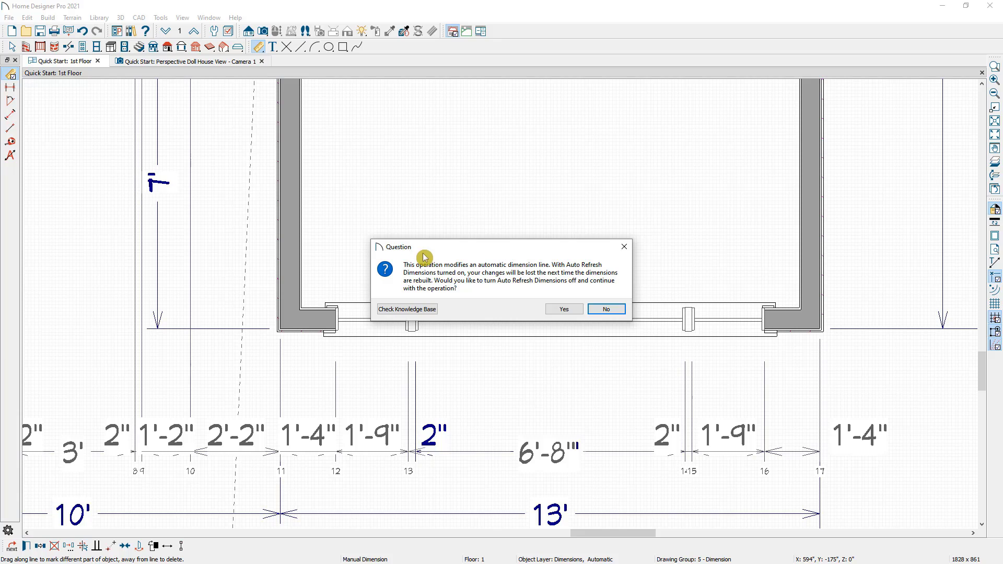
click(625, 312)
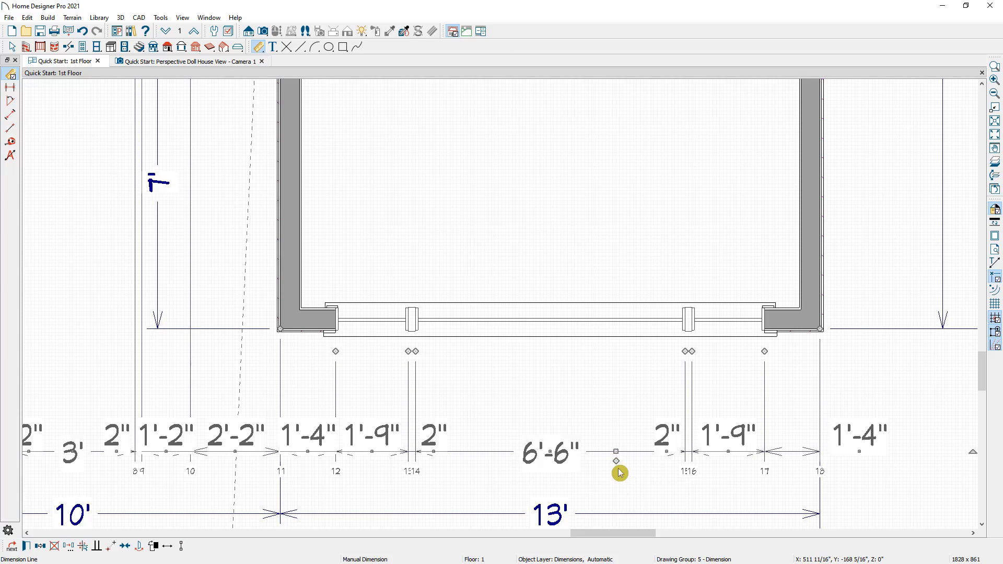
Step: Try to add an extension line at the front window's centre to the inner front dimension line, keep Auto Refresh Dimensions on, and deselect
drag(617, 462, 549, 328)
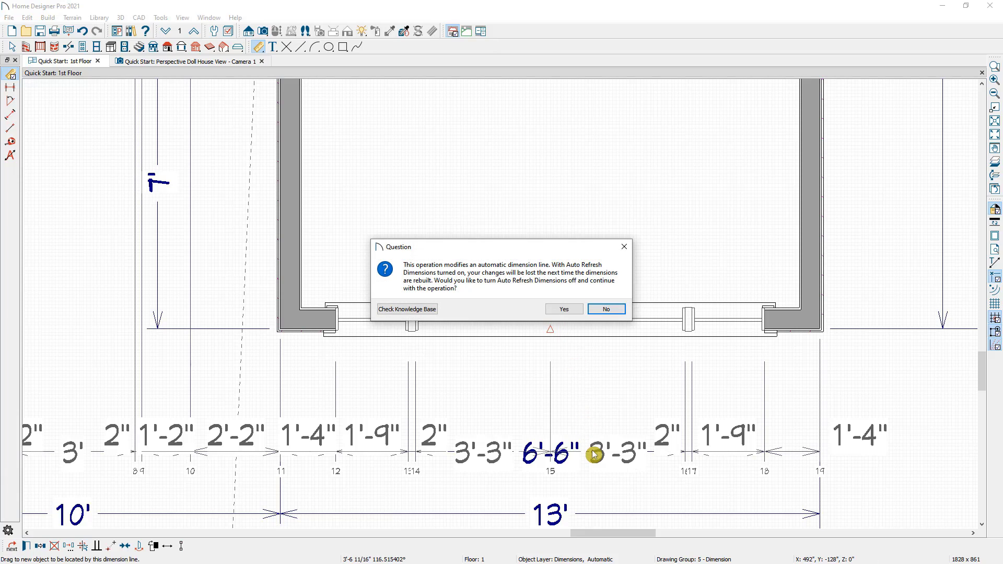
click(606, 309)
scroll(584, 381, down, 5)
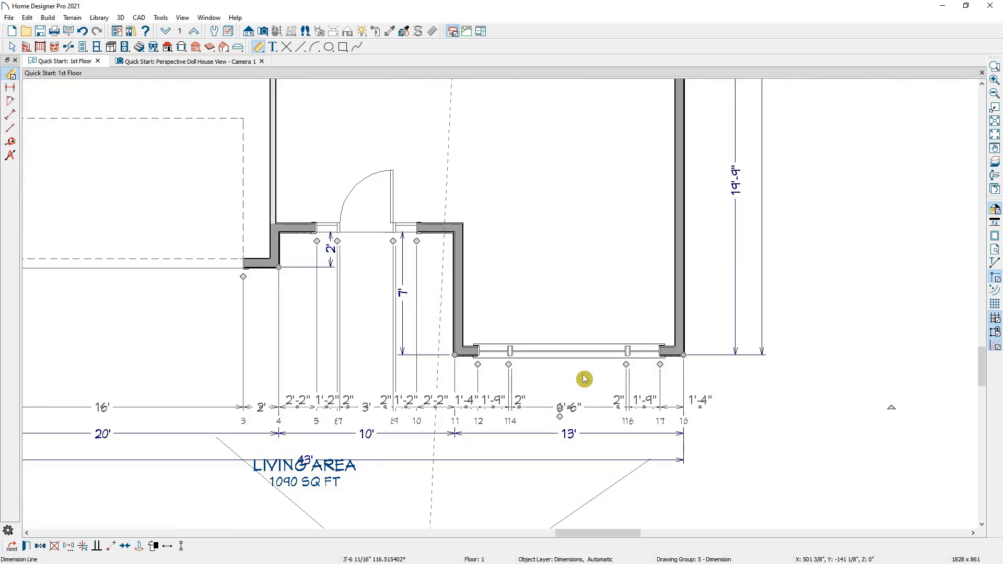
scroll(584, 380, down, 3)
middle_drag(596, 331, 585, 399)
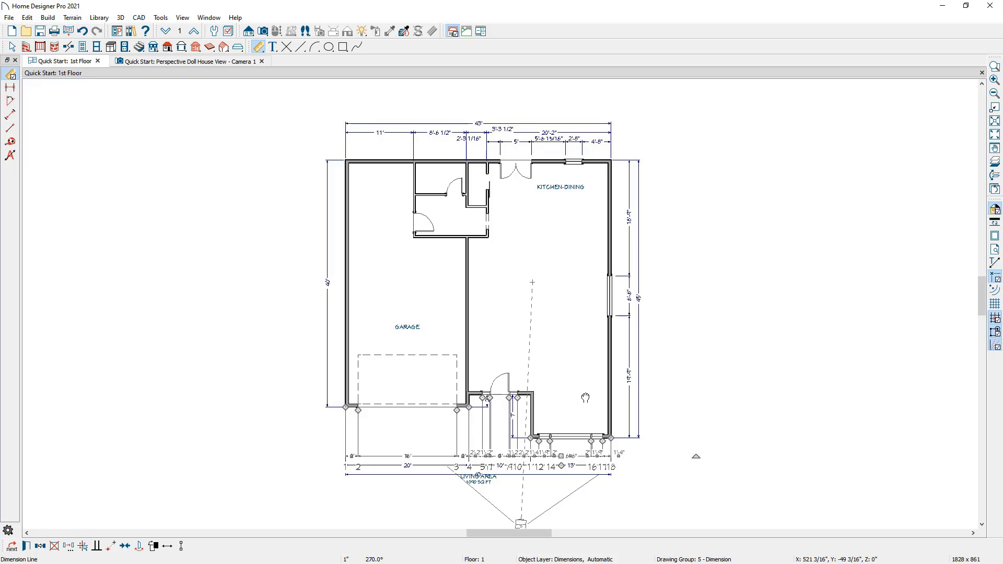
click(585, 398)
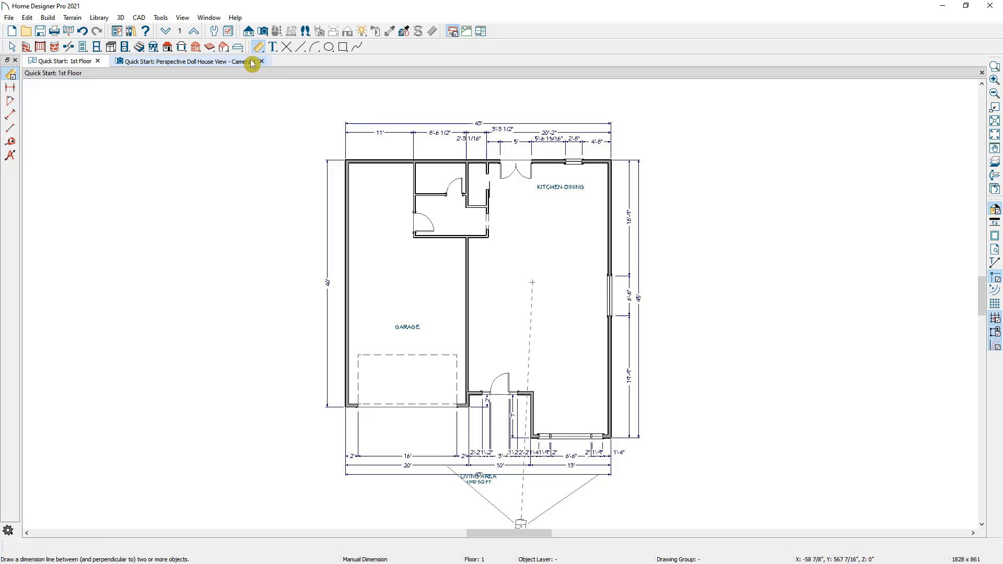
Step: In the Auto Exterior Dimension defaults, enable Ignore Interior Walls and Auto Refresh Dimensions
click(27, 17)
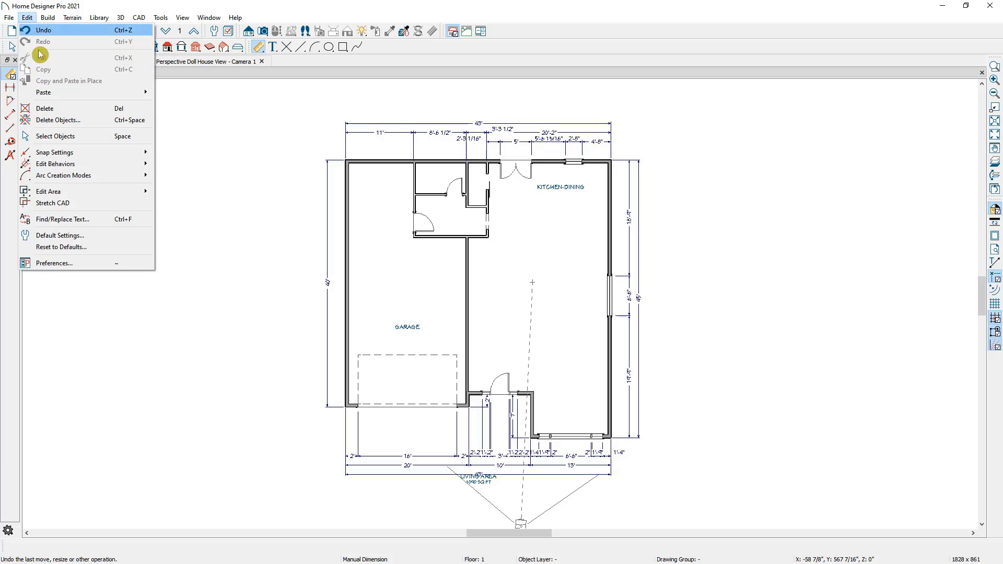
click(62, 235)
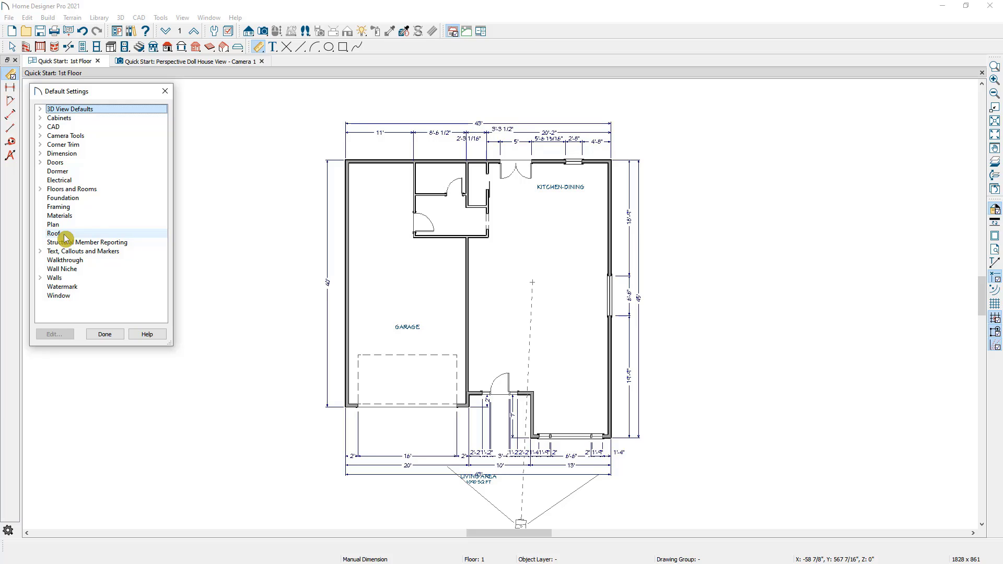
click(41, 154)
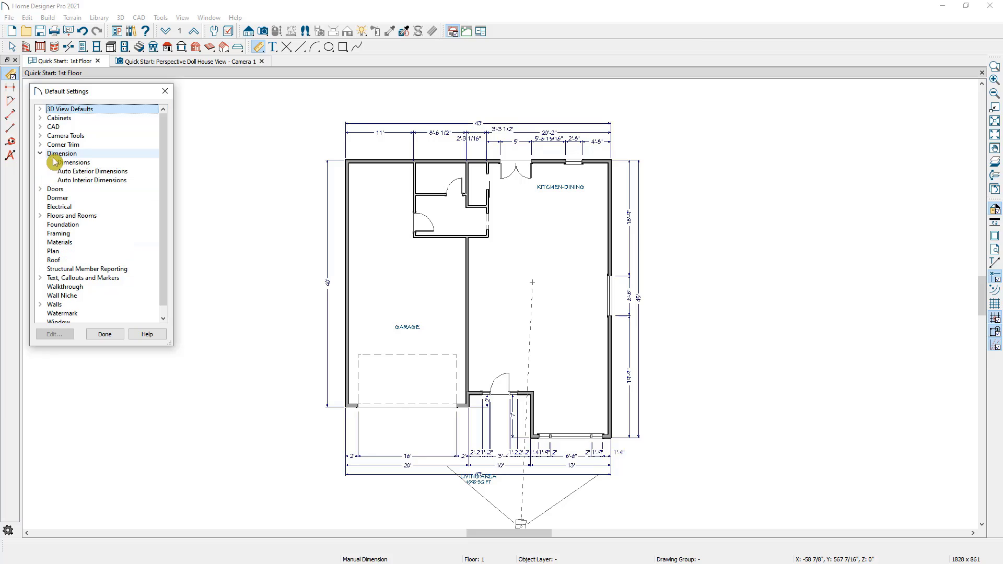
double_click(149, 174)
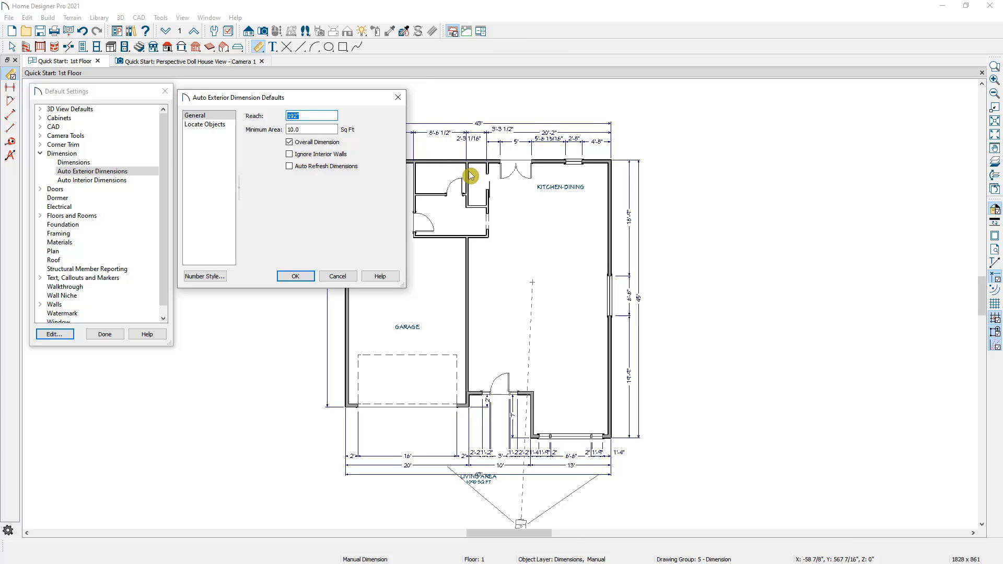
click(299, 155)
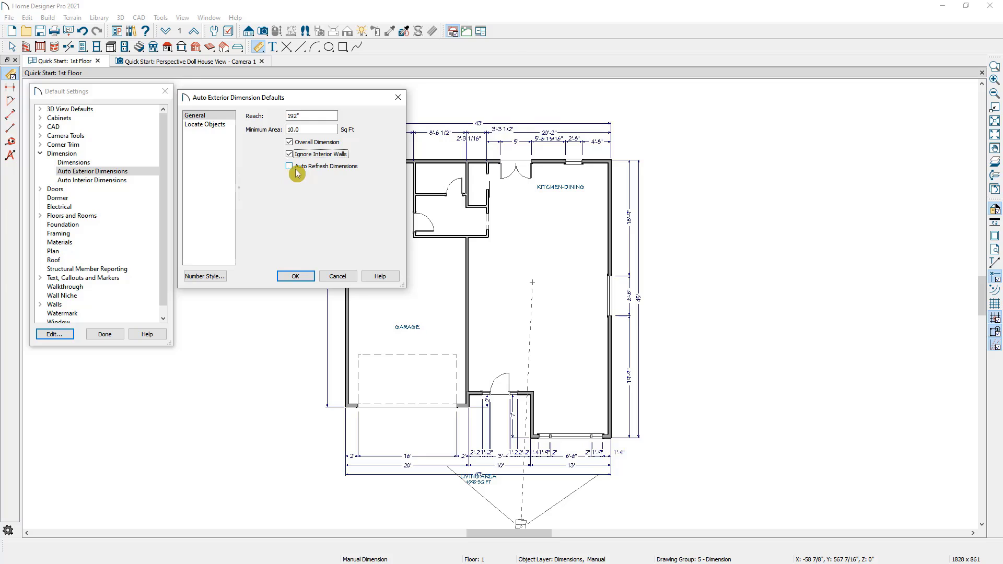
click(316, 171)
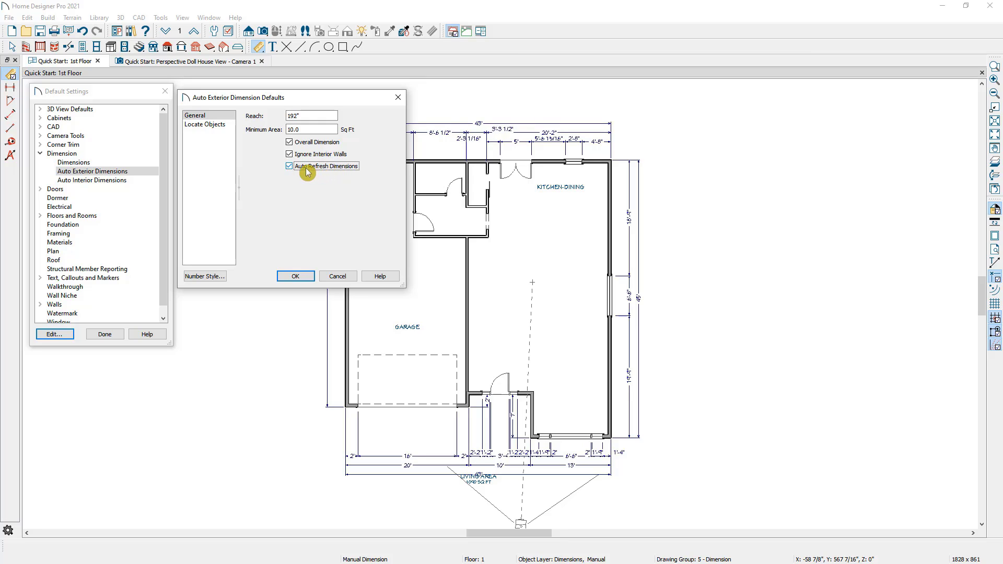
Step: Stop the automatic exterior dimensions from locating openings and apply the changed defaults
click(232, 130)
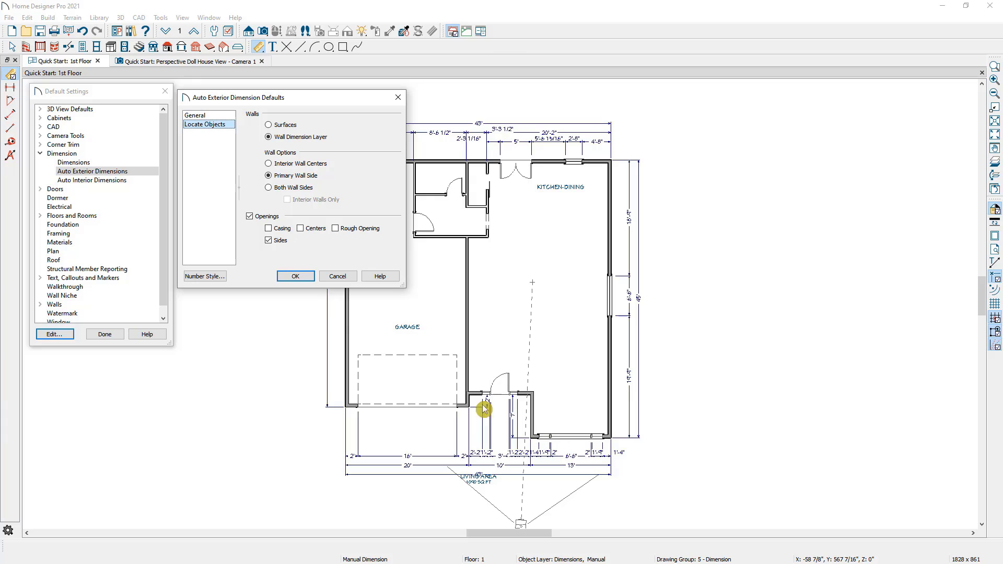
click(250, 217)
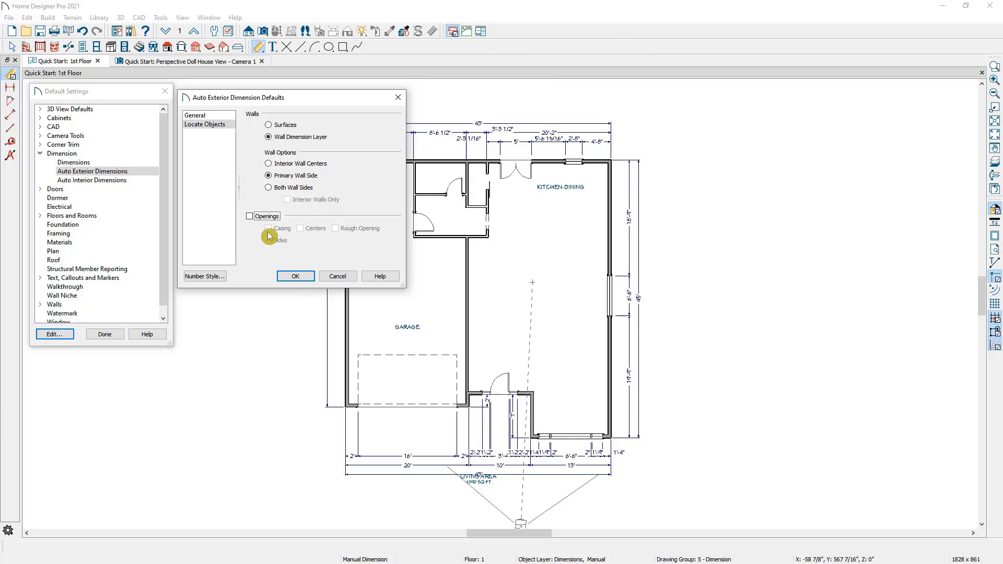
click(294, 277)
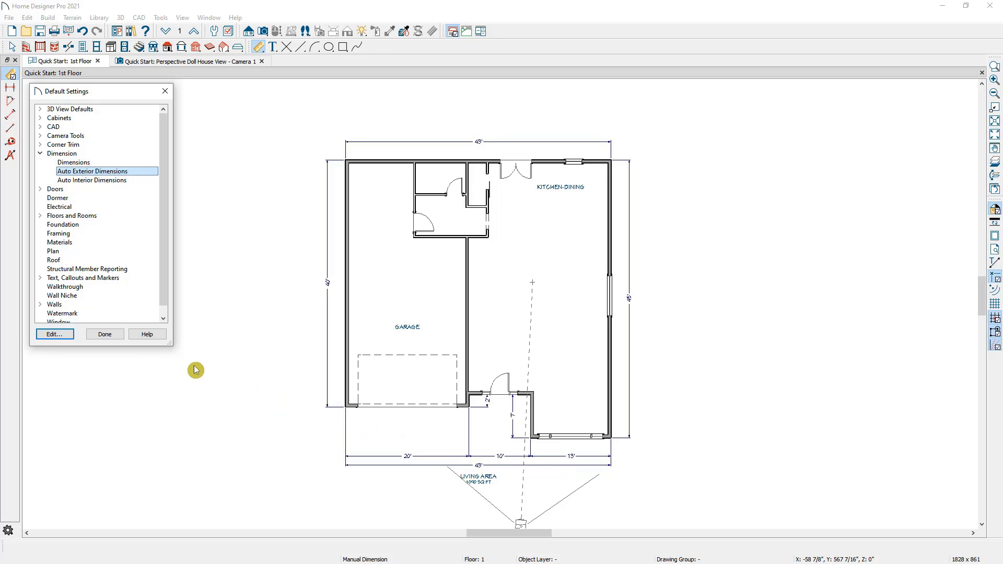
click(110, 338)
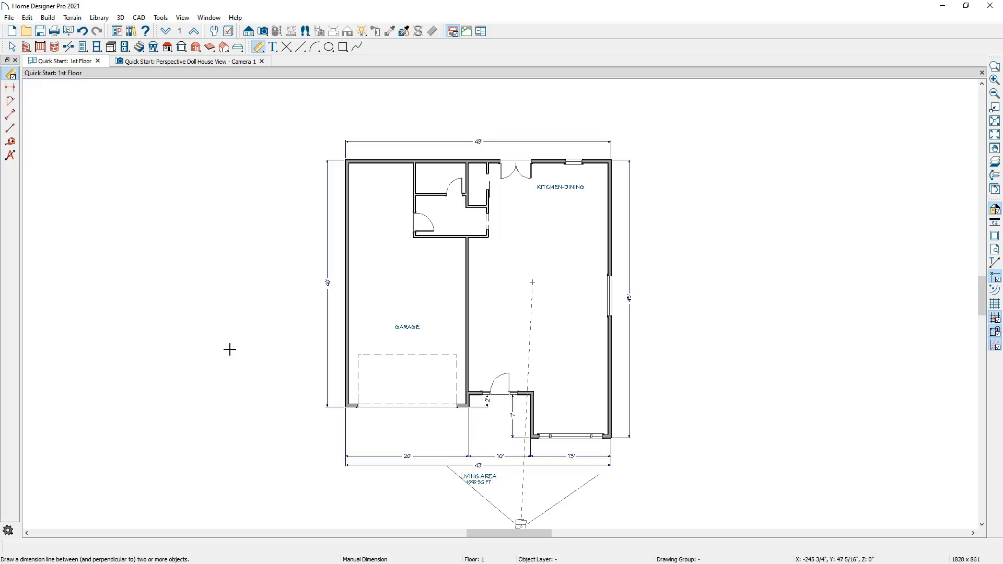
Step: Check the reference image of the house front and build a 2nd floor derived from the 1st floor plan with its default settings
drag(1002, 22, 798, 20)
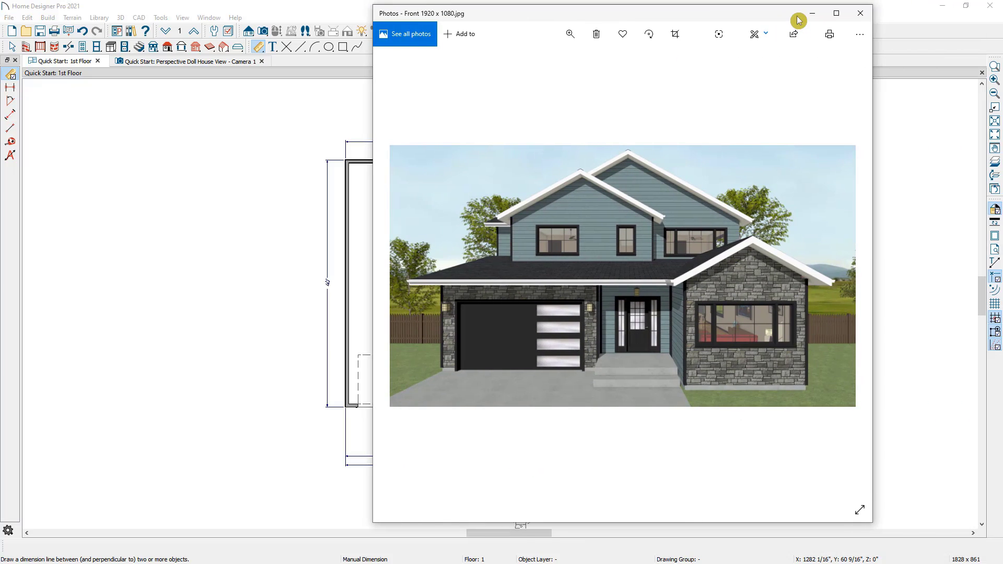
click(836, 18)
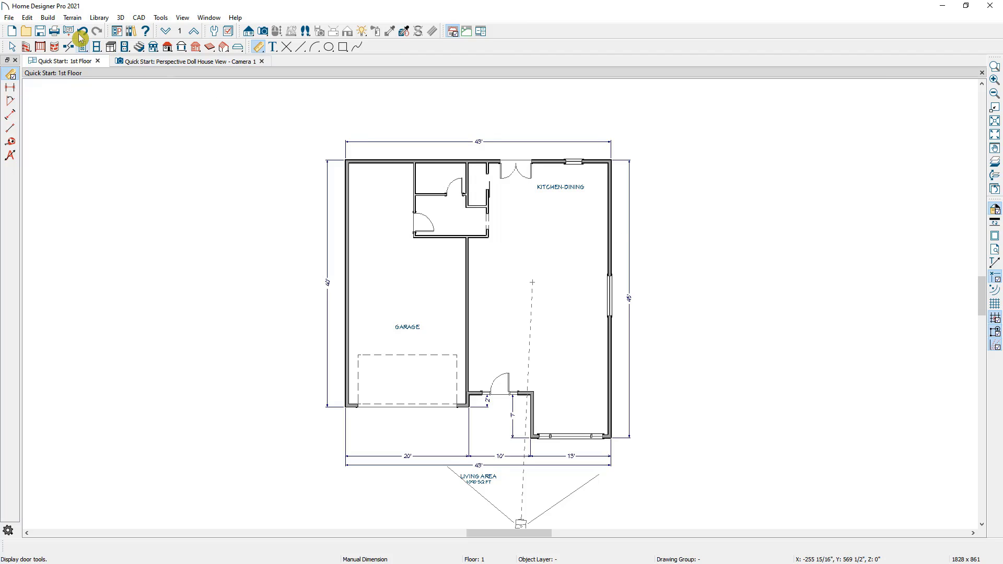
click(48, 17)
mouse_move(61, 87)
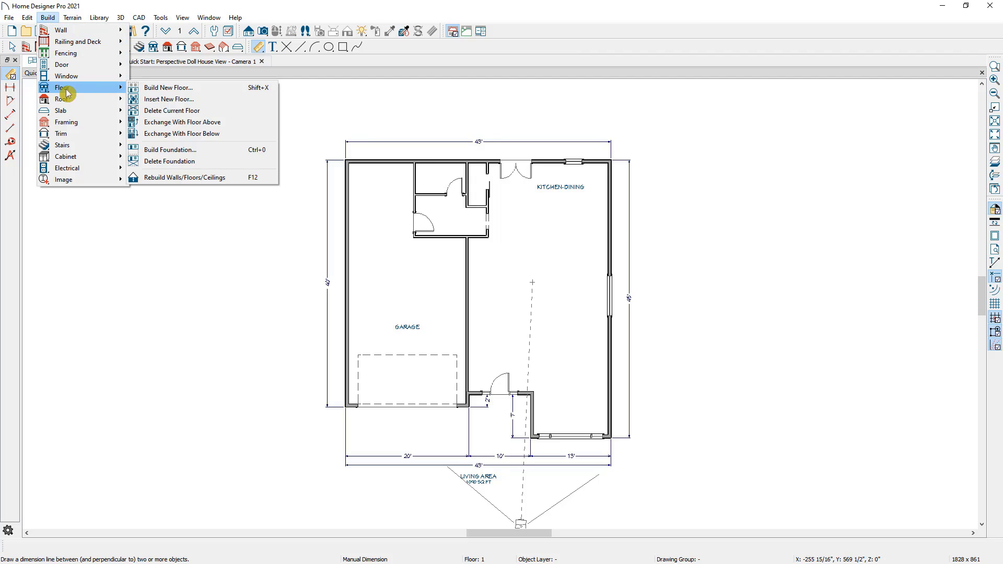
click(205, 88)
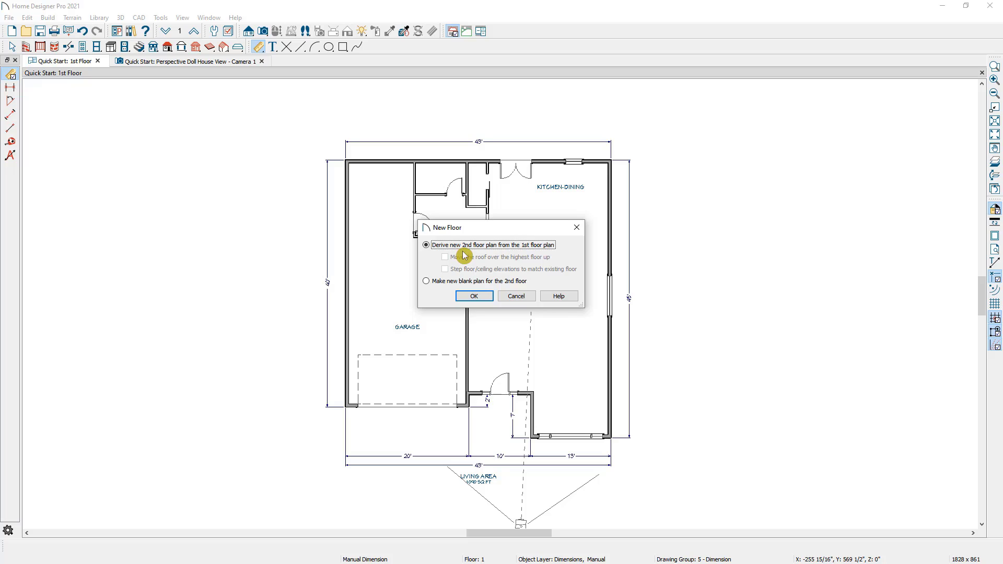
click(475, 298)
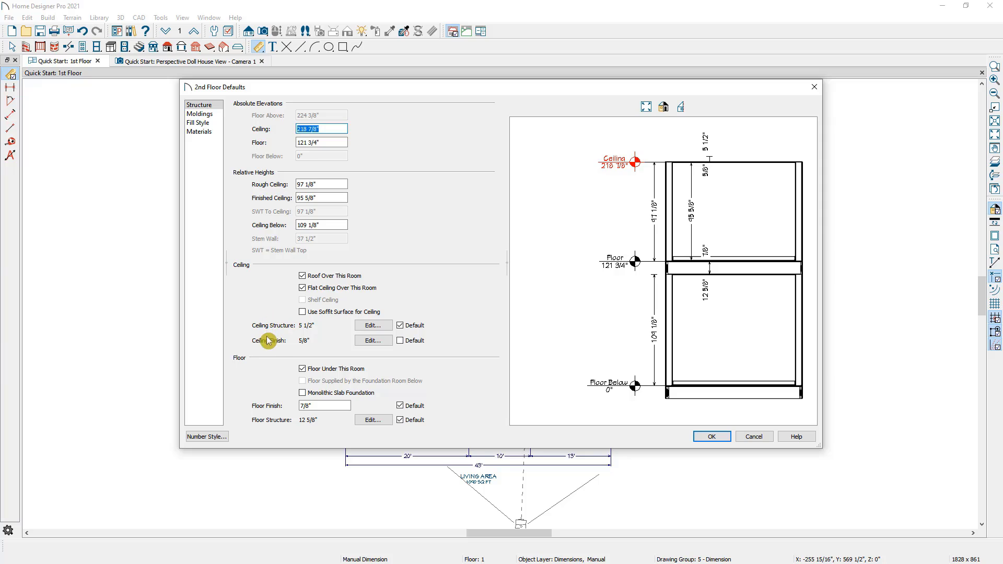
click(208, 115)
click(209, 132)
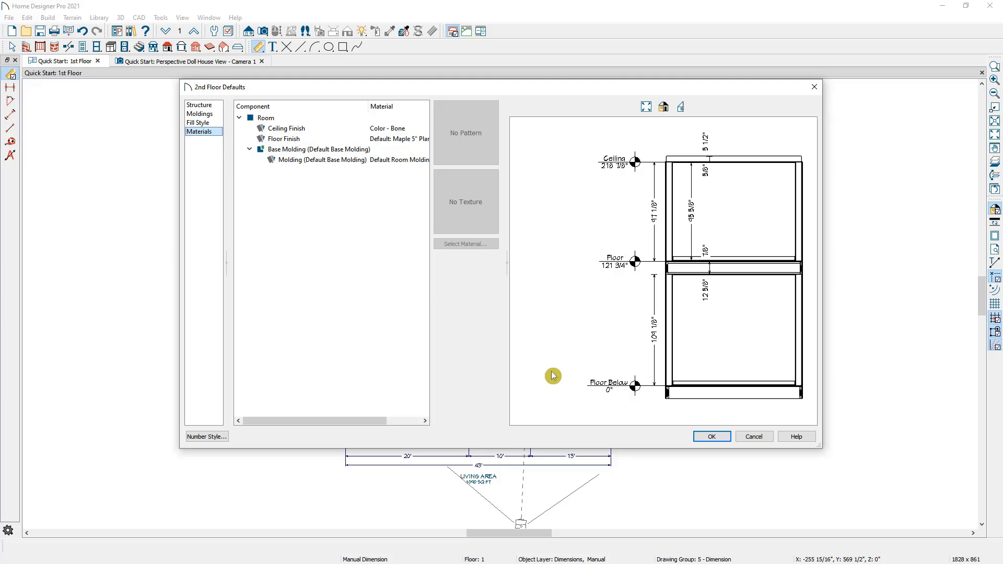
click(706, 436)
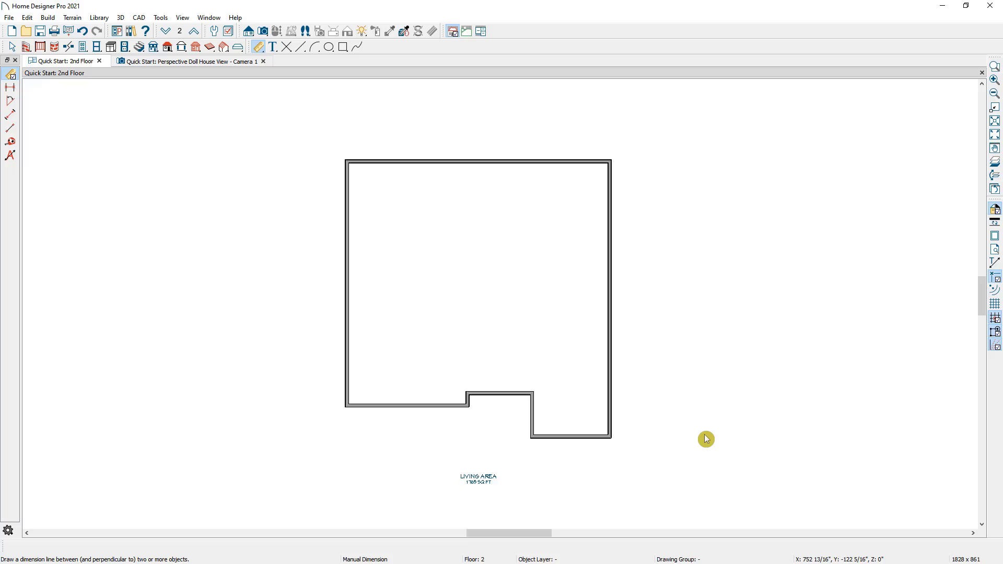
key(space)
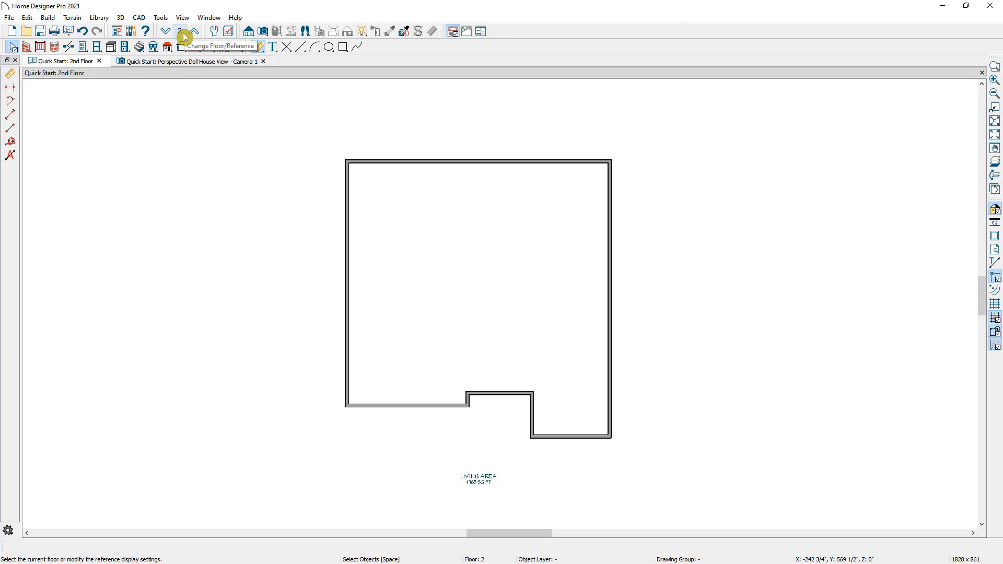
Step: Show the 2nd floor in the perspective doll house view with the whole house front in sight
click(185, 62)
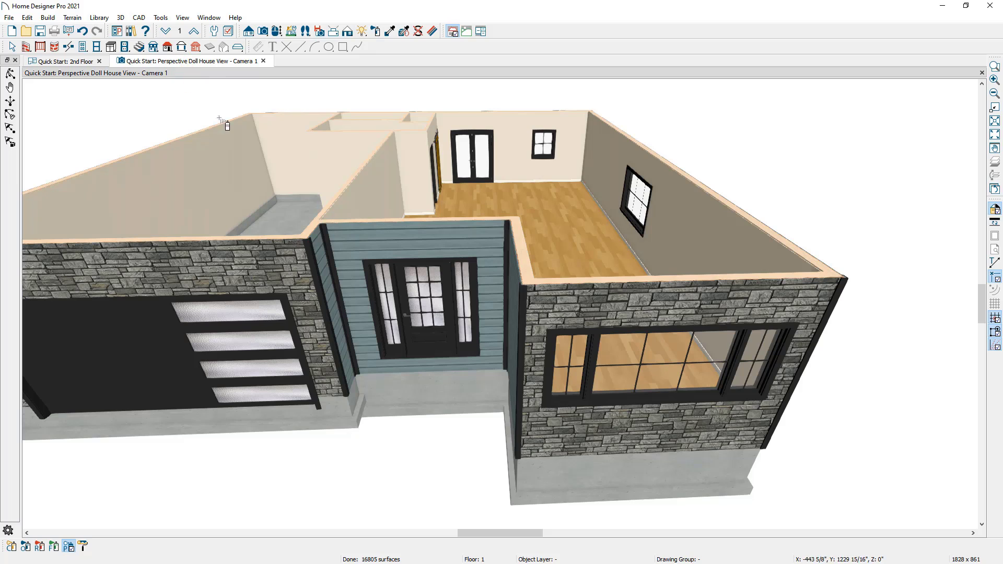
click(277, 31)
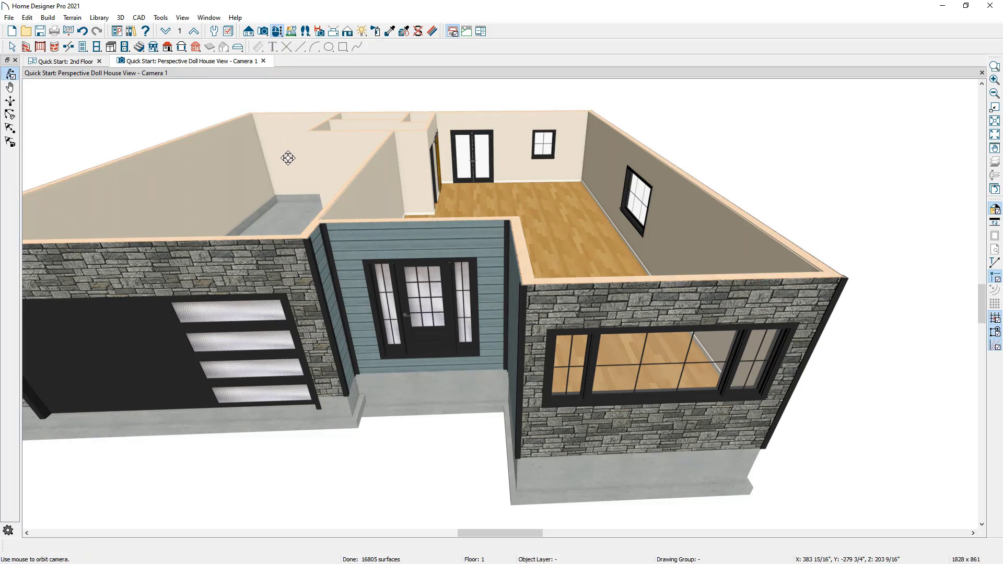
scroll(288, 158, down, 3)
middle_drag(288, 158, 330, 189)
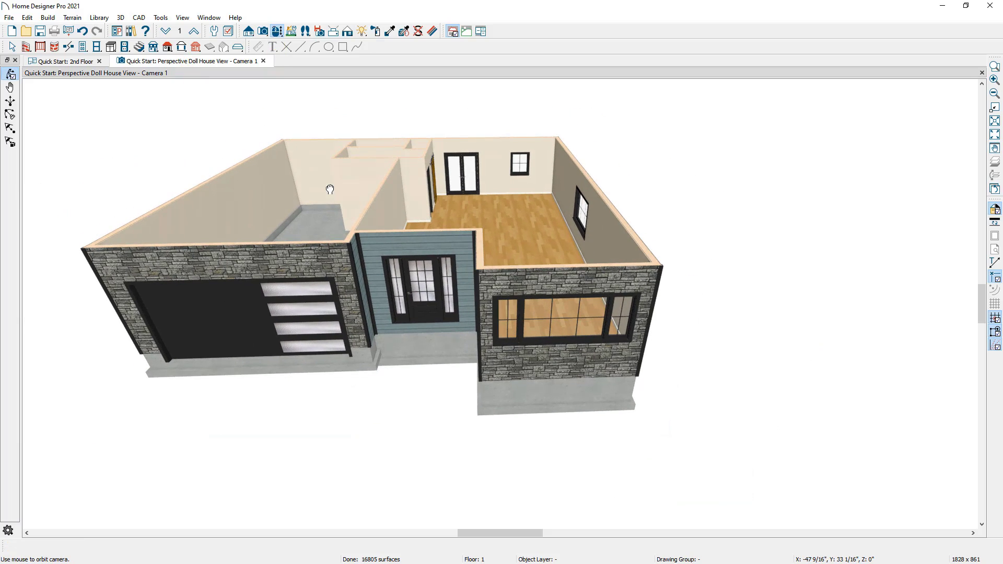
click(194, 31)
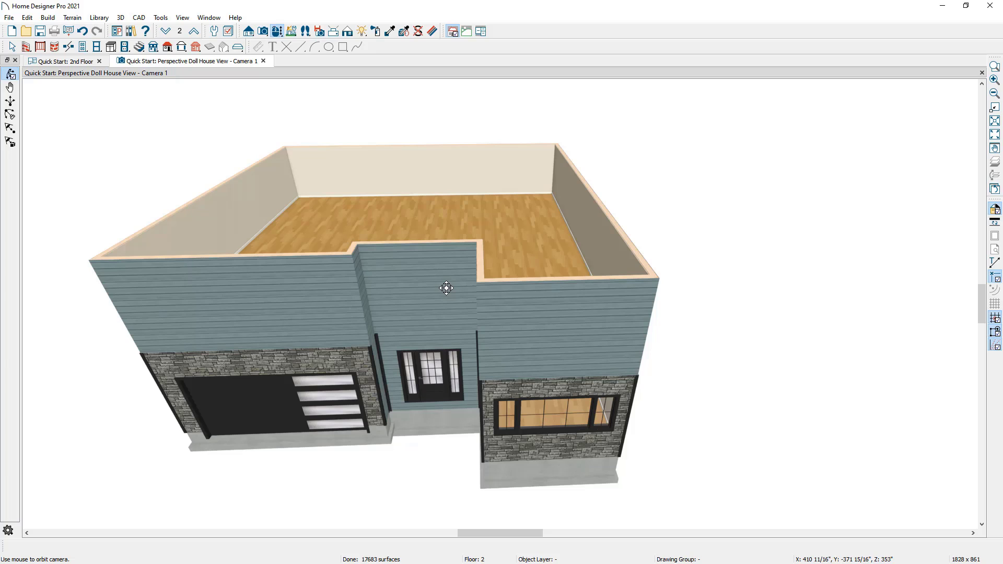
Step: Compare the house front with the reference photo and arrange the 2nd floor plan and doll house view side by side
drag(446, 288, 443, 259)
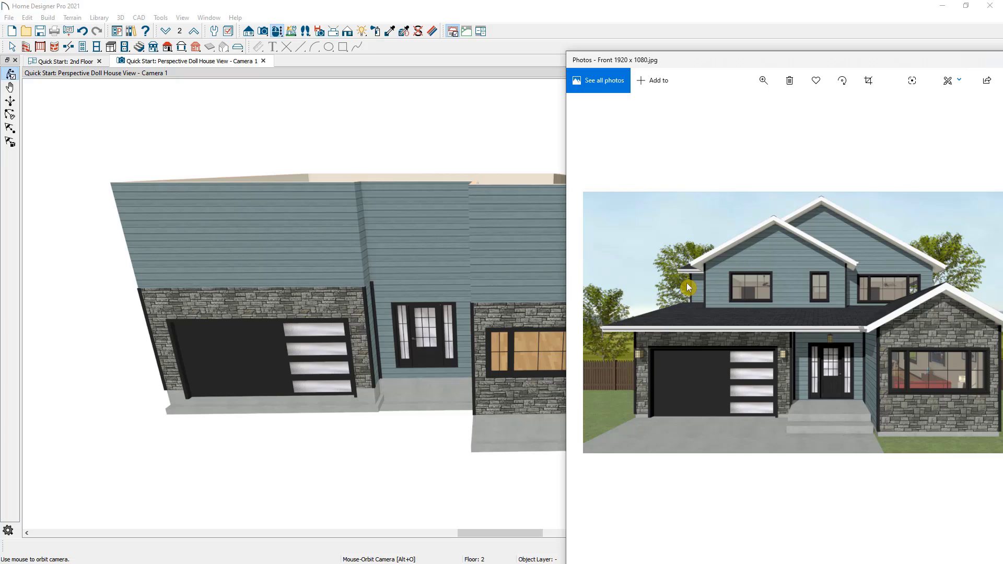
drag(696, 66, 1002, 67)
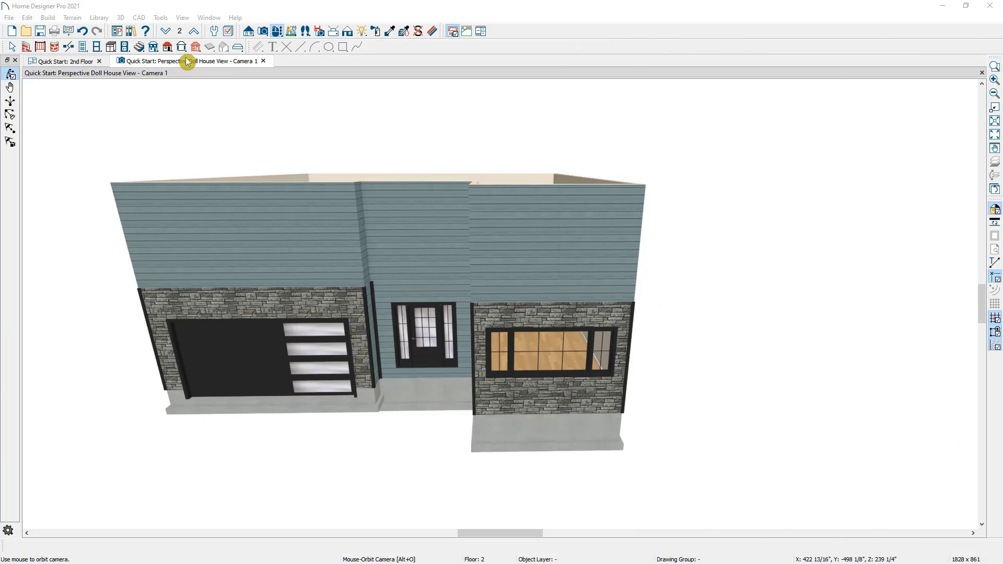
drag(189, 60, 869, 181)
drag(705, 218, 757, 235)
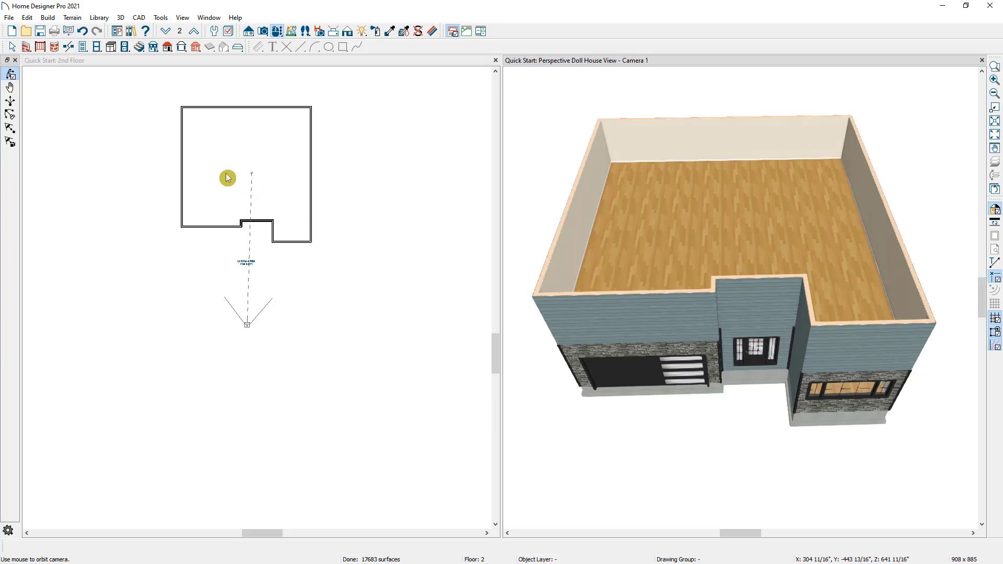
scroll(287, 170, up, 4)
middle_drag(307, 194, 307, 276)
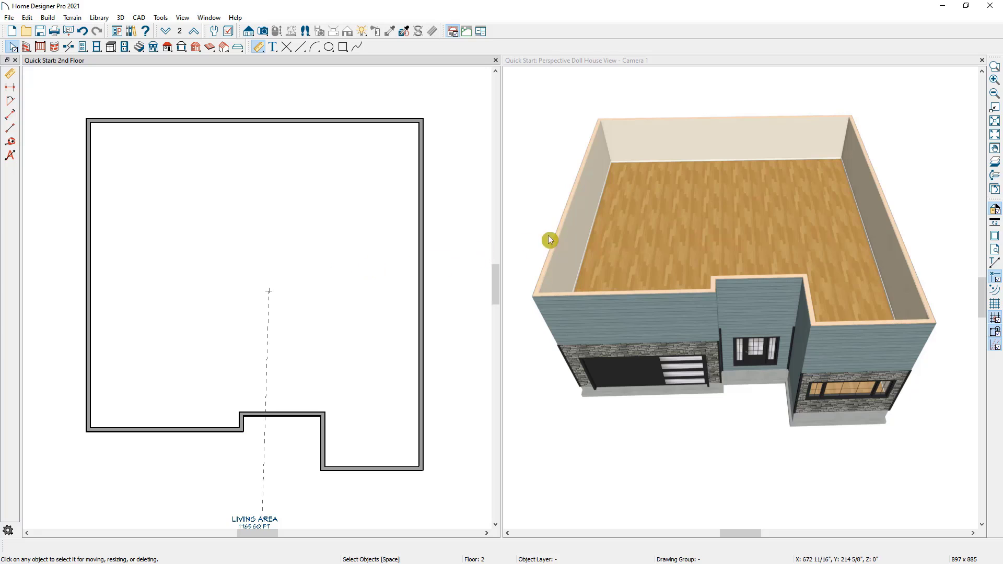
Step: Check the 1st floor reference display over the 2nd floor plan, hide it, and add automatic exterior dimensions to the 2nd floor
click(996, 167)
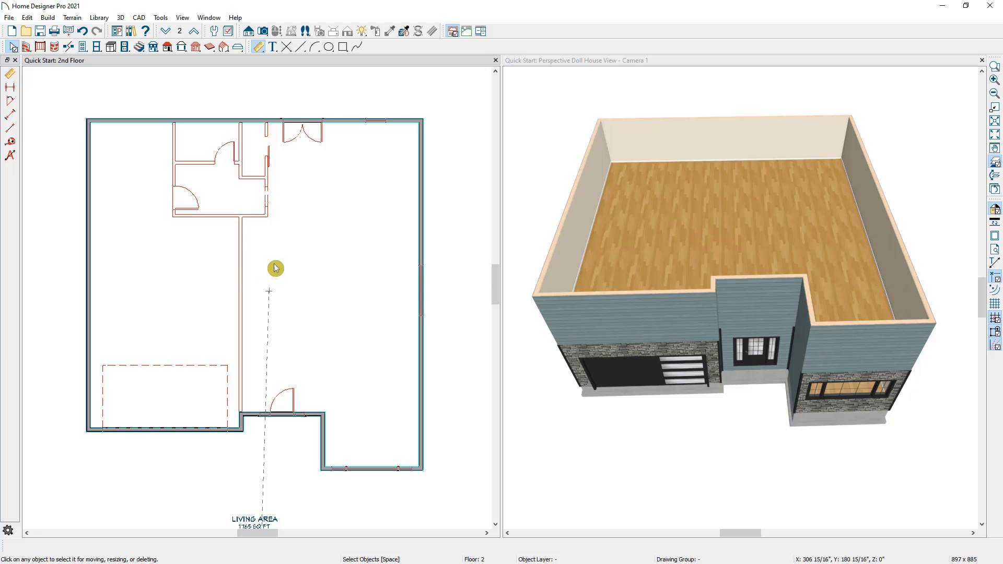
click(994, 163)
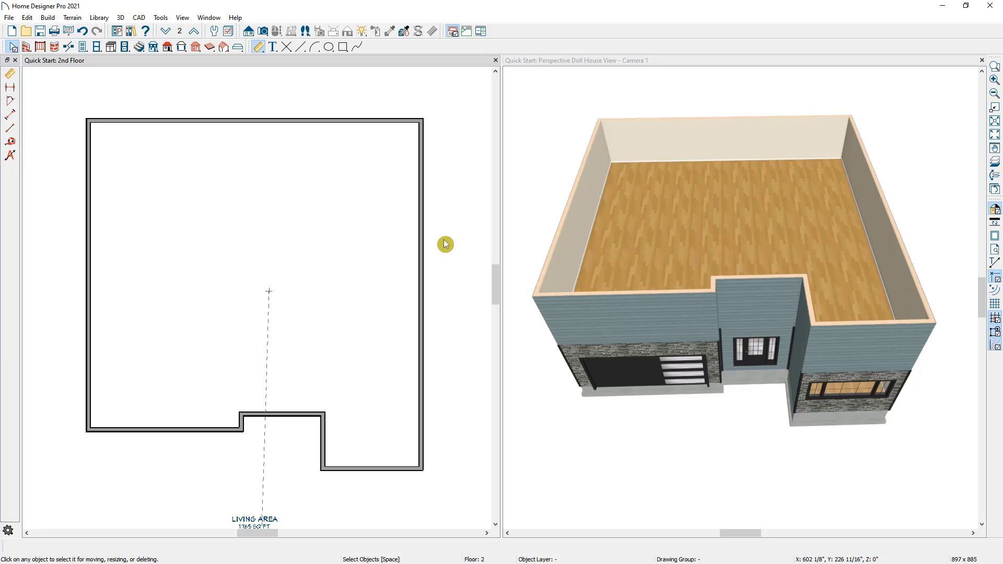
click(12, 156)
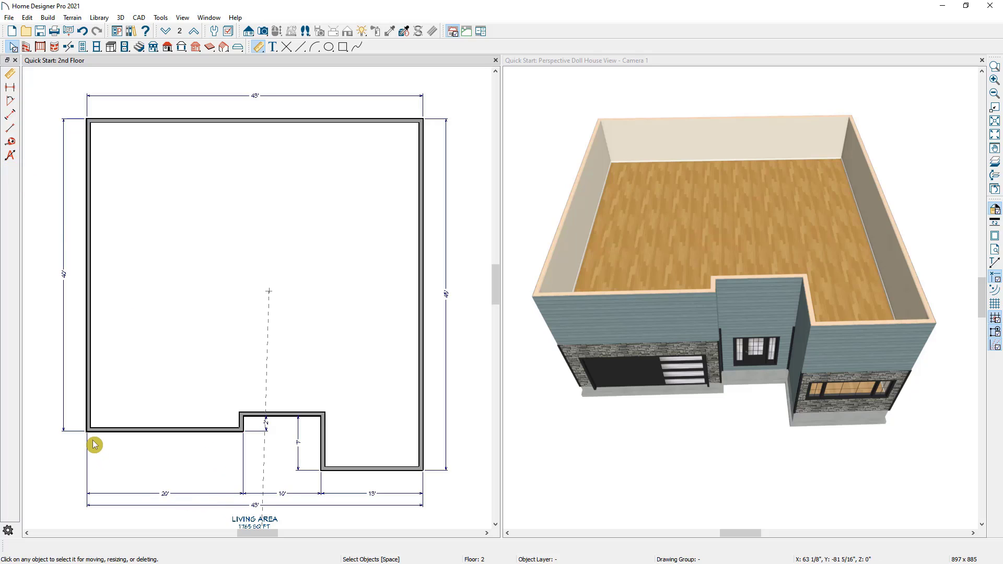
click(106, 432)
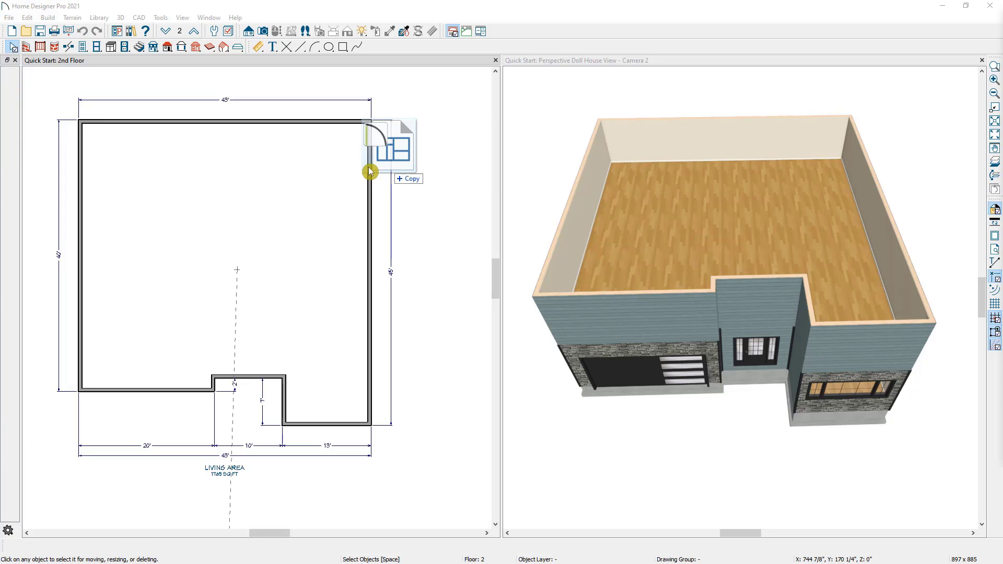
Step: Open the Quick Start - 2nd Floor plan and close the doll house view and the original Quick Start plan
click(366, 175)
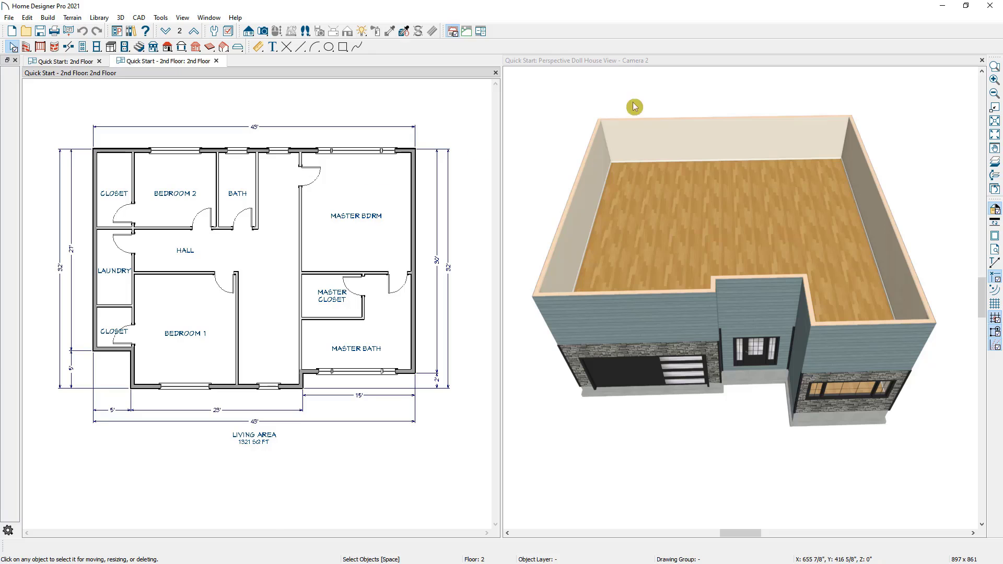
click(982, 60)
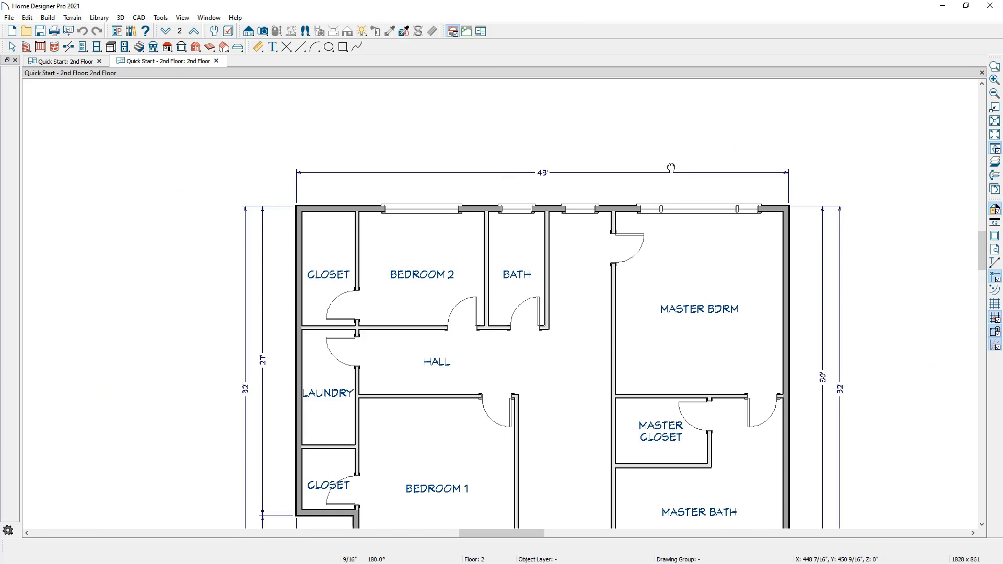
click(100, 62)
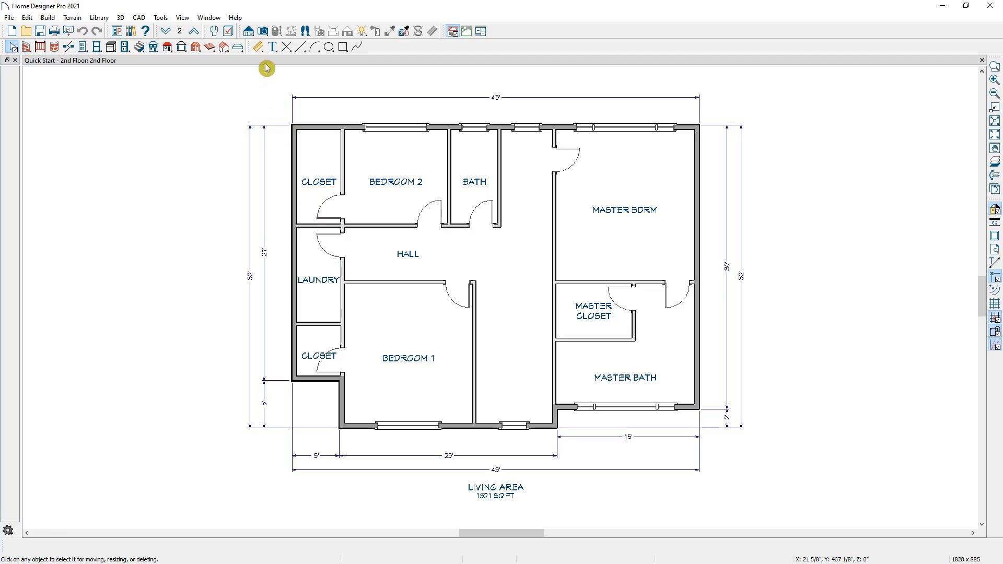
Step: Create a perspective doll house view of the 2nd floor and examine its rooms and the lower roof from the front
click(264, 32)
click(10, 101)
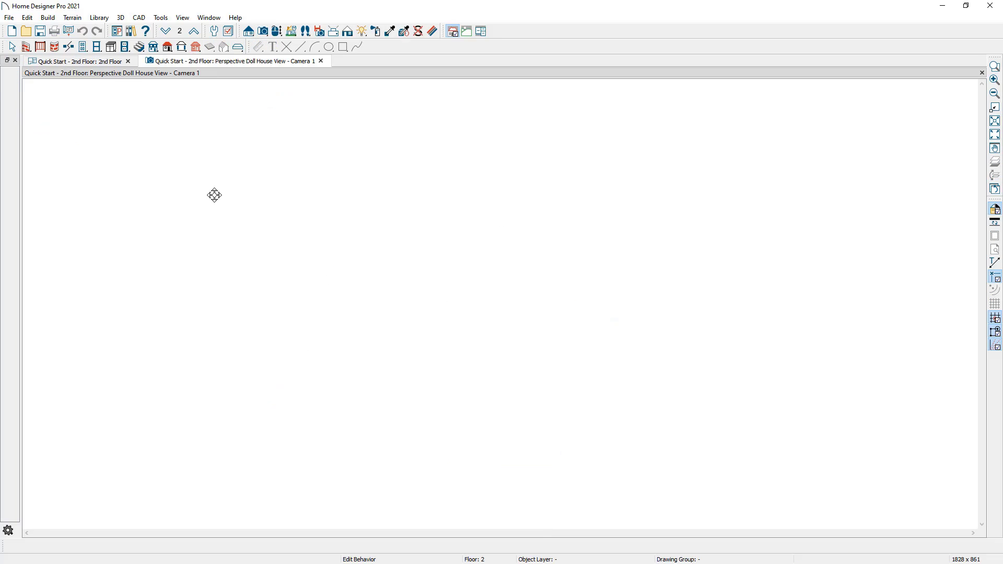
drag(308, 277, 347, 318)
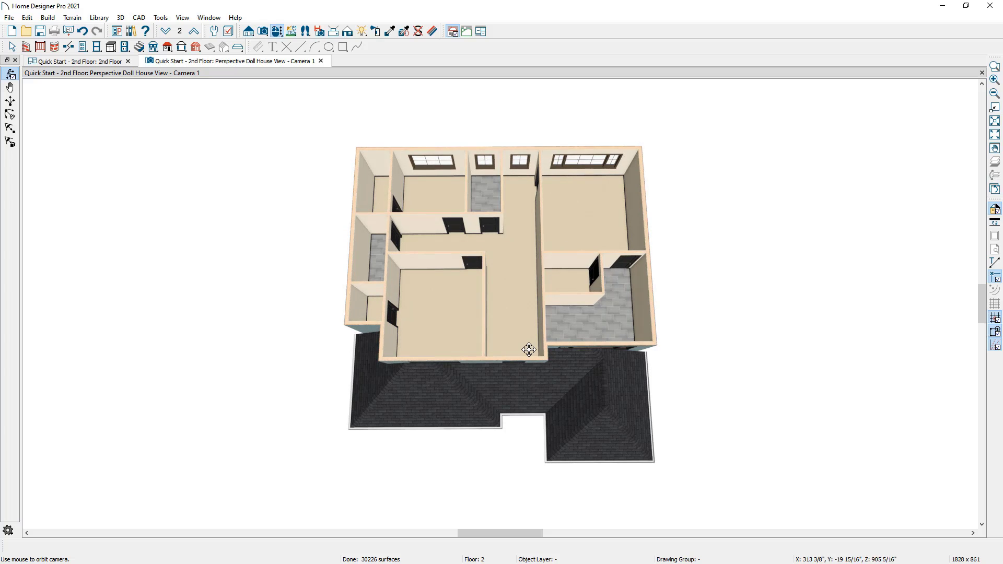
drag(529, 349, 550, 367)
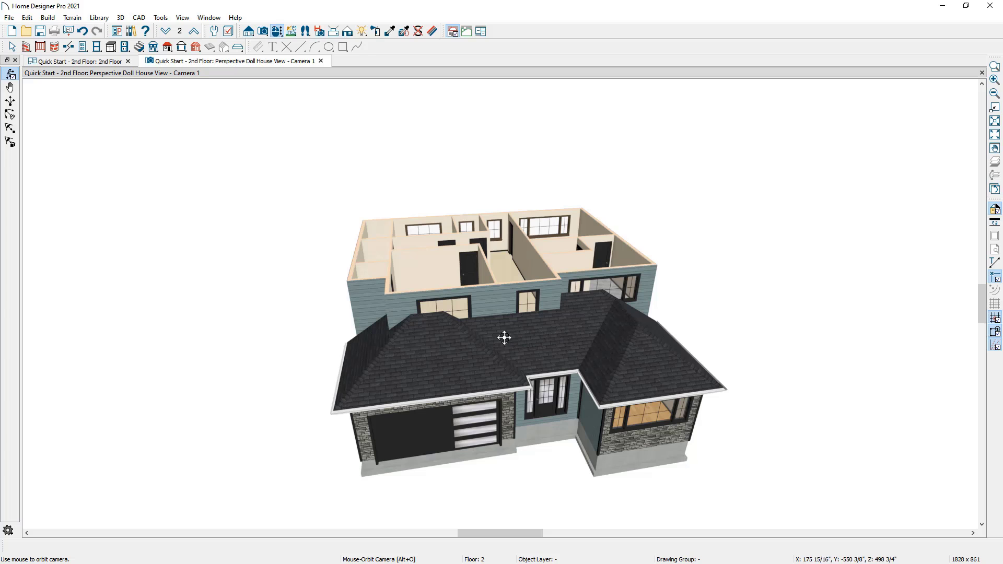
drag(432, 341, 419, 387)
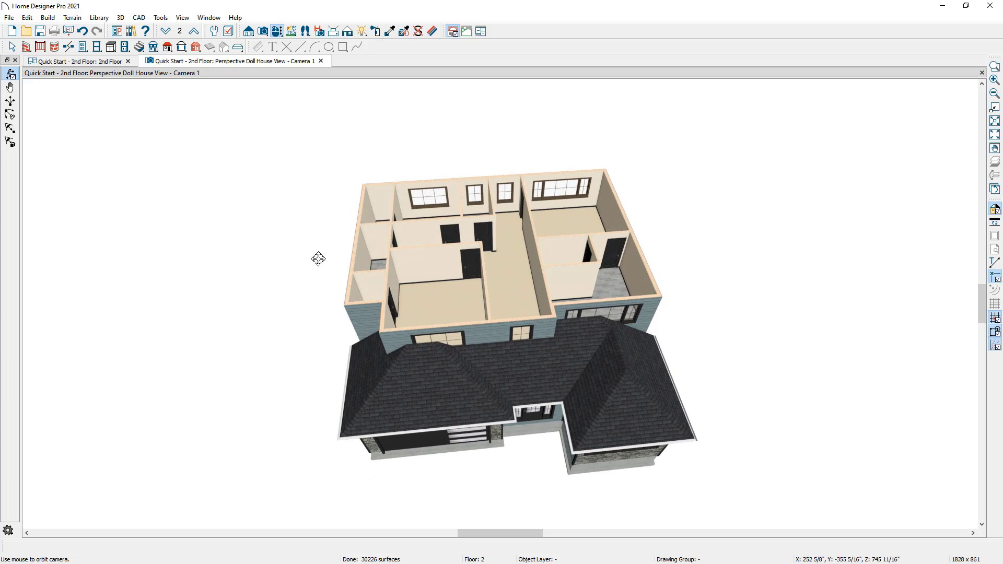
Step: Show the 1st floor in the doll house view with a close view of the wall between the garage and living area
click(163, 33)
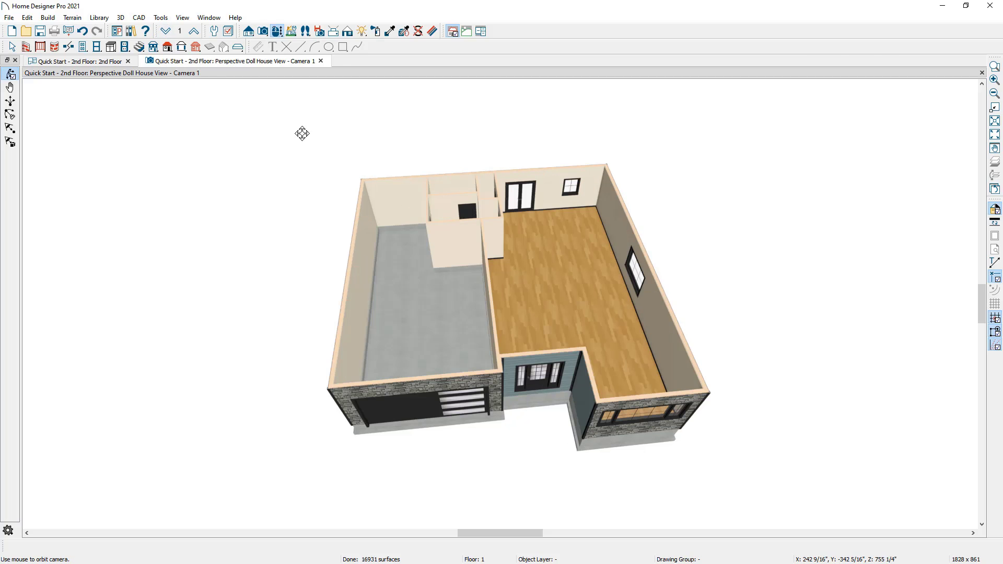
drag(604, 253, 404, 262)
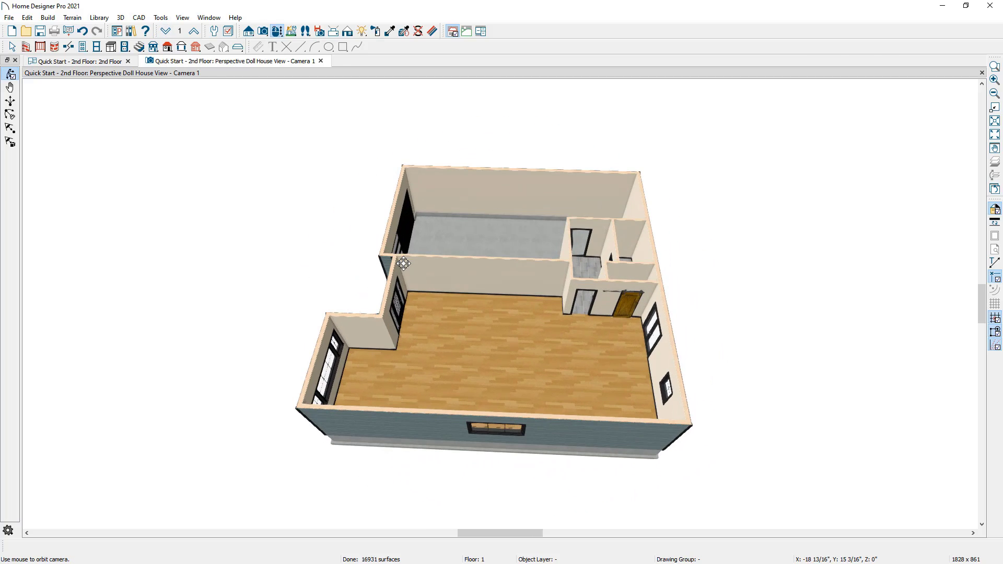
scroll(494, 271, up, 4)
scroll(494, 271, up, 3)
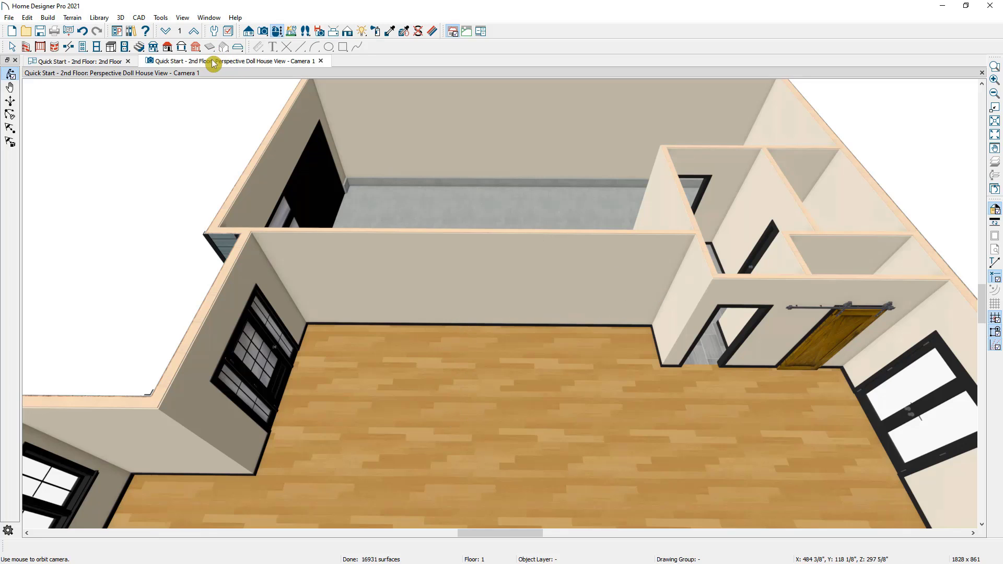
Step: Arrange the plan beside the doll house view and switch the plan to the 1st floor
drag(217, 58, 848, 199)
scroll(332, 136, up, 3)
click(348, 202)
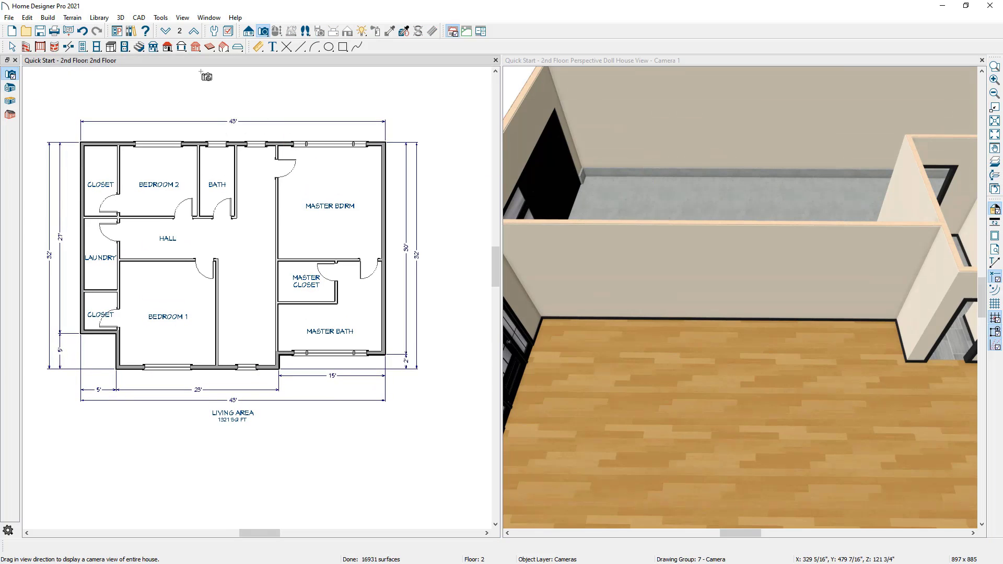
click(166, 31)
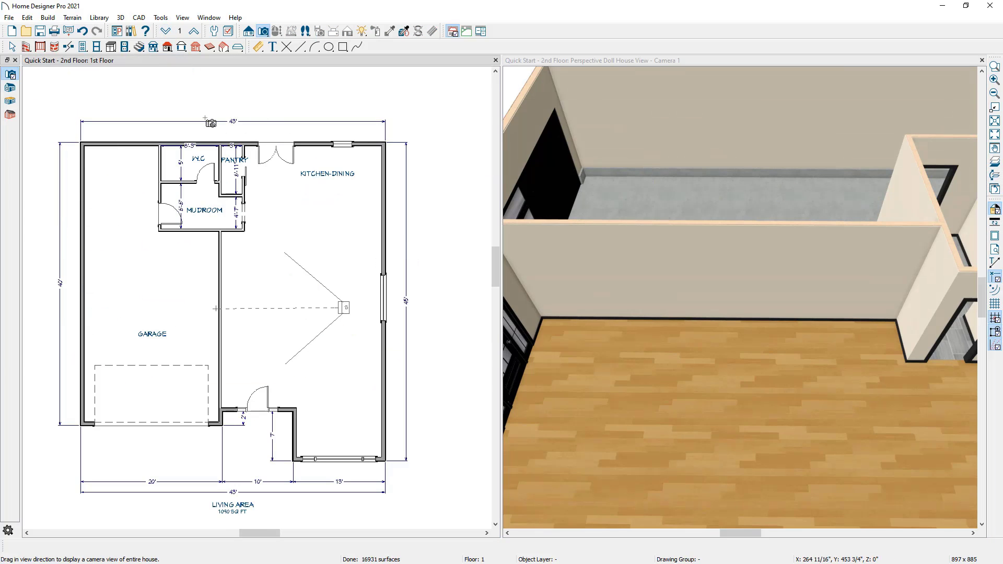
Step: Examine the staircase layout in the enlarged reference photo Stairs Actual Size.jpg, and move the photo out of the way
click(699, 161)
drag(1002, 4, 350, 19)
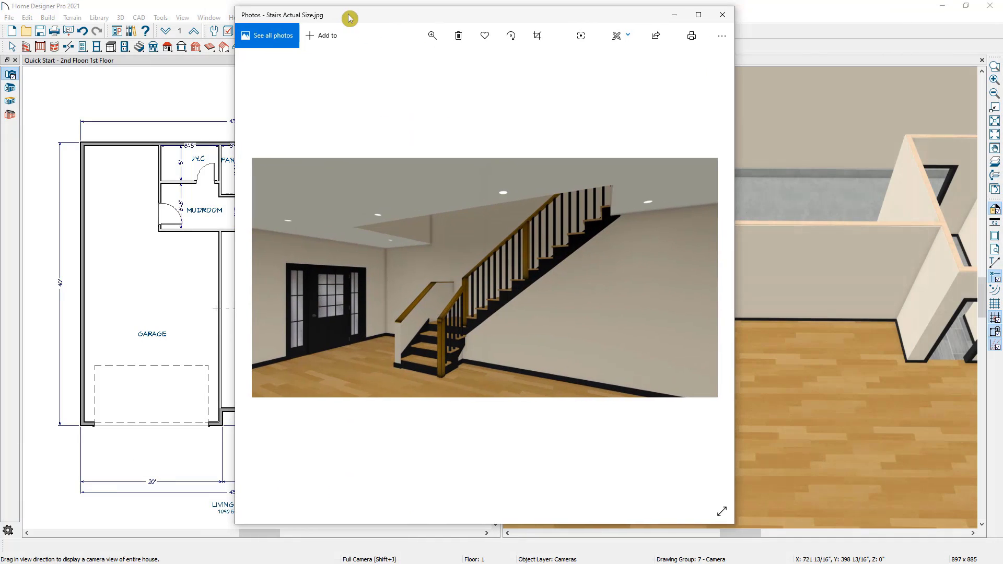
click(698, 15)
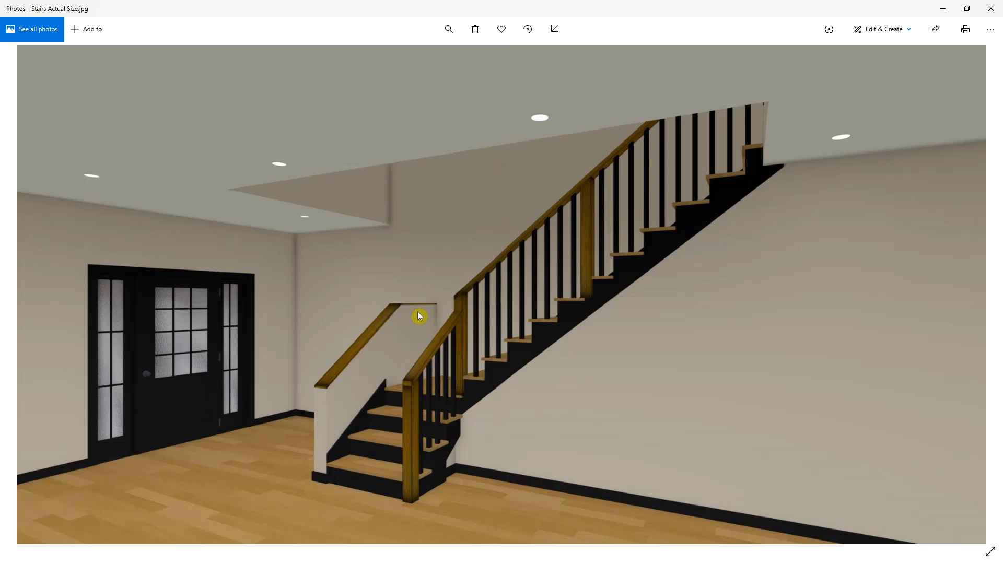
drag(447, 9, 1002, 79)
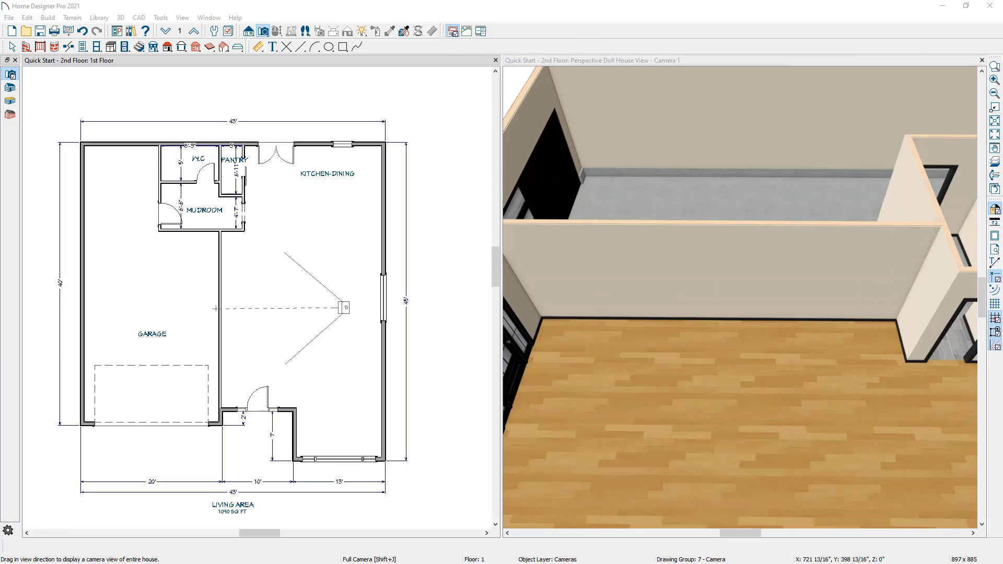
Step: Place an L-shaped staircase with a clockwise default direction and 0" gap against the garage wall in the living area
scroll(408, 253, up, 1)
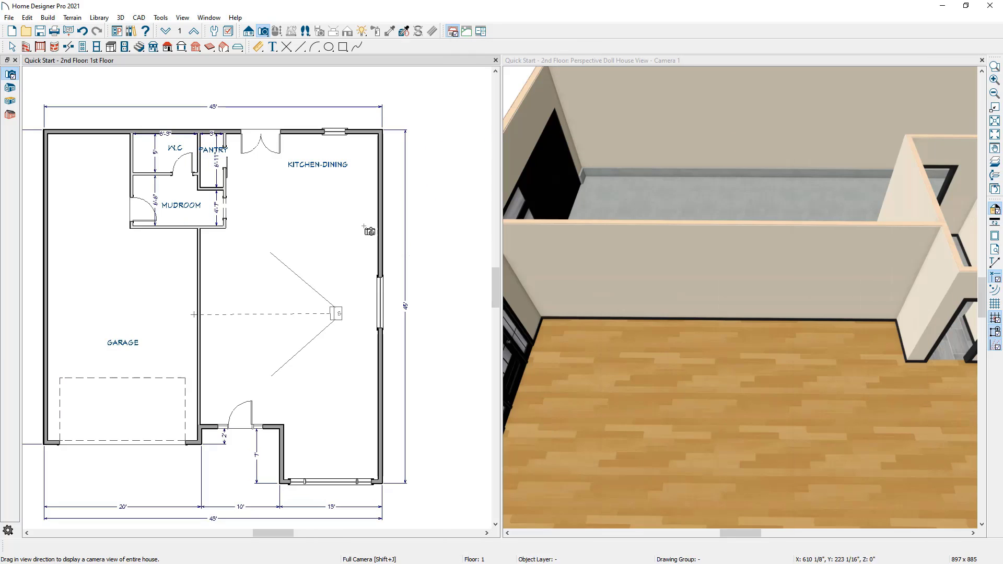
click(141, 50)
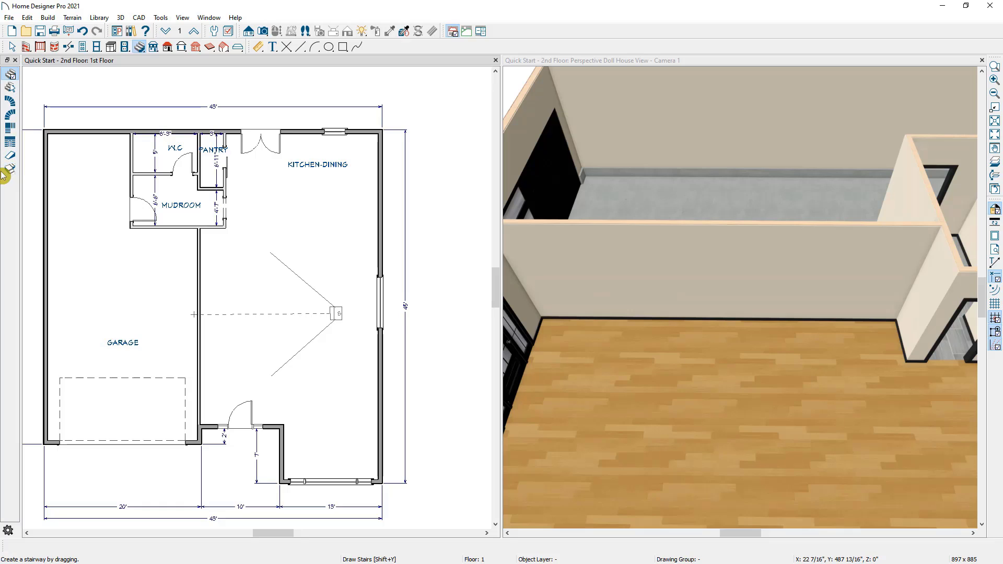
click(8, 135)
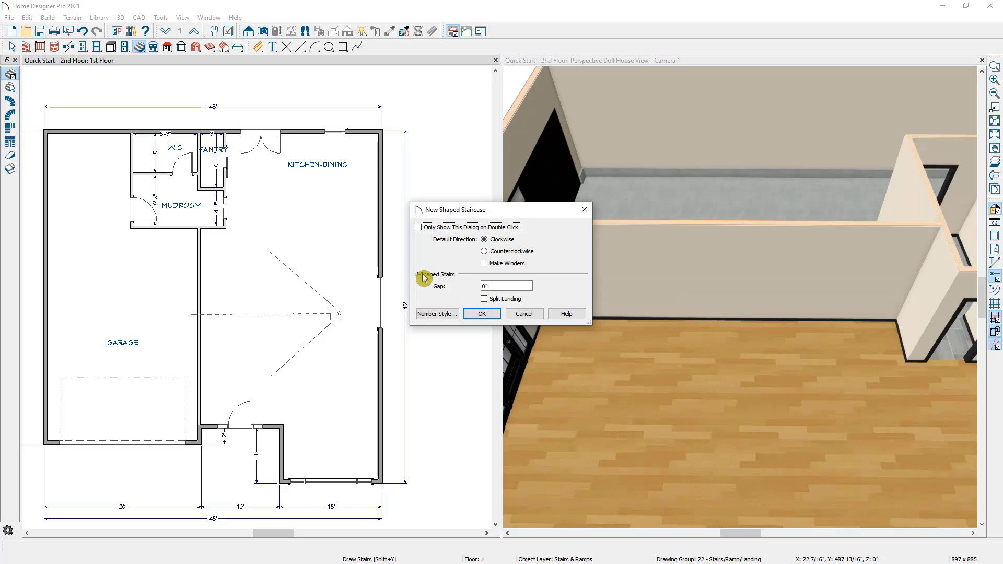
click(480, 315)
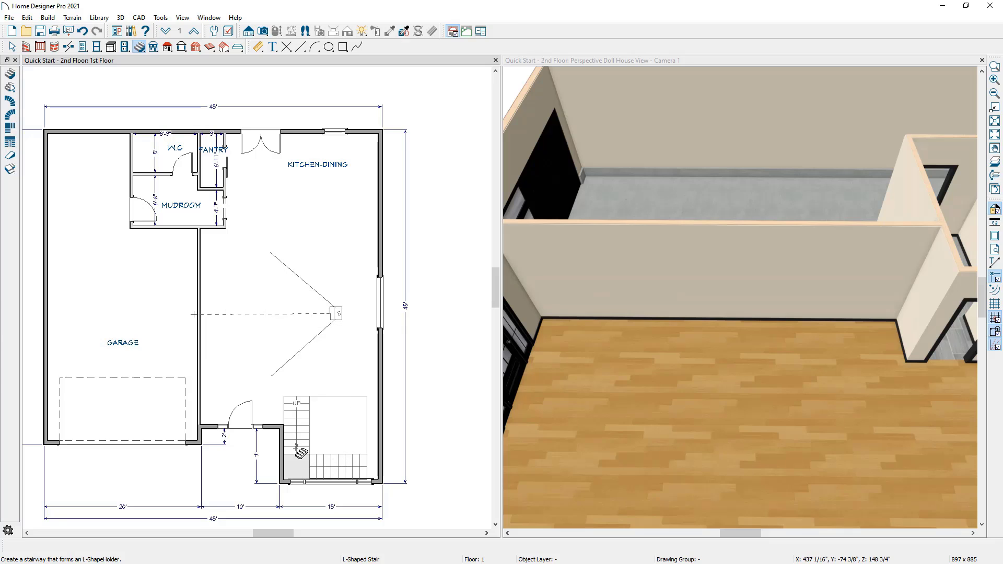
click(229, 306)
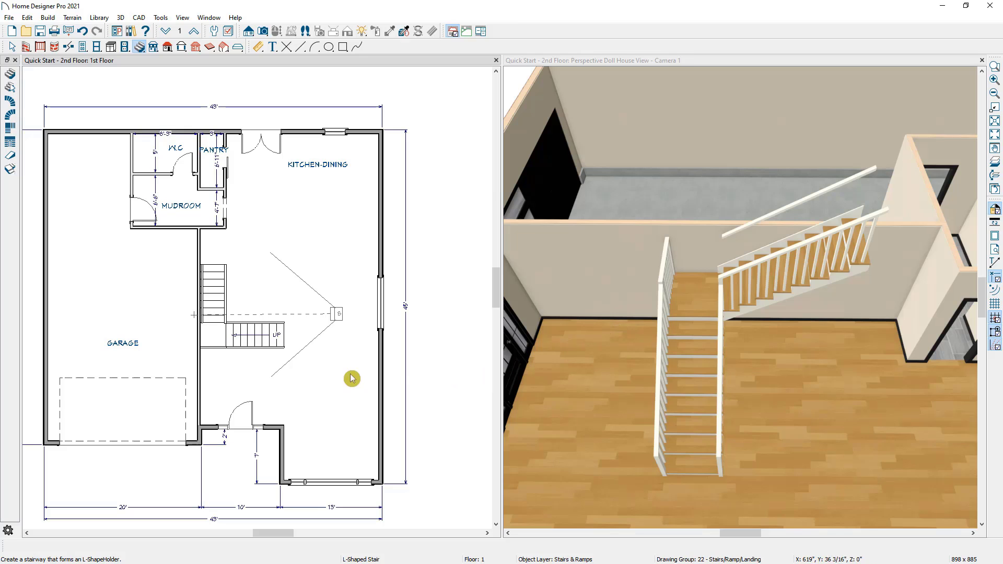
Step: Draw an end-to-end dimension from the staircase's lower flight to the exterior wall beside the front door
scroll(220, 381, up, 1)
scroll(220, 380, up, 2)
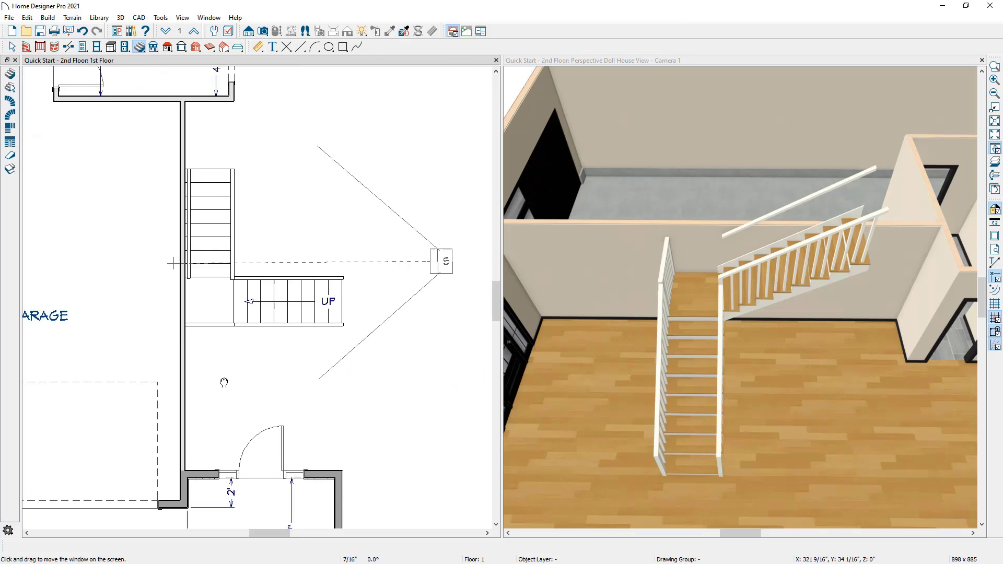
click(258, 46)
click(14, 95)
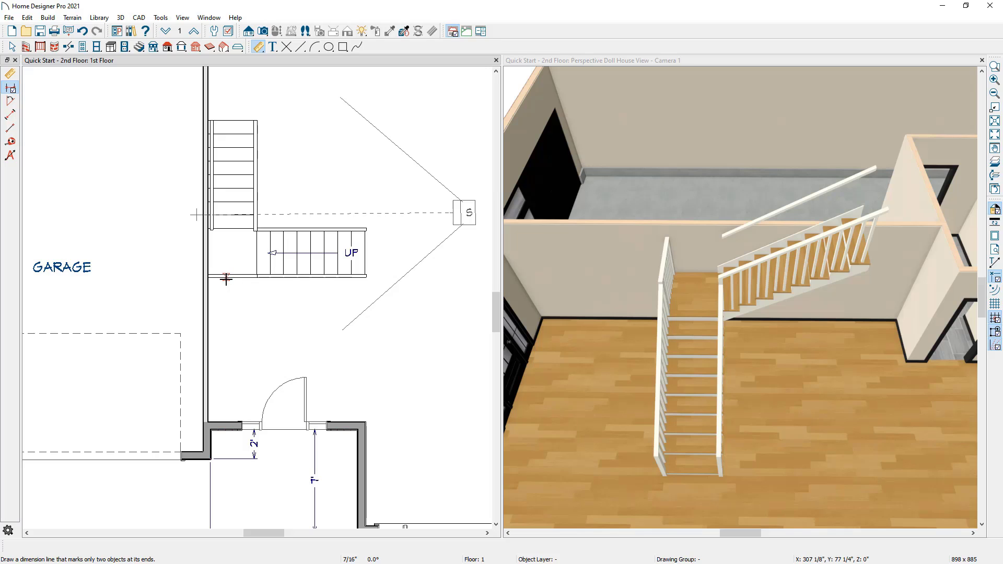
drag(226, 280, 226, 424)
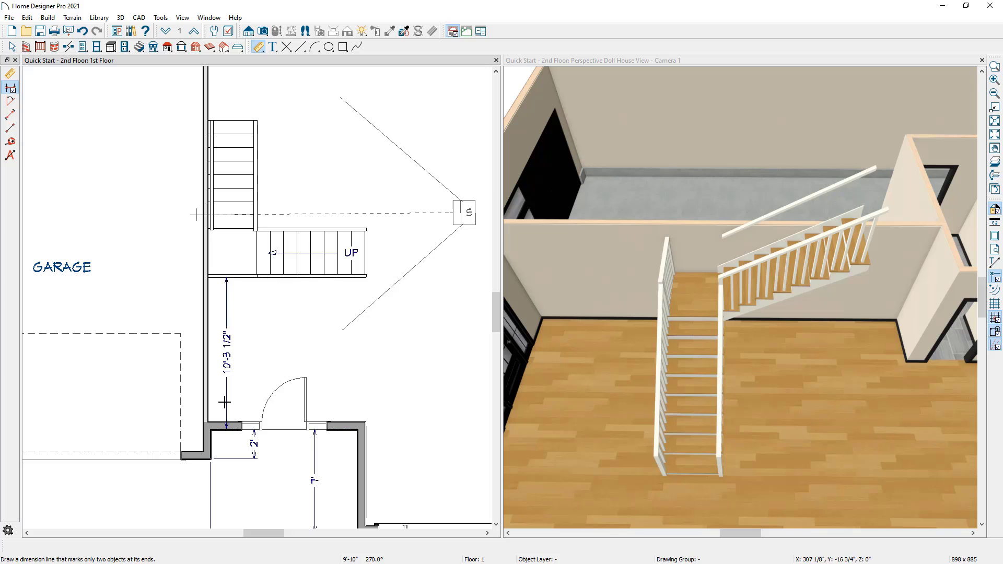
Step: Relocate the stair dimension's wall end to the interior surface of the front entry wall
scroll(232, 446, up, 3)
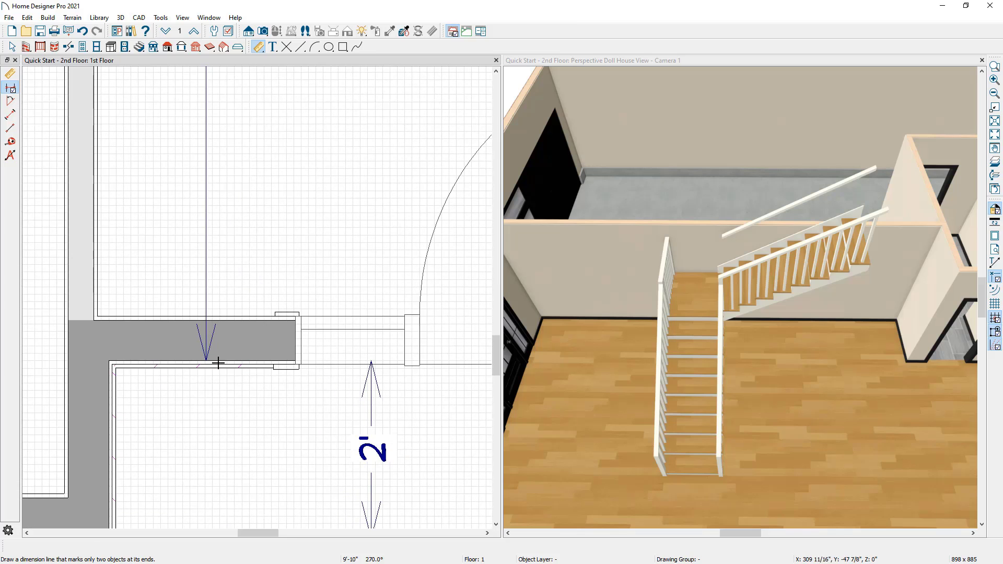
drag(204, 287, 204, 286)
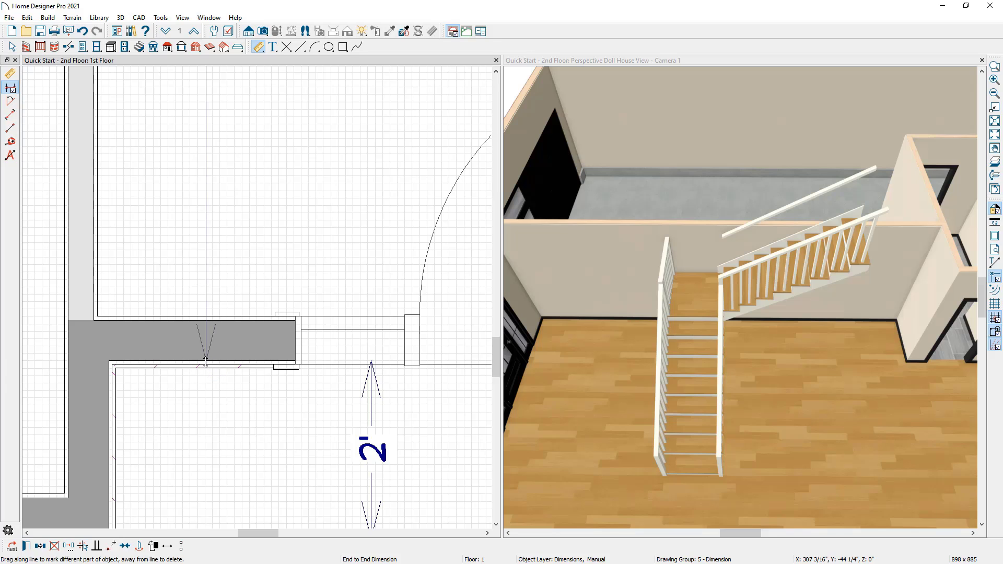
drag(205, 361, 193, 320)
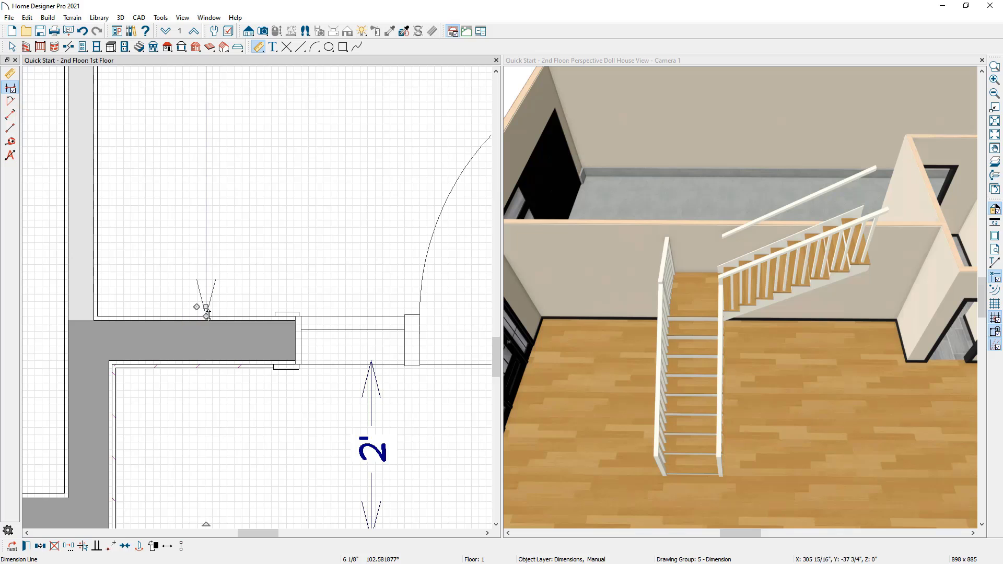
scroll(225, 321, down, 5)
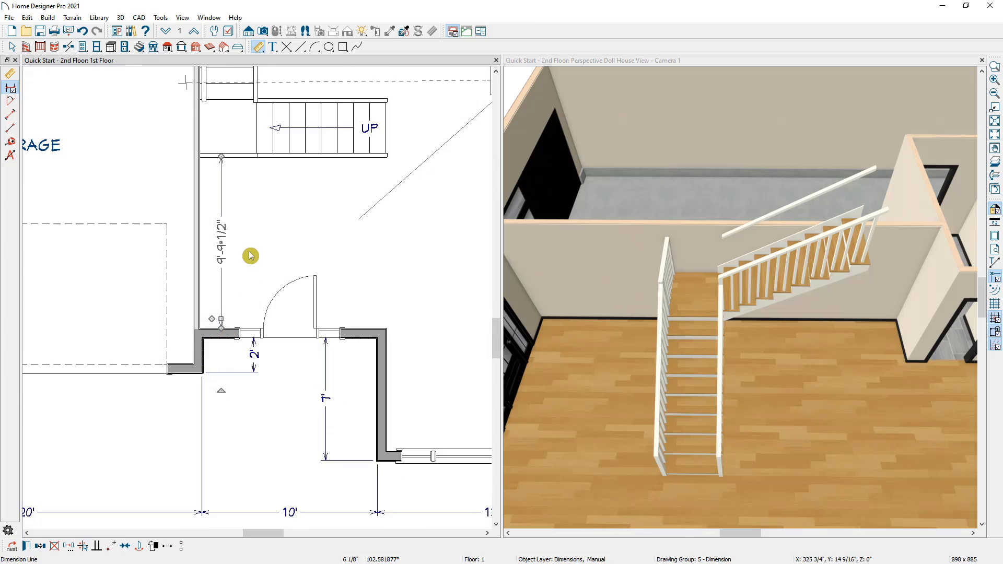
Step: Move the whole staircase so that its lower flight sits 8' 6" from the interior surface of the front entry wall
middle_drag(253, 253, 247, 376)
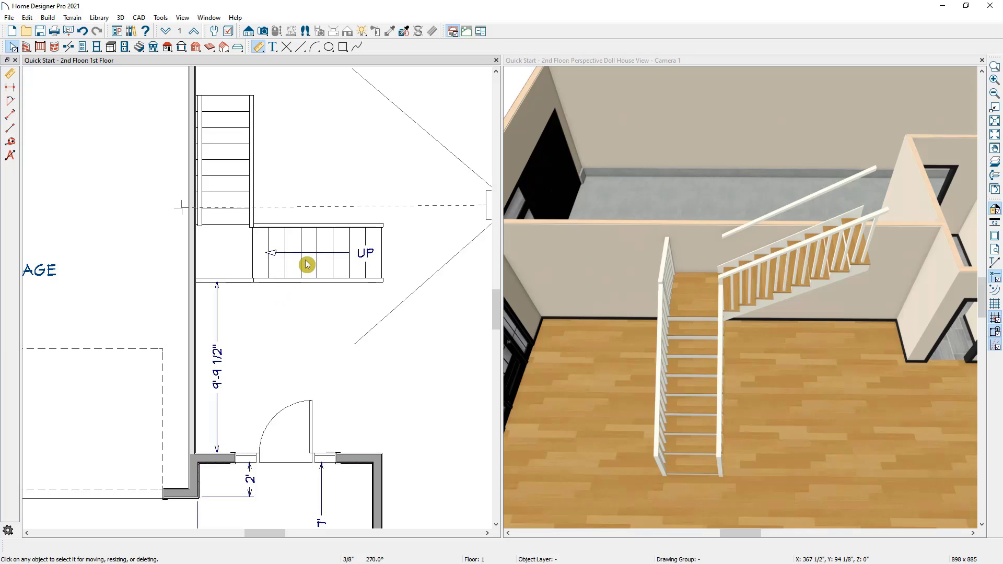
click(221, 192)
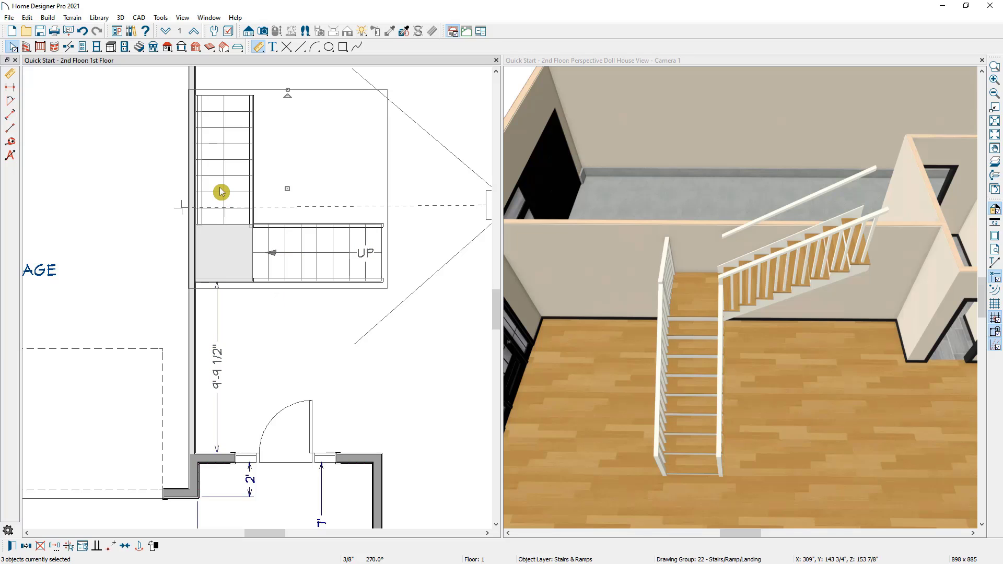
click(224, 369)
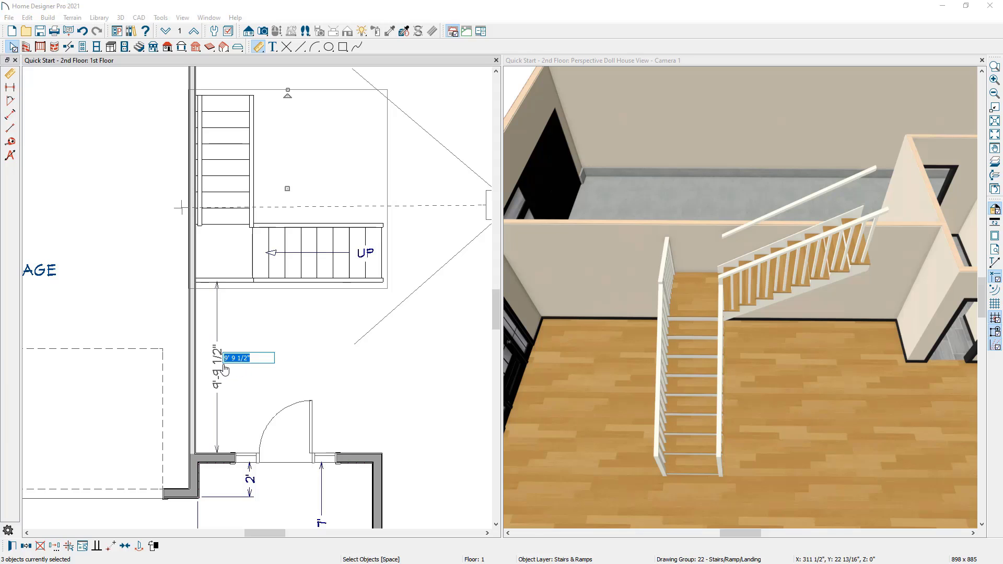
text(8' 6)
key(Return)
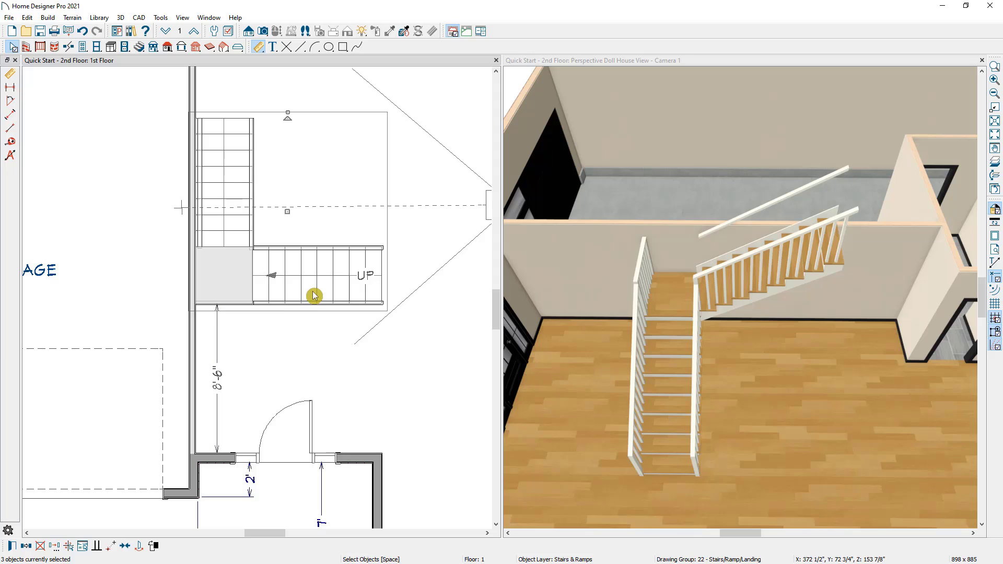
Step: Try widening the staircase's lower flight toward the front door, and undo the change
click(260, 291)
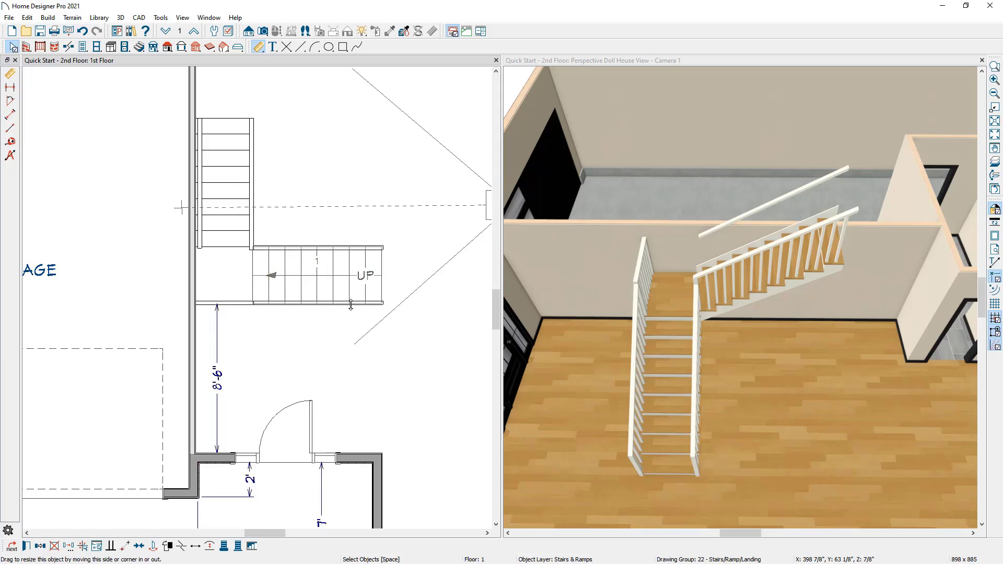
drag(351, 305, 346, 327)
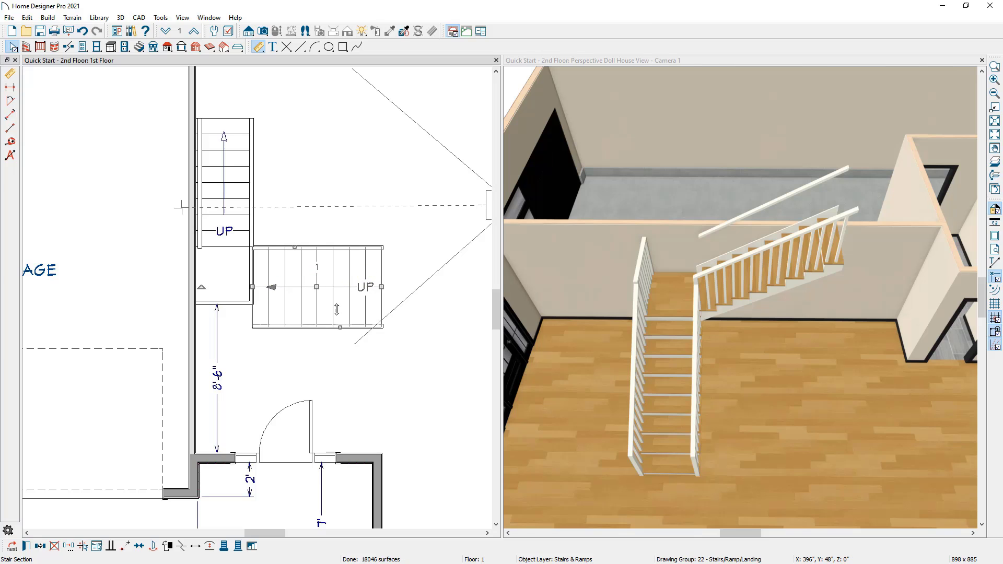
click(82, 31)
Step: Shorten the staircase's lower flight to about 39" long, and close the doll house view
click(323, 278)
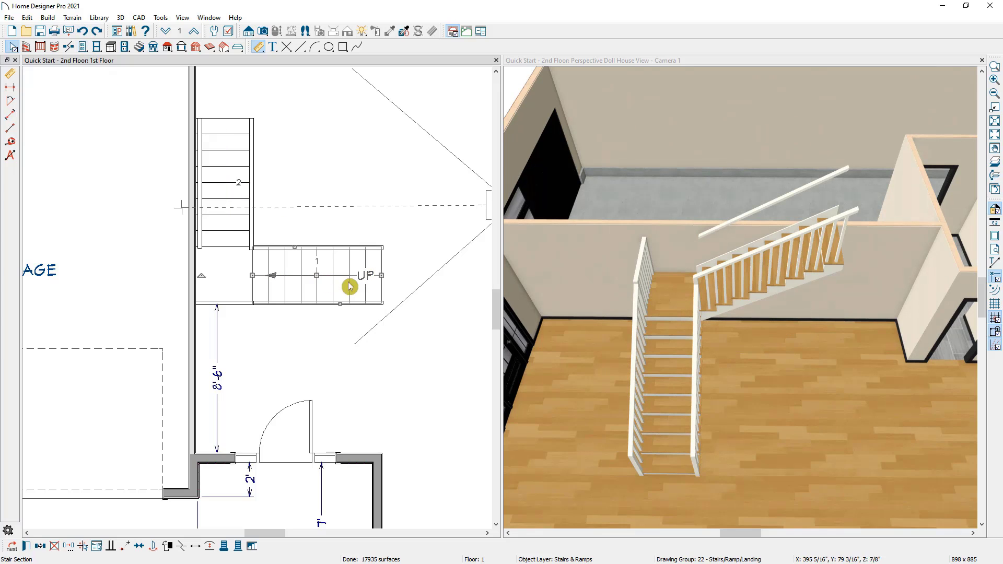
drag(374, 276, 309, 278)
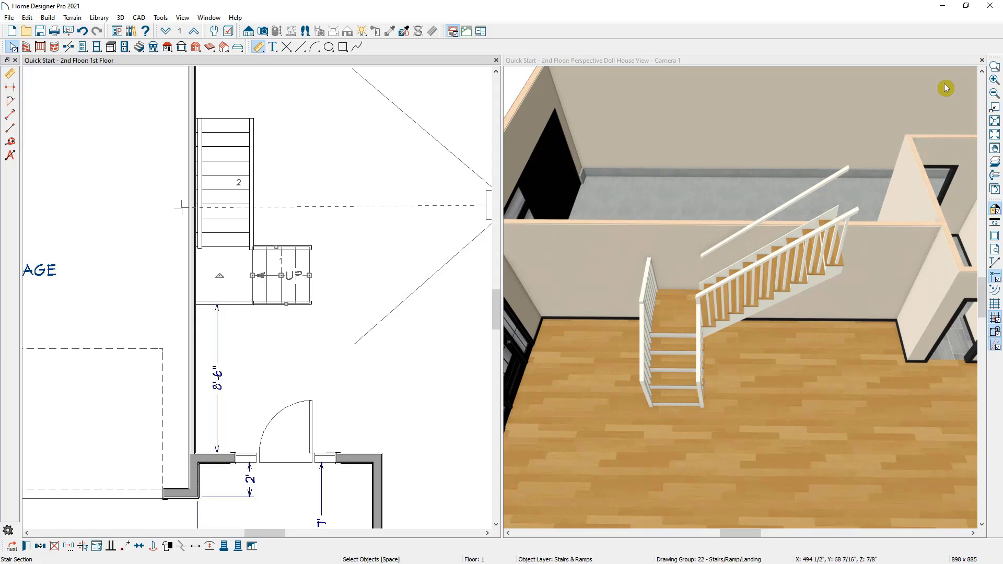
click(982, 60)
Step: Create a full camera view that faces the staircase from the opposite side of the living area
scroll(602, 294, down, 4)
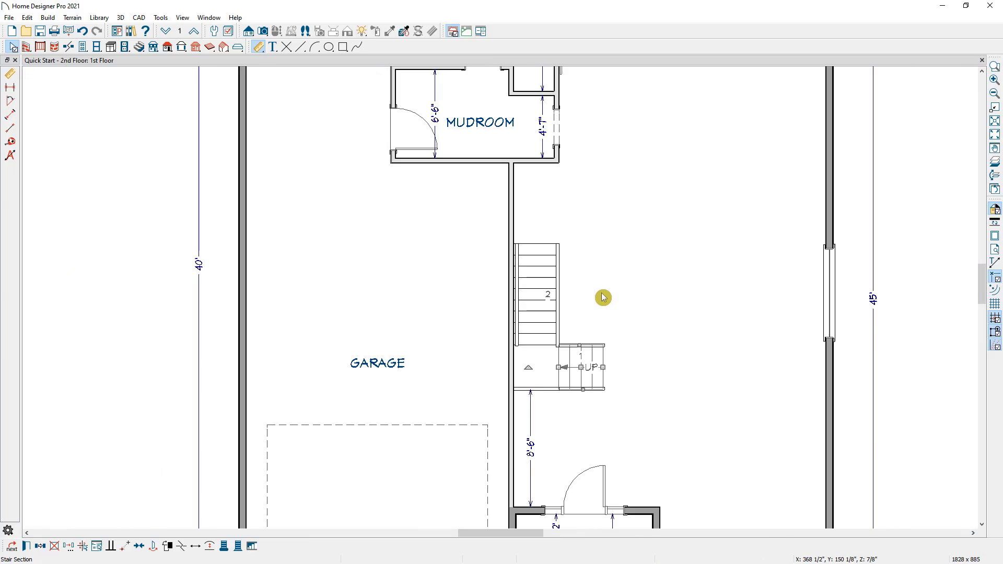
click(263, 31)
click(10, 77)
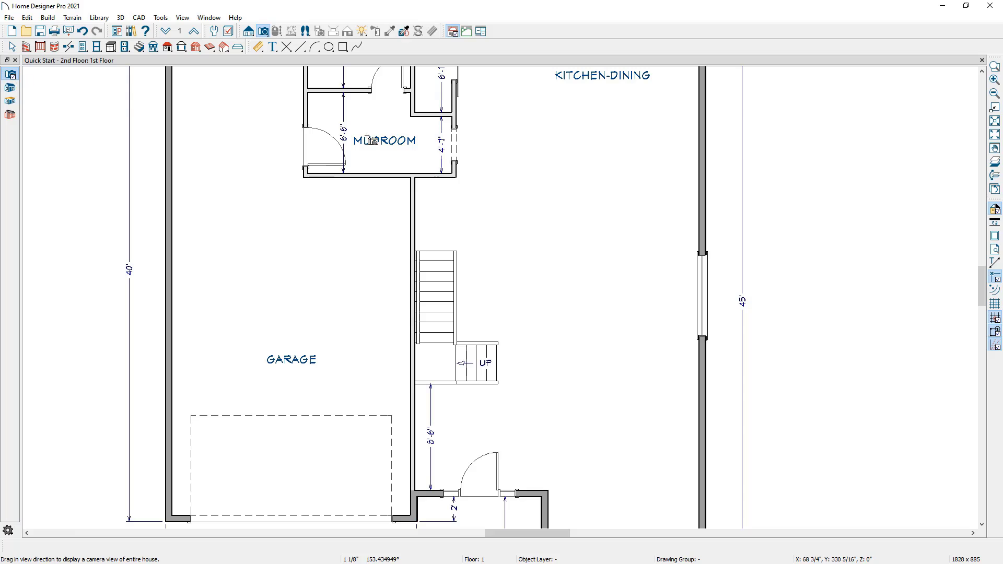
drag(660, 224, 685, 212)
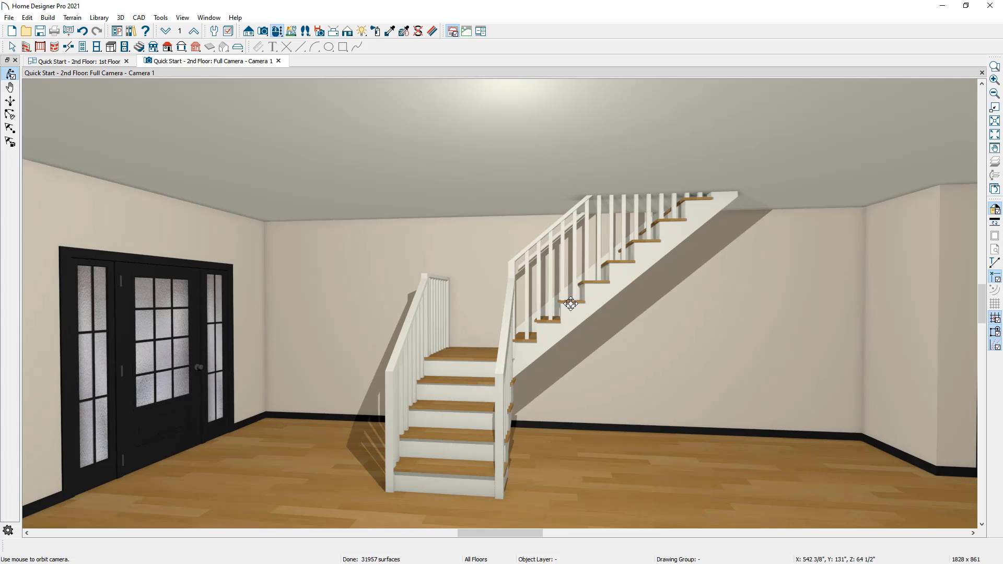
Step: Review the upper flight's general, style, stringer, railing and newel settings, and turn off its left railing at the wall
key(space)
double_click(557, 317)
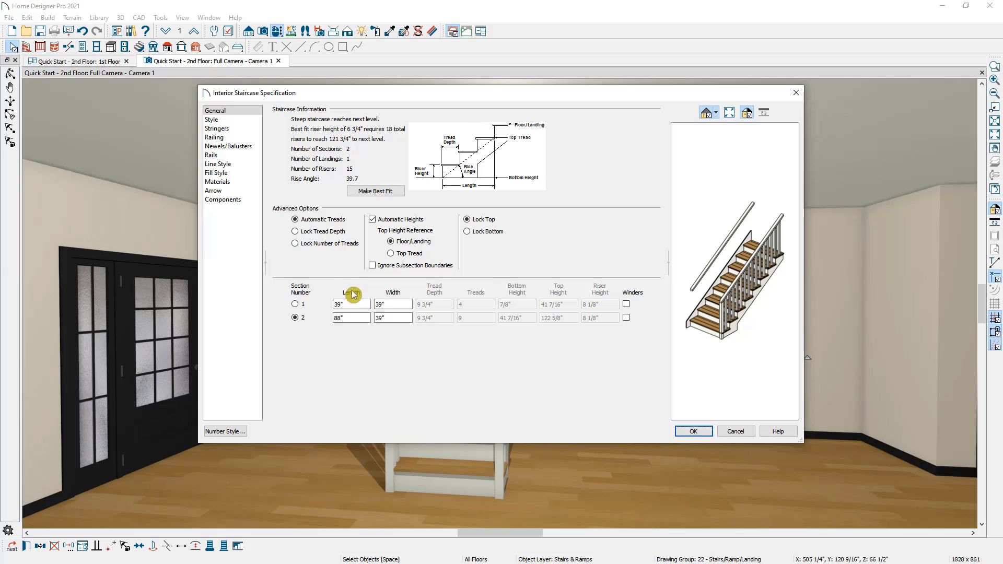
click(395, 302)
click(222, 120)
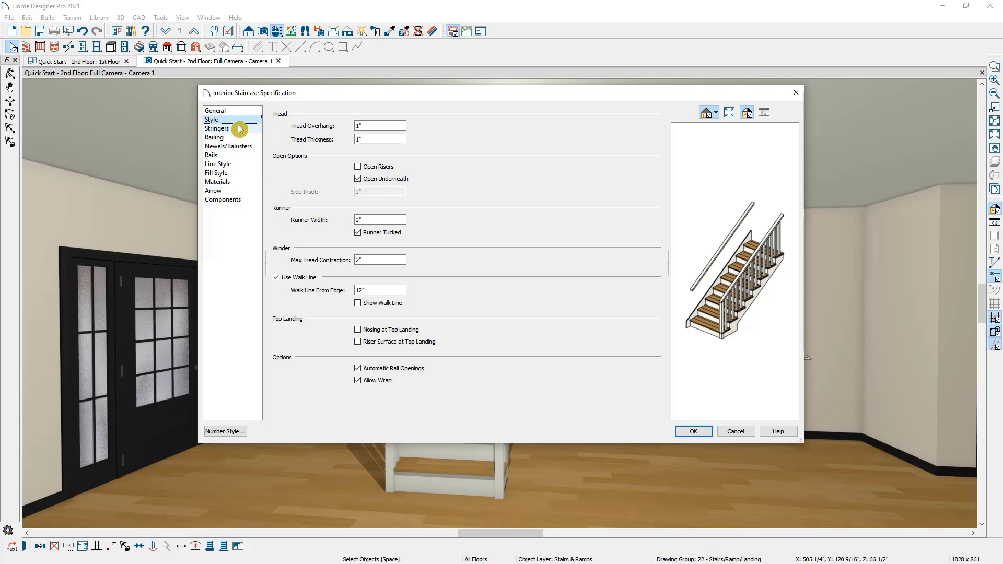
click(255, 130)
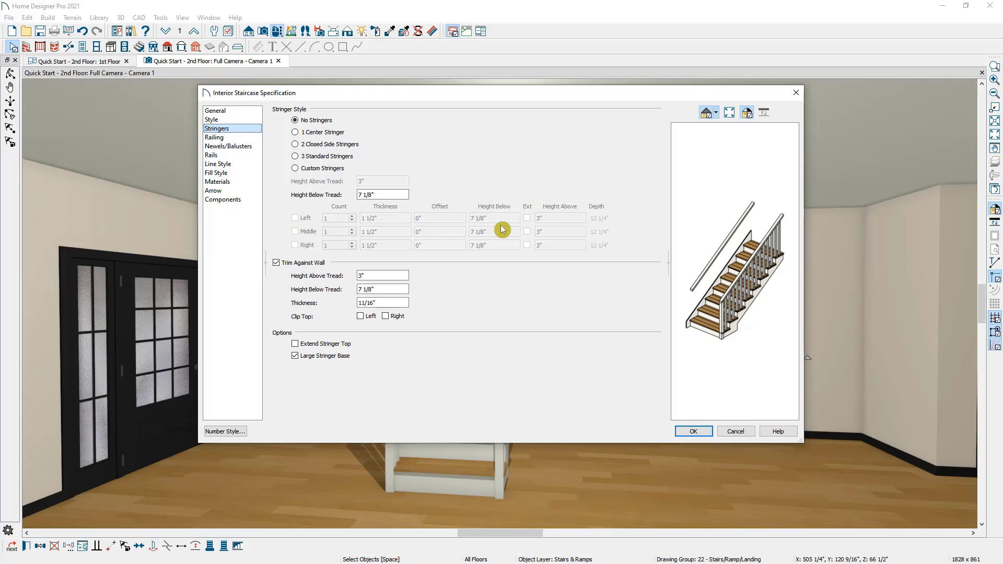
click(252, 138)
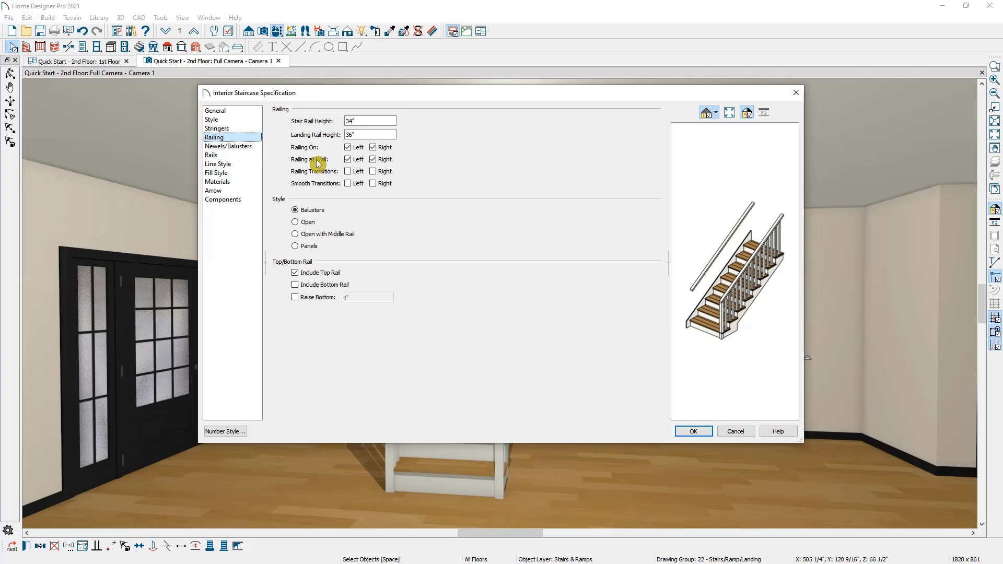
click(348, 159)
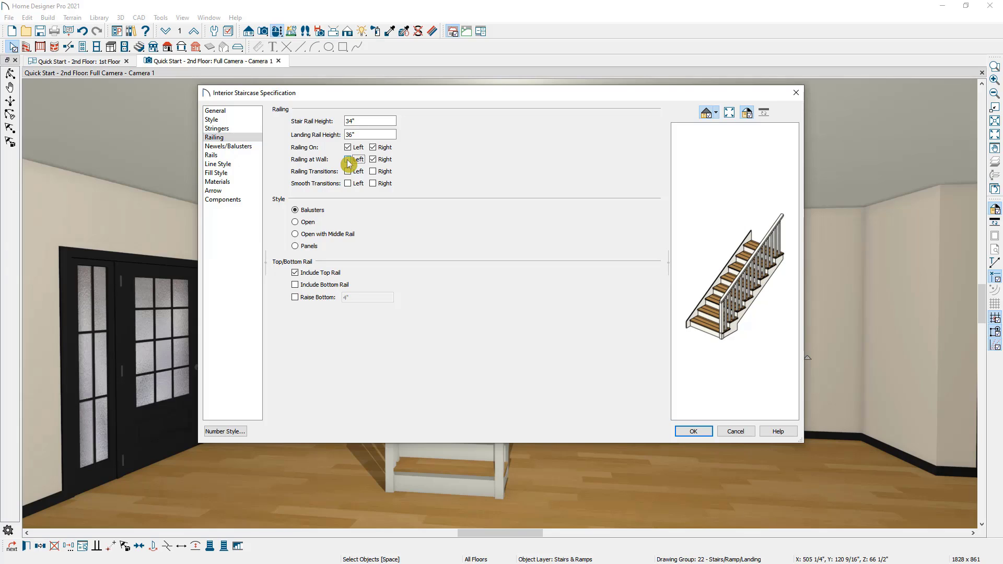
click(243, 146)
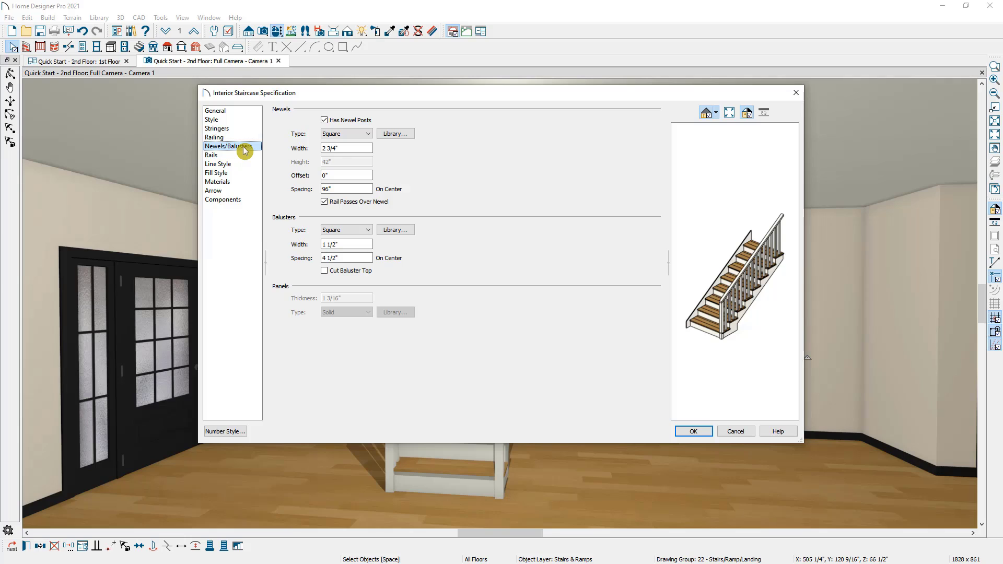
click(244, 157)
click(244, 165)
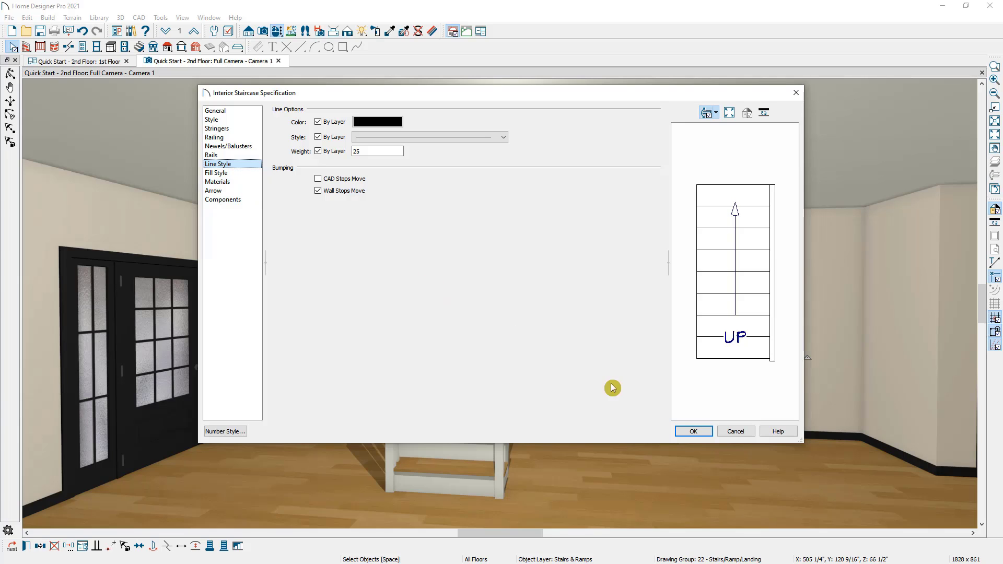
click(688, 431)
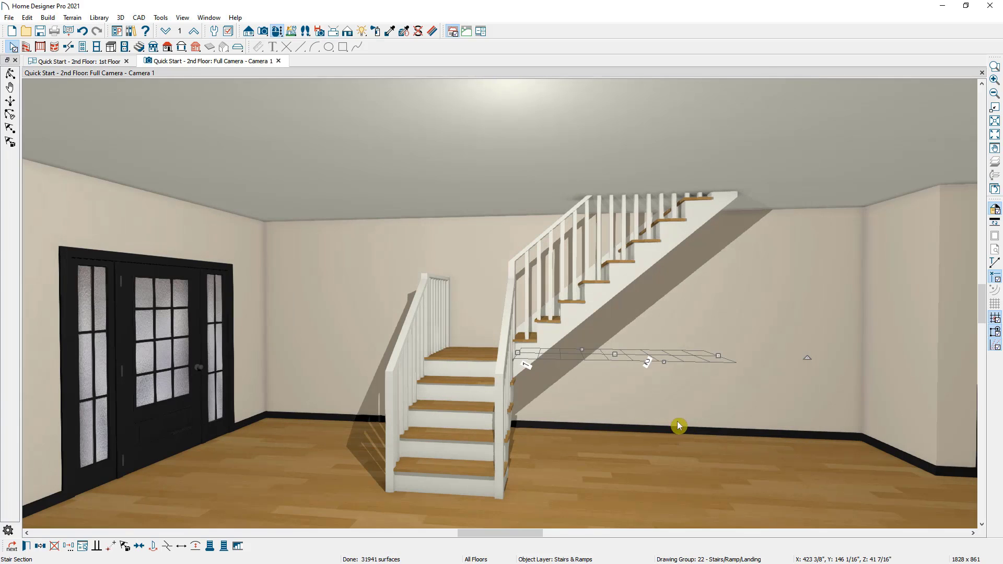
Step: Inspect the staircase from the living area and where its railing comes through the second-floor carpet
click(278, 33)
drag(293, 293, 716, 271)
middle_drag(716, 271, 733, 271)
drag(510, 257, 537, 269)
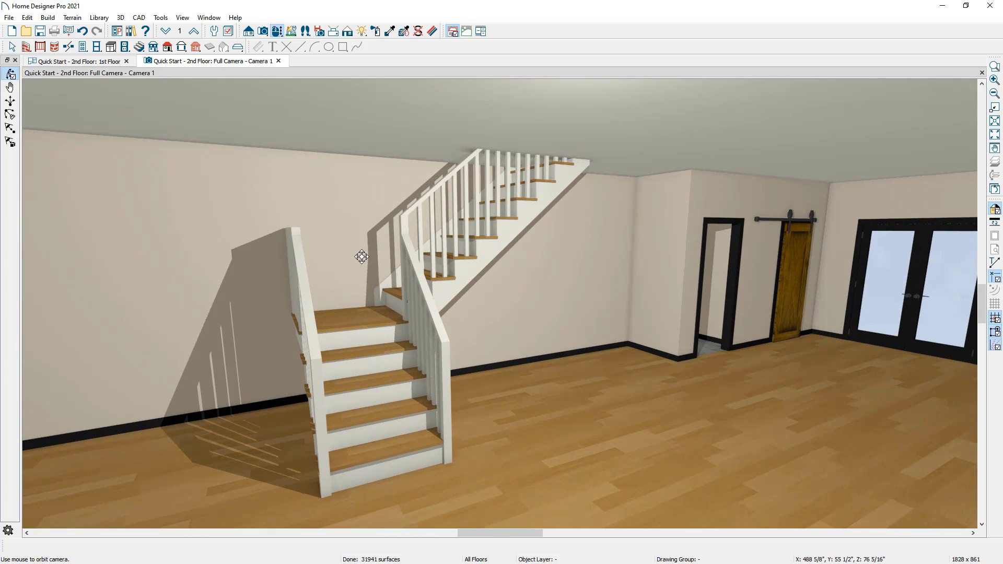
click(194, 32)
drag(824, 236, 744, 349)
middle_drag(744, 349, 453, 194)
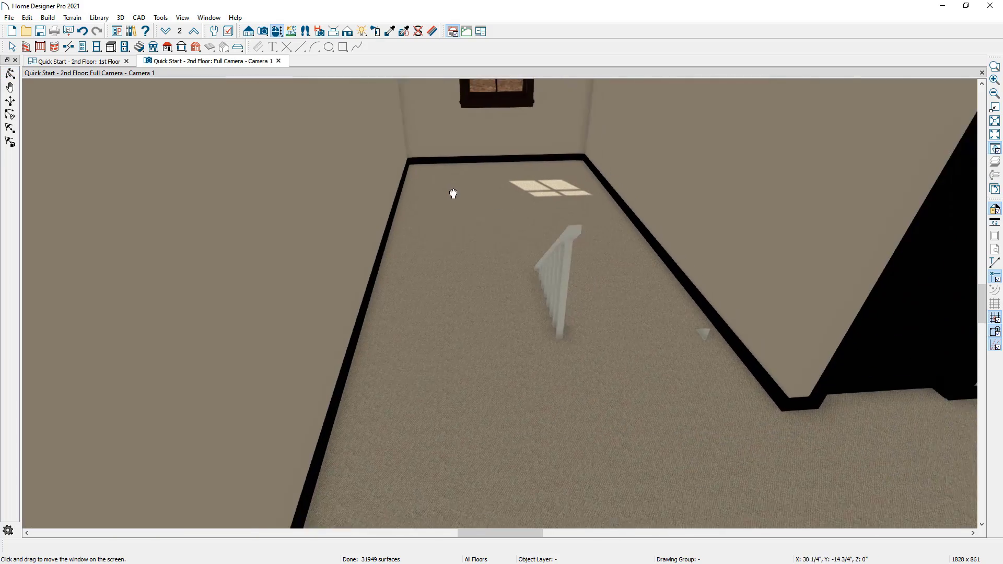
Step: Try an automatic stairwell around the staircase's upper flight on the second floor, and undo it
key(space)
click(540, 257)
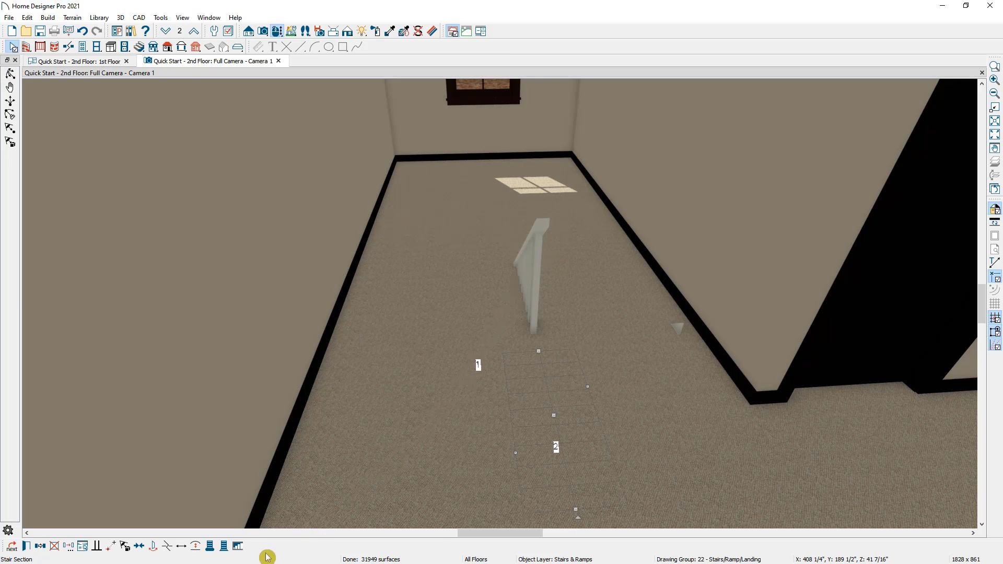
click(238, 549)
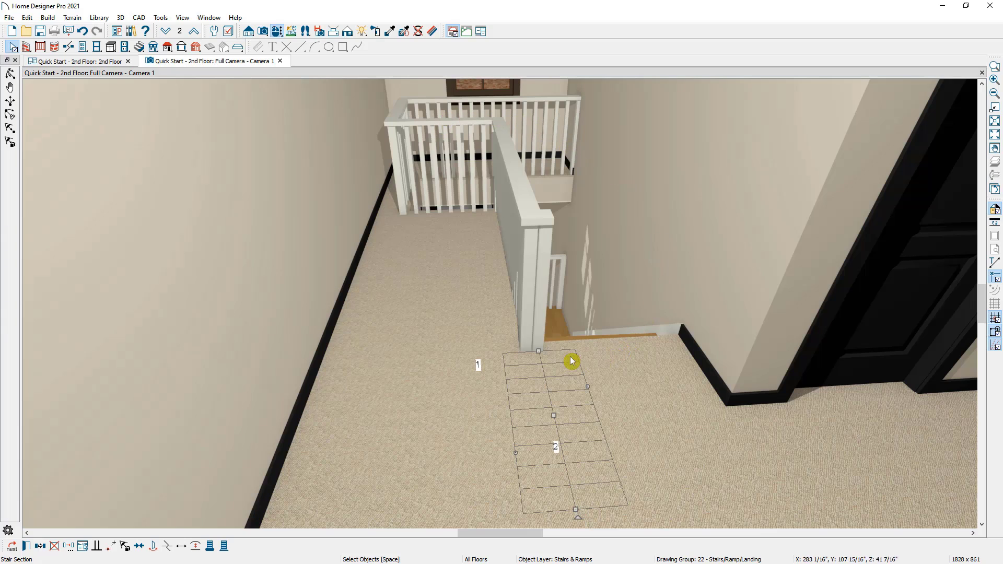
click(83, 33)
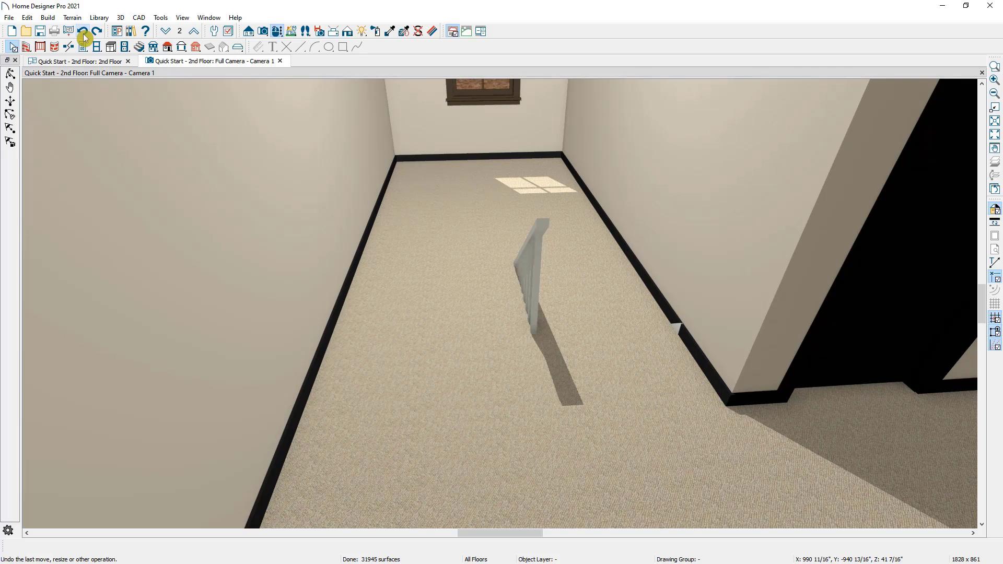
drag(204, 64, 862, 220)
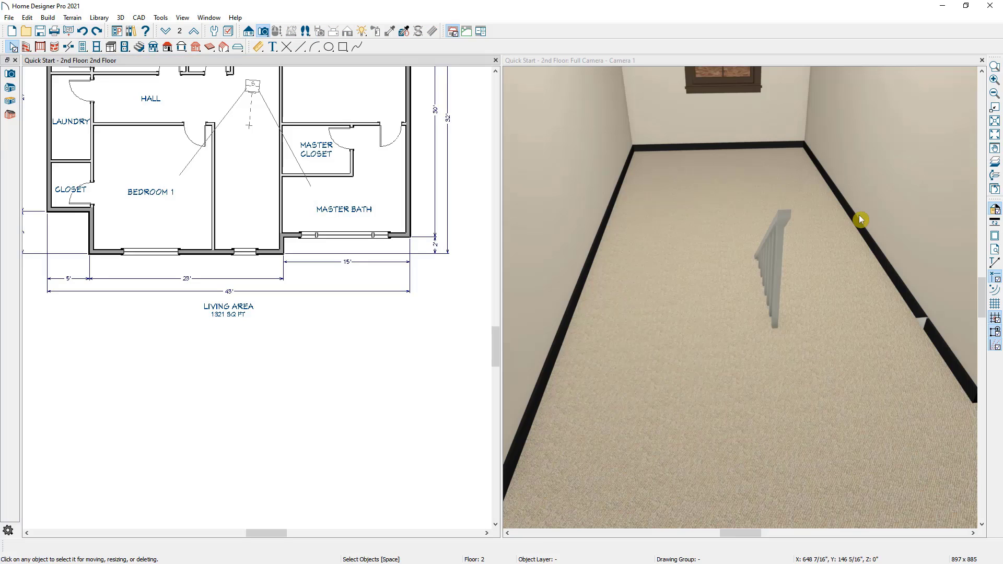
scroll(239, 134, up, 5)
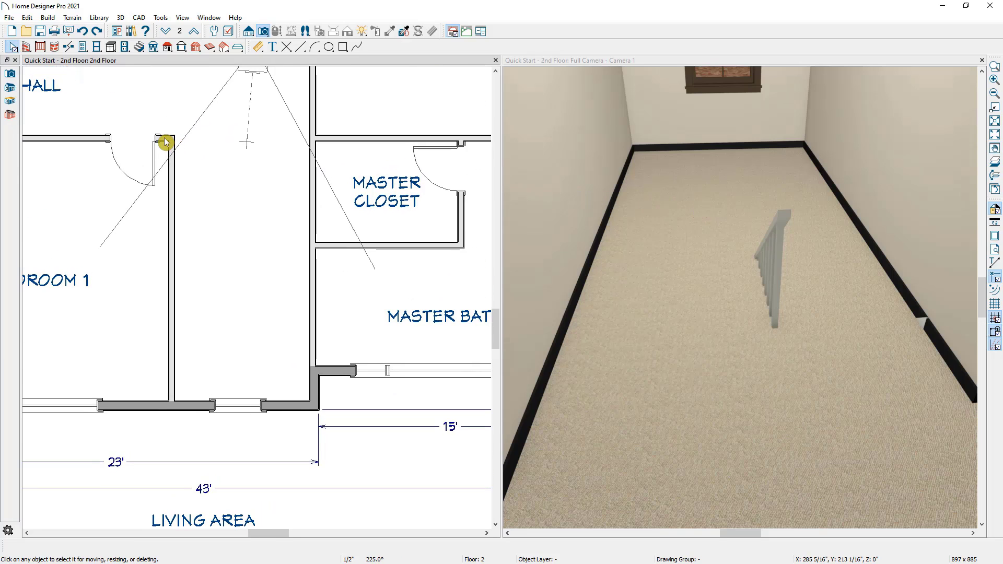
click(165, 139)
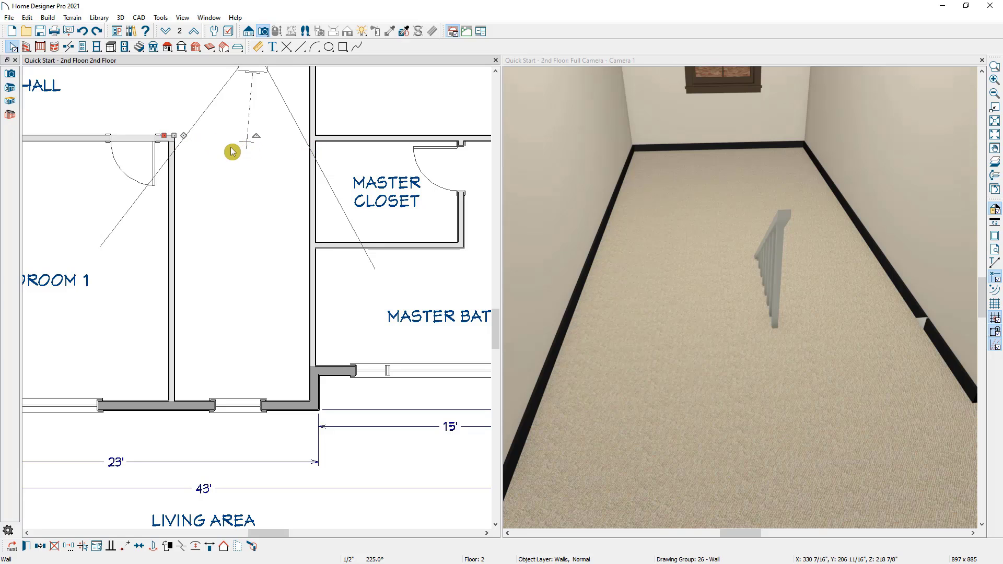
drag(774, 251, 863, 353)
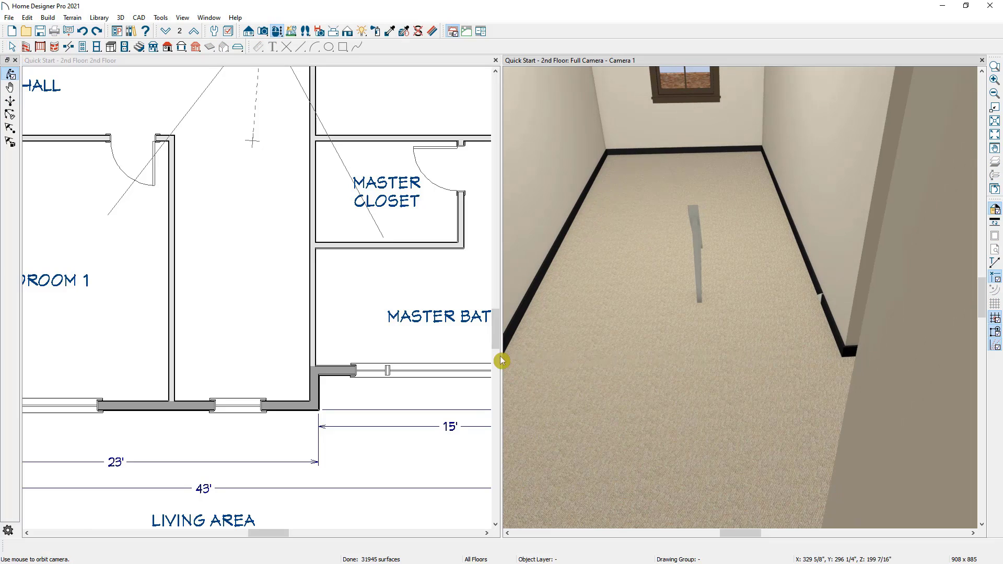
click(80, 140)
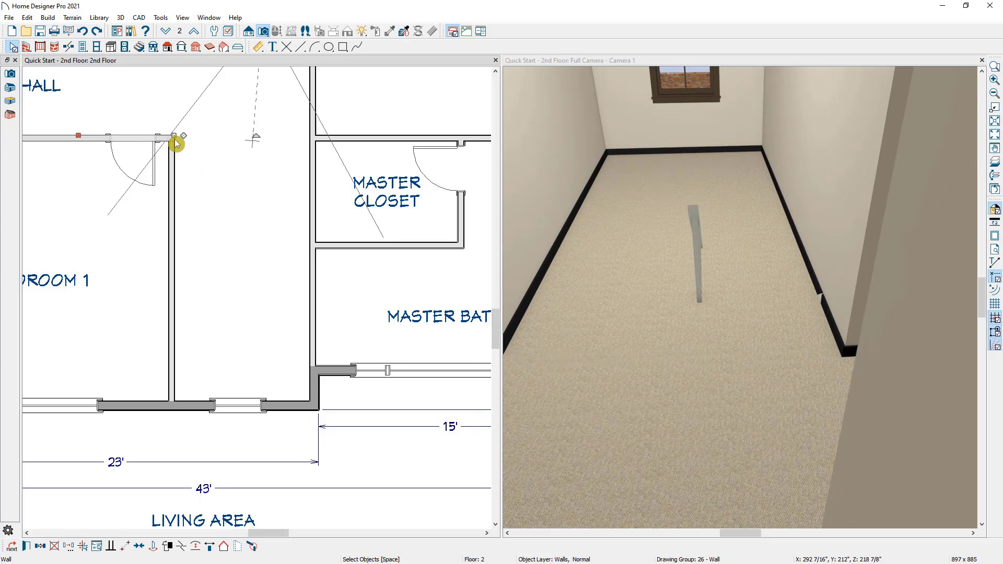
click(174, 140)
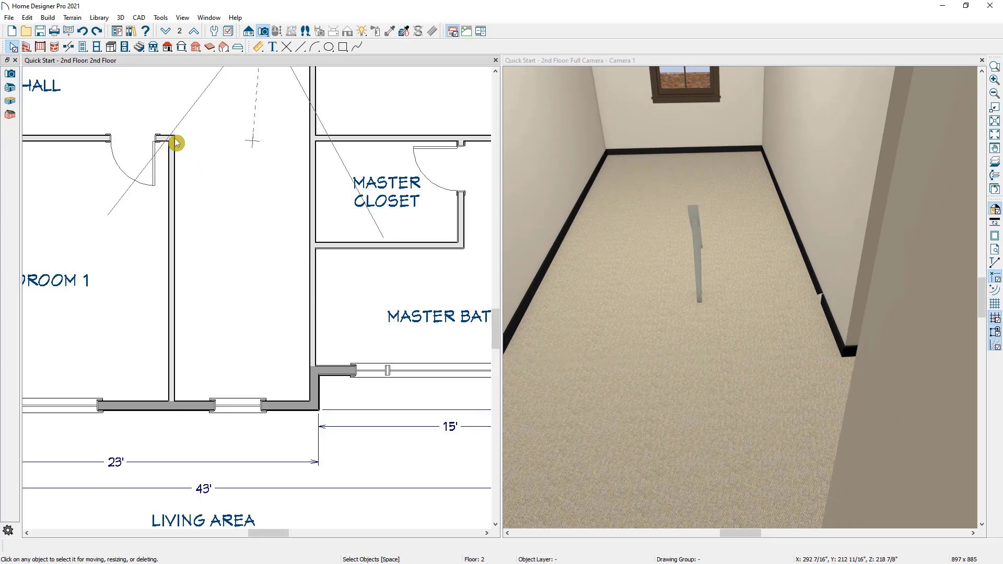
Step: Replace the full camera view with a doll house view of the second floor, placed side by side with the plan
click(984, 61)
click(263, 31)
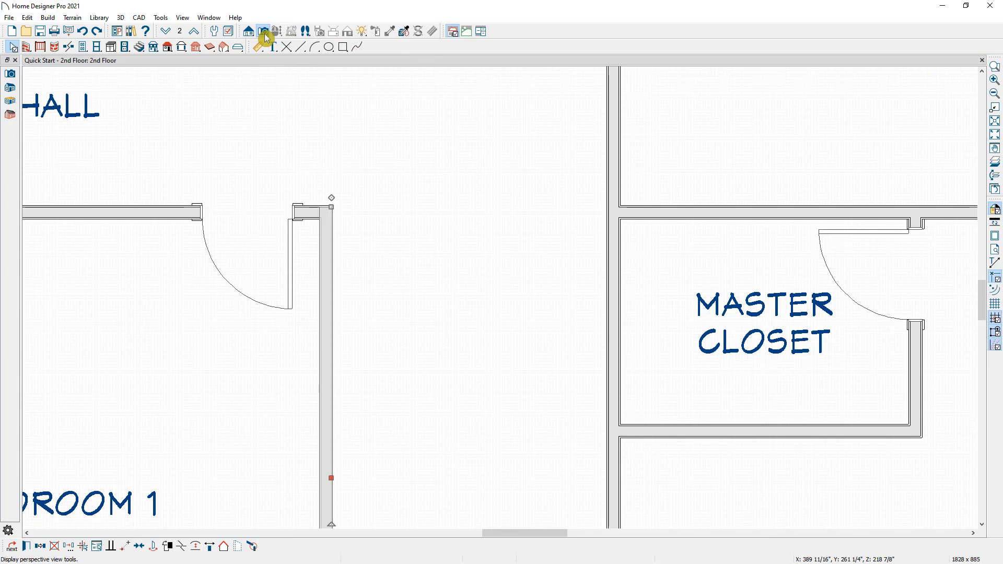
drag(125, 148, 470, 298)
scroll(472, 293, up, 5)
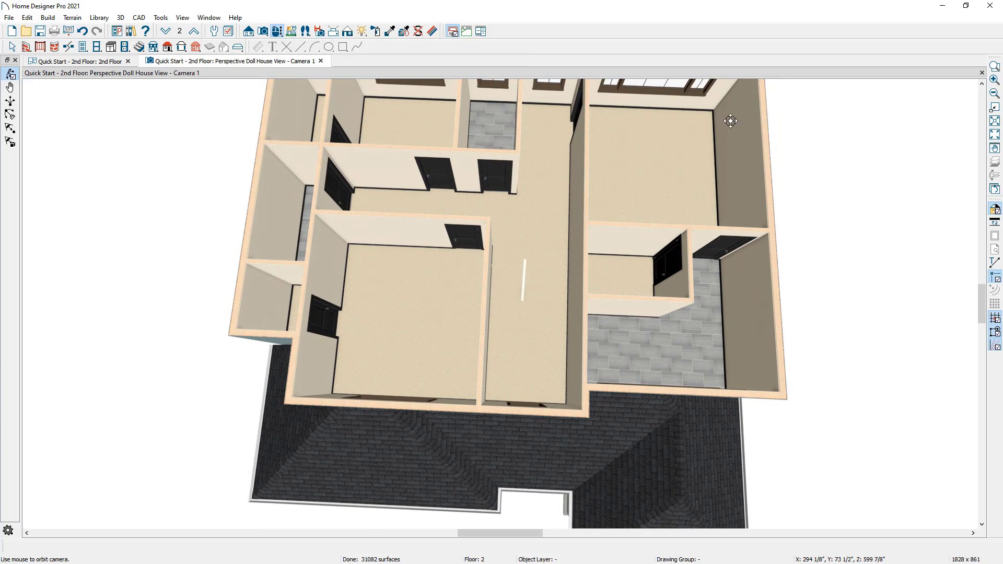
drag(264, 61, 940, 149)
Step: Extend Bedroom 1's hall-side wall across to the master closet wall to enclose the stair area, and switch to the first-floor plan
scroll(159, 143, up, 3)
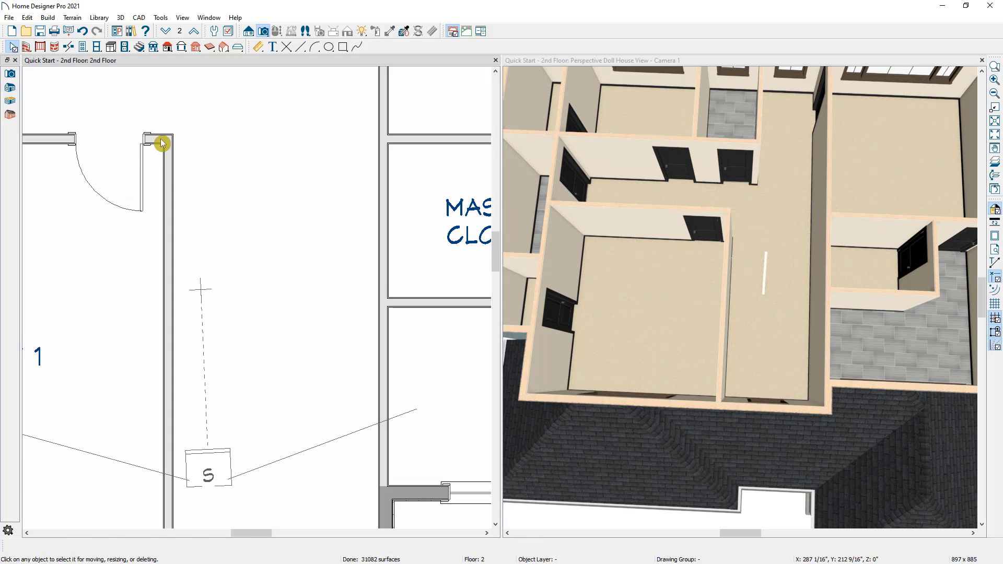
drag(162, 143, 378, 139)
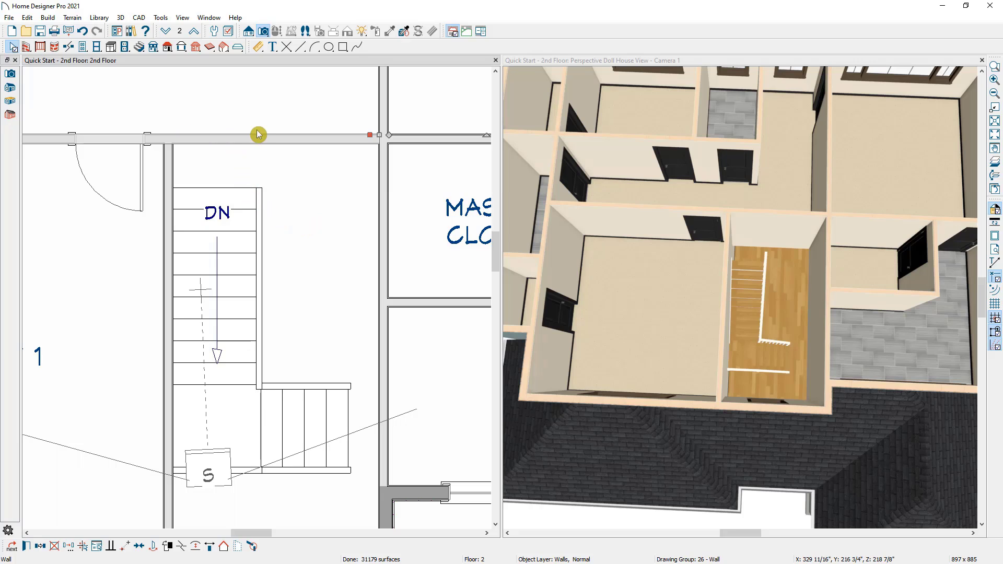
click(166, 30)
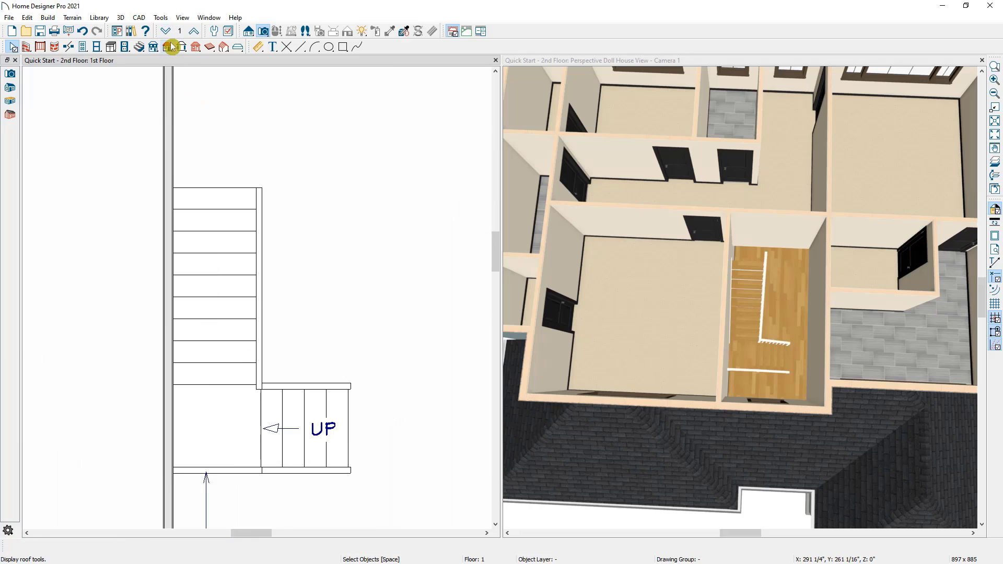
Step: Show the 2nd Floor as the reference floor on the first-floor plan
scroll(262, 128, down, 3)
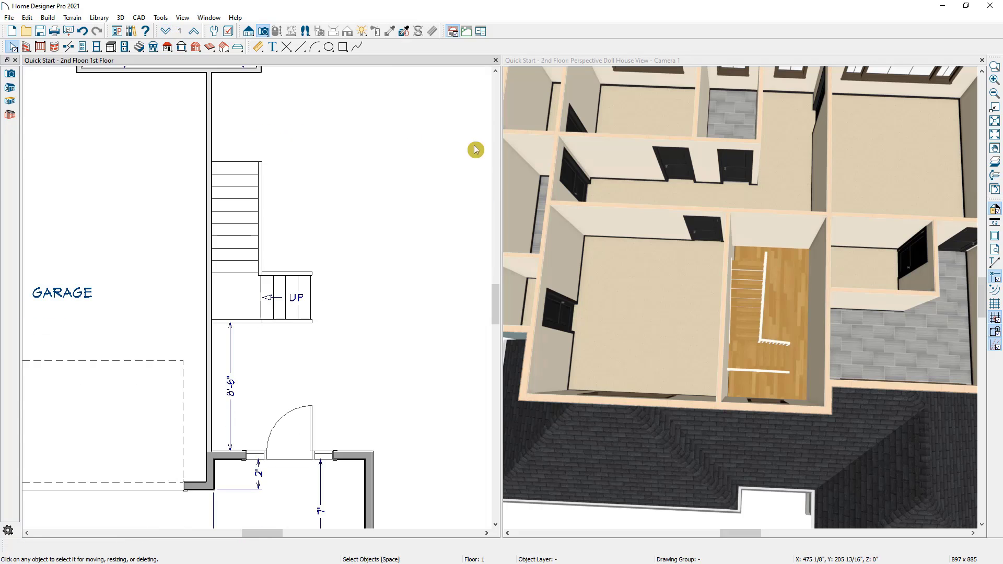
click(995, 162)
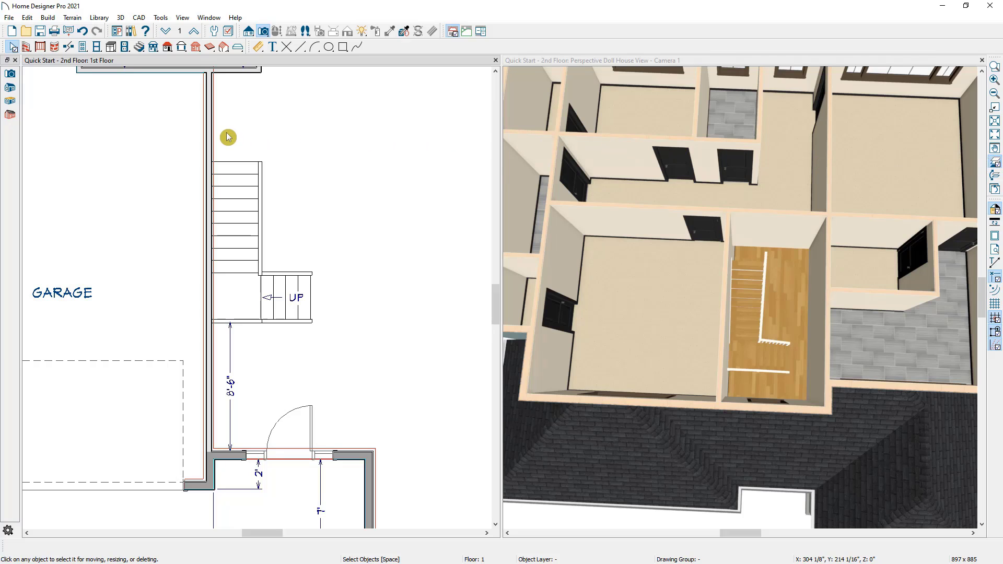
click(179, 31)
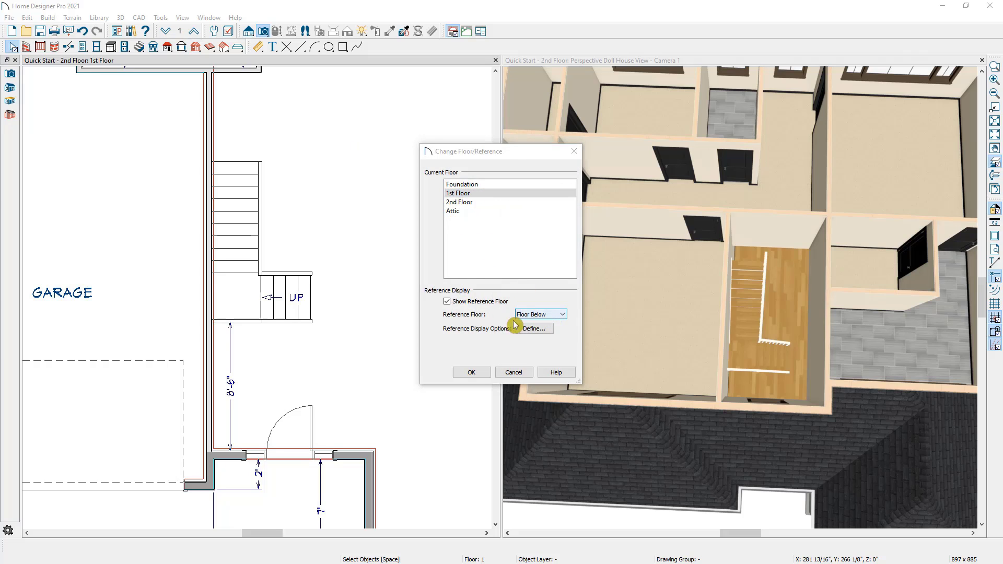
click(544, 315)
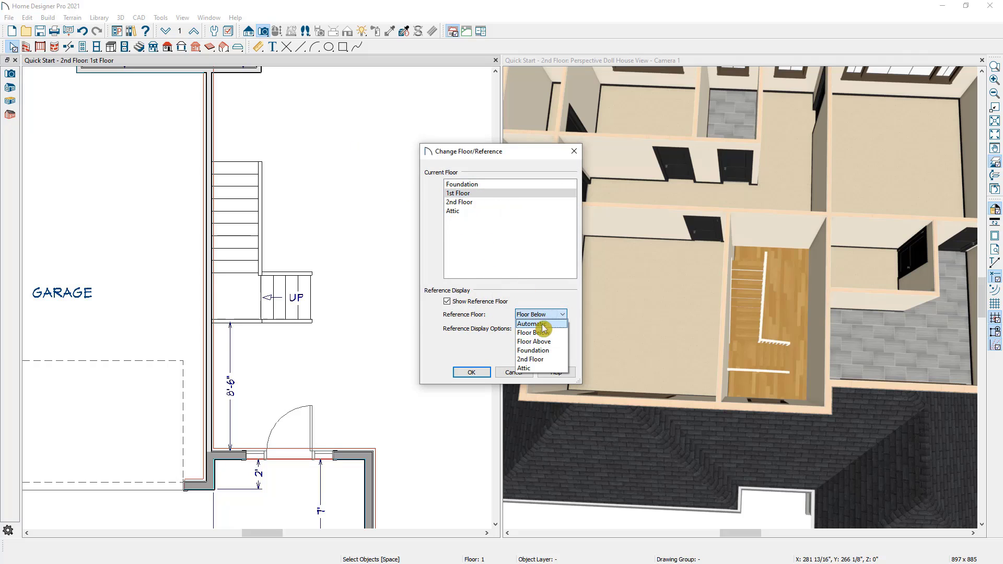
click(538, 359)
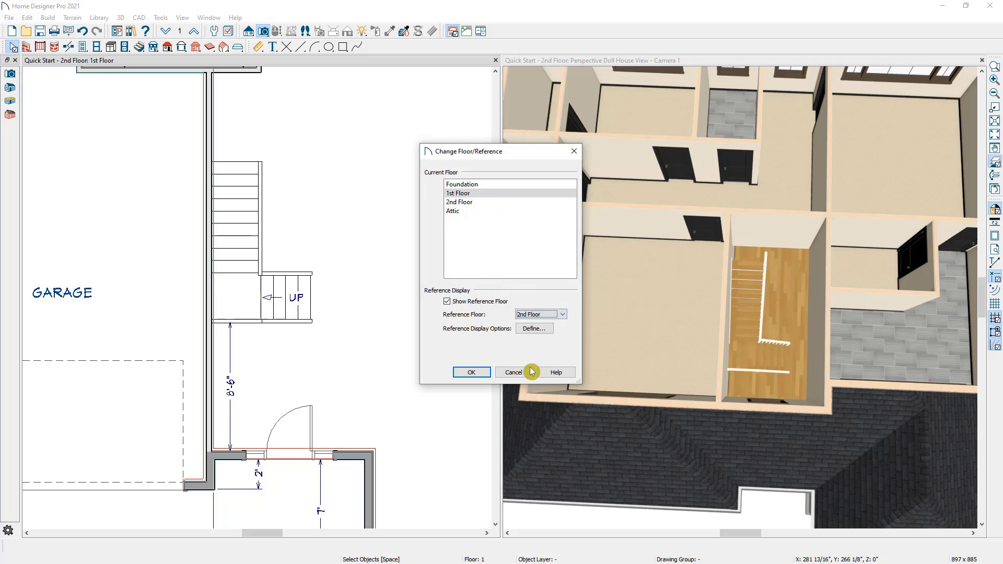
click(475, 373)
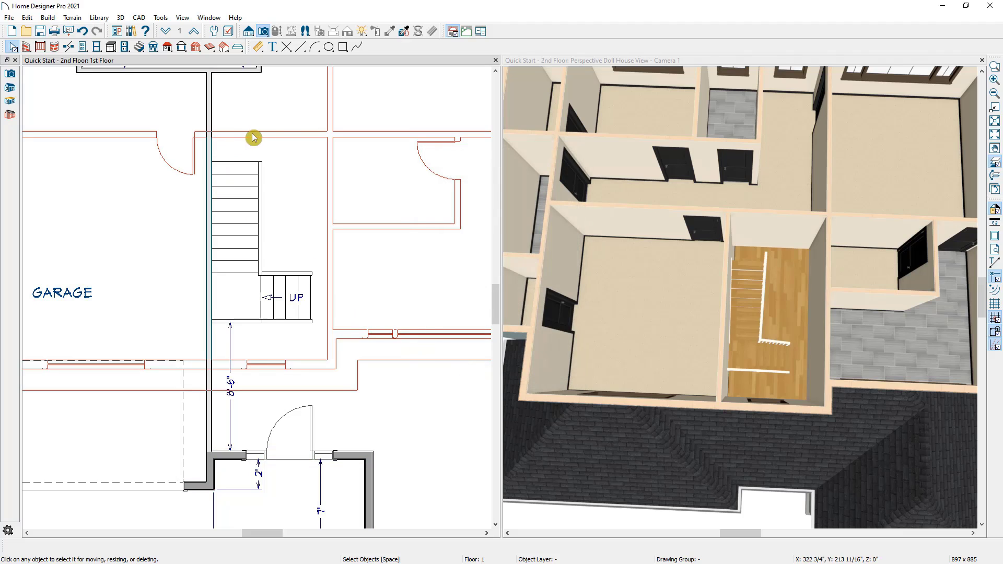
Step: Extend the staircase's upper flight to the hall-side wall line of the second floor, and hide the reference floor
click(245, 193)
drag(236, 162, 236, 131)
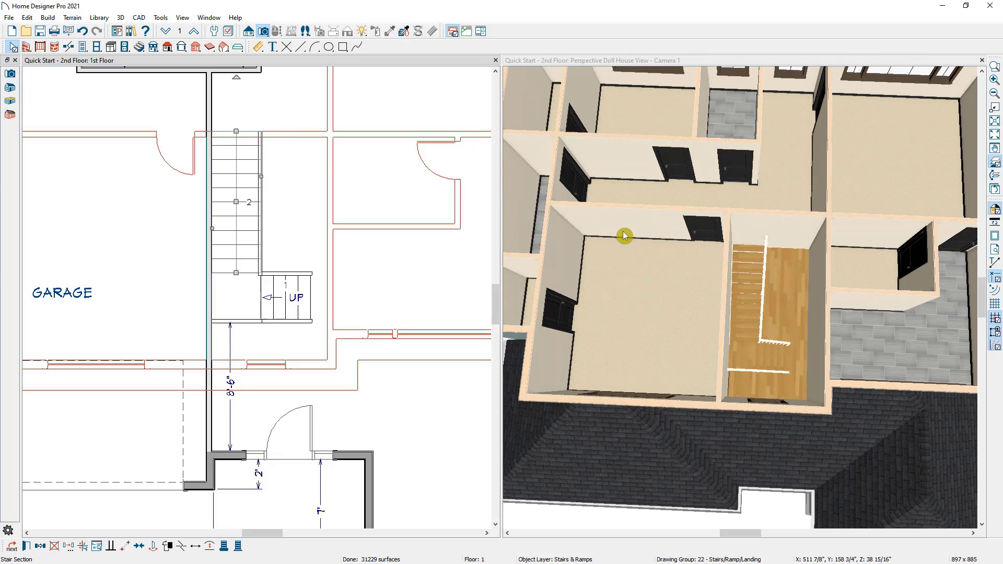
scroll(742, 236, up, 2)
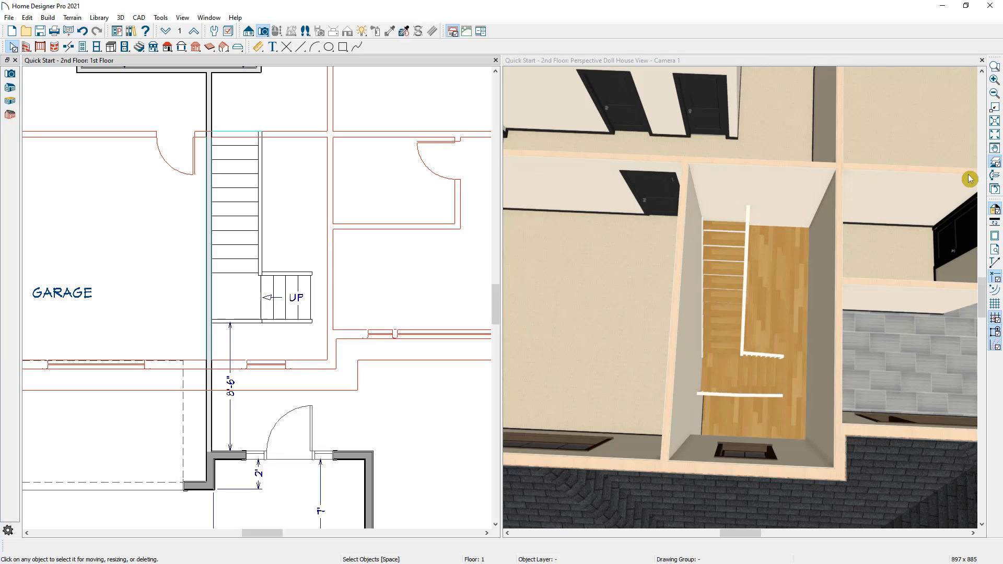
click(995, 166)
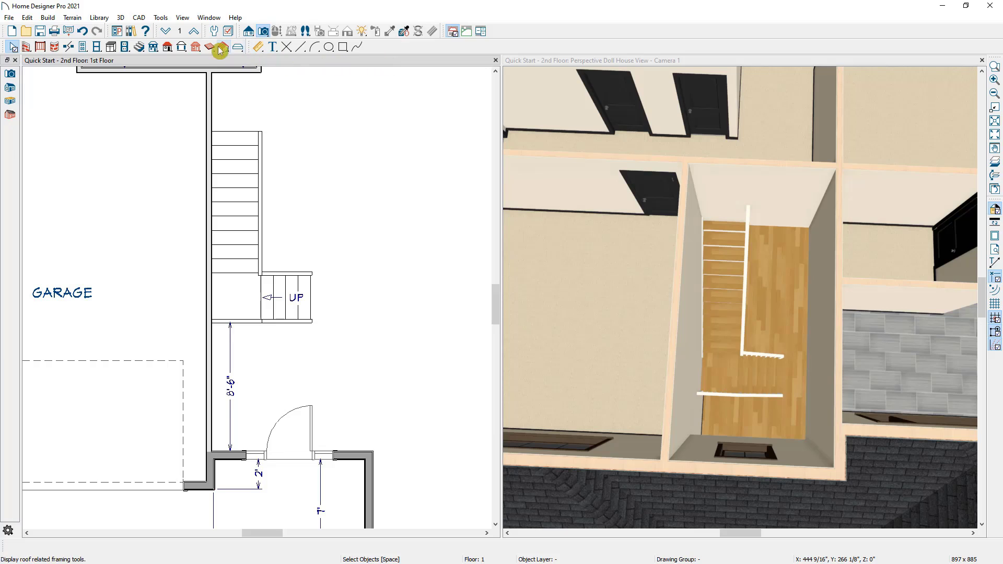
Step: Switch to the second-floor plan and check the room type and name in the stair area's room specification
click(194, 32)
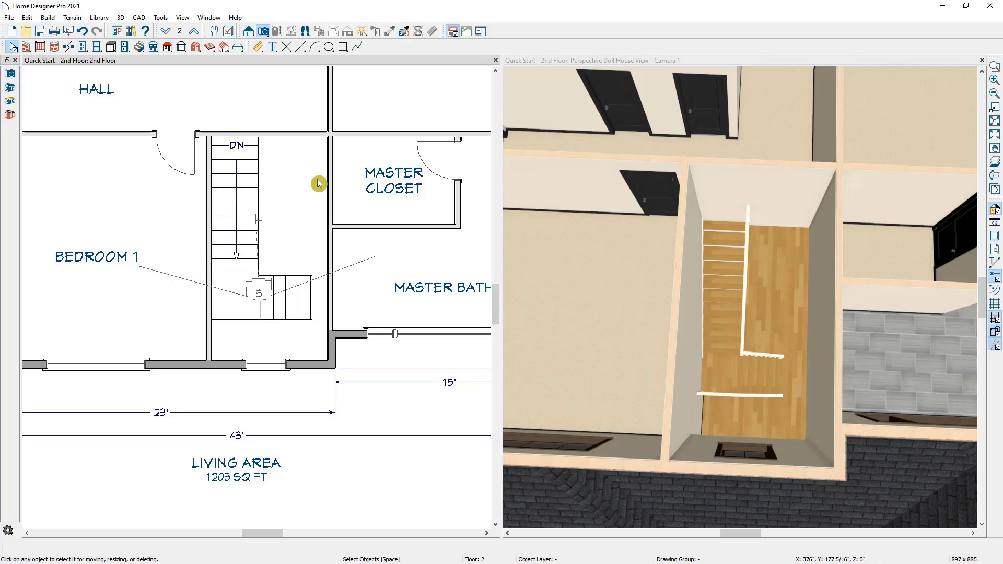
click(296, 186)
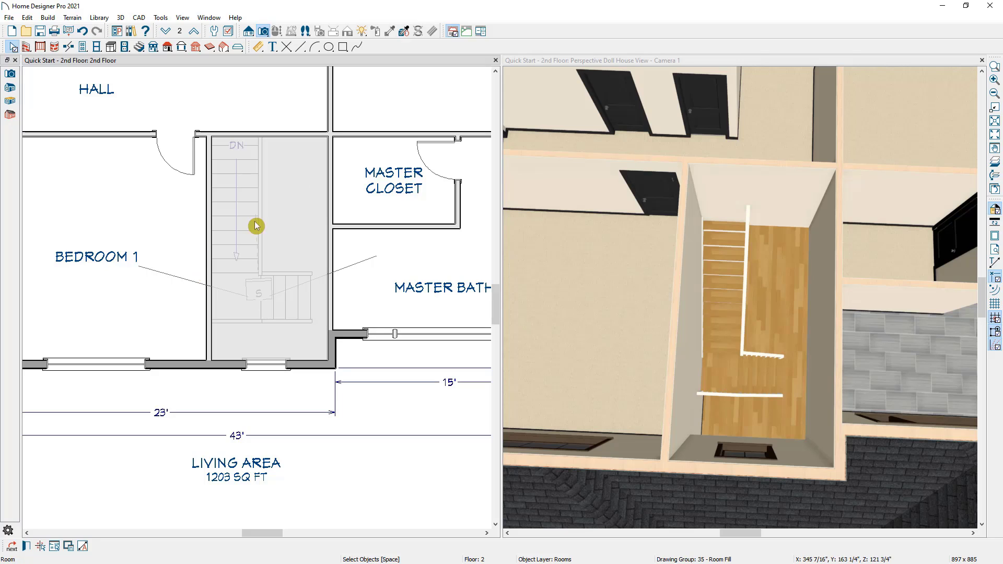
click(27, 547)
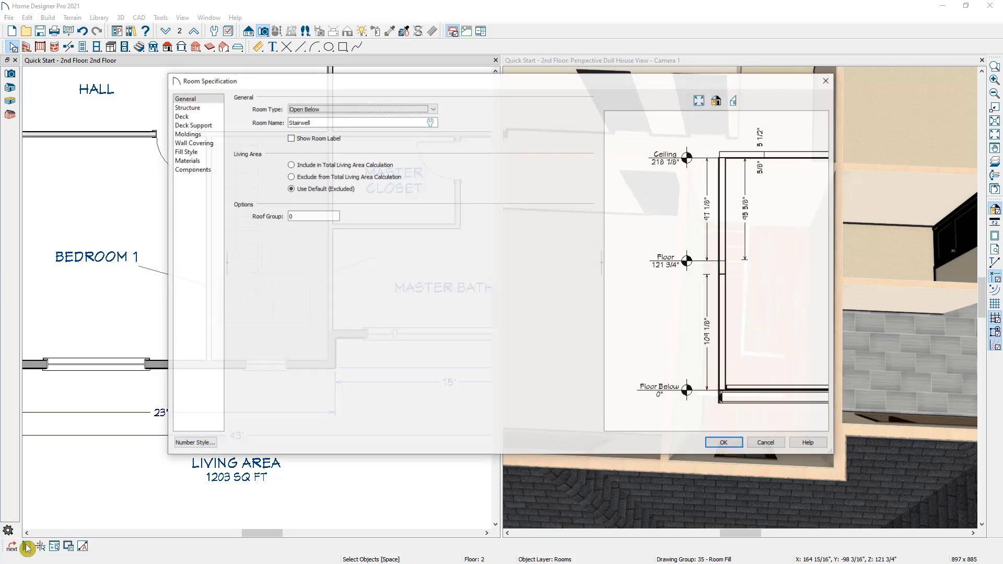
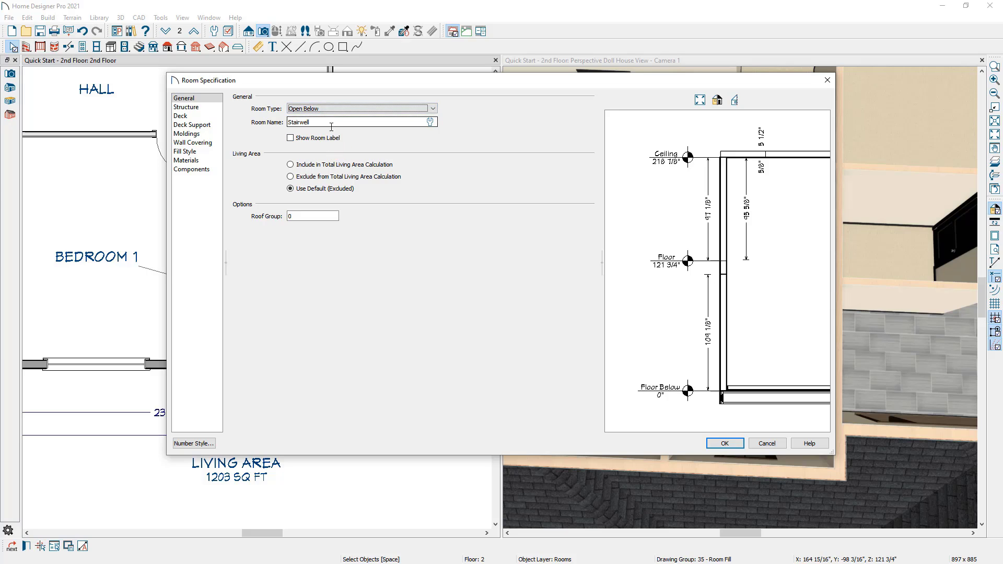
click(738, 444)
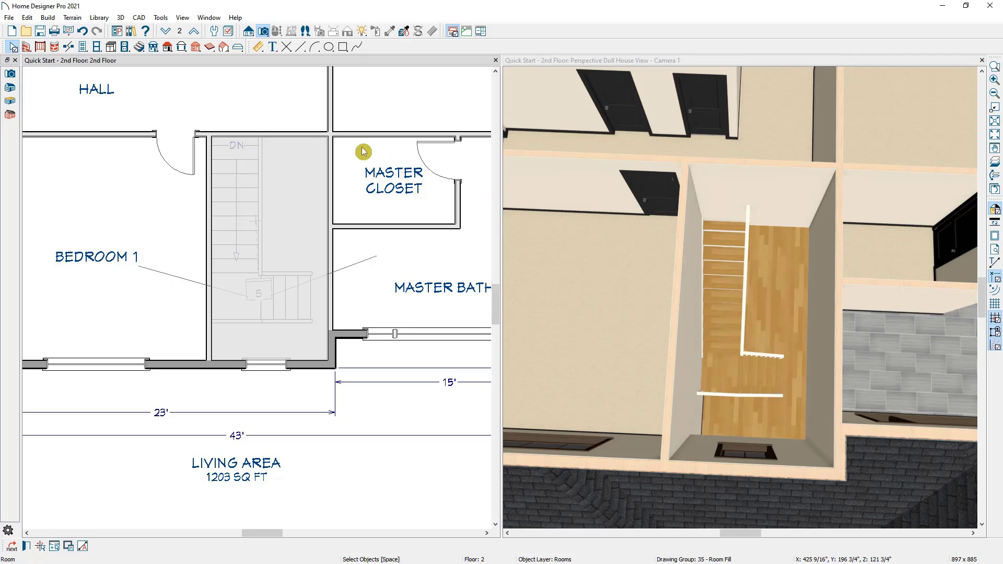
Step: Break the hall-side wall at Bedroom 1's corner beside the stairs and turn the section across the stairwell into a railing
click(294, 135)
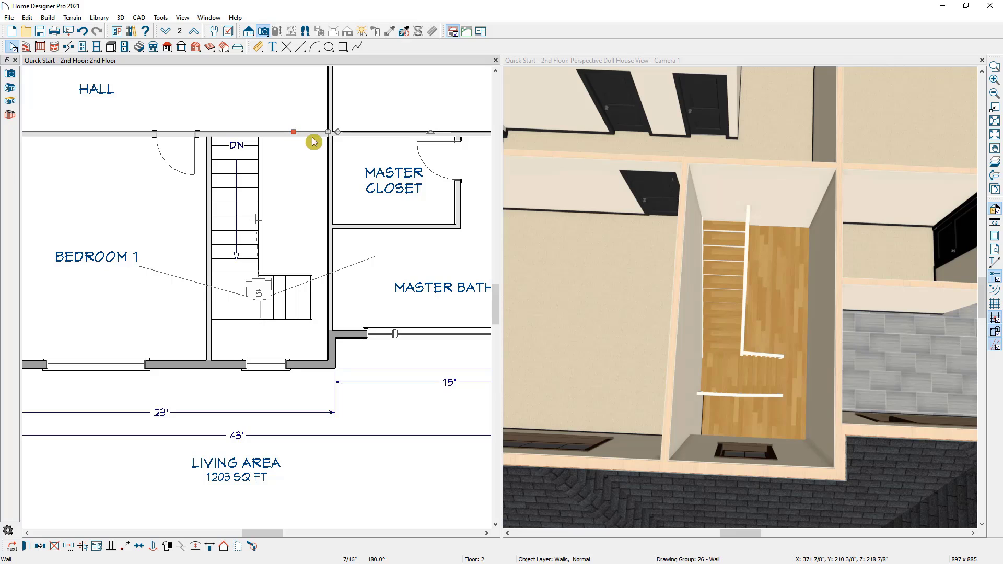
scroll(322, 152, down, 1)
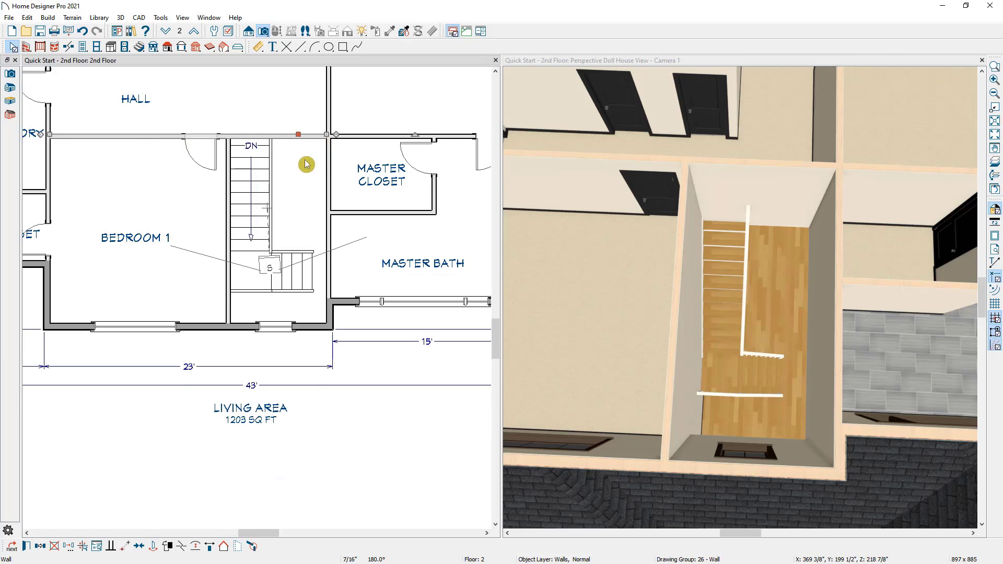
click(180, 547)
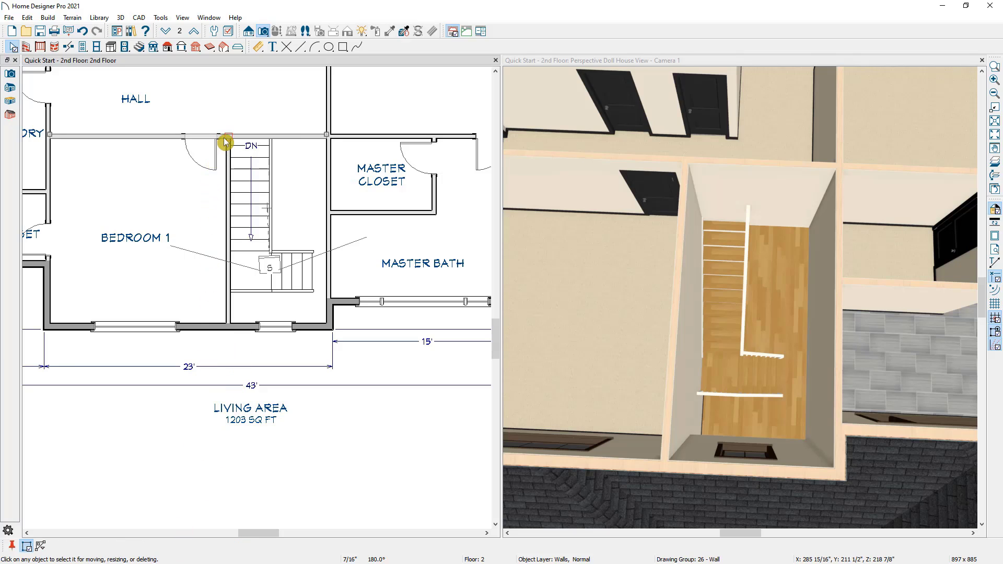
click(225, 141)
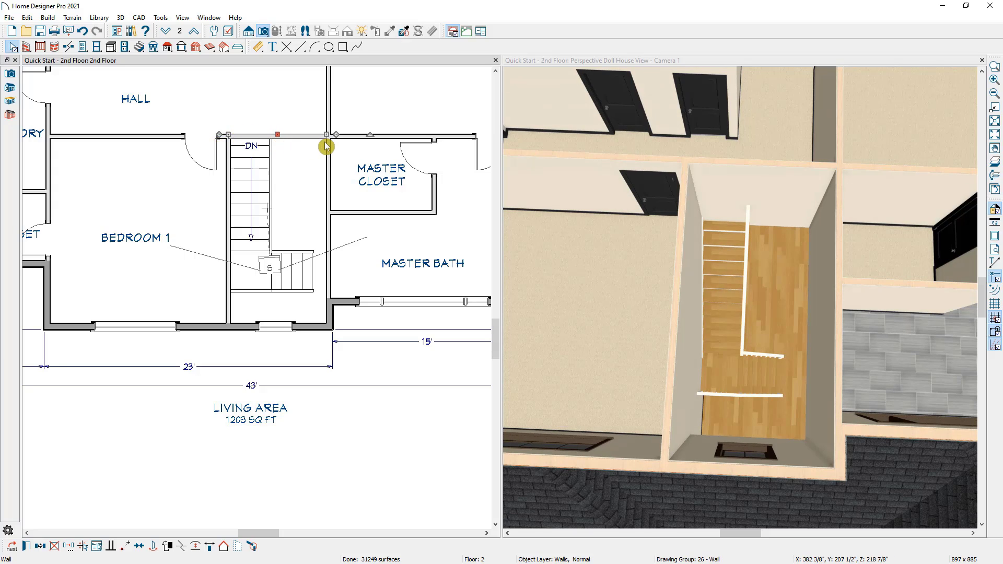
click(28, 547)
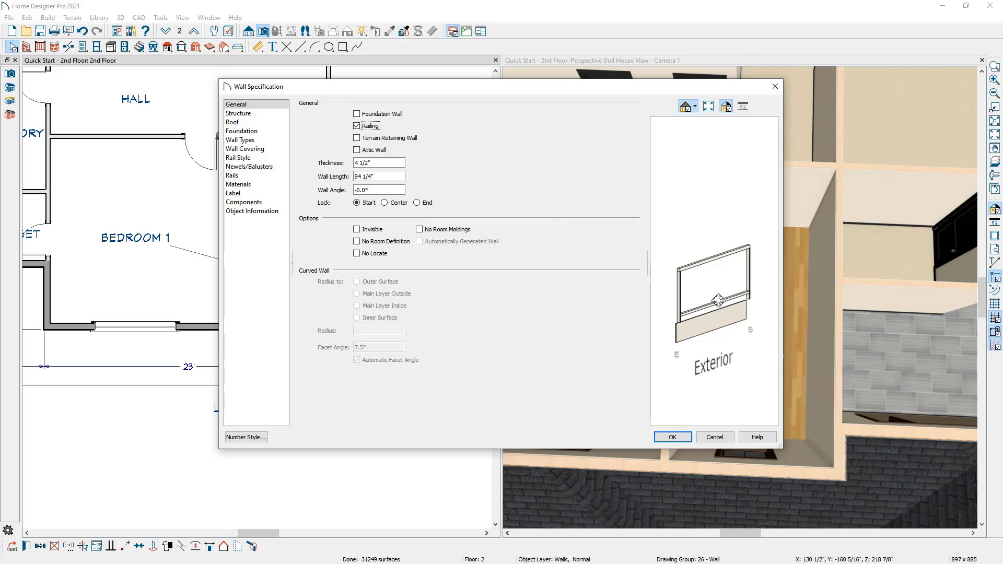
click(673, 438)
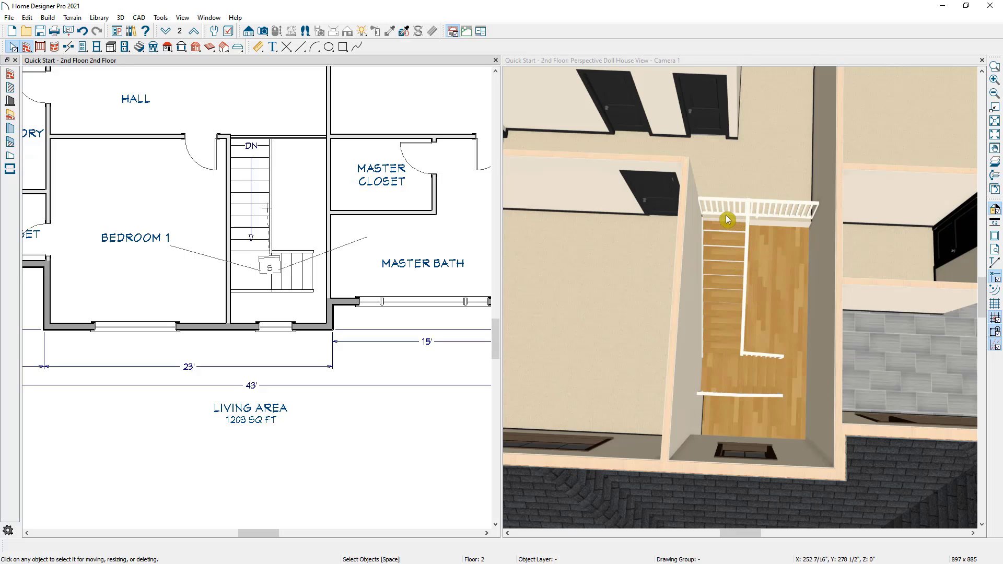
Step: Place a doorway in the stairwell railing at the head of the upper flight
click(83, 47)
click(10, 89)
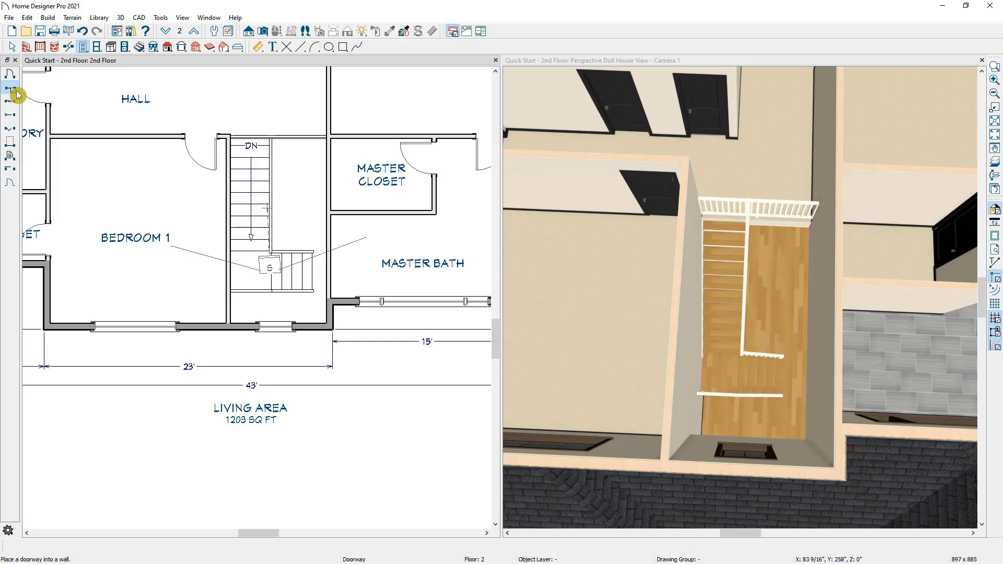
click(250, 136)
scroll(250, 136, up, 5)
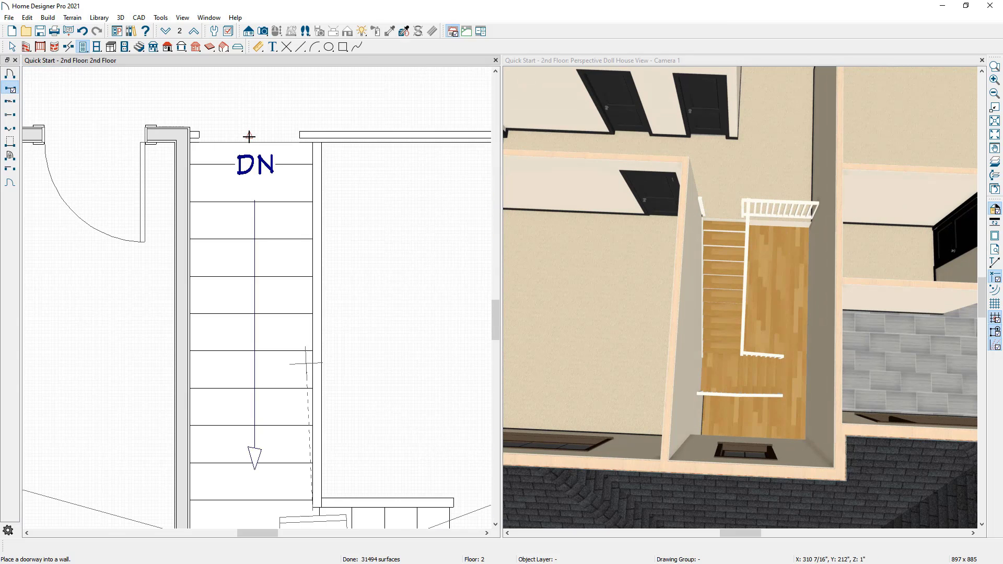
scroll(249, 136, up, 2)
key(space)
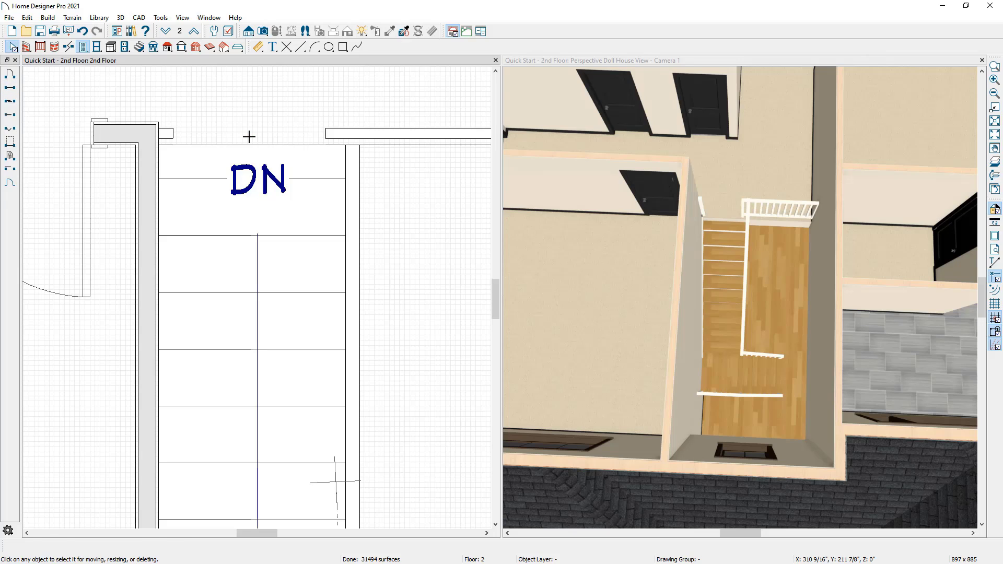
Step: Widen the railing doorway so it spans from Bedroom 1's wall to the outer edge of the stair railing
click(190, 137)
drag(165, 134, 330, 138)
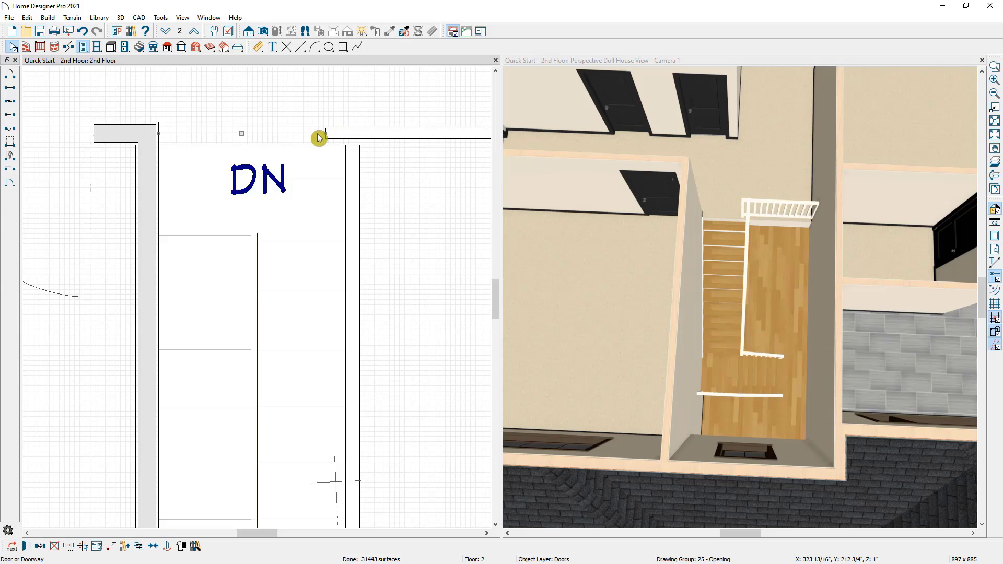
click(325, 132)
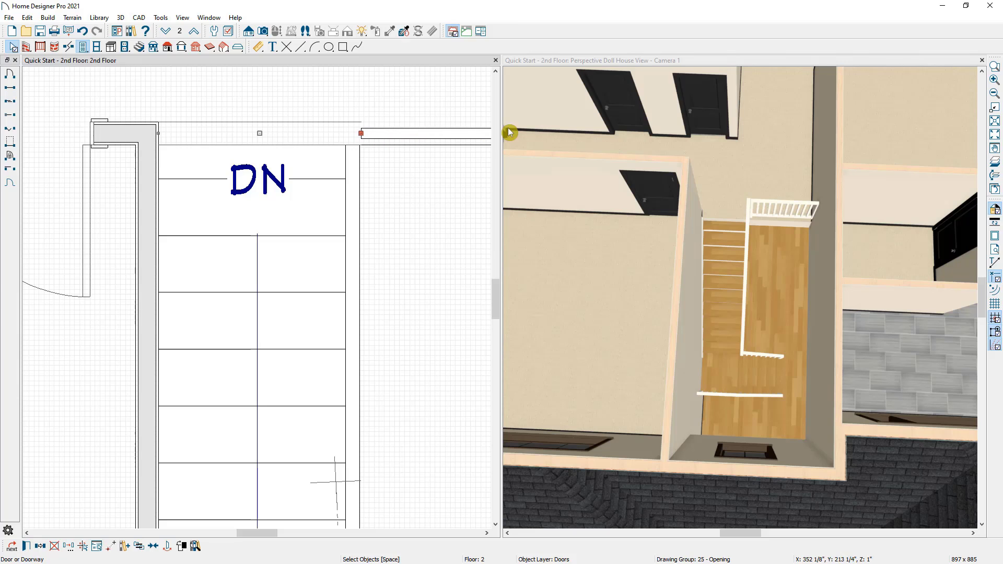
Step: Close the doll house view and switch to the first-floor plan
click(985, 64)
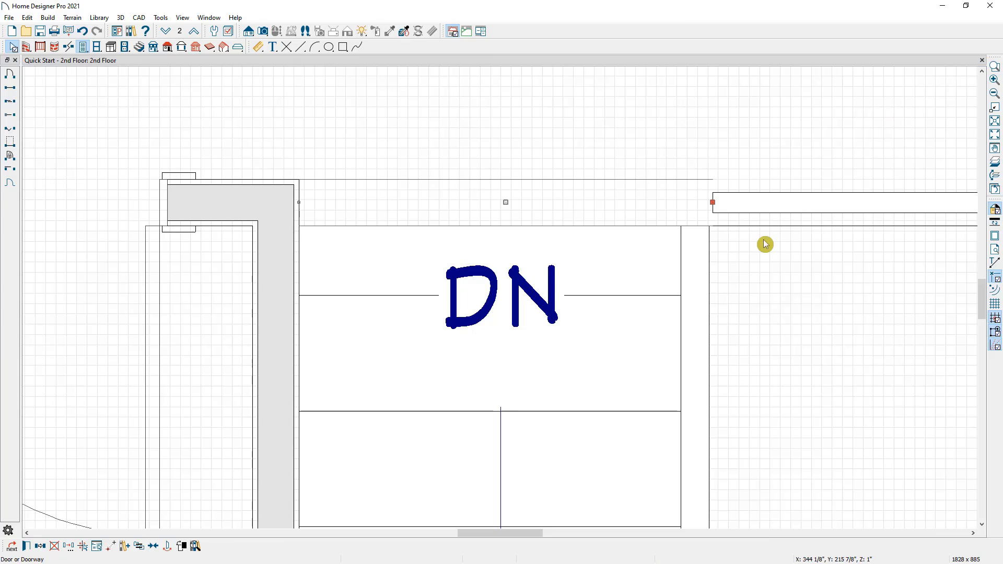
scroll(727, 290, down, 5)
scroll(734, 317, down, 1)
middle_drag(731, 317, 491, 322)
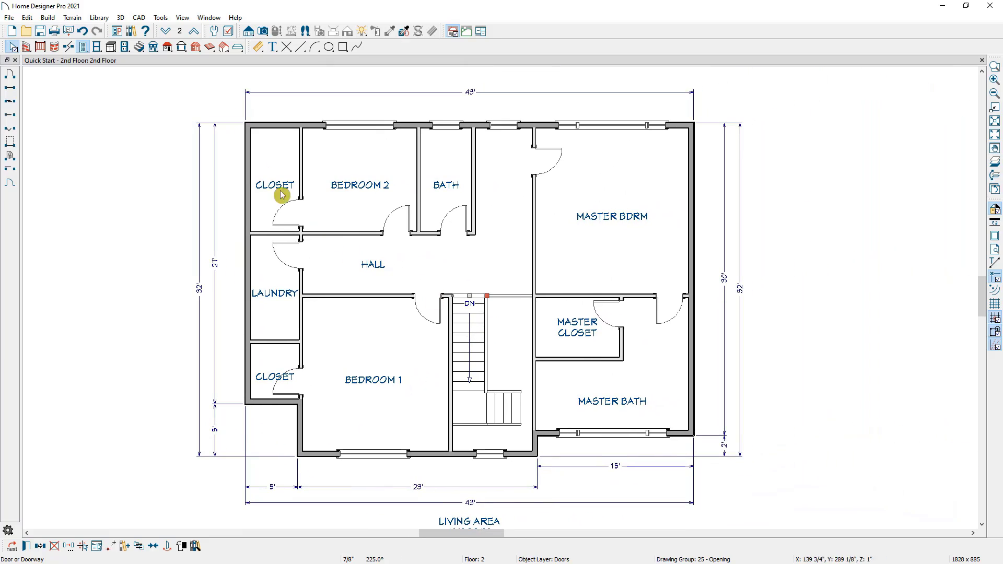
click(168, 33)
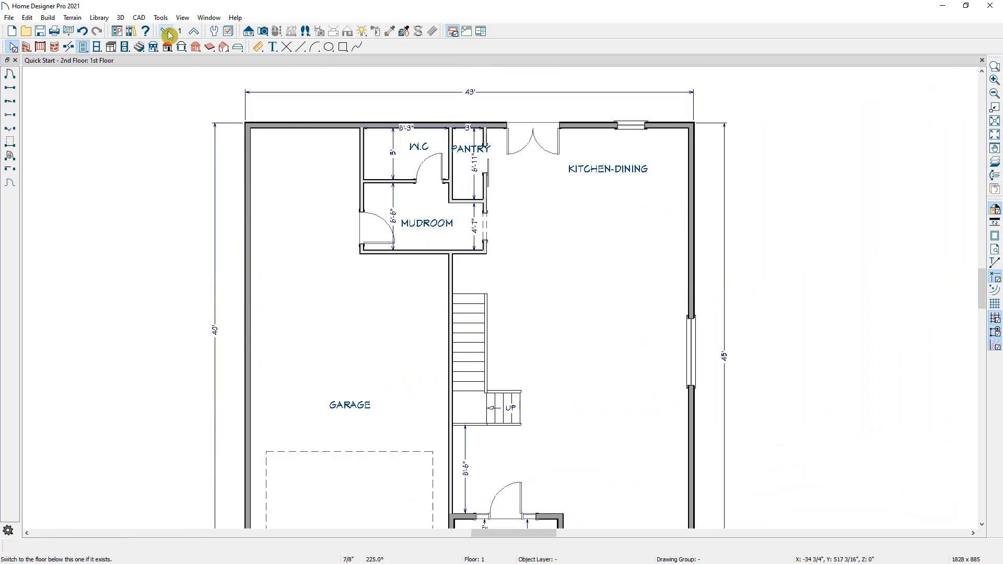
Step: Create a full camera view of the staircase from the living area and place it side by side with the plan
click(265, 32)
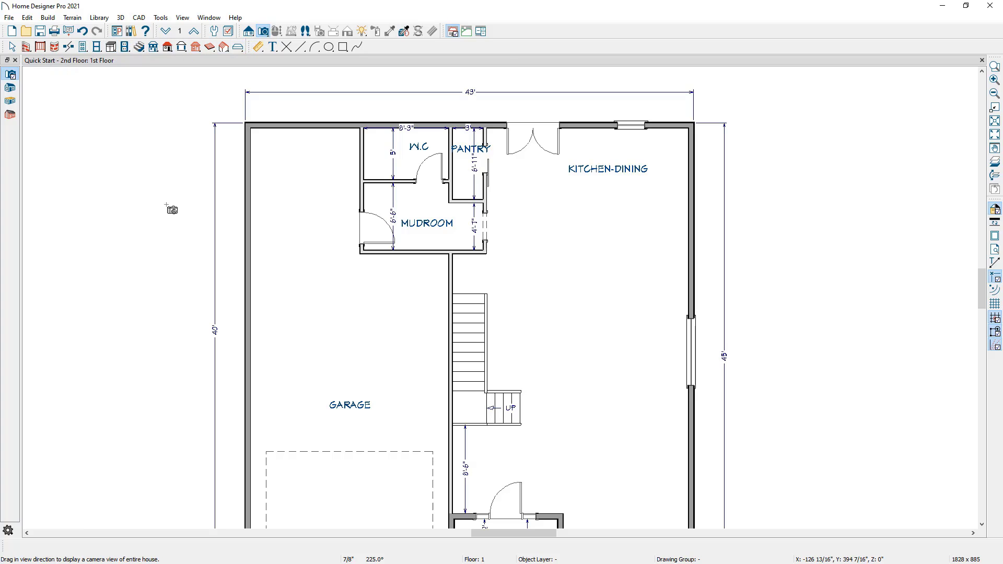
drag(566, 456, 380, 357)
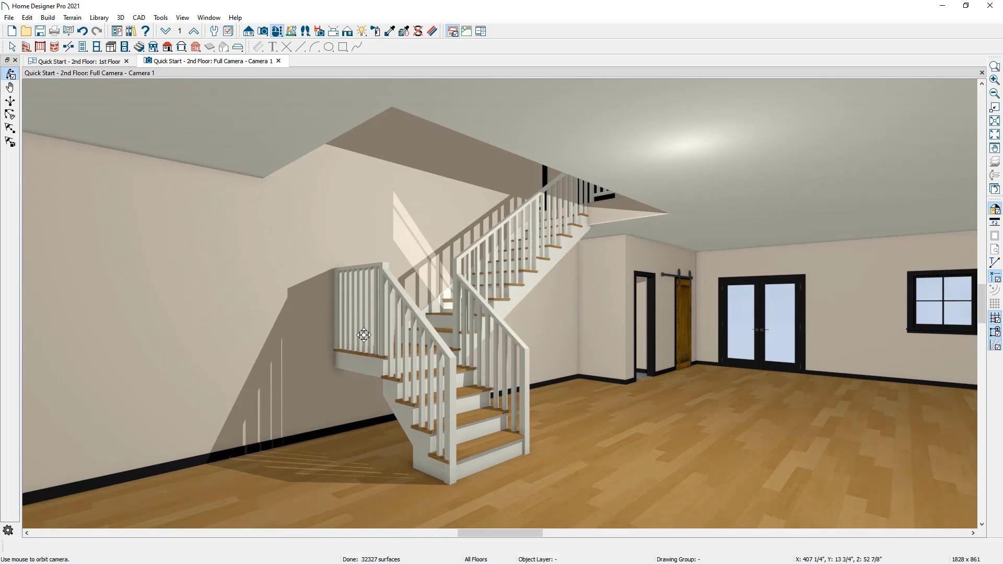
key(space)
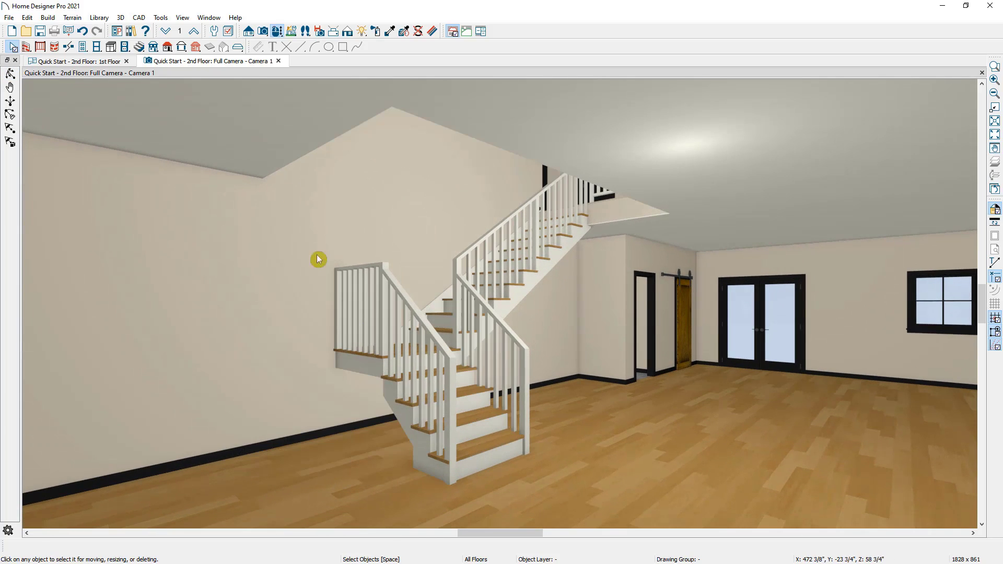
drag(239, 65, 841, 214)
scroll(253, 161, up, 5)
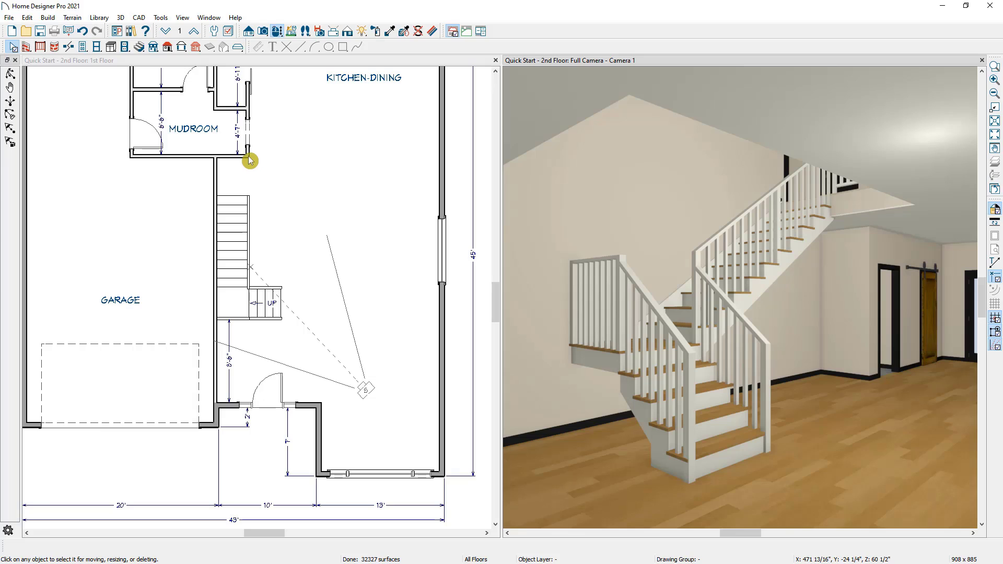
Step: Extend the mudroom's kitchen-side wall beneath the staircase's upper flight as far as the landing
click(250, 162)
key(space)
click(246, 157)
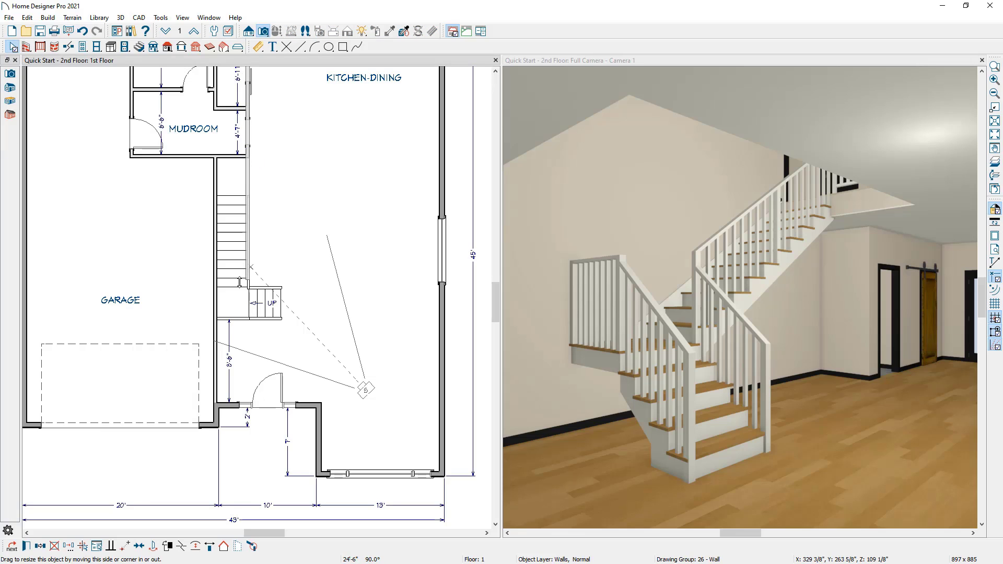
scroll(241, 290, up, 1)
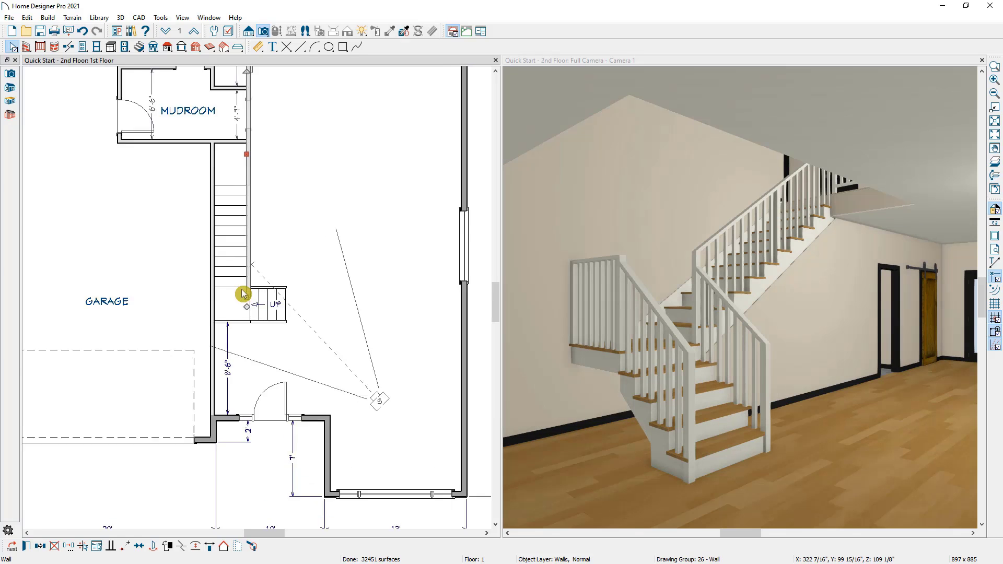
scroll(242, 294, up, 1)
key(Escape)
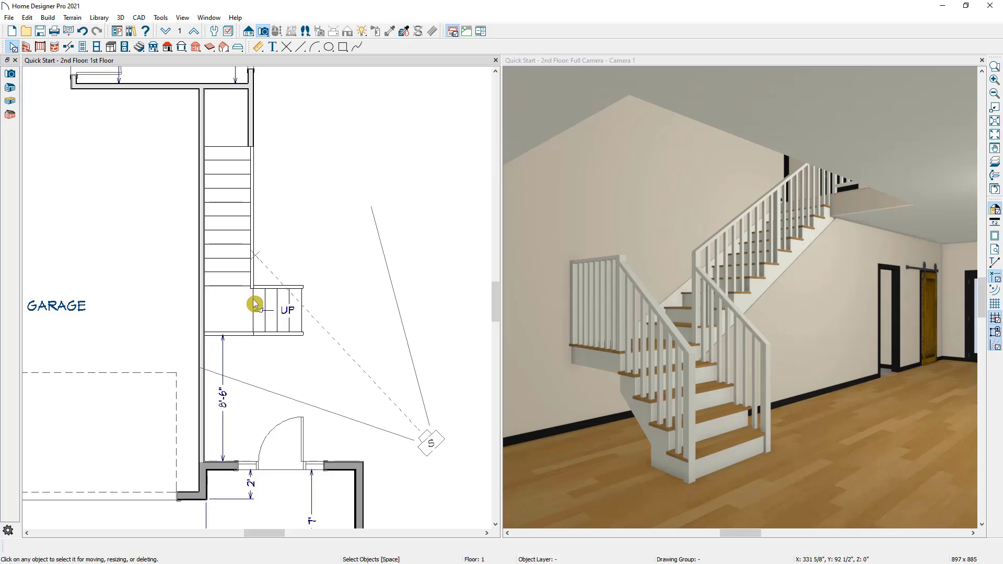
Step: Set the fill transparency of both stair flights and the landing to 84%
click(279, 313)
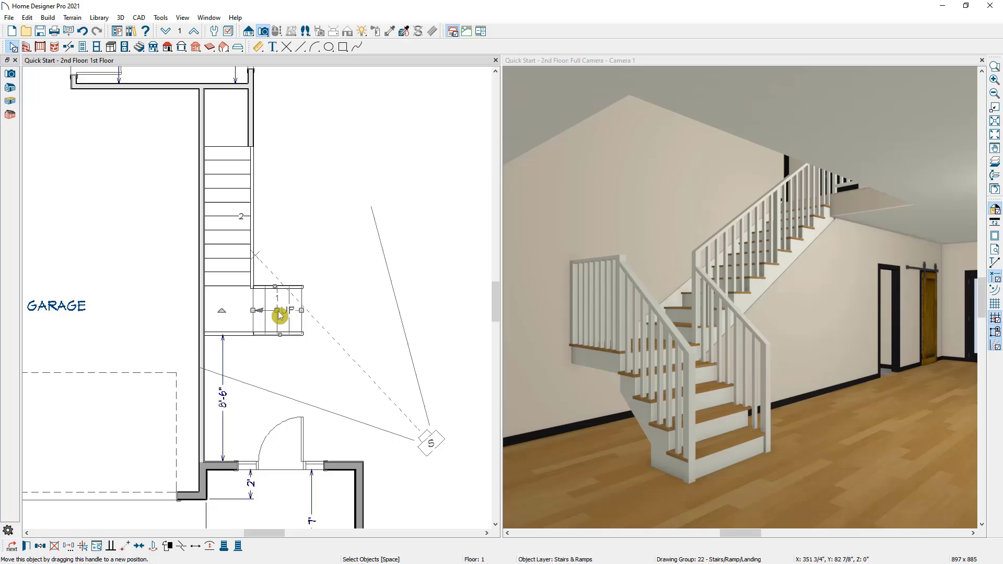
shift+click(238, 324)
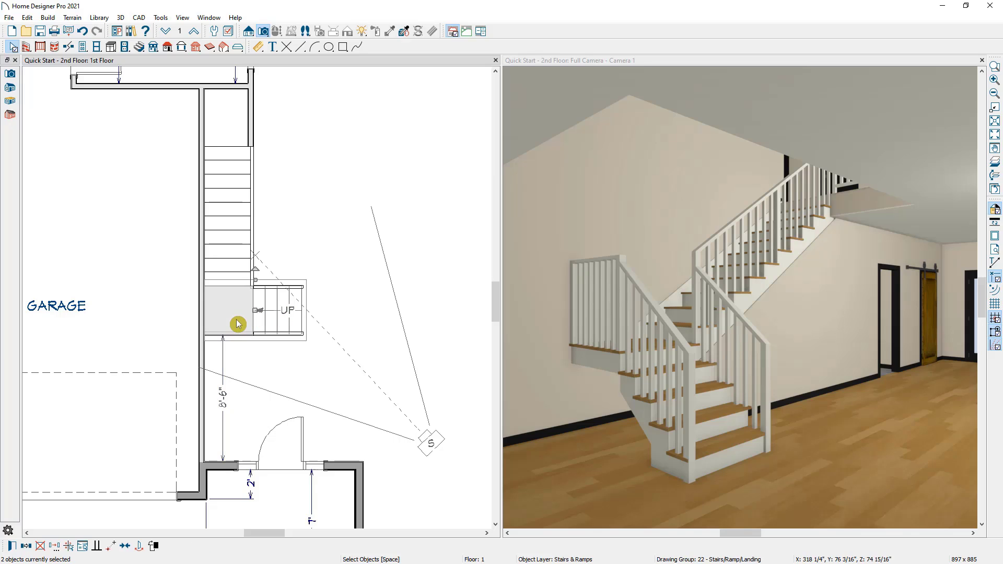
shift+click(224, 248)
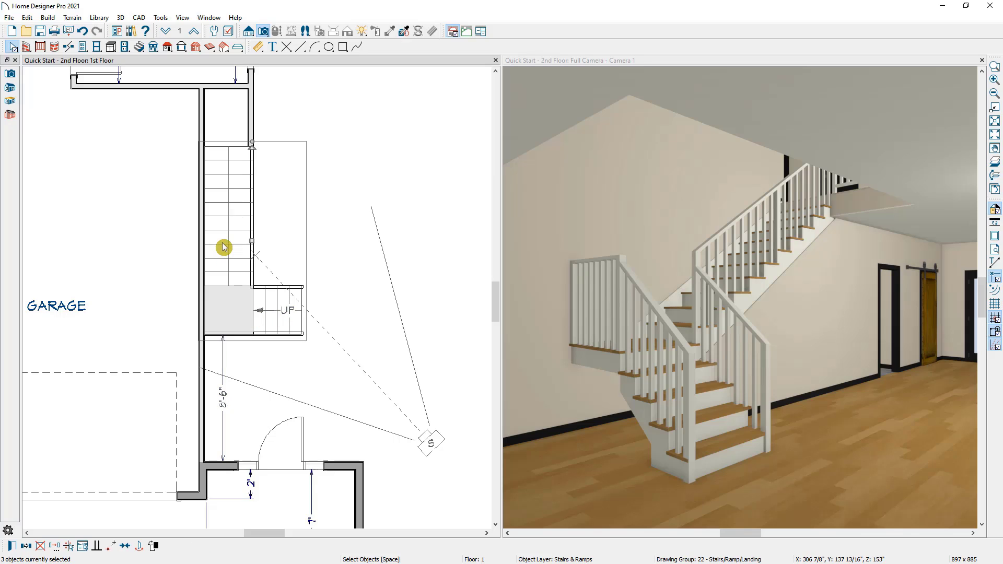
click(12, 546)
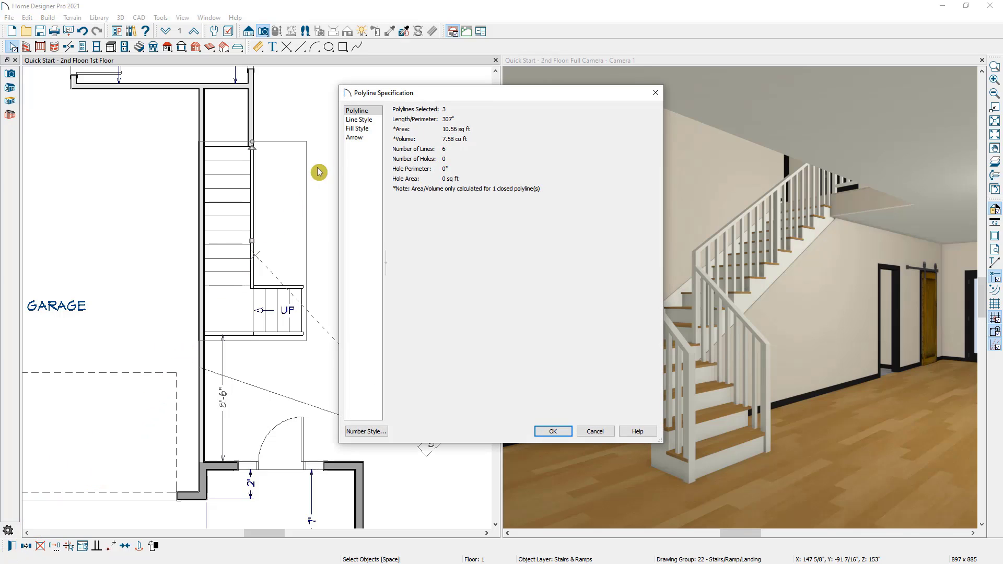
click(357, 129)
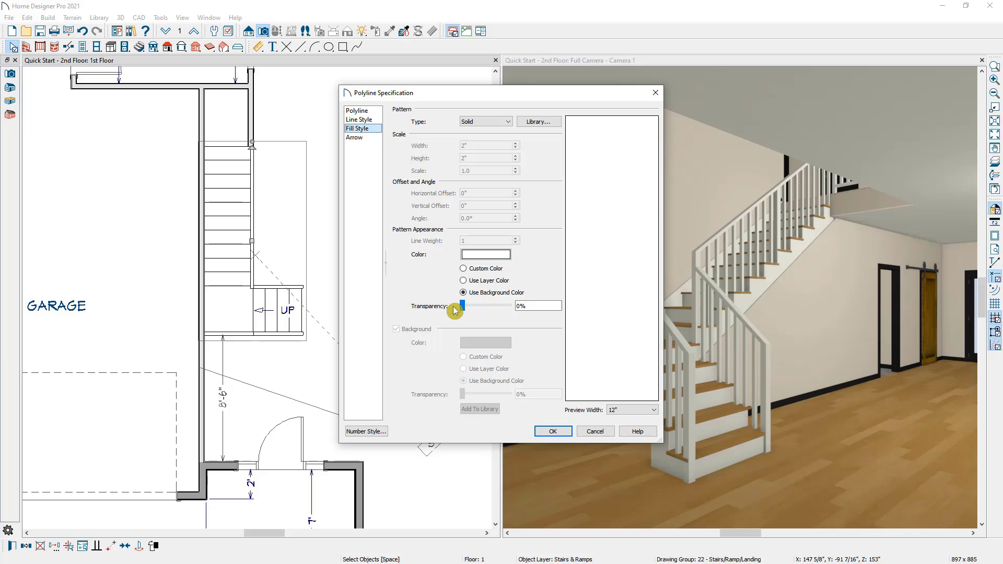
drag(460, 308, 502, 310)
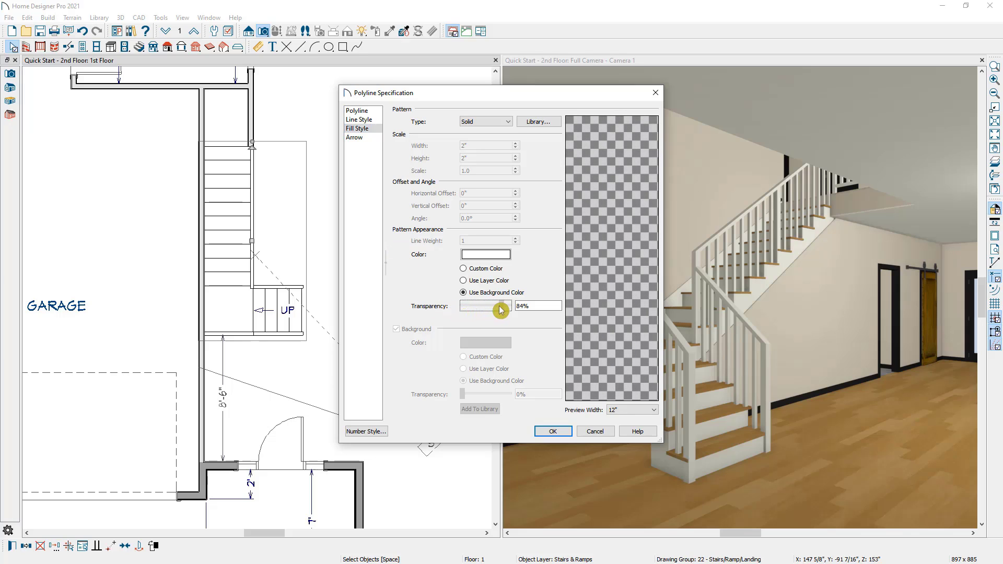
click(553, 433)
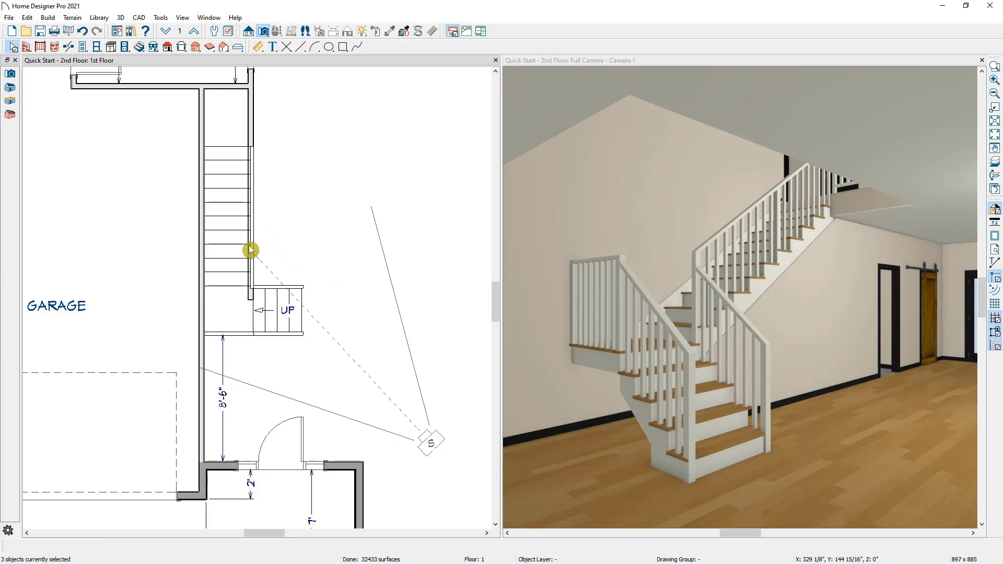
Step: Shorten the wall beneath the upper flight to the lower flight's inner edge and add a wall beneath that edge
click(254, 309)
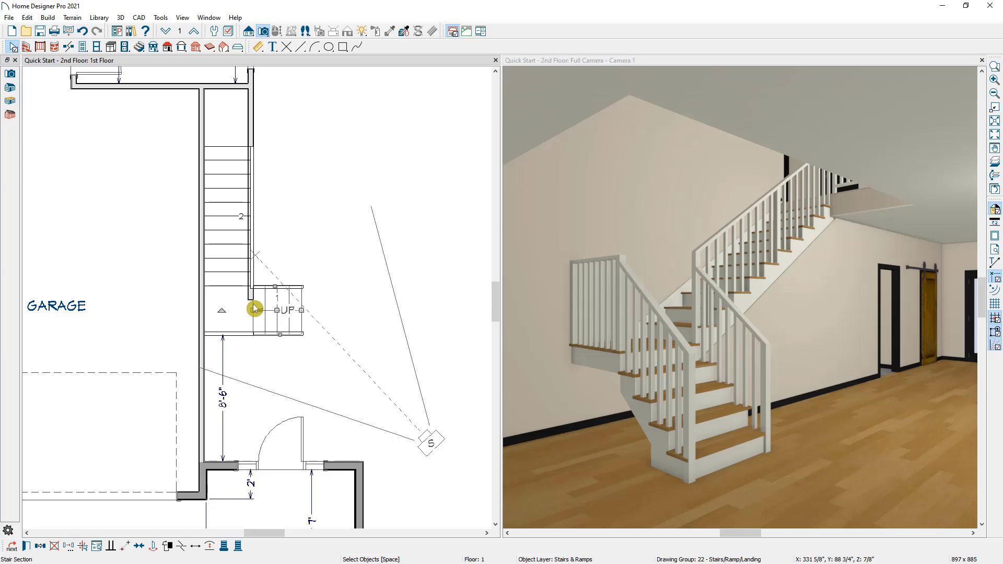
click(251, 306)
scroll(251, 306, up, 3)
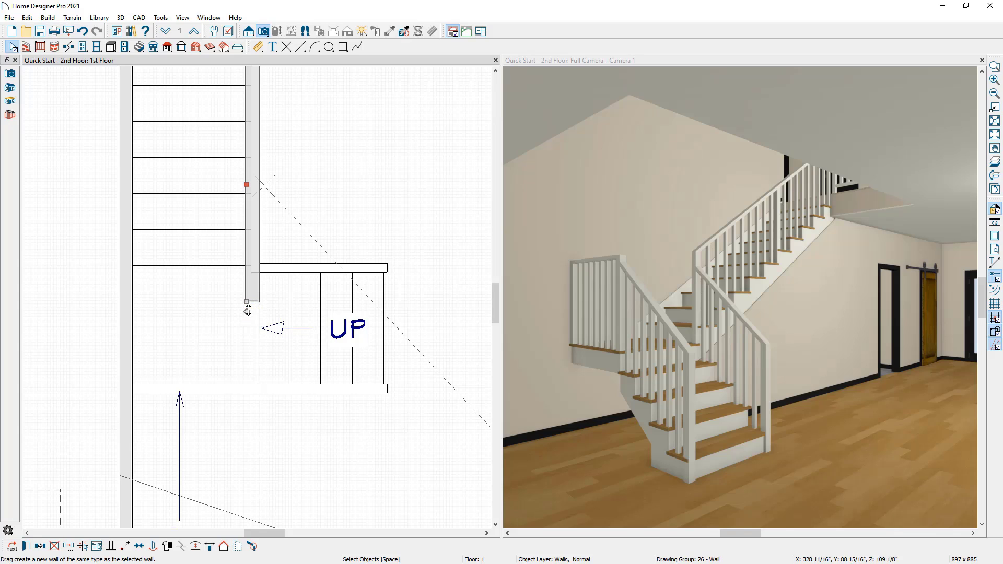
click(247, 313)
drag(246, 313, 298, 277)
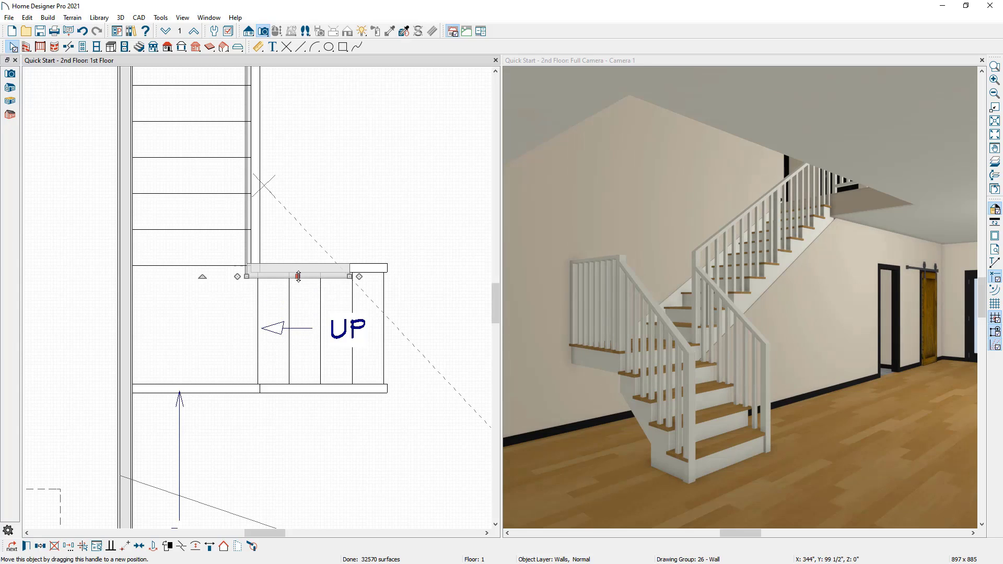
Step: Orbit the camera view to examine the walls beneath the staircase from the kitchen side
click(586, 62)
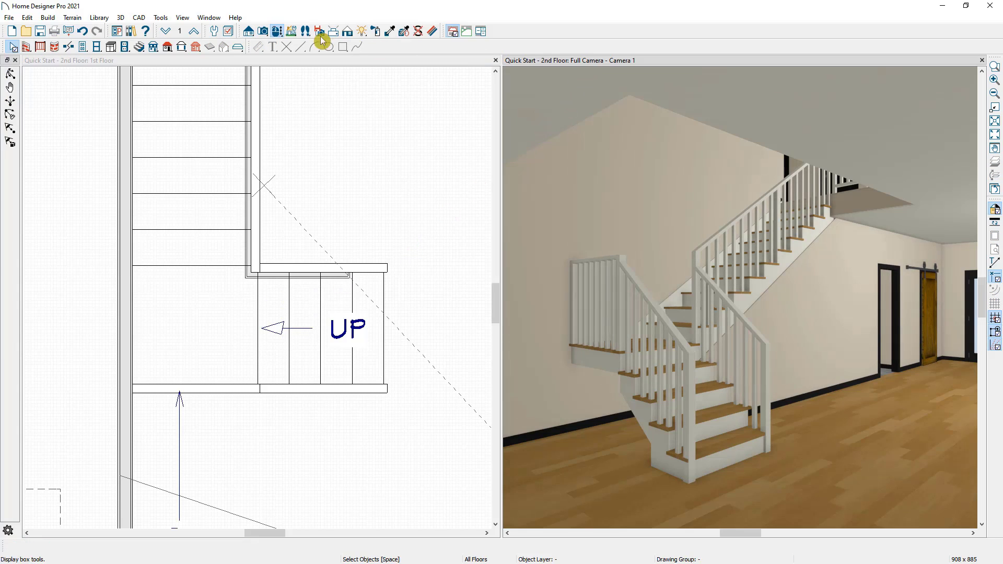
click(277, 31)
drag(710, 345, 687, 383)
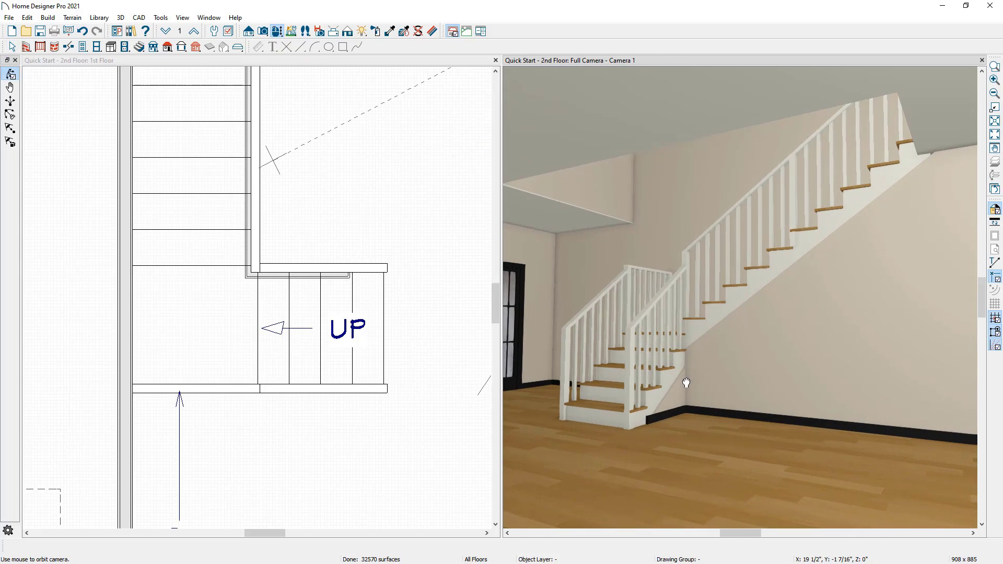
Step: Place a hinged door in the mudroom wall leading to the space beneath the stairs, swinging into the mudroom
scroll(446, 374, down, 5)
click(382, 317)
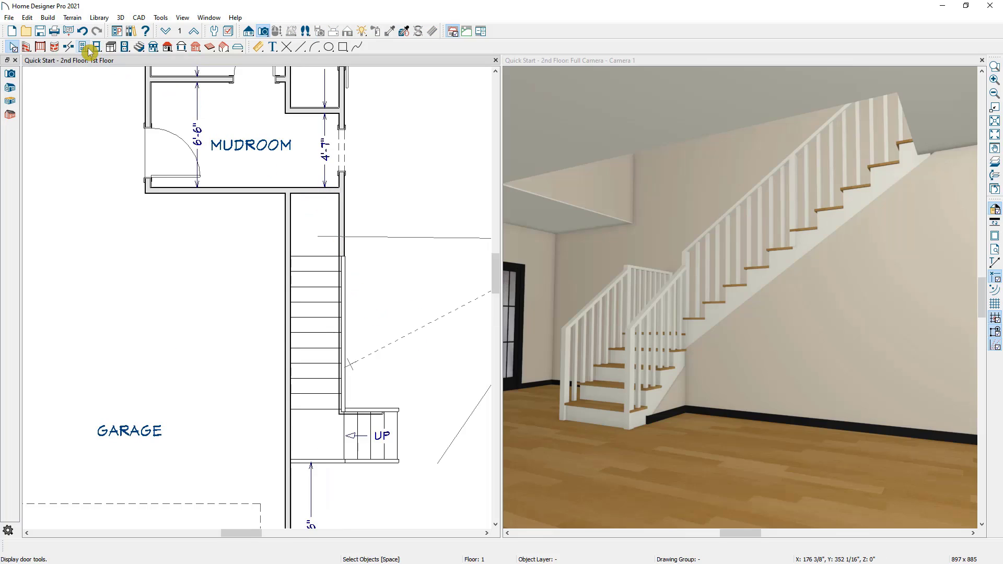
click(83, 47)
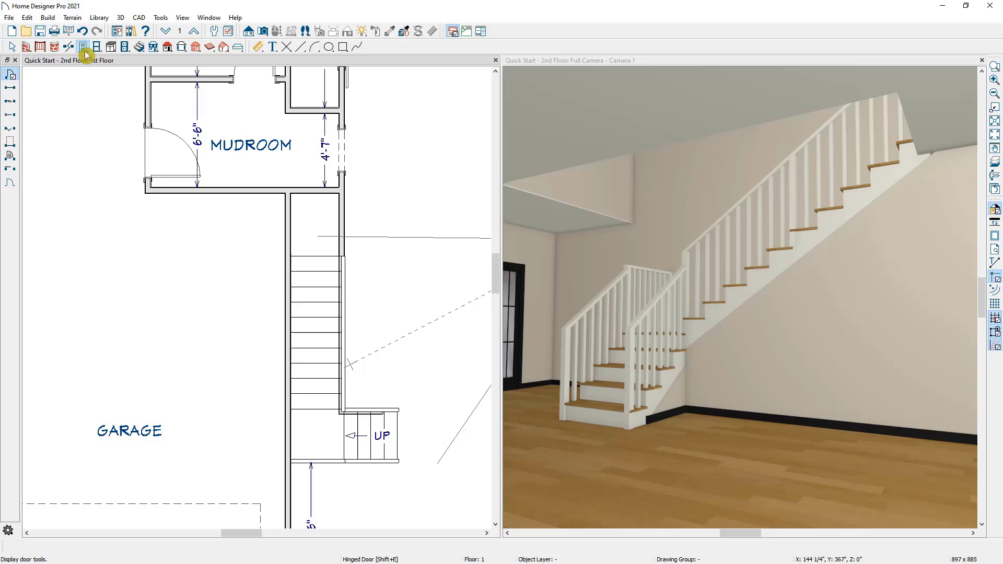
click(12, 80)
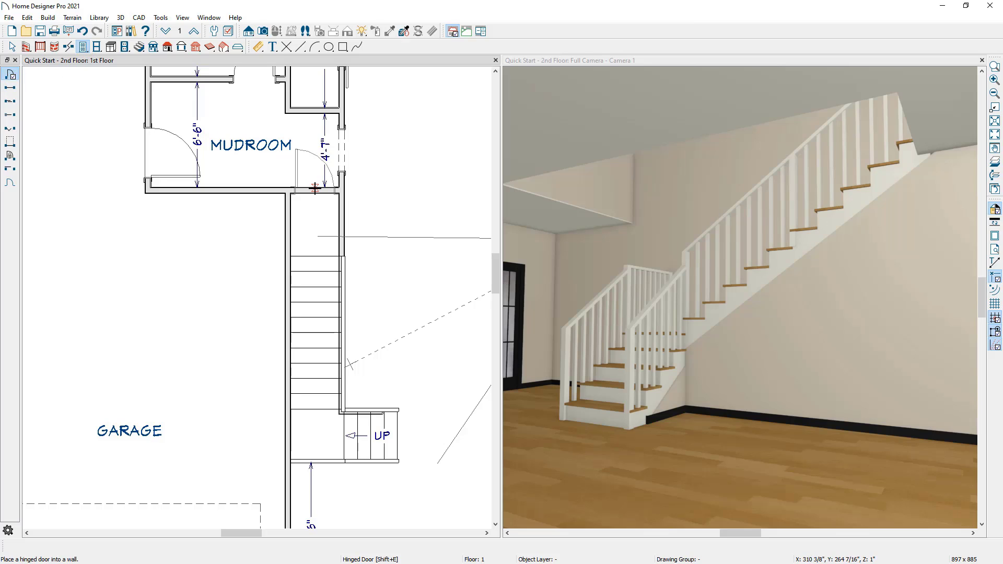
click(315, 188)
middle_drag(320, 199, 311, 166)
key(space)
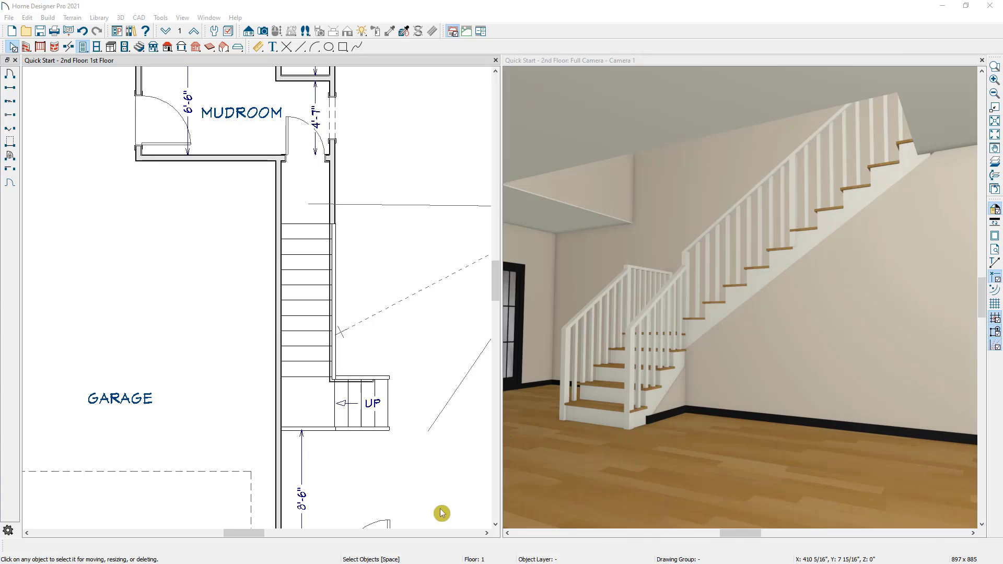
Step: Delete the 8'-6" dimension between the stair landing and the front entry wall
scroll(362, 492, up, 3)
middle_drag(362, 493, 390, 410)
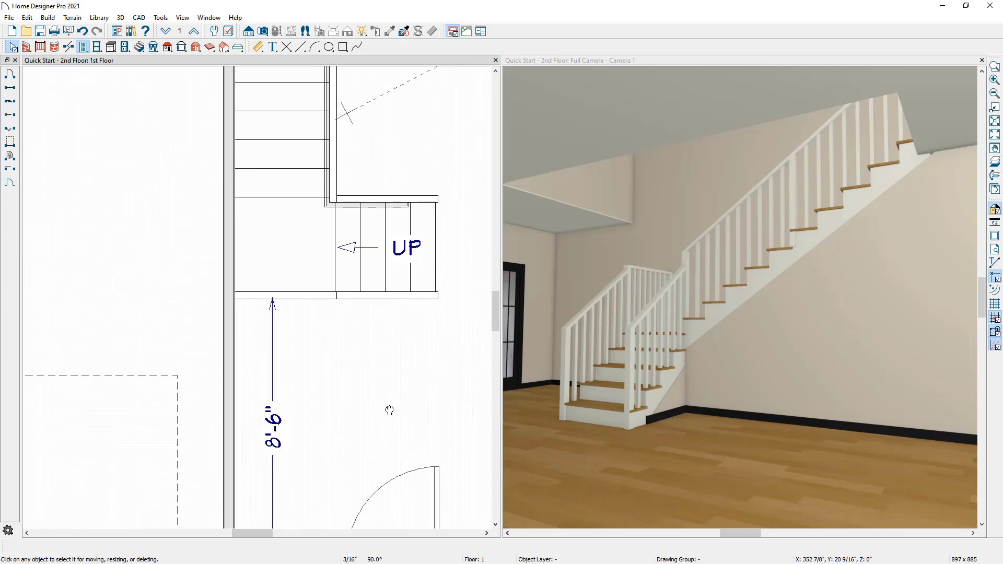
click(273, 348)
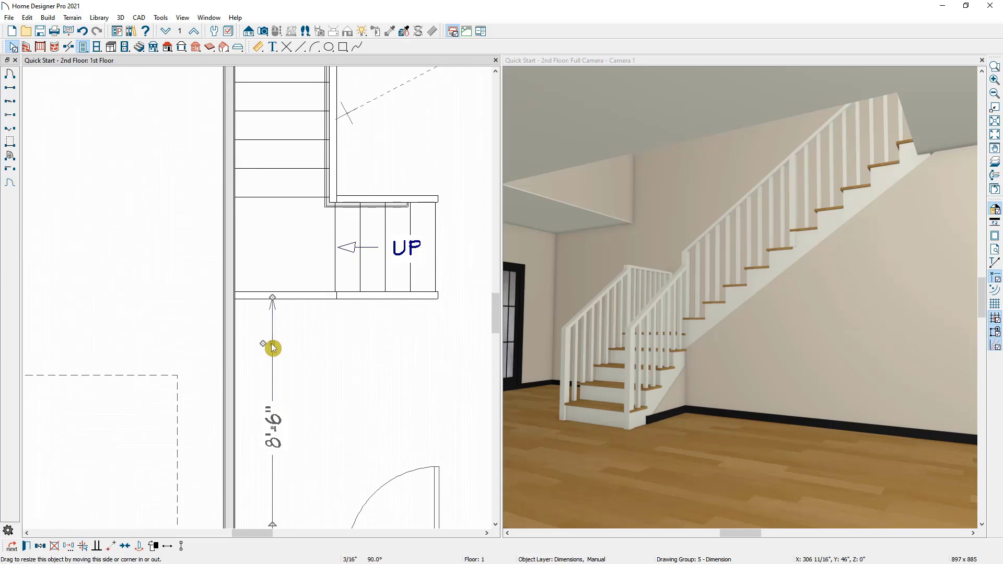
key(Delete)
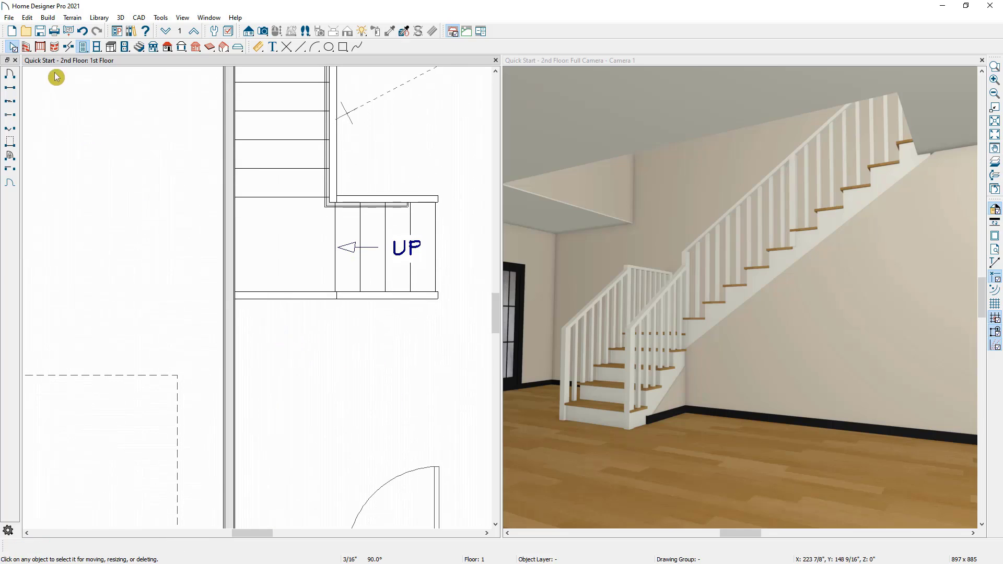
Step: Draw an interior wall about 77 inches long from the garage wall and move it against the entry side of the stairs
click(25, 46)
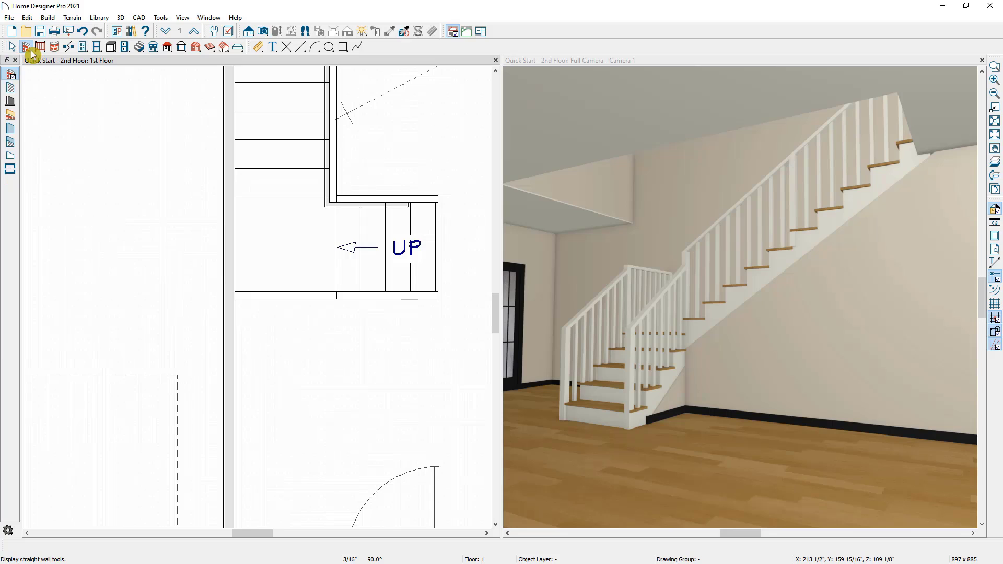
click(11, 89)
drag(225, 327, 431, 327)
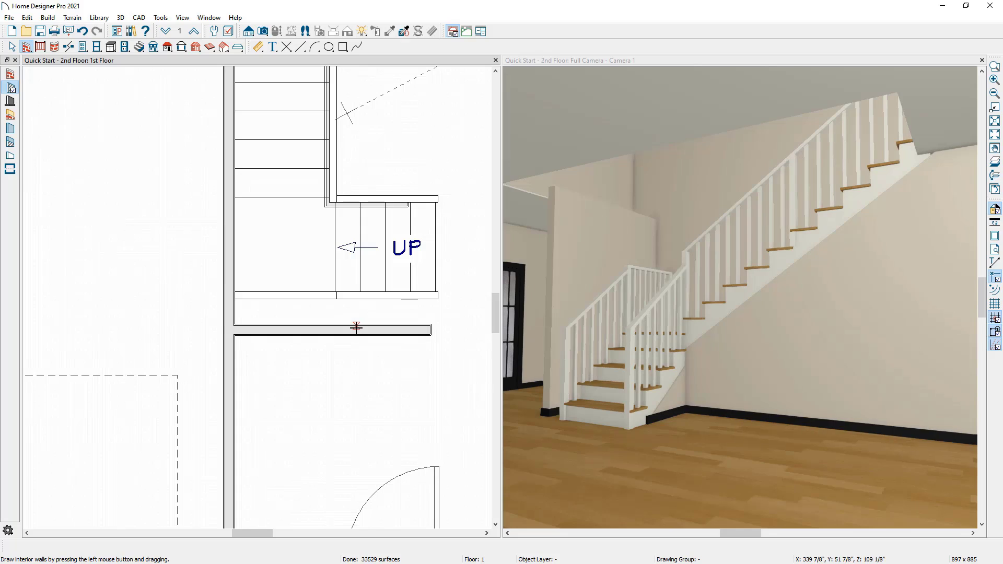
drag(356, 326, 359, 301)
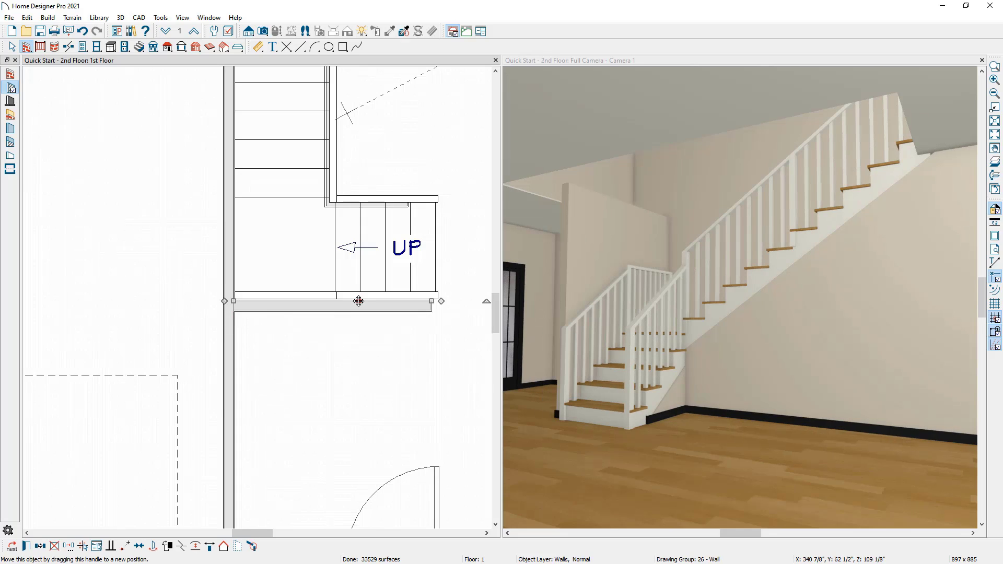
Step: Turn the new wall beside the stairs into a solid railing that follows the stairs
click(26, 547)
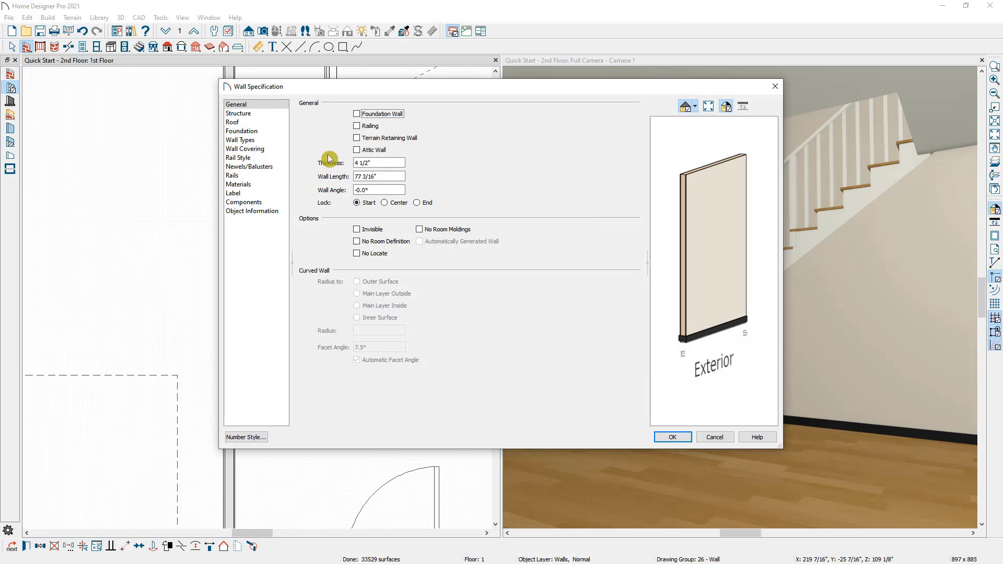
click(365, 128)
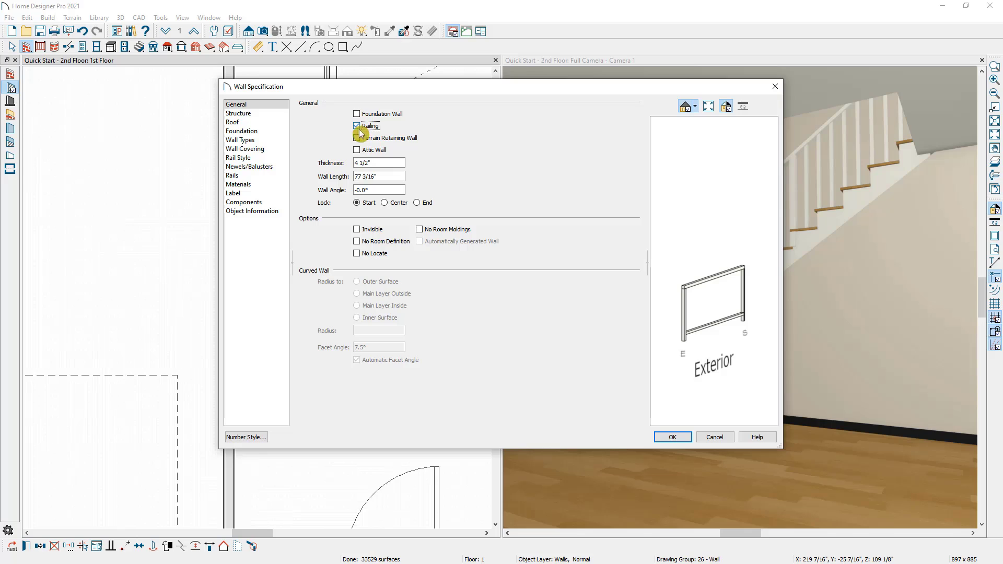
click(273, 158)
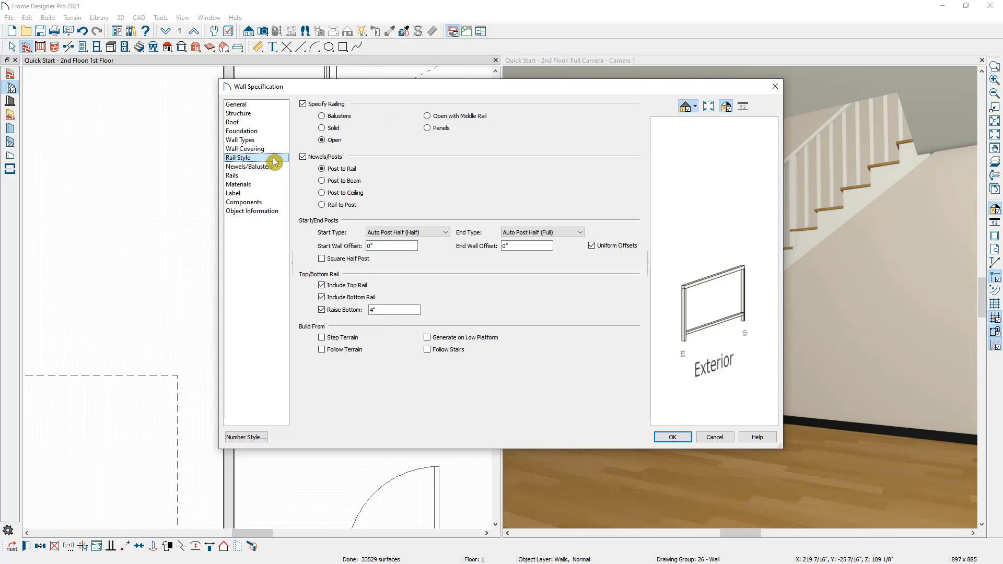
click(336, 131)
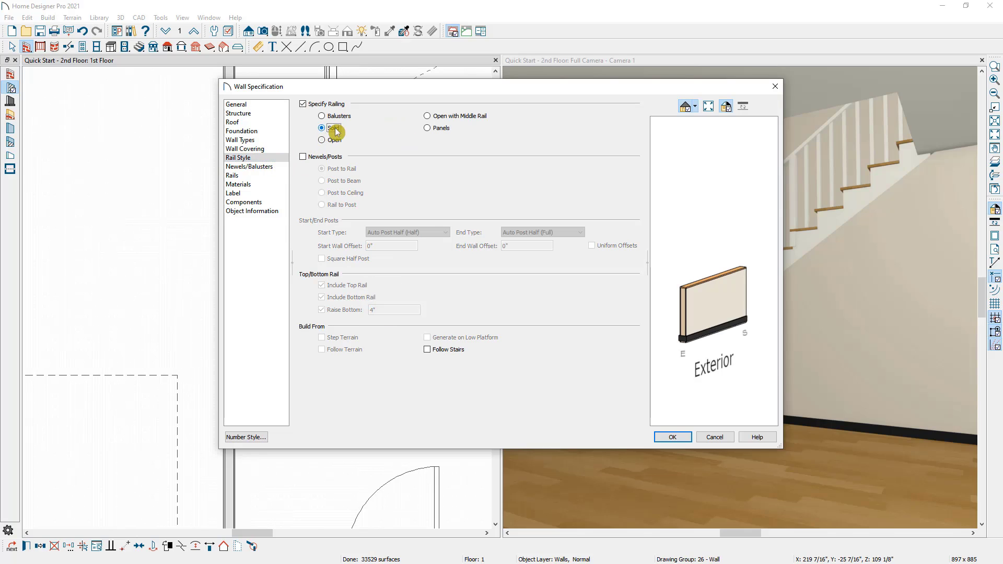
click(436, 355)
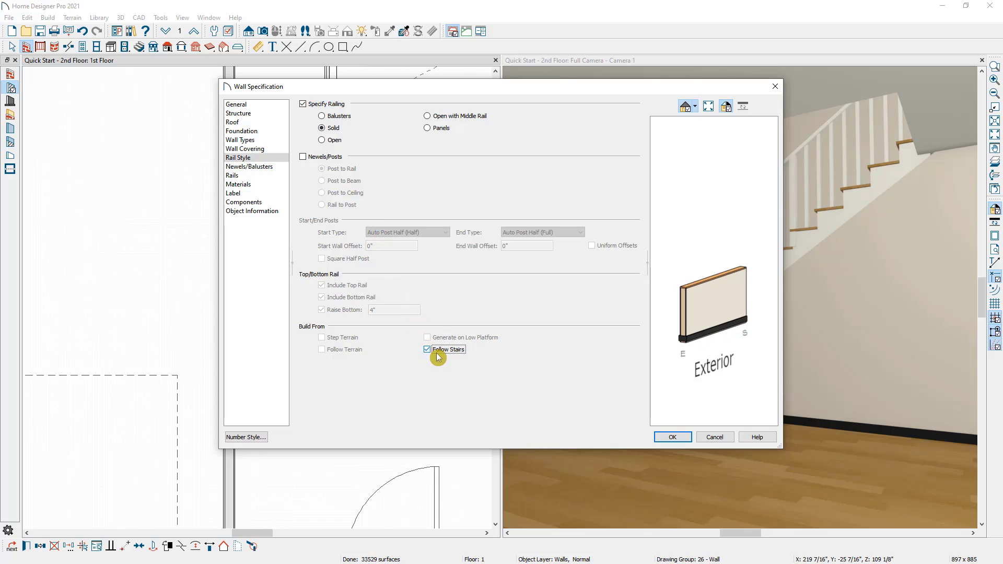
click(672, 437)
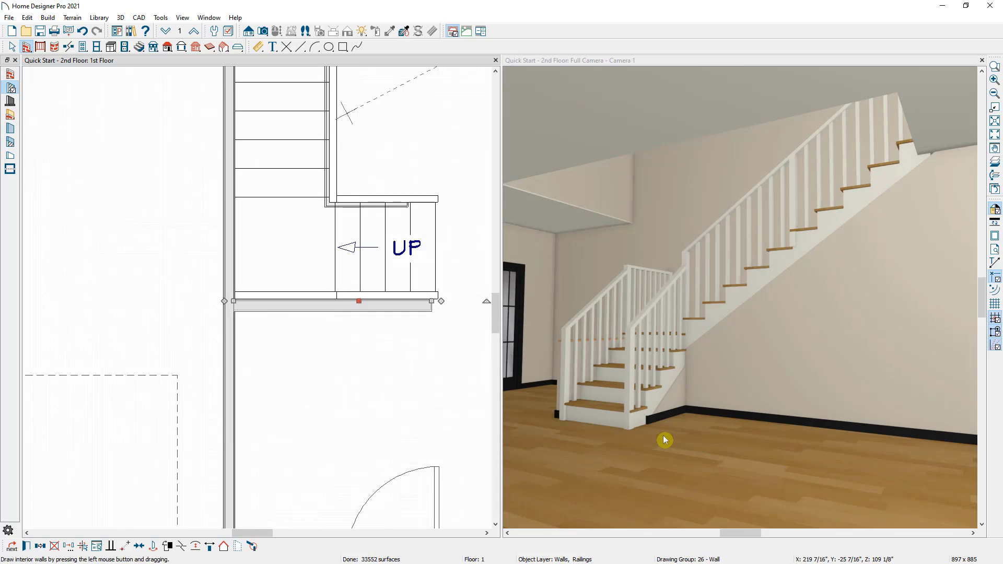
Step: Nudge the solid railing toward the stairs so it replaces the baluster railing on the entry side
click(406, 312)
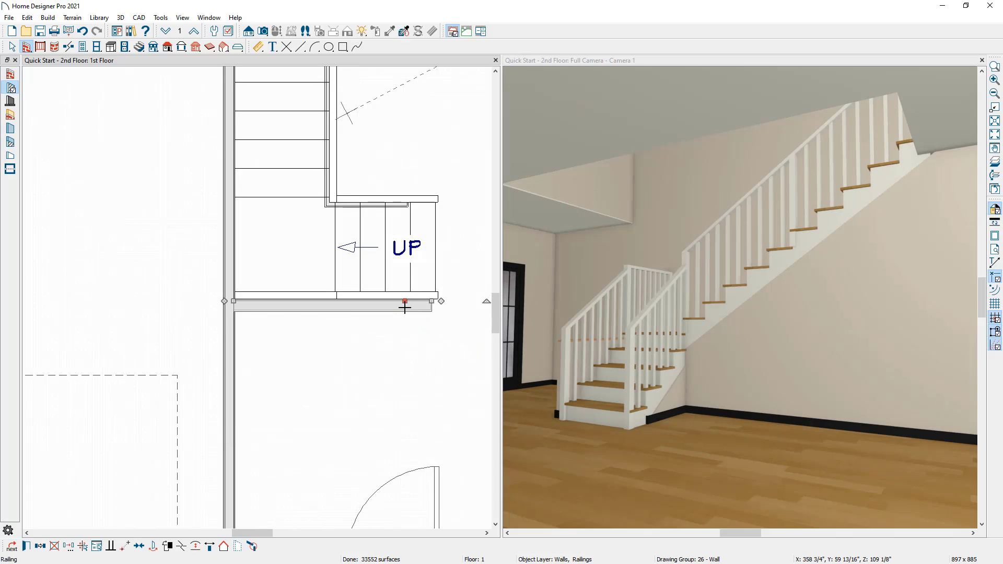
key(Up)
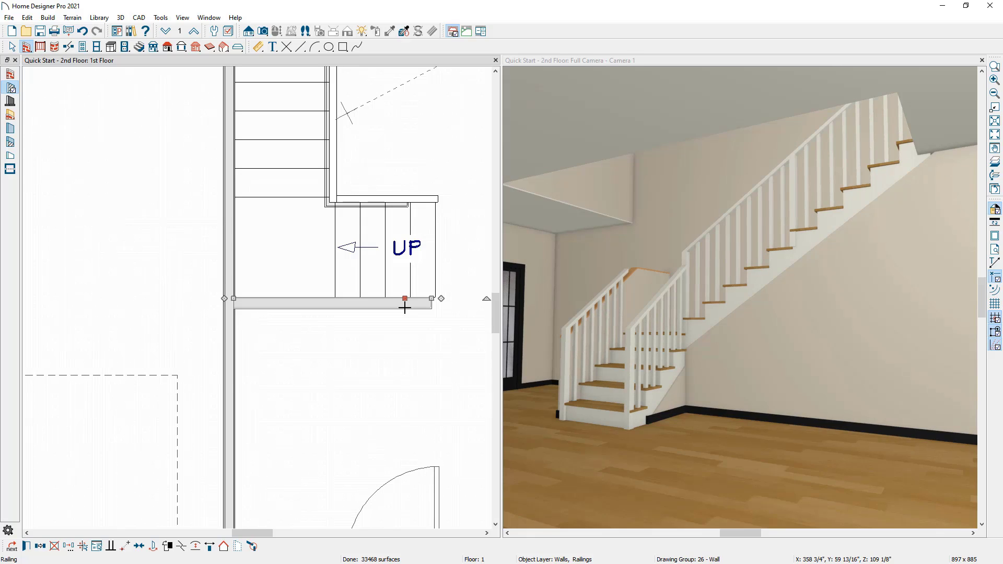
key(Up)
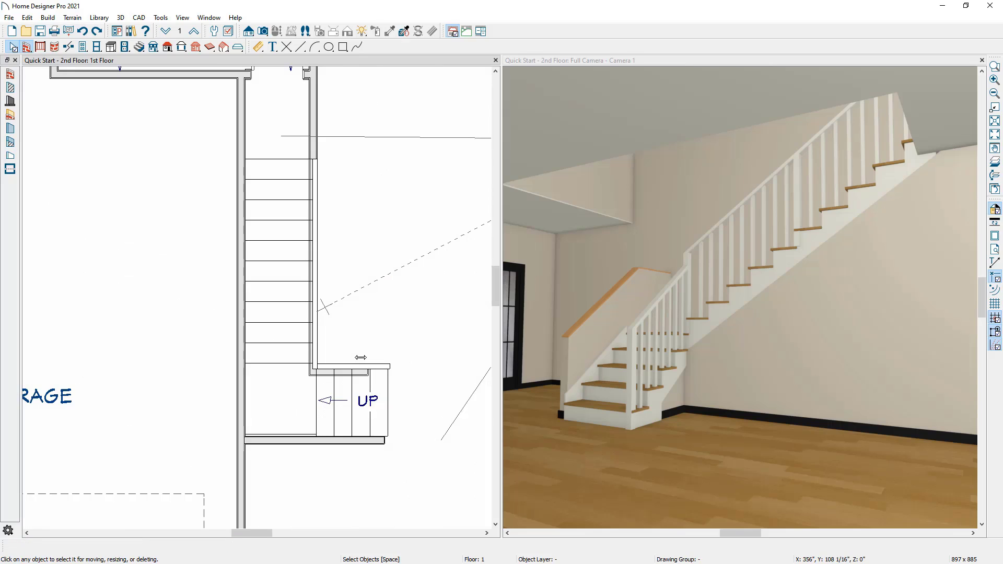
Step: Close the staircase camera view and show the first-floor plan around the mudroom and kitchen-dining area
scroll(361, 357, down, 4)
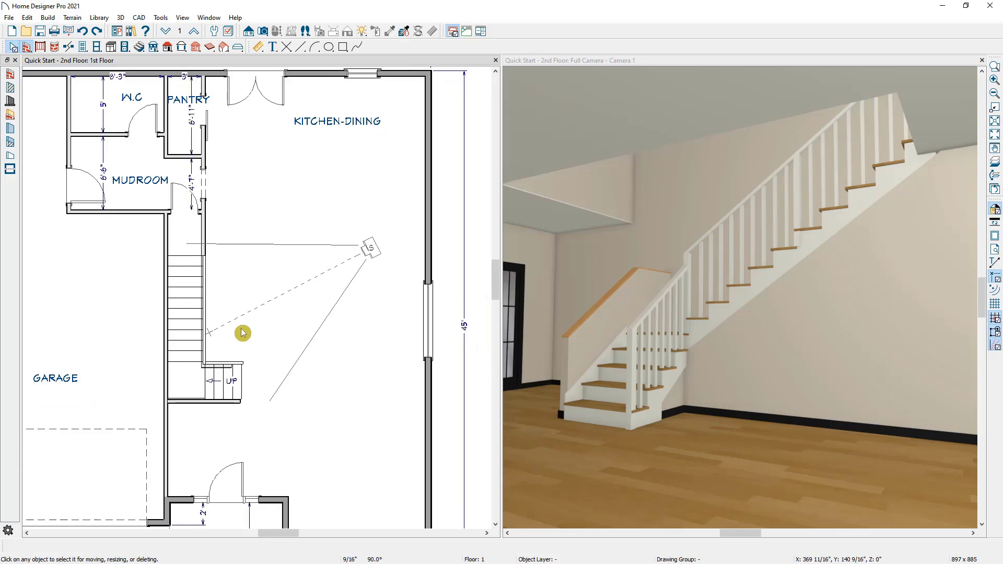
scroll(242, 333, down, 1)
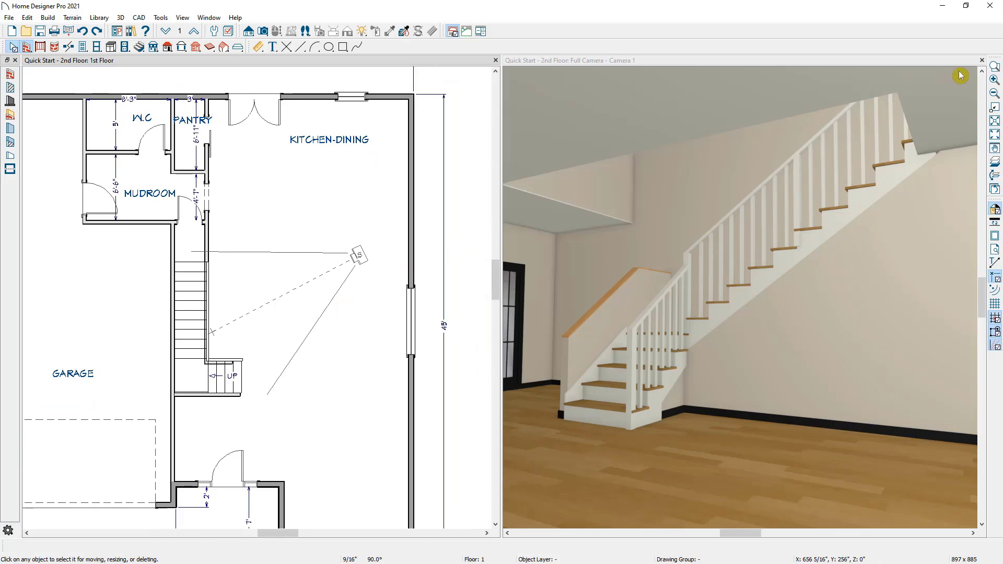
click(984, 62)
scroll(768, 259, down, 2)
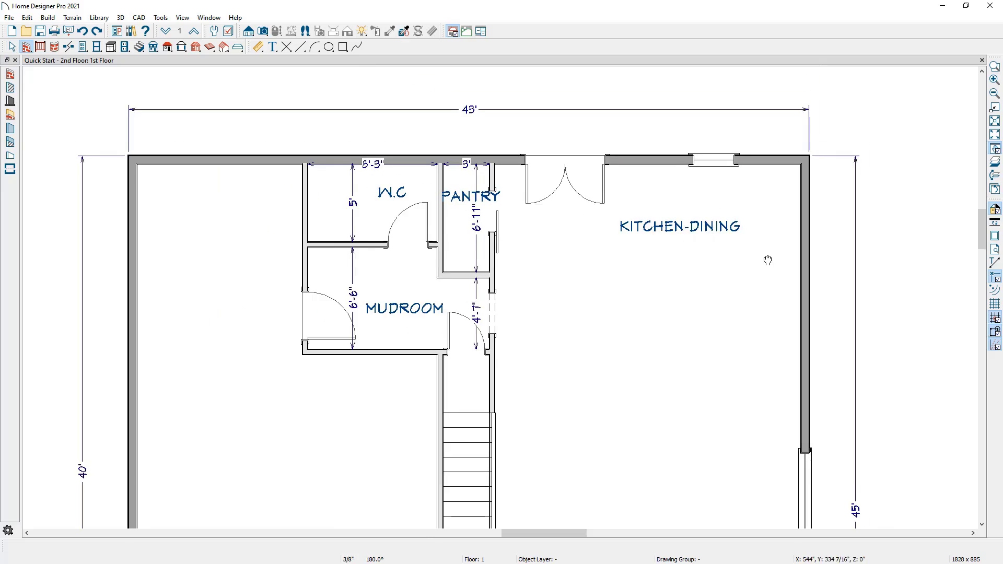
middle_drag(768, 259, 643, 206)
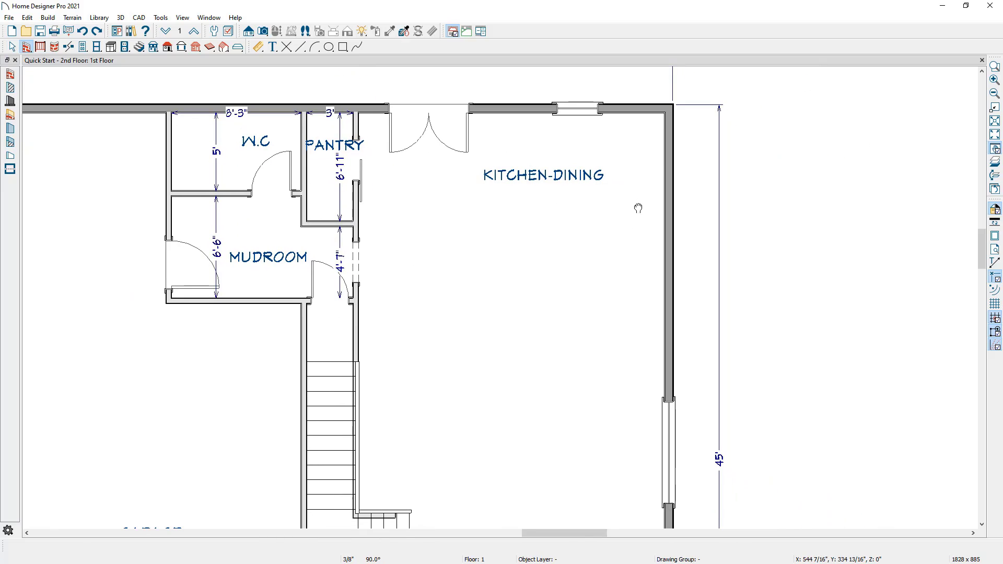
Step: Place a ceiling light in the kitchen-dining room near the window beside the double exterior doors
click(125, 48)
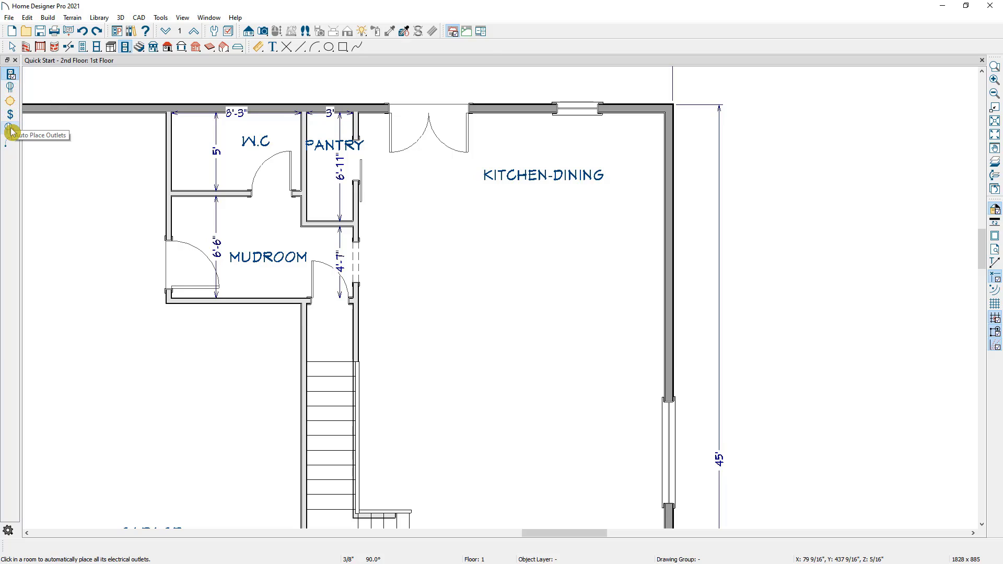
click(10, 107)
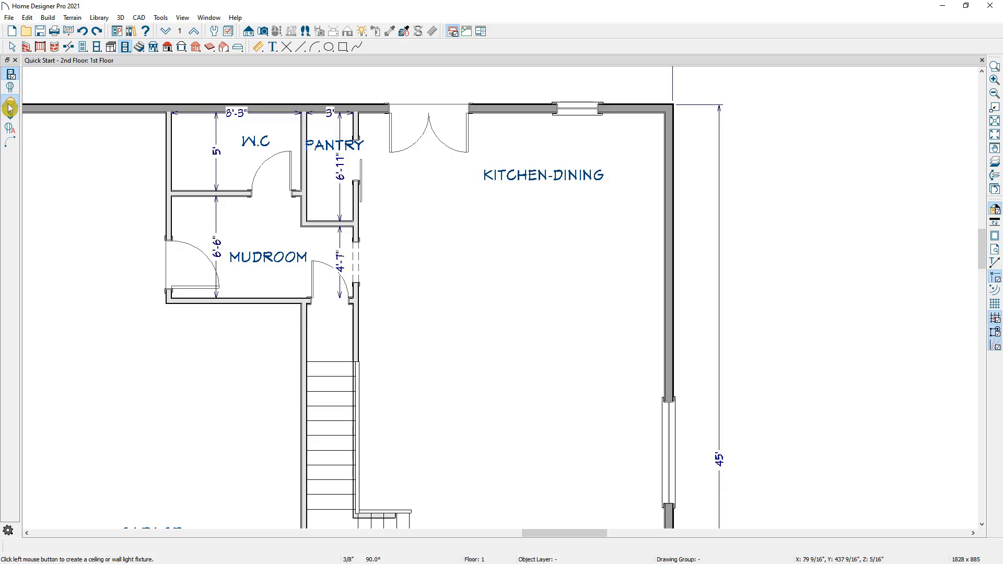
click(614, 160)
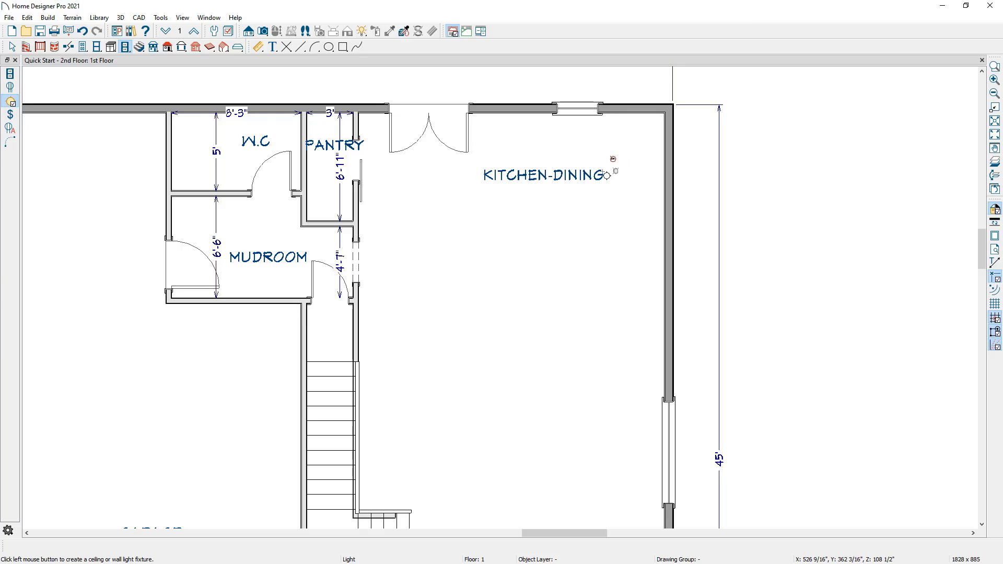
click(258, 46)
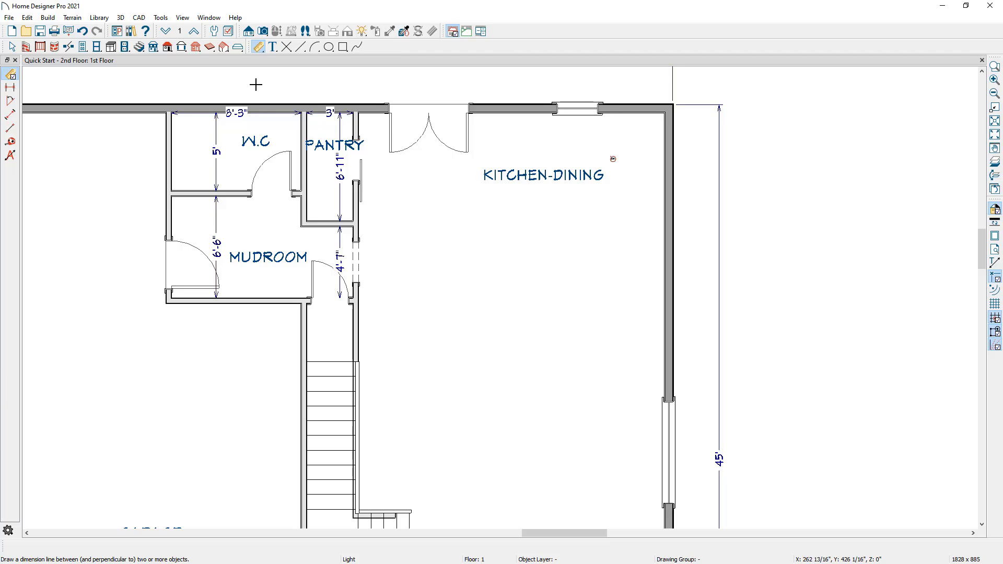
click(84, 48)
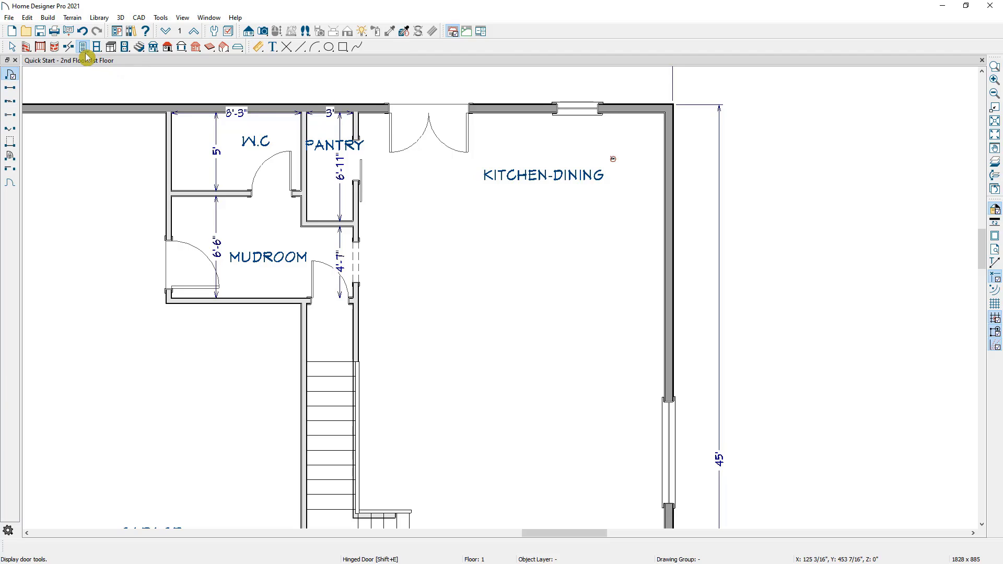
click(126, 47)
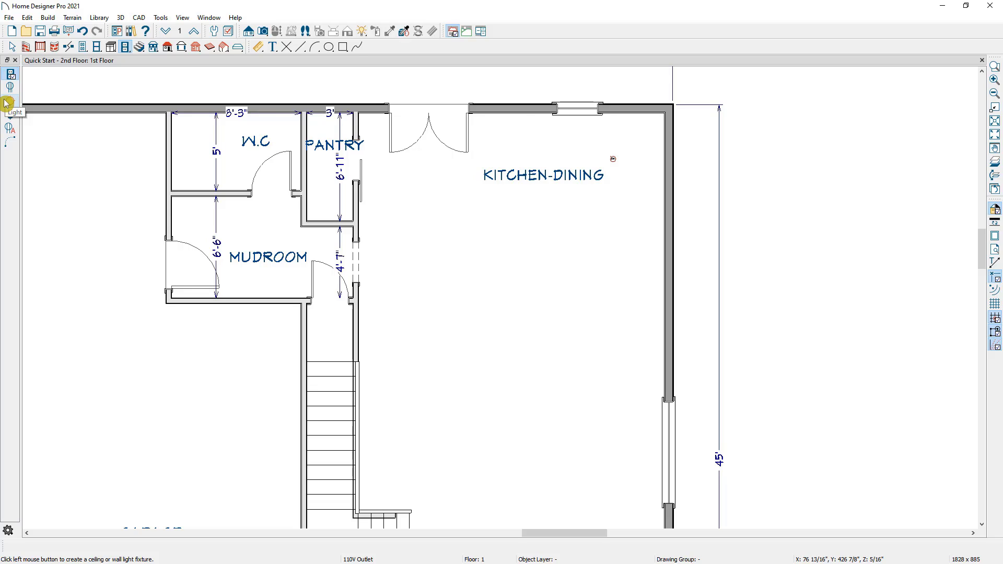
Step: Replicate the kitchen-dining ceiling light with 2 copies at an X delta of -84 inches
key(space)
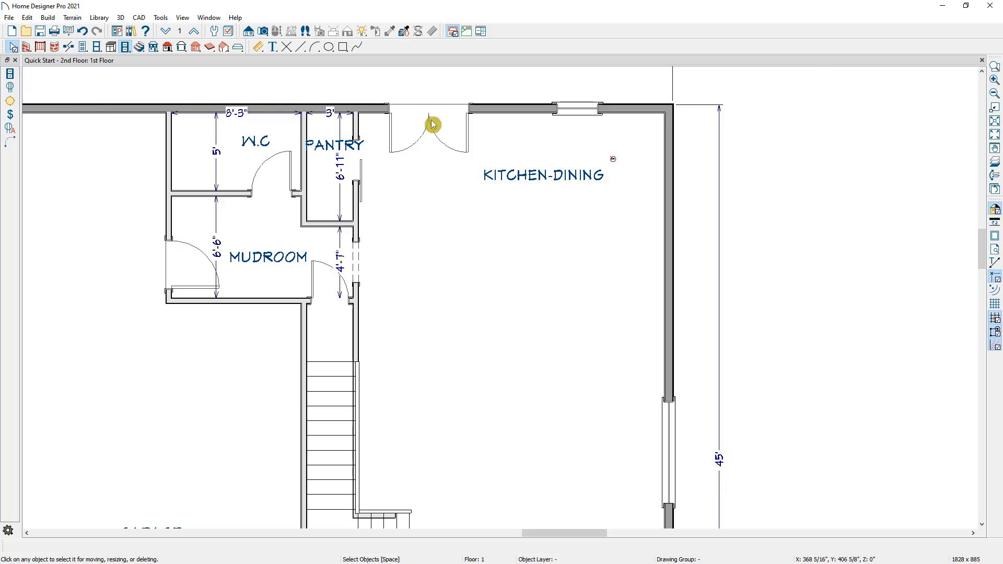
click(615, 163)
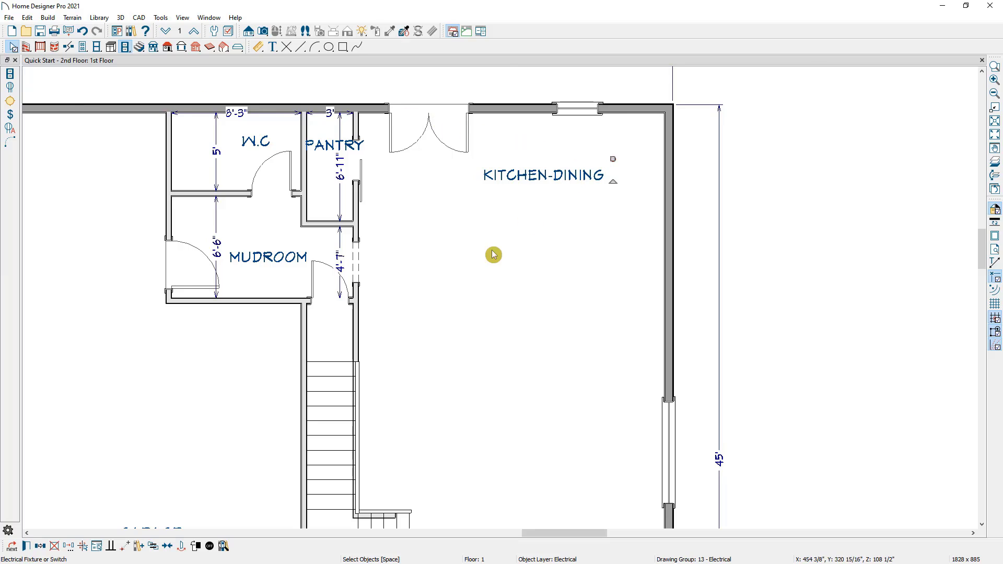
click(72, 546)
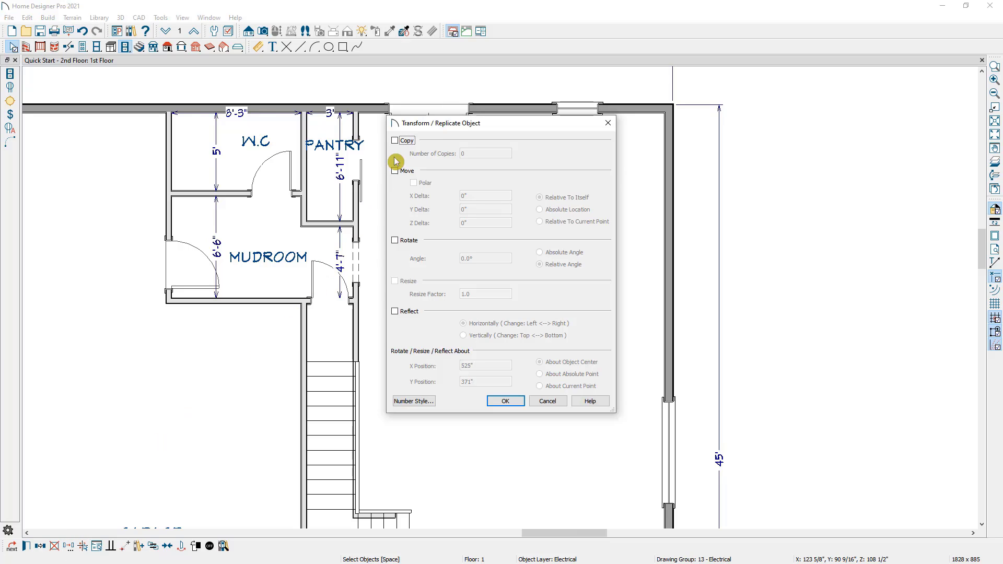
click(395, 141)
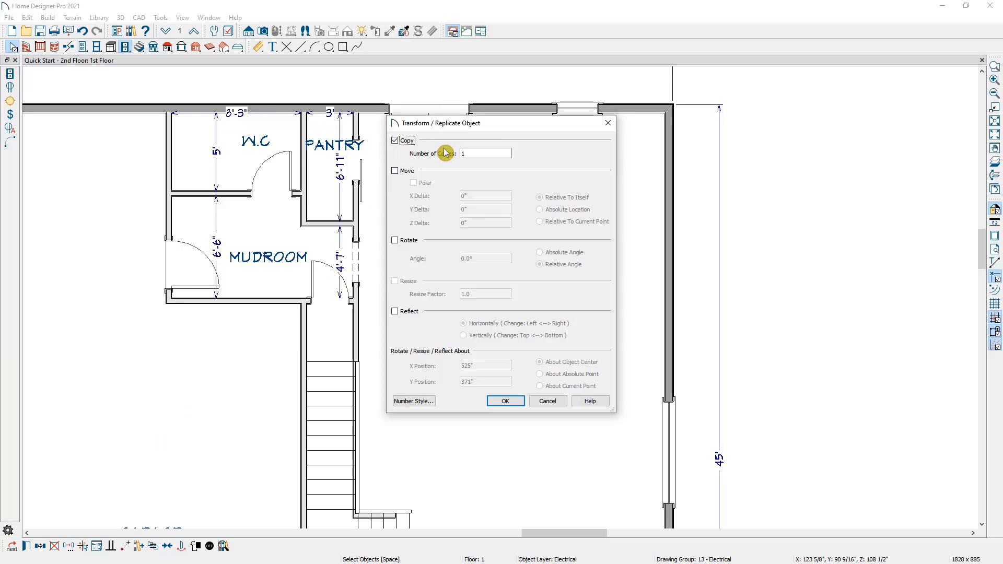
click(406, 172)
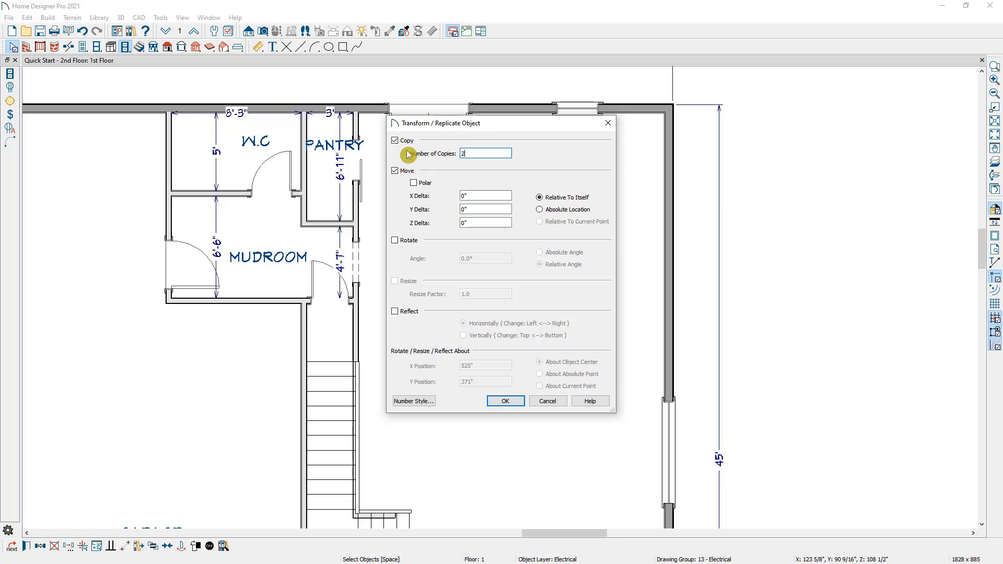
text(2)
drag(482, 126, 810, 129)
click(823, 198)
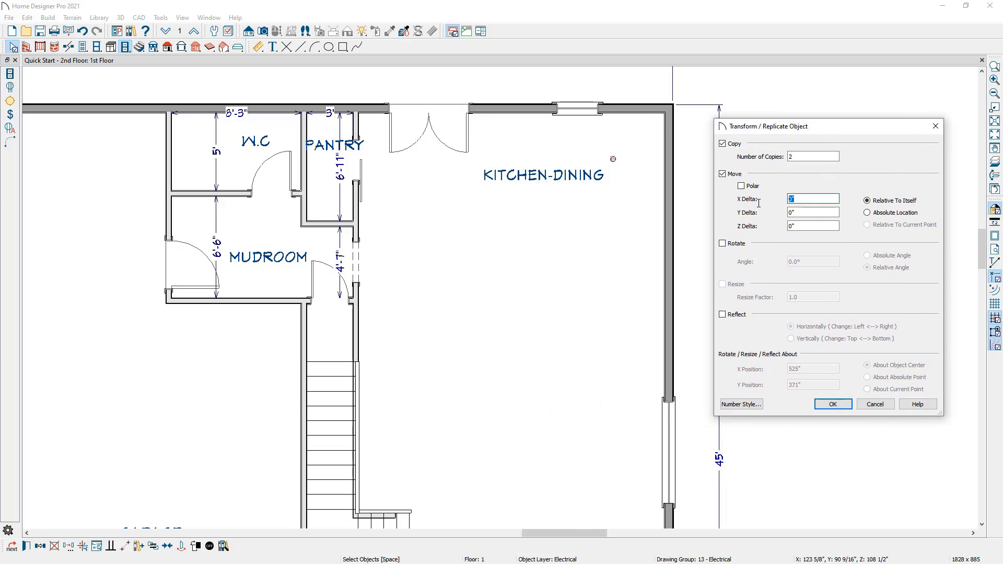
text(-84)
click(834, 405)
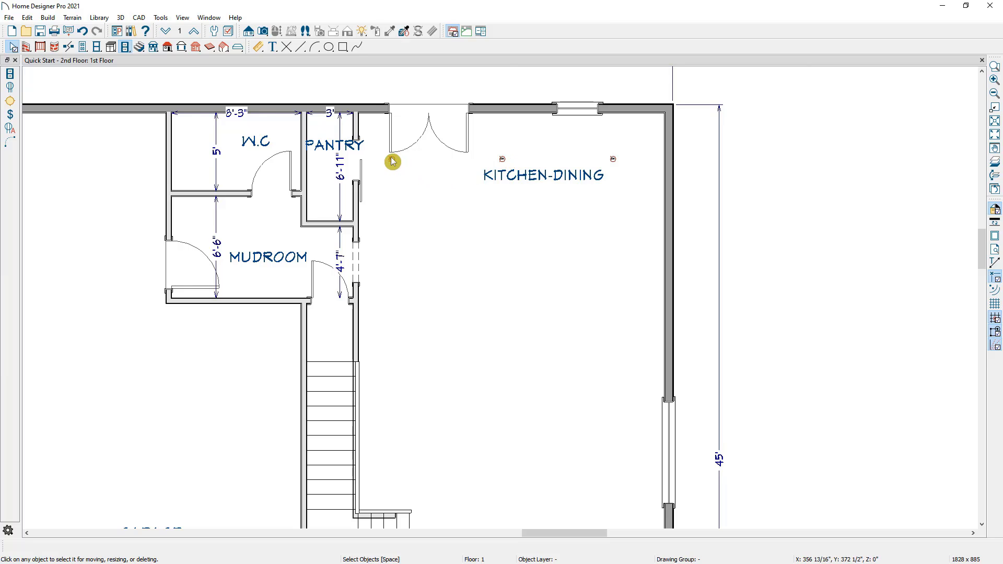
Step: Replicate the row of three ceiling lights with 3 copies at a Y delta of -84 inches
click(393, 160)
shift+click(504, 159)
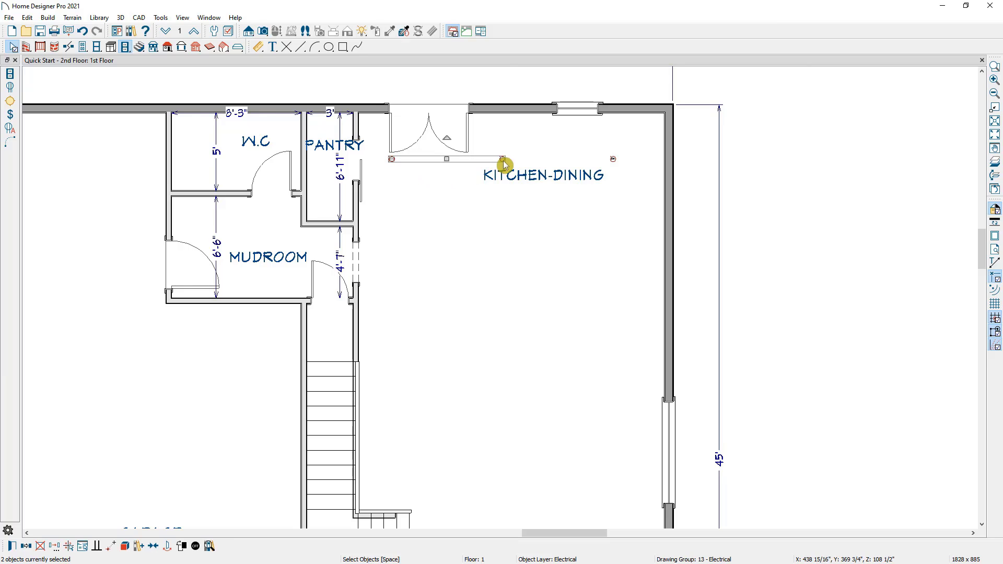
shift+click(614, 160)
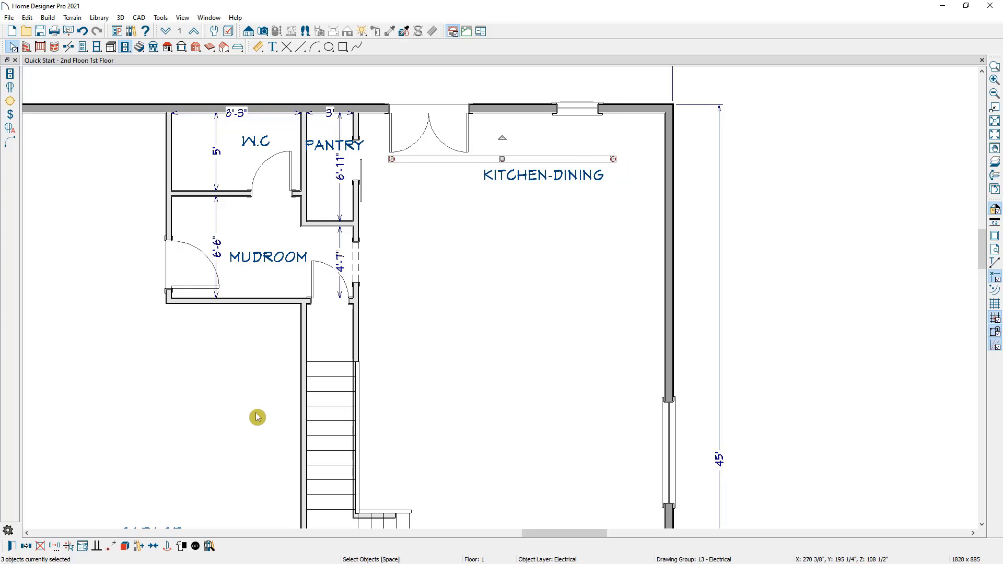
click(55, 546)
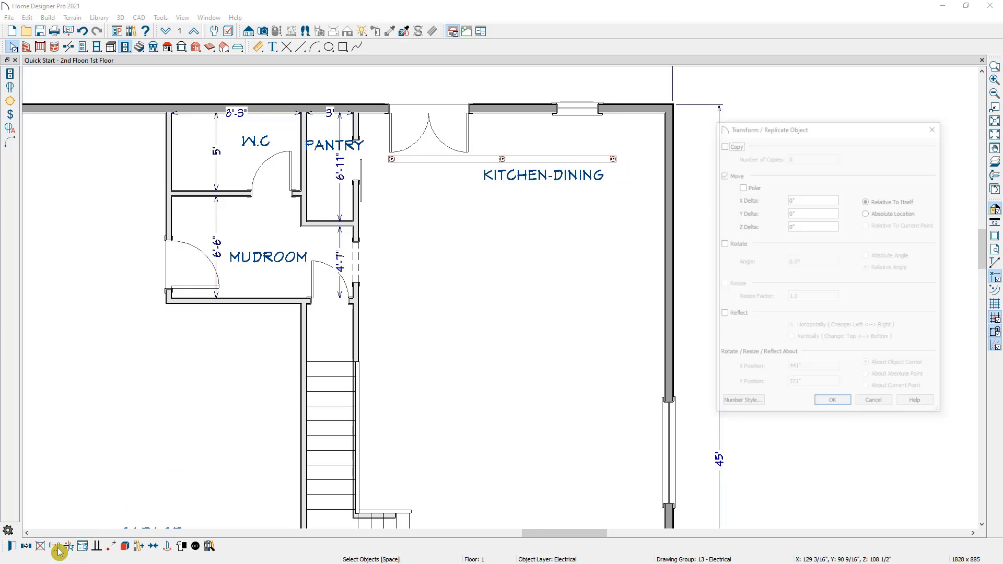
click(734, 144)
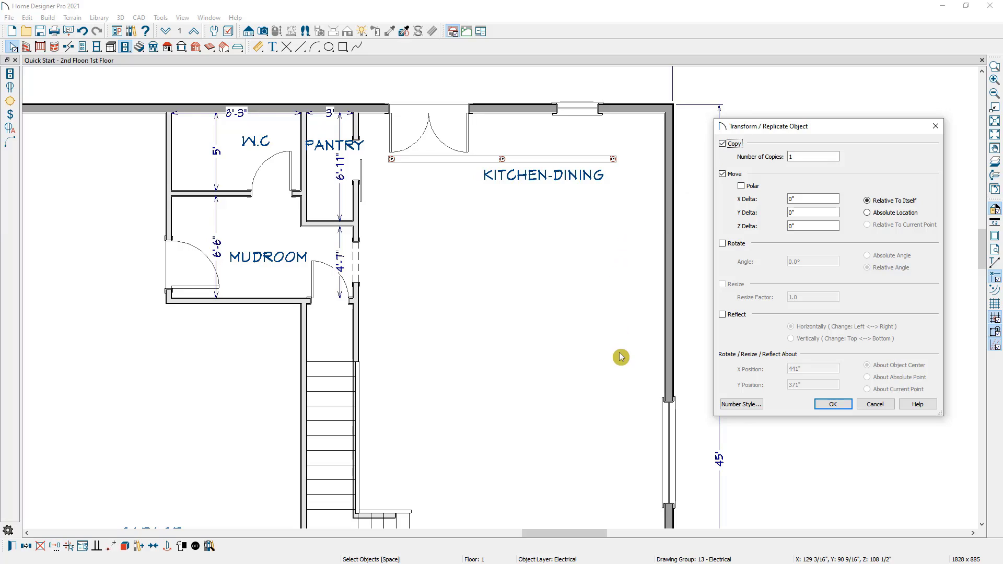
click(794, 157)
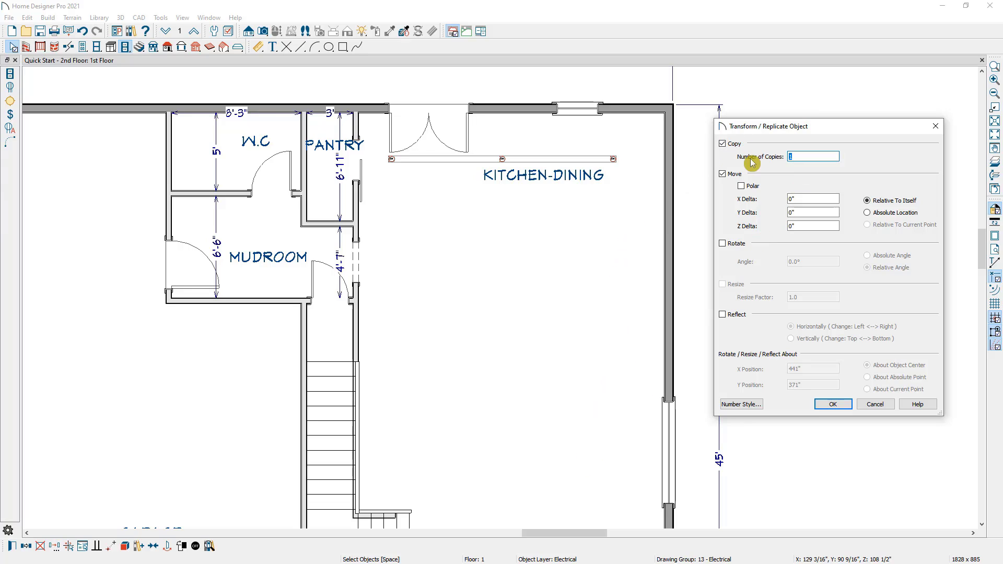
text(3)
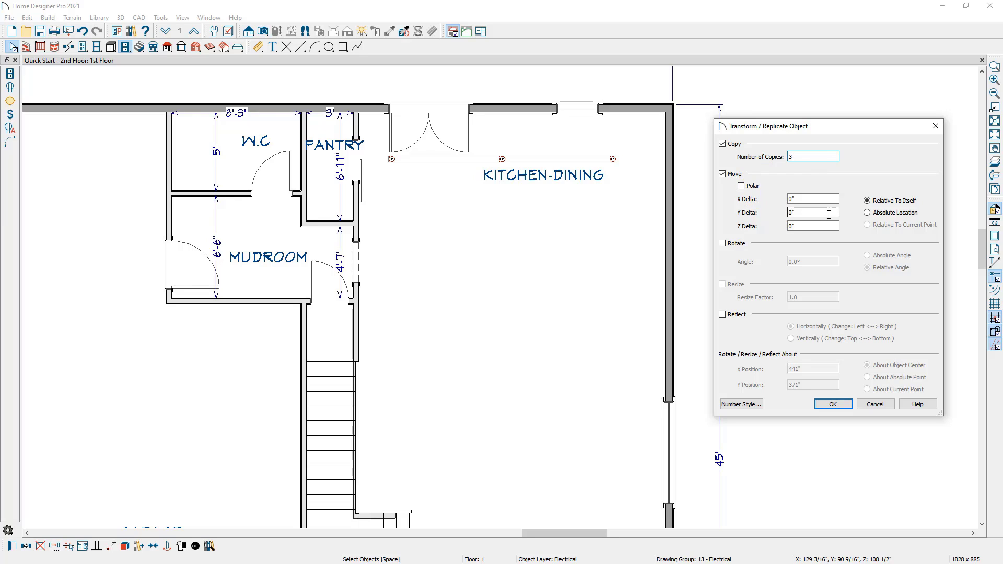
click(792, 214)
text(-84)
key(Tab)
click(831, 405)
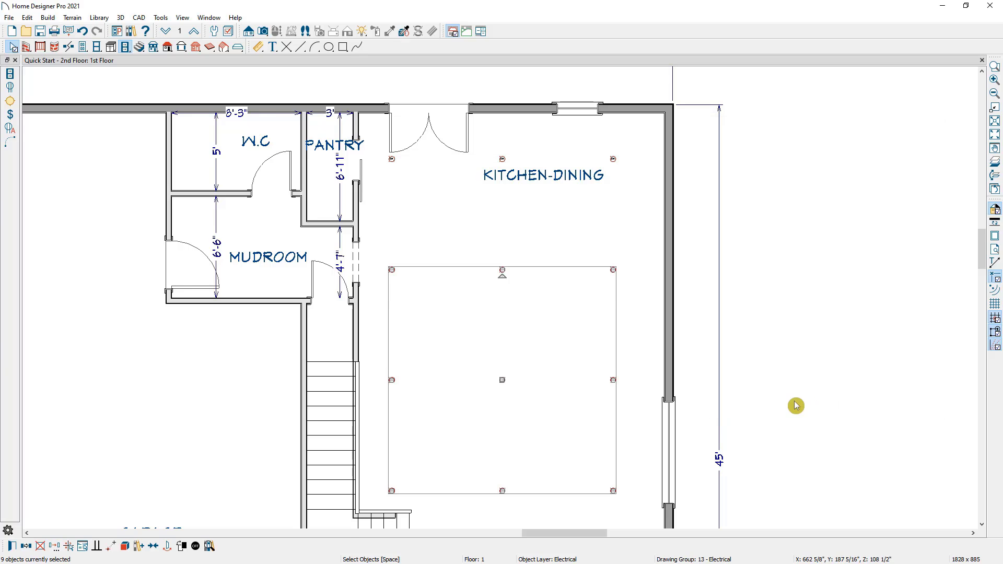
scroll(706, 397, down, 1)
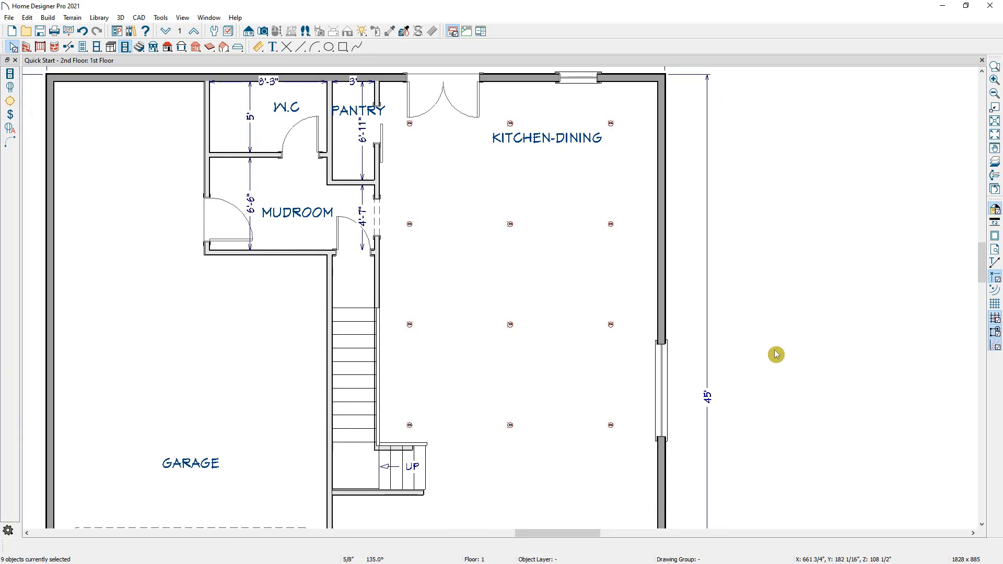
click(777, 355)
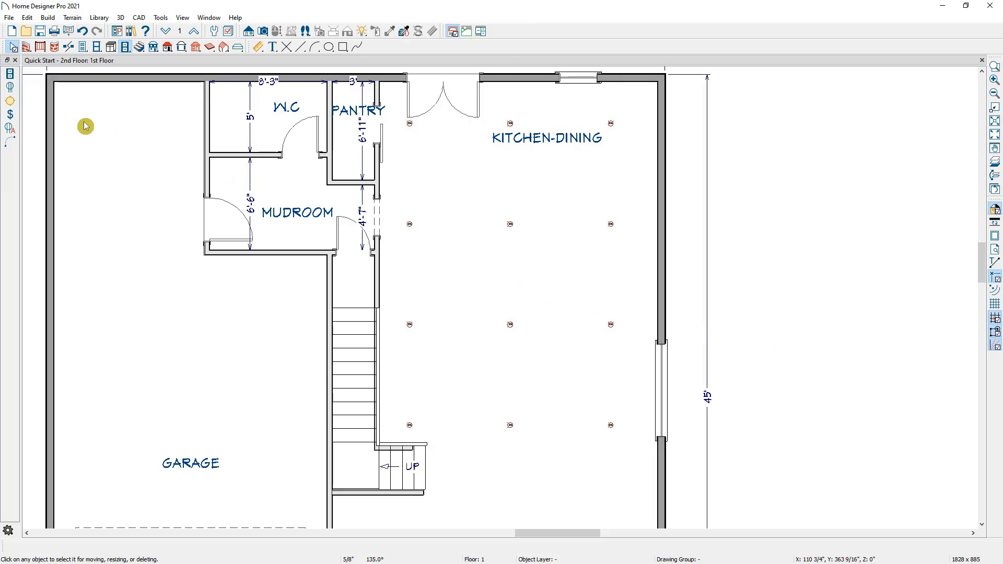
Step: Place a switch beside the kitchen-dining double doors and wire it to the three nearest ceiling lights, adjusting the switch's connection arc
click(9, 115)
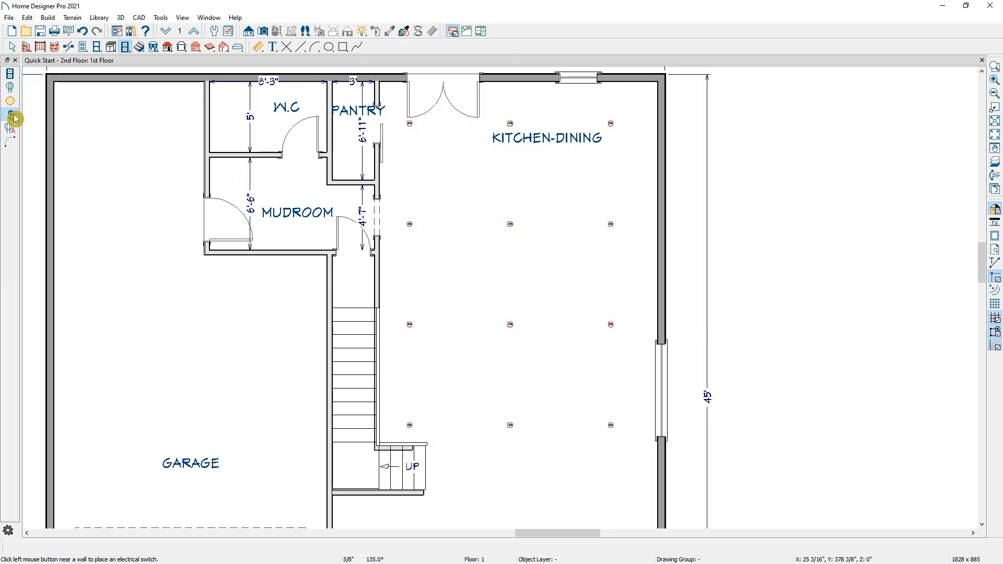
click(492, 88)
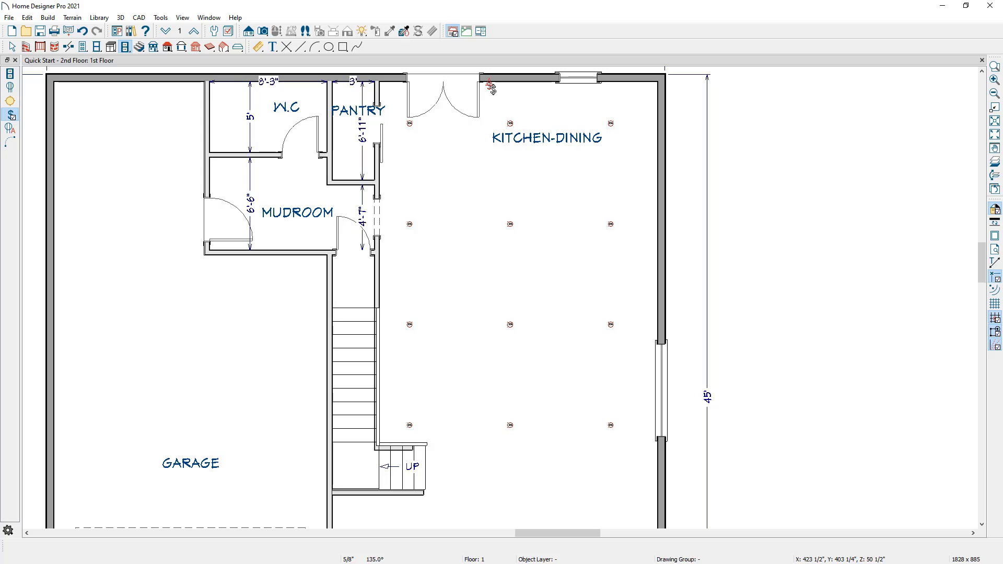
click(36, 138)
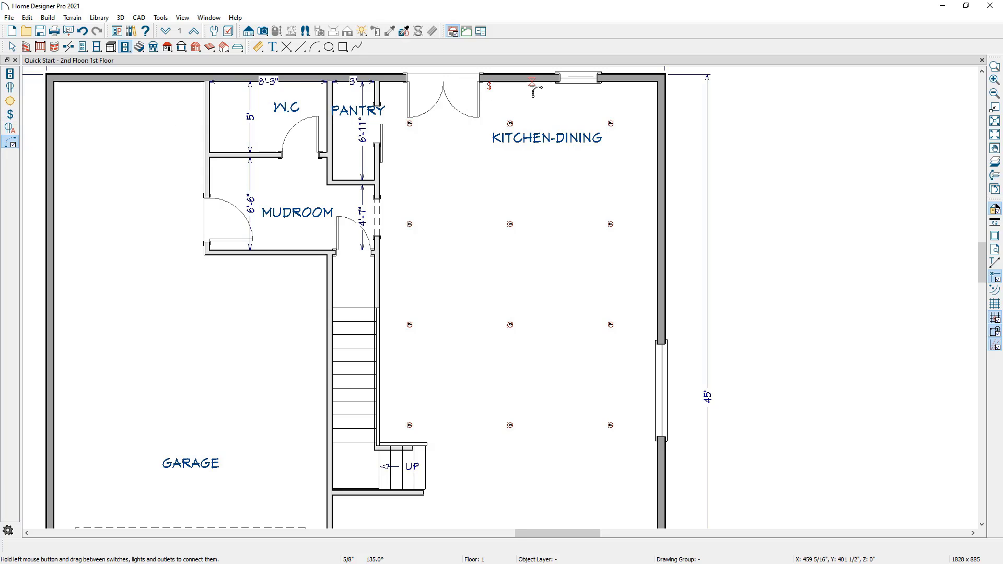
scroll(515, 82, up, 5)
drag(445, 97, 795, 202)
drag(456, 162, 299, 106)
click(352, 202)
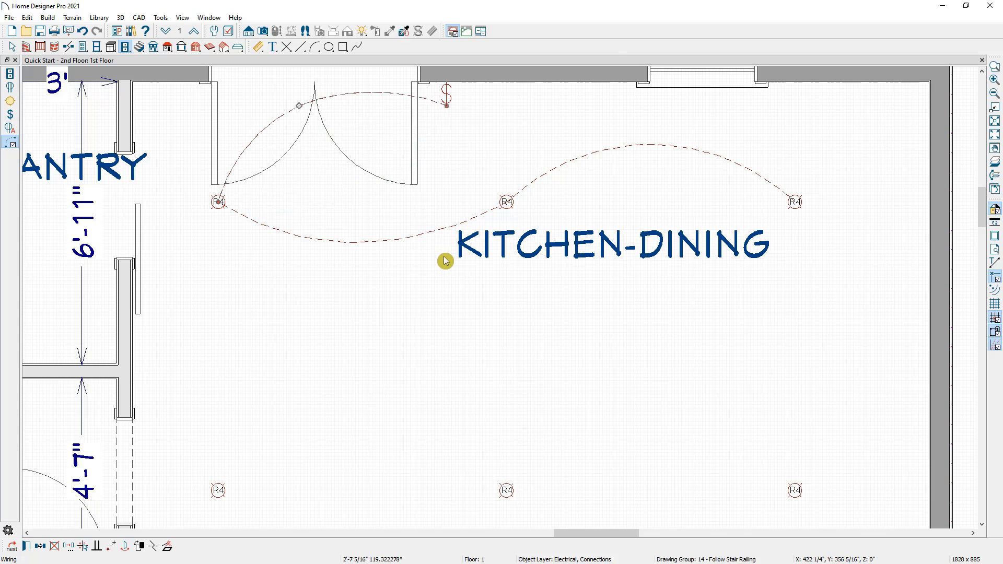
scroll(446, 260, down, 2)
scroll(446, 262, down, 2)
middle_drag(477, 291, 494, 238)
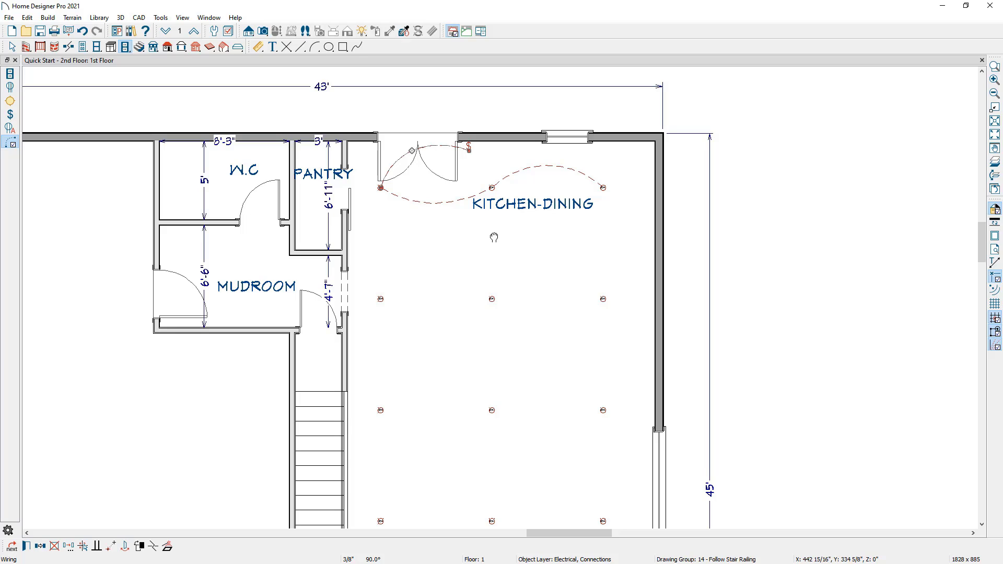
Step: Automatically place the electrical outlets in the mudroom and the kitchen-dining room
click(13, 132)
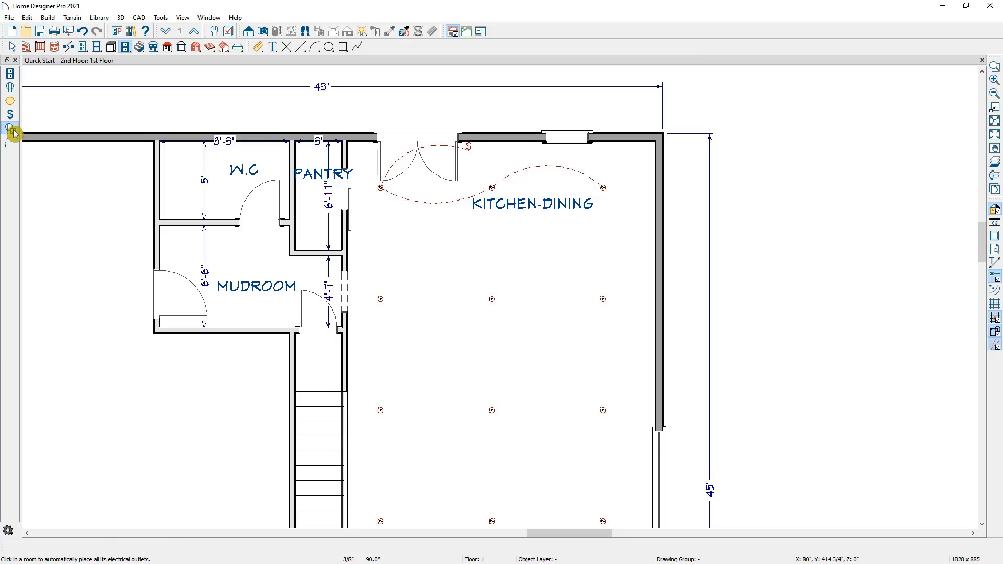
click(238, 263)
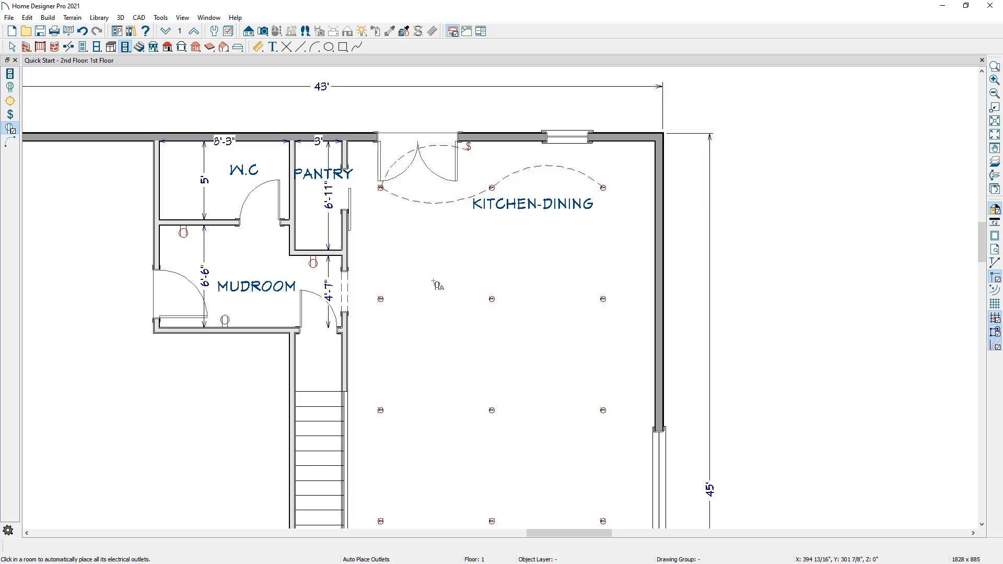
click(553, 265)
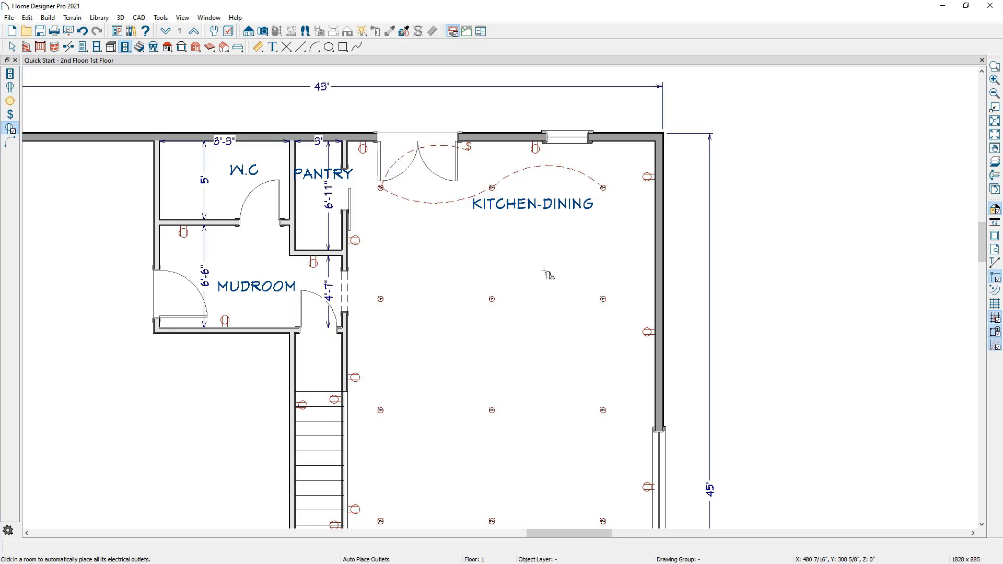
scroll(544, 270, down, 6)
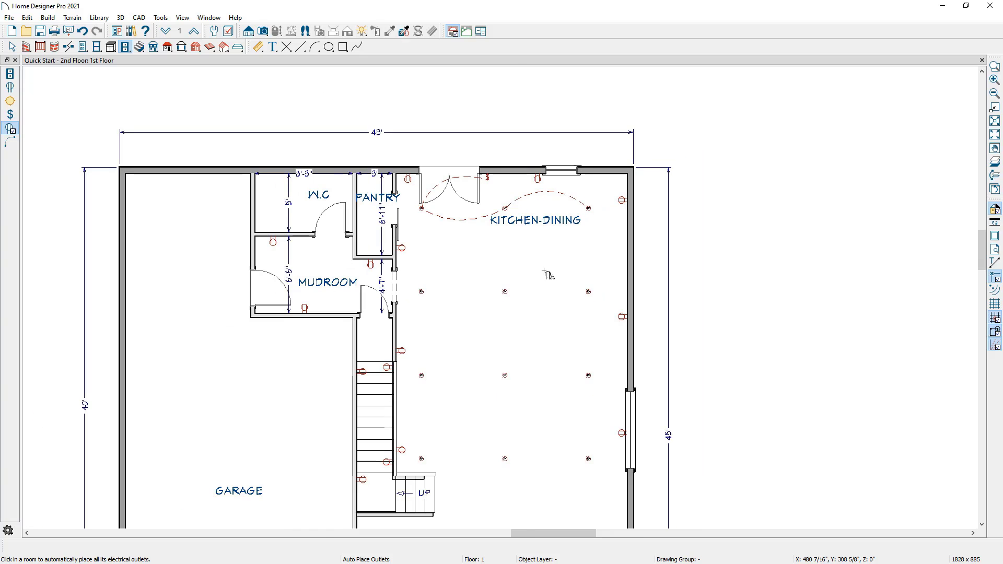
middle_drag(544, 271, 581, 205)
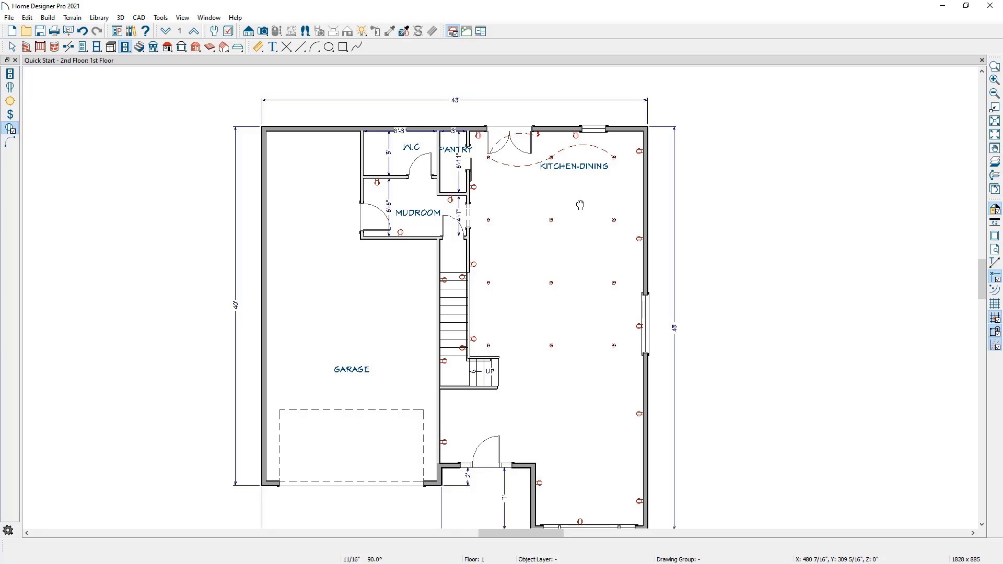
key(space)
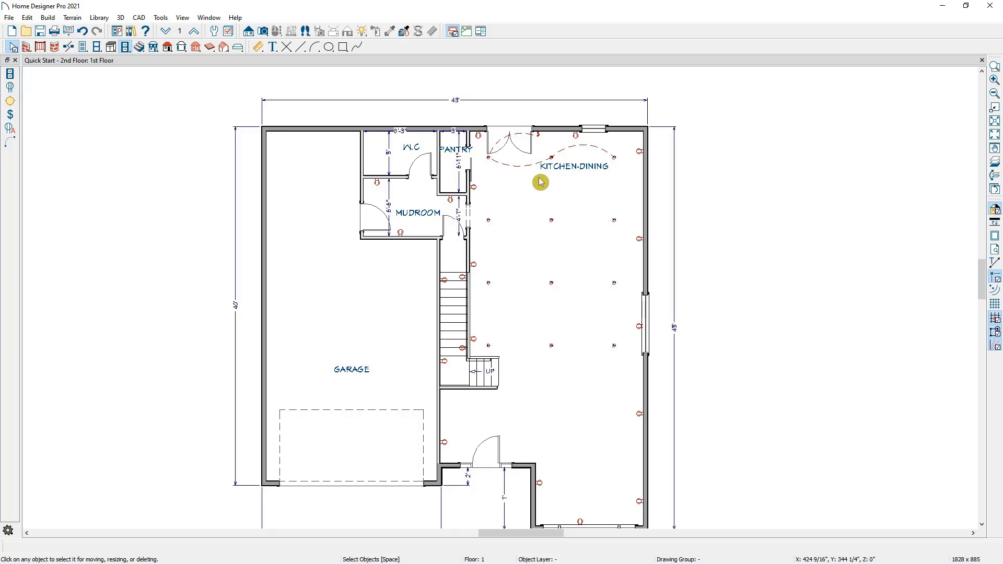
click(158, 18)
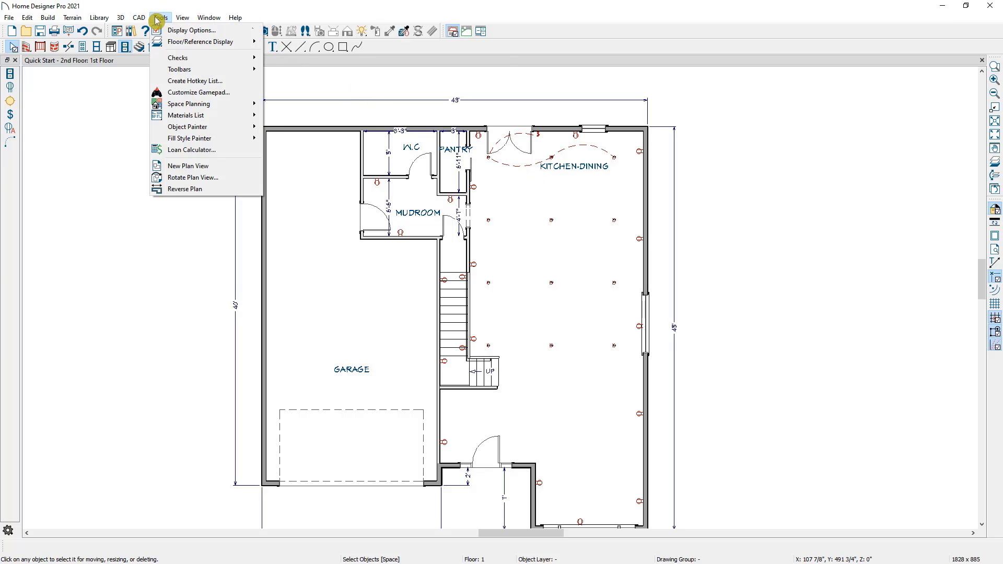
click(269, 13)
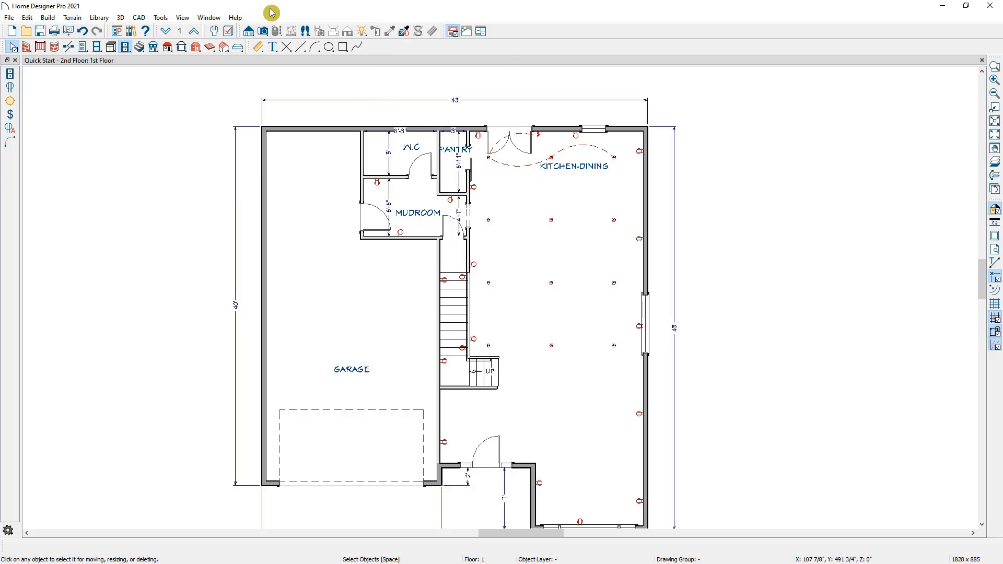
Step: Turn off display of the Electrical, Electrical Connections, Dimensions Automatic and Dimensions Manual layers in the working layer set
click(228, 33)
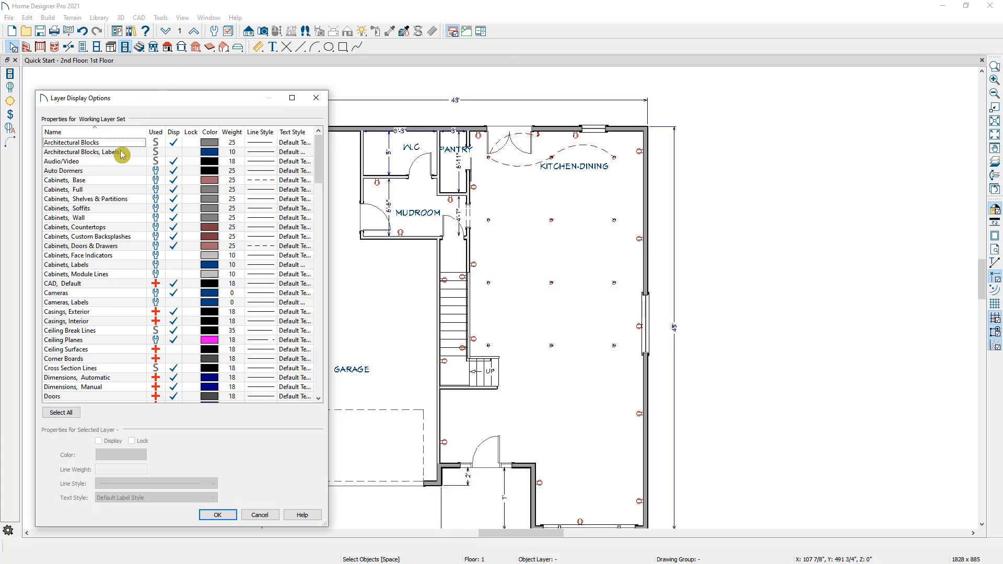
scroll(170, 288, down, 7)
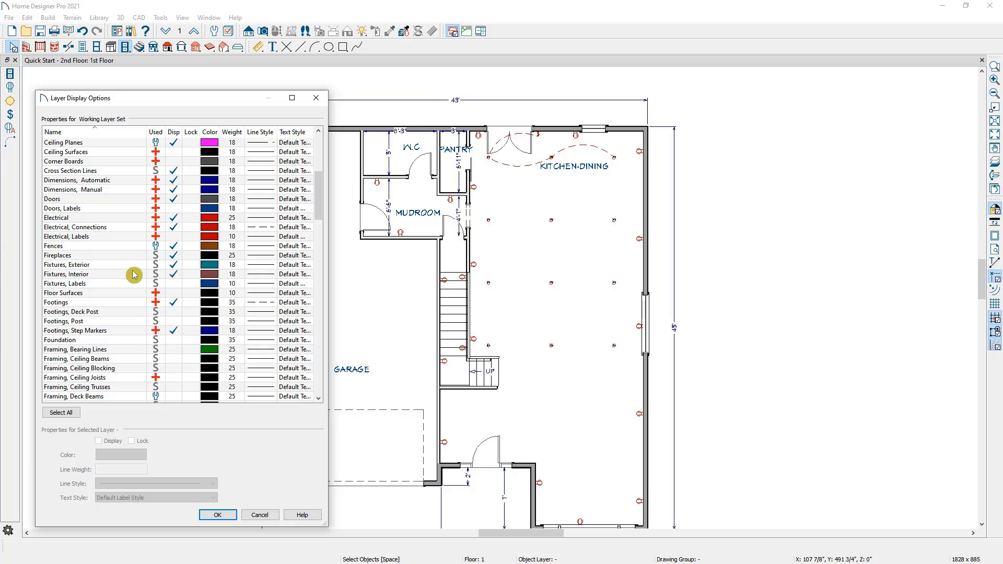
click(177, 218)
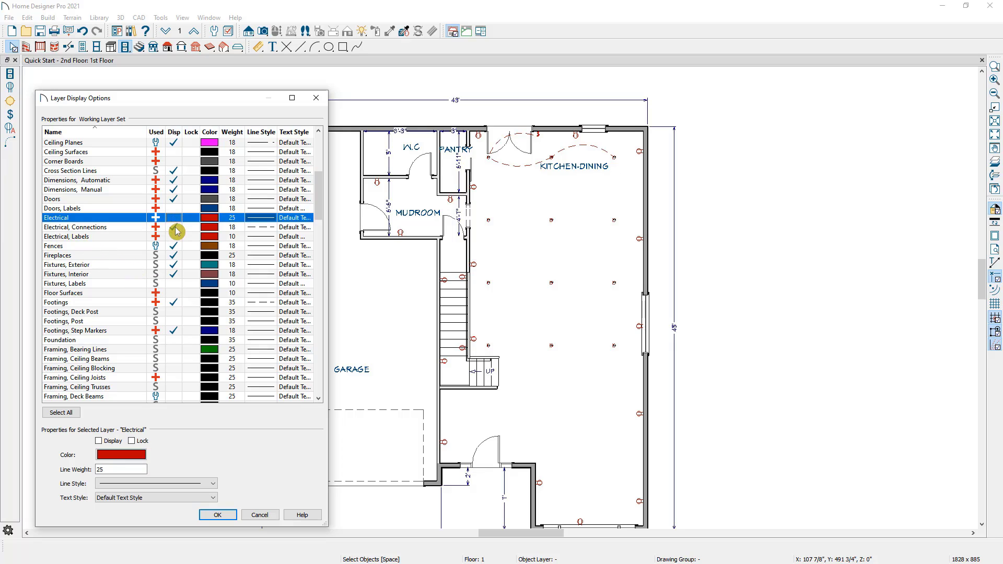
click(176, 227)
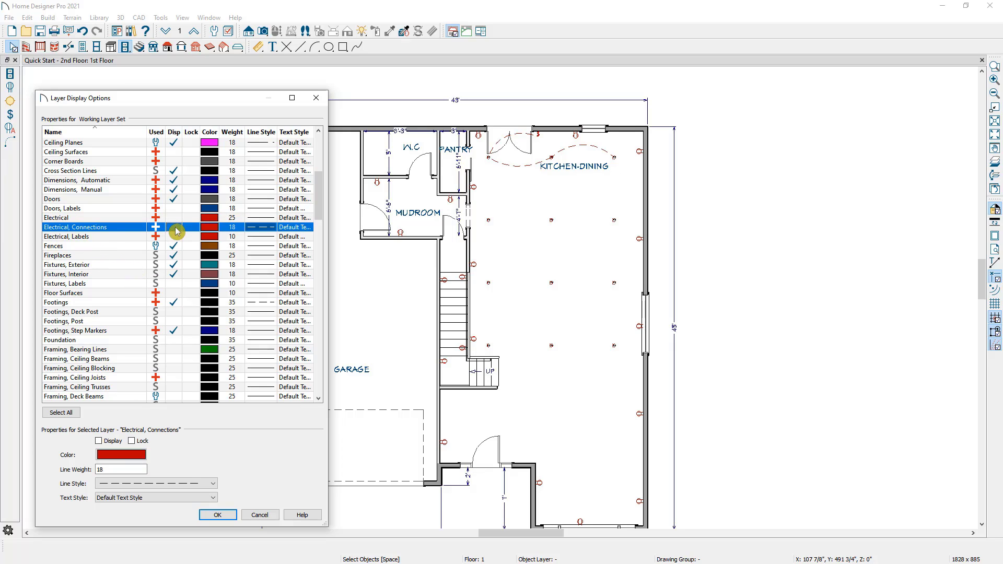
click(175, 180)
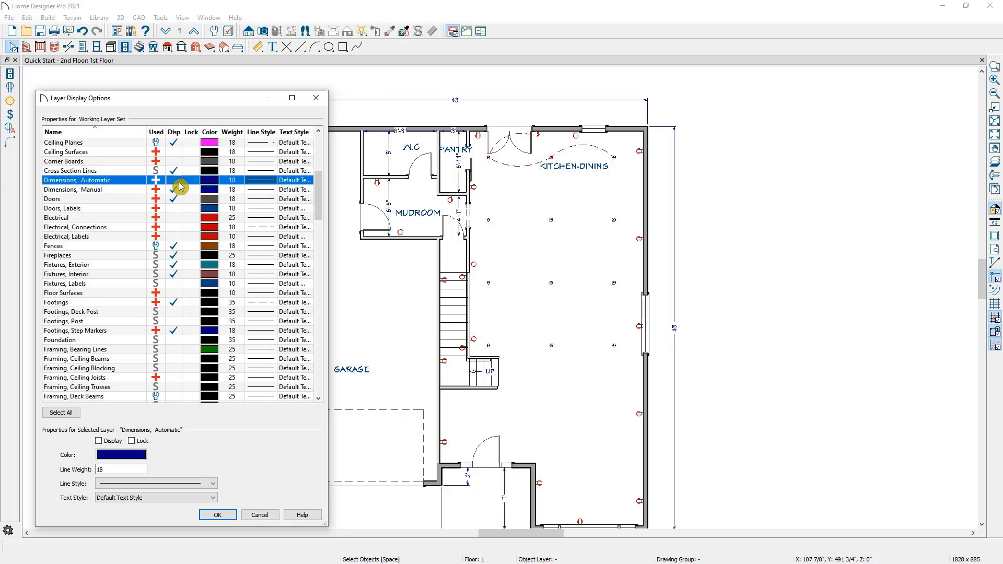
click(177, 192)
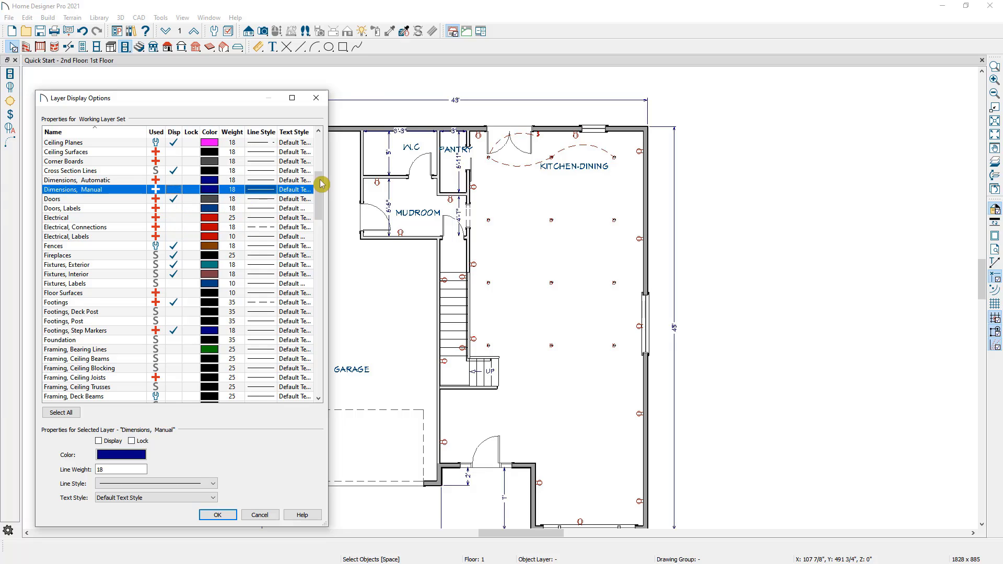
Step: Hide the Room Labels layer, show the Roof Planes layer and apply the layer display changes
drag(320, 193, 320, 300)
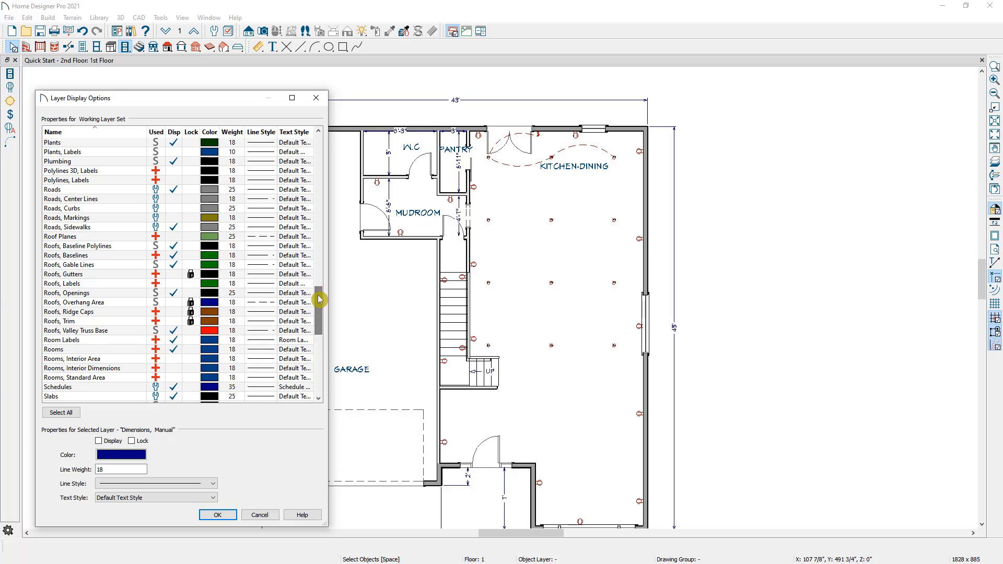
click(177, 342)
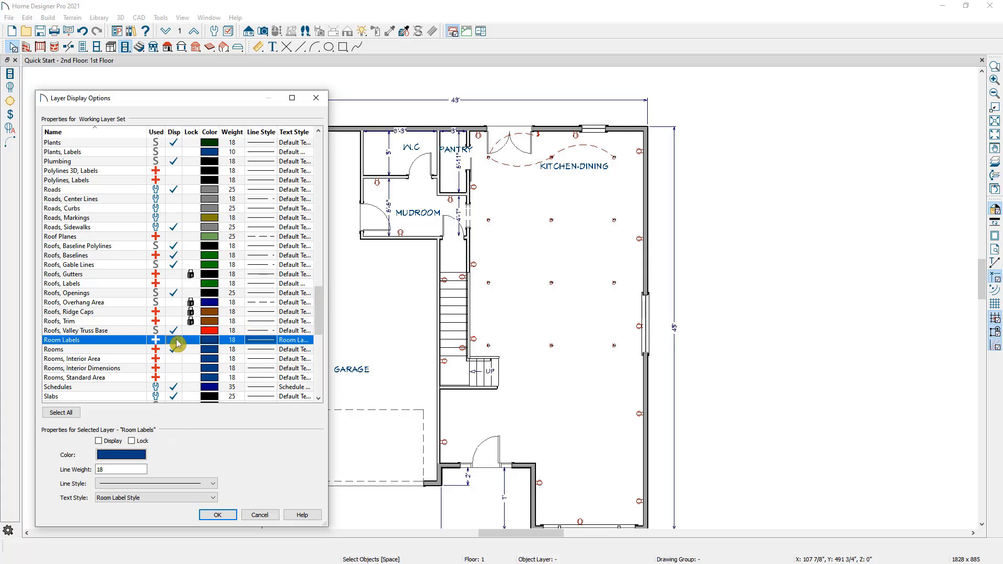
click(173, 237)
click(135, 285)
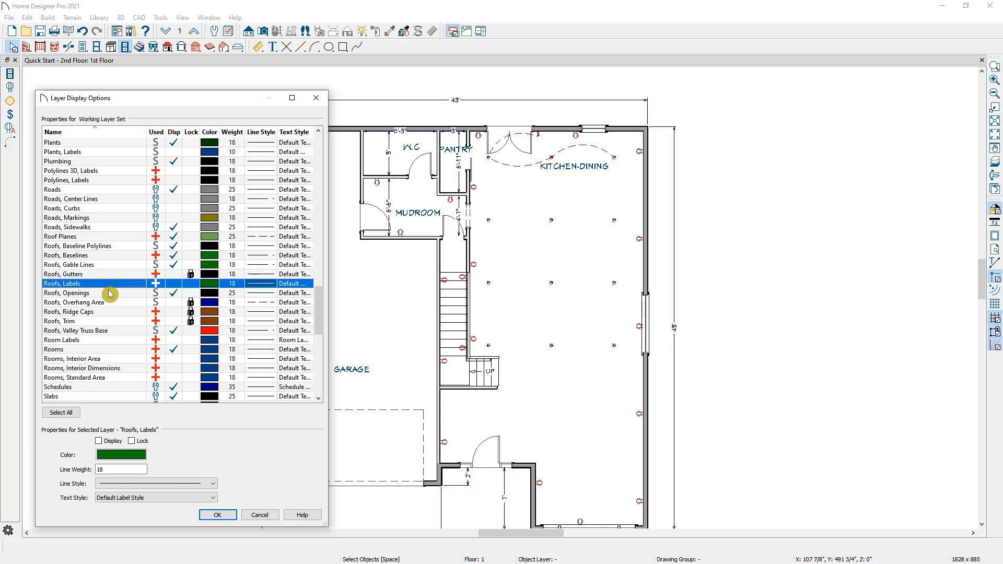
click(217, 515)
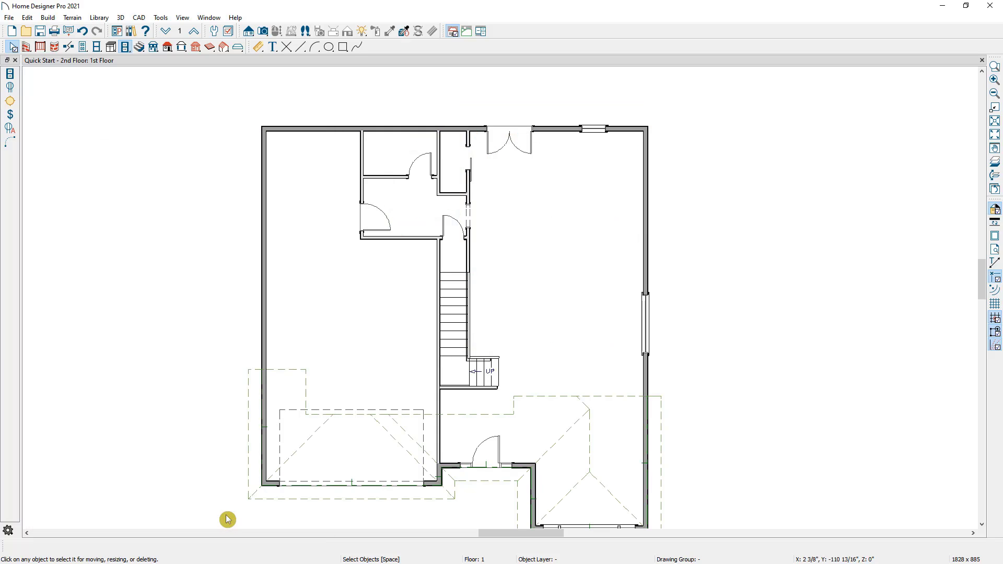
Step: Create a perspective full overview of the house and orbit it to face the front elevation
scroll(238, 500, down, 1)
scroll(238, 500, down, 1)
middle_drag(237, 500, 220, 459)
scroll(220, 459, up, 1)
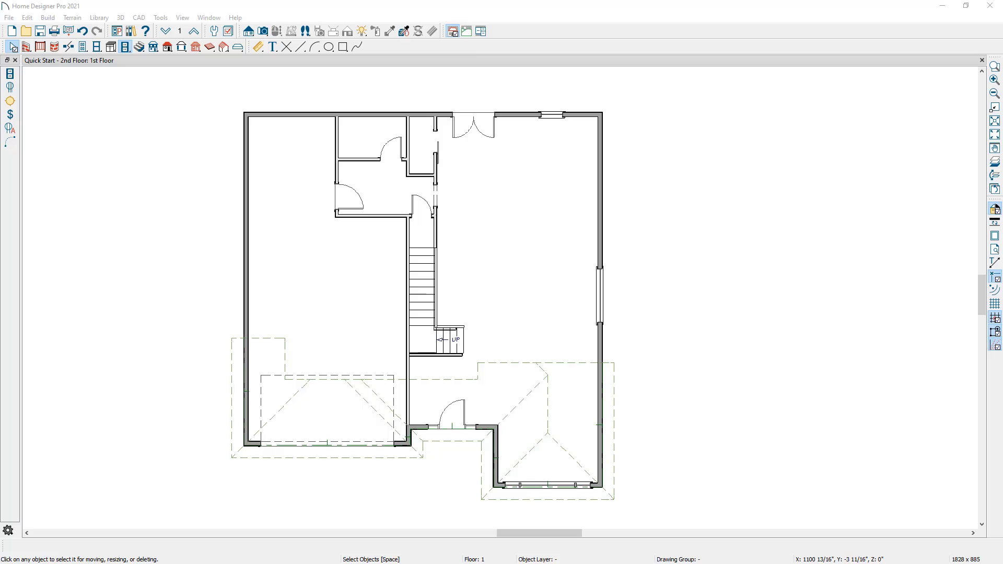
click(264, 33)
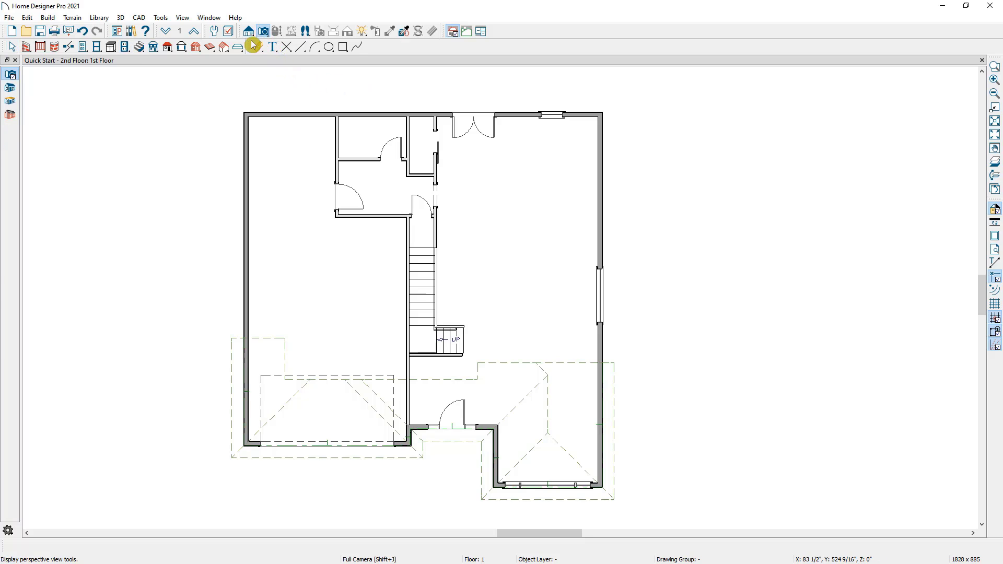
click(11, 88)
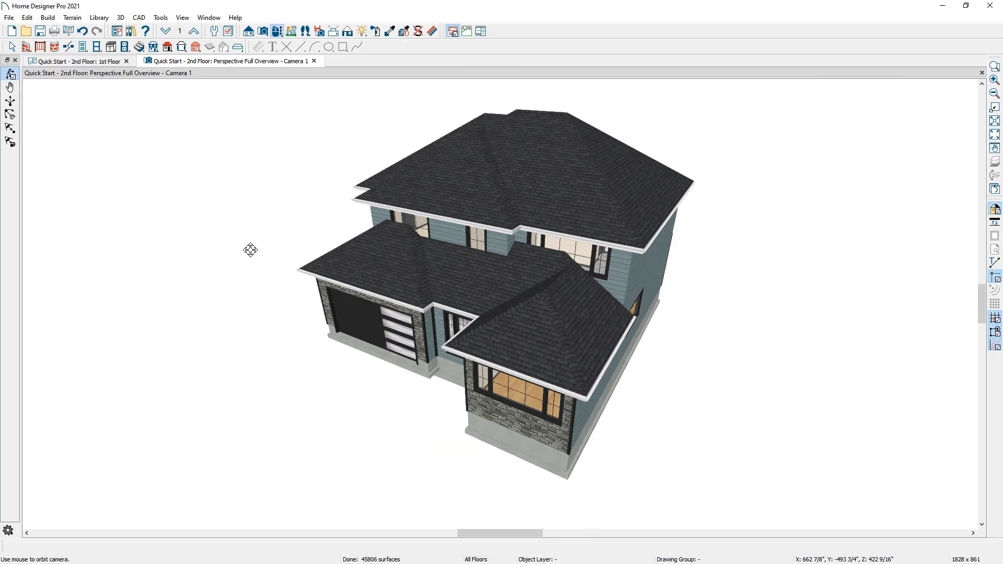
drag(299, 243, 315, 209)
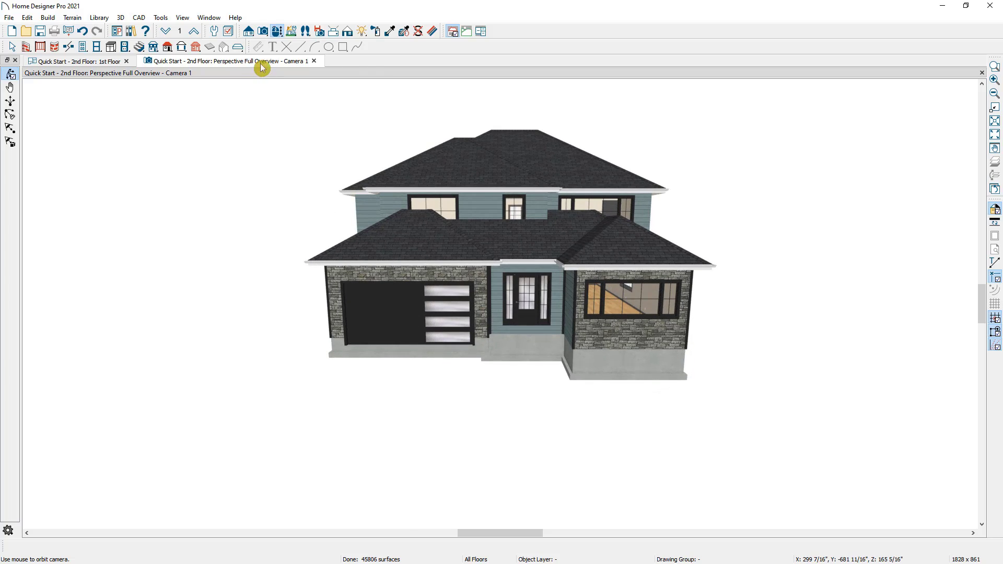
Step: Arrange the overview camera view side by side with the first-floor plan, fitting the plan in its pane
drag(260, 64, 849, 250)
scroll(332, 189, up, 4)
middle_drag(342, 200, 386, 273)
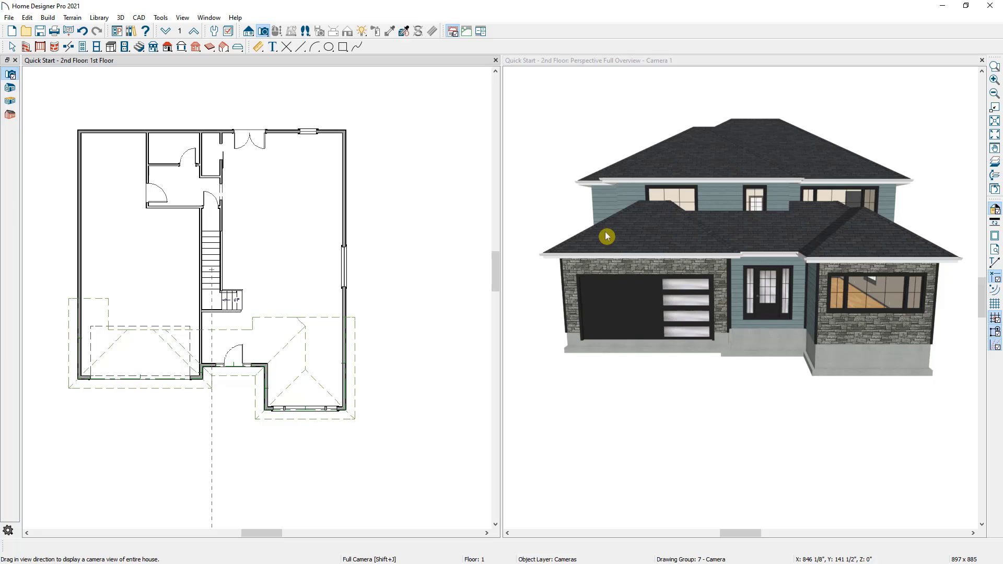
Step: Open the Build Roof settings and set the roof pitch to 6 in 12
click(47, 17)
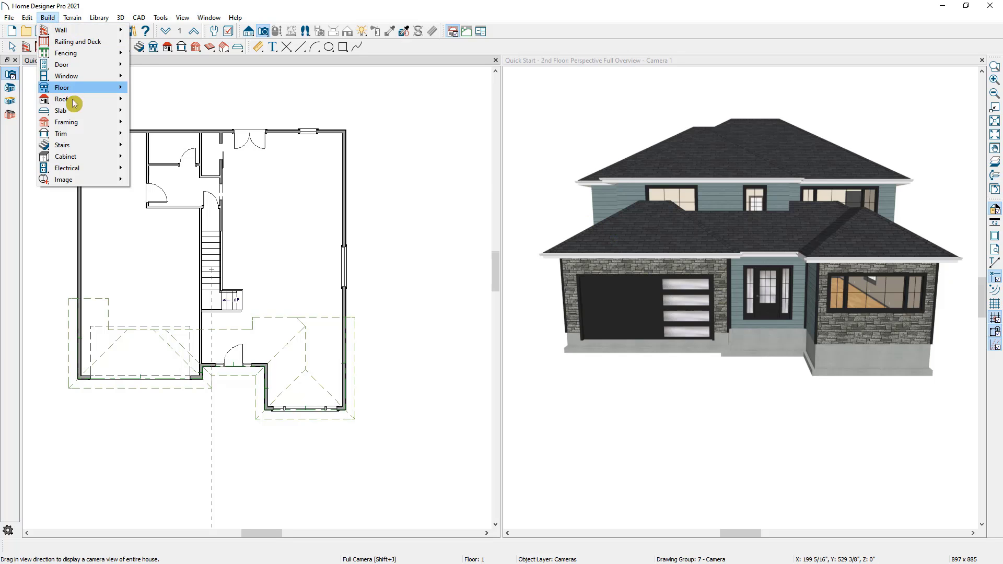
mouse_move(77, 101)
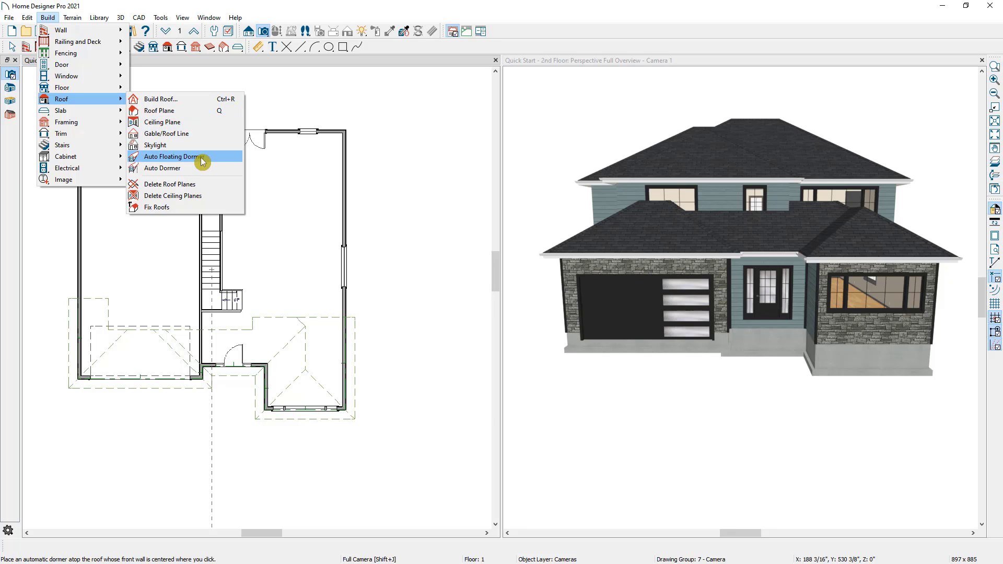
click(188, 105)
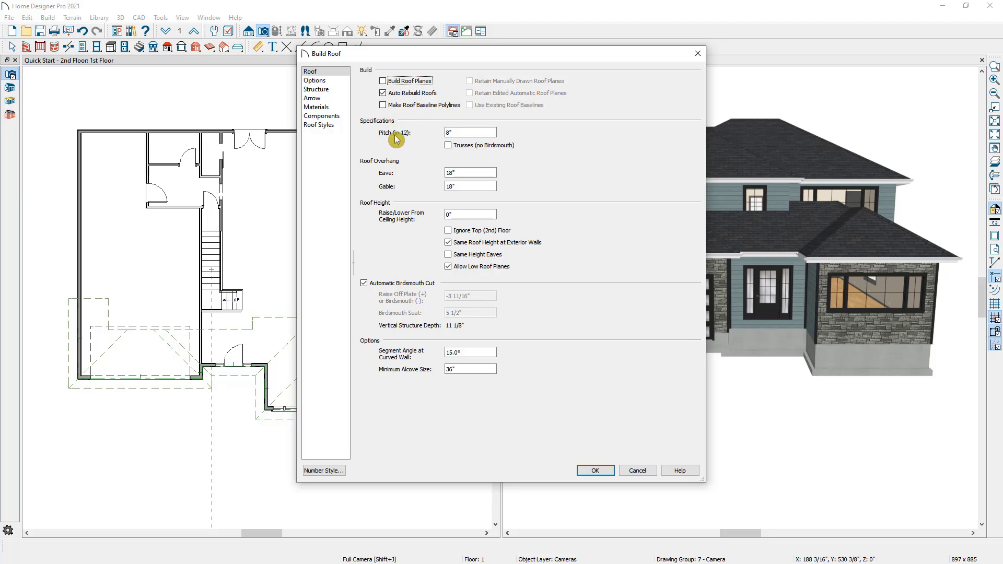
drag(491, 57, 320, 55)
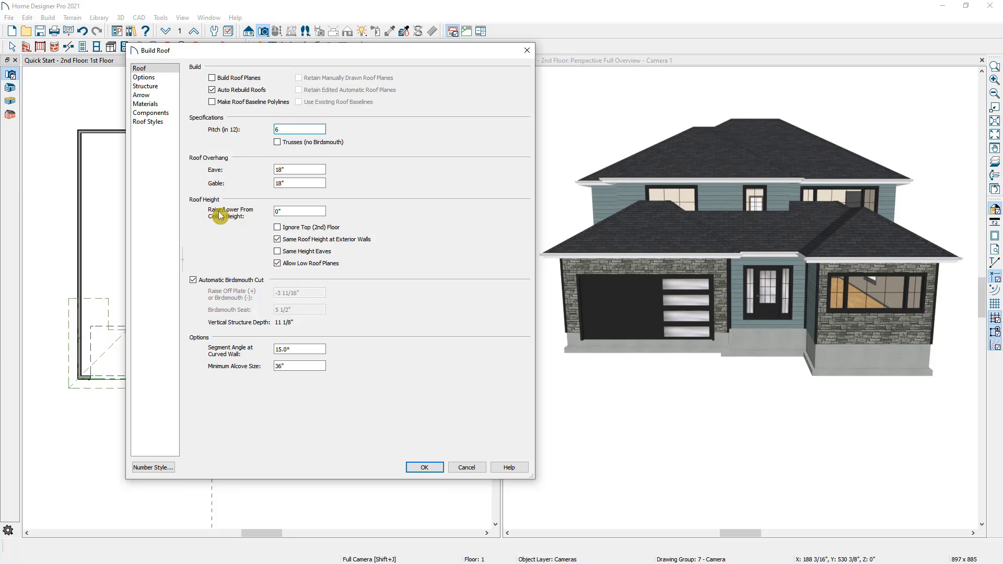
Step: Review the roof's options, structure, arrow, materials and roof style settings, and read the help page on gambrel roofs
click(145, 77)
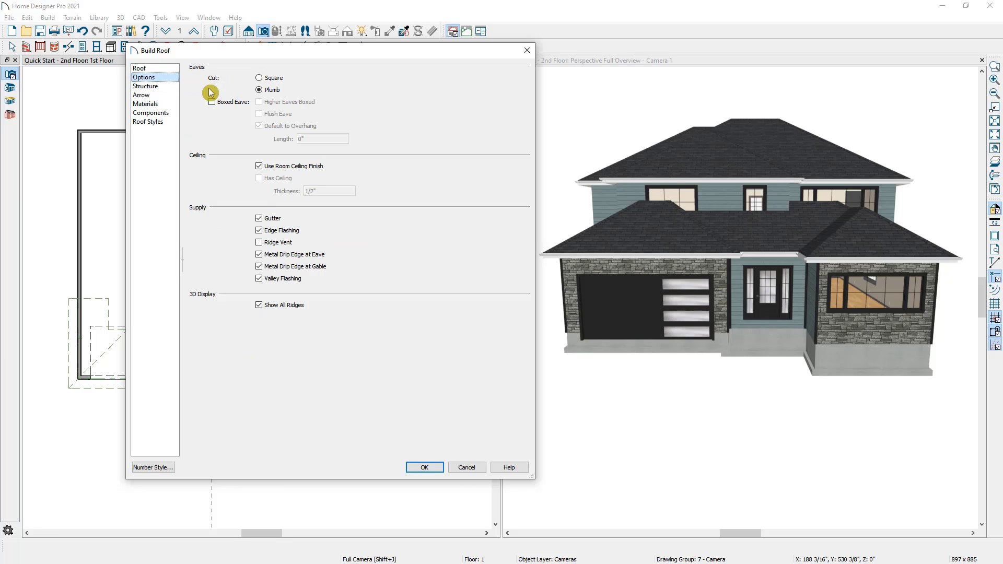
click(164, 90)
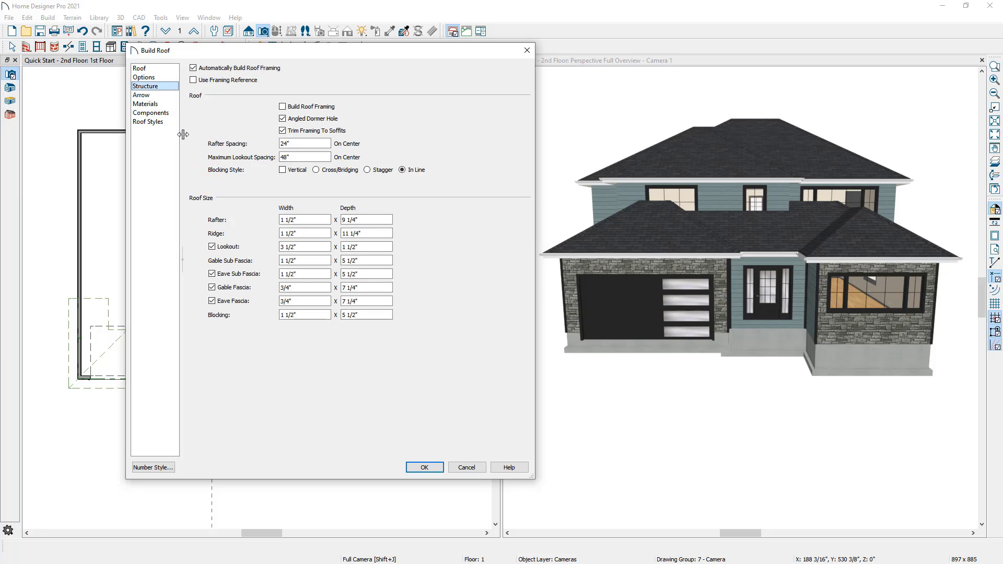
click(168, 96)
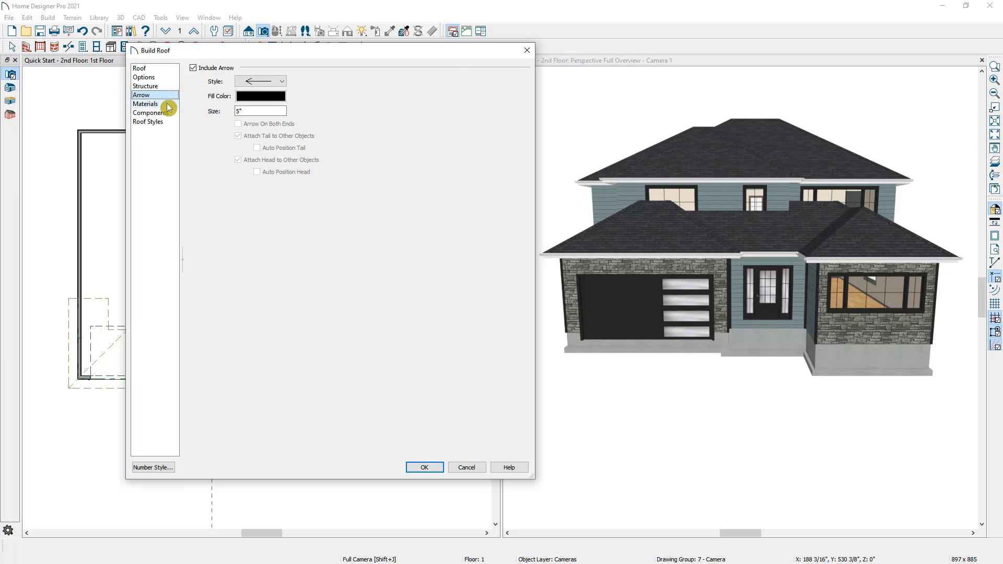
click(166, 103)
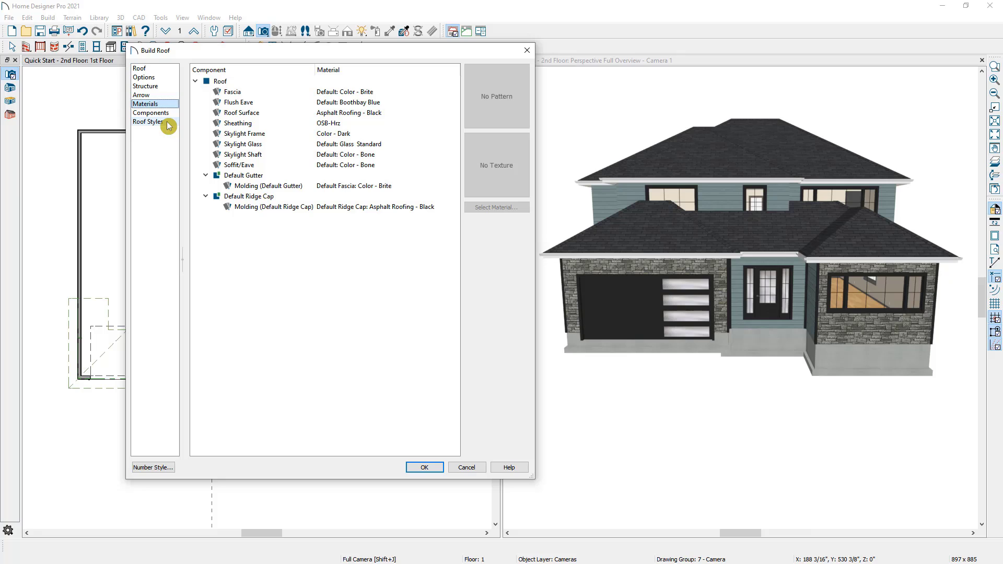
click(167, 123)
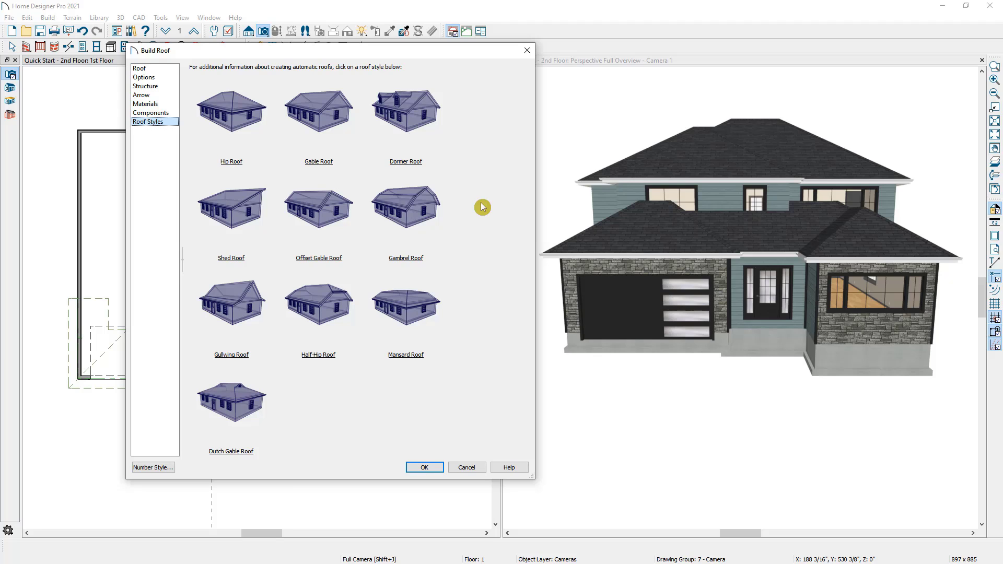
click(434, 212)
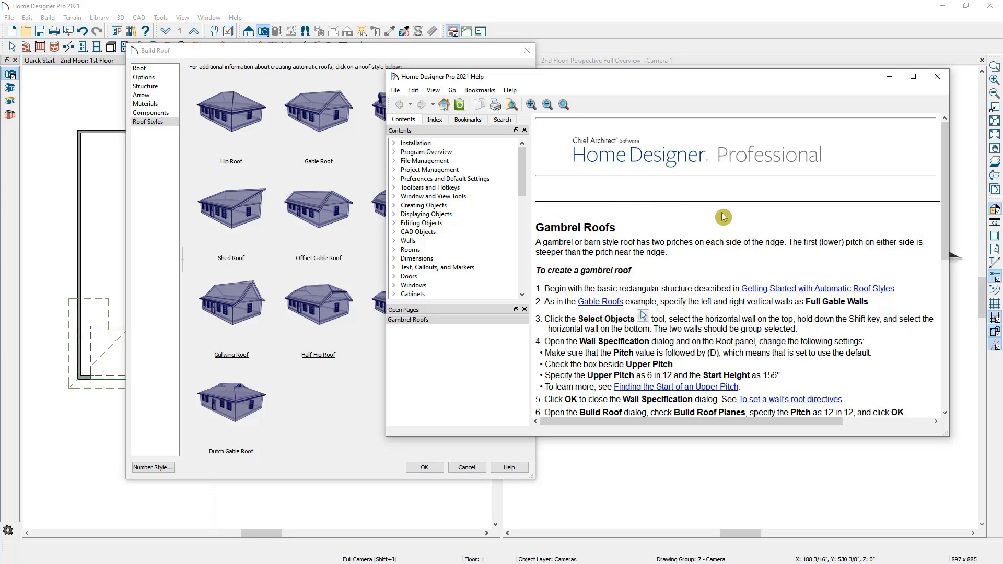
drag(944, 192, 959, 334)
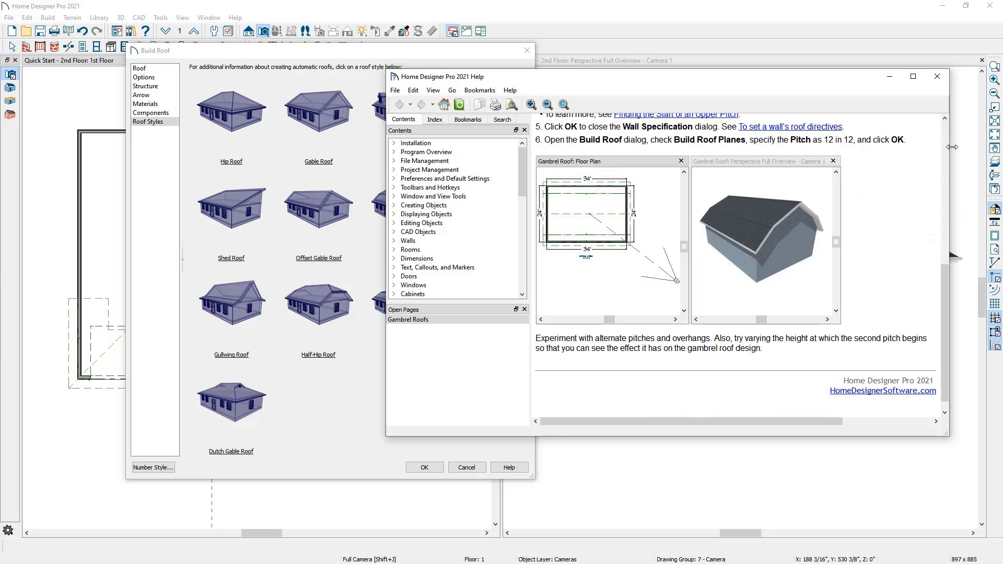
click(937, 76)
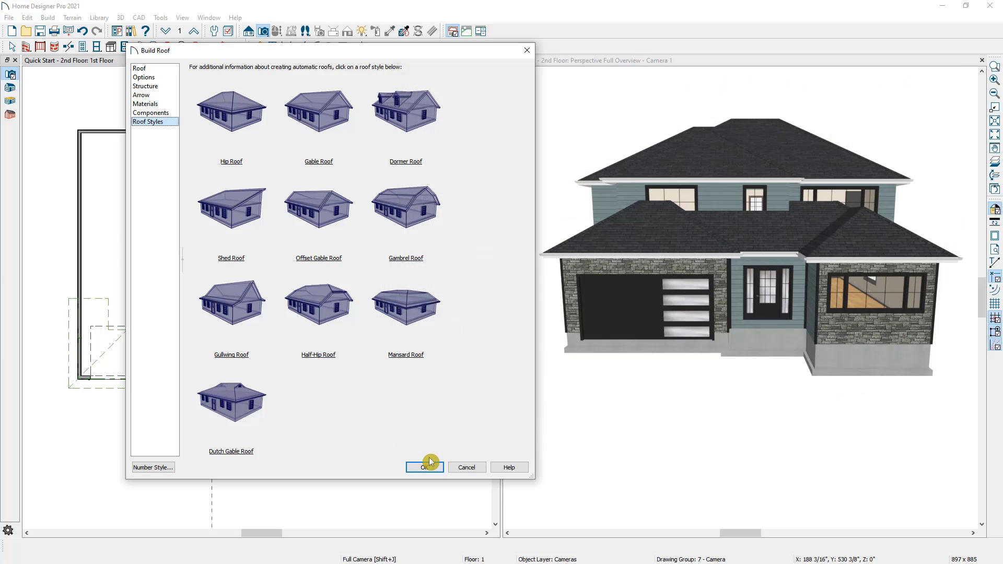
Step: Apply the 6 in 12 roof settings with Auto Rebuild Roofs enabled
click(139, 69)
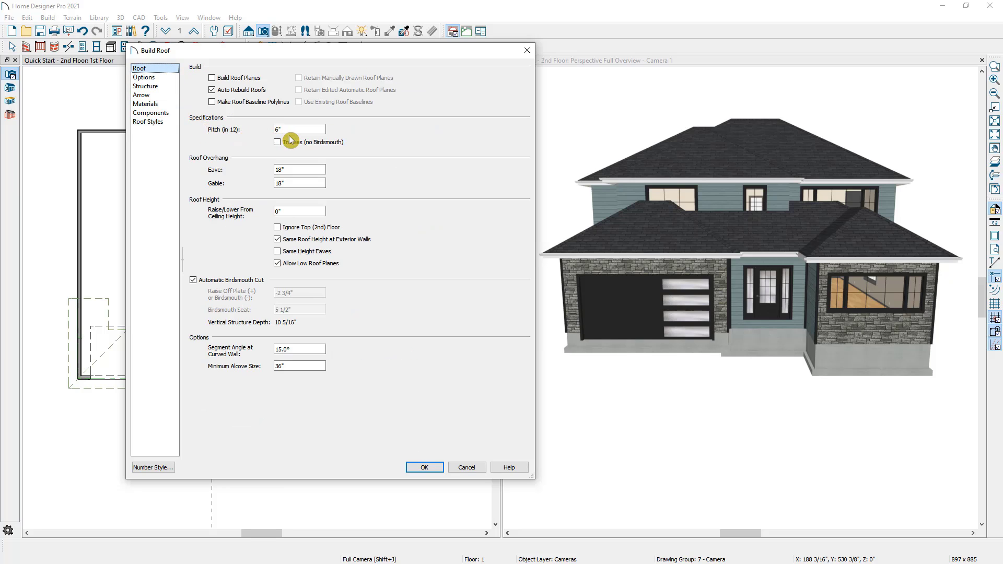
click(425, 468)
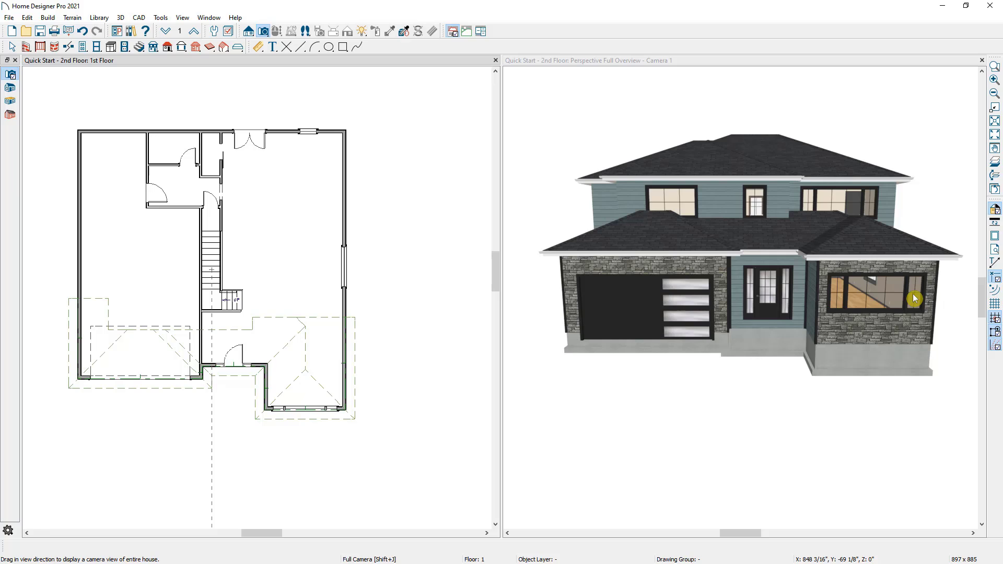
Step: Try a gable over the wide ground-floor front window with a 6 in 12 pitch and 18" overhang, and undo it
click(875, 300)
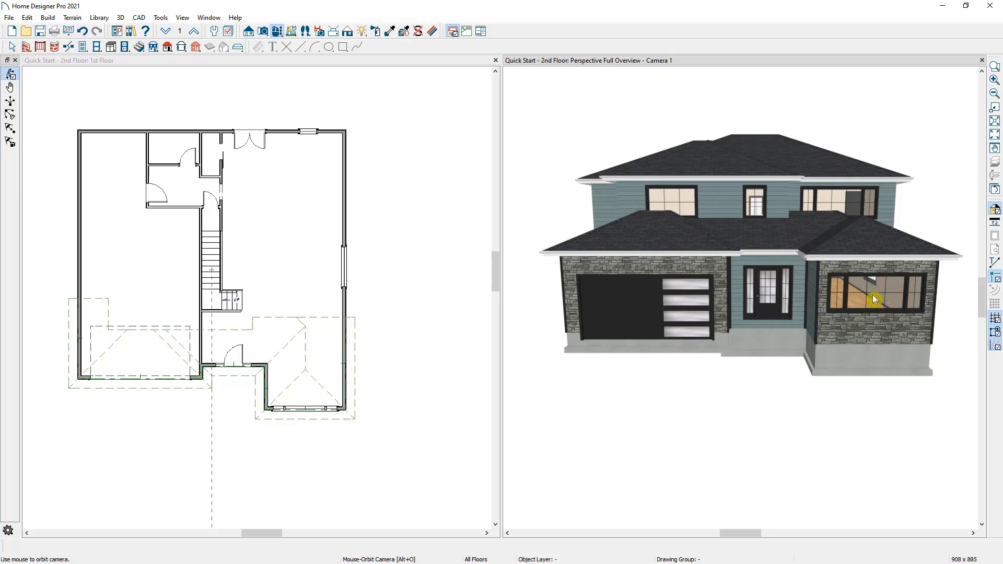
key(space)
click(874, 300)
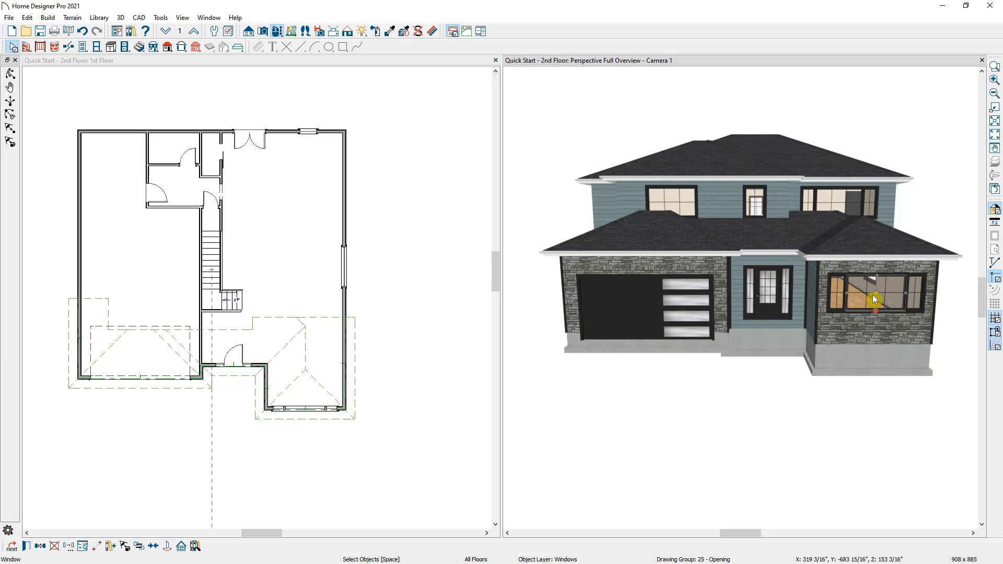
click(183, 547)
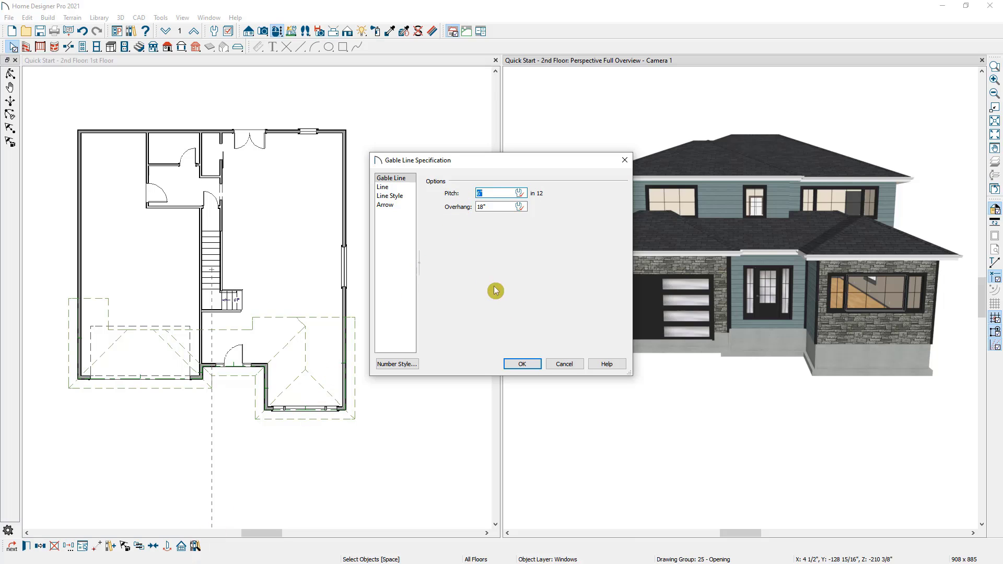
click(522, 365)
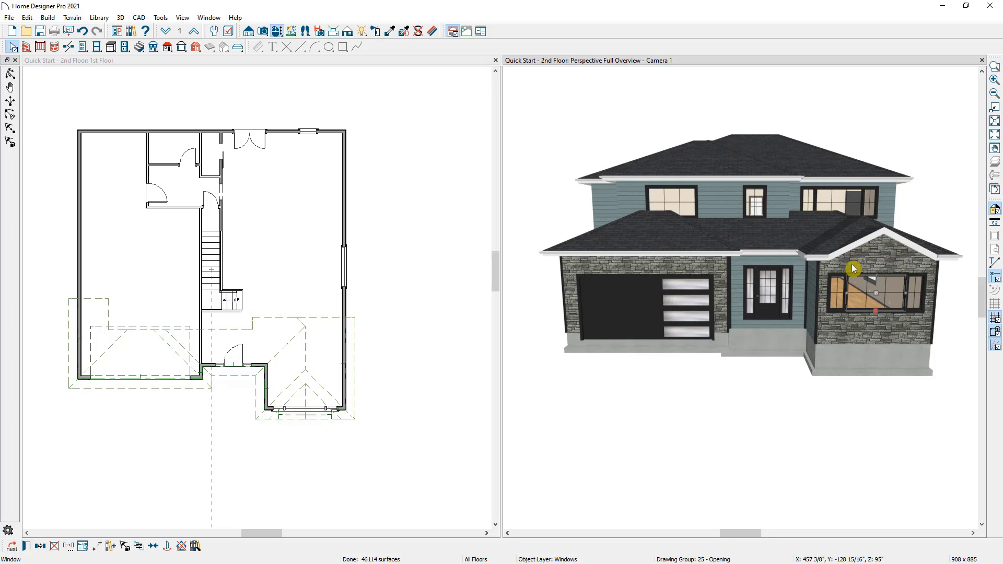
key(Escape)
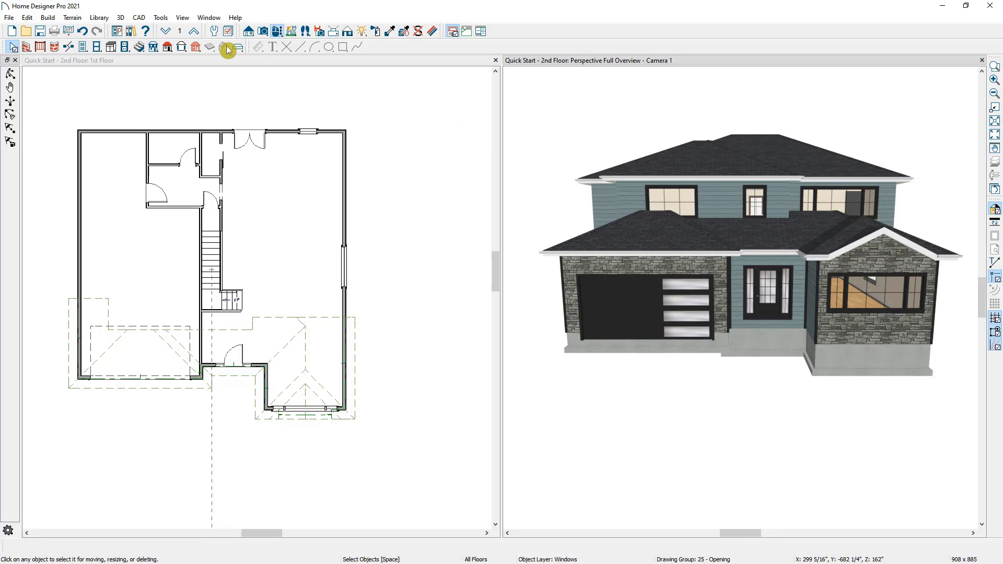
click(82, 32)
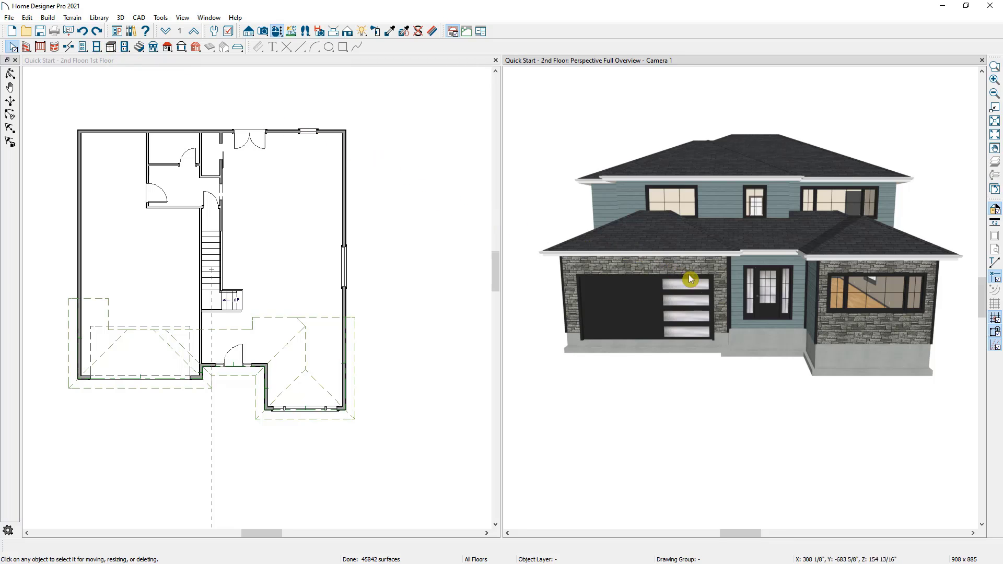
Step: Try a Dutch gable over the ground-floor front wall with the wide window, using a 6 in 12 pitch and 18" overhang
click(874, 341)
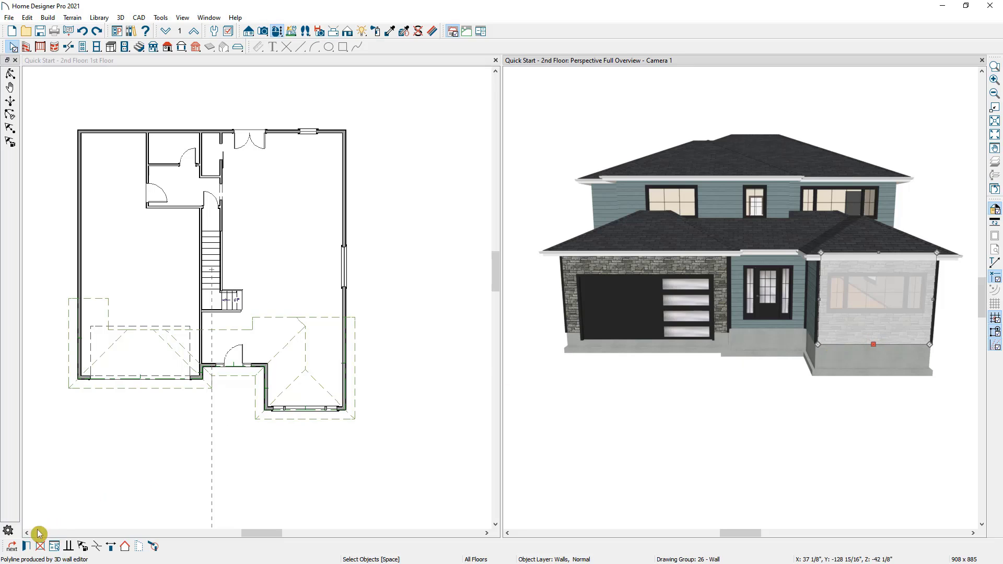
click(26, 549)
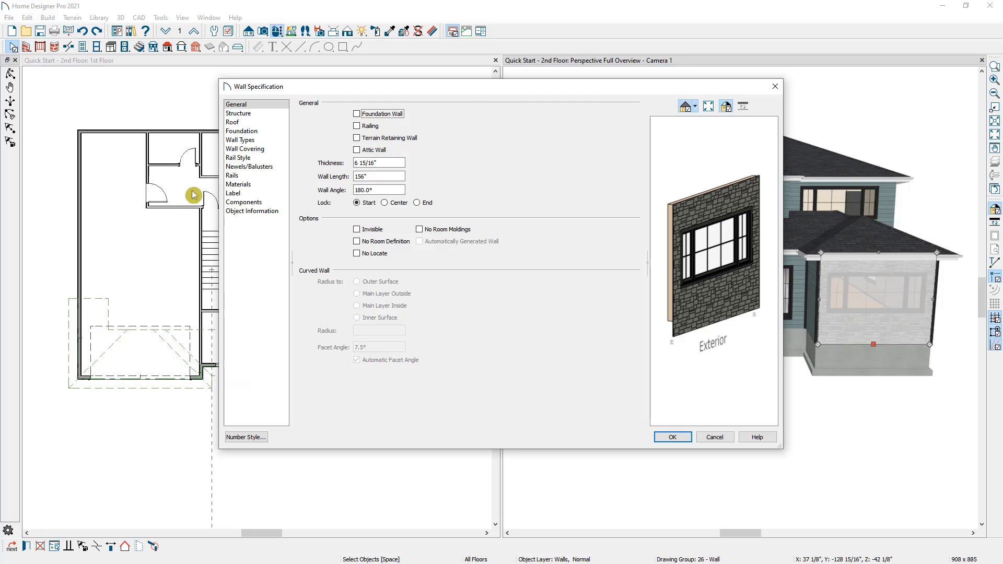
click(242, 123)
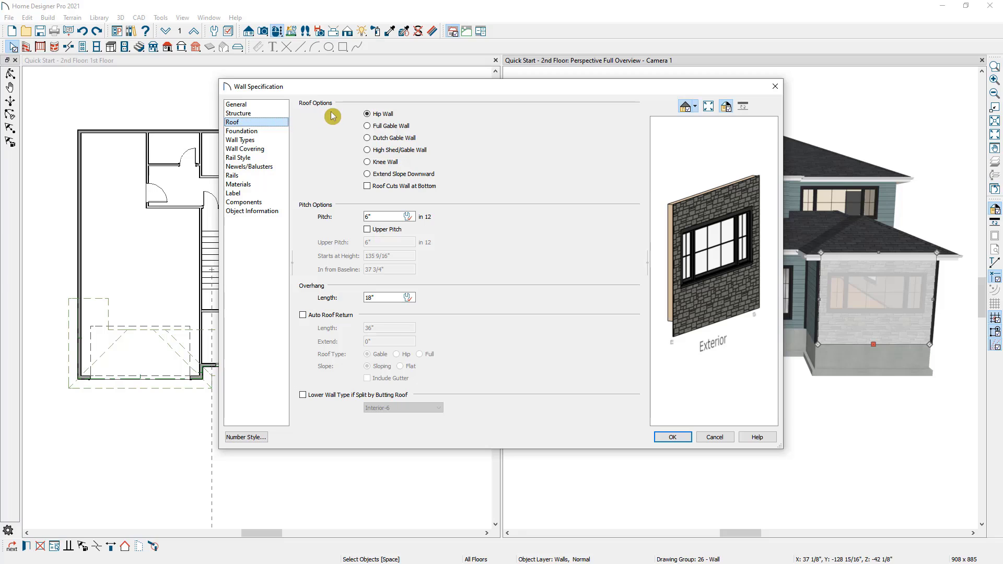
click(394, 142)
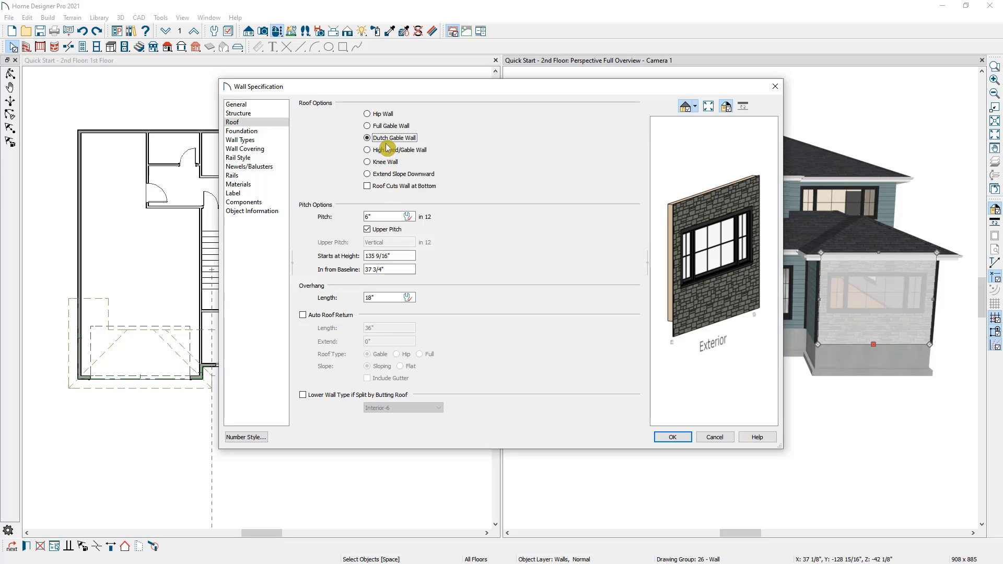
click(671, 438)
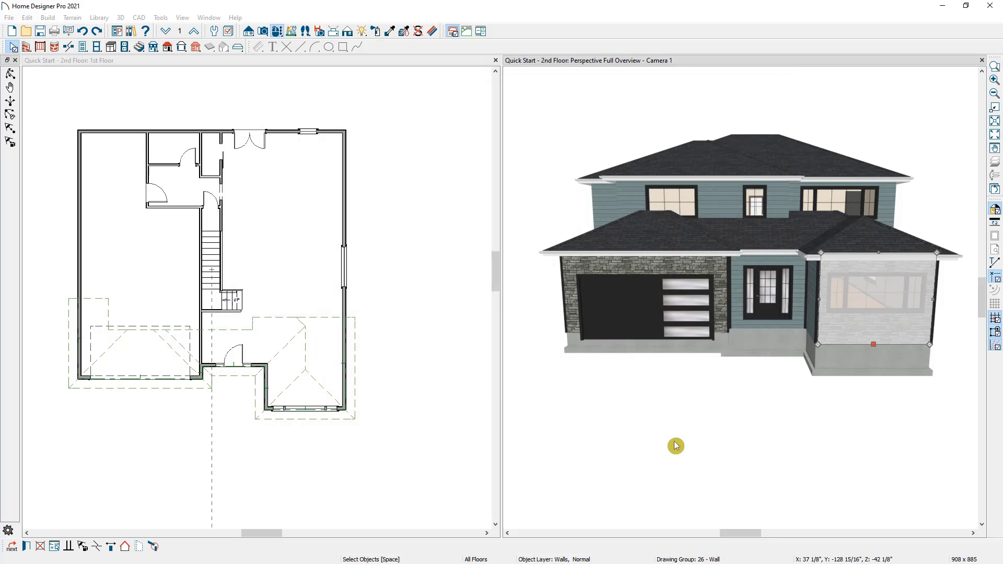
click(685, 456)
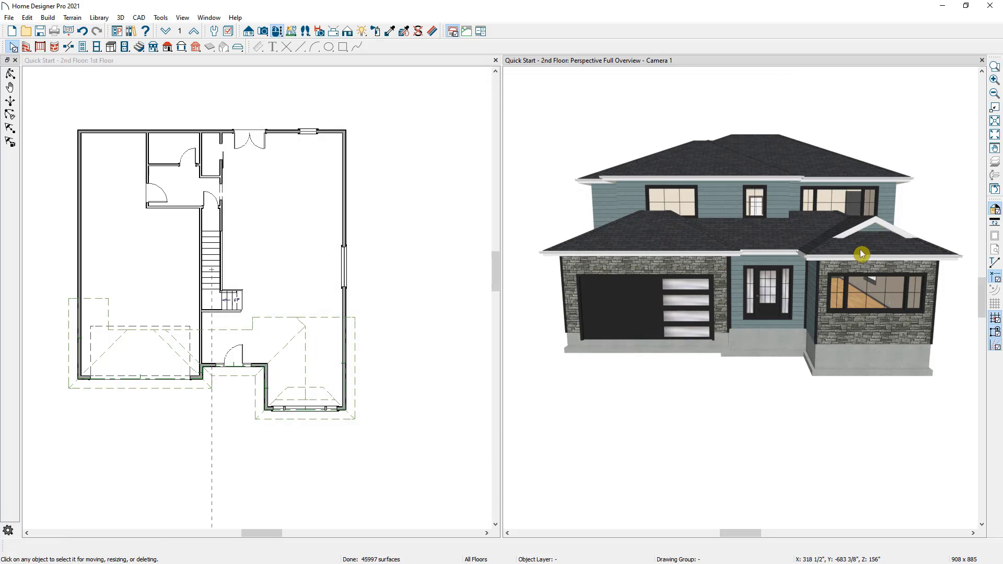
Step: Set the ground-floor front wall with the wide window to Full Gable Wall with an 18" overhang
double_click(881, 335)
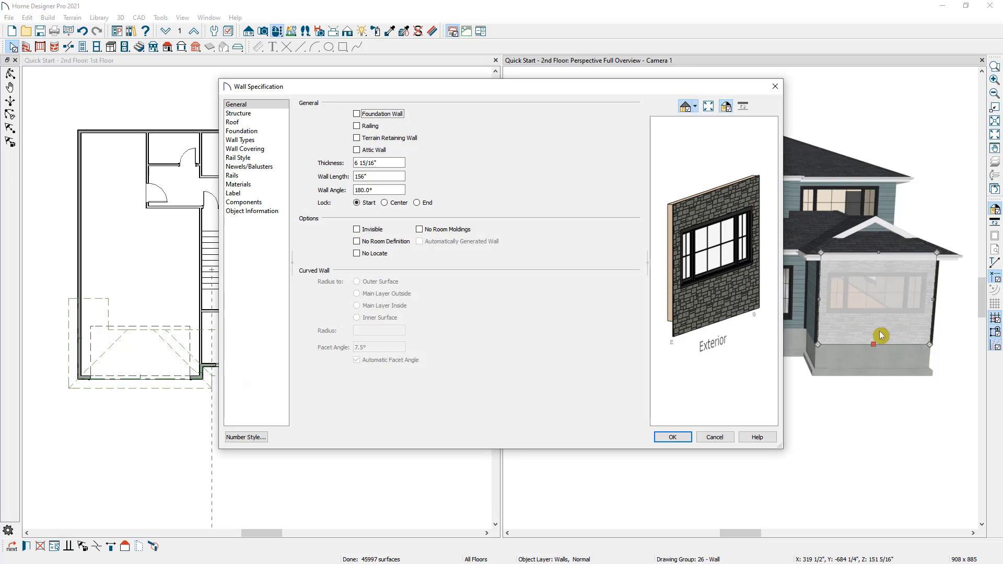
click(276, 125)
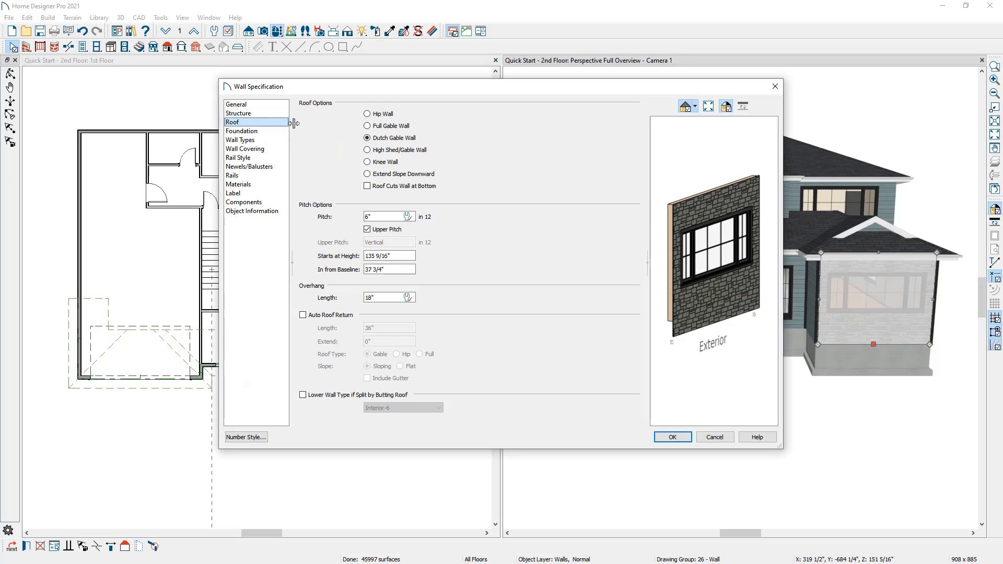
click(379, 128)
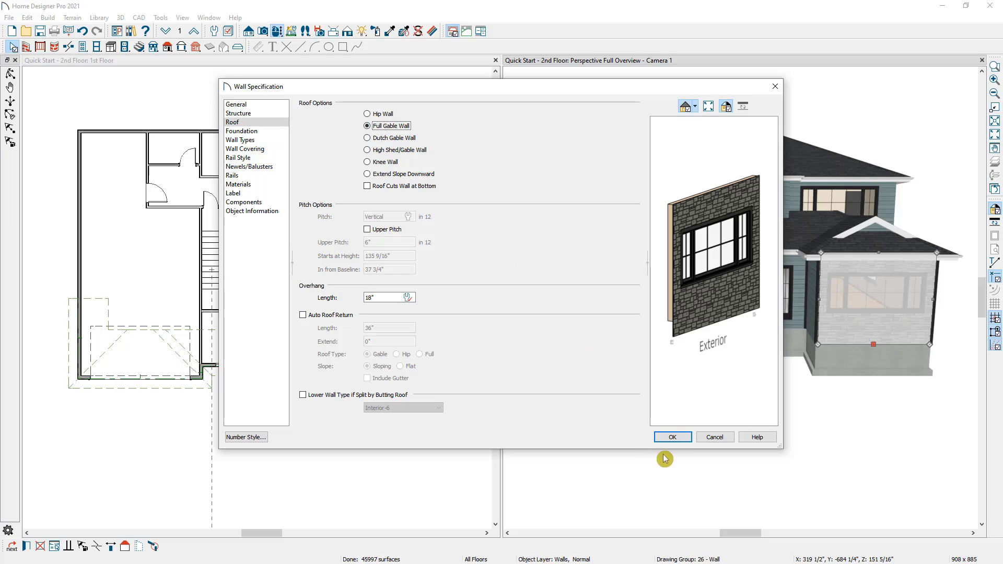
click(673, 437)
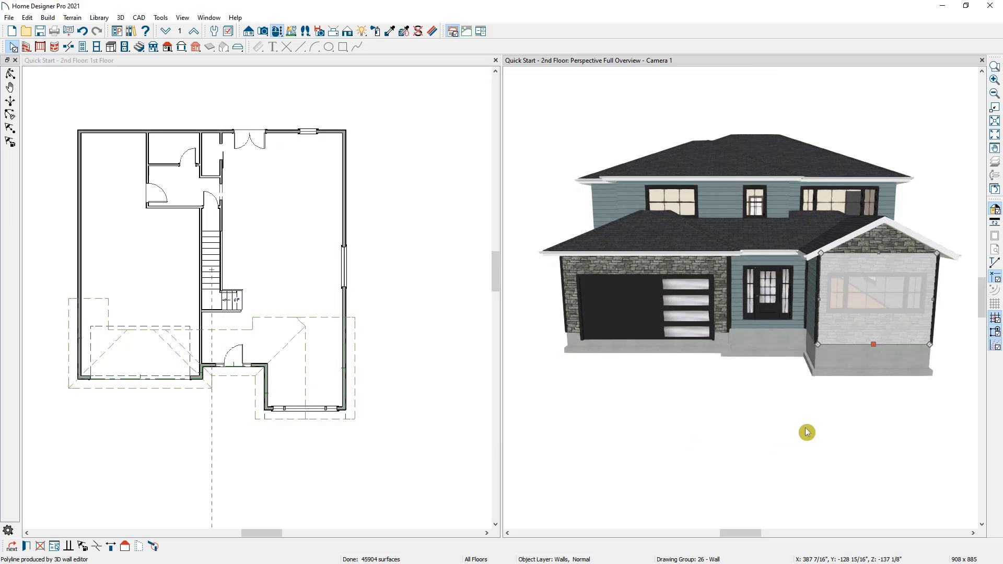
Step: Toggle the same front wall to a hip wall and back to a gable wall
click(917, 337)
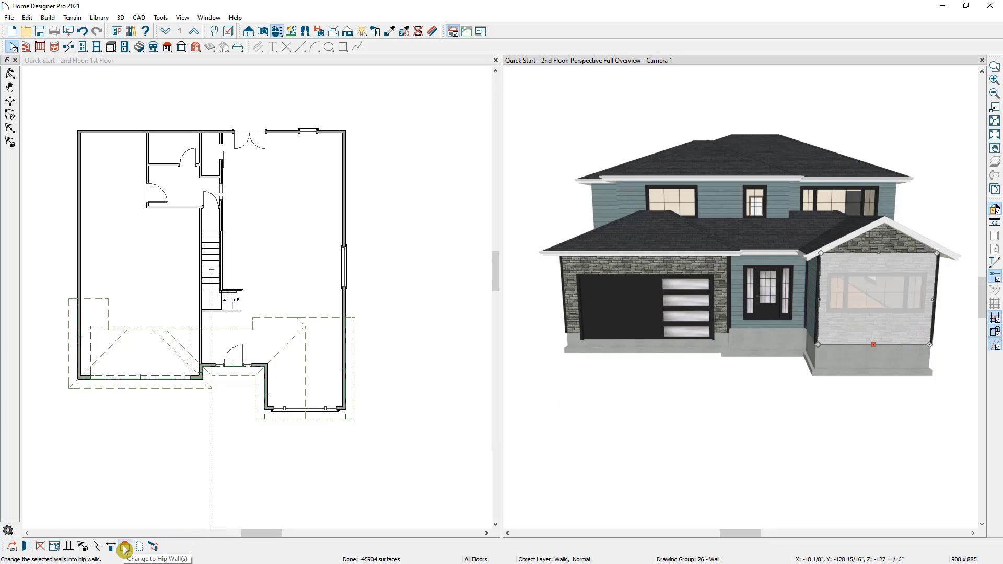
click(125, 548)
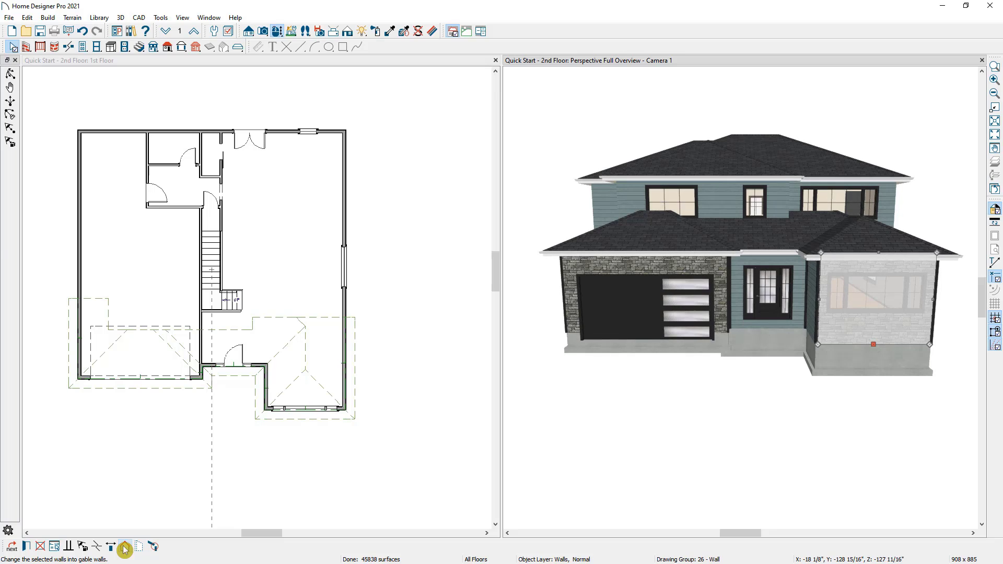
click(125, 548)
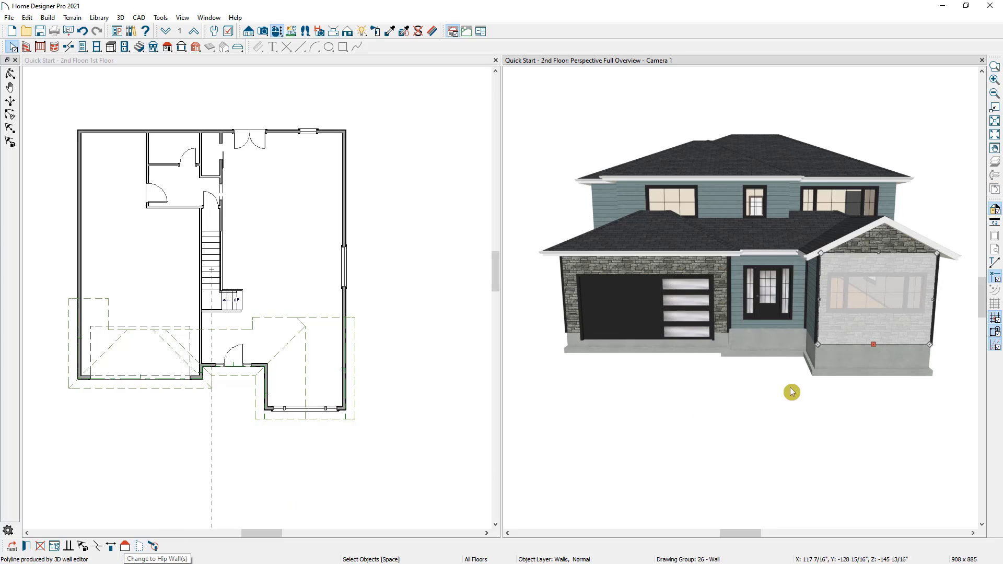
Step: Check the Front 1920 x 1080.jpg reference picture and change both second-floor front walls to gable walls
drag(1002, 89, 387, 69)
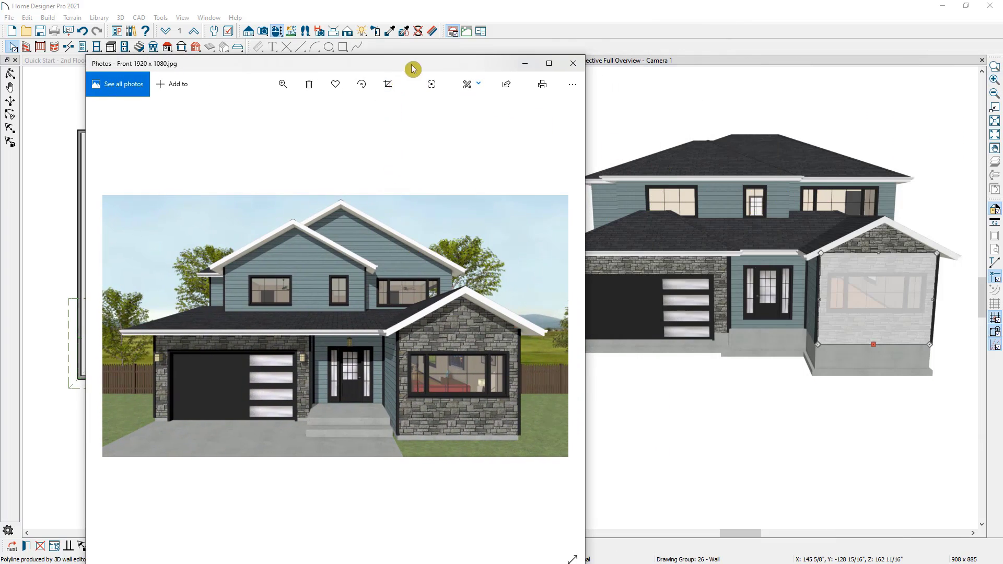
drag(413, 69, 1002, 96)
click(729, 212)
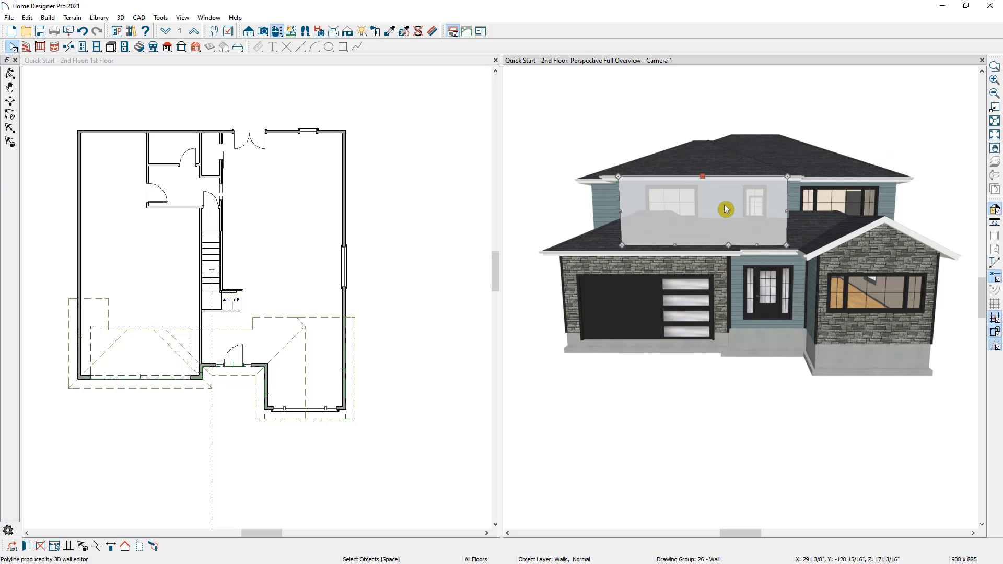
click(124, 548)
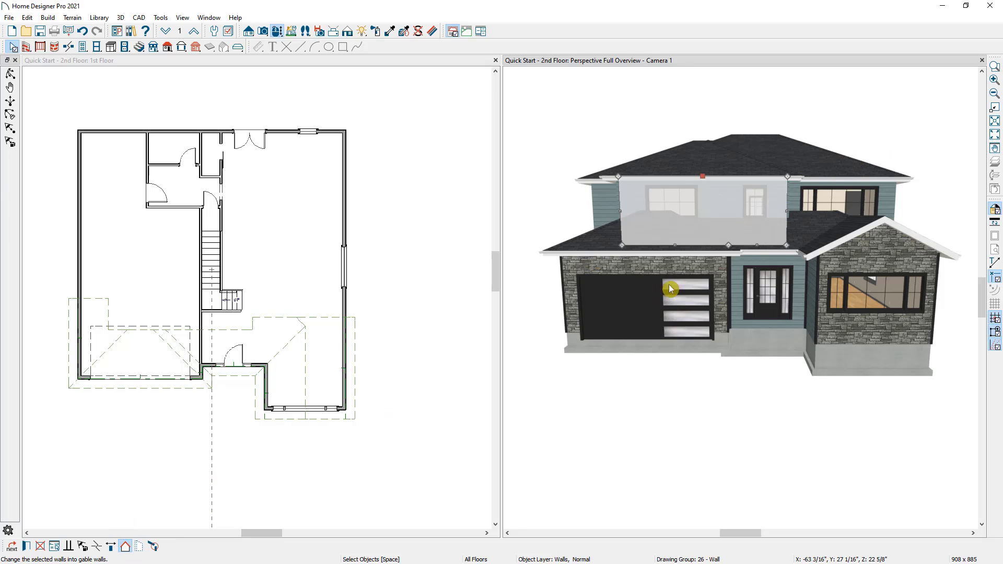
click(803, 202)
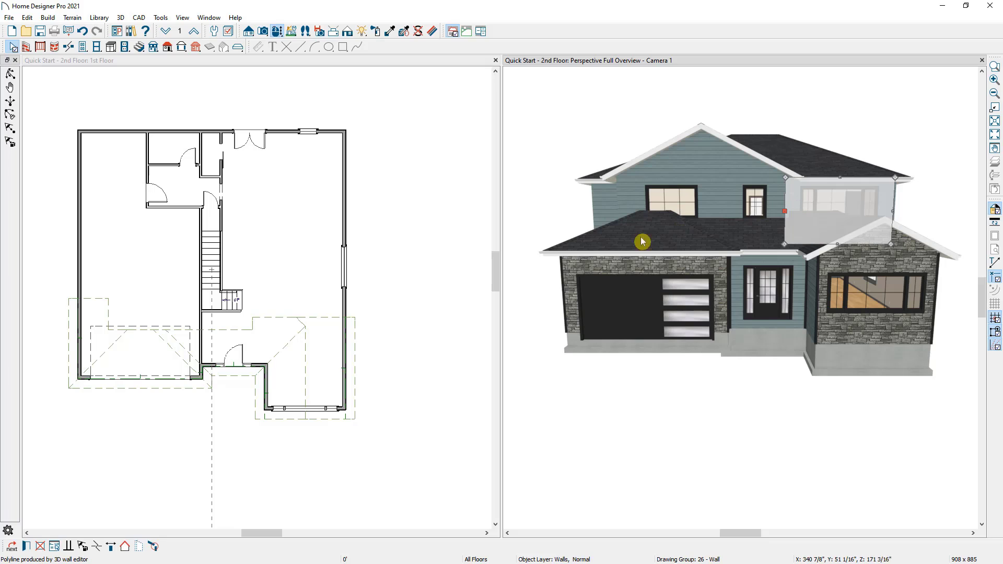
click(128, 549)
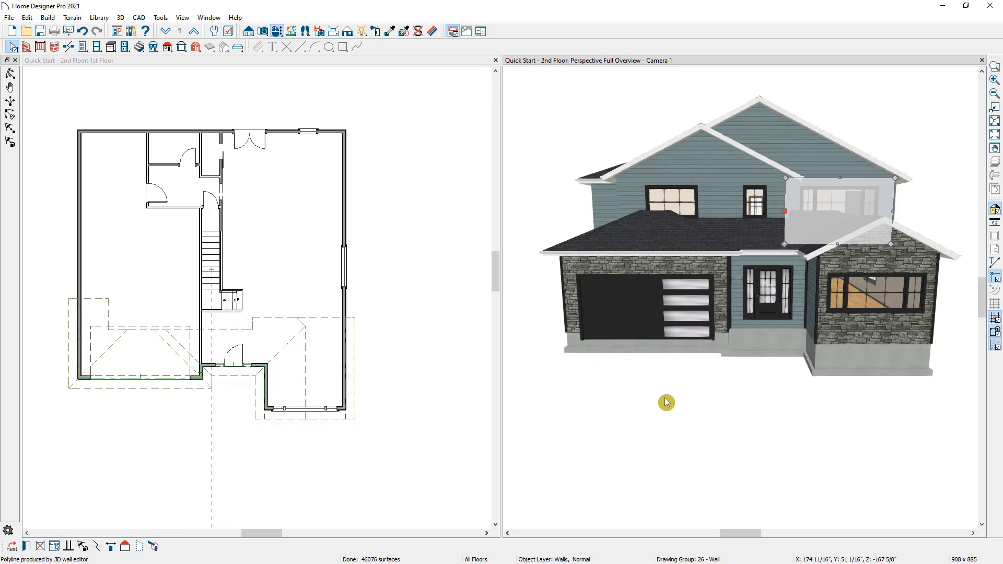
Step: Change the second-floor side wall on the garage side of the house to a gable wall
middle_drag(796, 348, 735, 354)
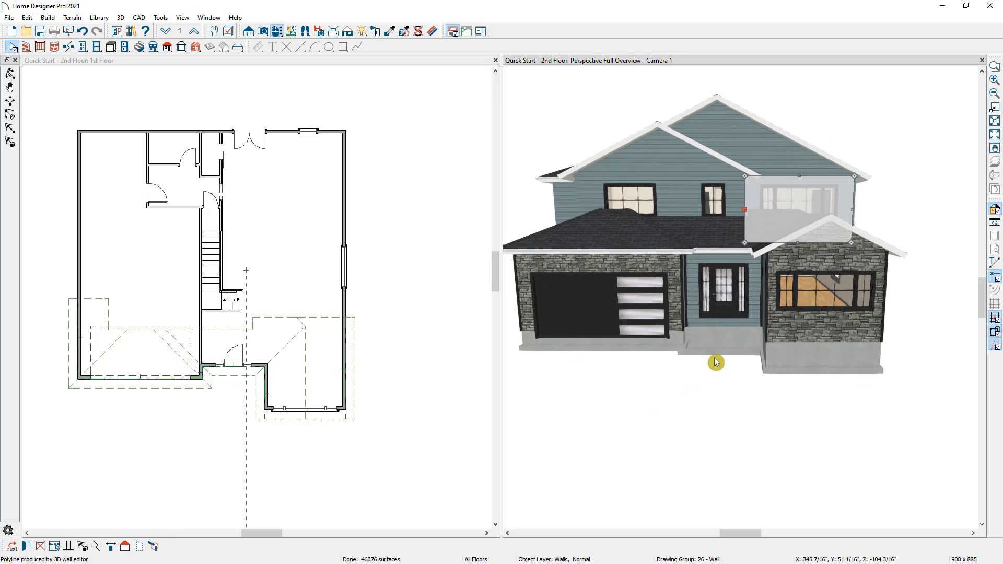
click(687, 365)
click(277, 32)
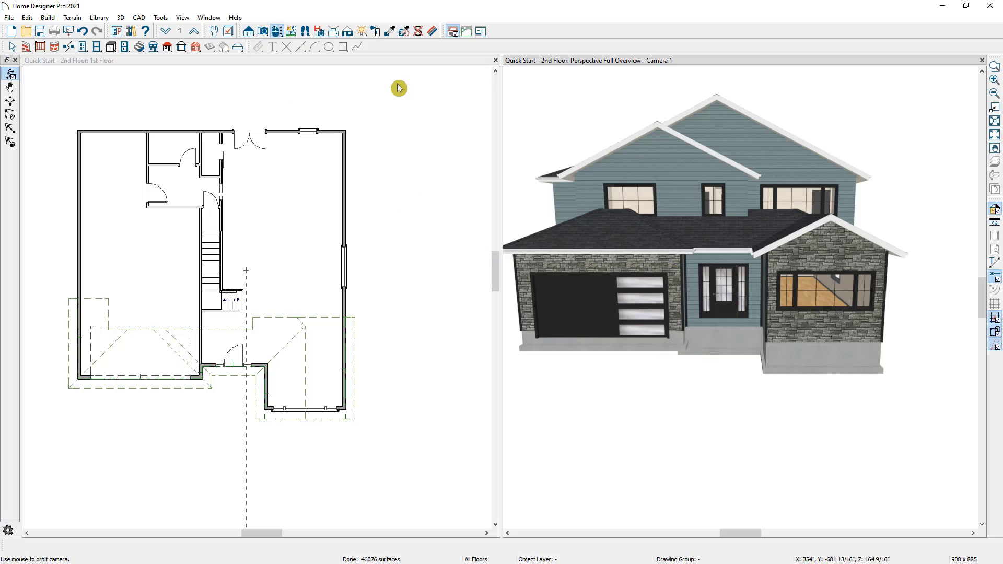
drag(581, 163, 705, 251)
key(space)
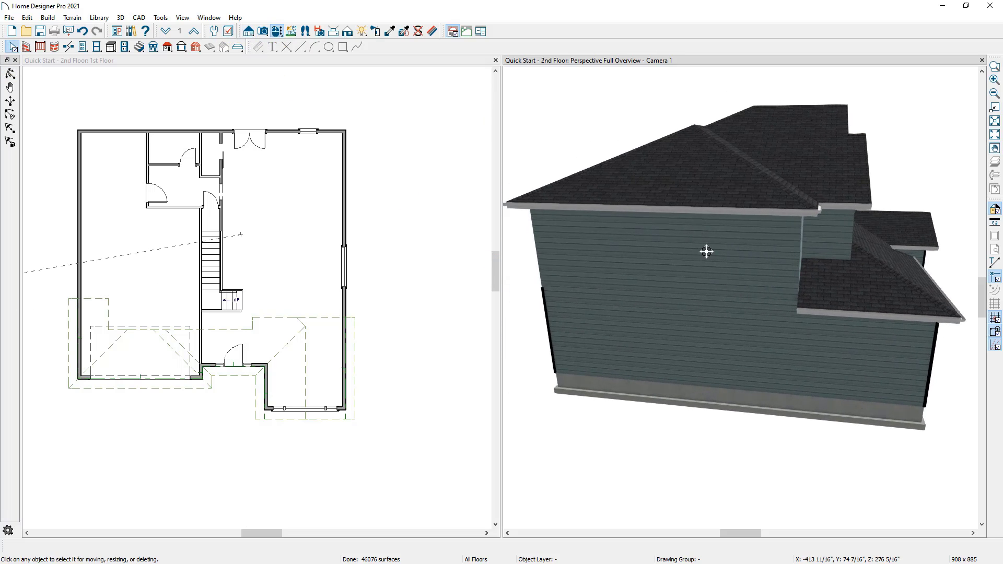
click(706, 253)
click(318, 485)
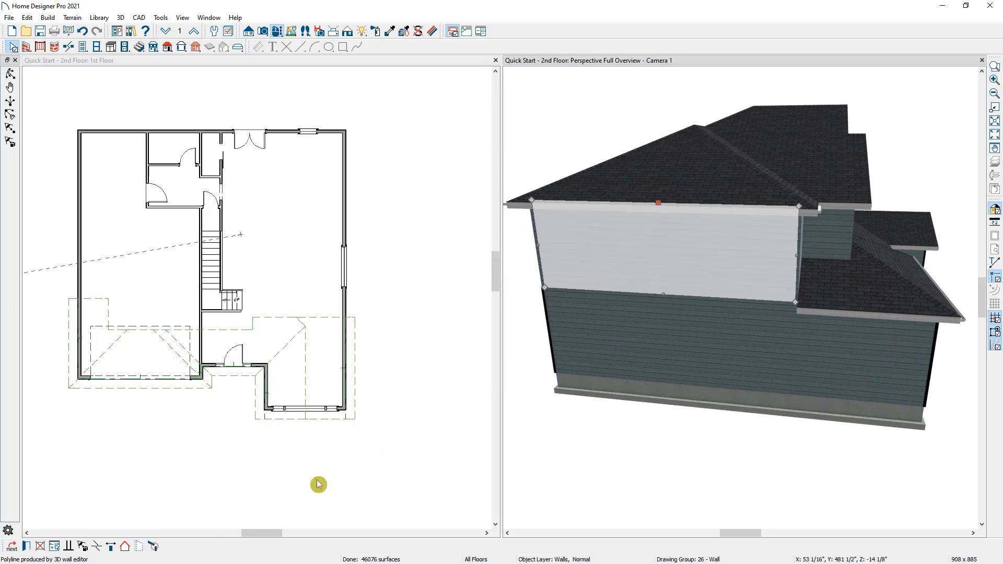
click(125, 546)
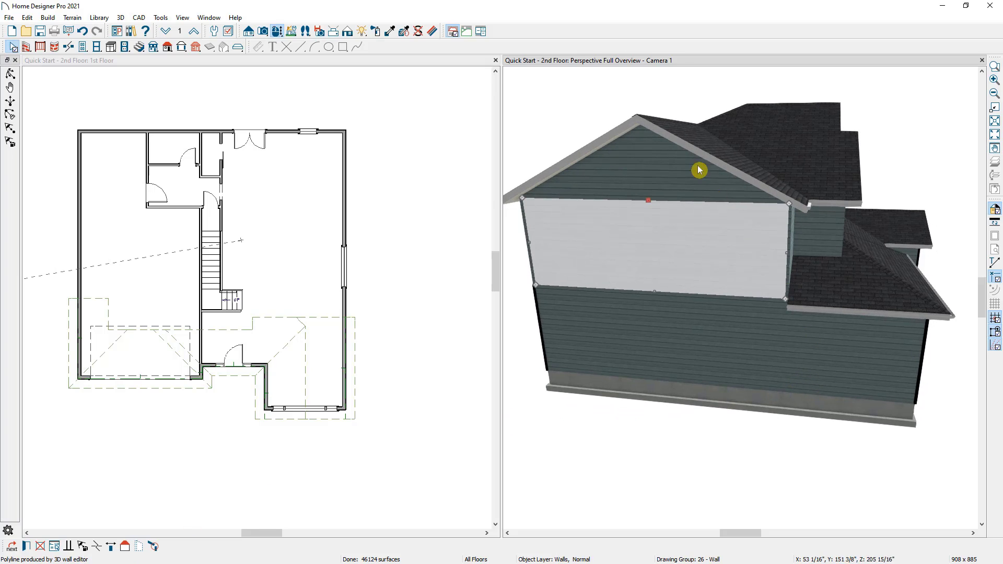
Step: Change the second-floor side wall on the opposite side of the house to a gable wall
click(278, 32)
drag(534, 106, 816, 168)
key(space)
click(795, 265)
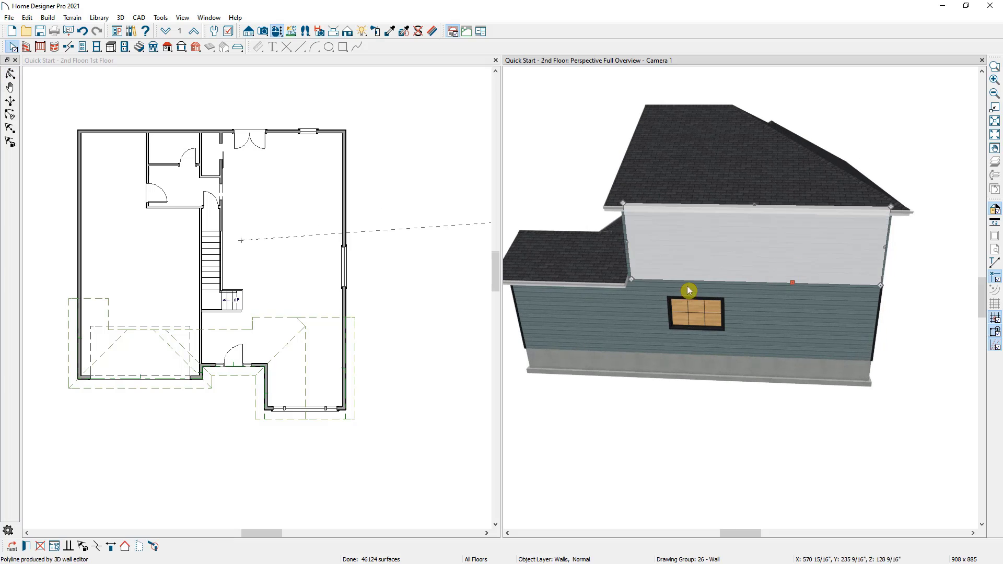
click(130, 547)
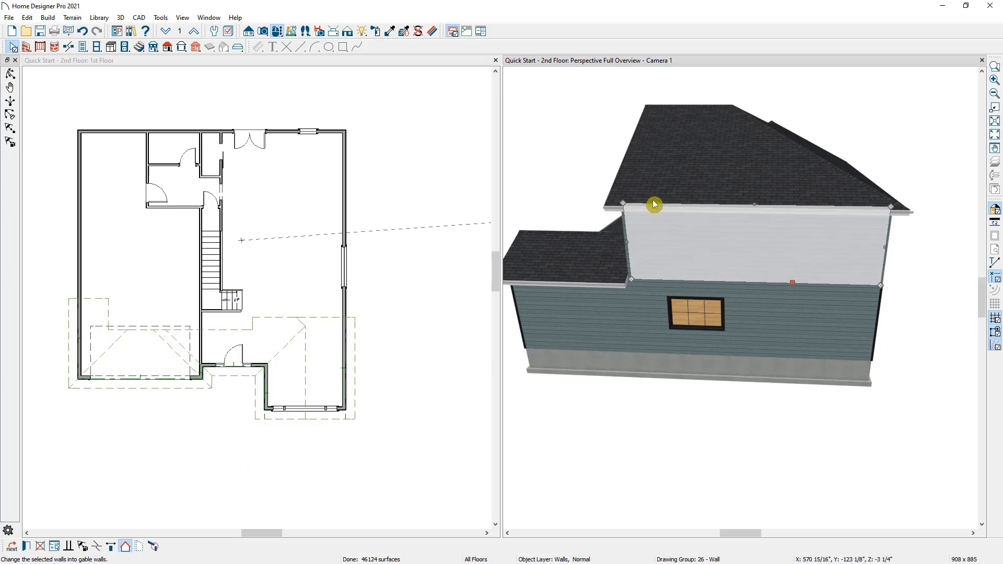
click(630, 124)
Step: On the second-floor plan, draw a horizontal CAD line from the set-back front wall at the left across and beyond the right exterior wall
click(276, 32)
drag(522, 125, 738, 106)
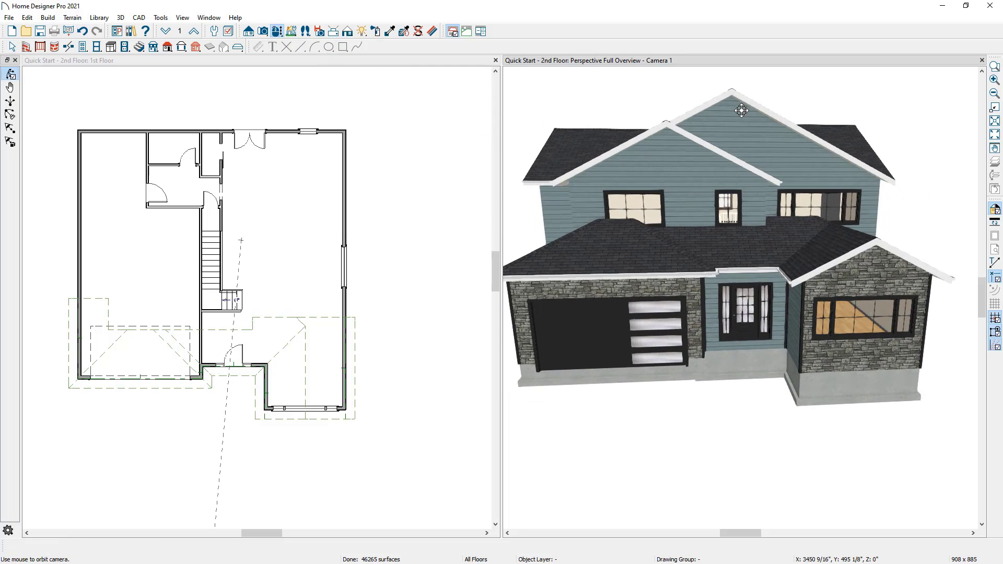
click(411, 319)
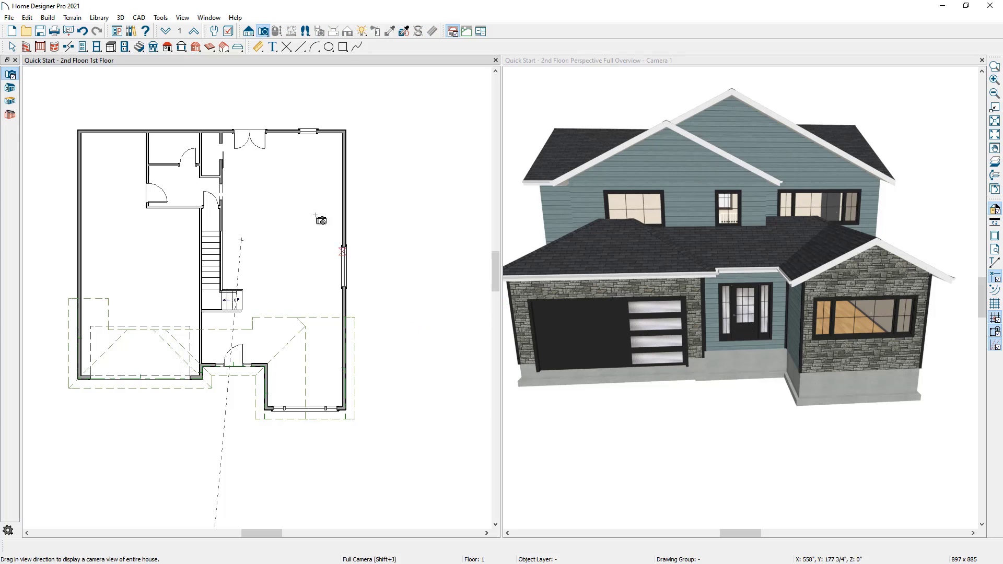
click(194, 32)
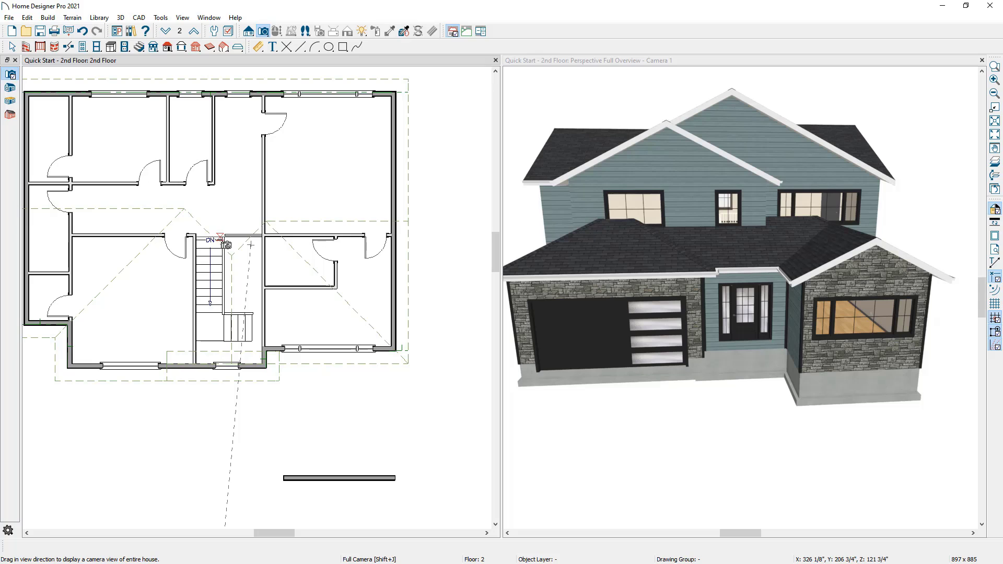
key(space)
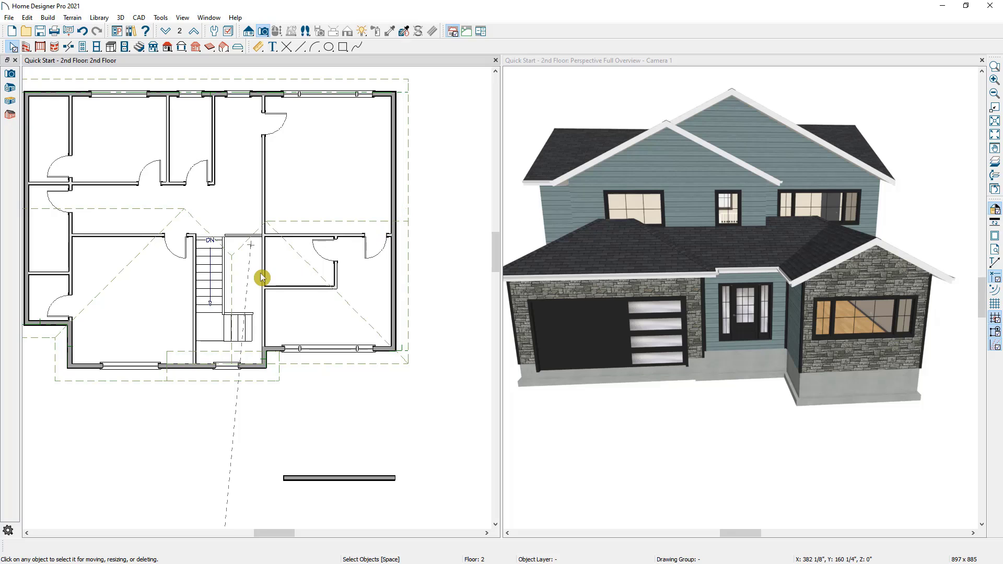
middle_drag(260, 274, 287, 256)
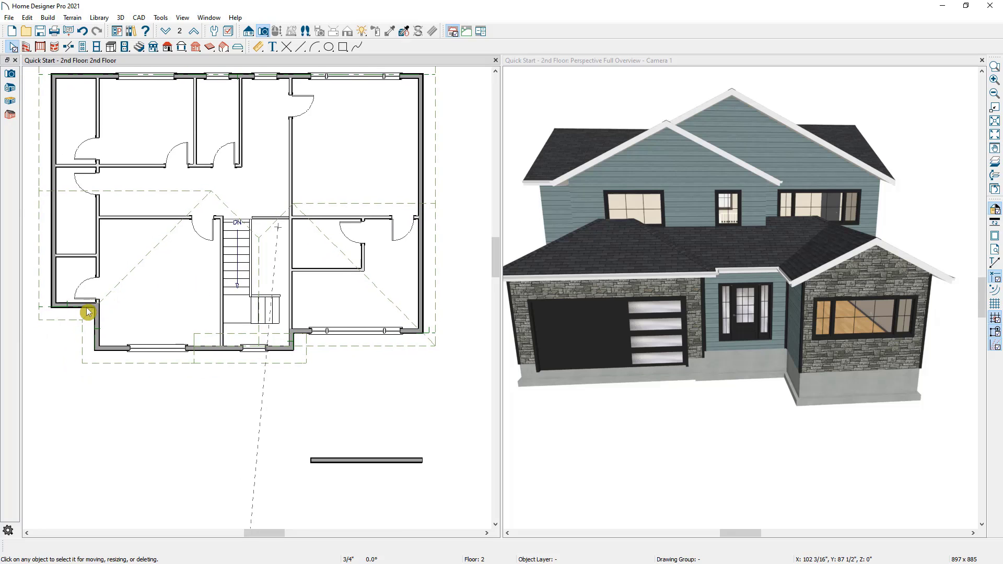
click(300, 47)
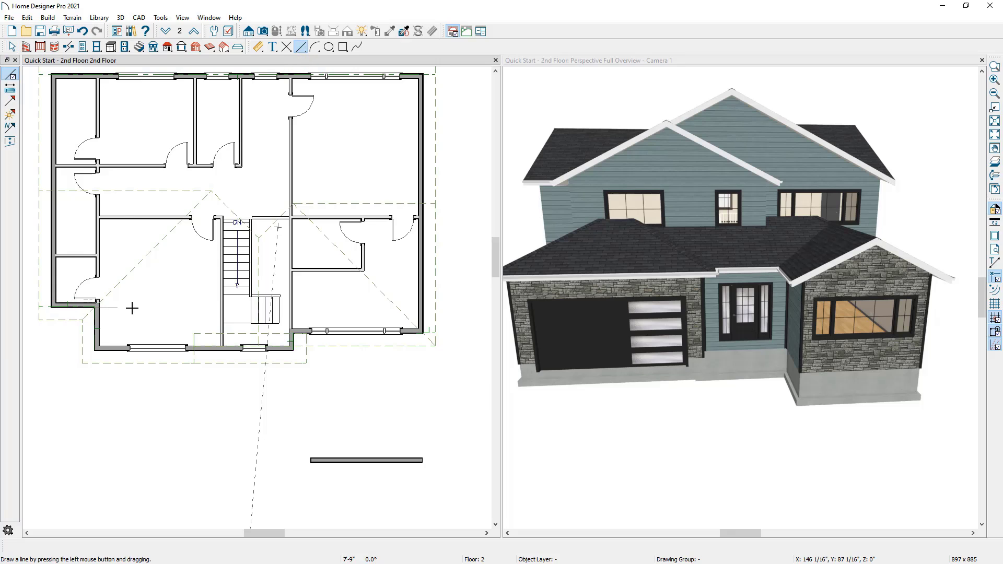
drag(251, 305, 462, 304)
key(space)
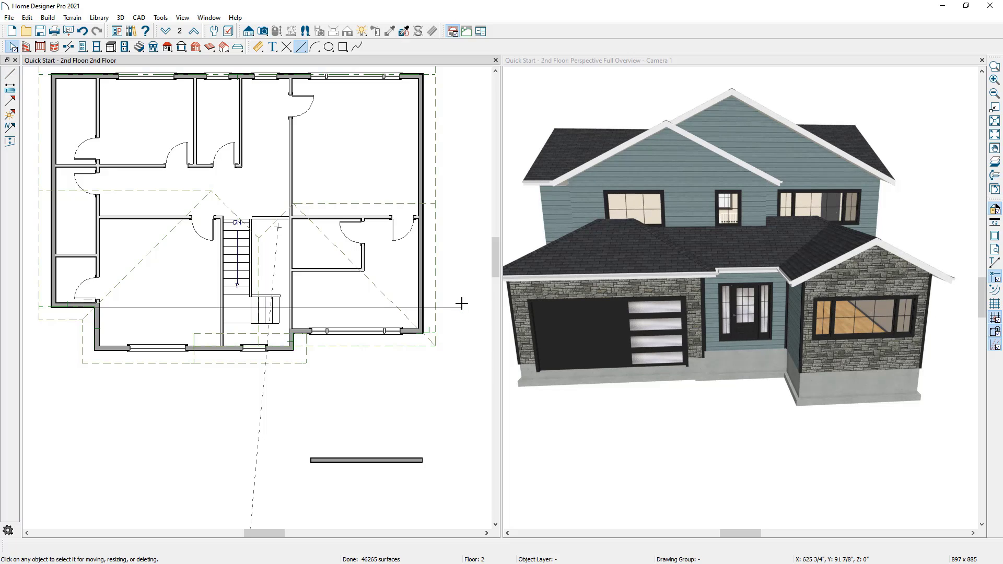
Step: Break the second floor's right exterior wall where the CAD line crosses it, and select the short front segment
click(418, 282)
click(421, 278)
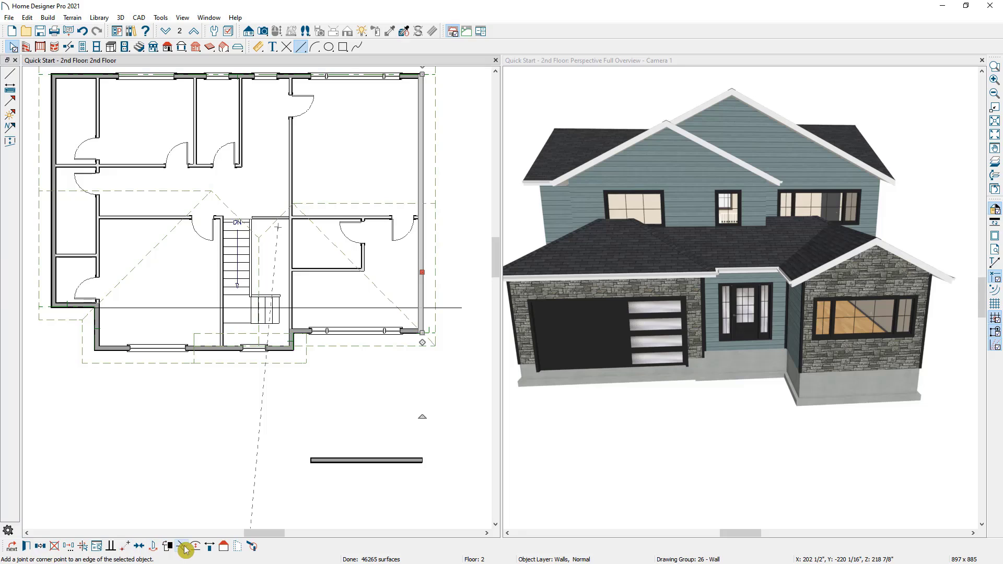
key(Escape)
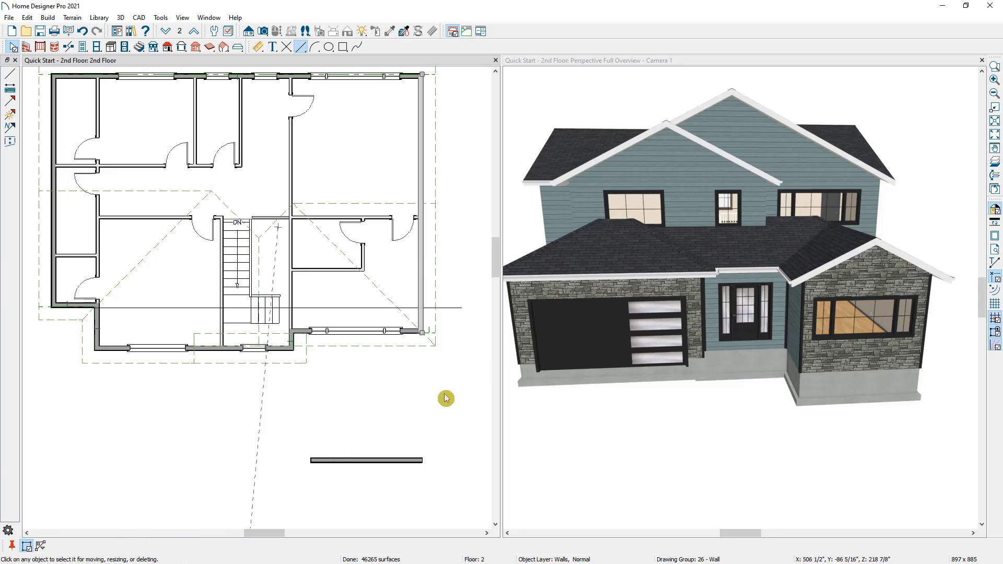
click(425, 314)
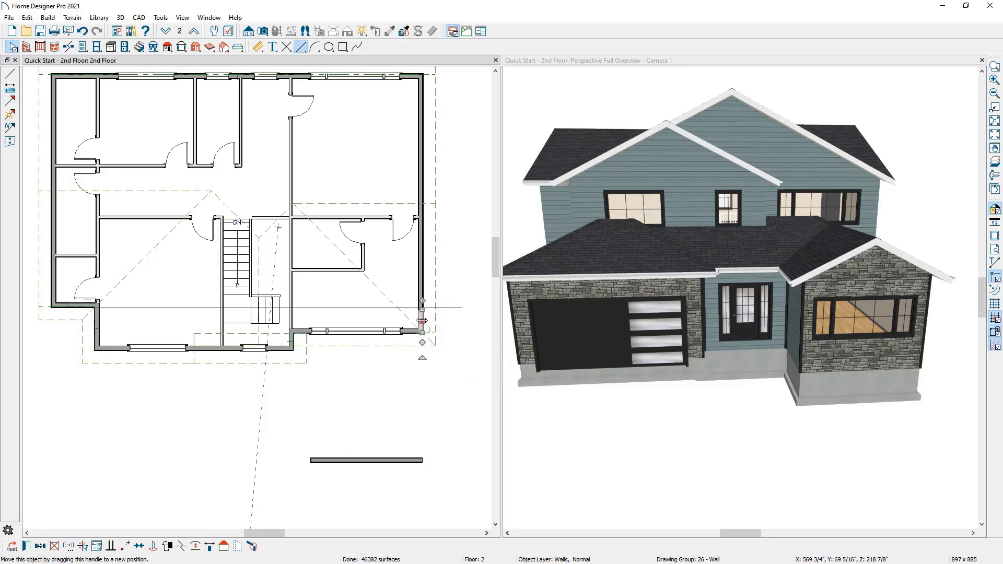
Step: Change the short front segment of the second floor's broken exterior side wall back to a hip wall, and delete the horizontal CAD line
click(423, 284)
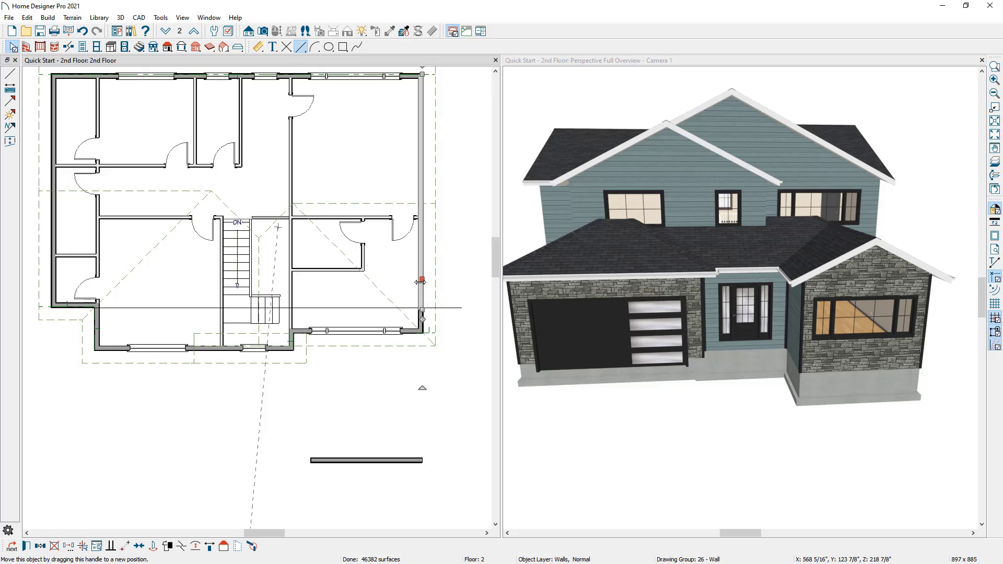
click(422, 329)
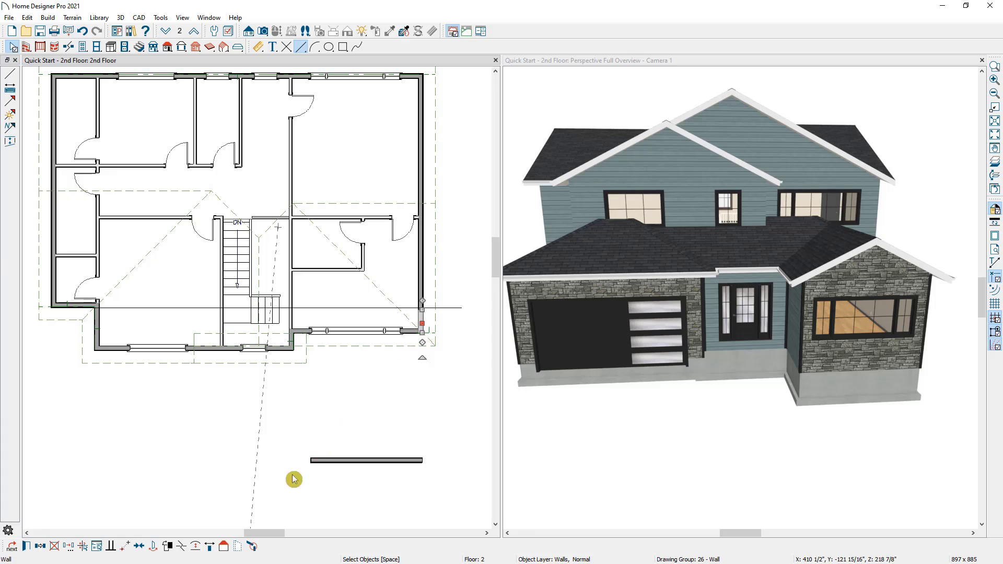
click(225, 547)
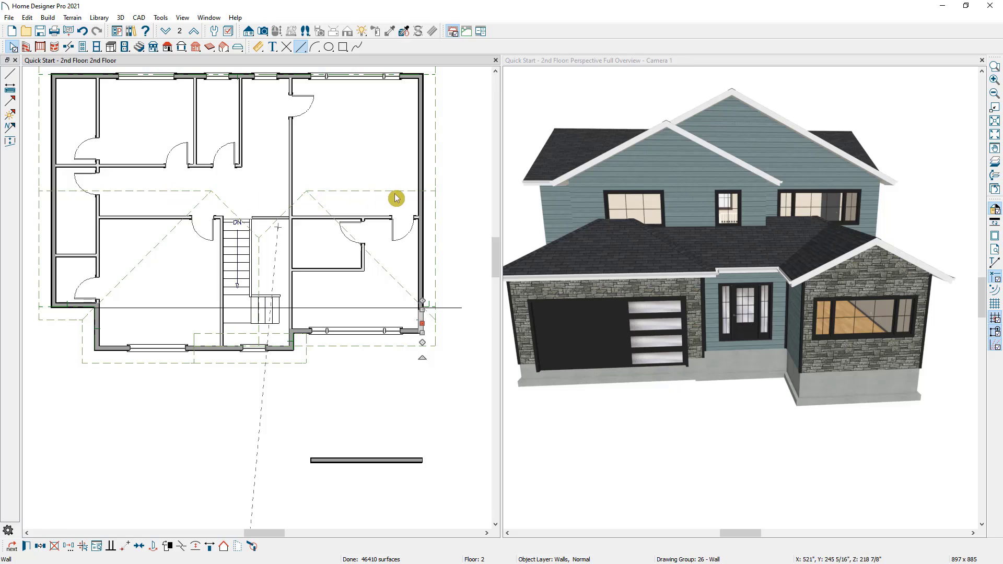
click(457, 309)
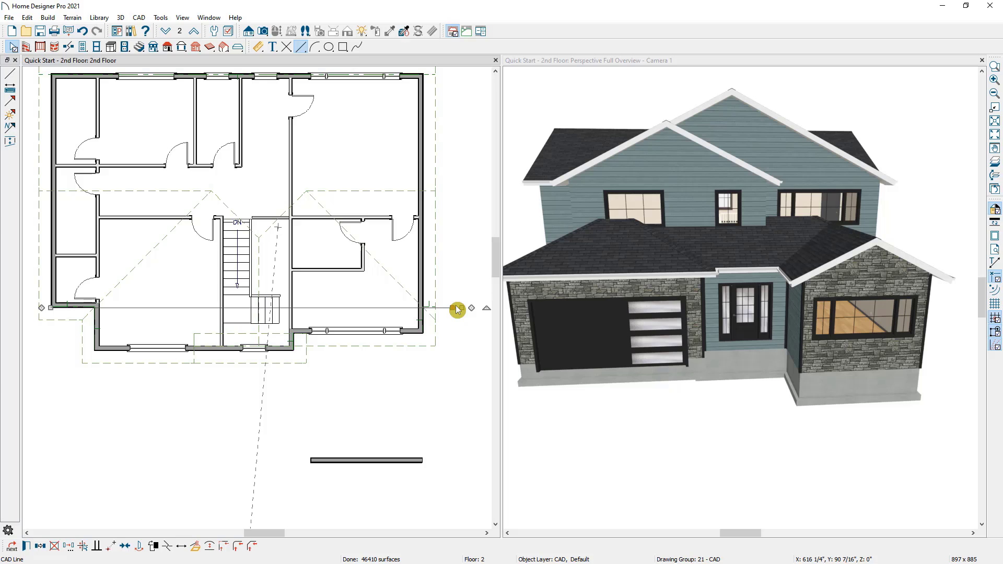
key(Delete)
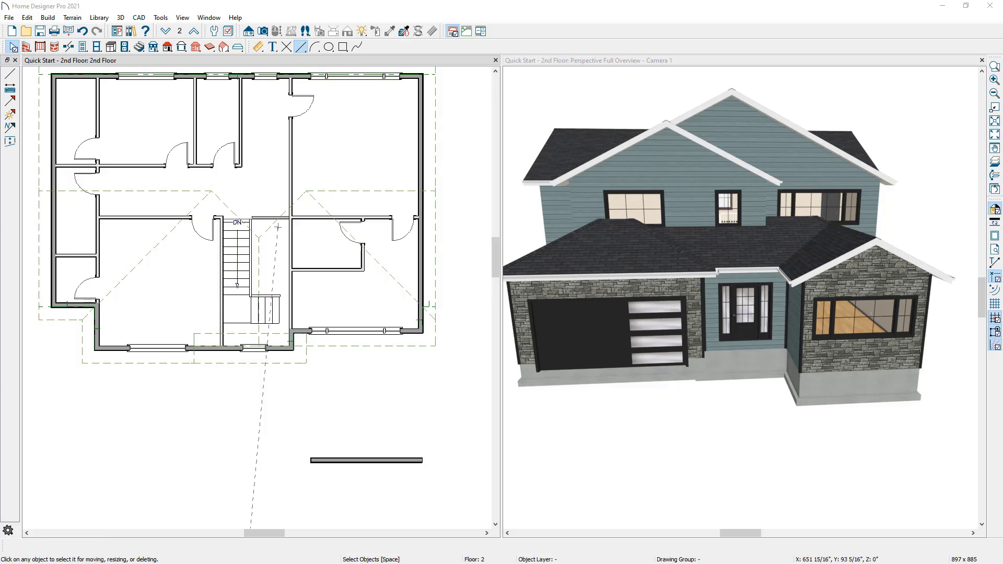
Step: Compare the model with the front reference picture, and examine the general, options and structure settings of the roof plane above the garage
drag(1002, 24, 204, 61)
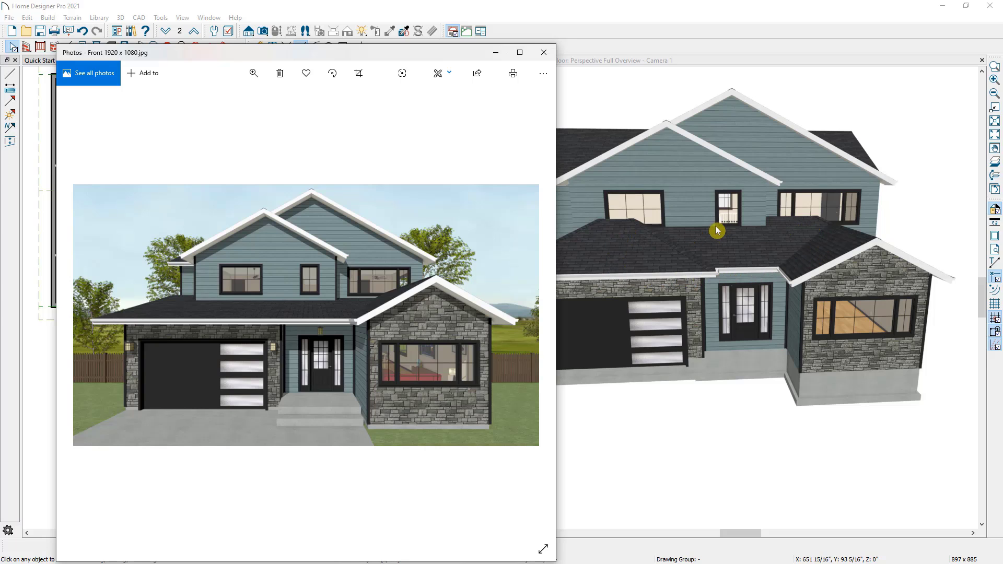
drag(457, 54, 1002, 74)
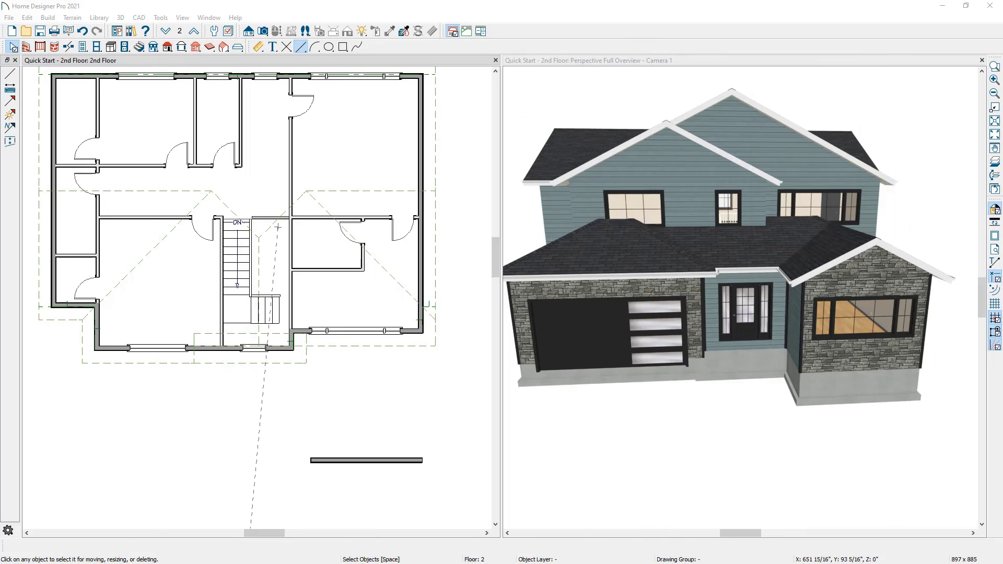
click(657, 266)
key(space)
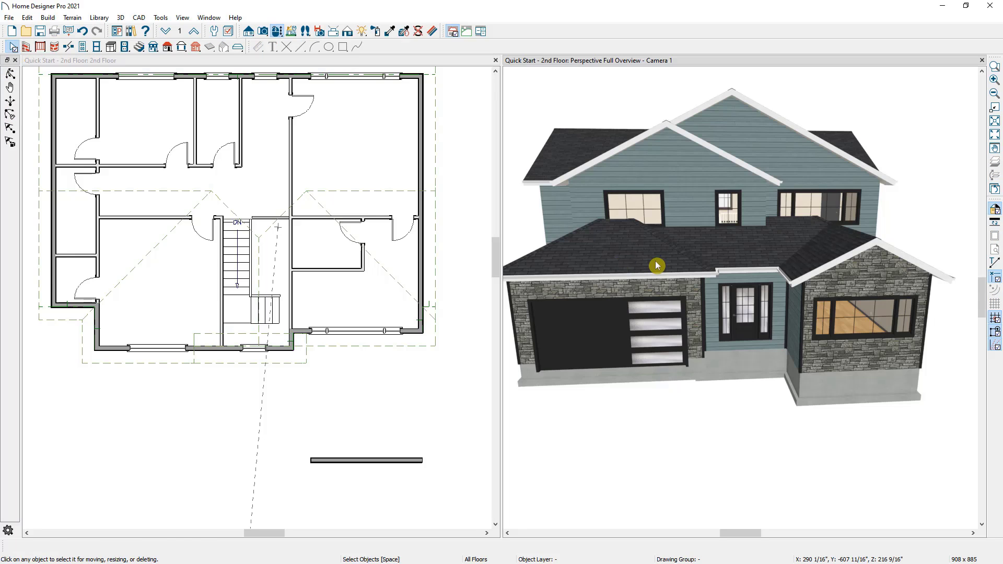
click(657, 266)
double_click(657, 265)
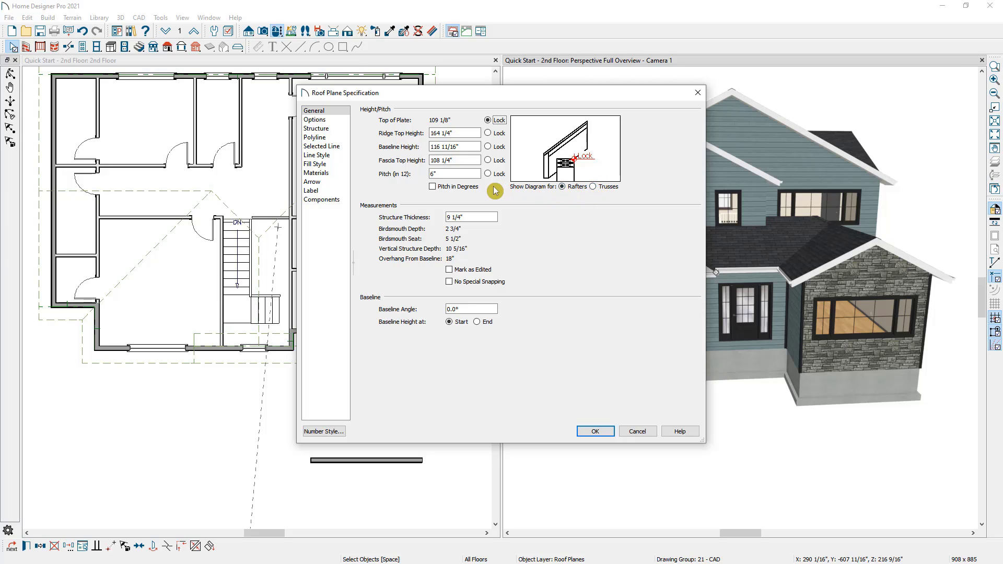
click(341, 120)
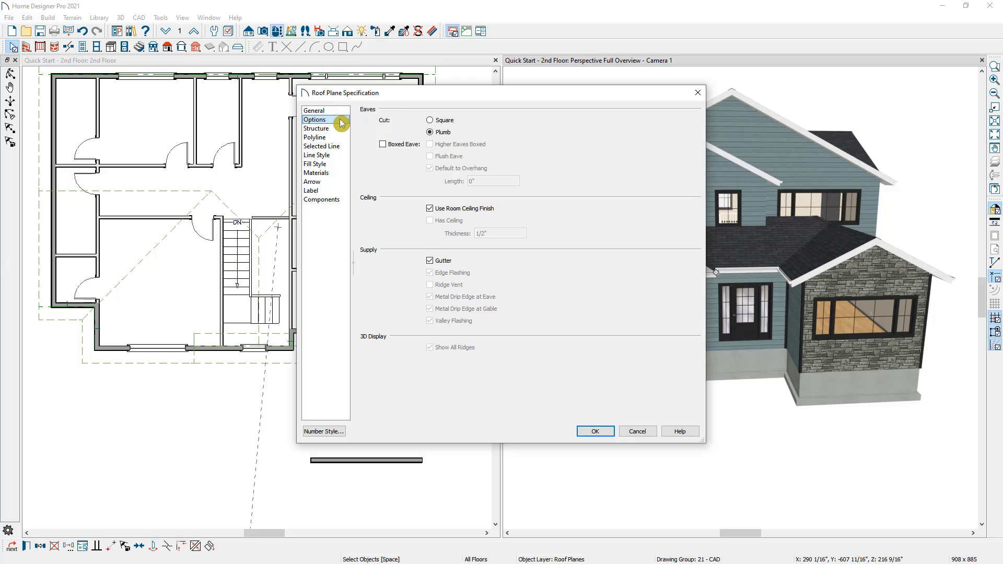
click(341, 129)
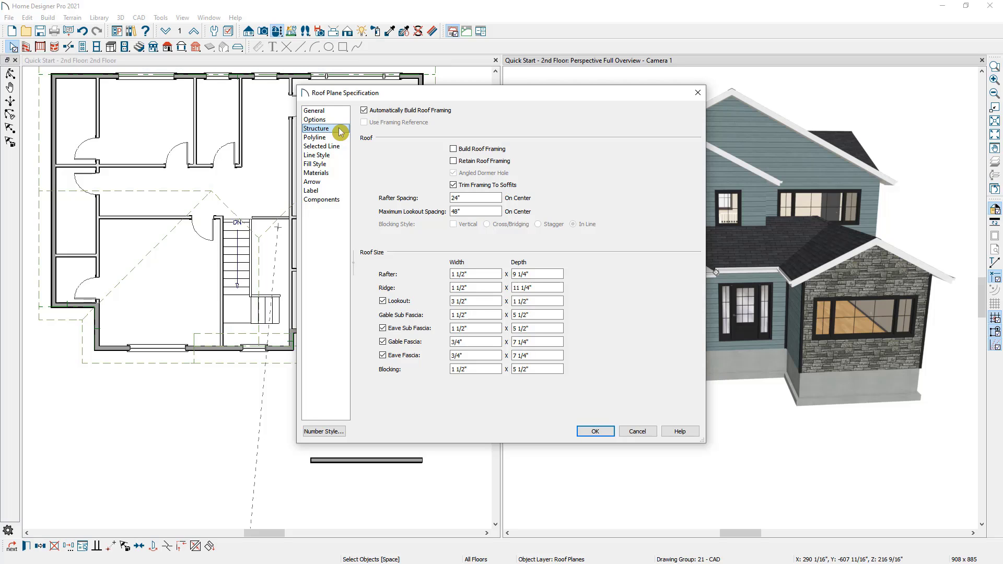
click(637, 434)
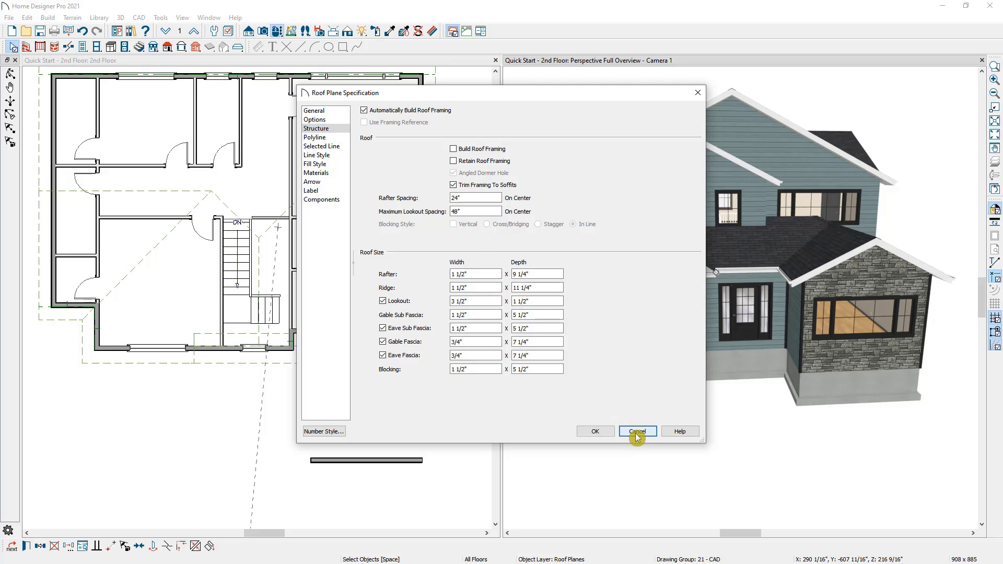
Step: On the first floor, change the roof pitch of the garage's front wall, keeping it a hip wall
click(224, 134)
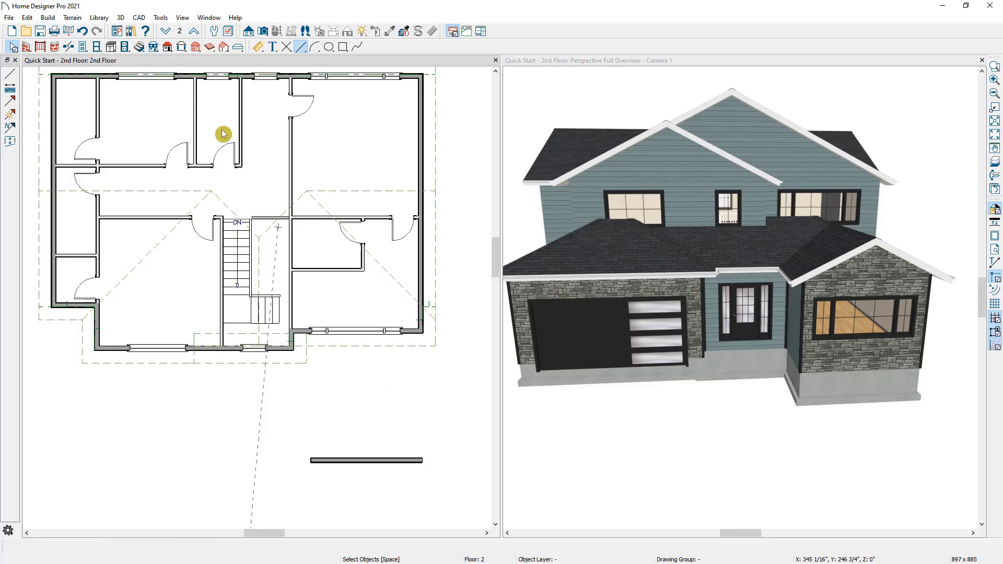
click(166, 35)
scroll(240, 437, up, 3)
click(234, 424)
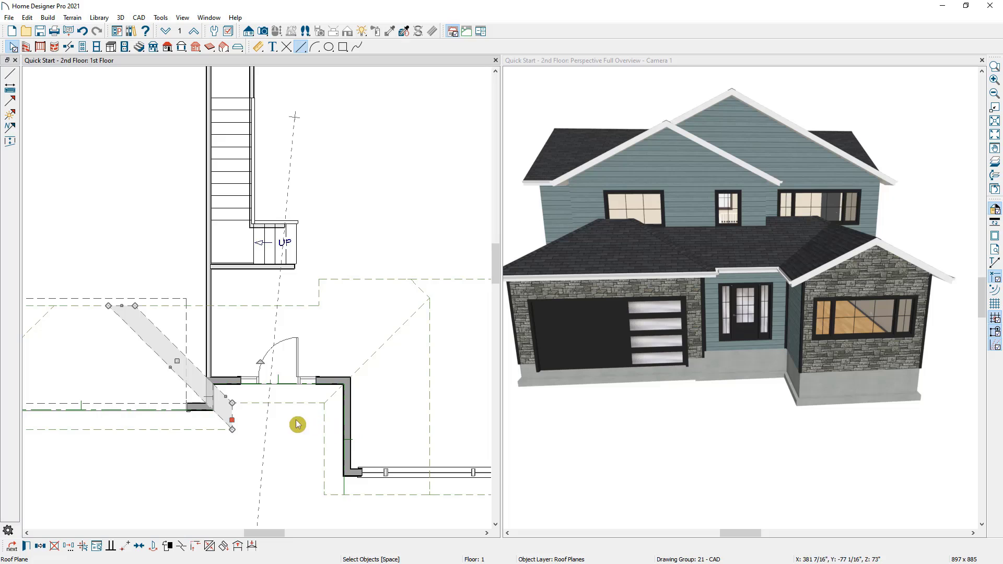
scroll(229, 420, down, 2)
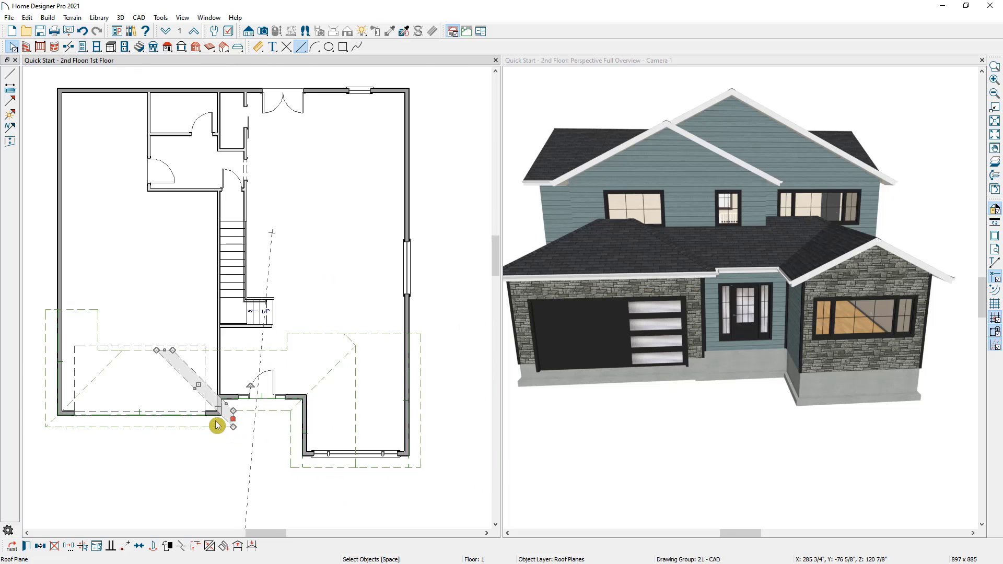
click(215, 443)
double_click(217, 416)
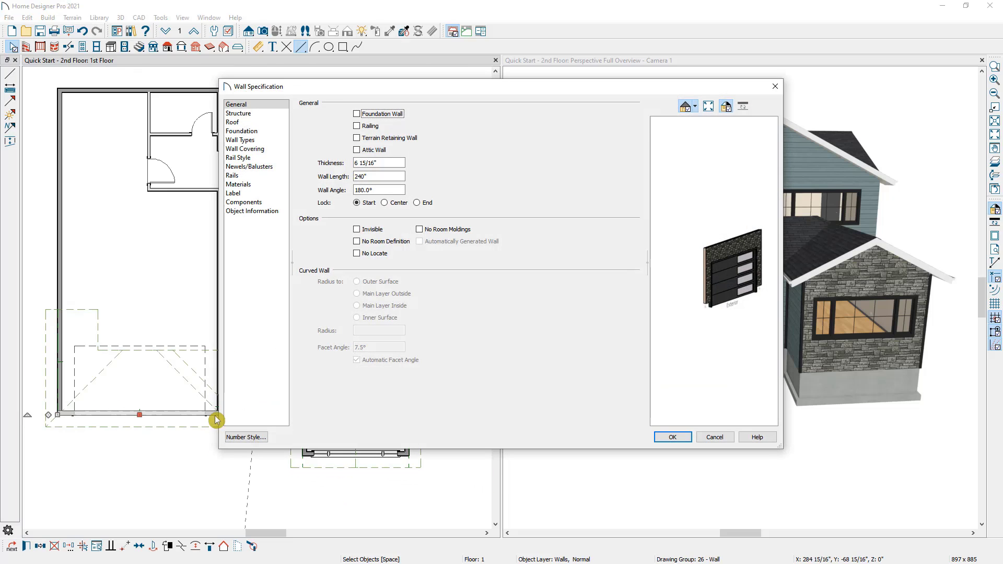
click(247, 122)
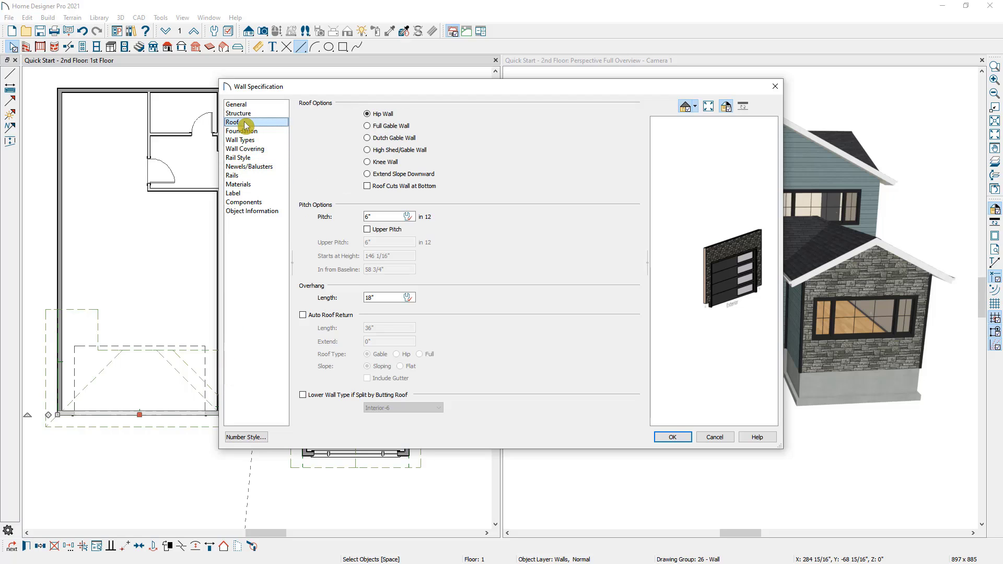
click(335, 219)
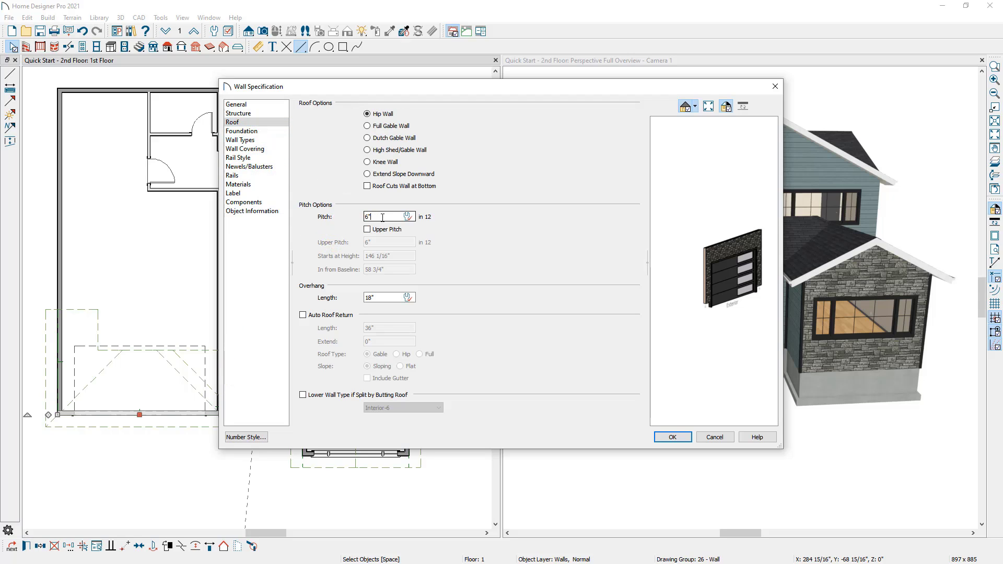
key(Return)
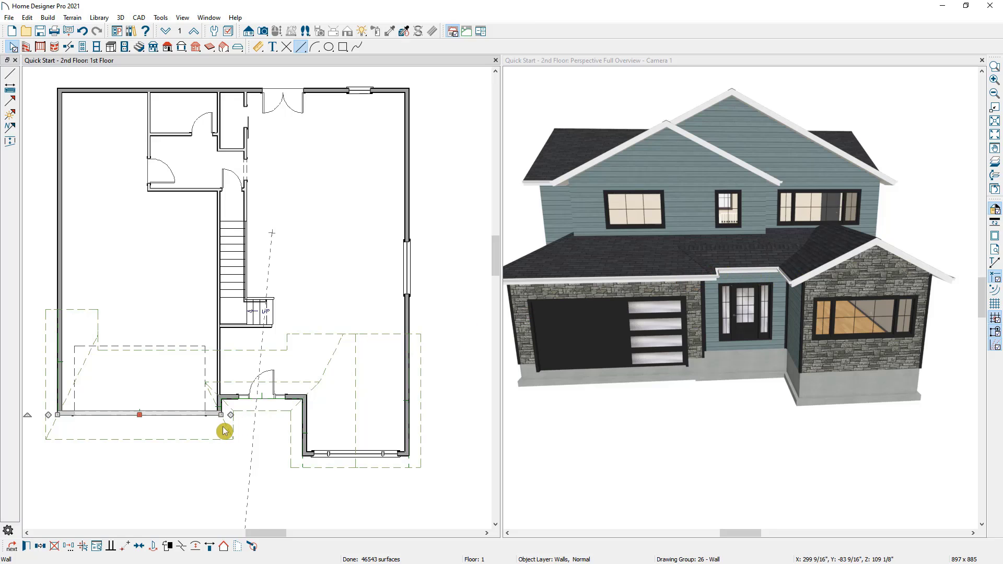
Step: Change the garage's first-floor exterior side wall to a full gable wall, and check the house front in the camera view
middle_drag(542, 298, 662, 298)
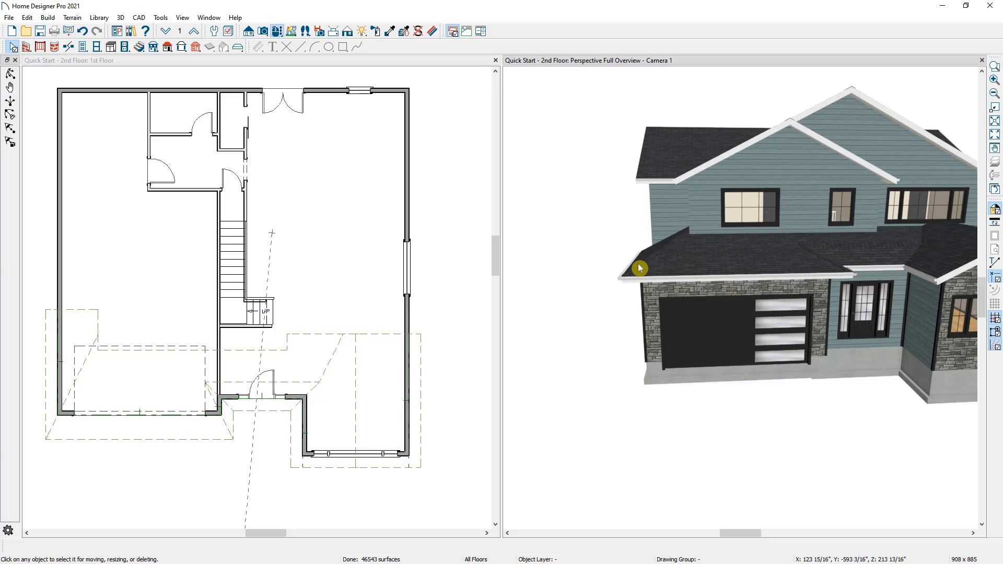
click(57, 386)
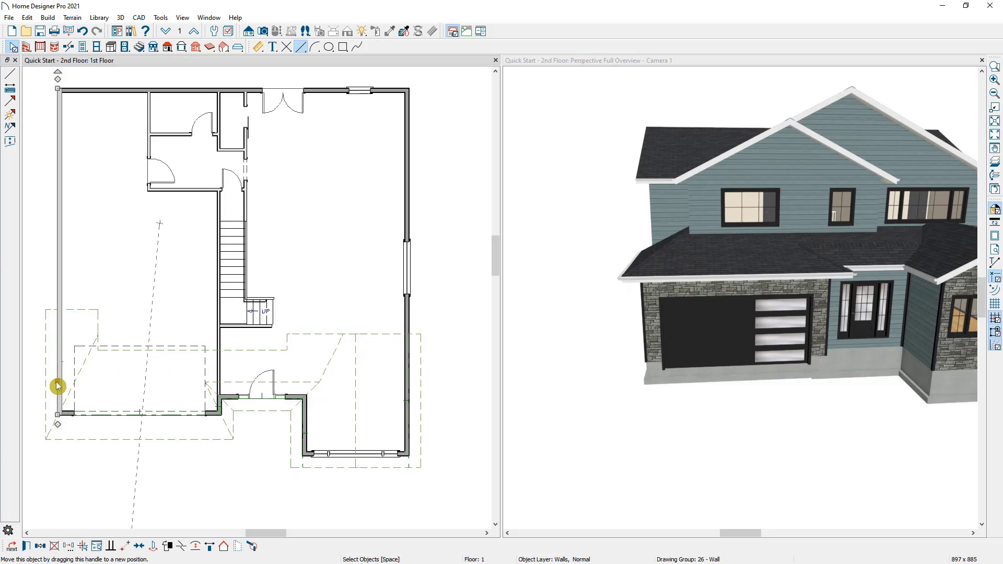
click(226, 548)
click(504, 398)
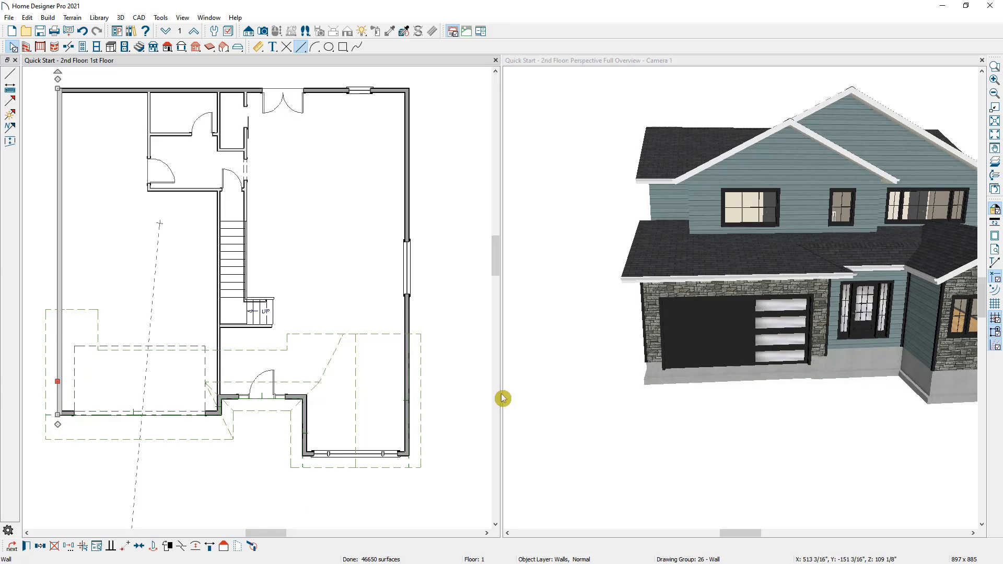
click(606, 318)
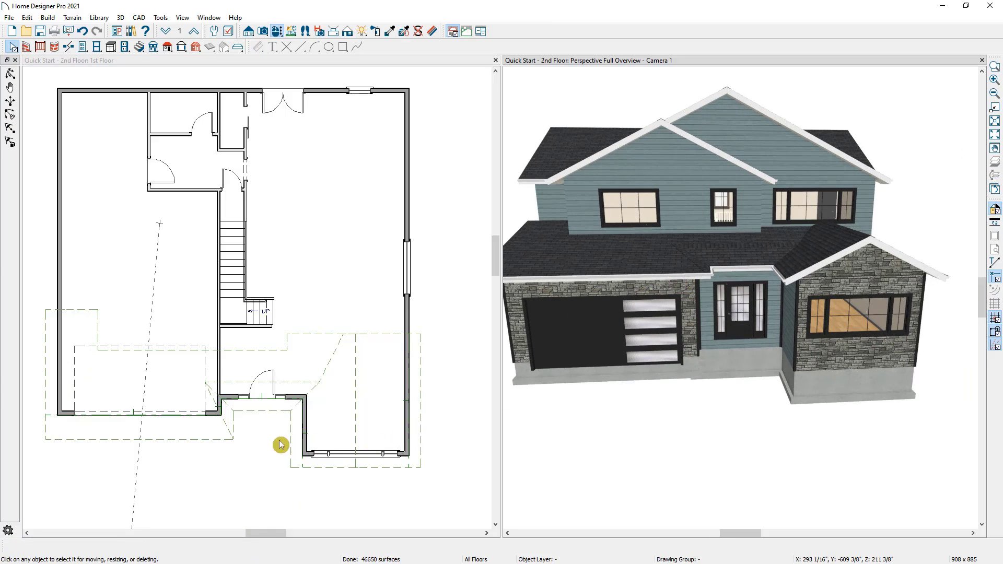
Step: Extend the garage's front wall across the entry to the side wall of the projecting front room, carrying the roof over the entry
scroll(224, 421, up, 3)
click(186, 406)
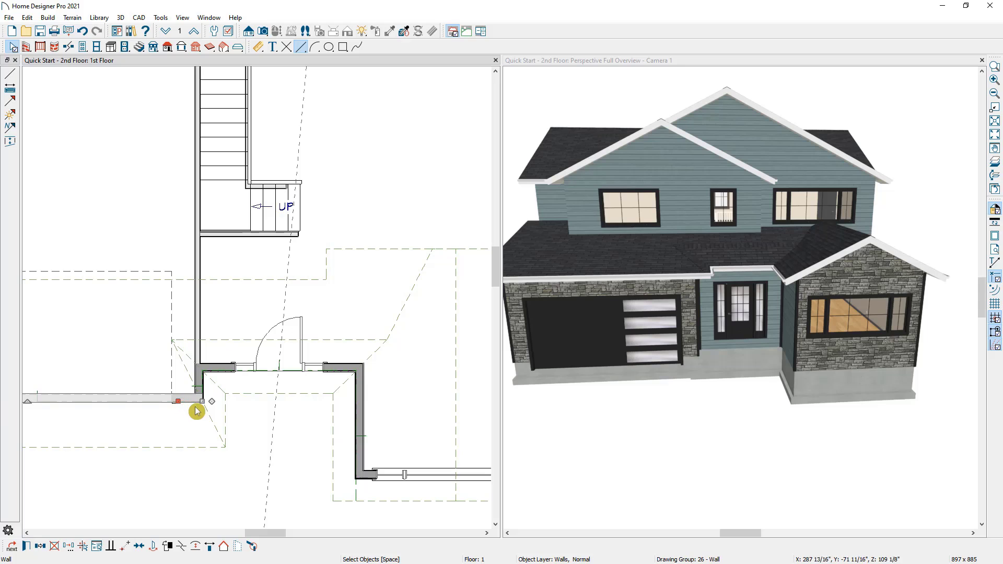
drag(203, 403, 357, 394)
drag(688, 319, 730, 272)
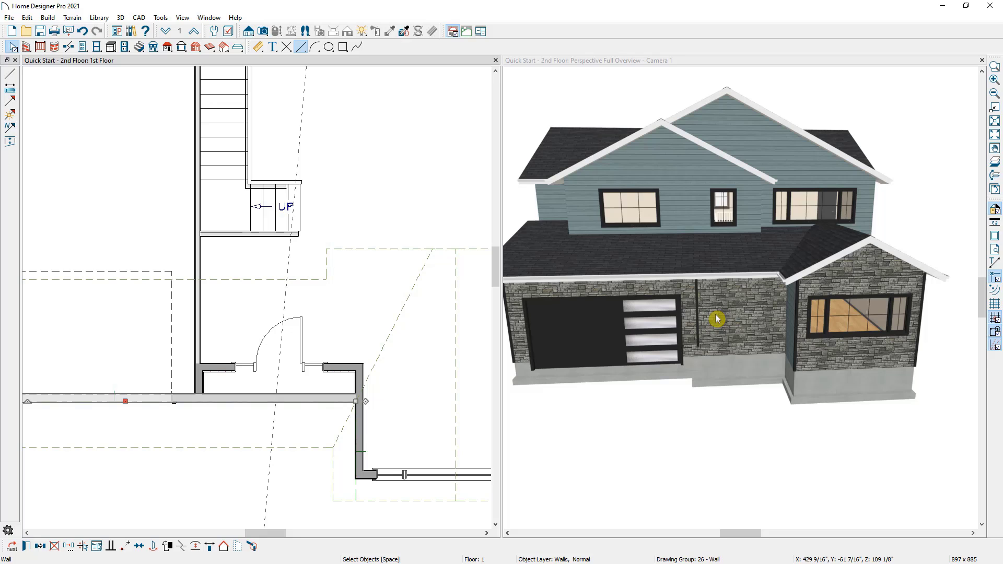
Step: Turn off Auto Rebuild Roofs in the Build Roof settings
click(48, 18)
mouse_move(61, 99)
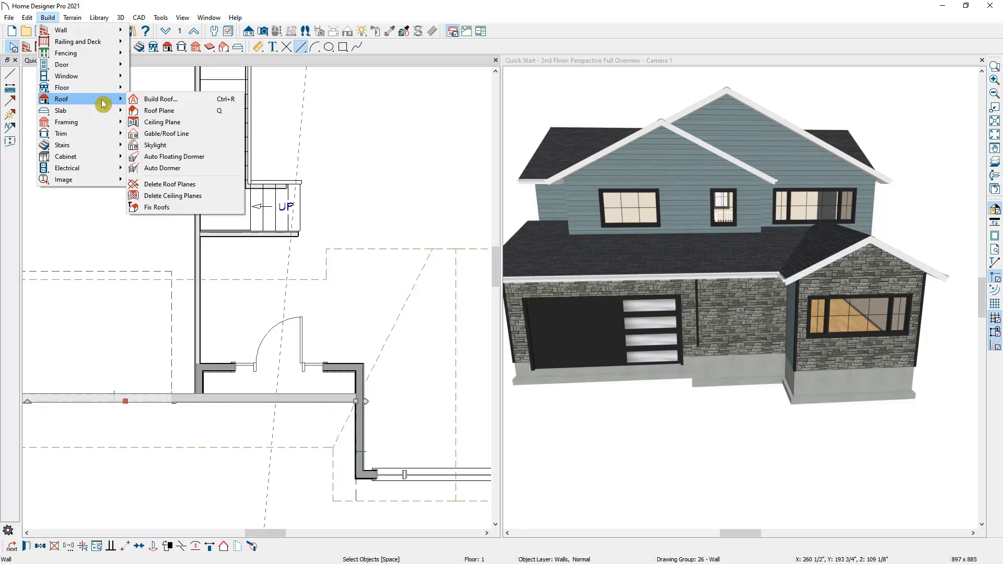
click(158, 101)
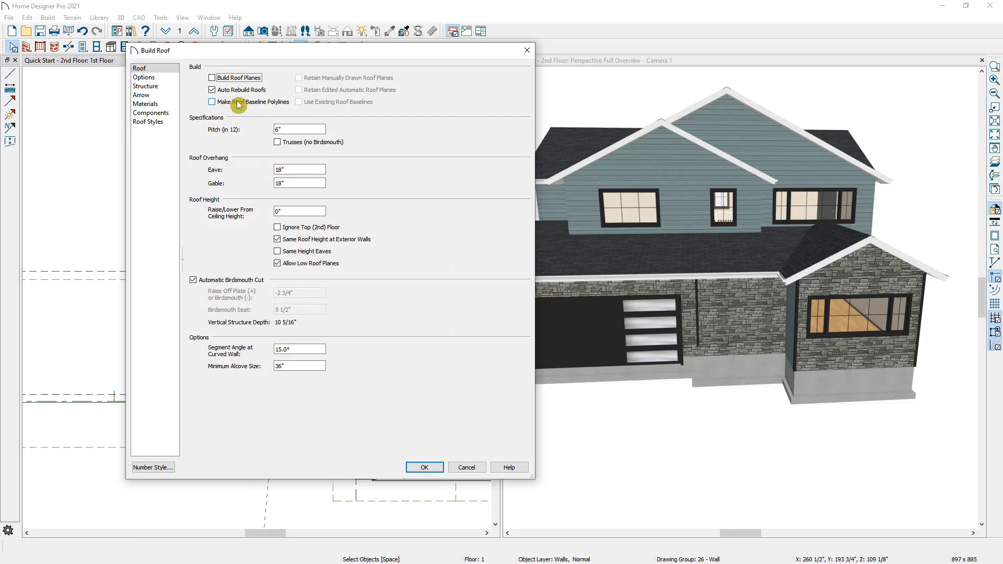
click(243, 95)
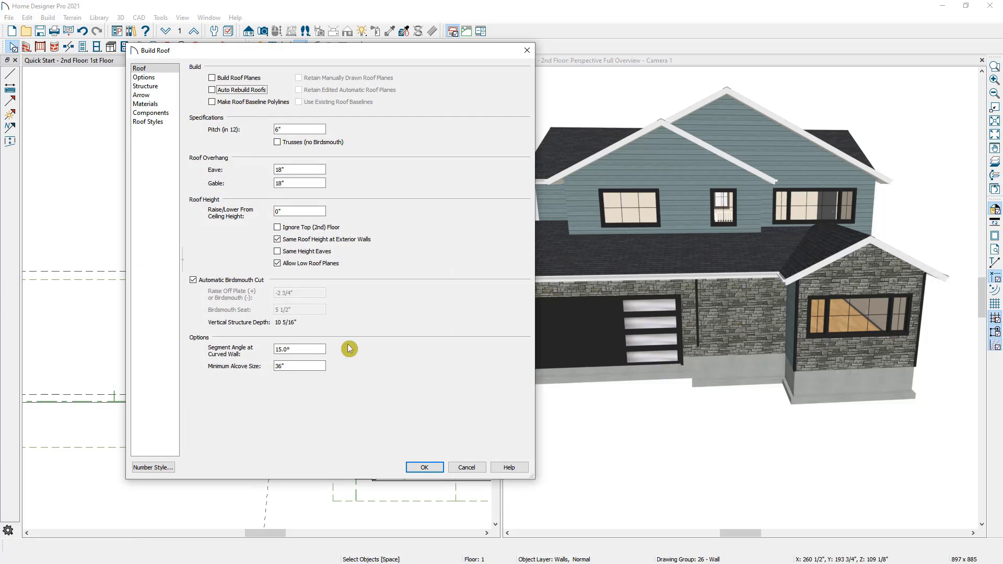
click(437, 467)
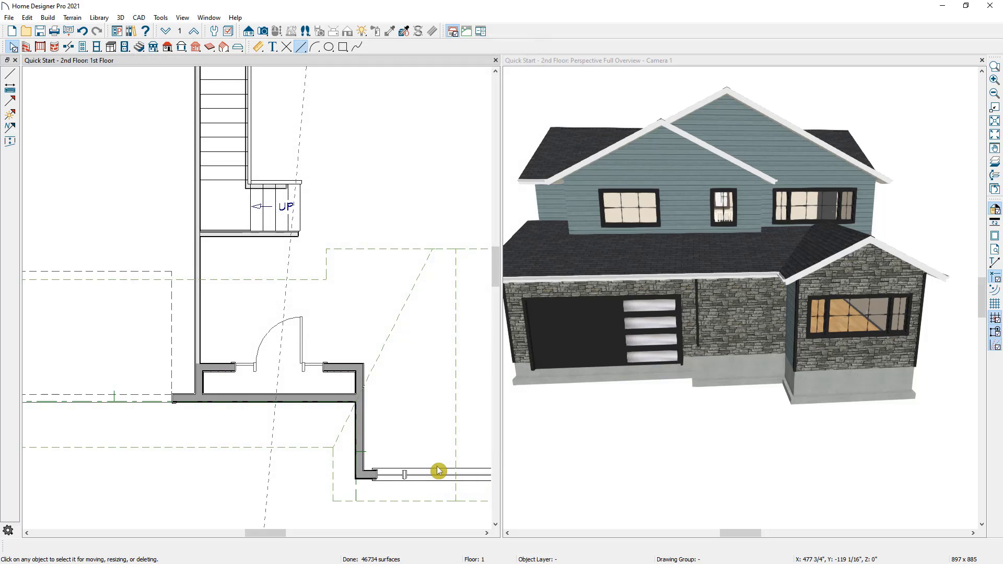
Step: Shorten the extended garage front wall back to the garage corner, reopening the front entry under the roof
click(349, 408)
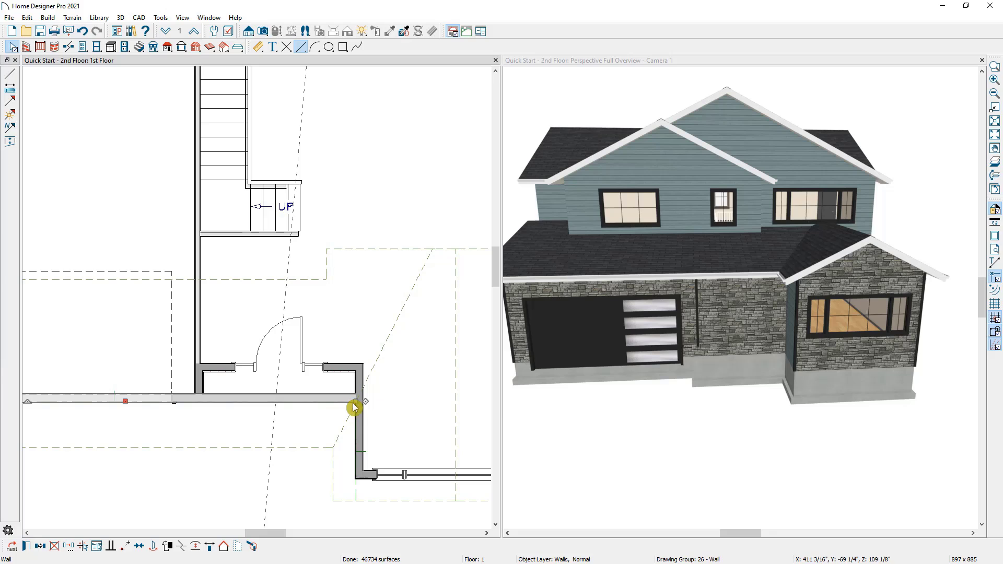
drag(354, 402, 202, 399)
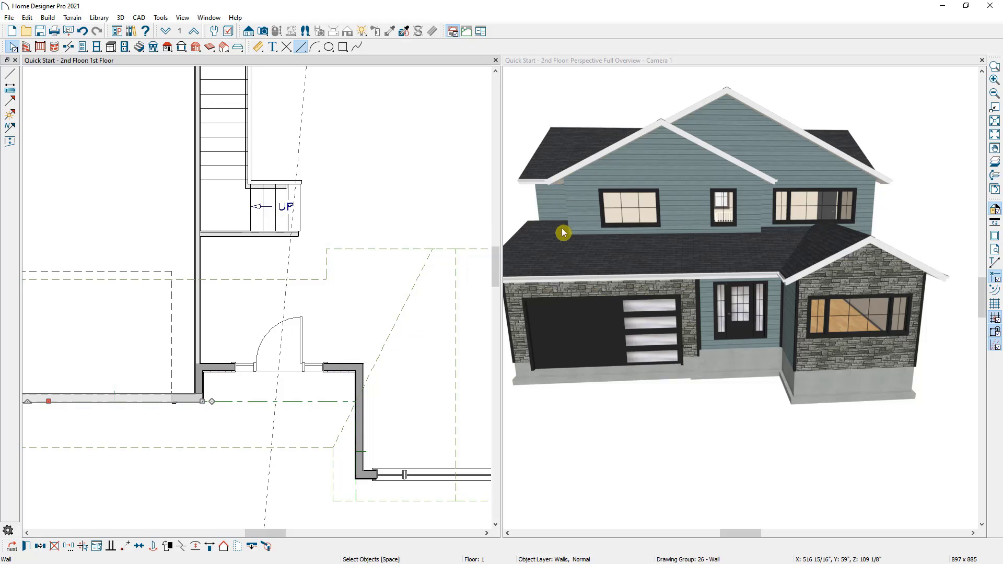
click(211, 492)
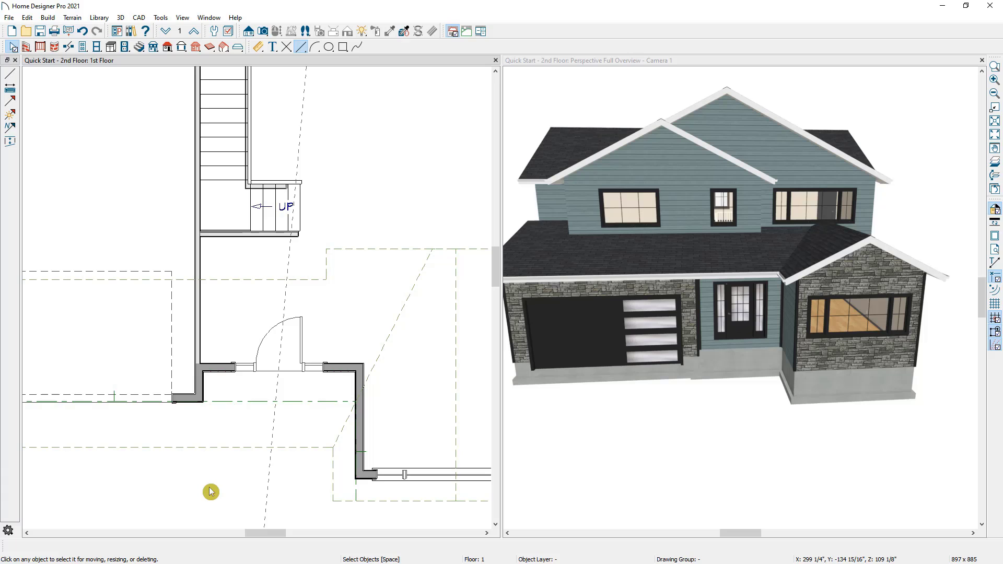
Step: Auto-place corner boards on the second floor's exterior corners, leaving the Corner Boards layer hidden in the plan view
click(194, 31)
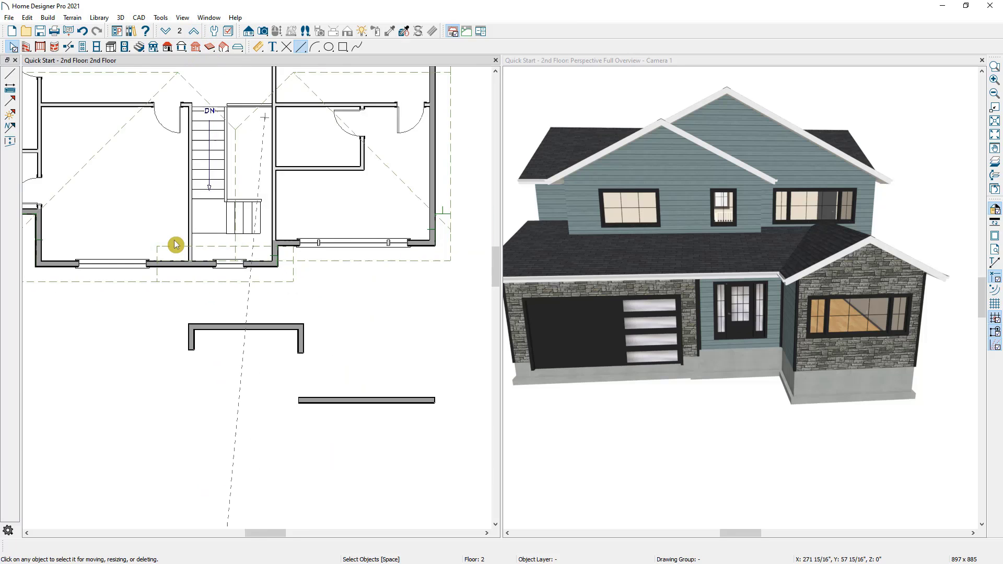
scroll(176, 245, down, 2)
click(47, 17)
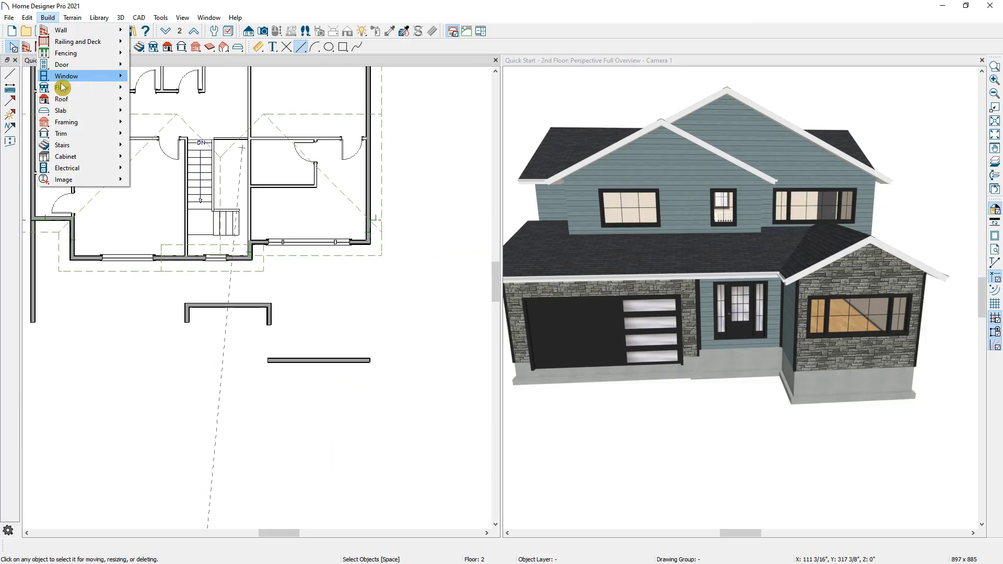
mouse_move(79, 134)
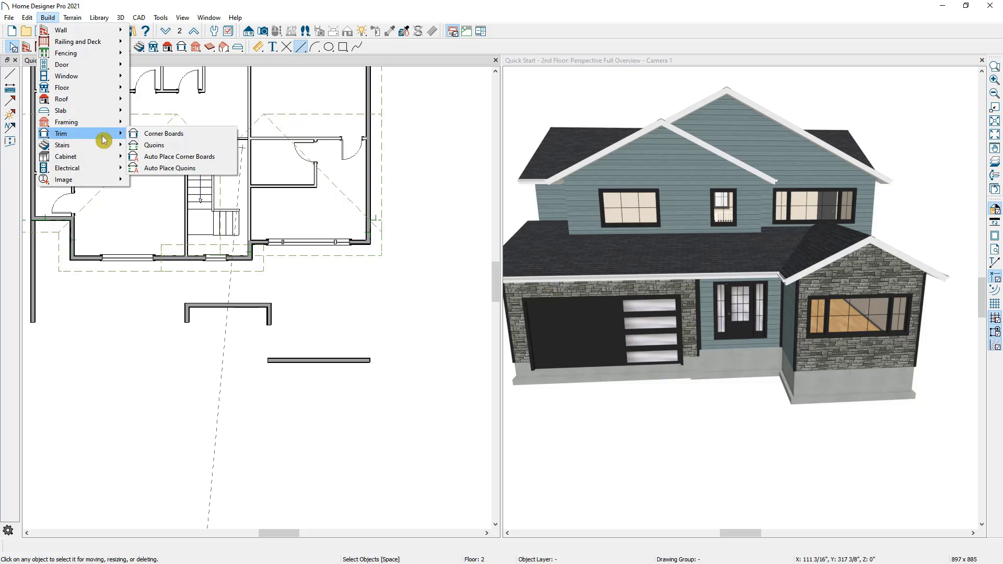
click(186, 157)
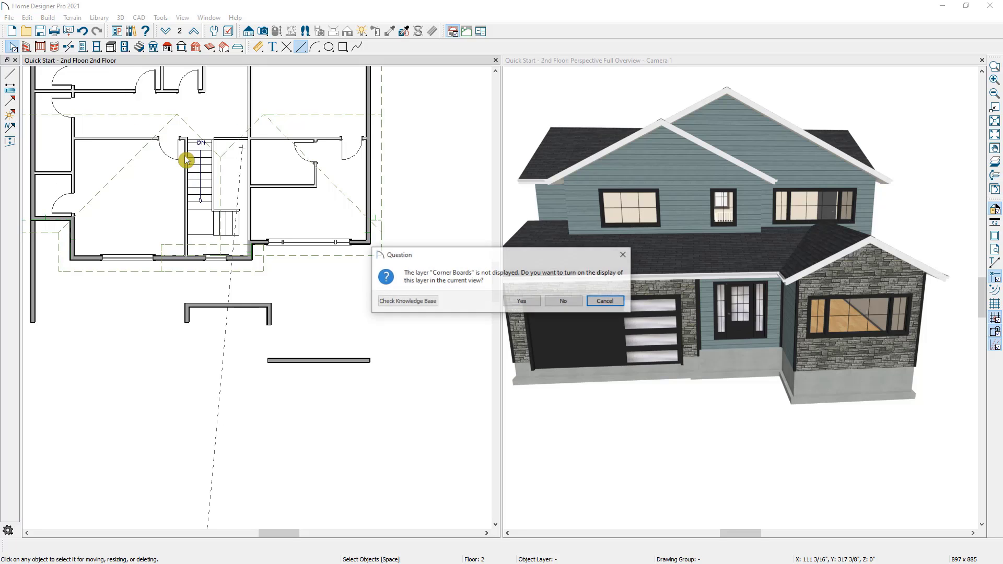
click(563, 303)
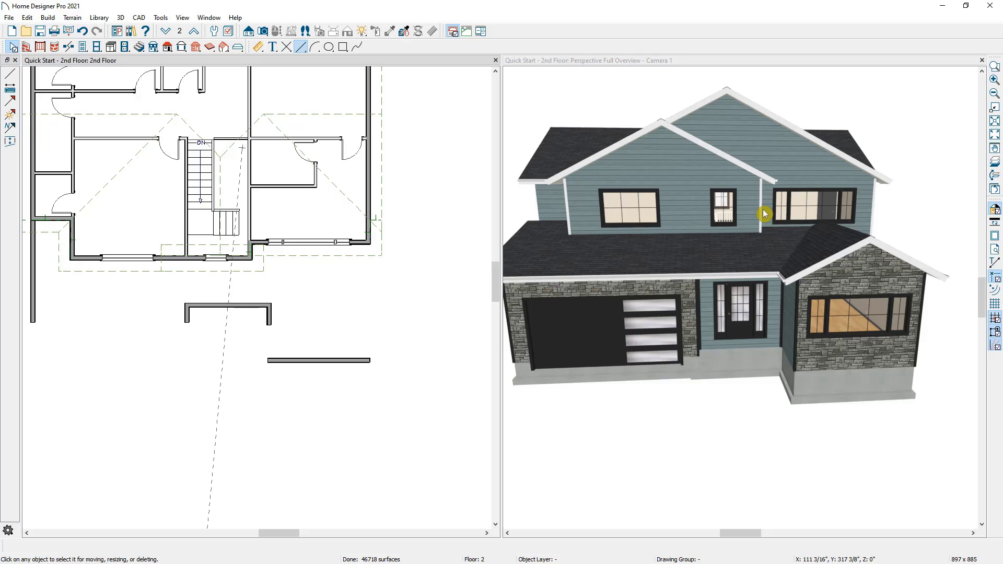
Step: Pick up the garage door's Tricorn Black (SW 6258) material and paint the corner boards and roof fascia with it
click(572, 72)
click(389, 33)
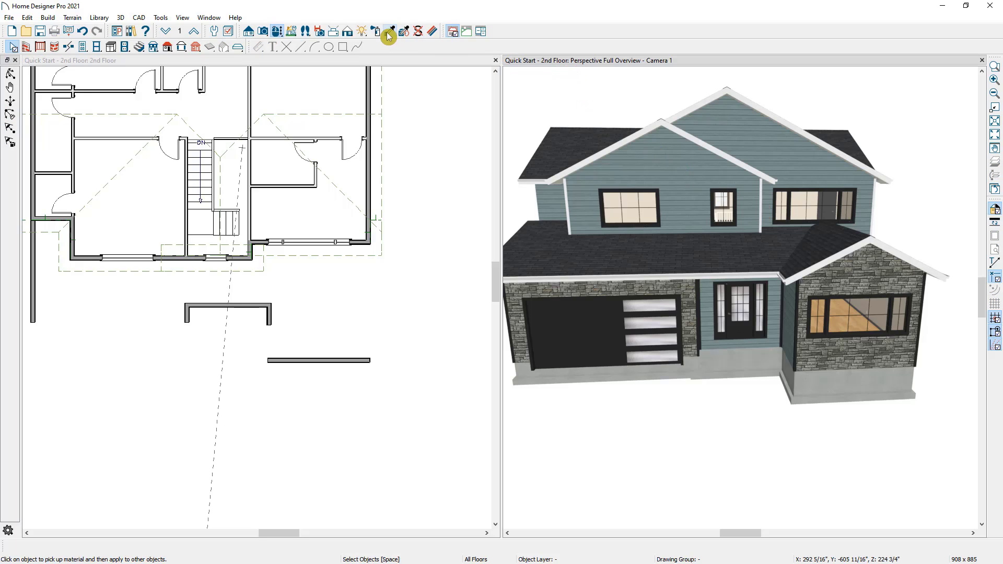
click(584, 318)
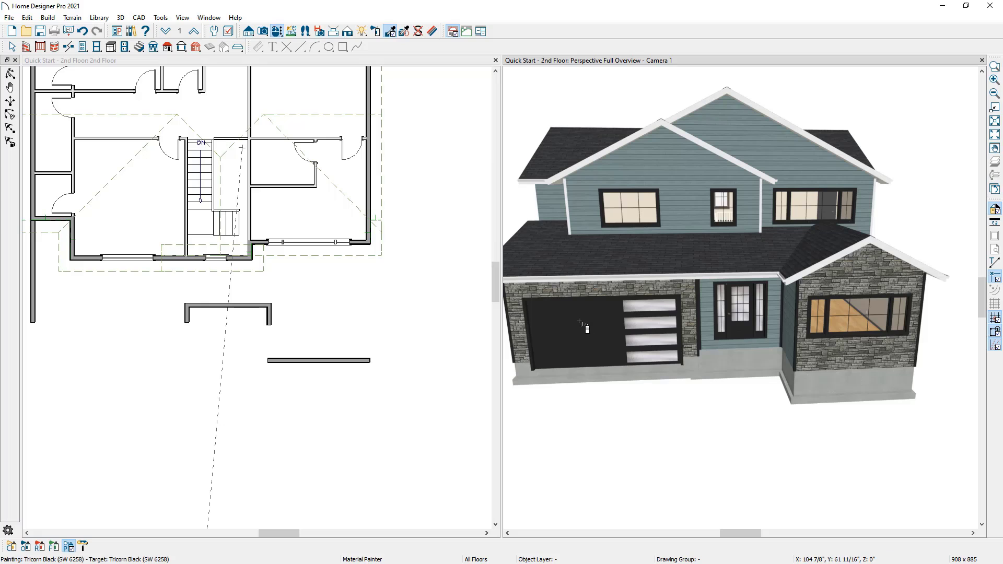
click(572, 224)
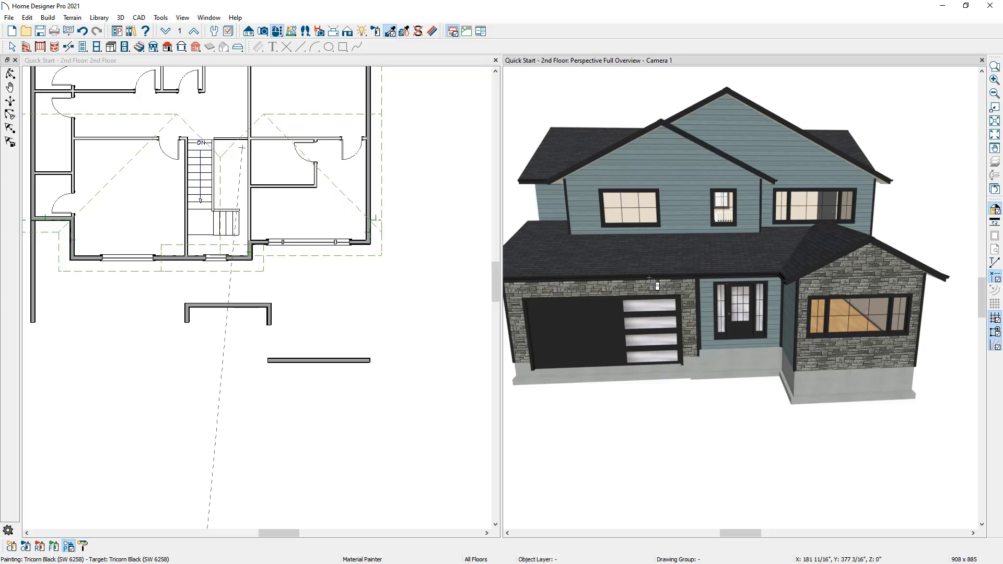
key(space)
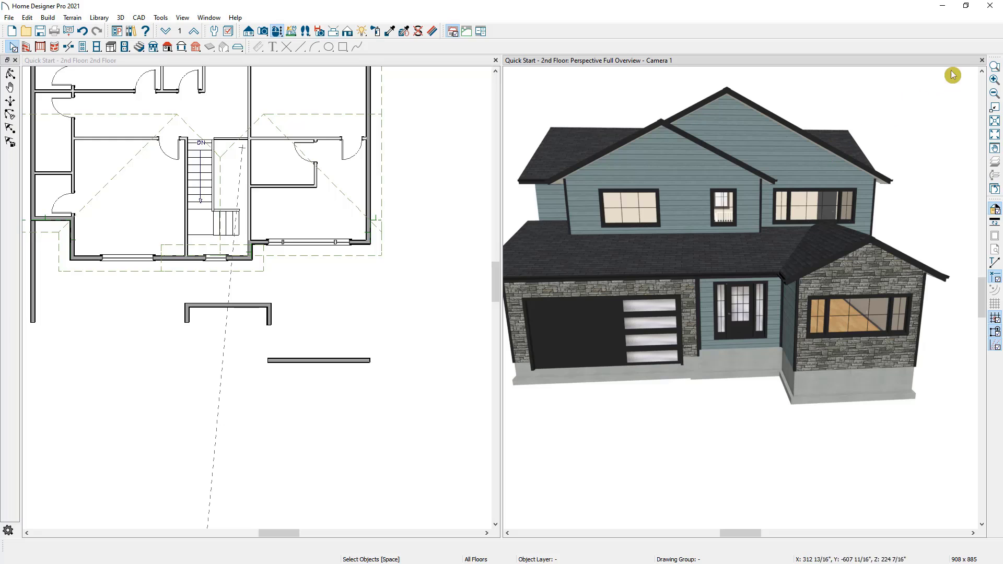
Step: Close the exterior camera view, generate a framing overview of the house, and orbit it to examine the framing
click(983, 60)
scroll(555, 260, down, 4)
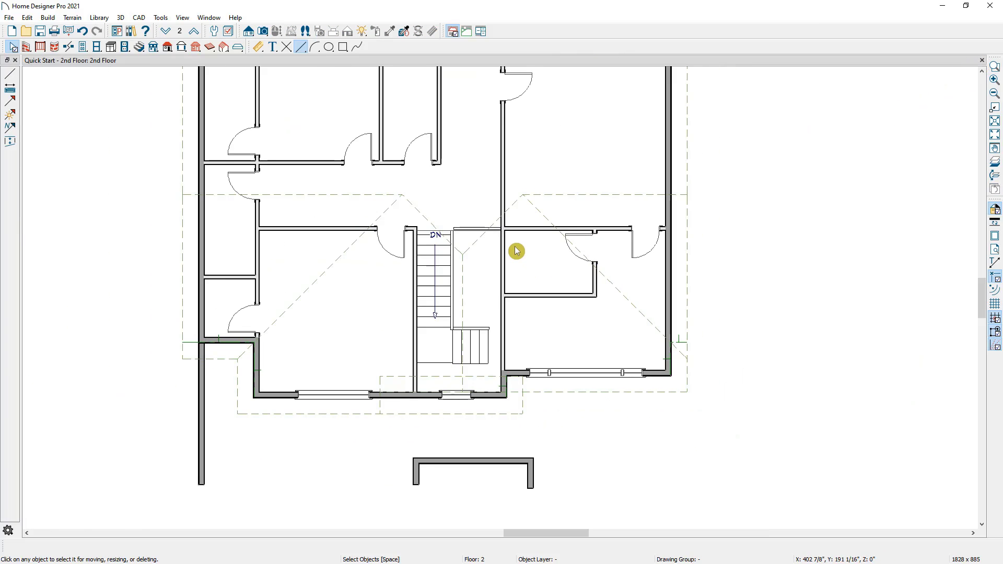
click(264, 31)
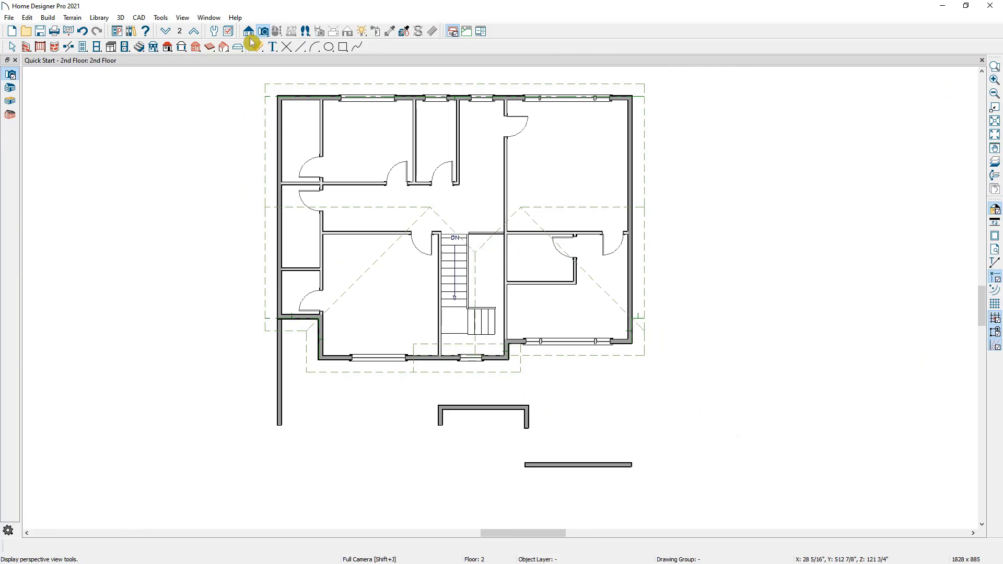
click(11, 117)
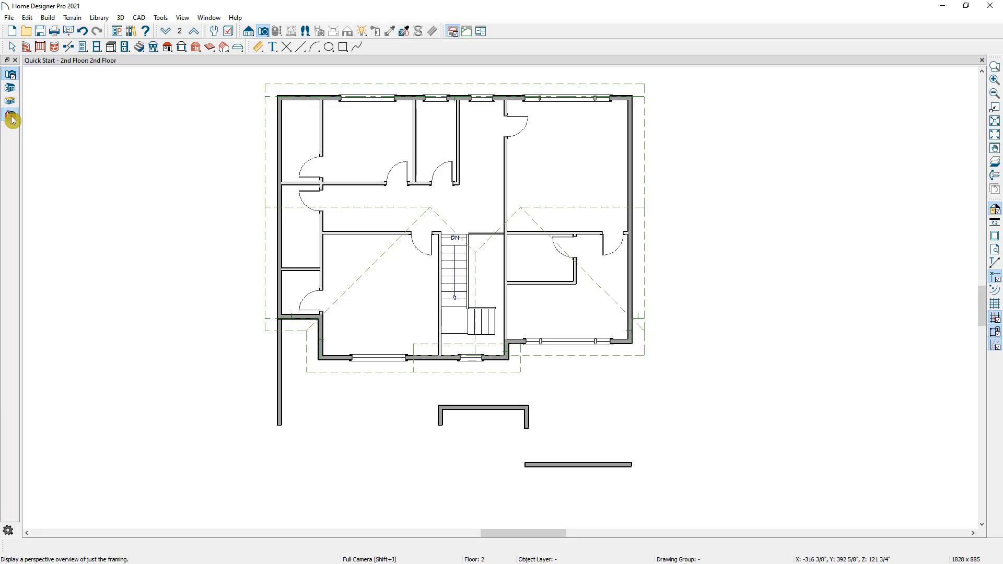
drag(457, 314, 556, 303)
scroll(515, 343, up, 5)
drag(515, 344, 483, 348)
scroll(415, 361, down, 4)
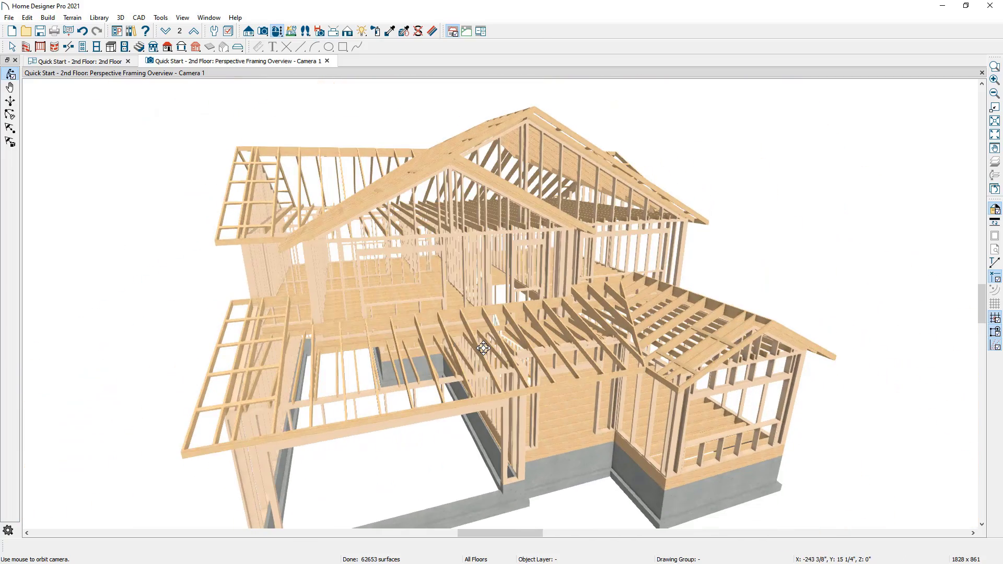
Step: Return to the second-floor plan and inspect the first-floor subfloor structure layers in the Build Framing settings
click(99, 61)
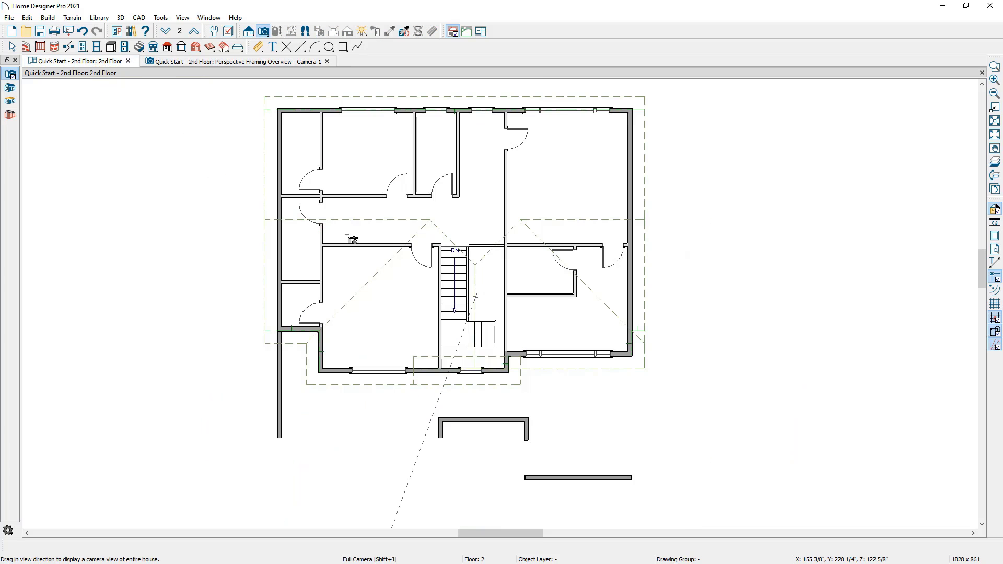
key(space)
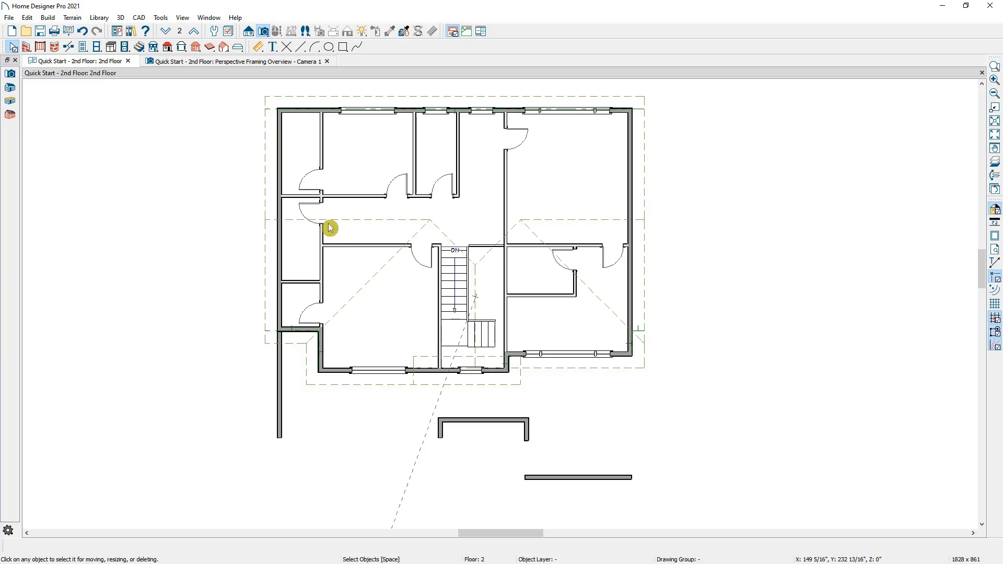
click(51, 18)
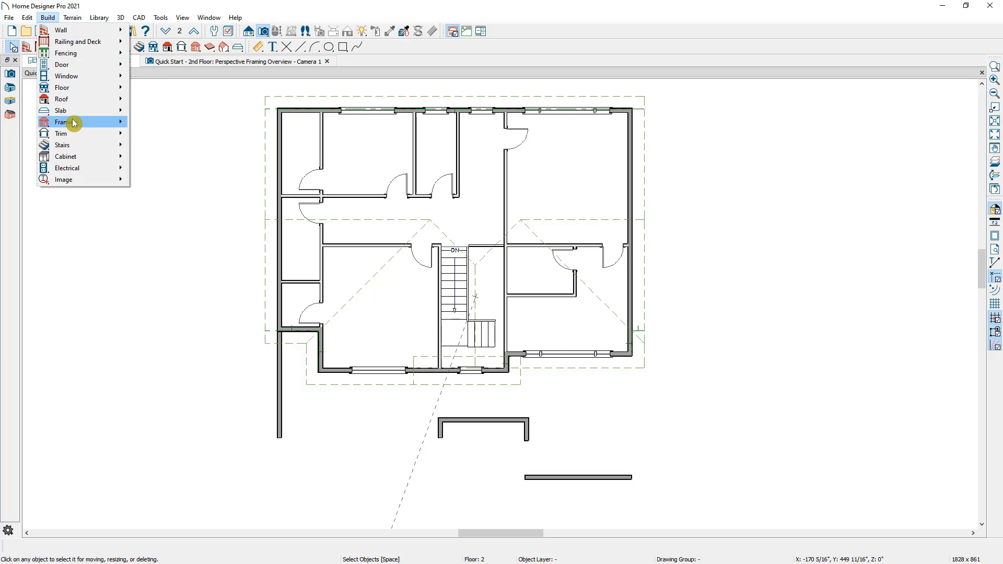
mouse_move(86, 127)
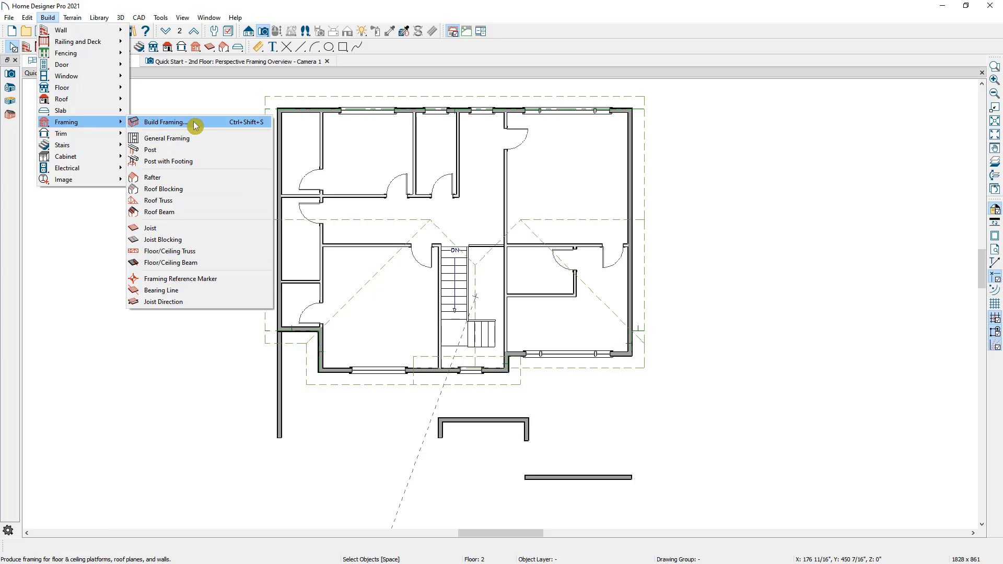
click(166, 121)
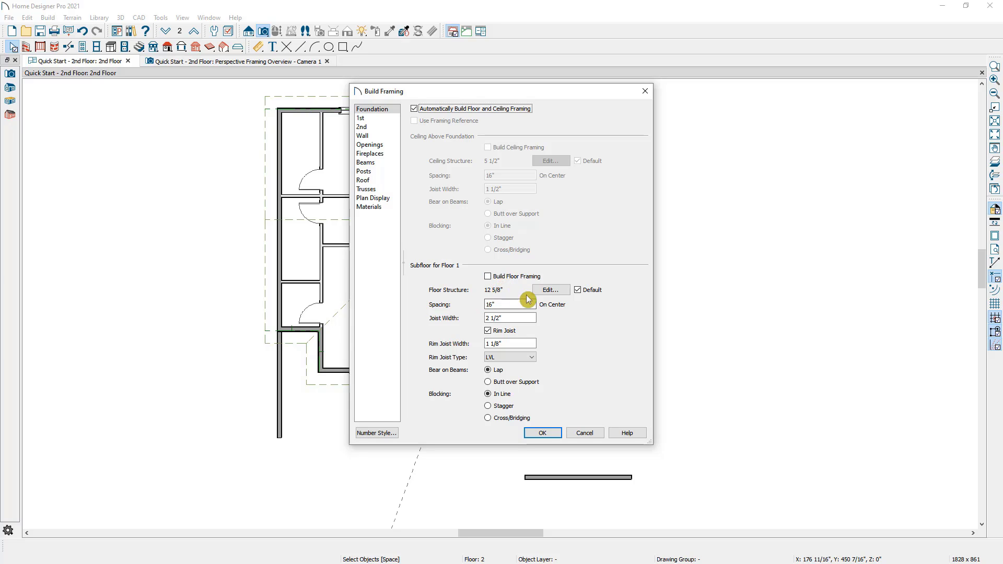
click(551, 293)
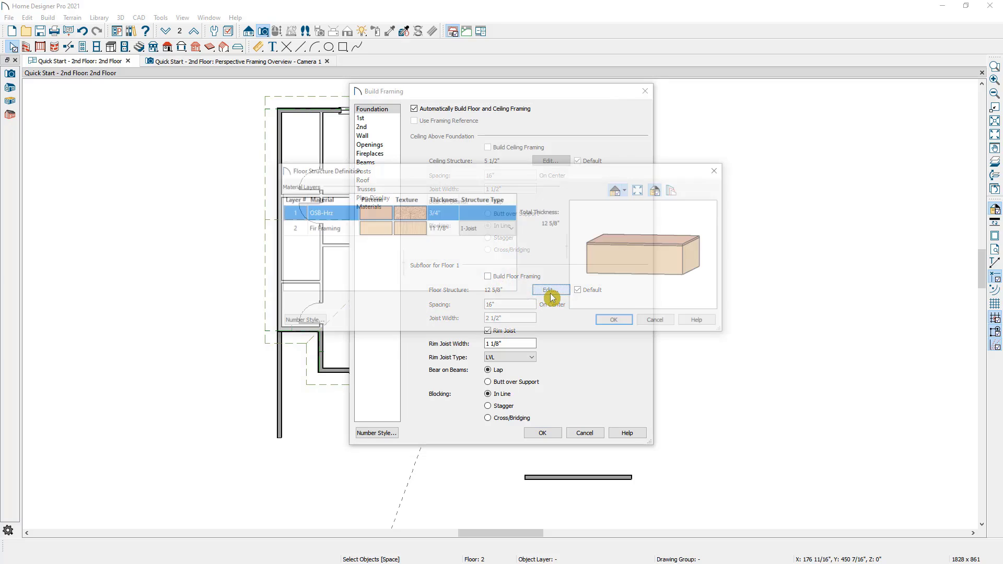
click(334, 231)
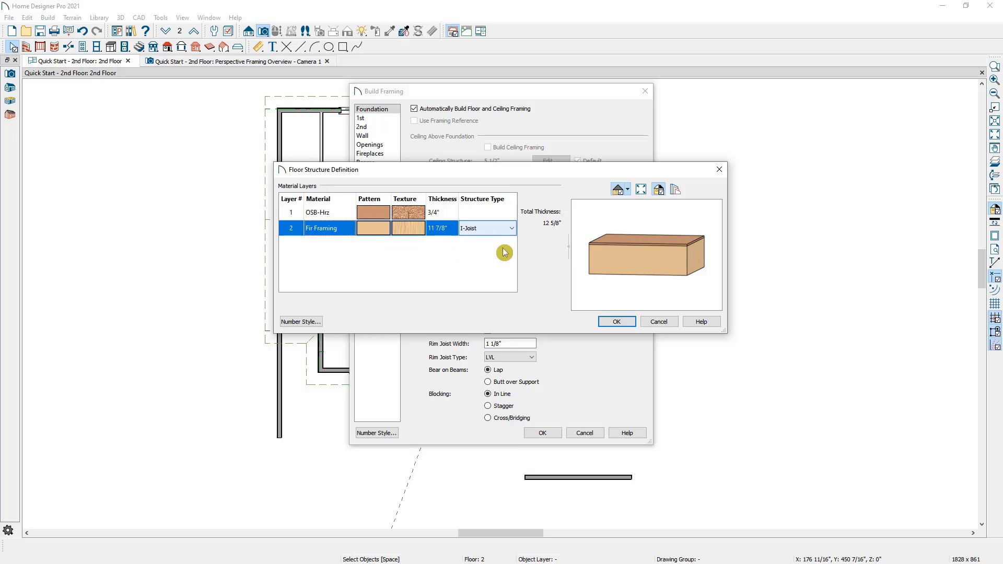
click(630, 325)
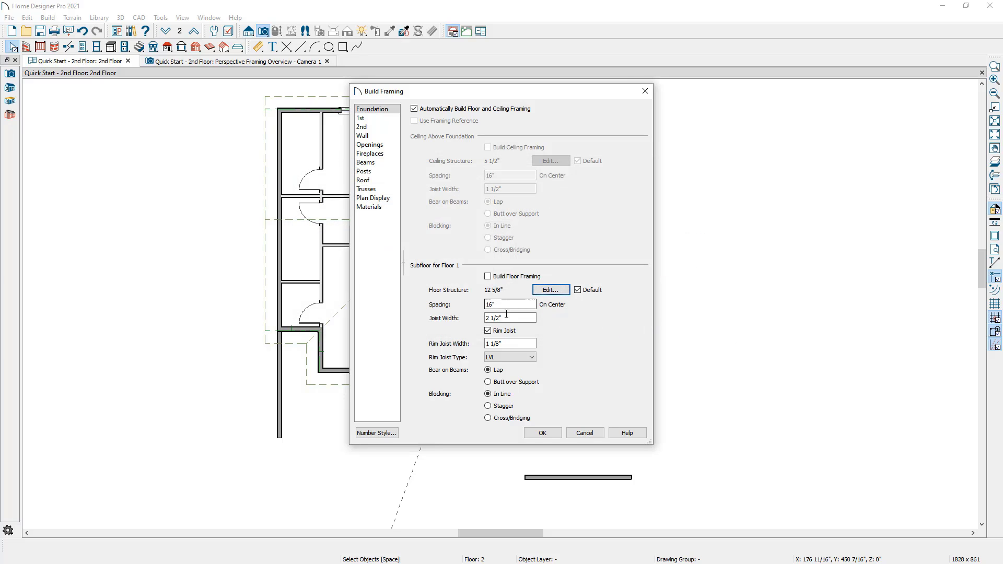
Step: Review the 1st, 2nd, Wall and Roof framing settings and leave Build Framing without changes
click(391, 119)
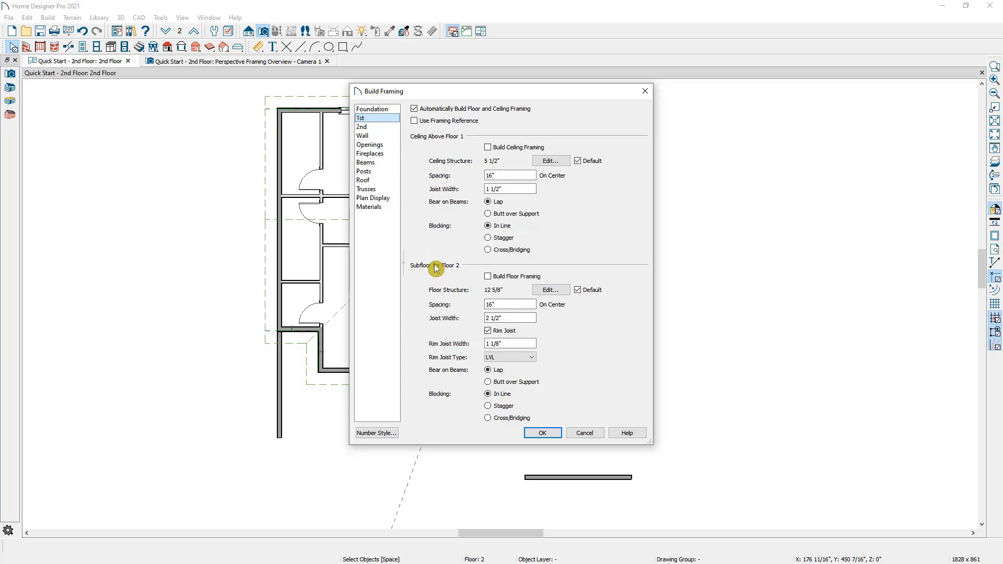
click(377, 130)
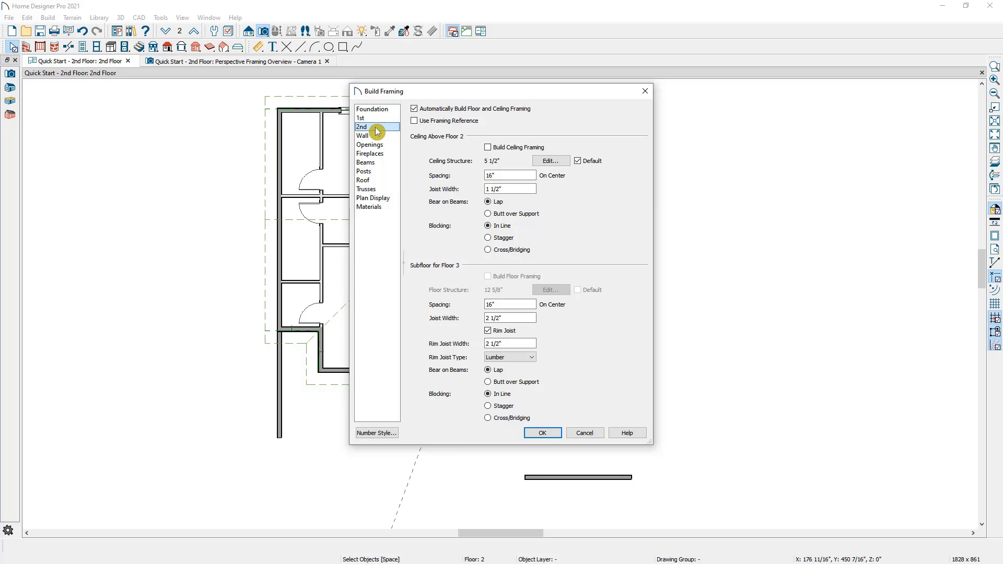
click(376, 137)
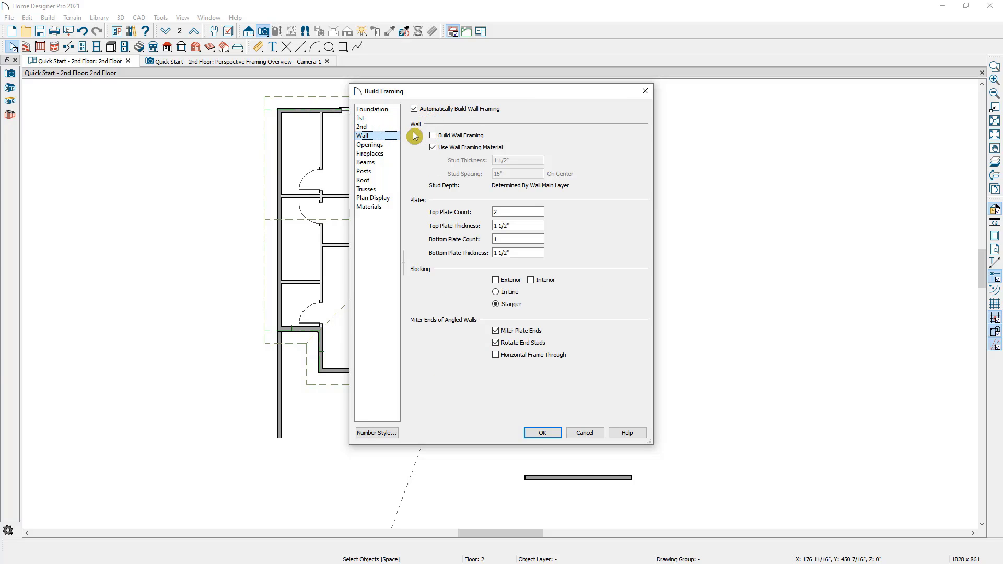
click(390, 182)
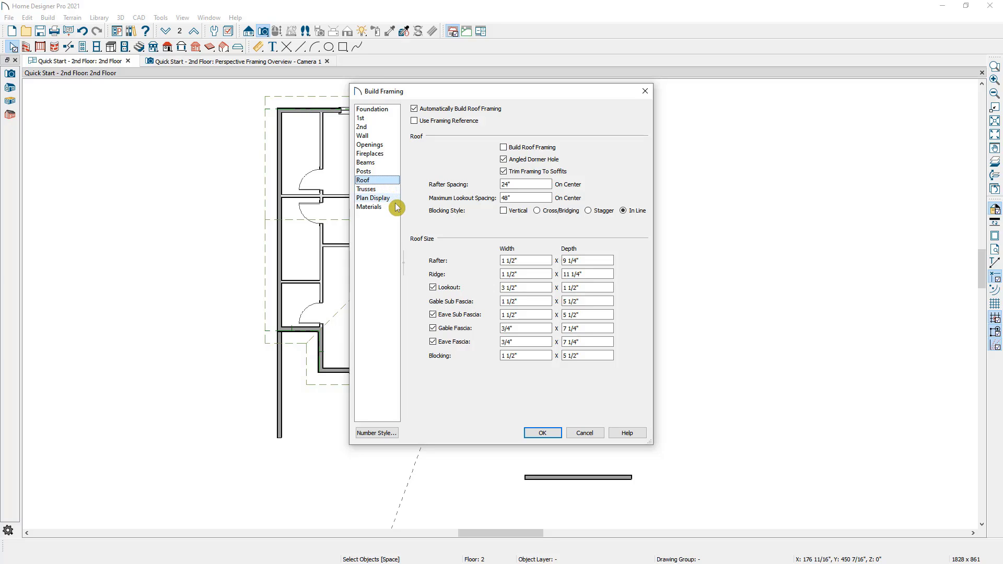
click(579, 434)
Step: Turn off the display of the Roof Planes and Walls, Layers layers in the plan's layer display options
middle_drag(560, 345, 516, 376)
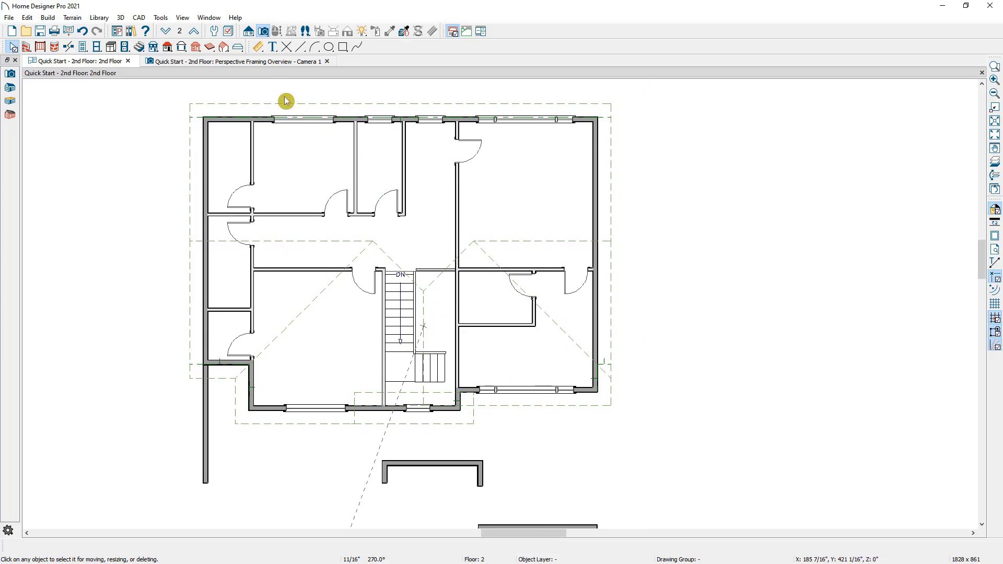
click(230, 34)
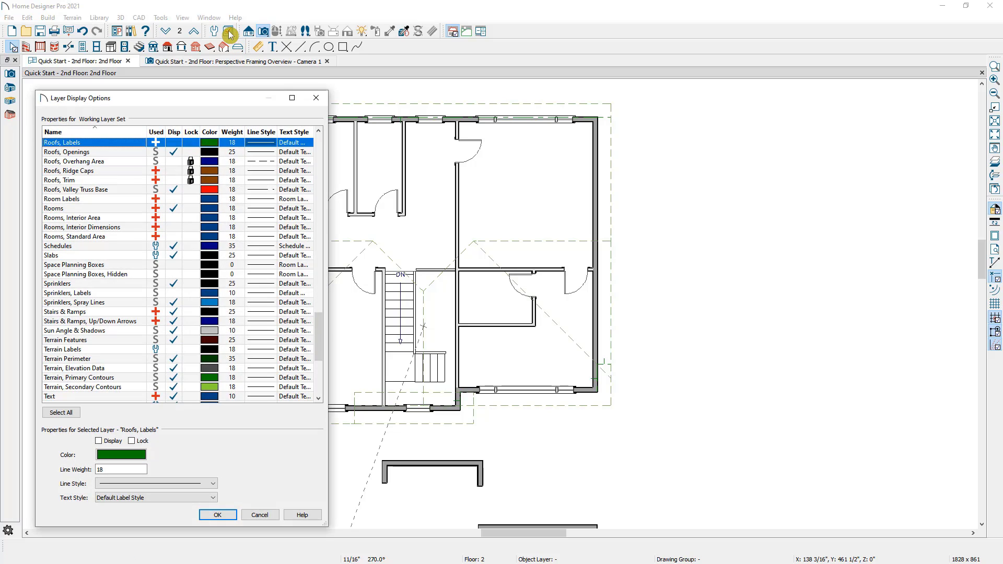
scroll(209, 183, up, 3)
click(181, 181)
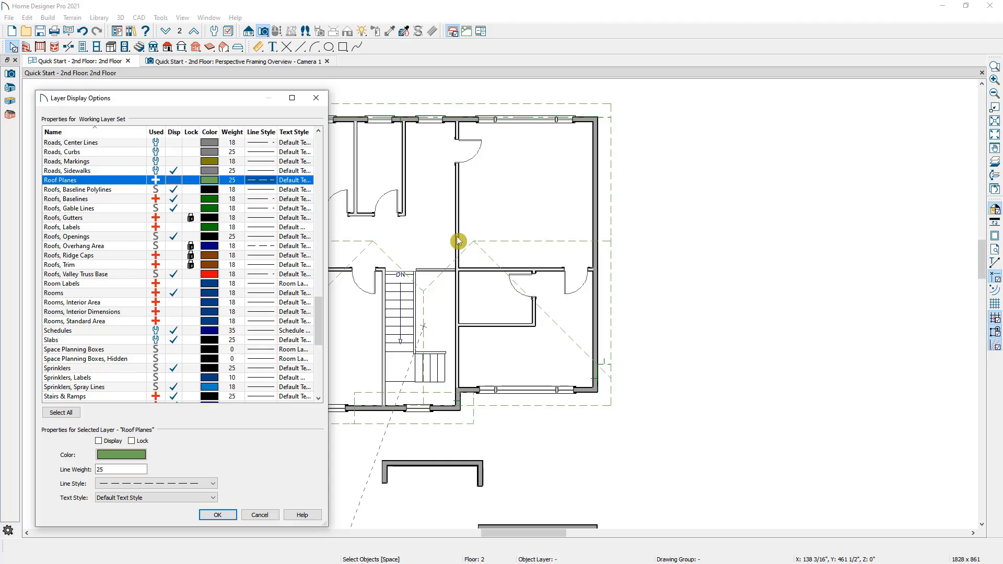
drag(320, 314, 317, 357)
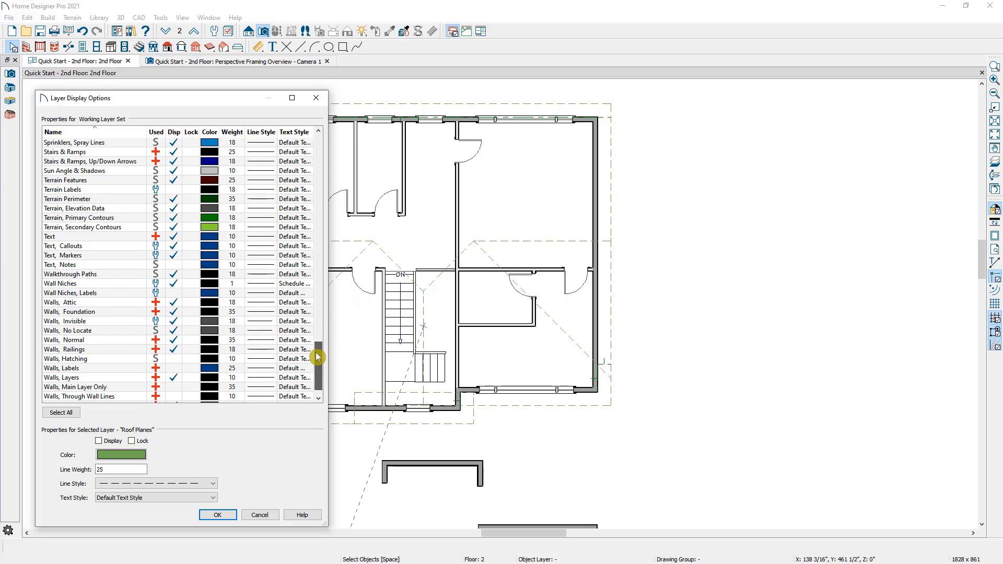
click(262, 378)
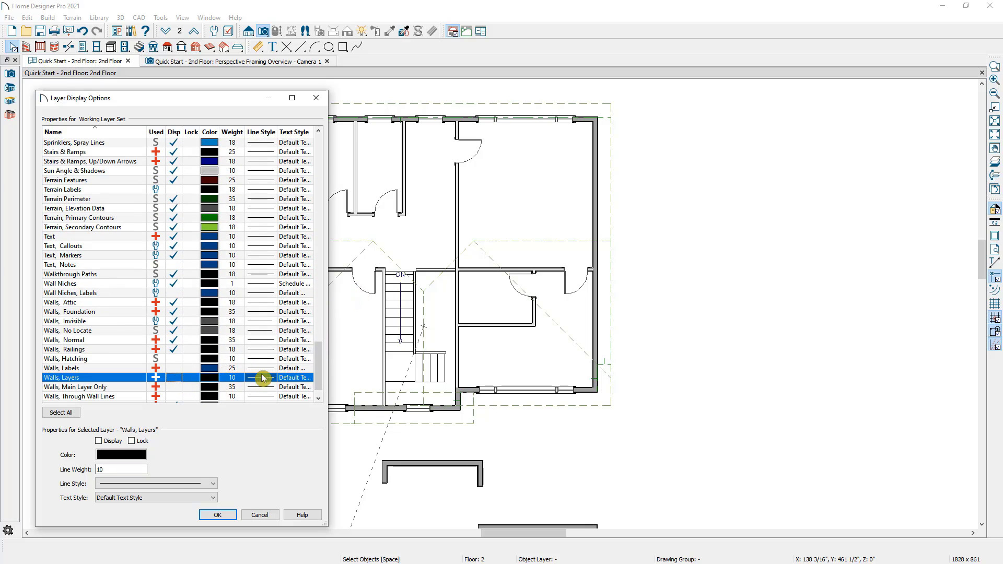
Step: Turn on the display of all framing layers from Framing, Bearing Lines through Framing, Wall Bridging in the plan
drag(320, 352, 321, 216)
click(120, 218)
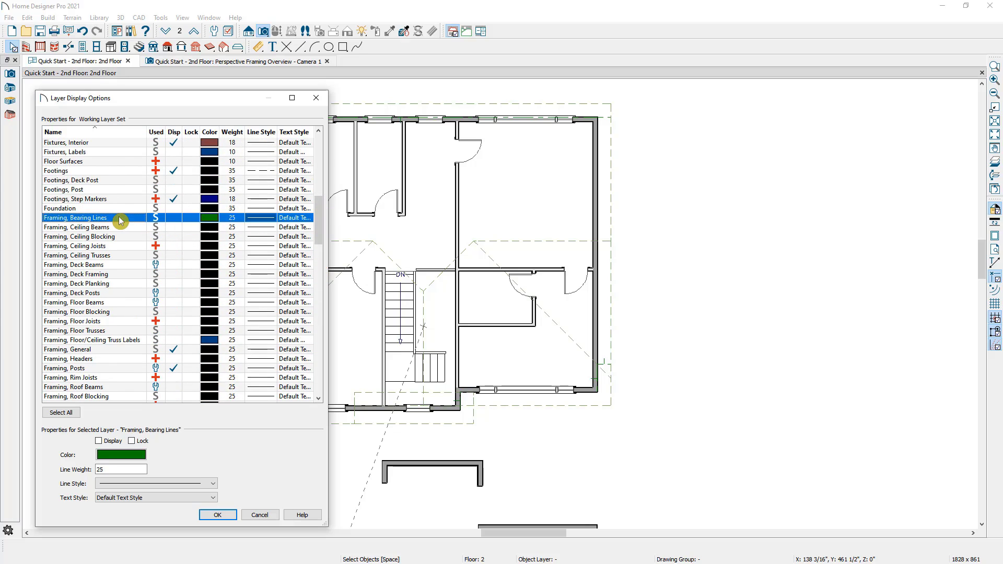
scroll(120, 221, down, 5)
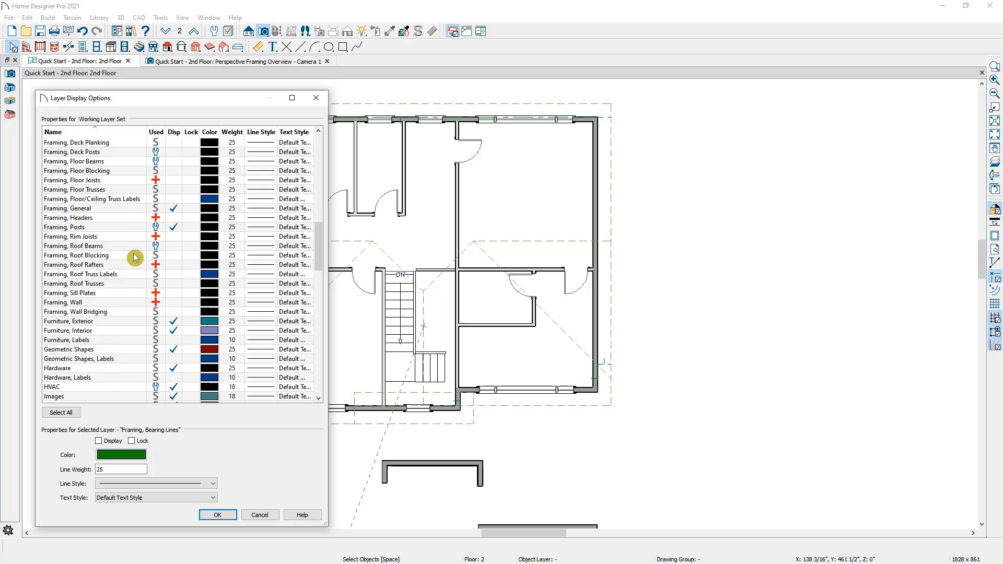
click(121, 313)
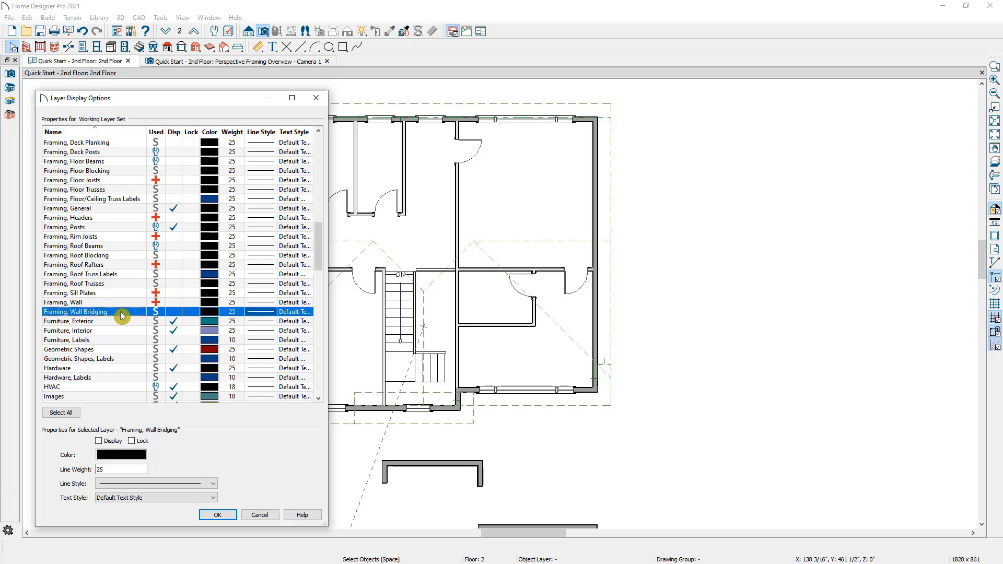
scroll(121, 315, up, 6)
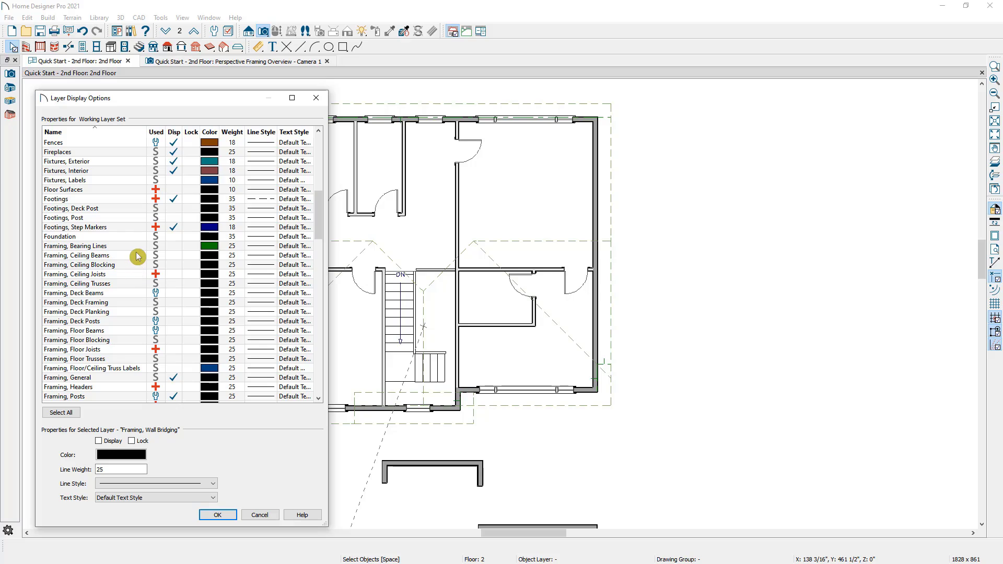
shift+click(137, 247)
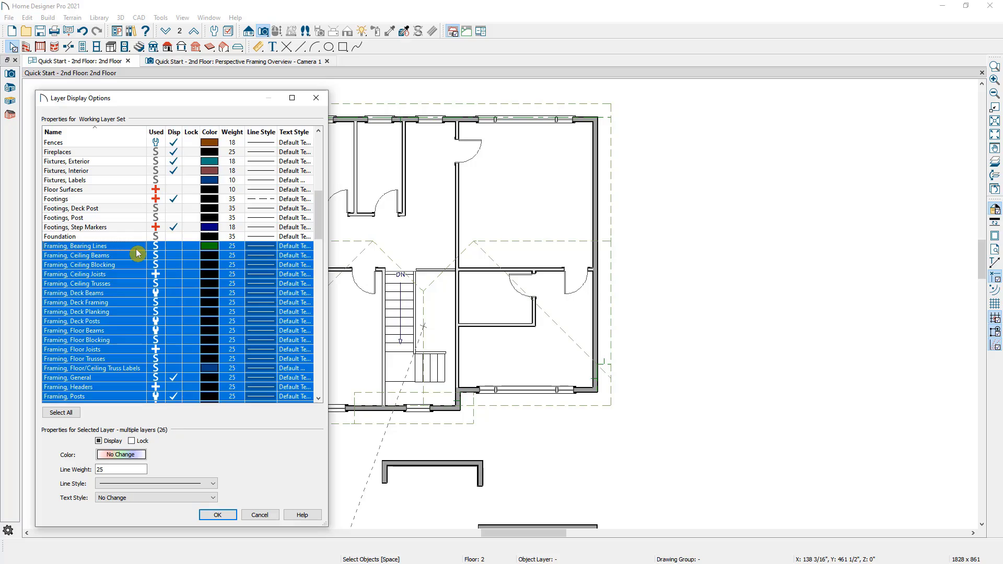
click(99, 441)
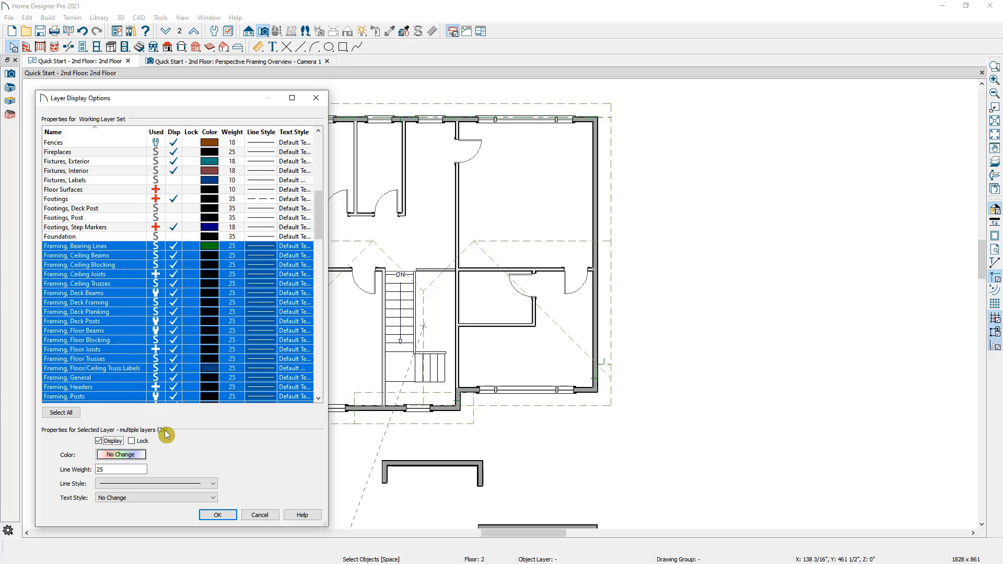
click(217, 516)
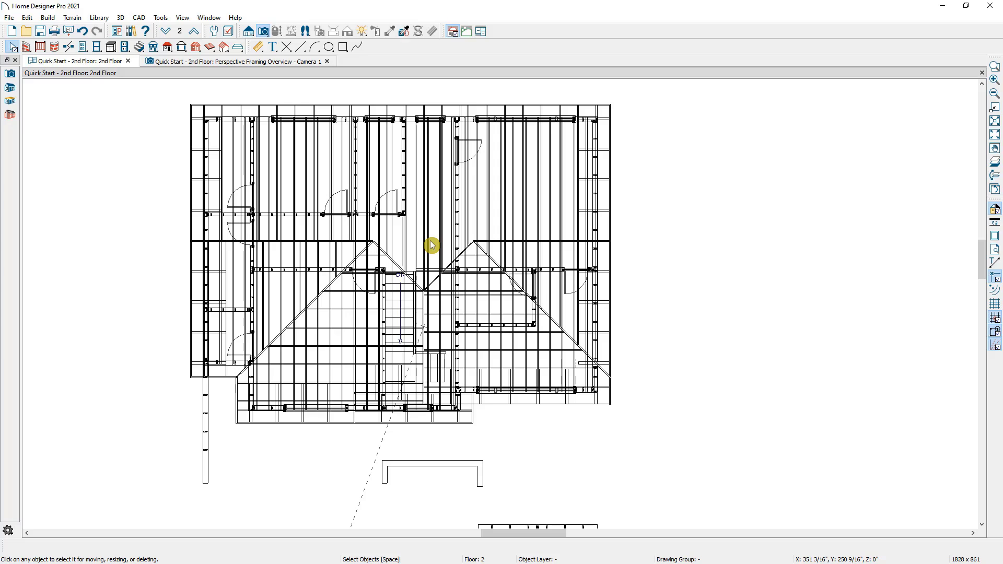
Step: Hide all framing layers except Framing, Floor Joists and Framing, Wall, and go down to the first-floor plan
click(228, 31)
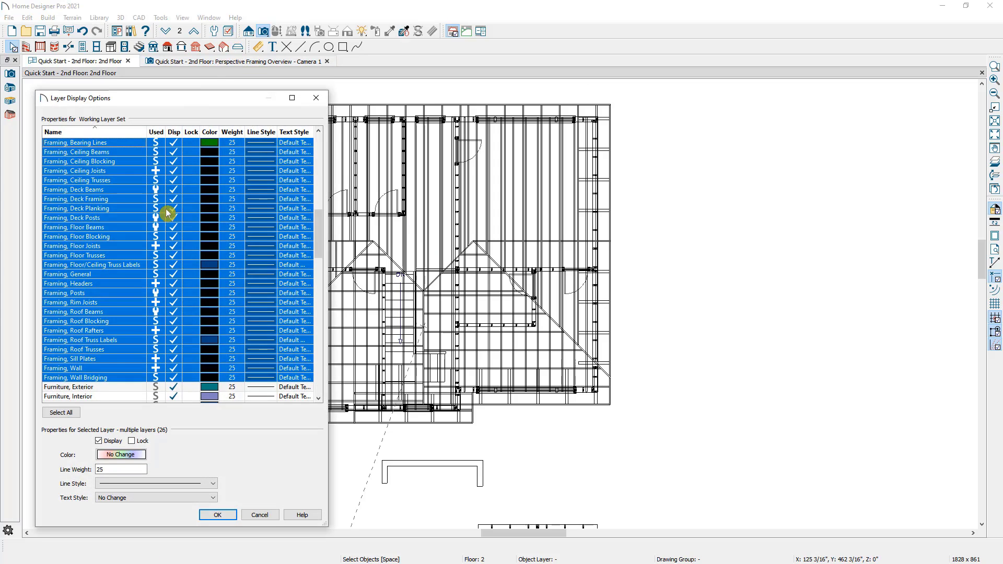
click(99, 442)
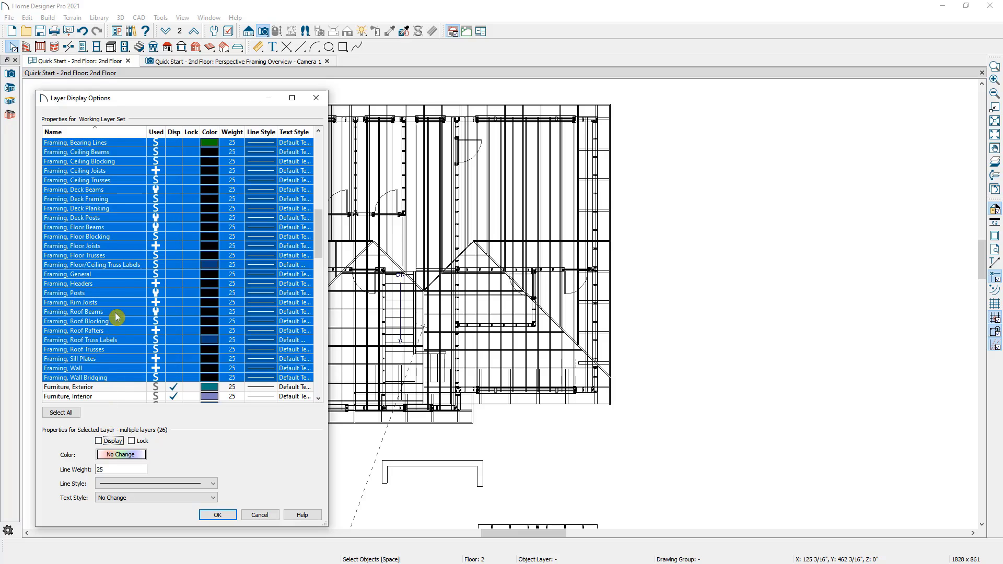
click(131, 246)
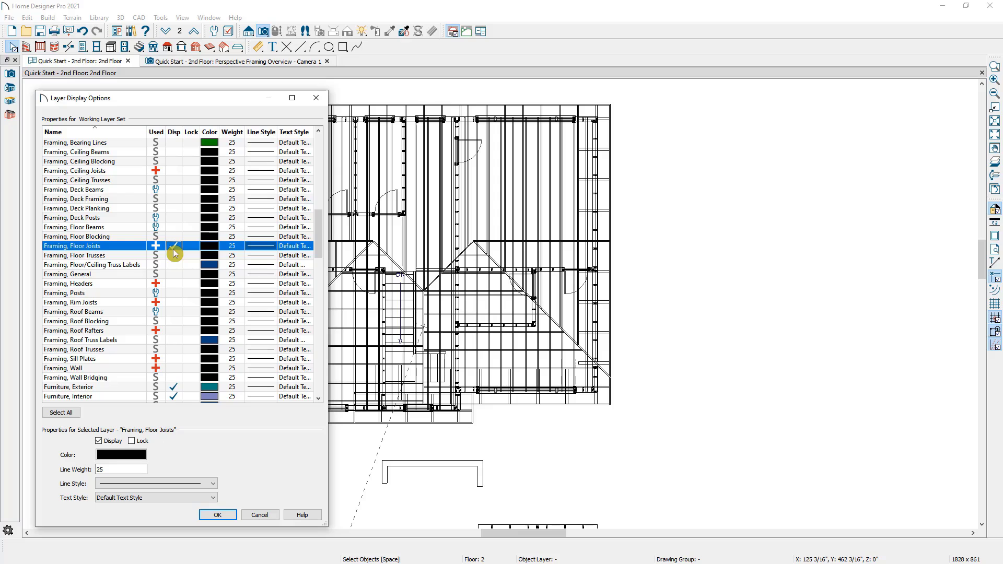
click(170, 368)
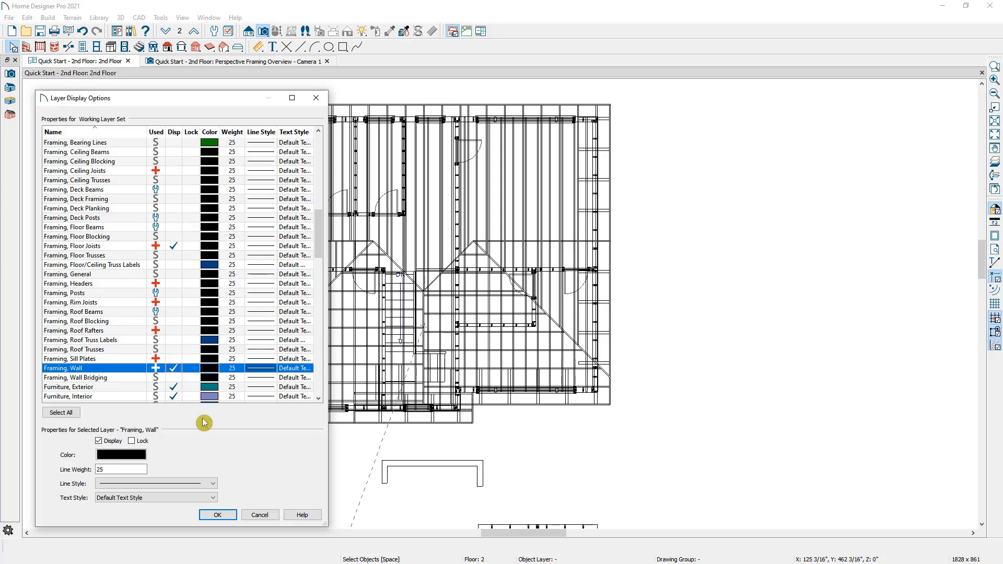
click(225, 519)
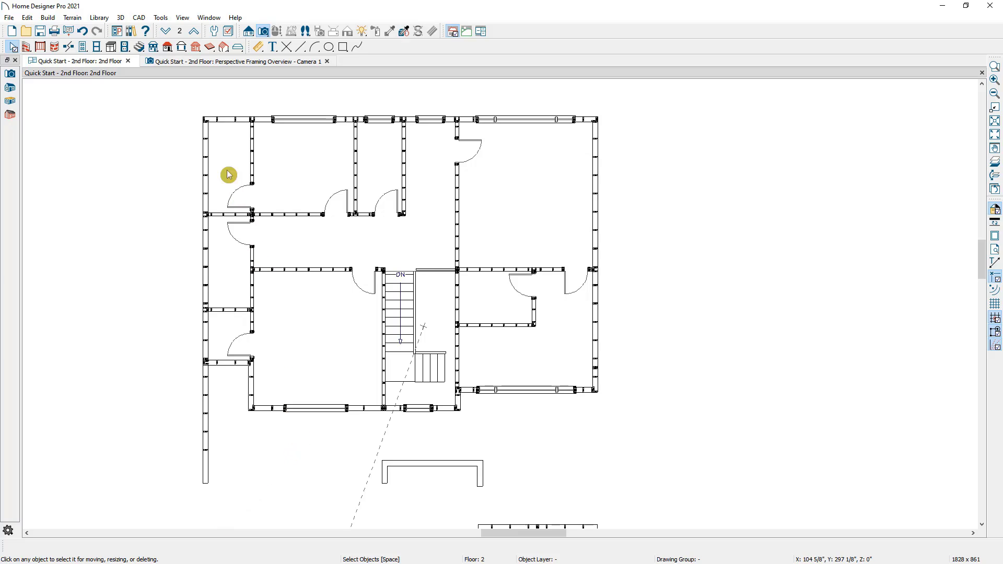
click(165, 31)
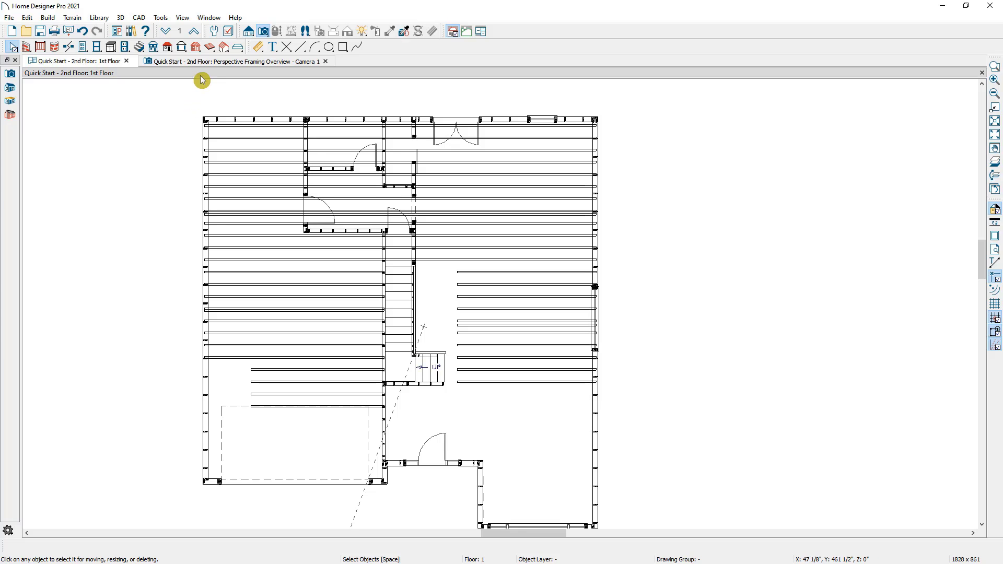
Step: Turn off the display of the Framing, Wall and Framing, Floor Joists layers in the layer display options
click(227, 32)
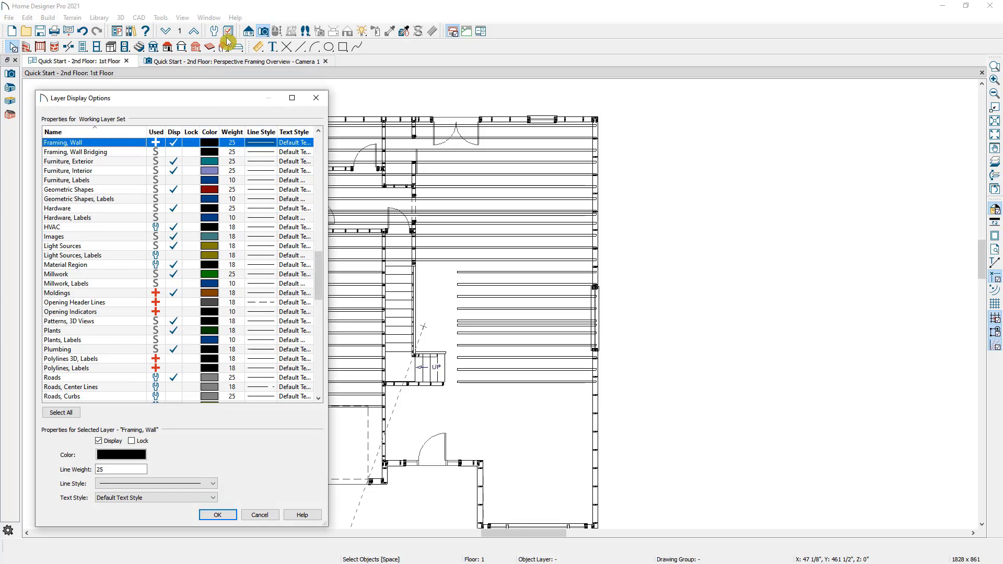
click(174, 144)
scroll(165, 192, up, 6)
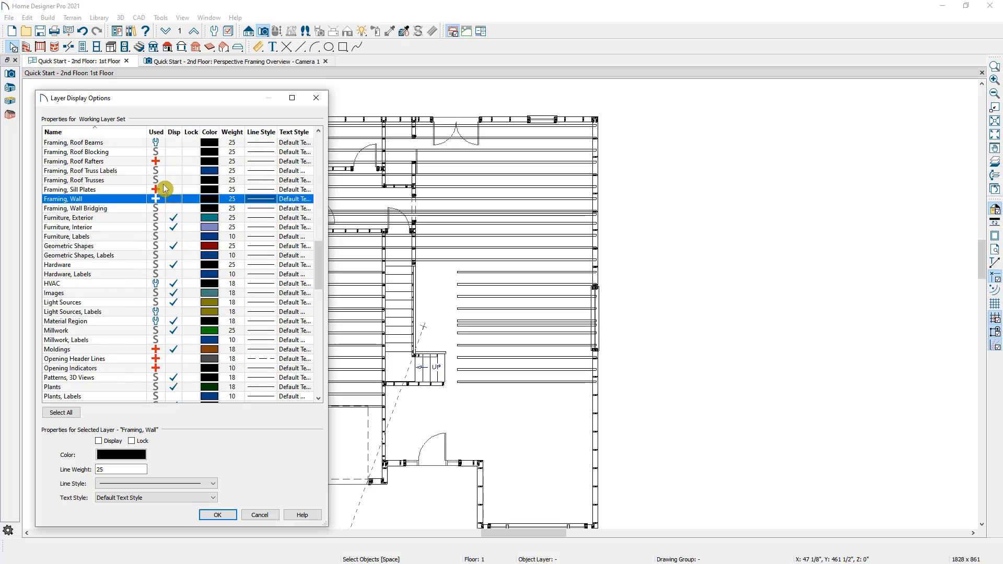
scroll(165, 192, up, 1)
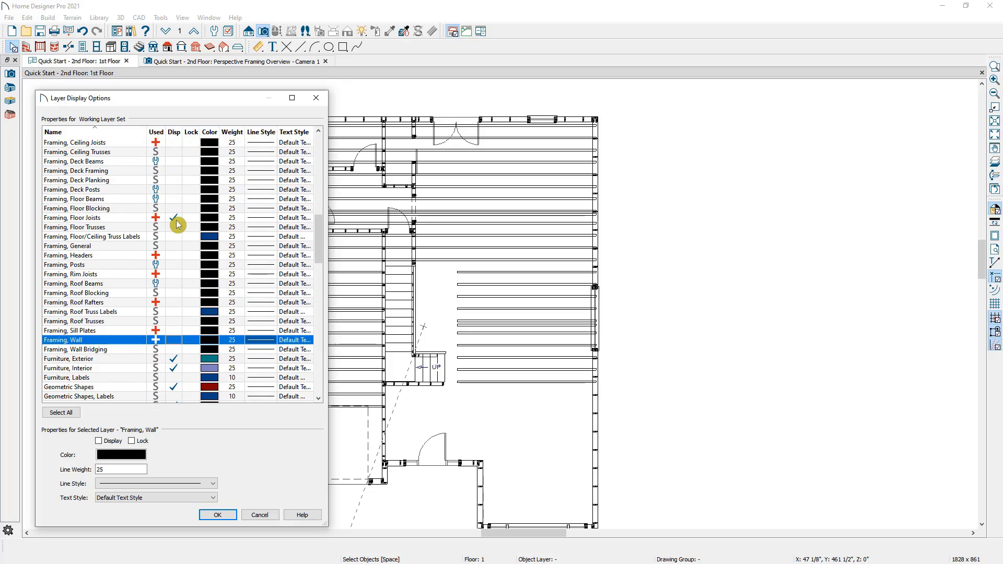
click(176, 222)
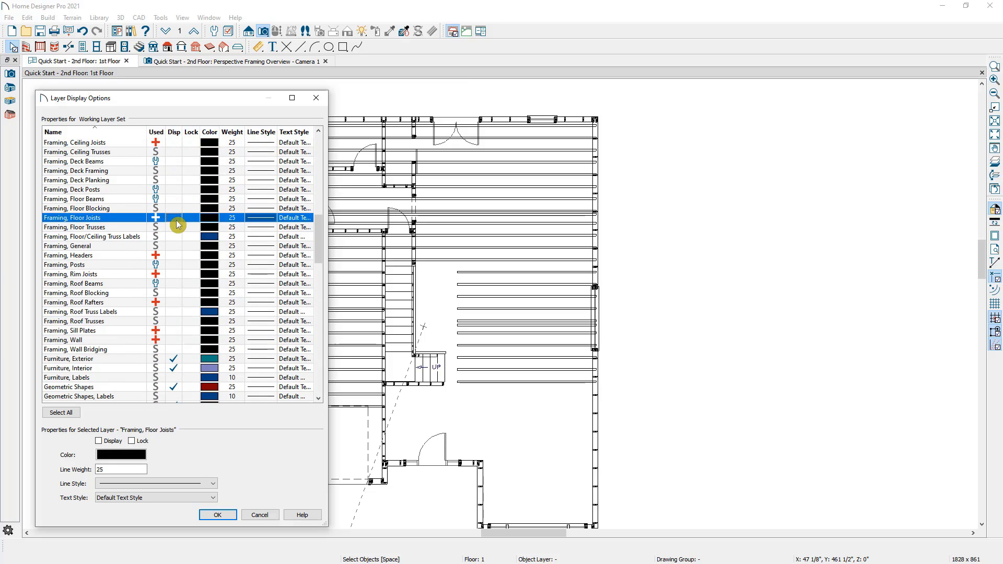
Step: Turn on the display of the Dimensions, Automatic, Dimensions, Manual and Room Labels layers and apply the layer changes
key(d)
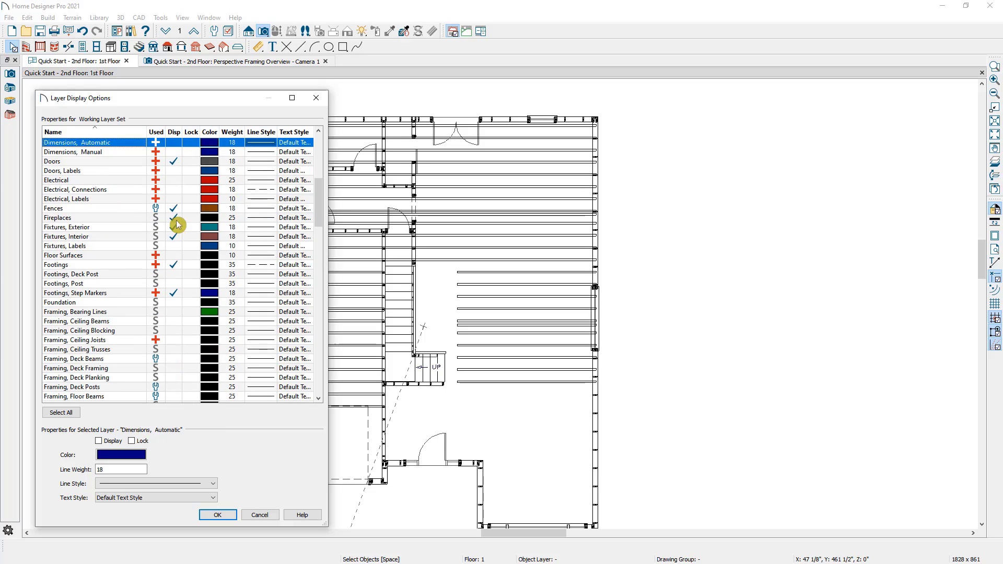
click(176, 142)
click(174, 152)
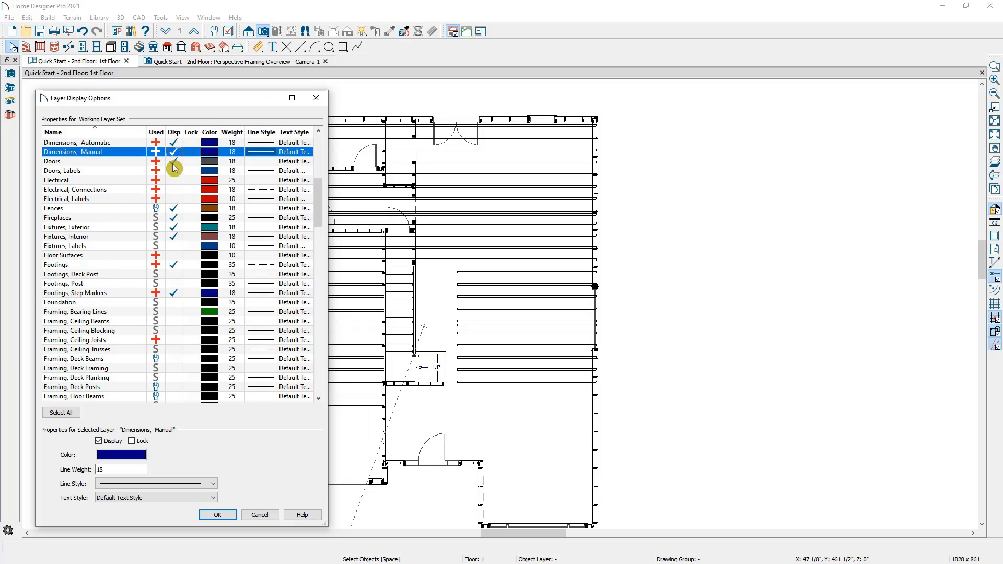
key(r)
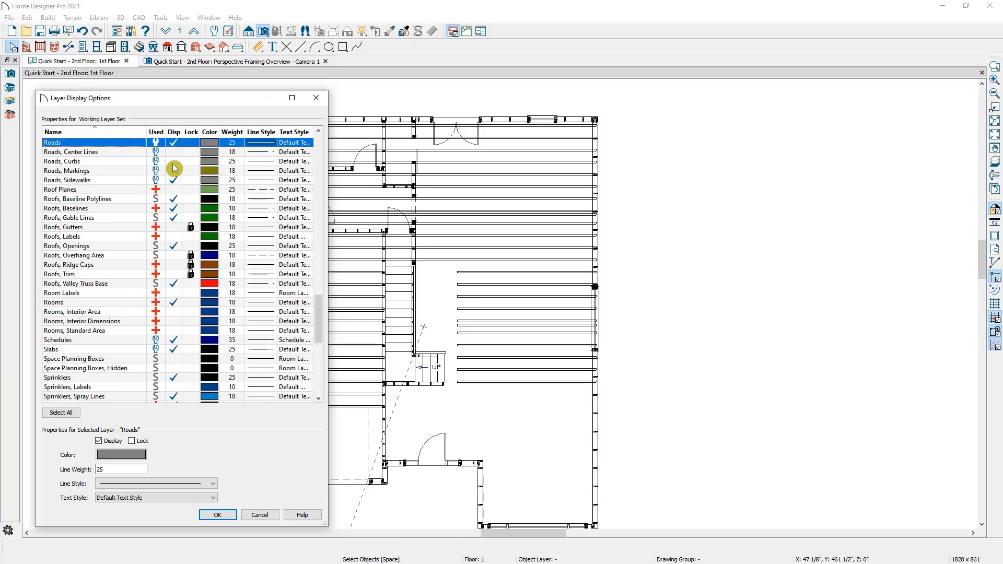
click(175, 293)
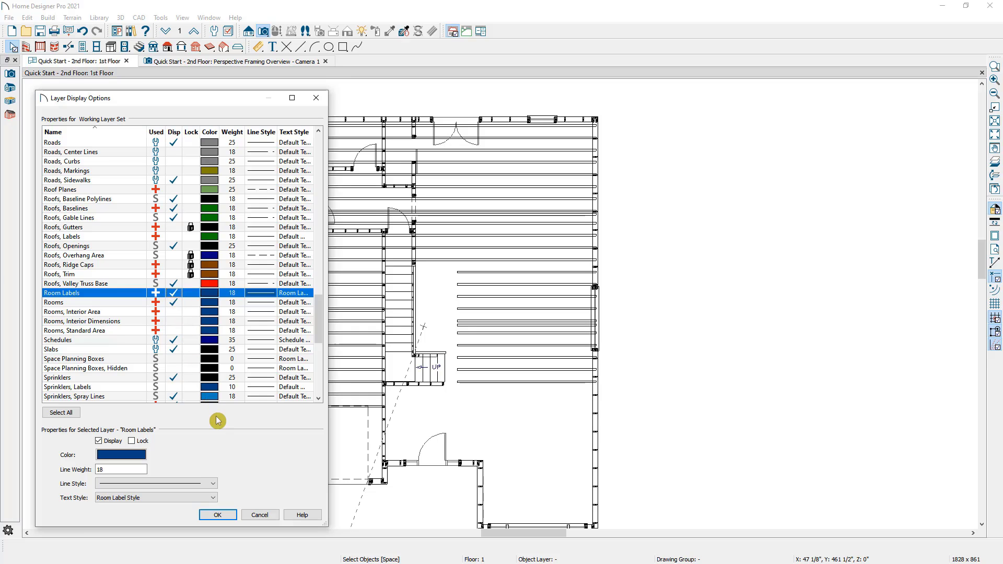
click(218, 515)
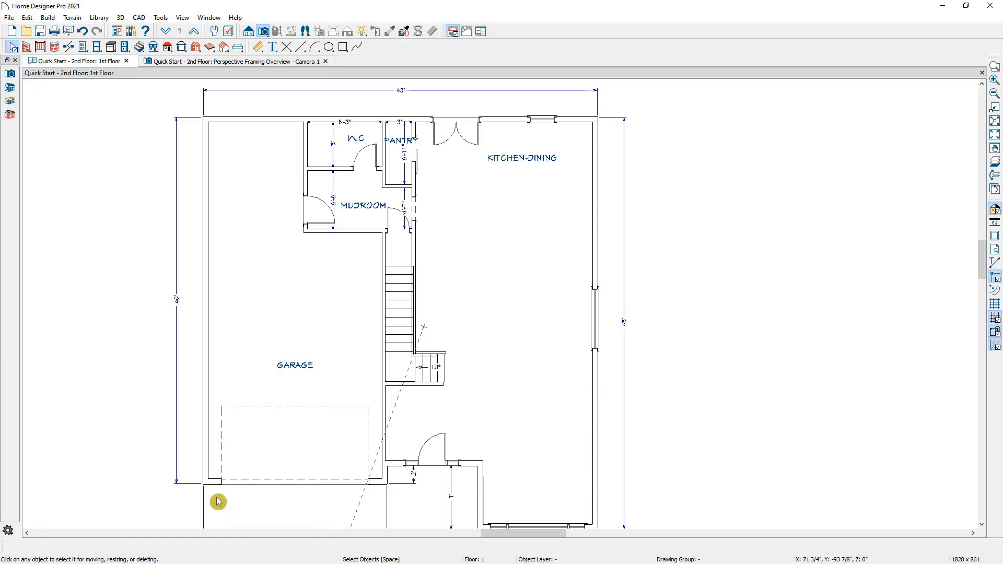
scroll(218, 501, down, 3)
middle_drag(206, 455, 184, 395)
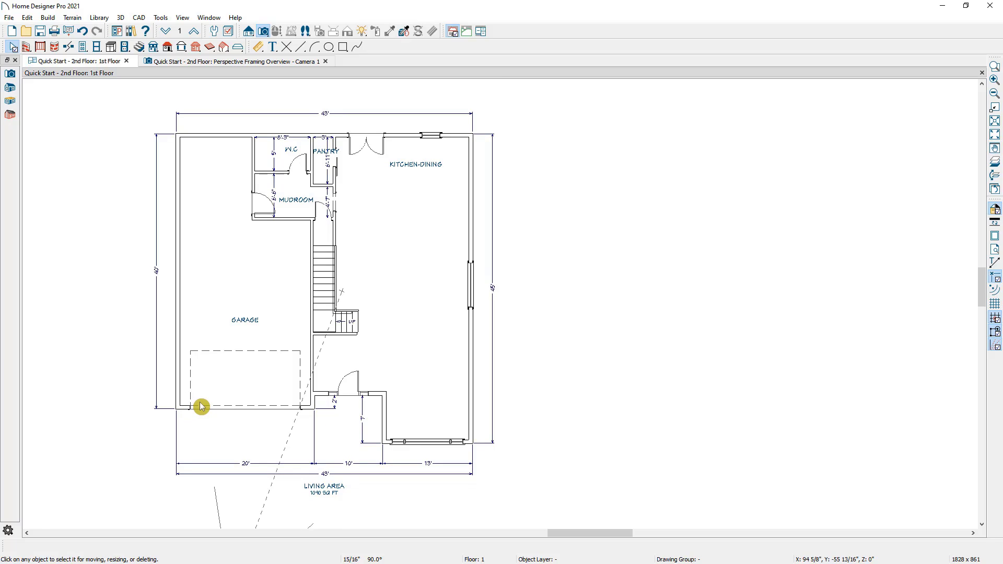
Step: Open the Quick Start 2021 layout and send the entire first-floor plan to it at a scale of 1/4 in = 1 ft
click(9, 18)
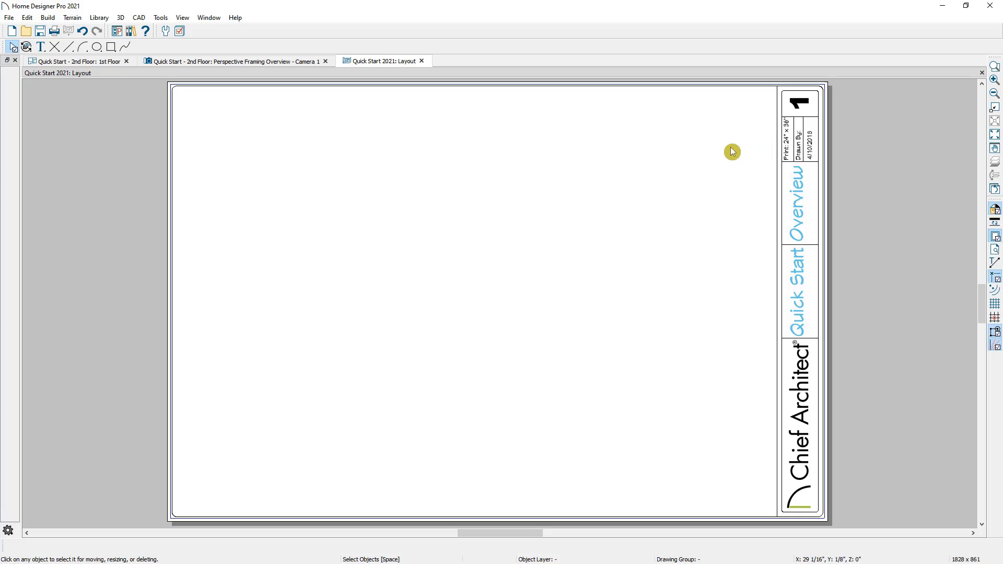
click(96, 63)
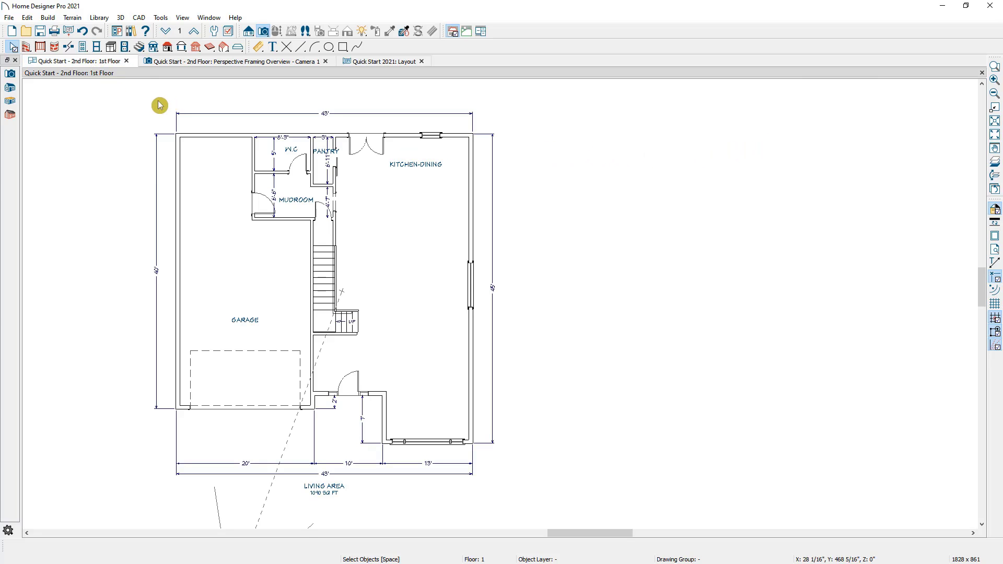
click(5, 19)
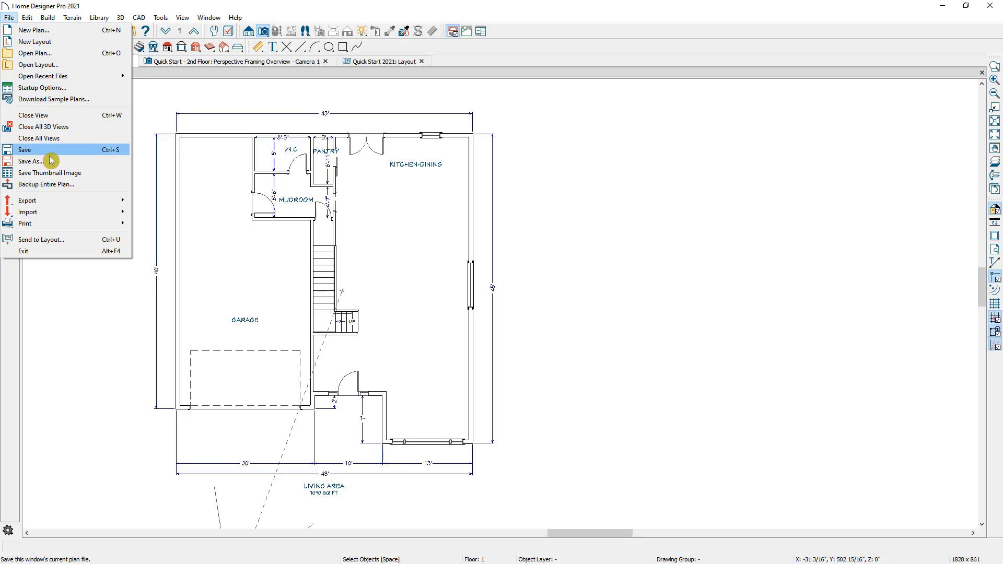
click(51, 247)
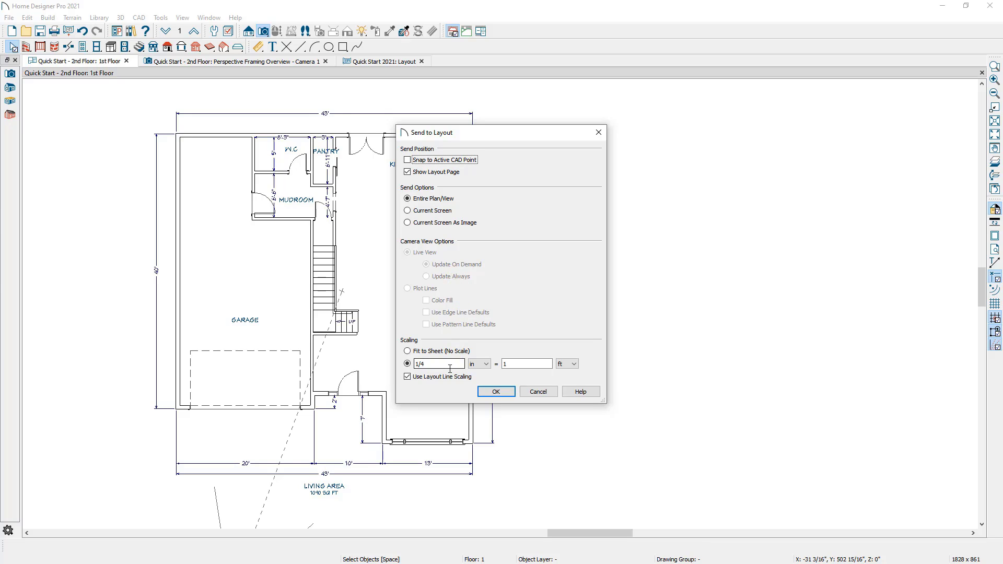
click(503, 395)
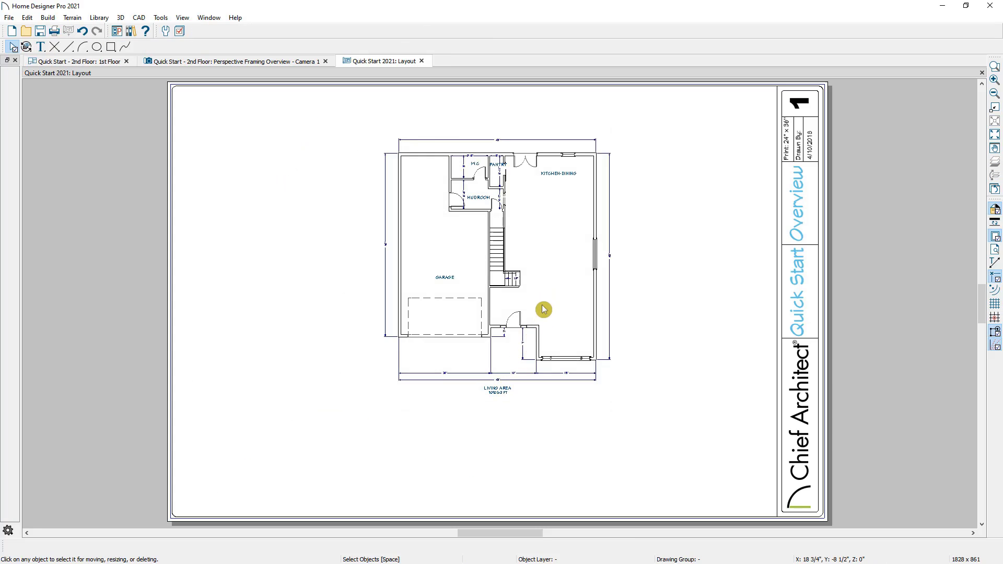
Step: Move the first-floor plan's layout box to the upper-left corner of the layout sheet and deselect it
click(544, 310)
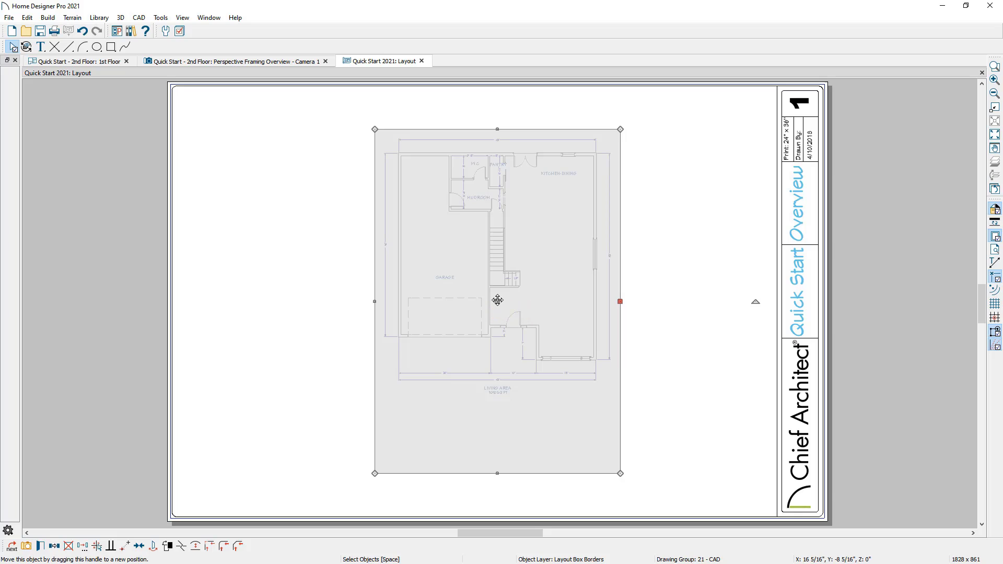
drag(498, 302, 301, 262)
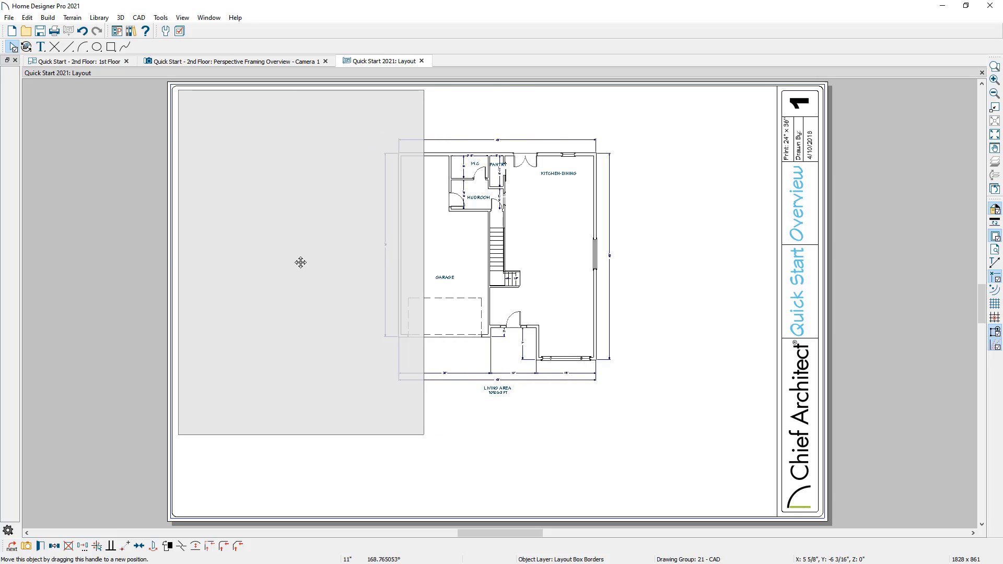
click(110, 261)
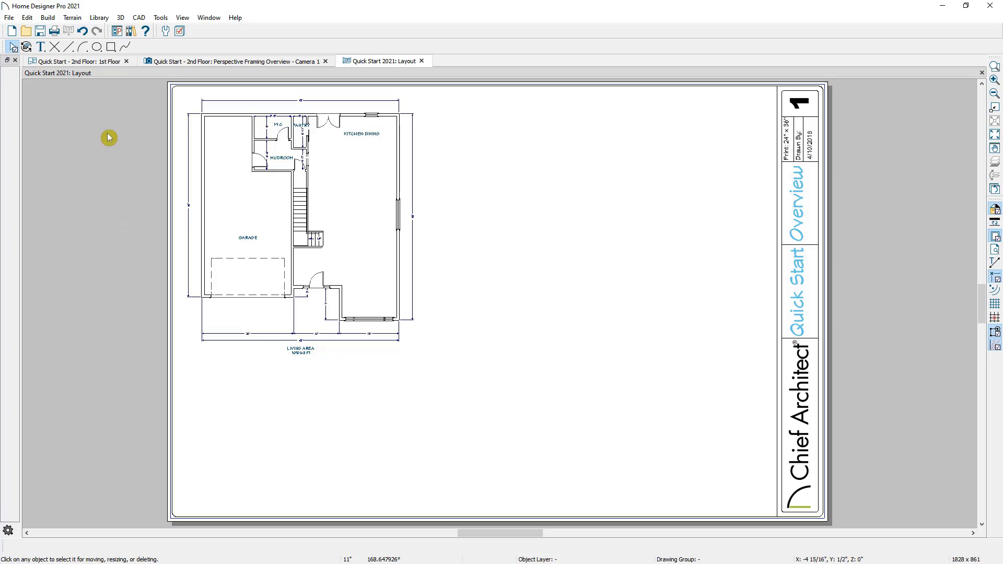
Step: From the first-floor plan, create a cross section/elevation view looking at the front of the house
click(99, 63)
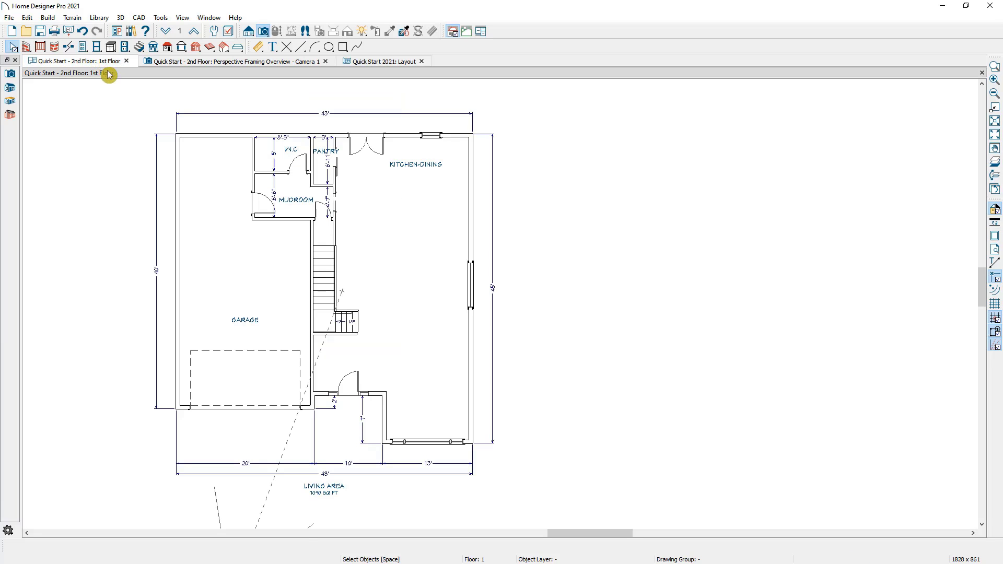
scroll(325, 248, down, 1)
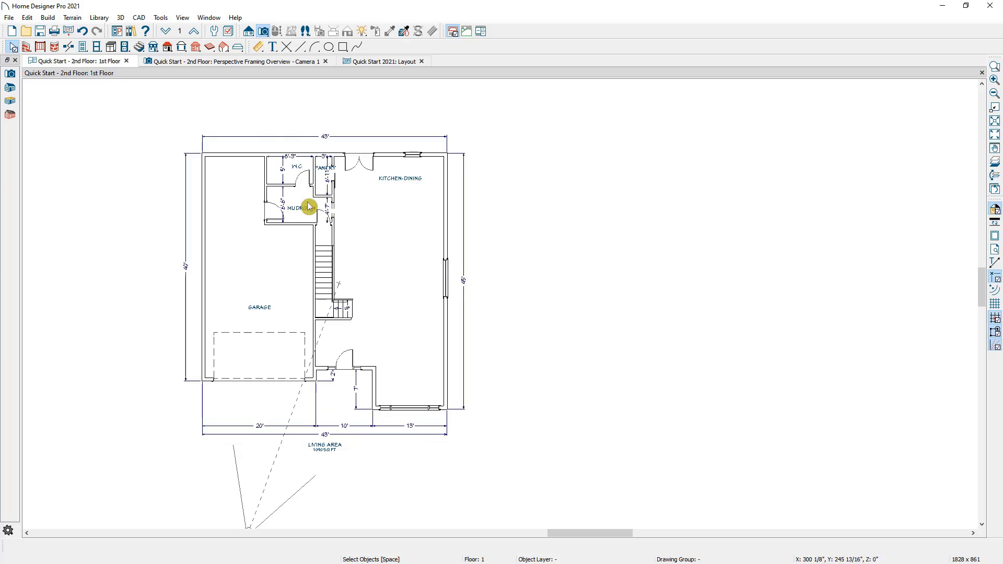
click(249, 32)
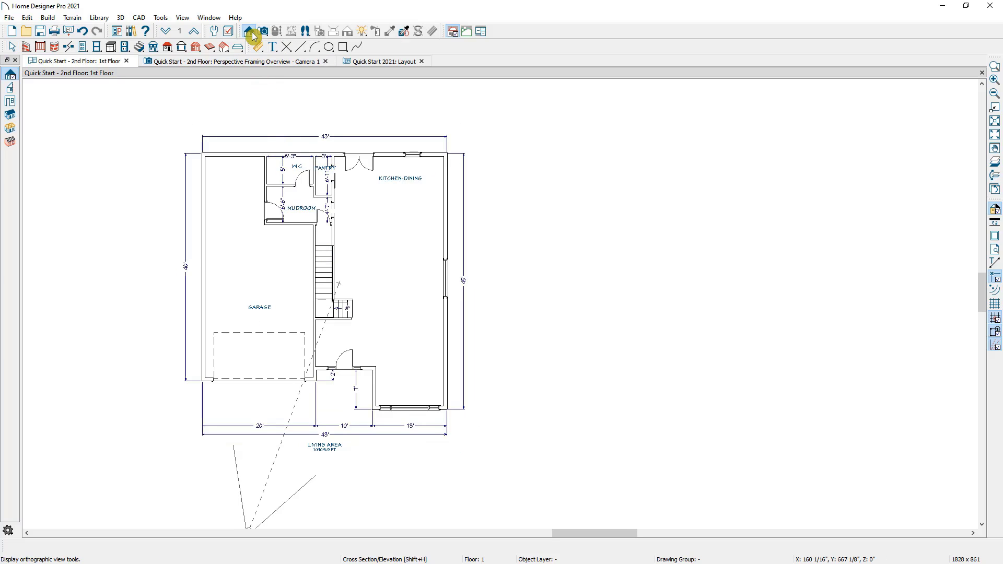
click(11, 90)
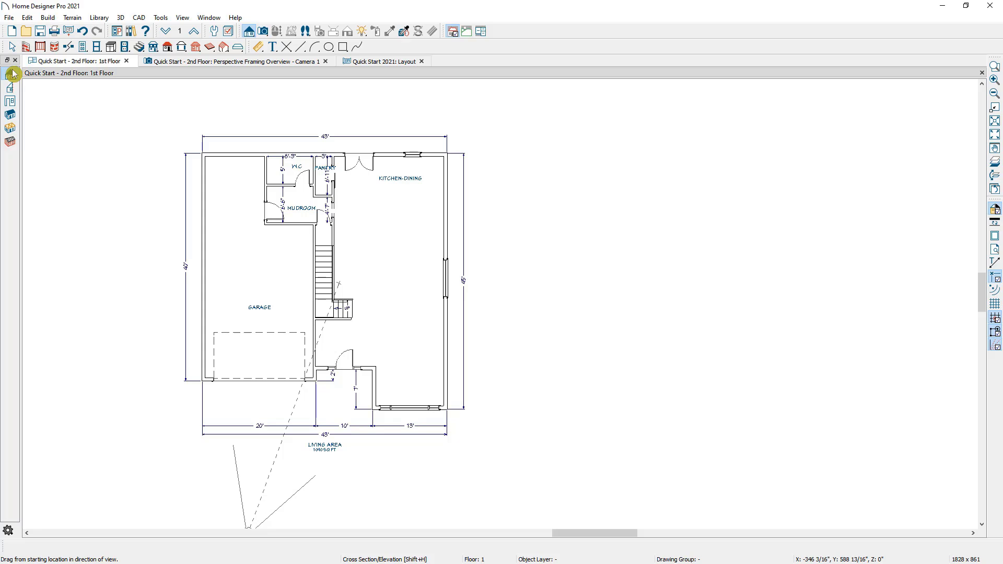
click(13, 74)
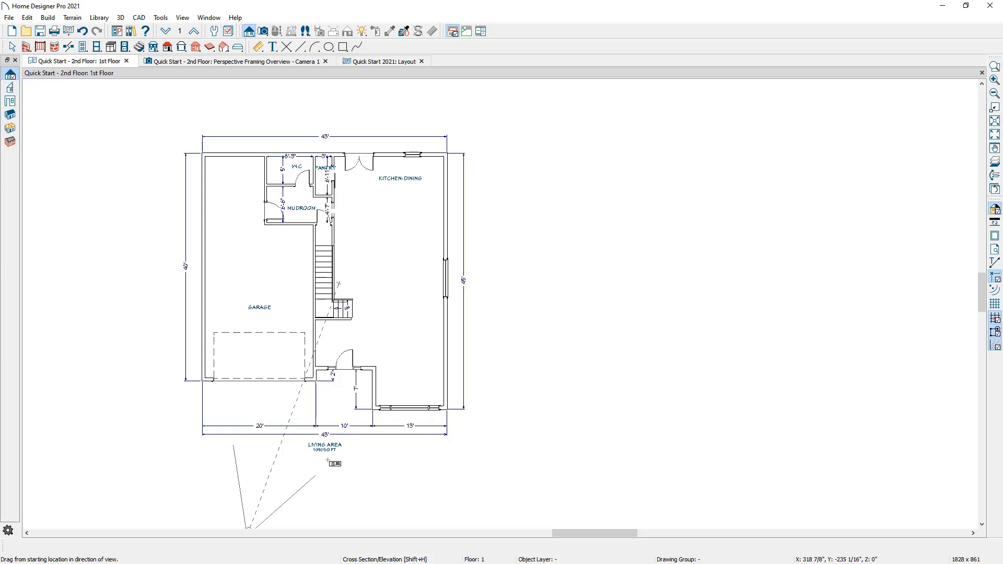
drag(327, 461, 328, 413)
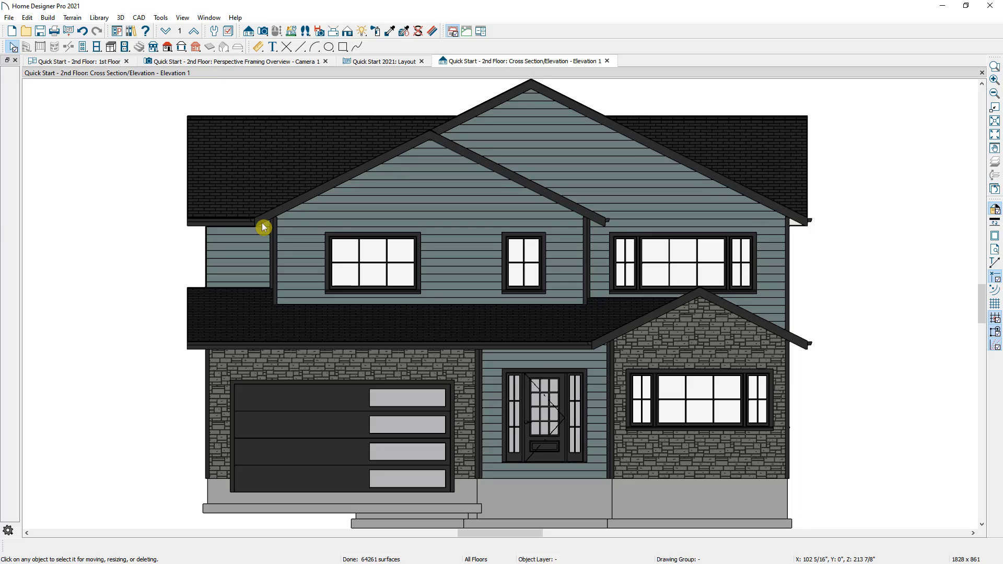
scroll(263, 227, down, 1)
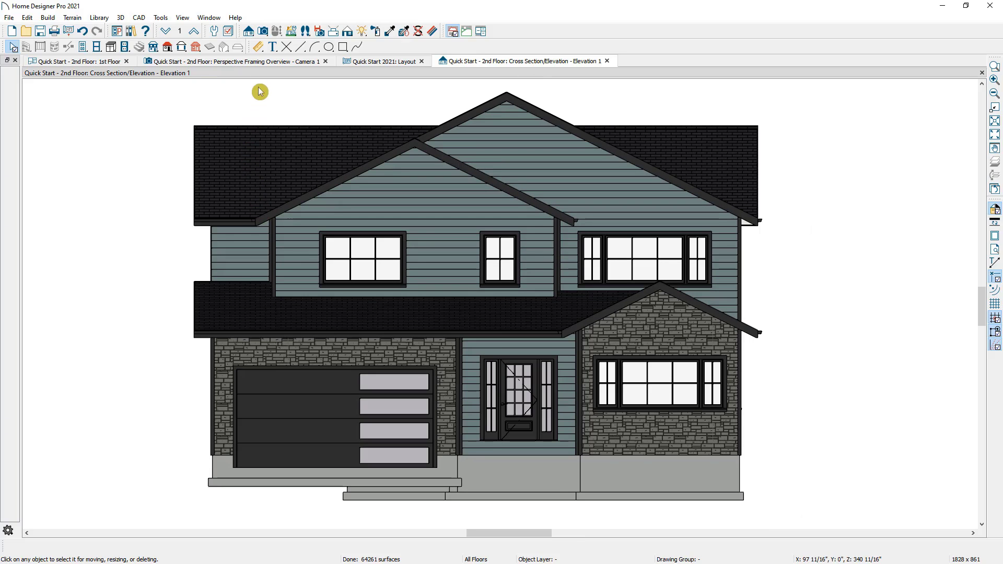
Step: Add an end-to-end vertical dimension from the highest roof peak to the top of the foundation, placed beside the house's garage side
click(260, 49)
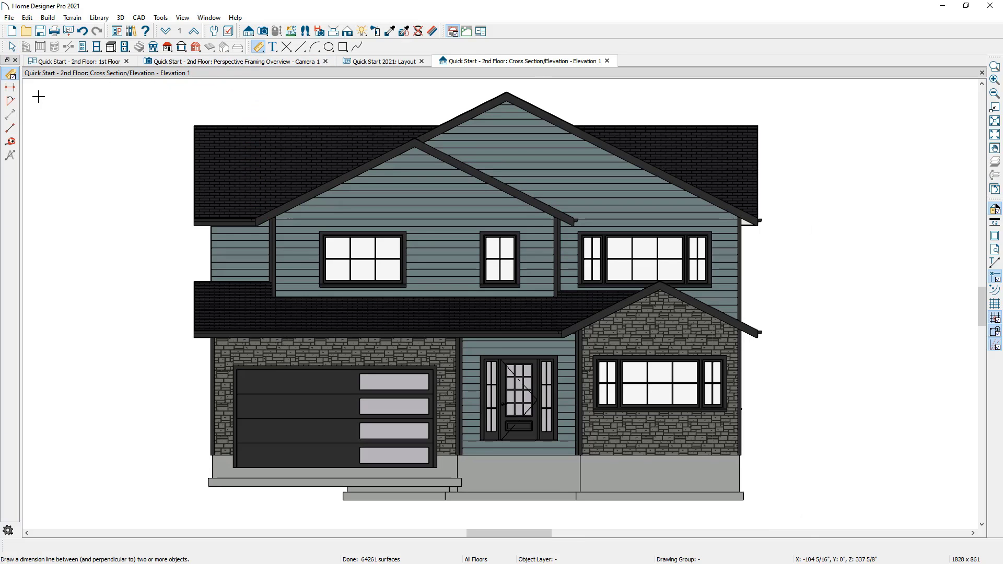
click(11, 91)
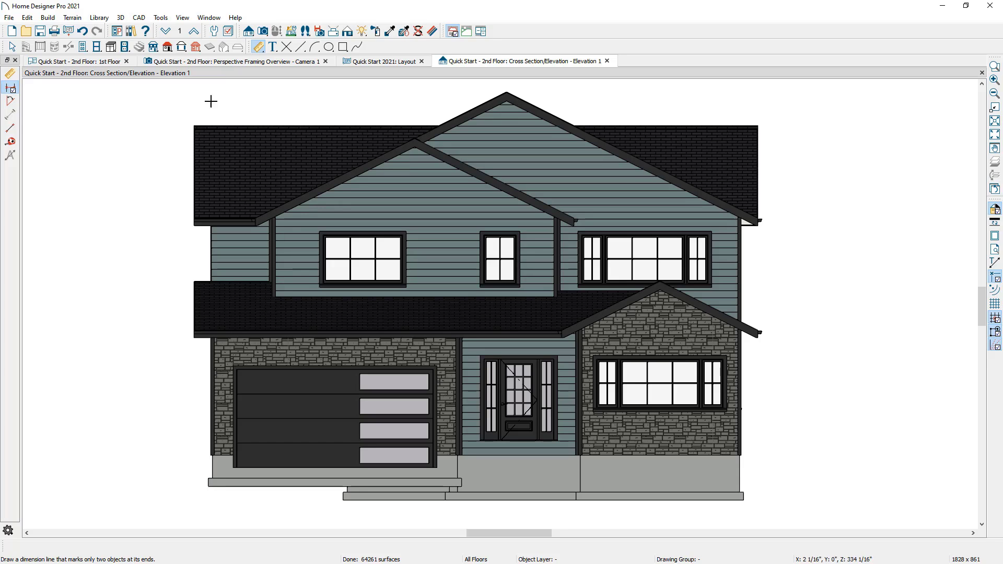
drag(507, 94, 507, 455)
drag(505, 309, 158, 309)
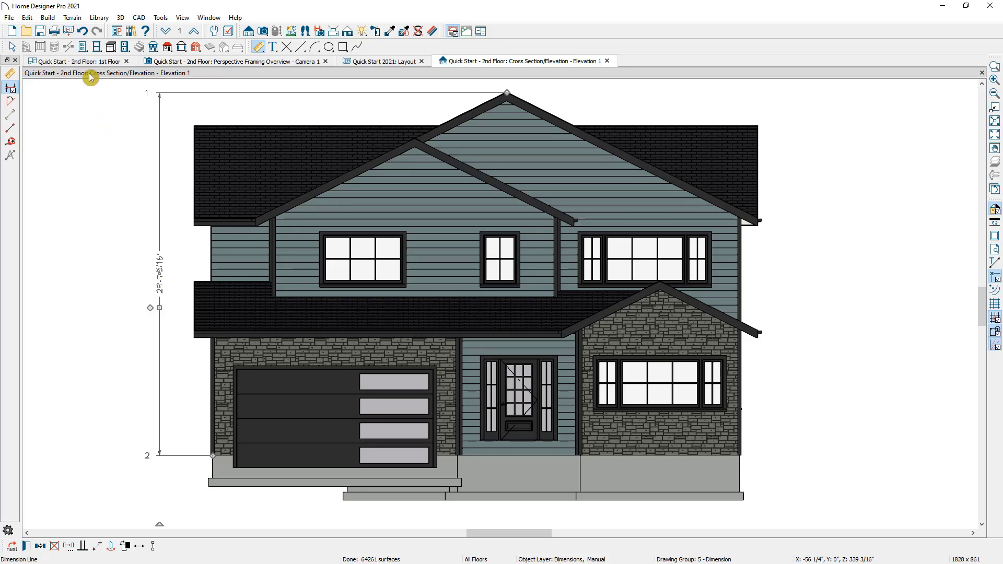
Step: Send the entire front elevation to the layout as a live view at a scale of 1/2 in = 1 ft
click(70, 32)
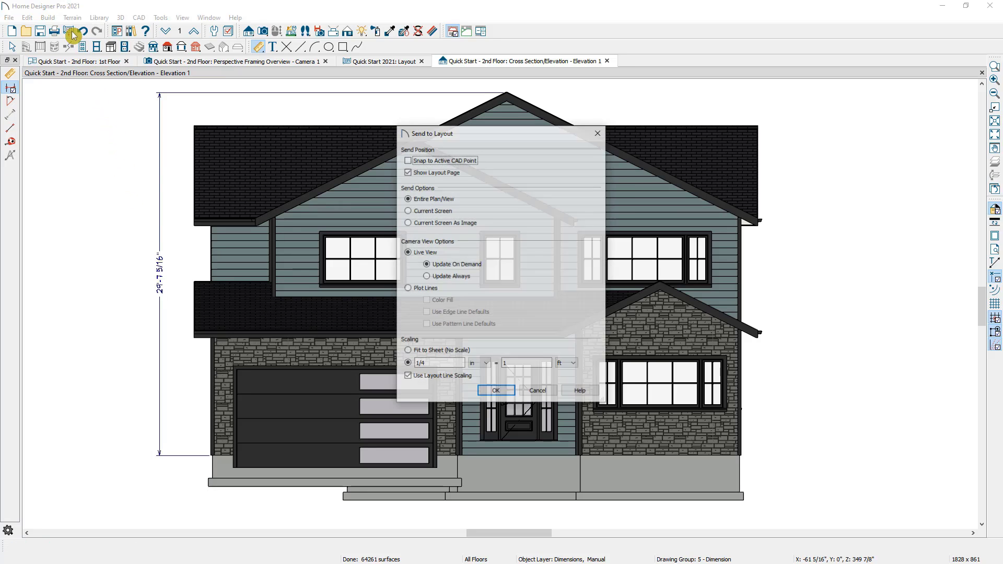
click(436, 364)
key(BackSpace)
text(2)
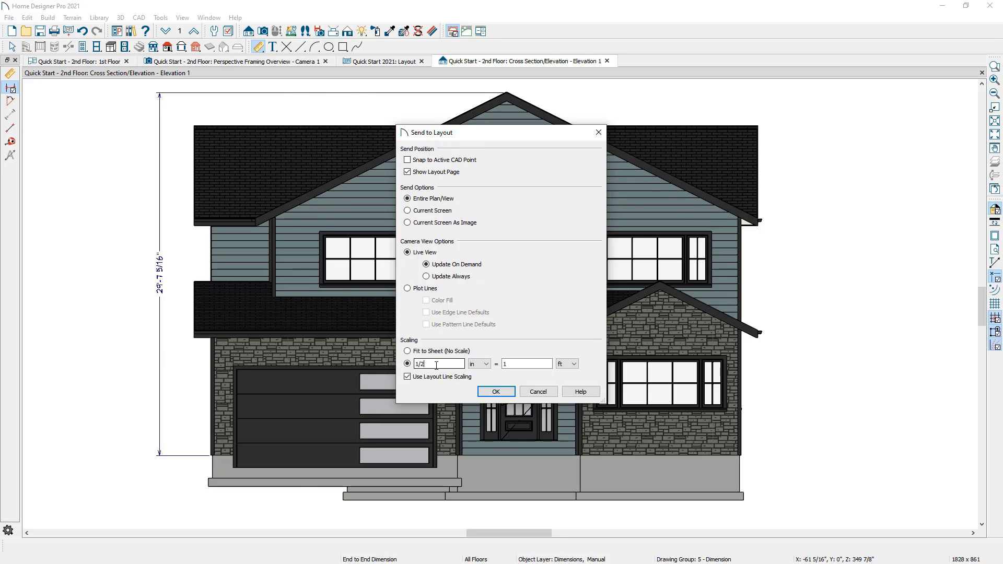
key(Return)
Step: Move the elevation's layout box to the upper-right area of the sheet beside the floor plan, and activate the Rich Text tool
click(447, 386)
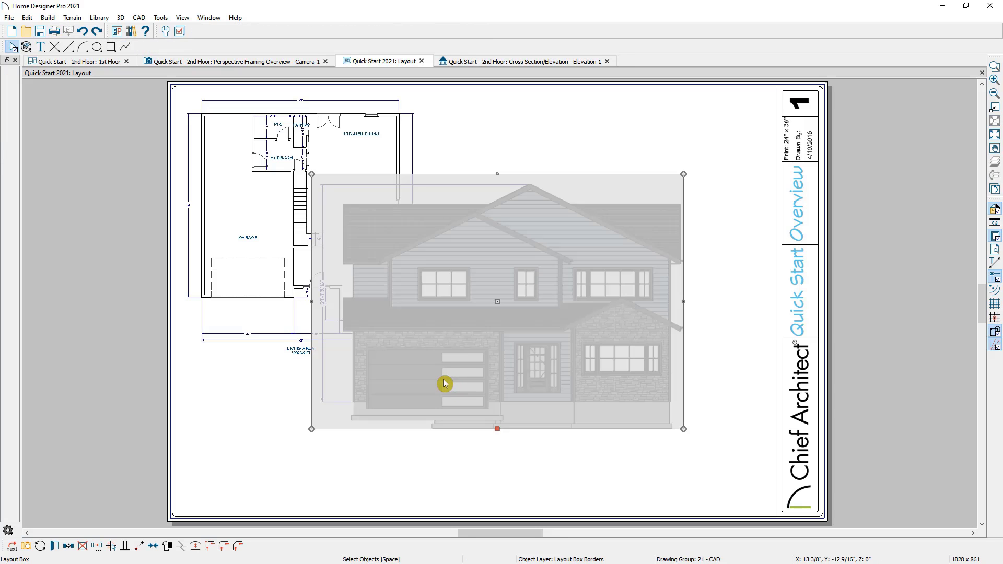
drag(498, 302, 587, 215)
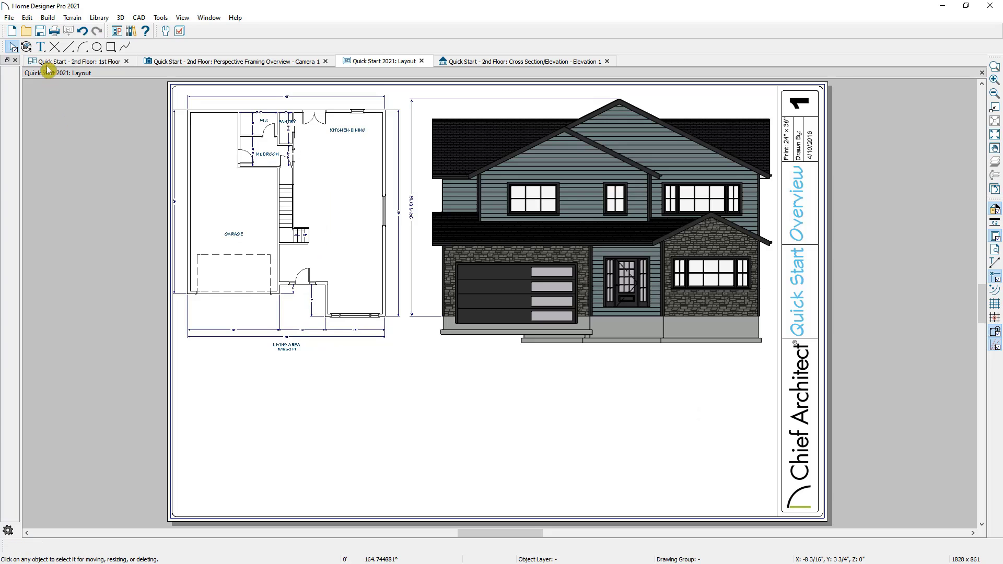
click(41, 46)
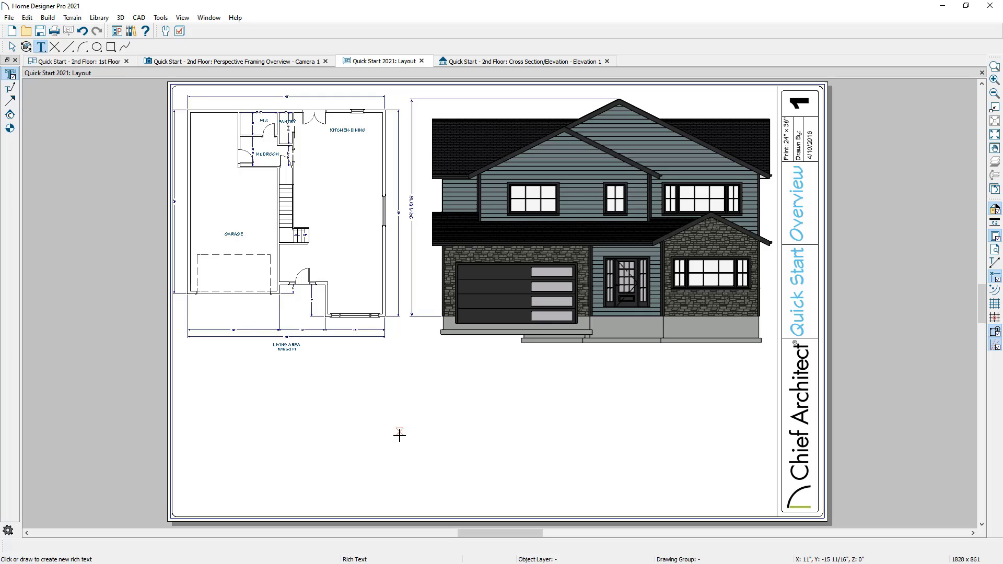
Step: Create a full perspective overview of the house from the first-floor plan and view it from the front
click(80, 65)
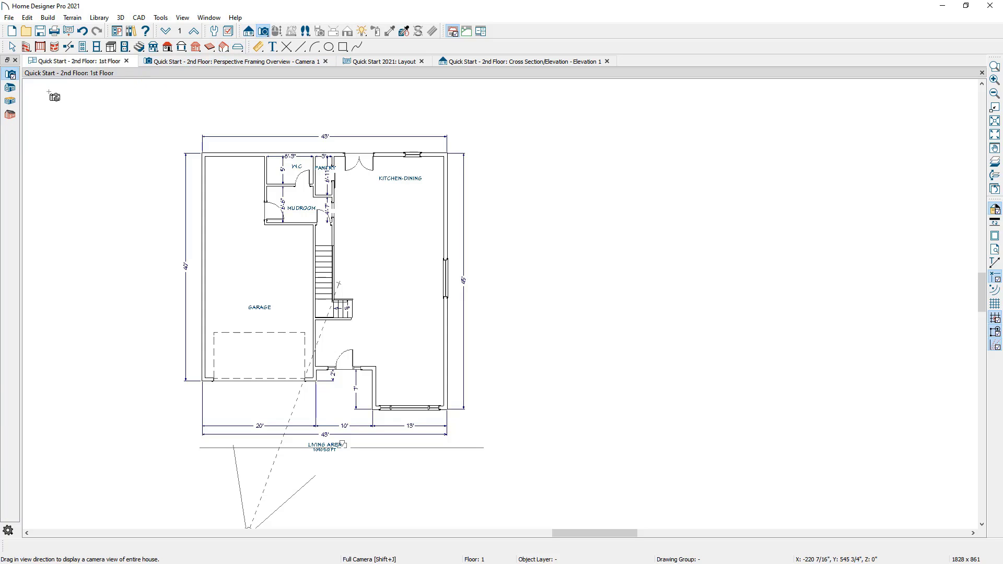
click(10, 94)
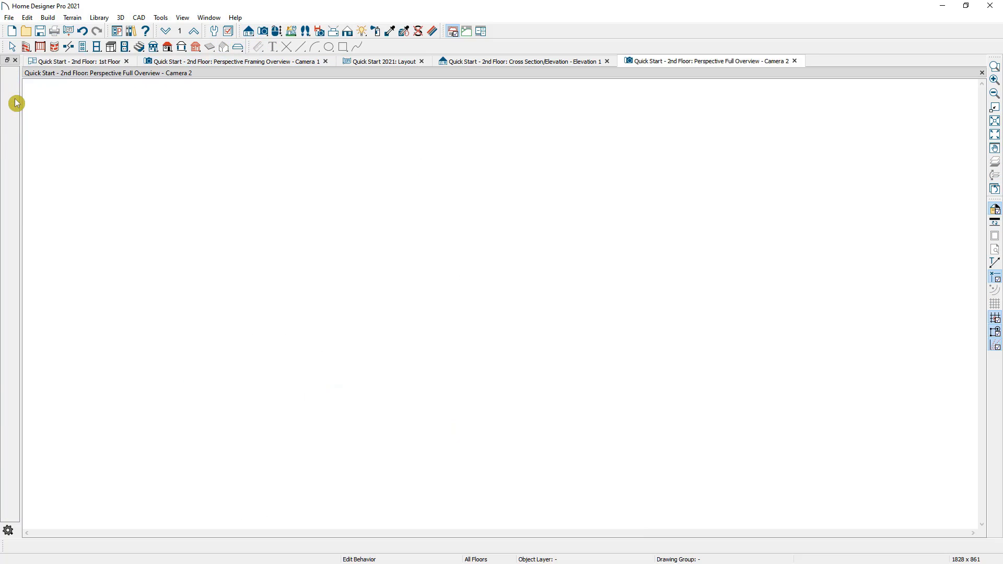
drag(512, 324, 554, 310)
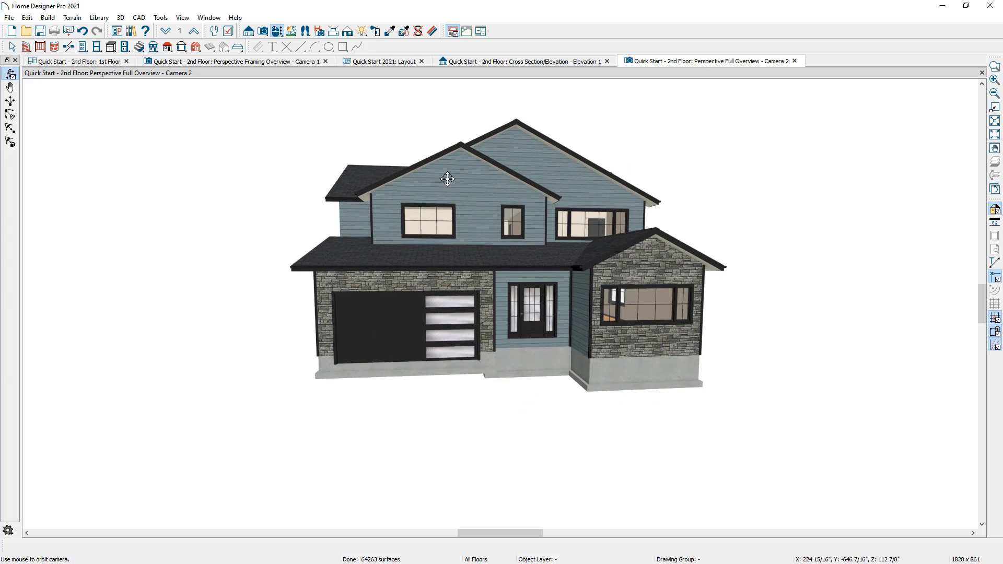
Step: Preview the perspective overview in the Vector View and Glass House rendering techniques, inspecting the transparent model up close
click(349, 36)
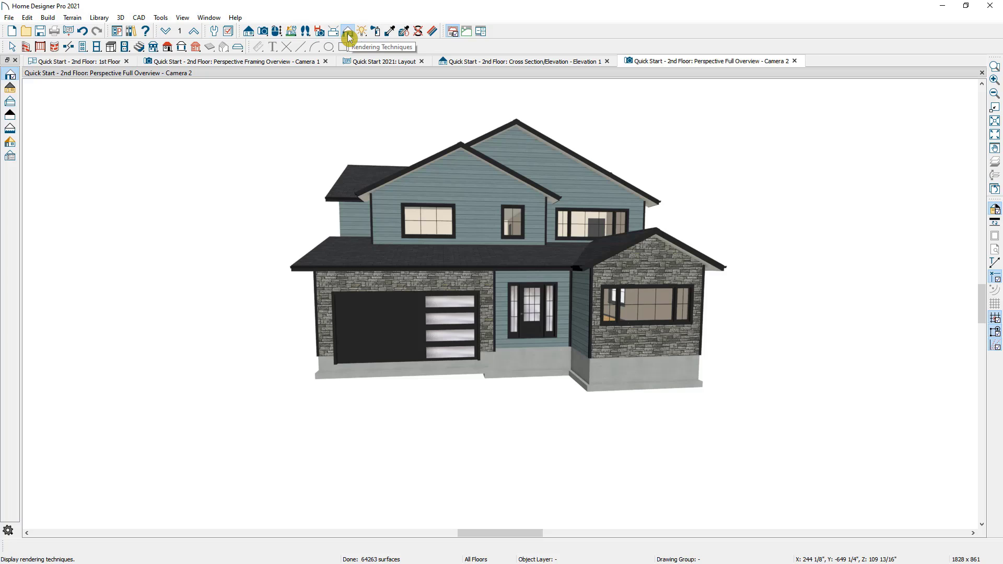
click(15, 90)
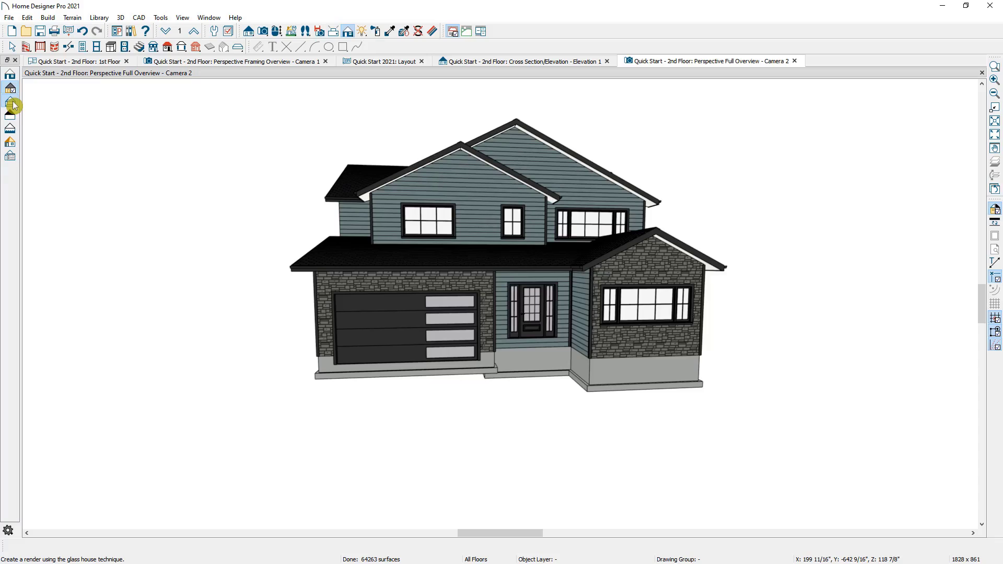
click(12, 102)
mouse_move(347, 253)
mouse_down()
mouse_move(416, 267)
mouse_move(477, 261)
mouse_move(356, 268)
mouse_up()
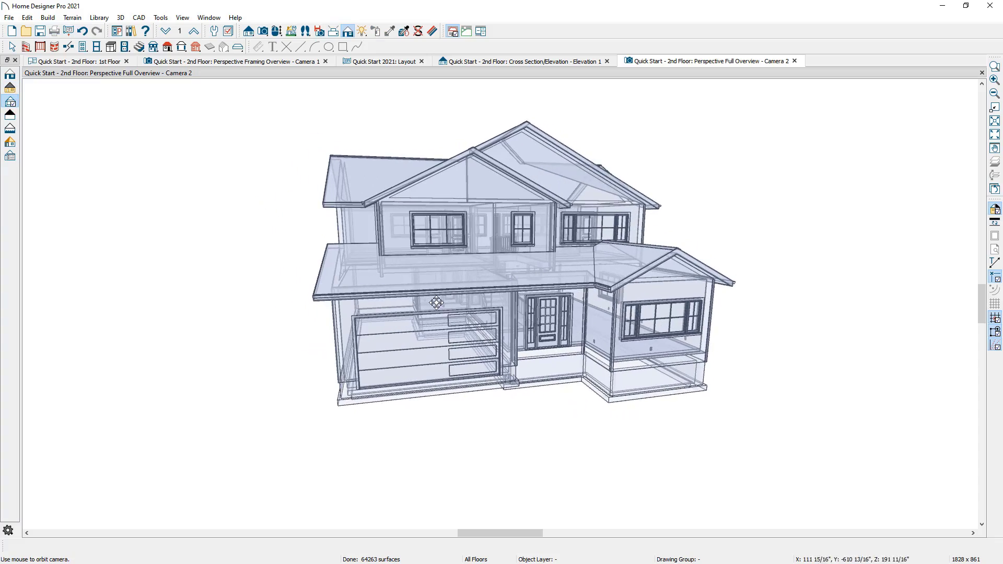
scroll(447, 309, up, 3)
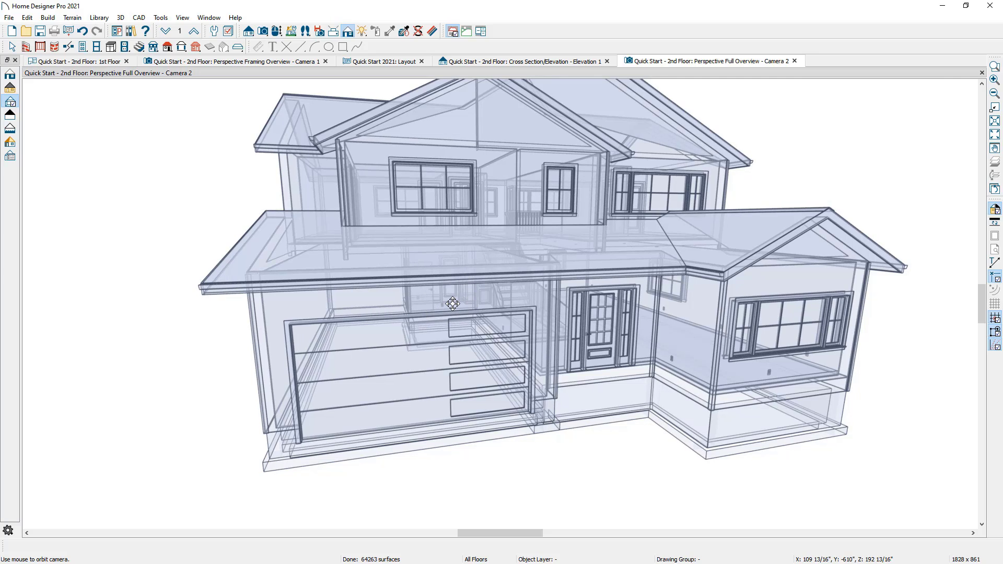
Step: Preview the house in the Line Drawing and Watercolor rendering techniques and return it to the Standard technique
click(13, 120)
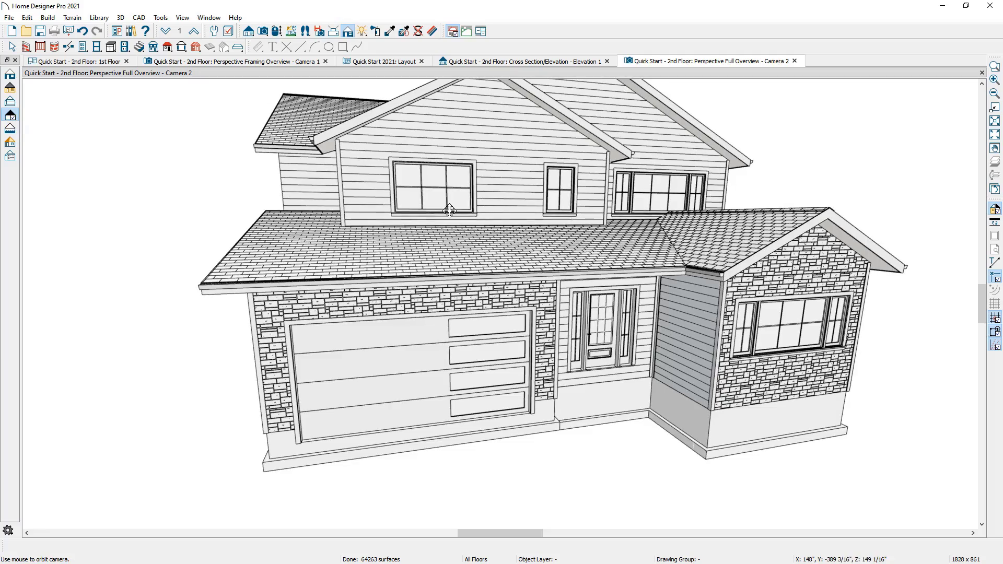
scroll(448, 228, down, 2)
middle_drag(447, 228, 441, 277)
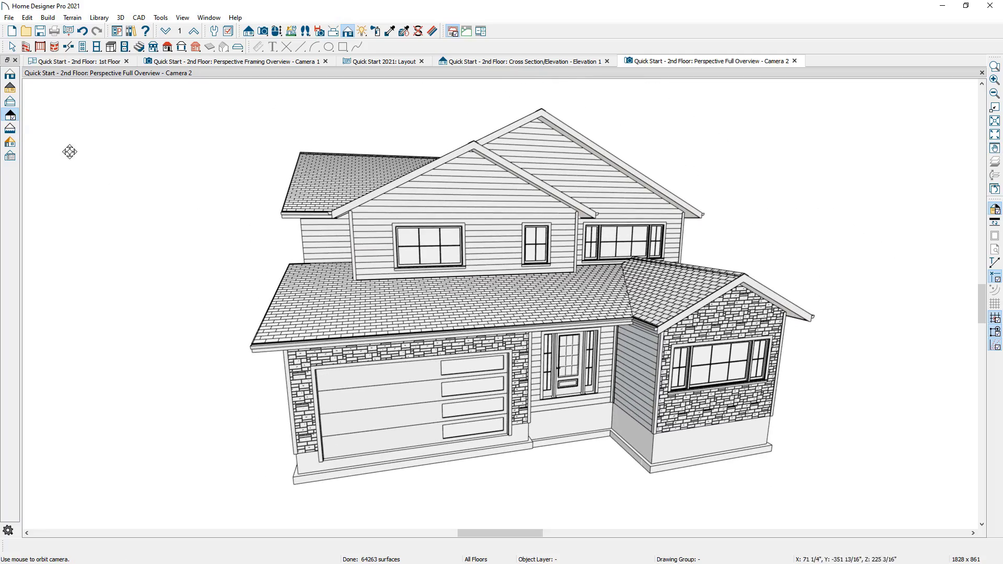
click(15, 133)
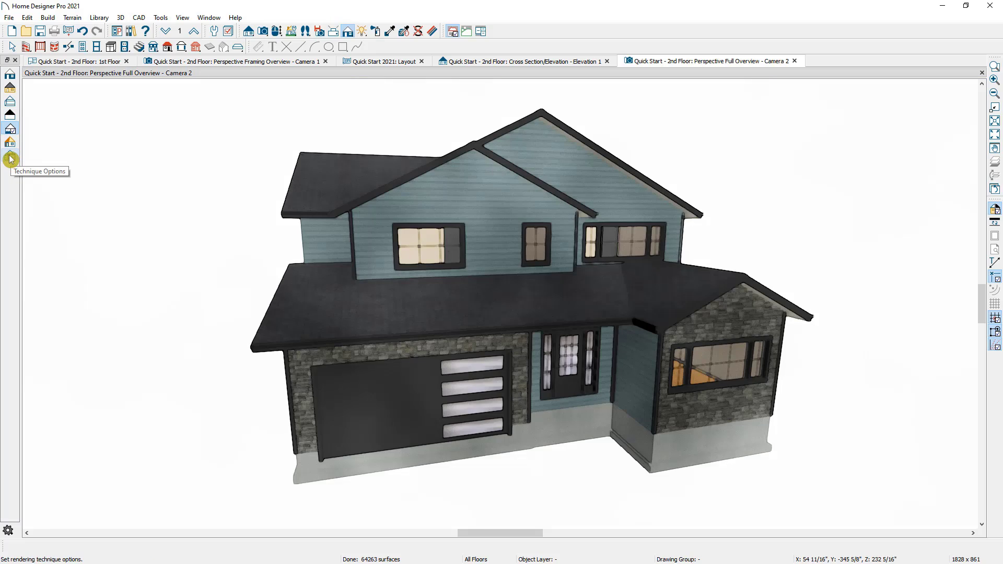
click(14, 77)
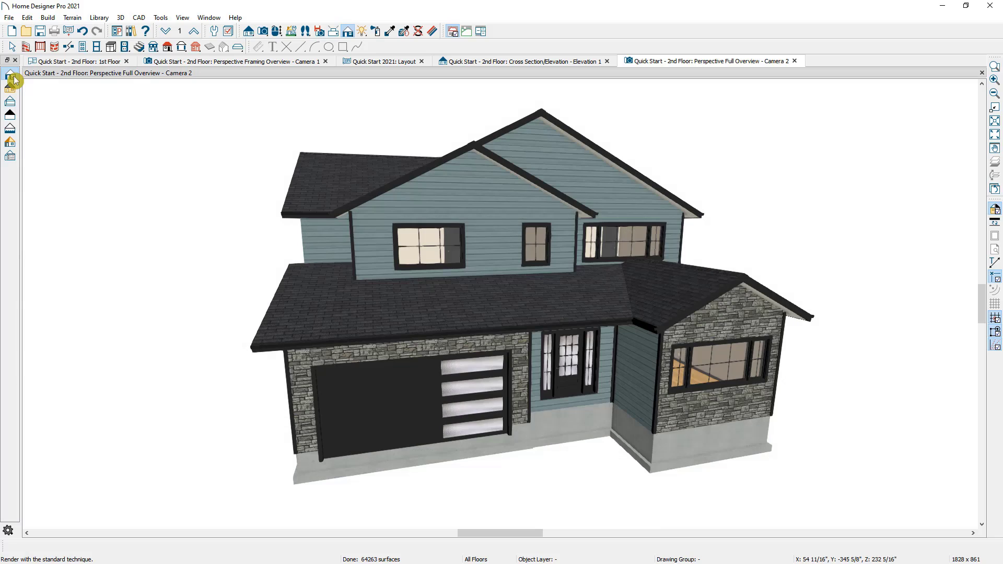